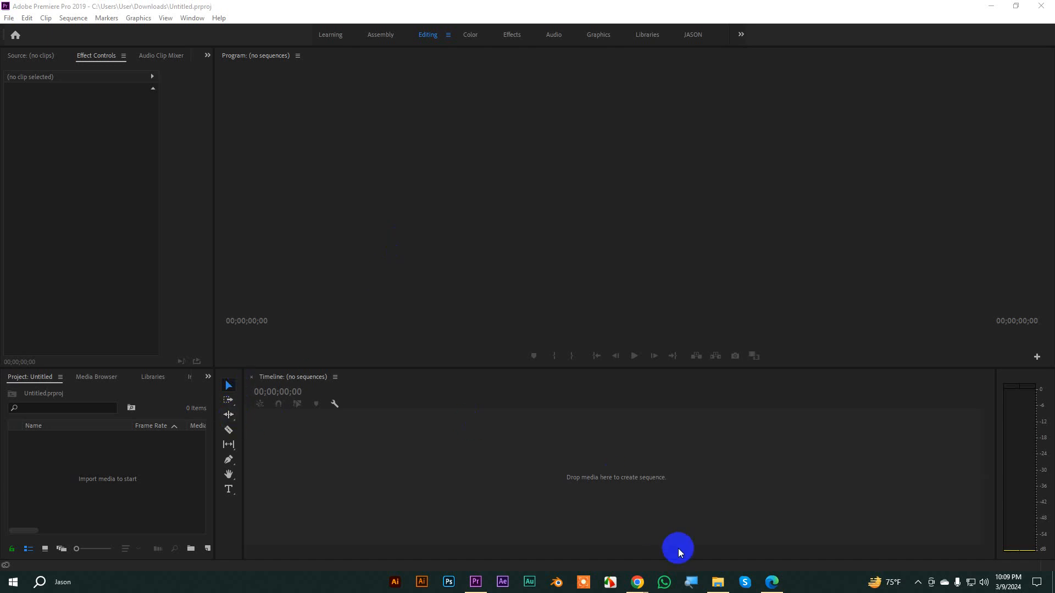
- Switch to File Explorer and examine the contents of the Music, Sound Effects and Voice Over folders inside the Audio folder
click(718, 582)
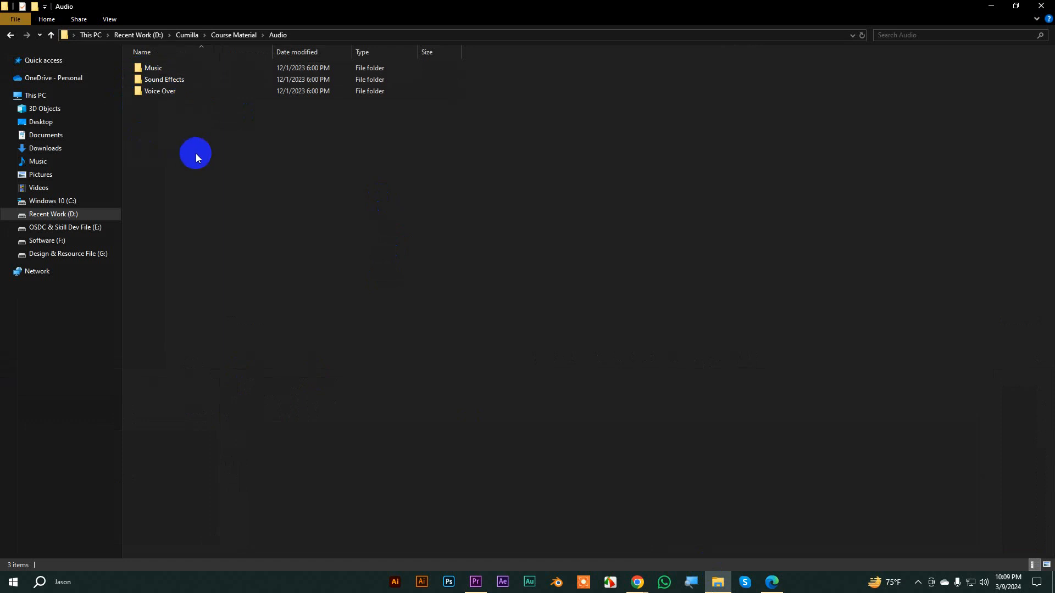
drag(299, 140, 130, 63)
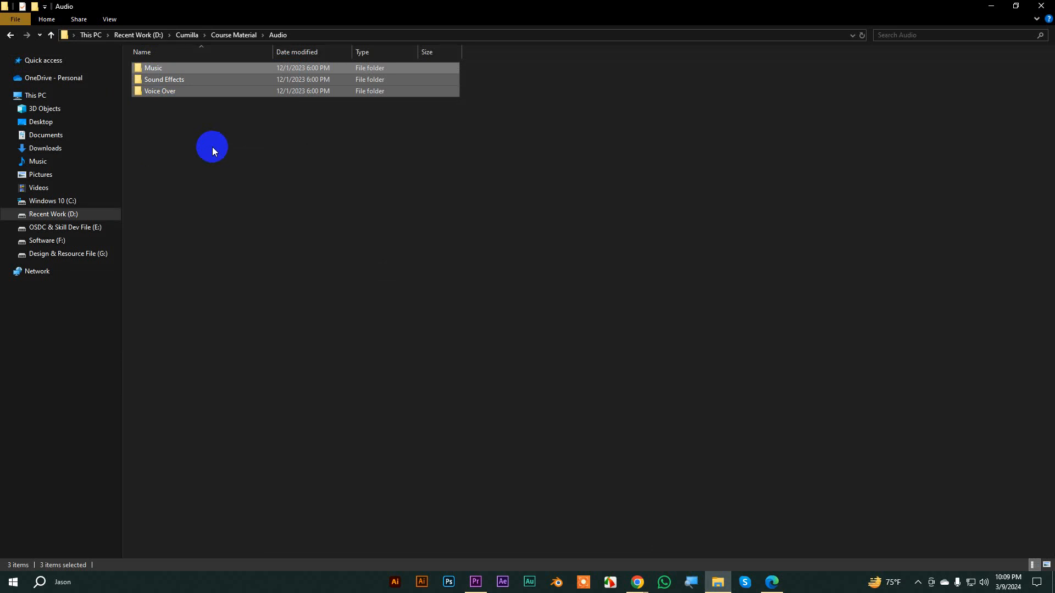
click(212, 147)
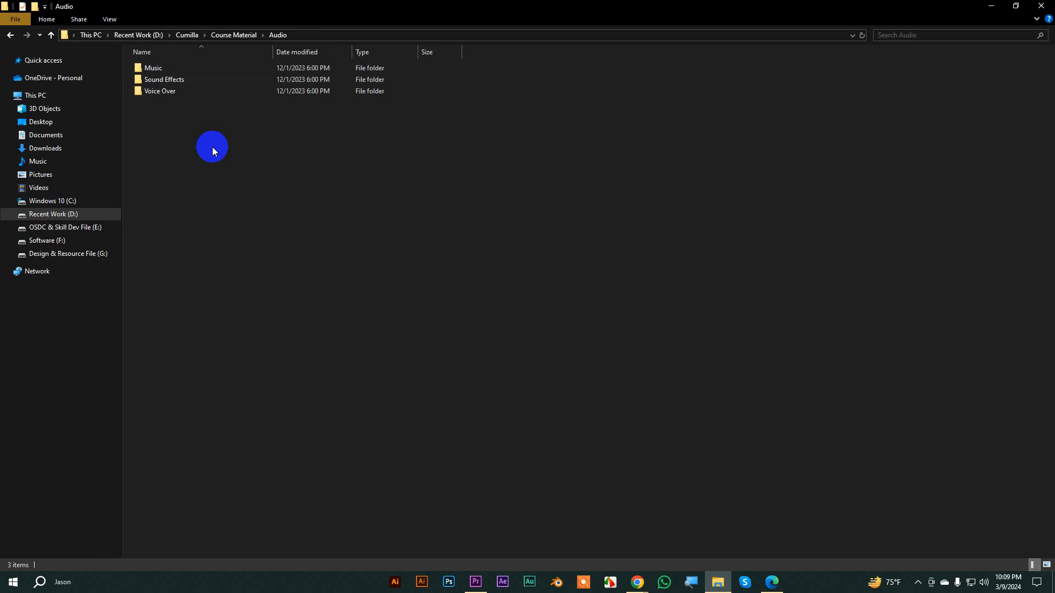
double_click(154, 68)
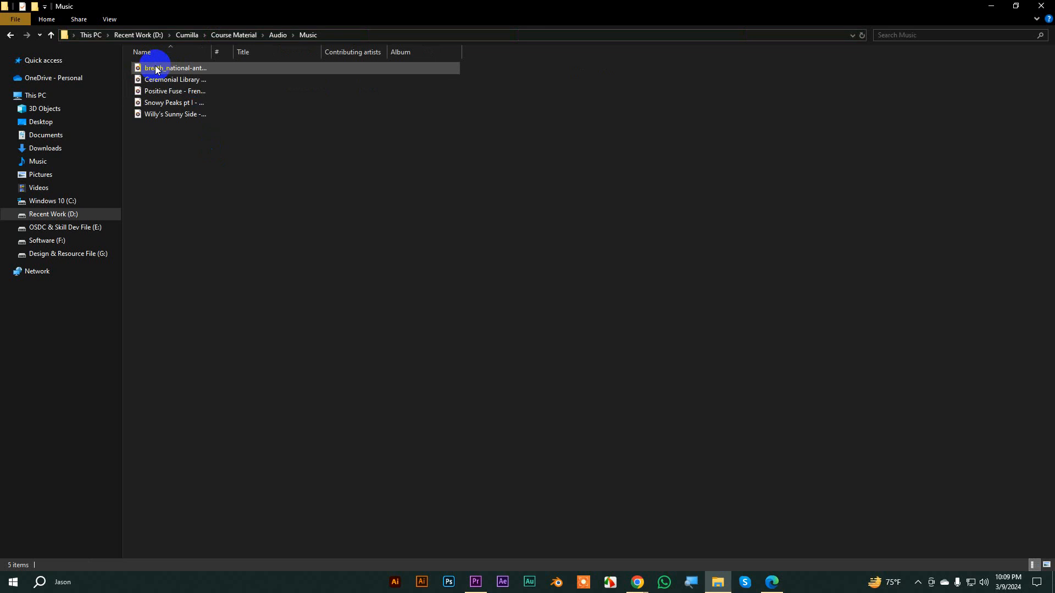
click(51, 36)
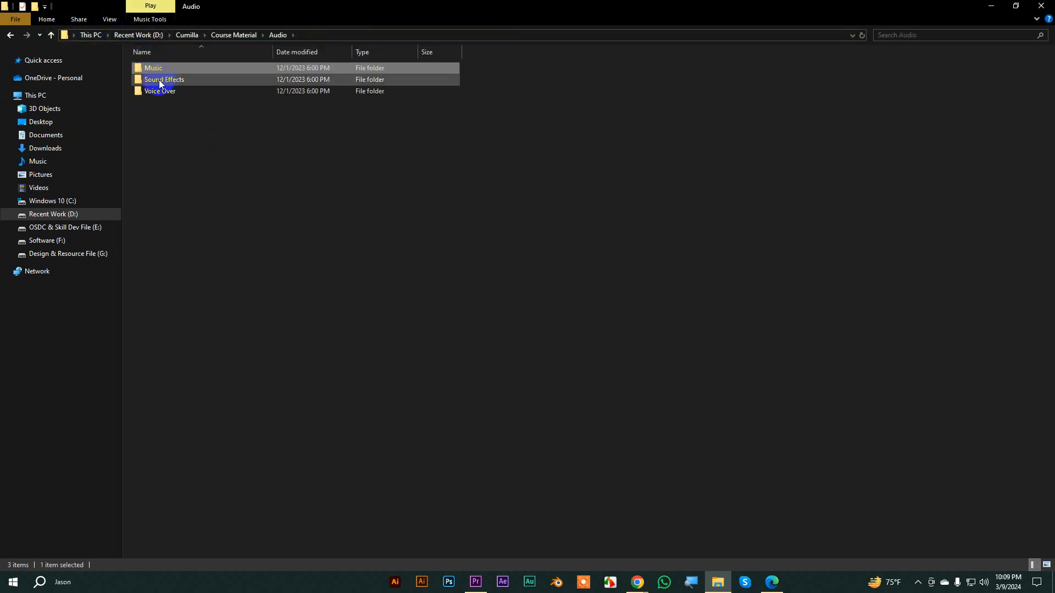
double_click(160, 80)
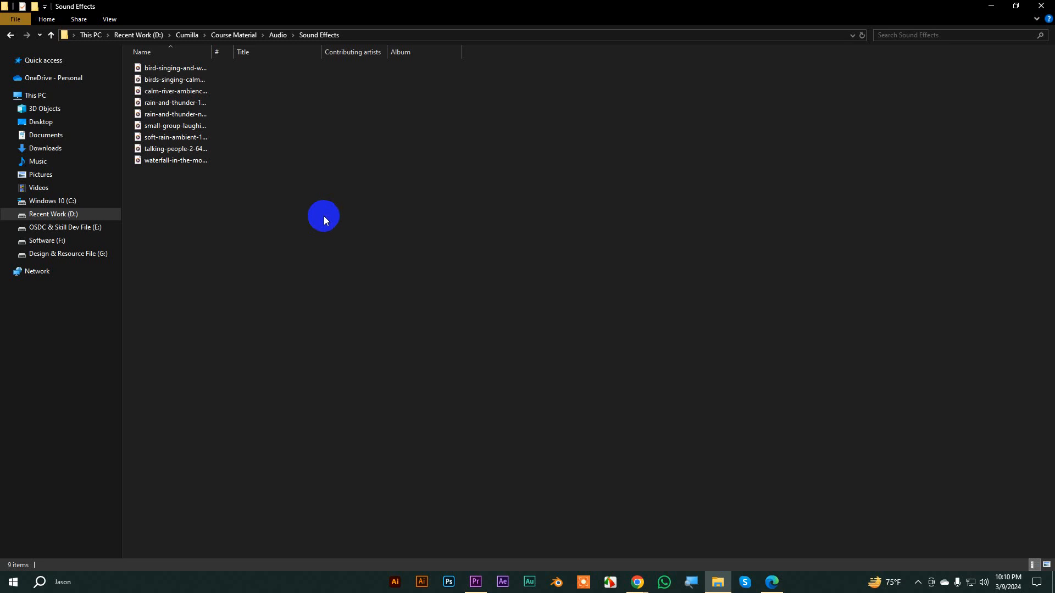
click(51, 36)
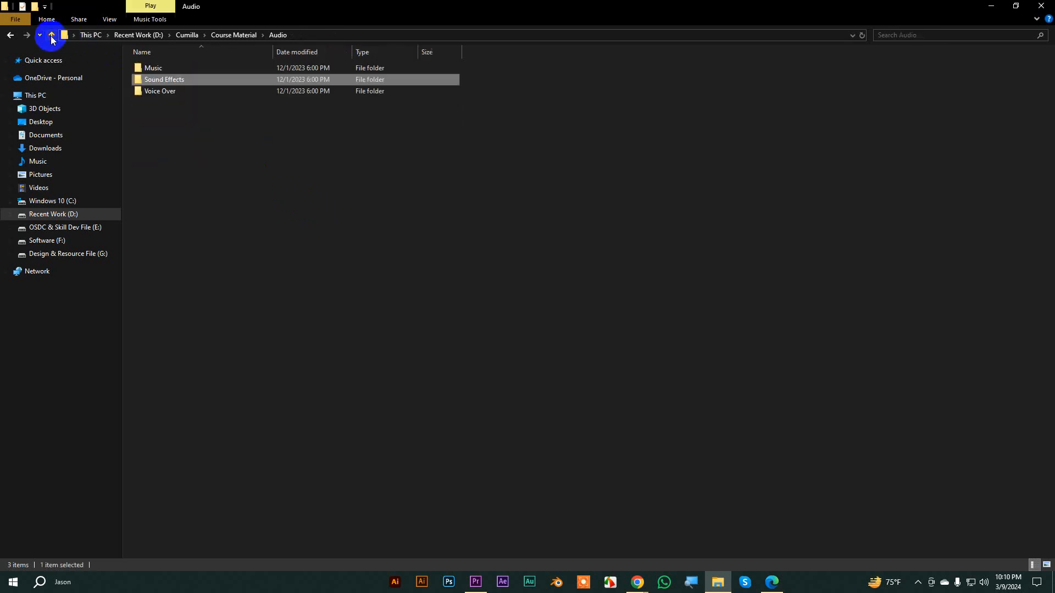
double_click(158, 92)
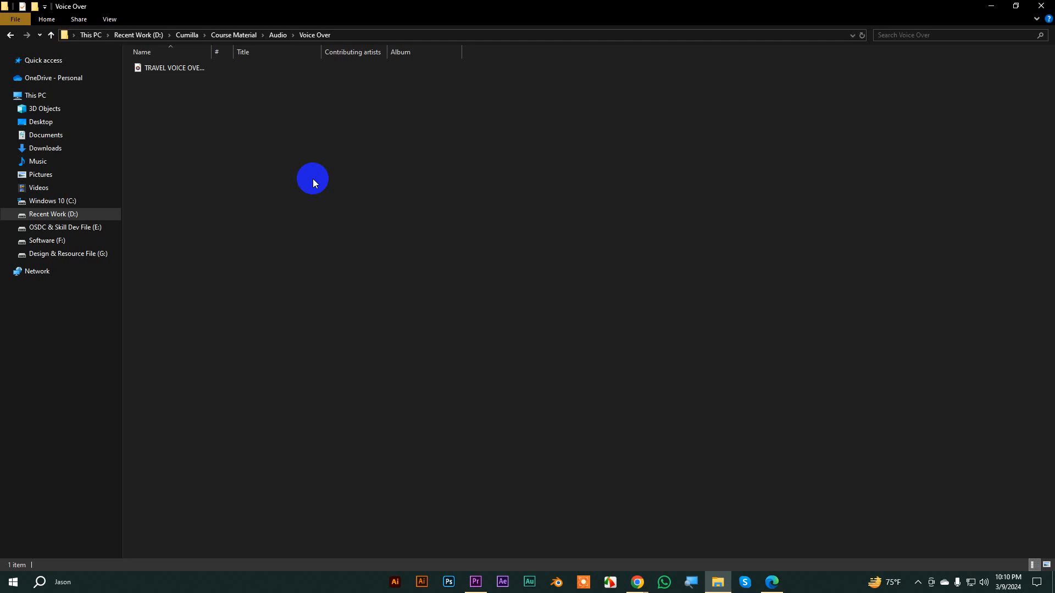
click(51, 36)
drag(181, 131, 137, 54)
click(177, 138)
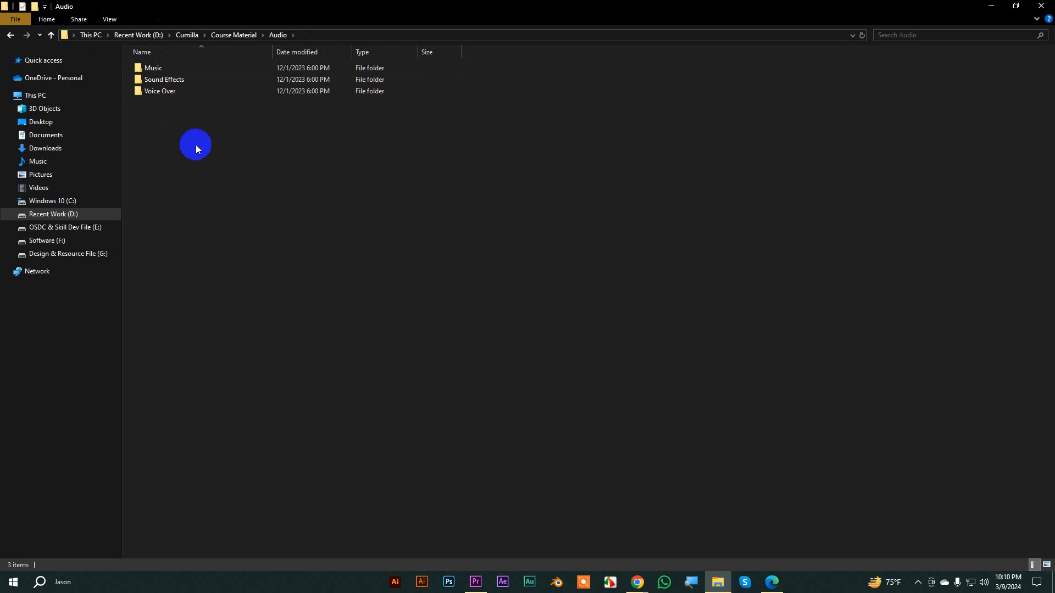
- Import the Music, Sound Effects and Voice Over folders from File Explorer into the Premiere Pro project as bins
drag(219, 137, 123, 58)
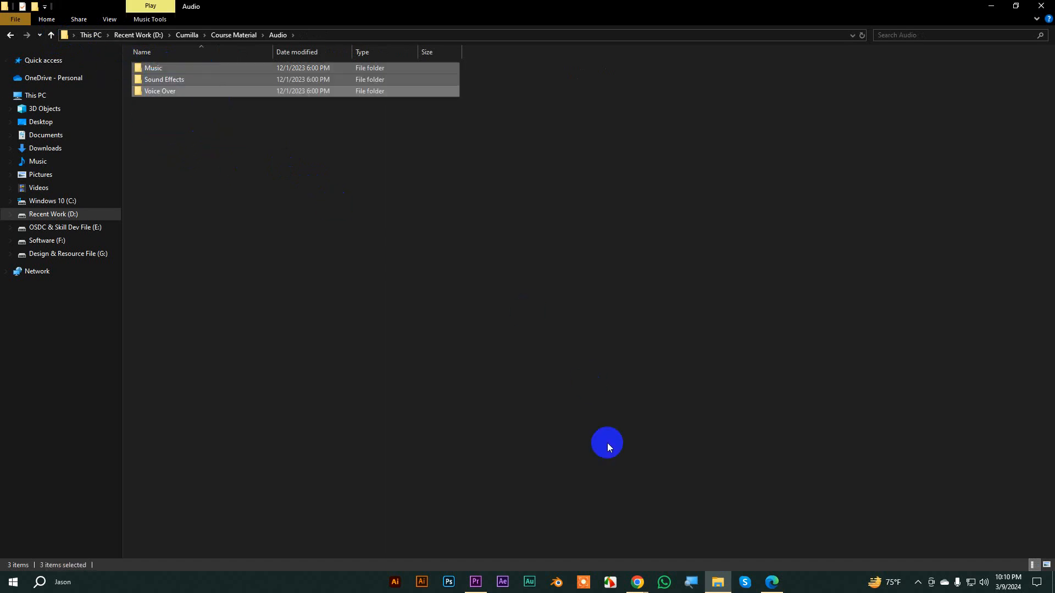
click(476, 579)
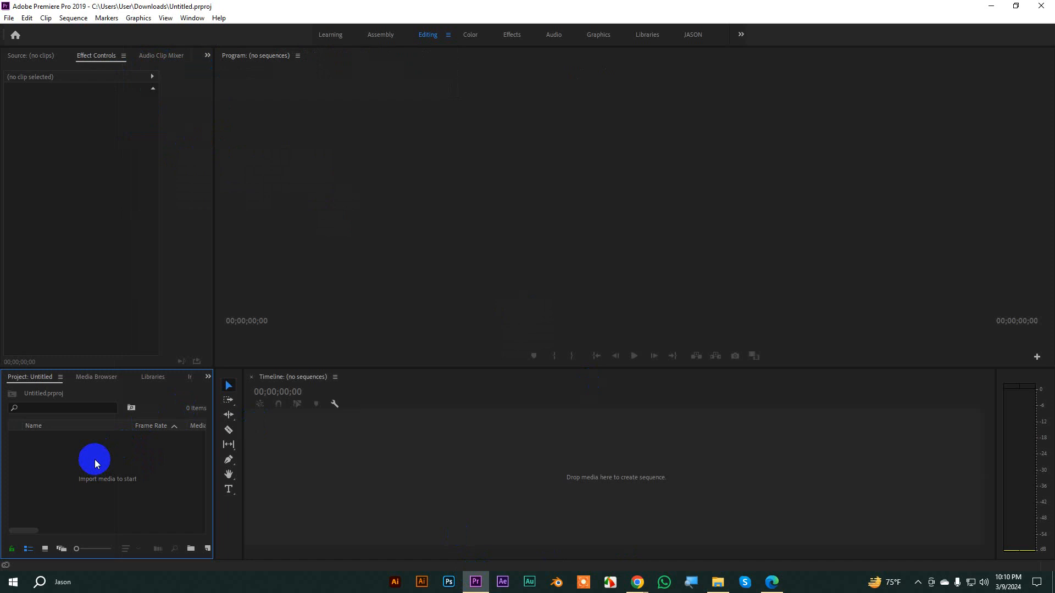
click(718, 582)
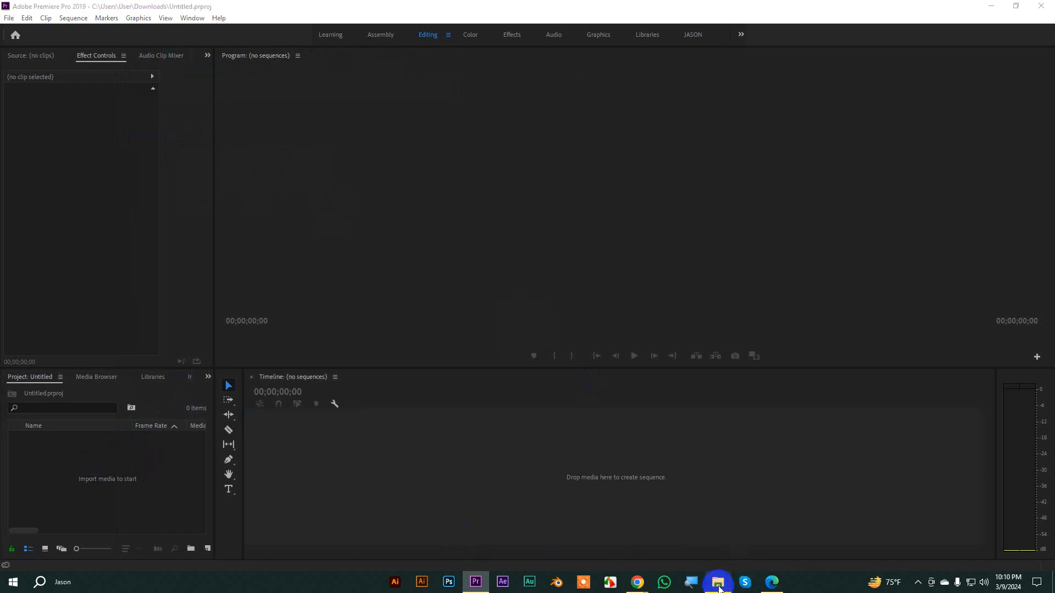
drag(151, 93, 76, 478)
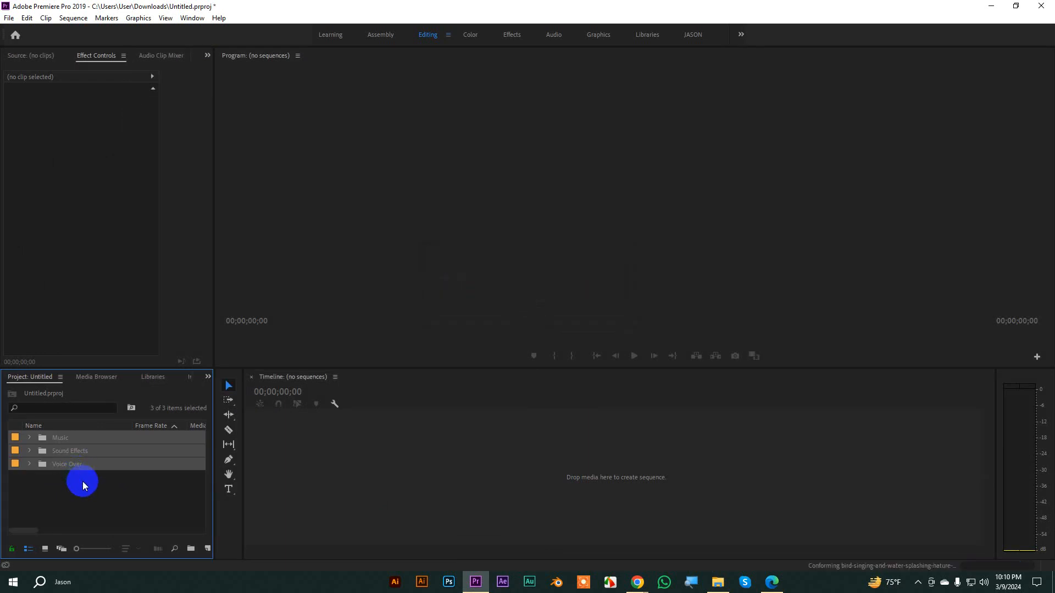
click(84, 483)
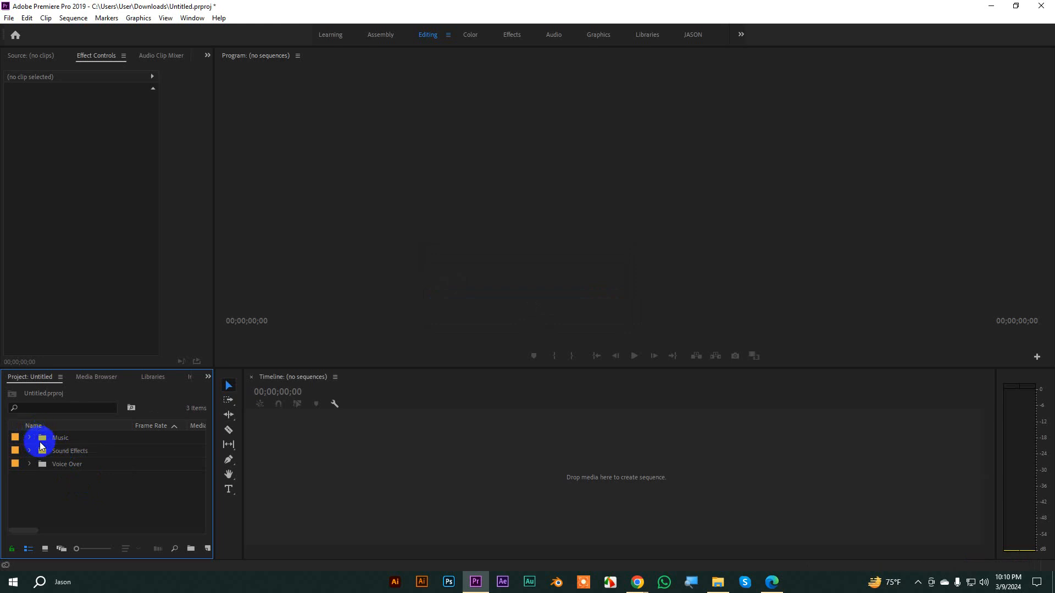
- Expand the Music bin and preview the breath_national-anthem and Ceremonial Library tracks in the Source Monitor
click(29, 438)
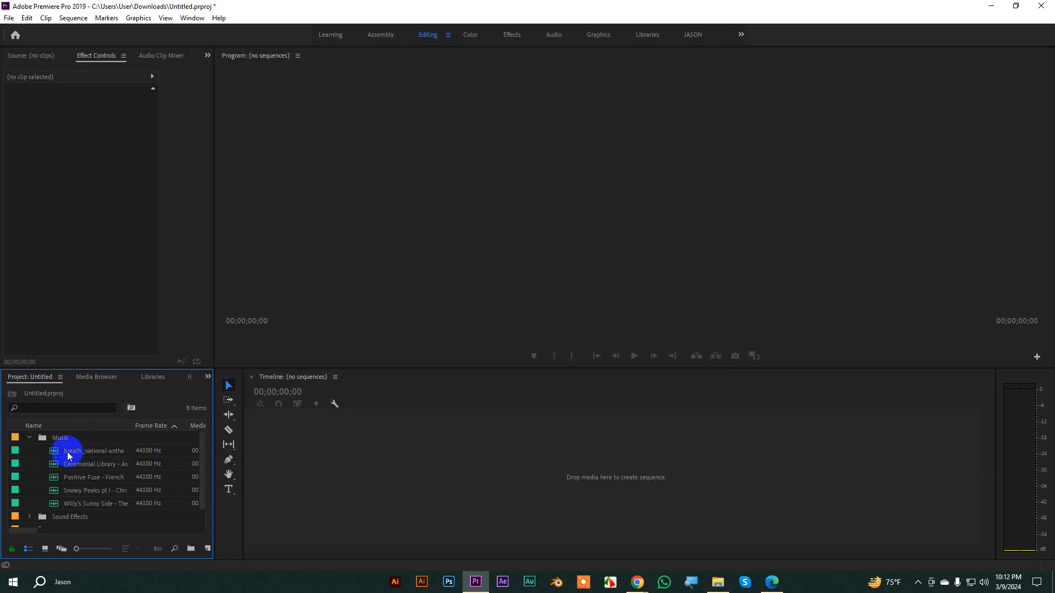
click(67, 452)
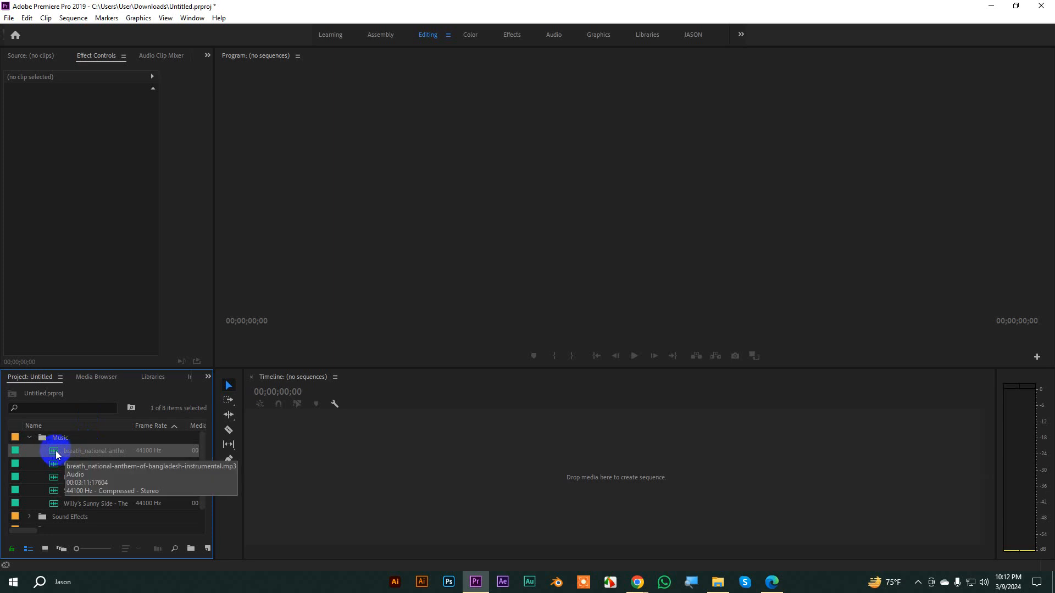
click(62, 503)
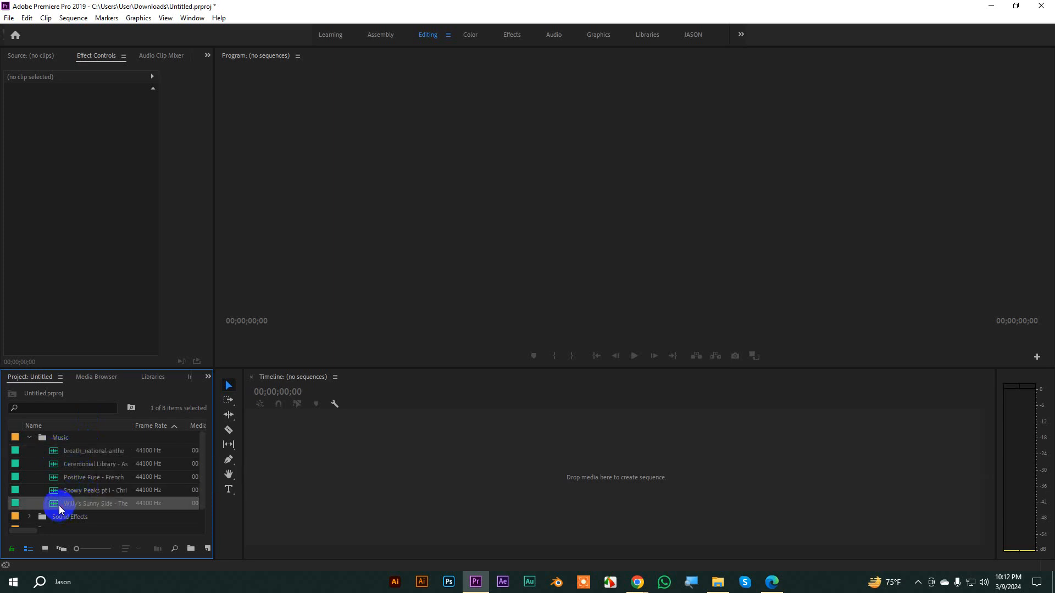
double_click(55, 455)
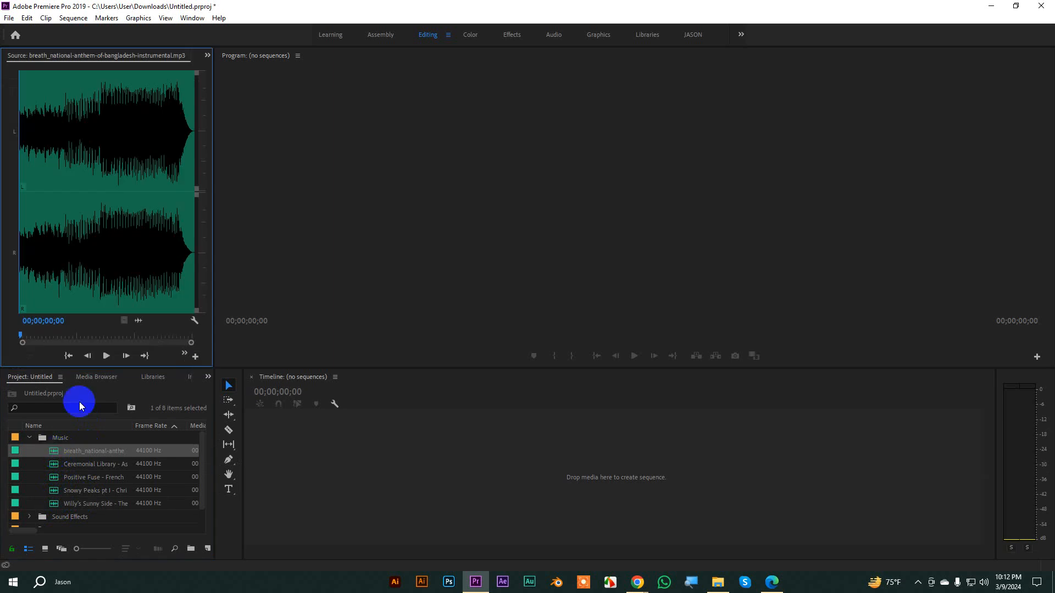
key(space)
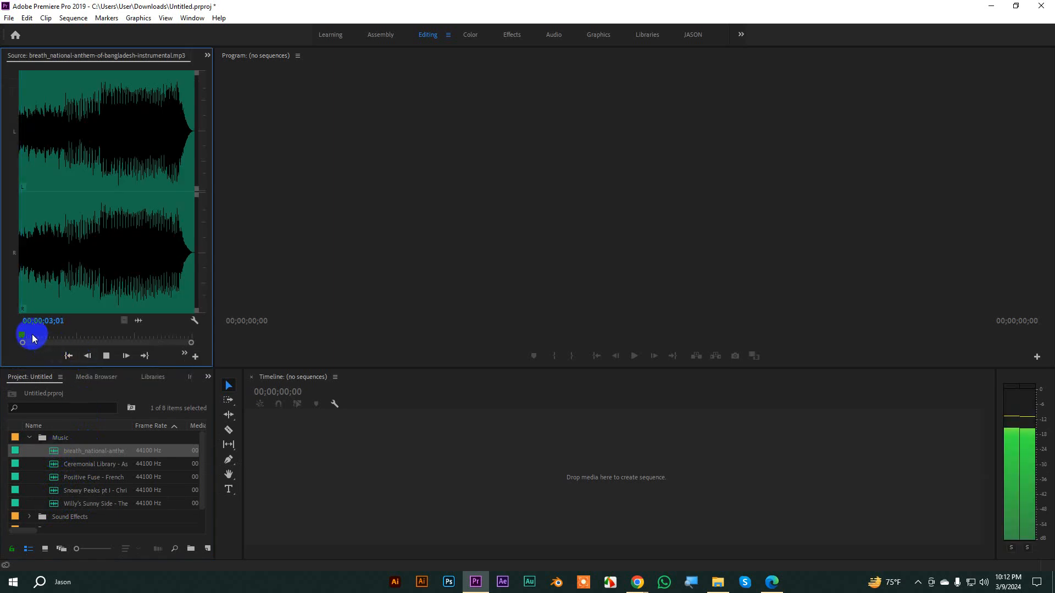
drag(28, 336, 35, 336)
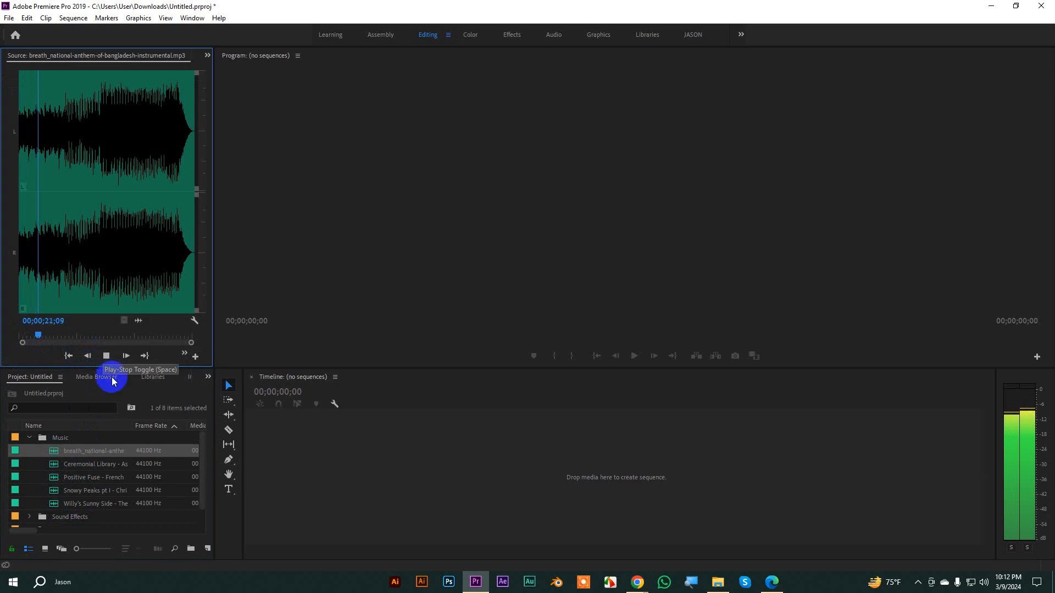
double_click(55, 467)
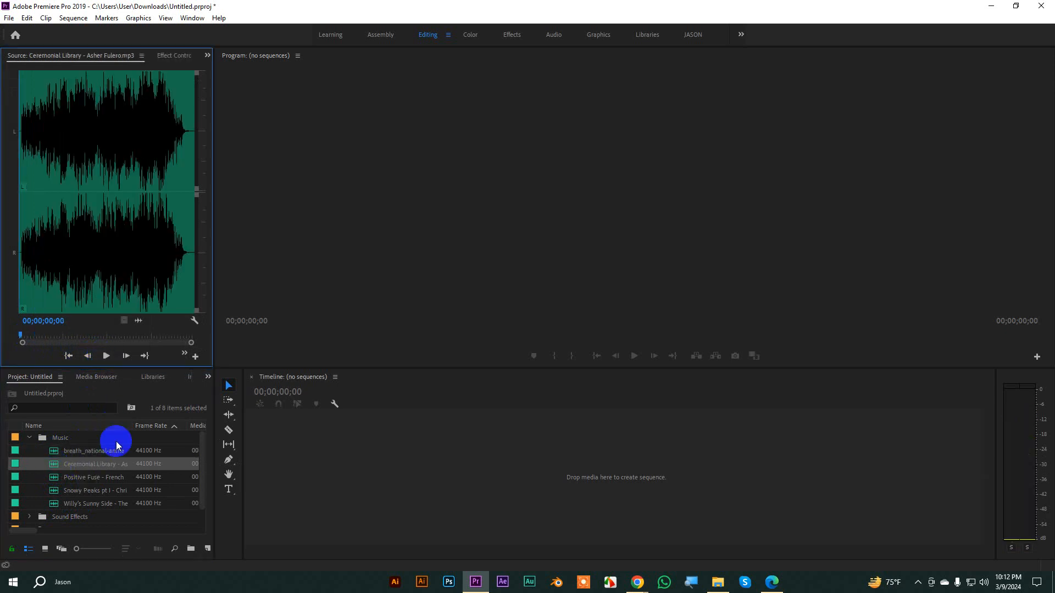
key(space)
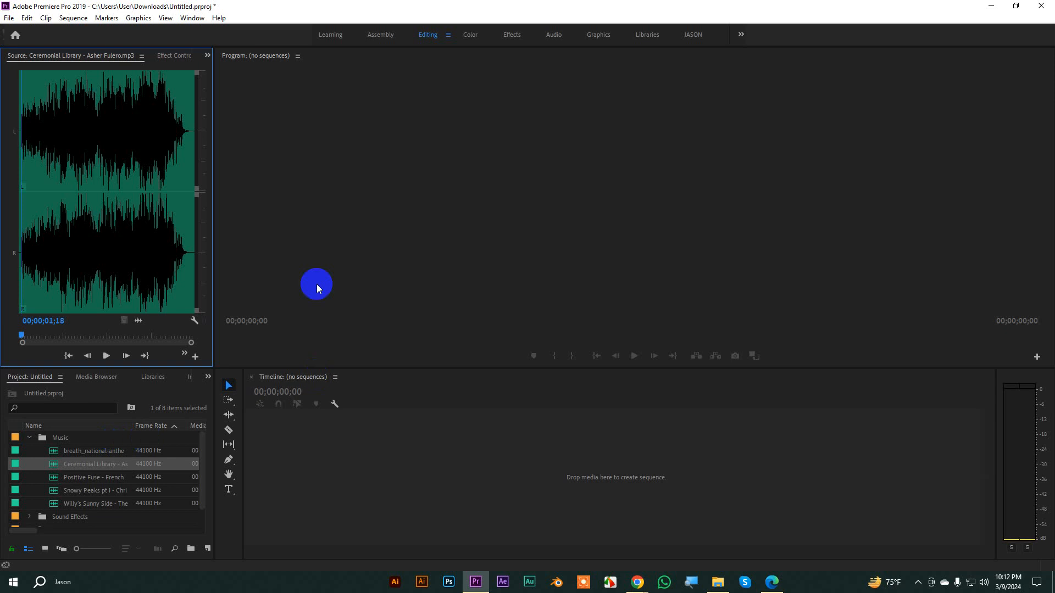
- Set the default output in the Audio Hardware preferences to Headphones (High Definition Audio Device)
click(9, 17)
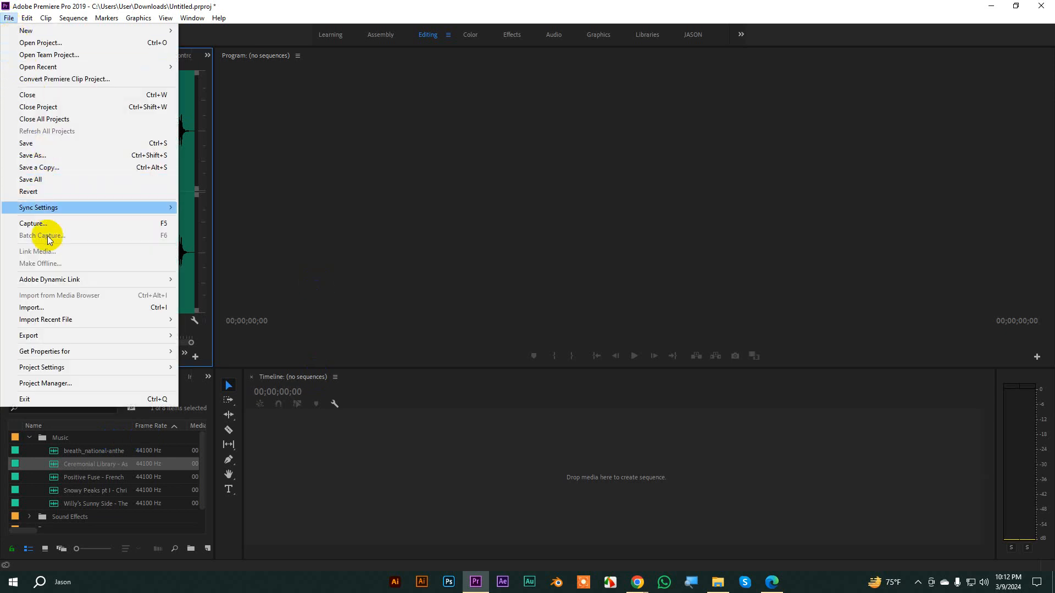
click(8, 17)
click(26, 17)
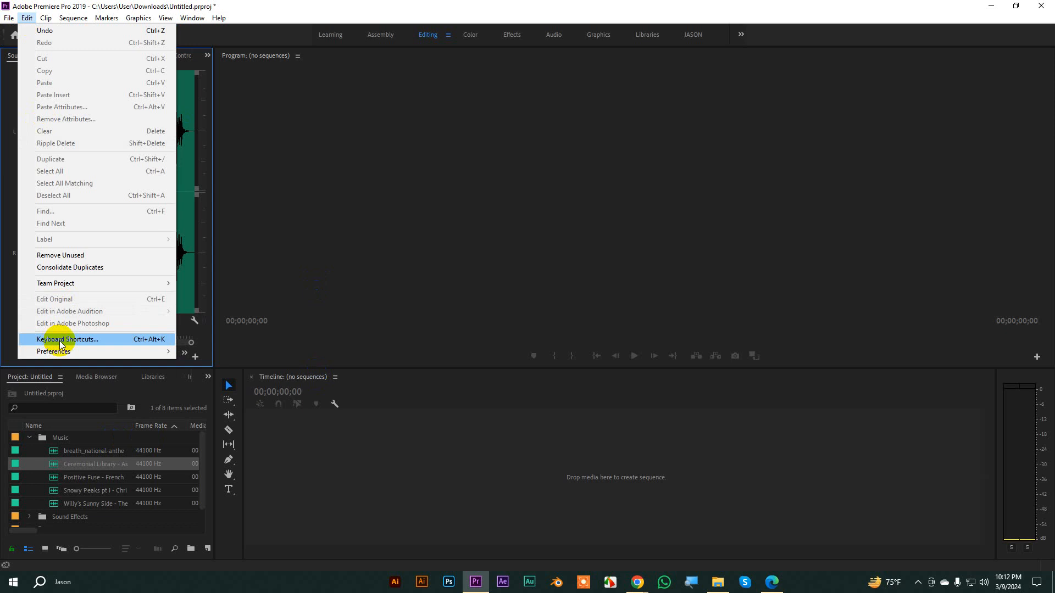
mouse_move(59, 352)
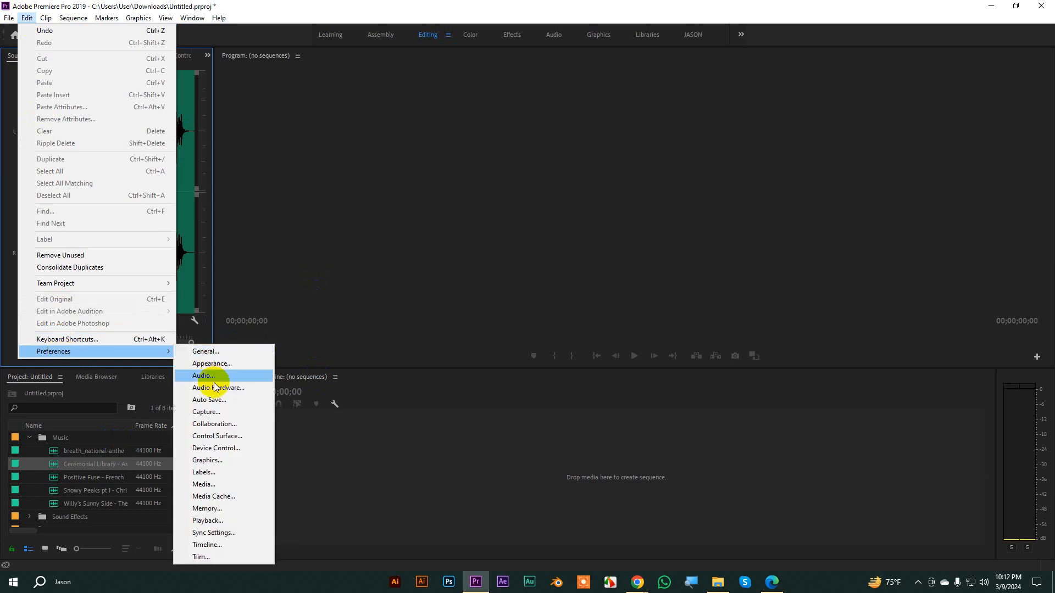
click(212, 375)
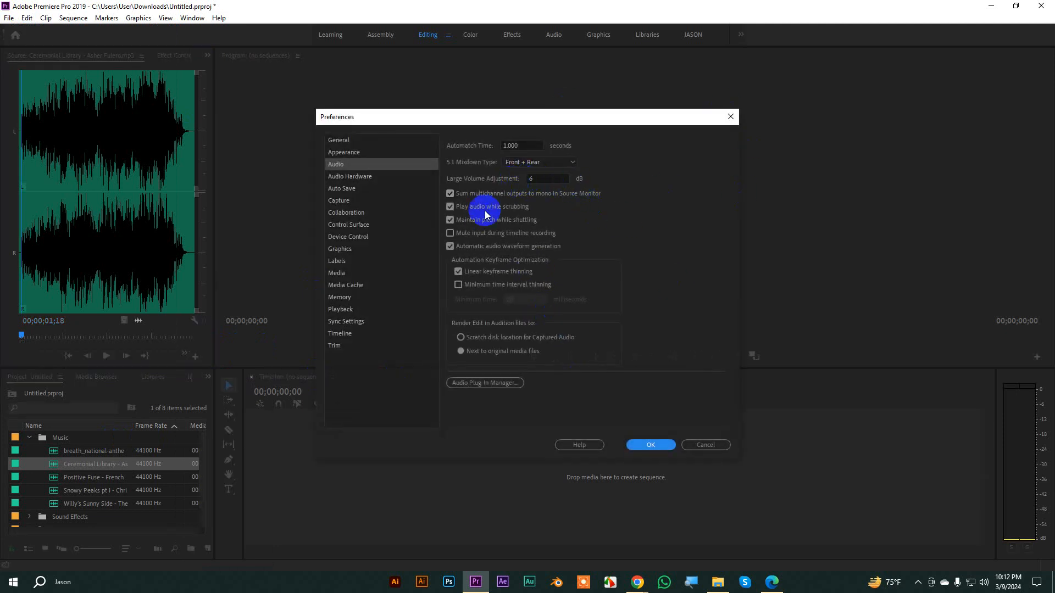
click(348, 176)
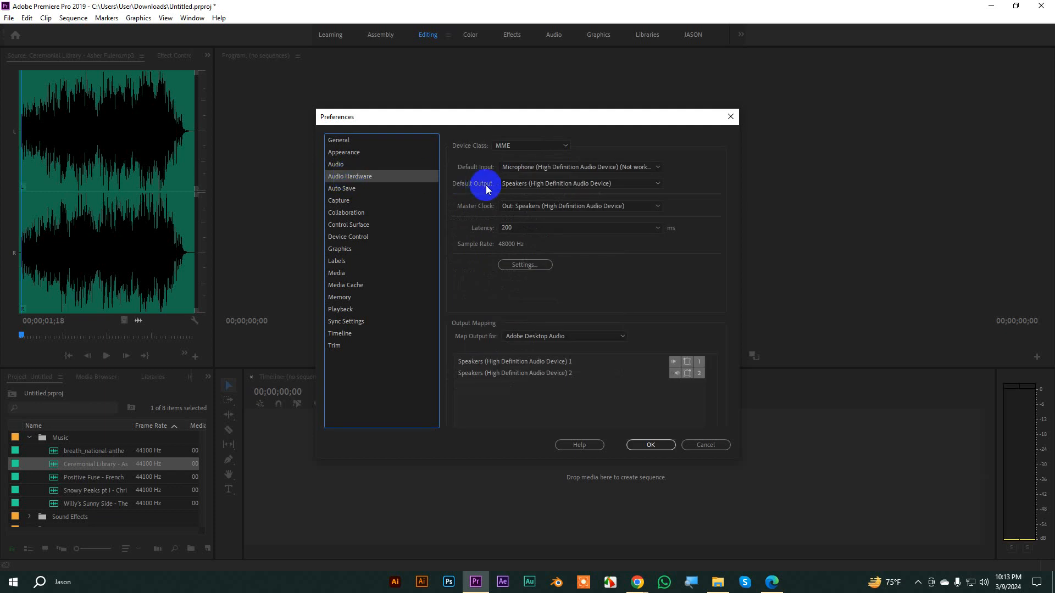
click(516, 188)
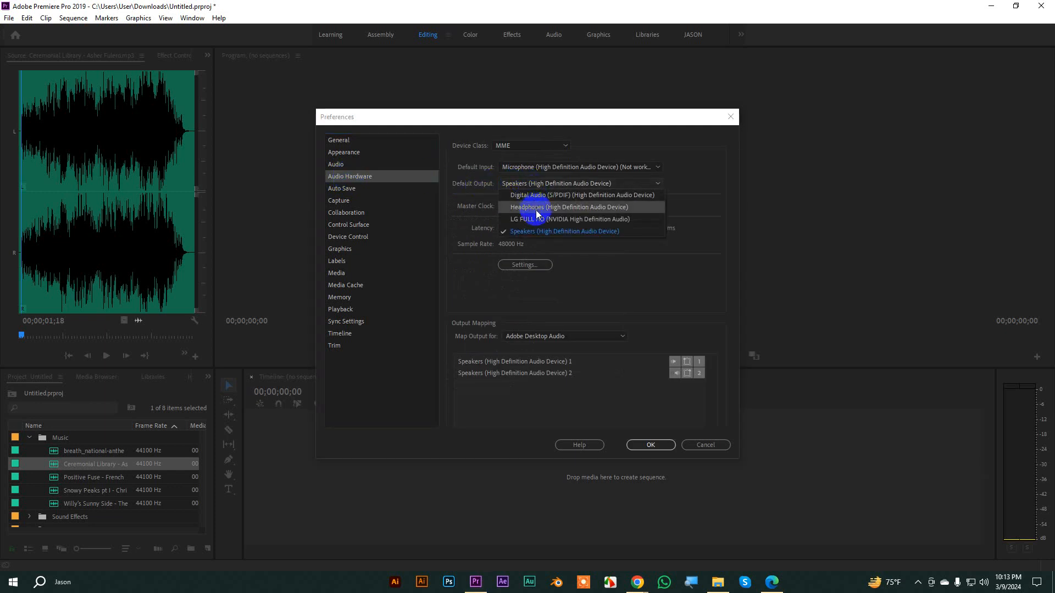
click(538, 208)
click(583, 314)
click(650, 445)
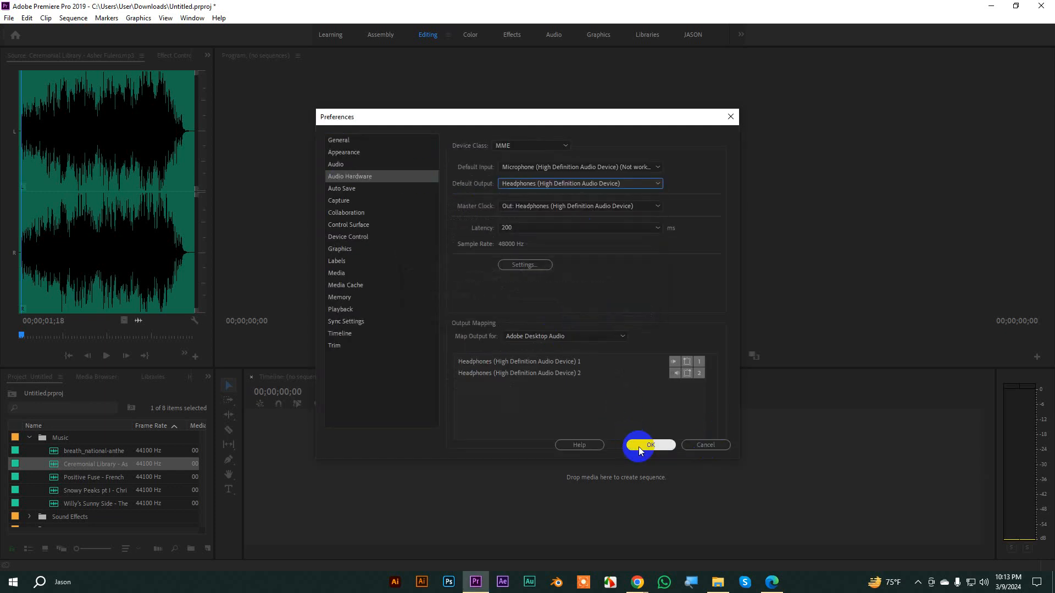
- Preview the Ceremonial Library, Positive Fuse and Snowy Peaks pt I music tracks in the Source Monitor
key(space)
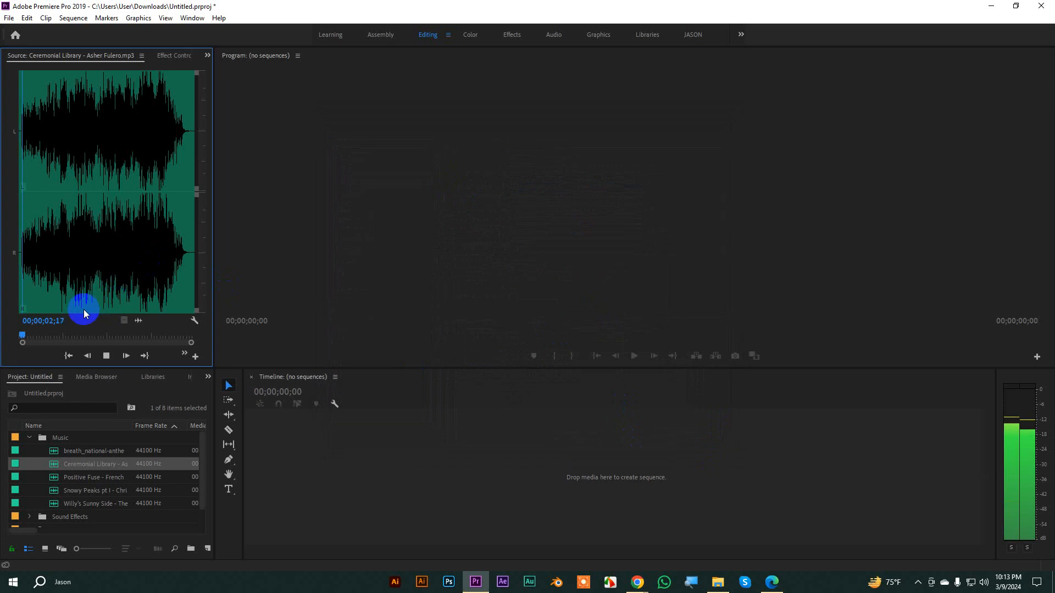
key(space)
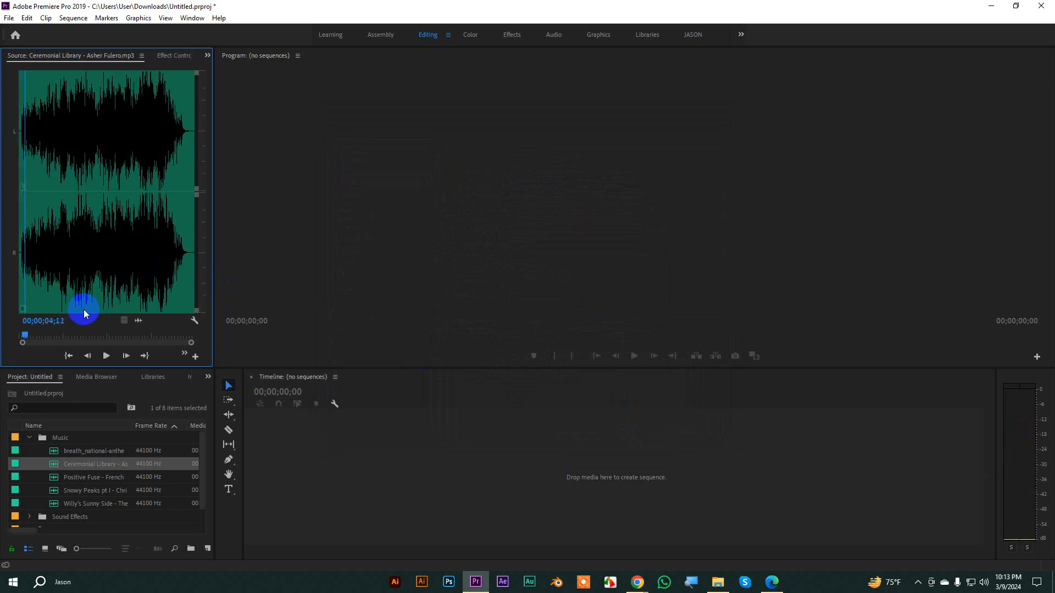
double_click(84, 483)
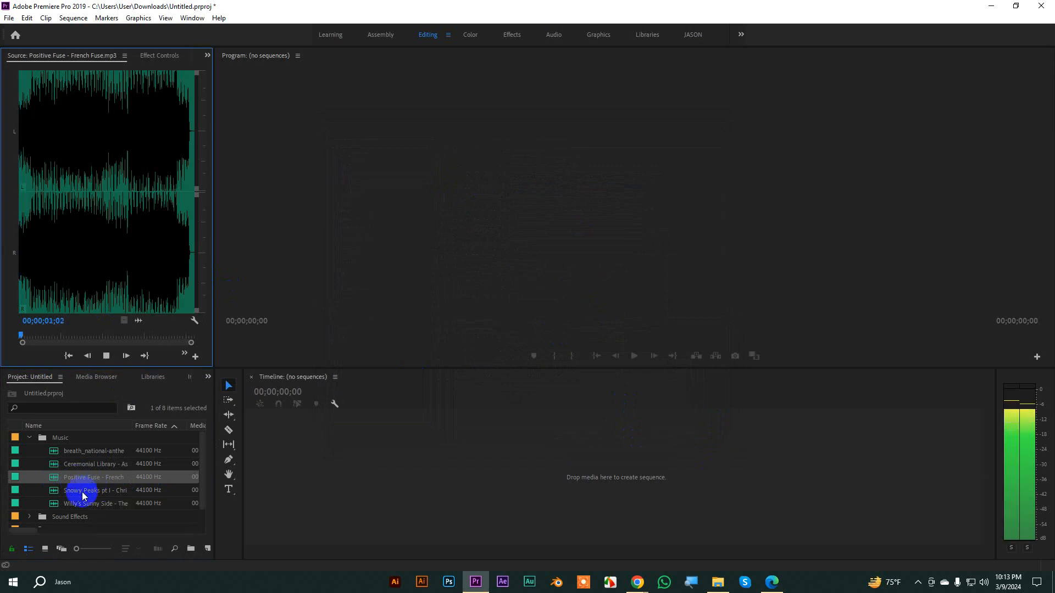
click(57, 494)
double_click(56, 493)
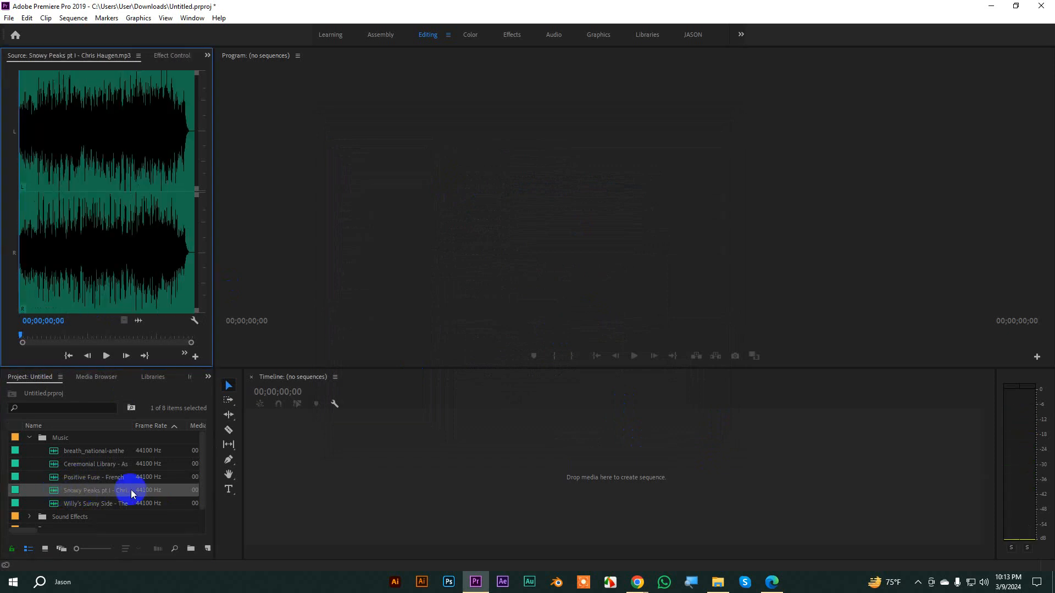
key(space)
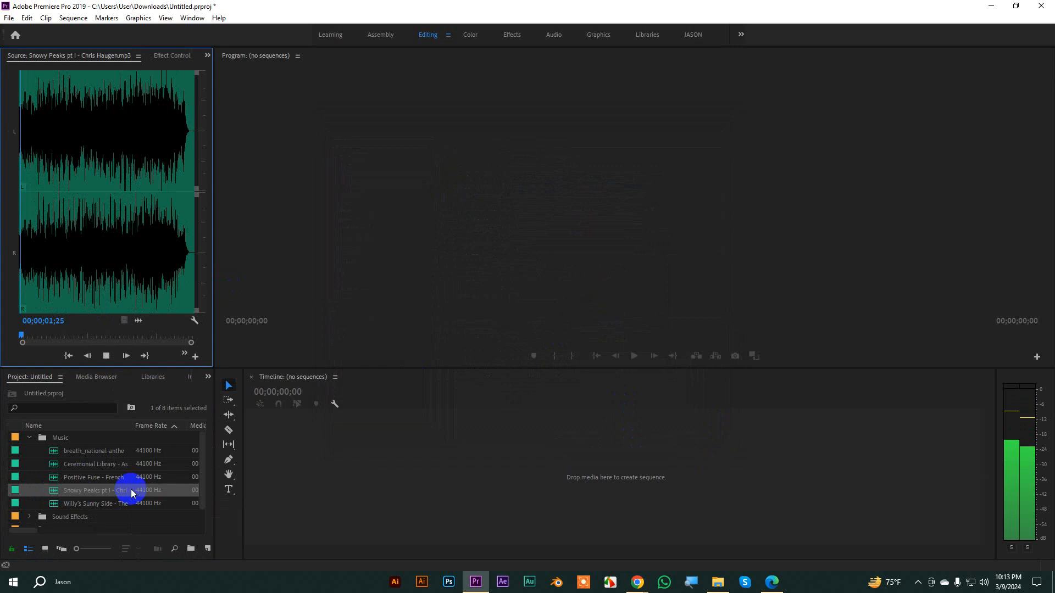
key(space)
- Preview Willy's Sunny Side in the Source Monitor from the beginning and from about 22 seconds, finishing with the playhead at 00;01;06;15
click(84, 504)
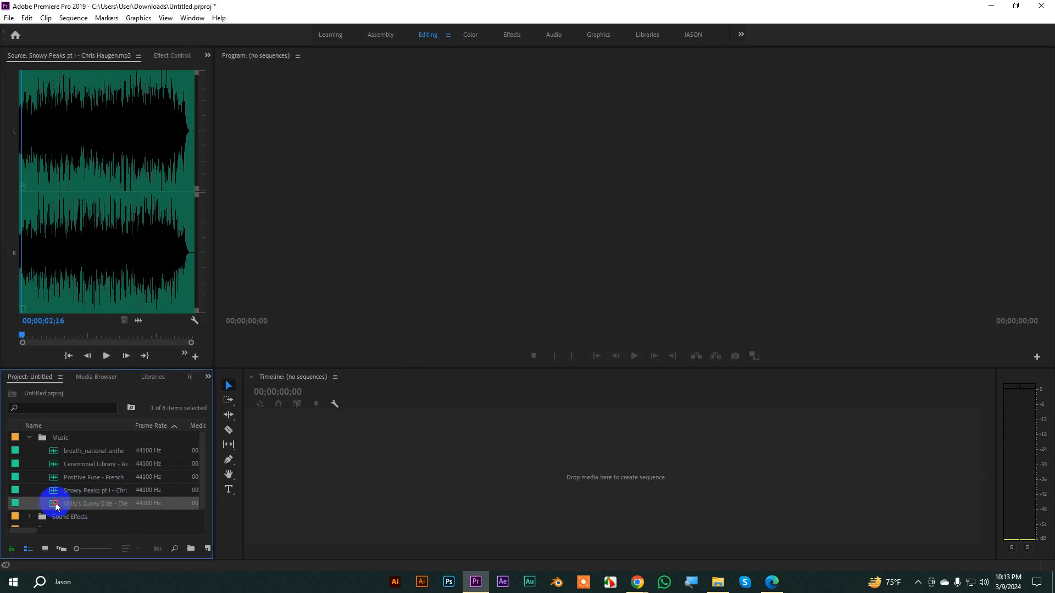
double_click(84, 504)
key(space)
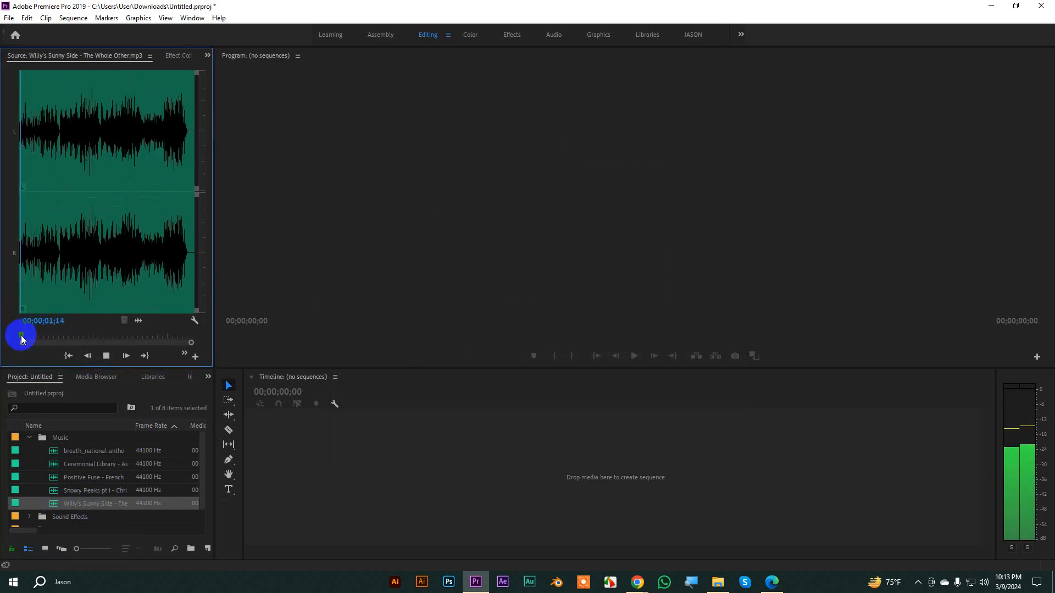
drag(21, 335, 43, 336)
key(space)
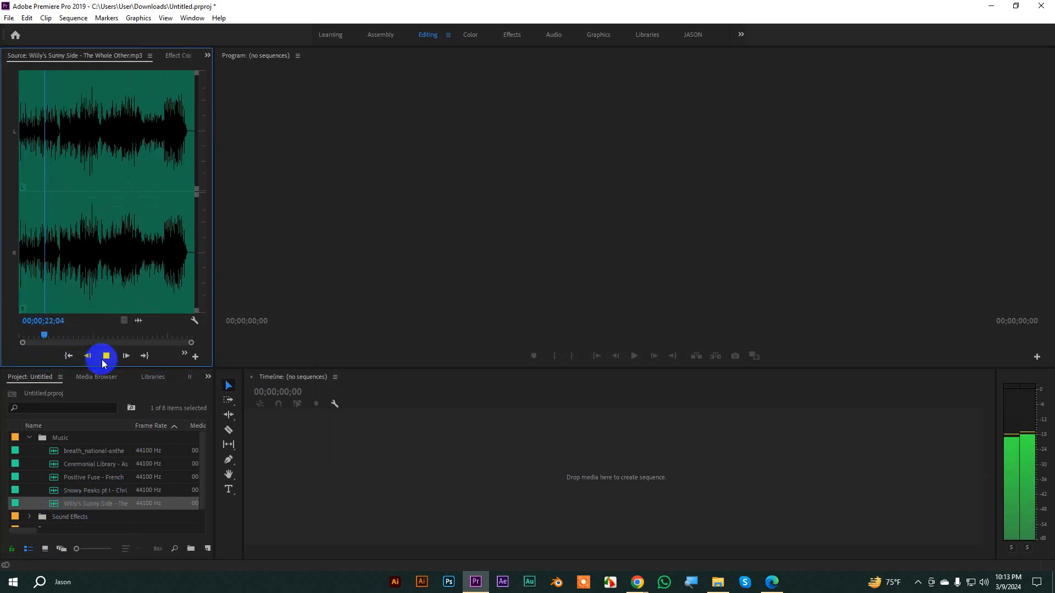
click(89, 451)
click(83, 477)
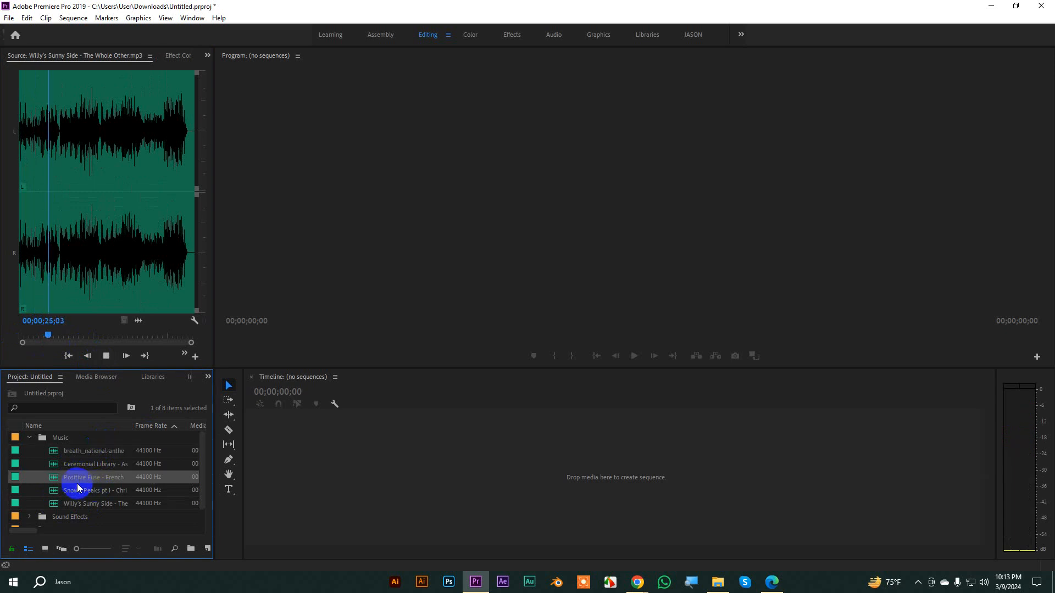
click(97, 281)
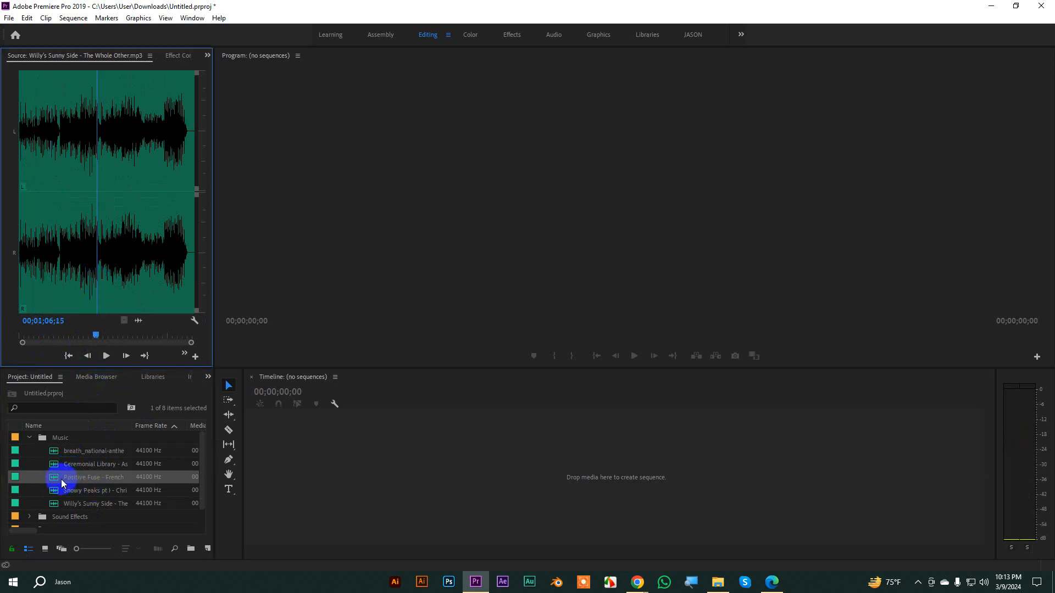
- Create a sequence from the Positive Fuse - French Fuse track and enlarge the timeline area to show its clip larger
scroll(61, 479, down, 1)
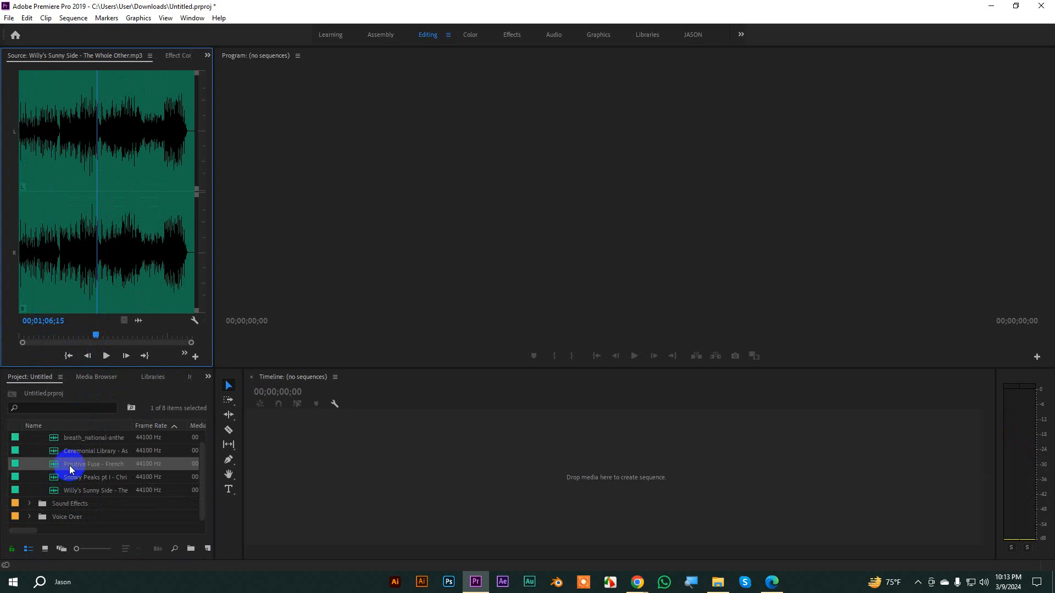
drag(70, 469, 283, 460)
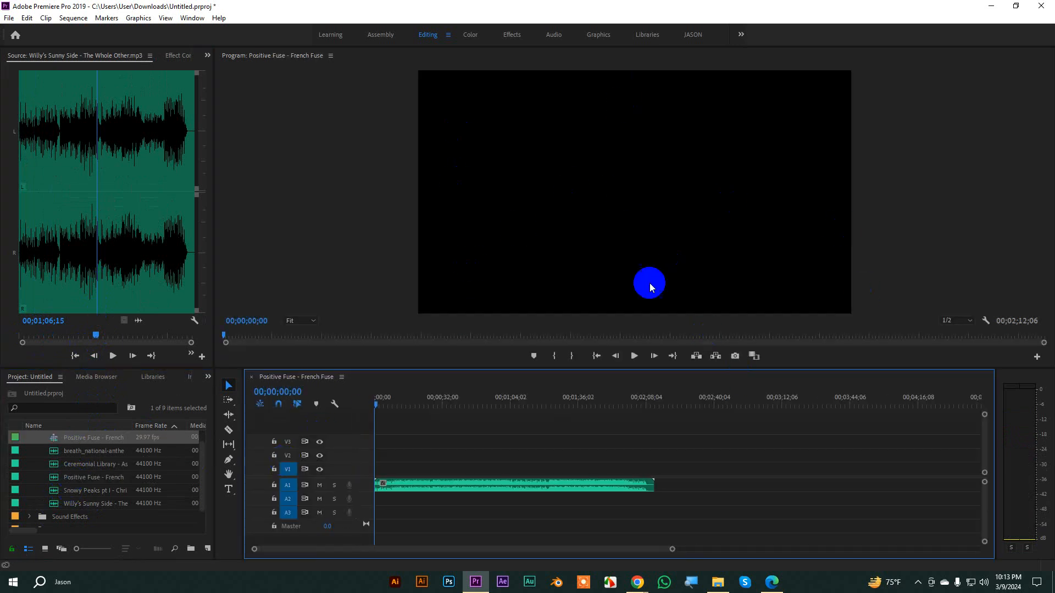
drag(492, 354, 508, 318)
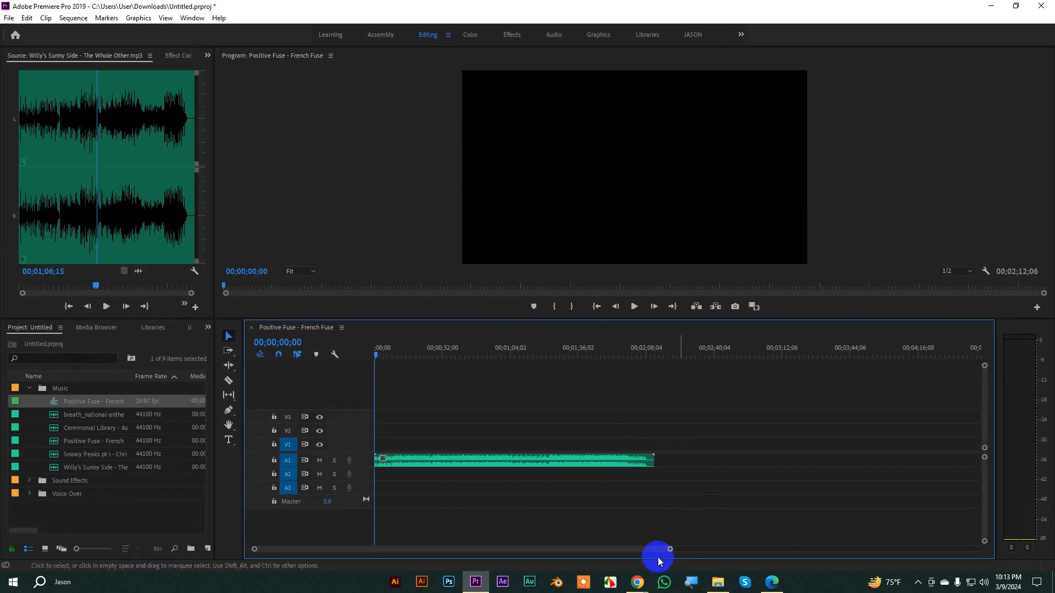
drag(670, 550, 591, 556)
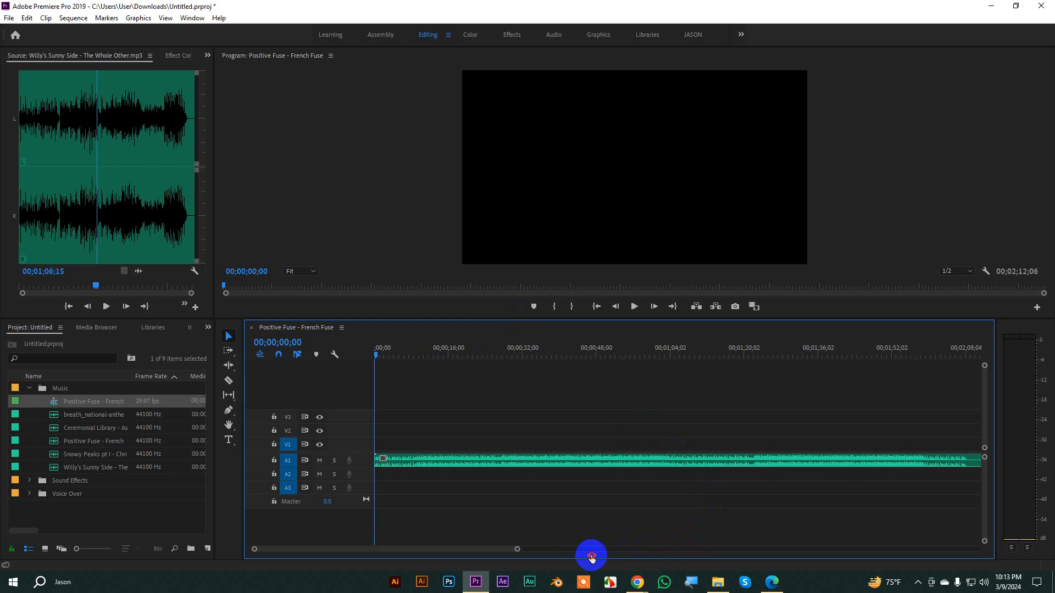
- Increase the height of the audio tracks in the timeline to show the Positive Fuse clip's left and right waveforms
click(461, 460)
click(482, 479)
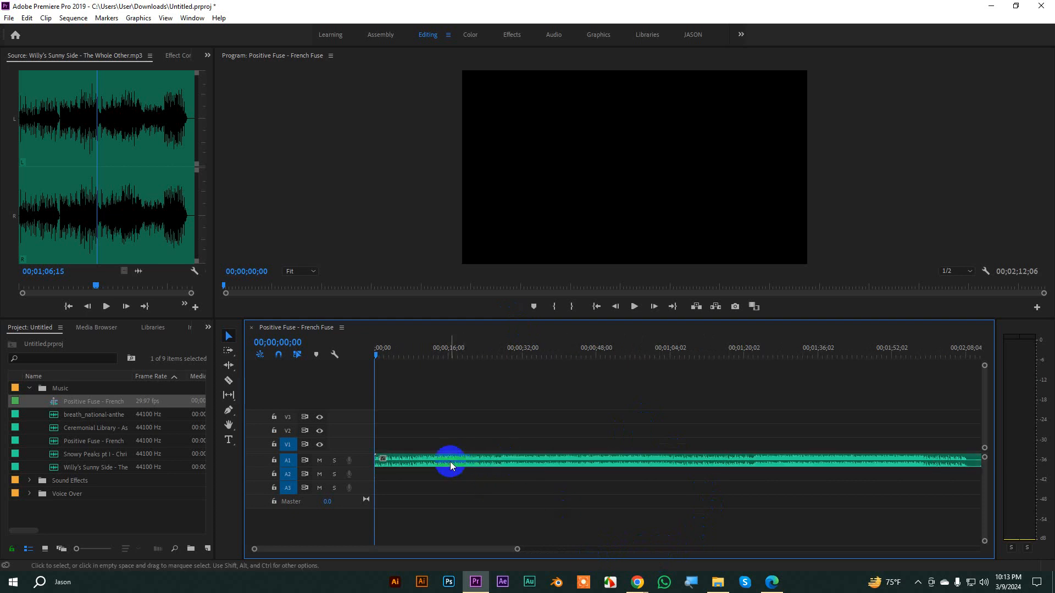
click(450, 462)
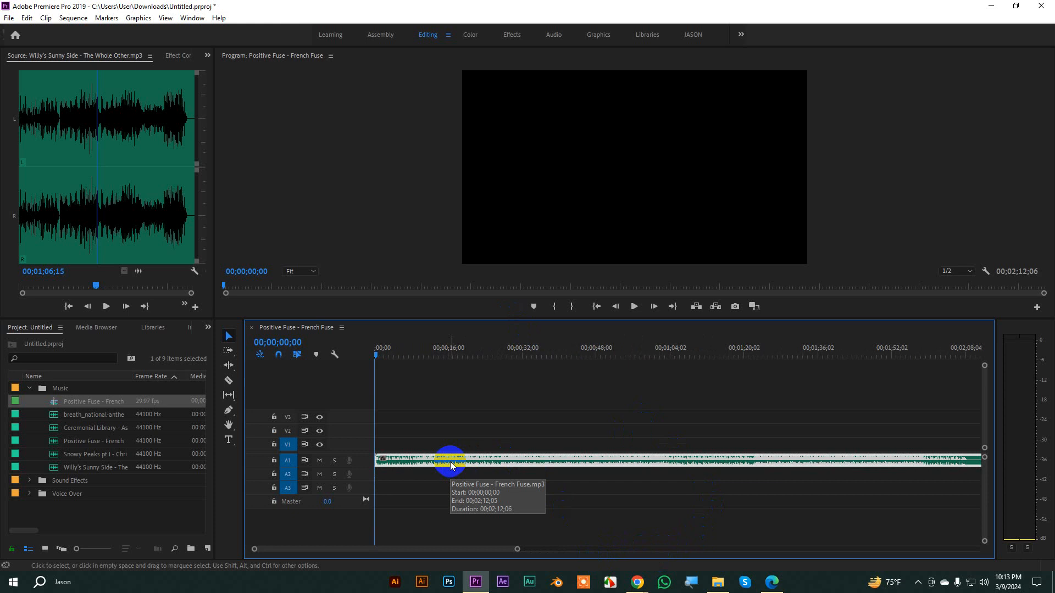
key(alt+equal)
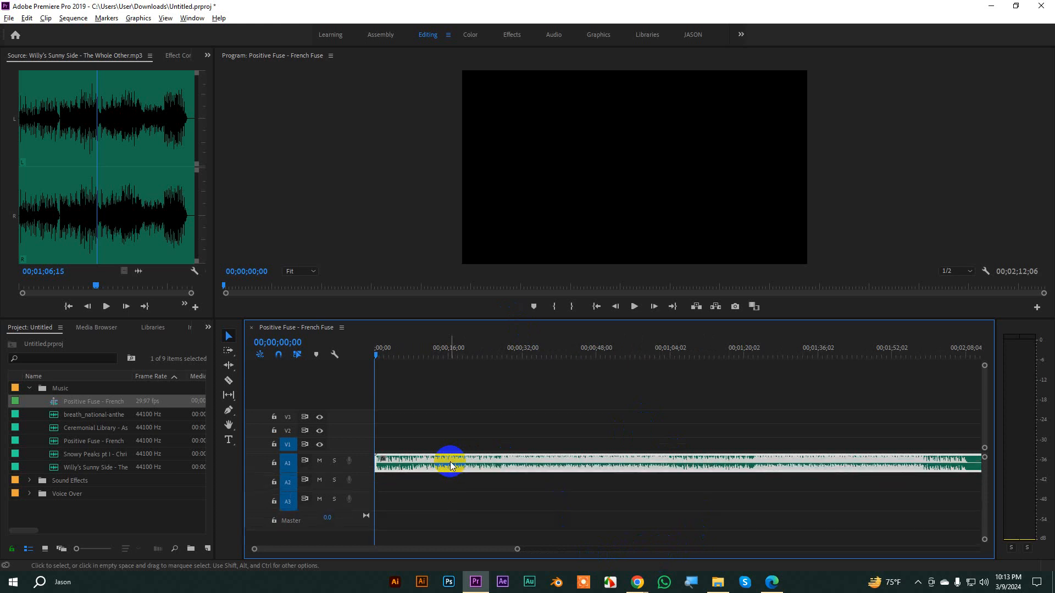
key(alt+equal)
key(alt+equal)
key(alt+equal)
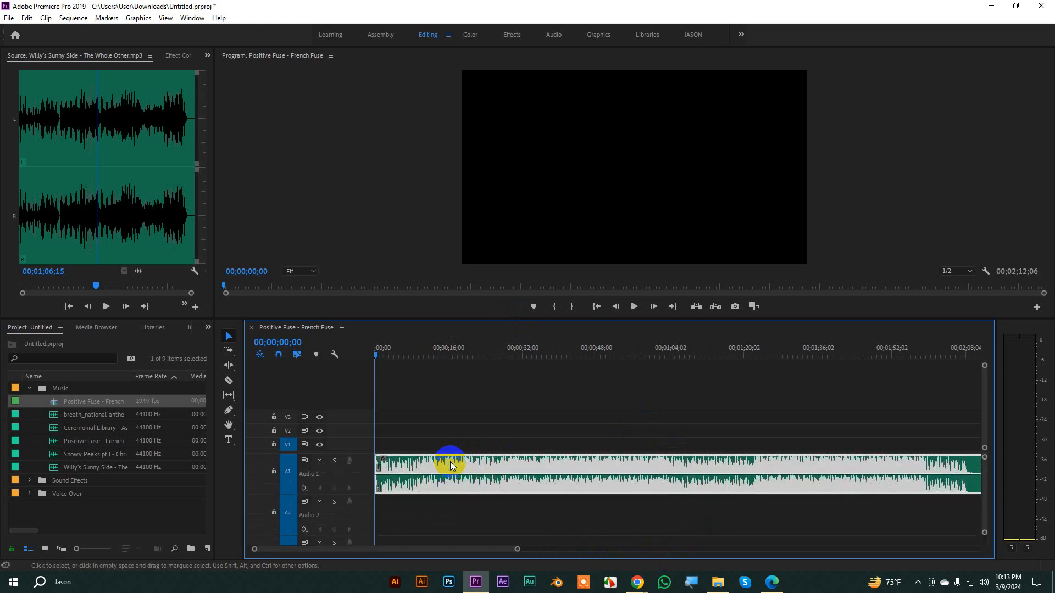
click(444, 439)
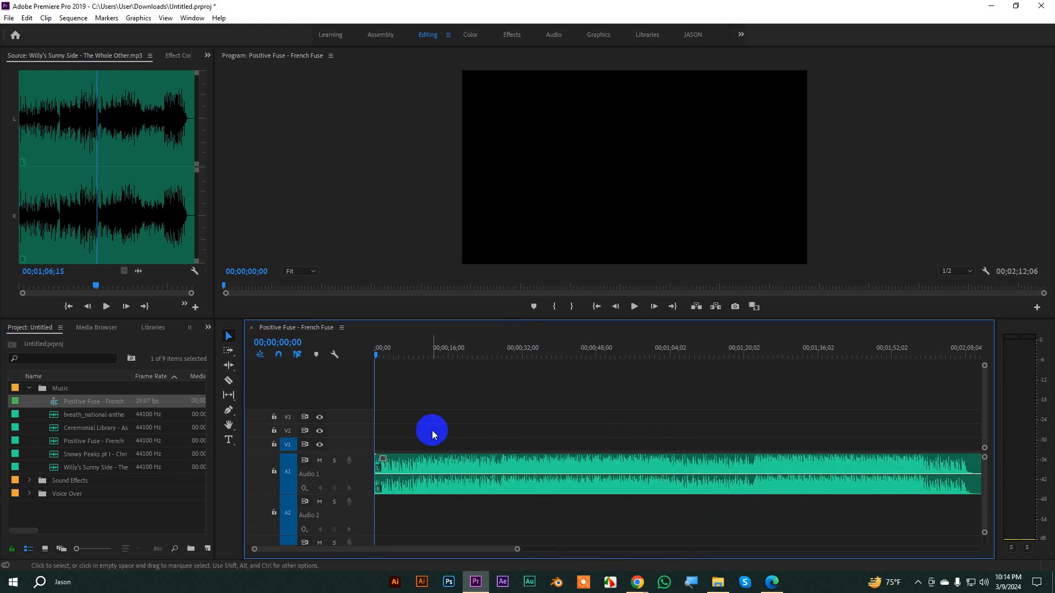
- Reduce the audio track height with the Positive Fuse clip selected, and expand it again for a taller waveform
click(419, 467)
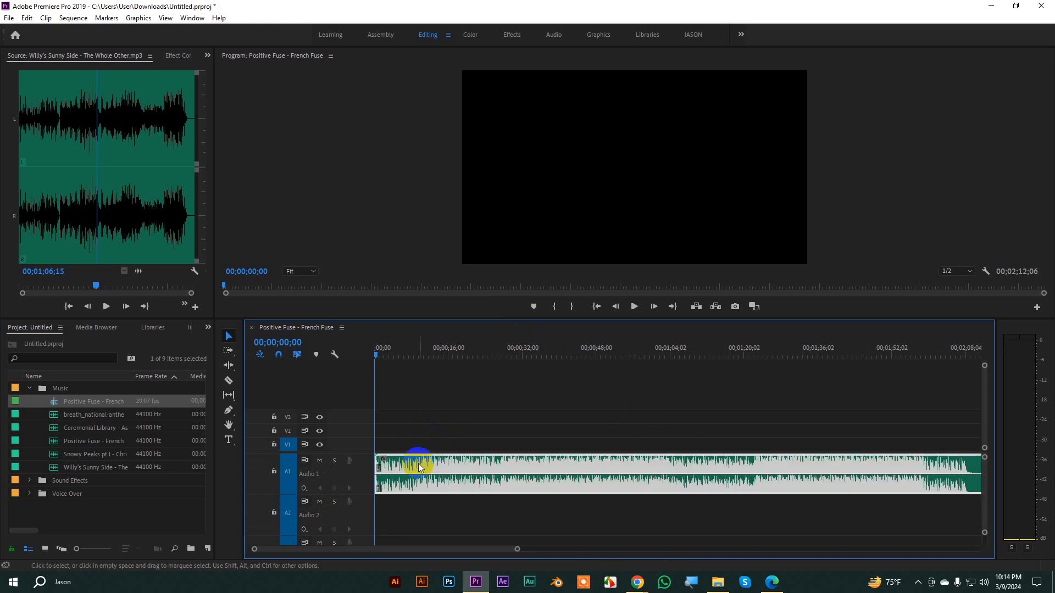
key(alt+minus)
key(alt+minus)
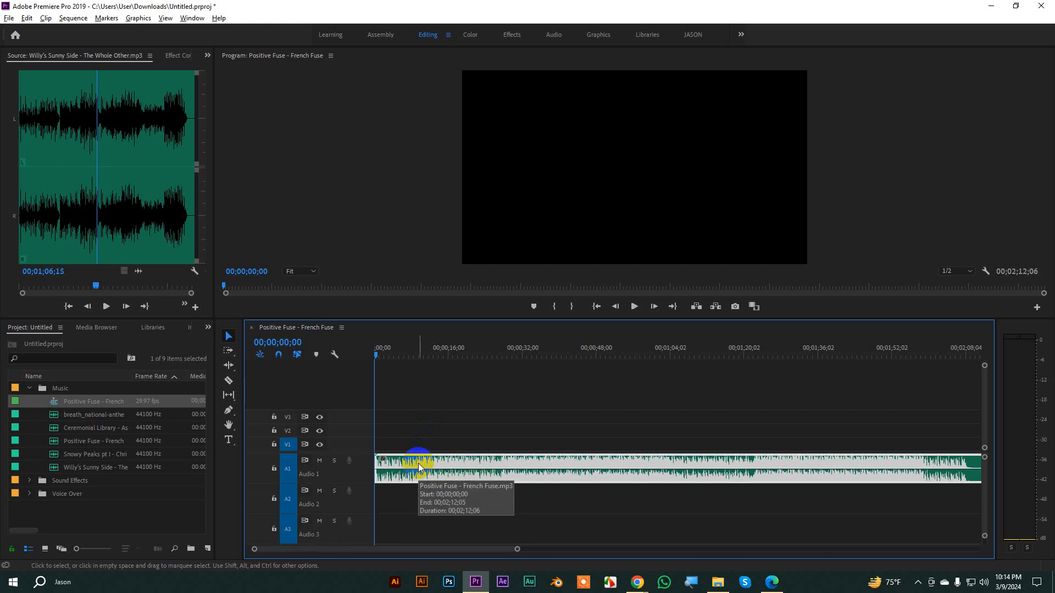
key(alt+equal)
key(alt+equal)
click(443, 427)
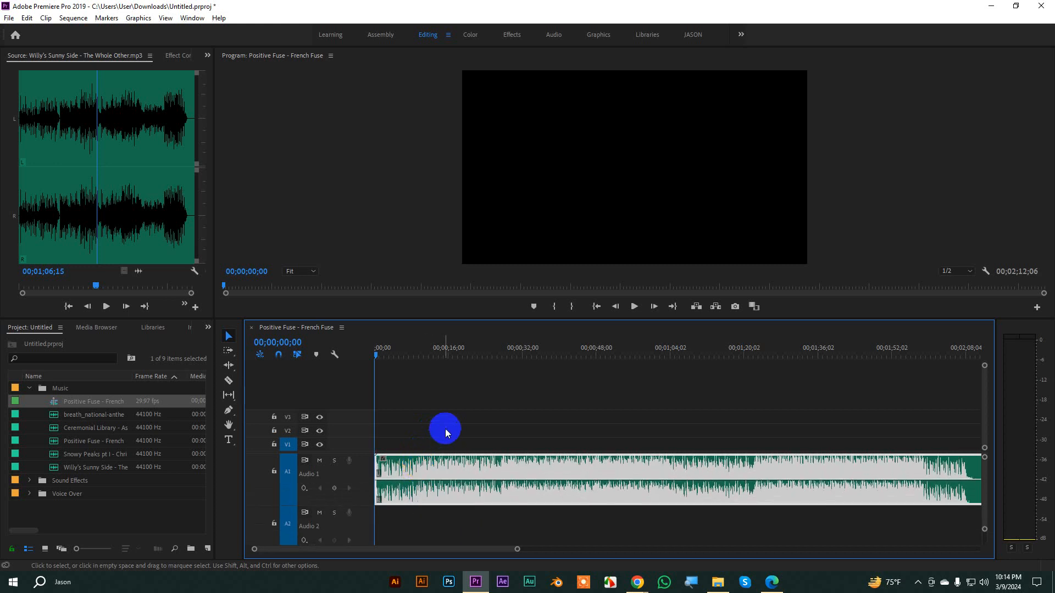
- Zoom the timeline in and out horizontally, ending on roughly the first seven seconds of the Positive Fuse waveform
mouse_move(522, 549)
mouse_down()
mouse_move(390, 551)
mouse_move(400, 552)
mouse_up()
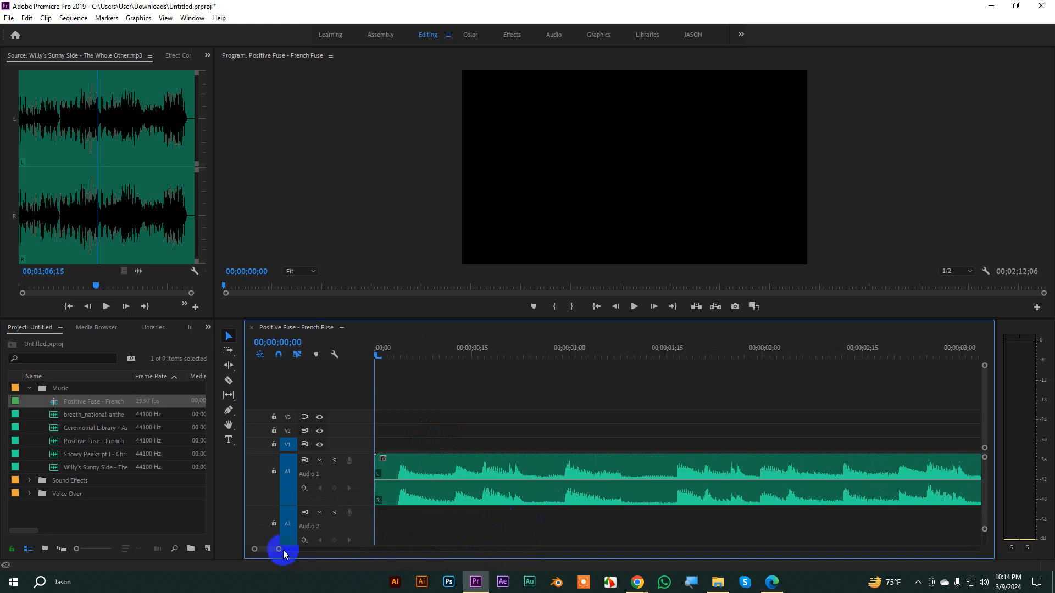
drag(280, 551, 980, 541)
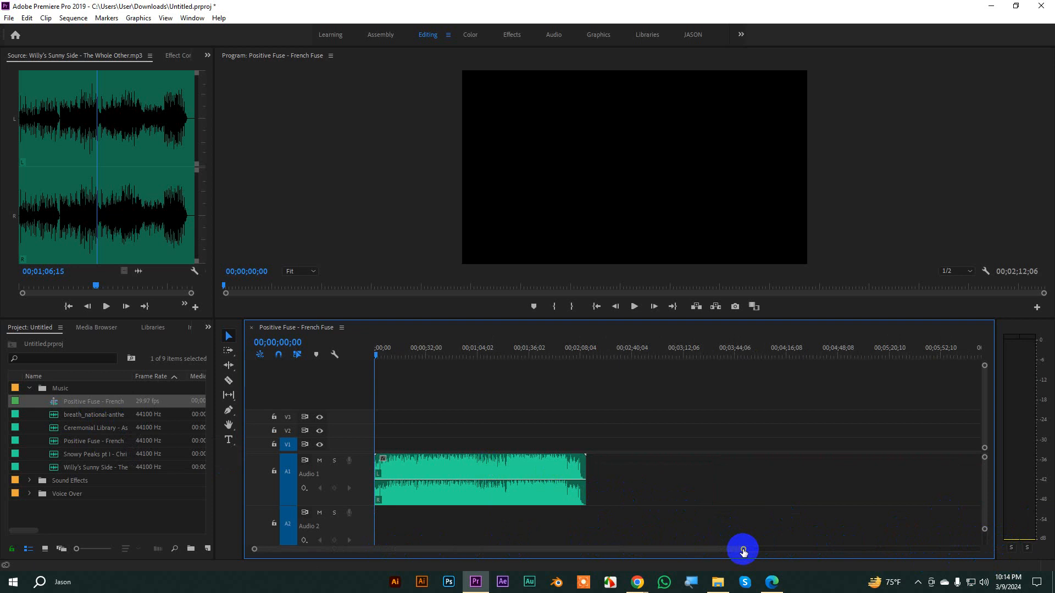
drag(744, 550, 508, 527)
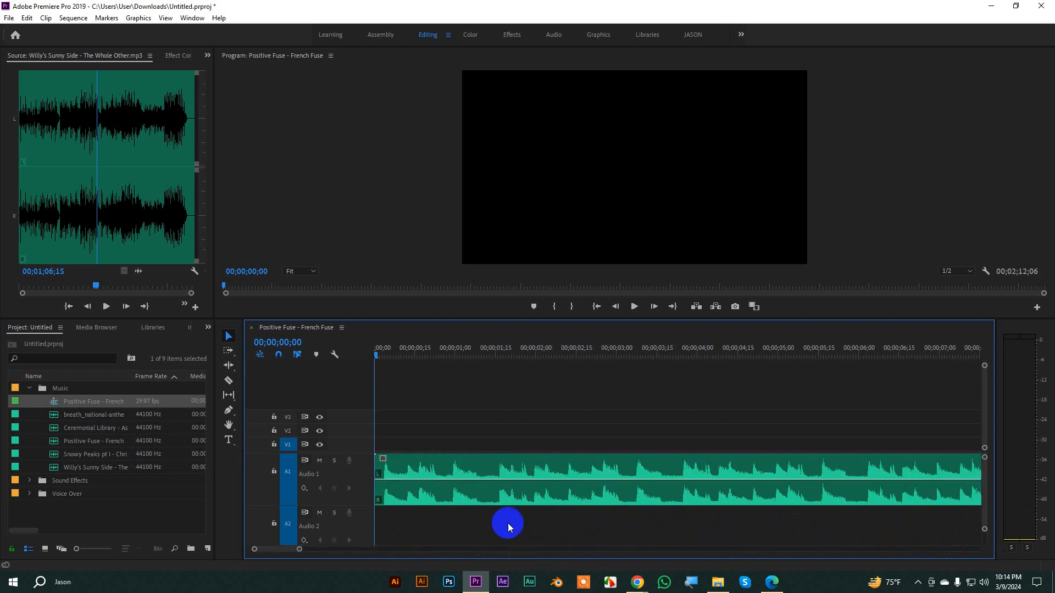
- Examine the Volume and Channel Volume properties of the Positive Fuse clip in Effect Controls
click(473, 470)
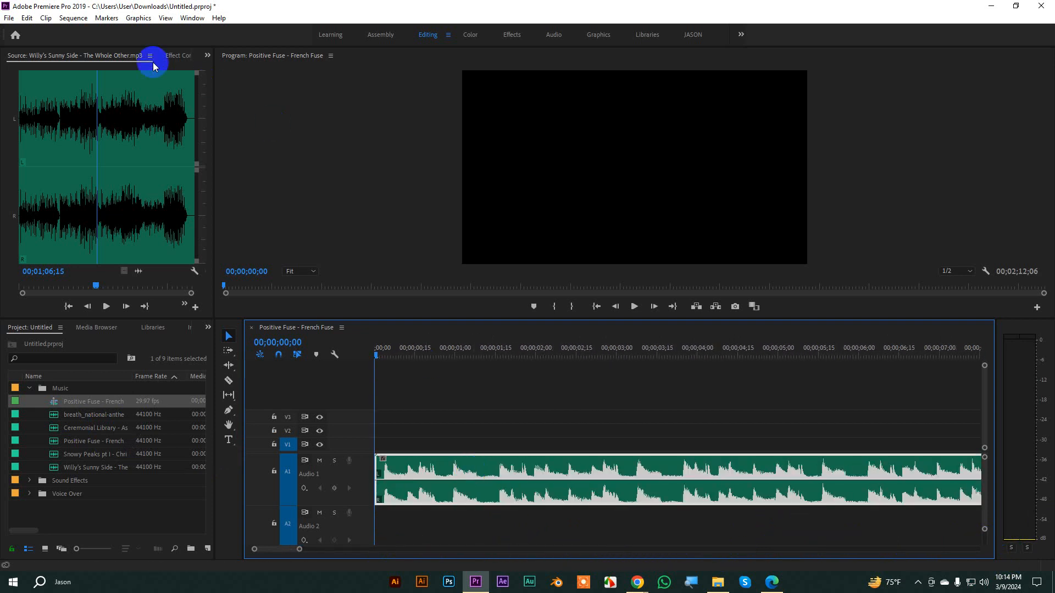
click(176, 56)
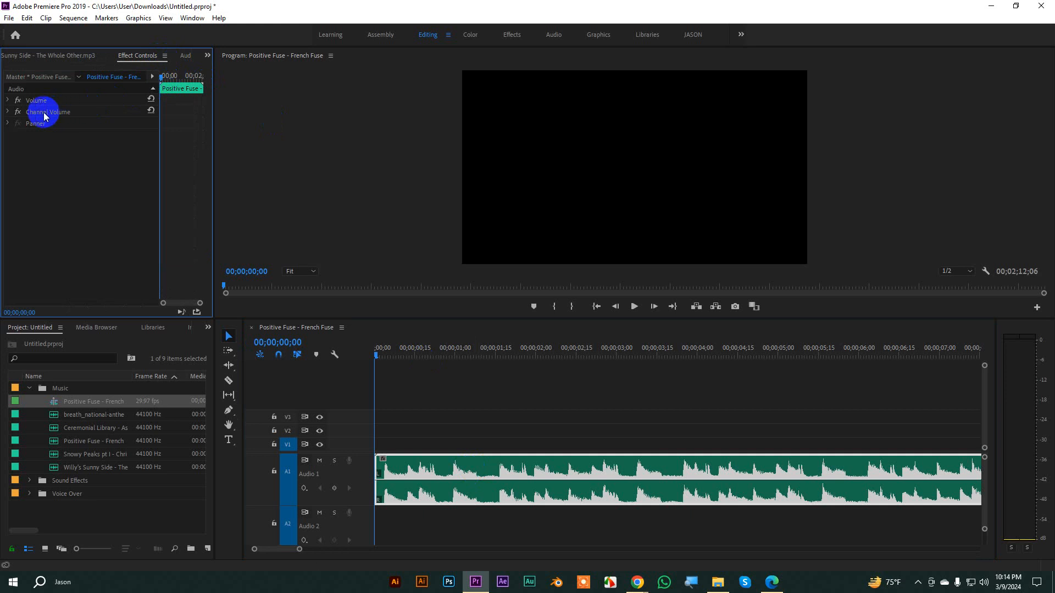
click(7, 113)
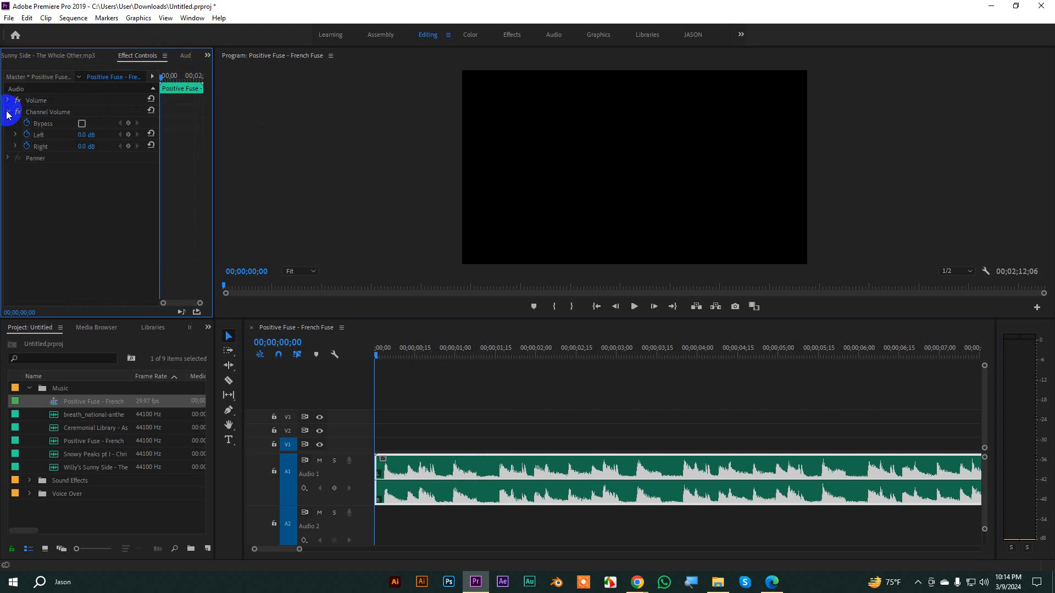
click(7, 112)
click(9, 101)
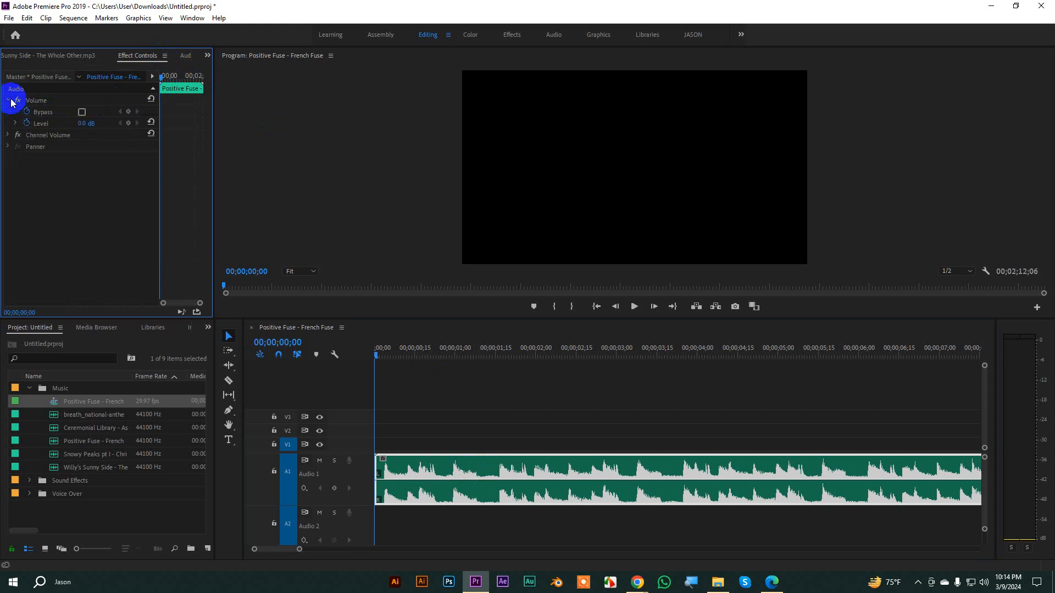
click(10, 101)
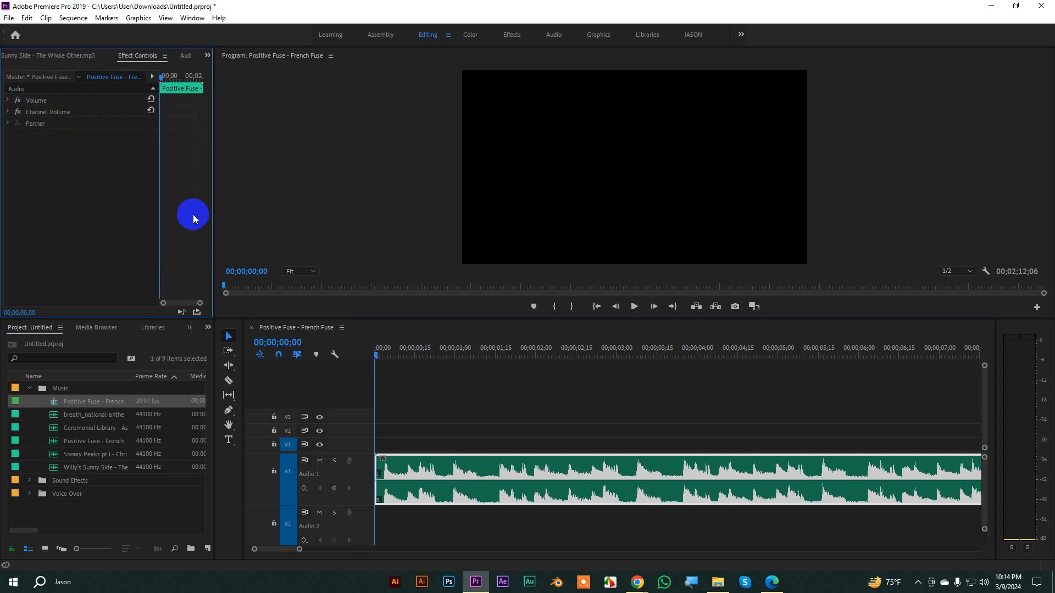
click(409, 462)
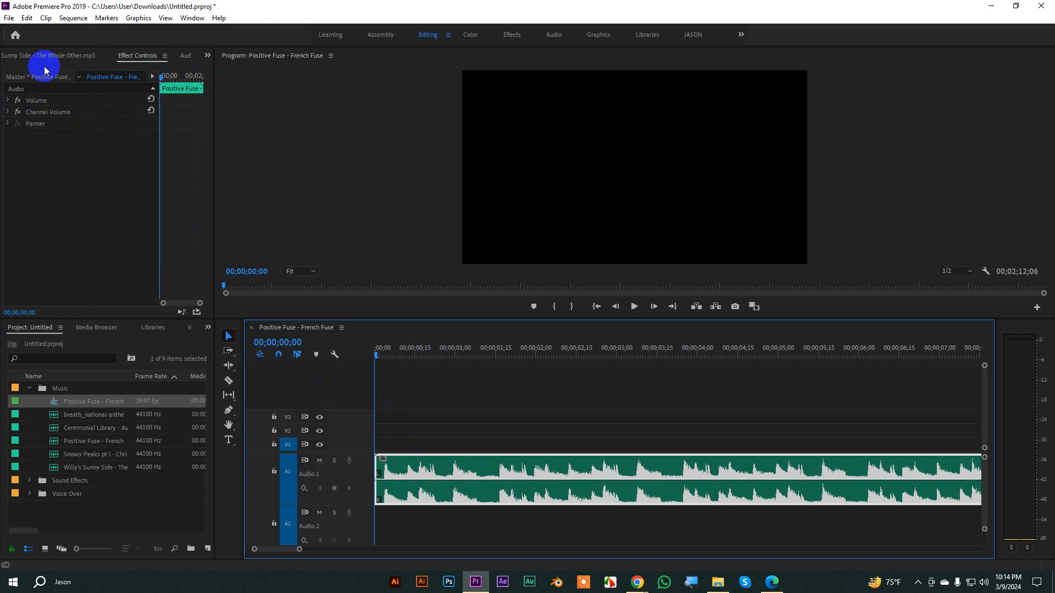
click(8, 112)
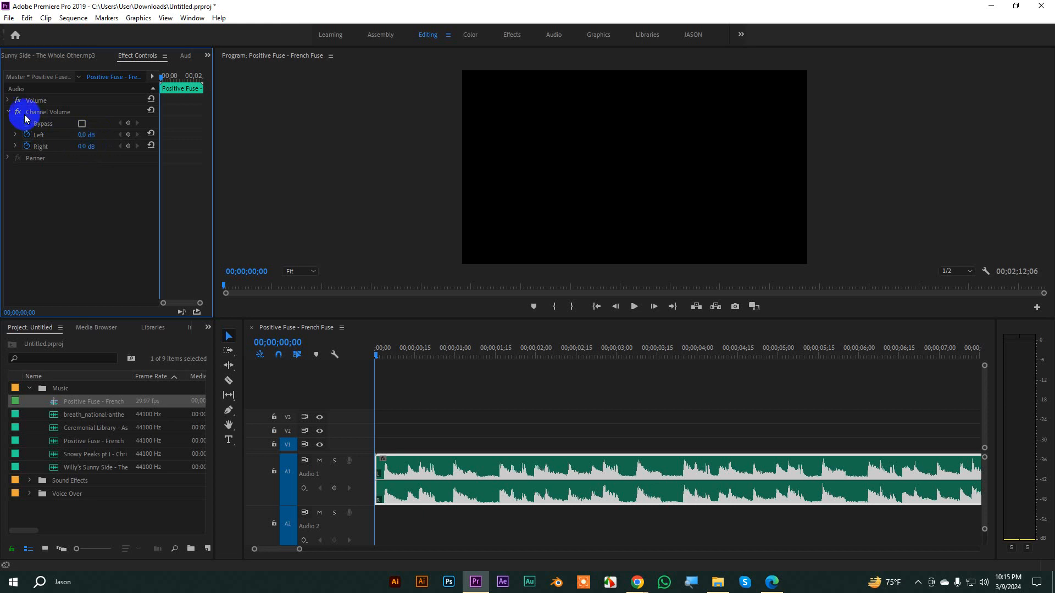
click(8, 112)
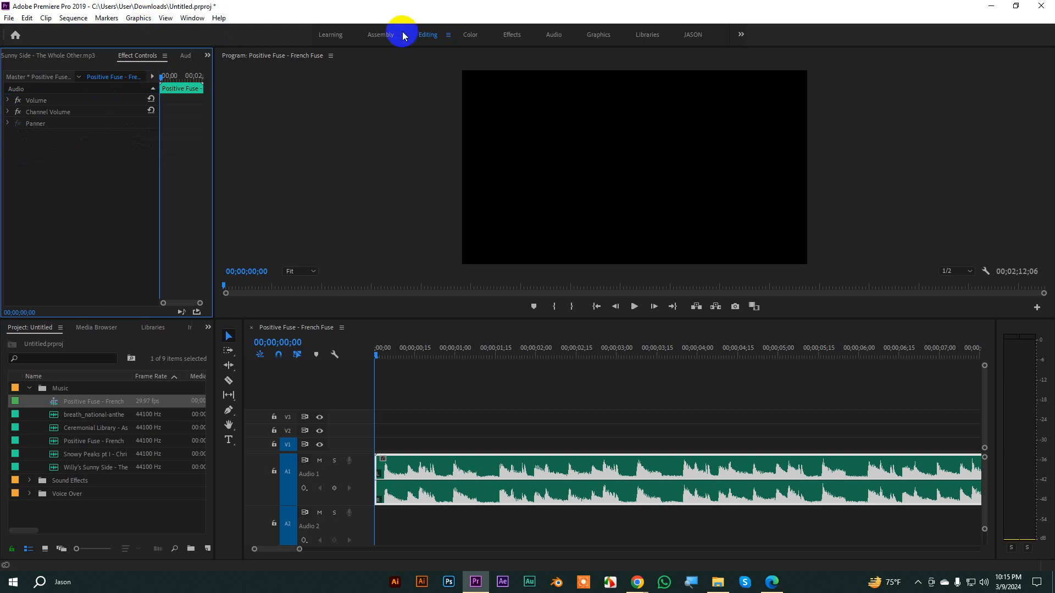
- Look over the Audio workspace and the list of available panels, and return to the Editing workspace
click(552, 37)
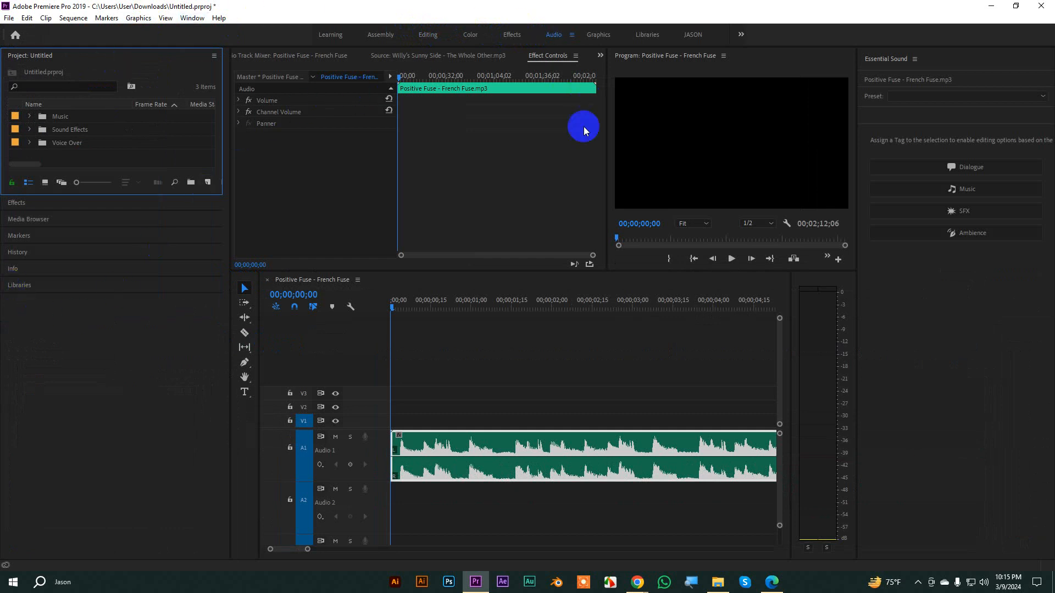
click(188, 19)
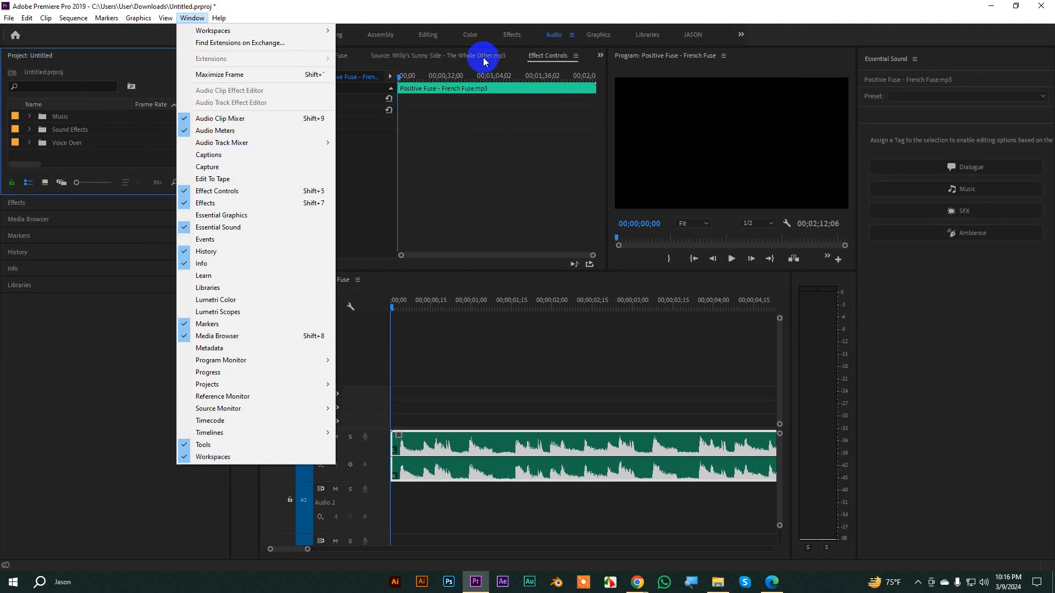
click(432, 35)
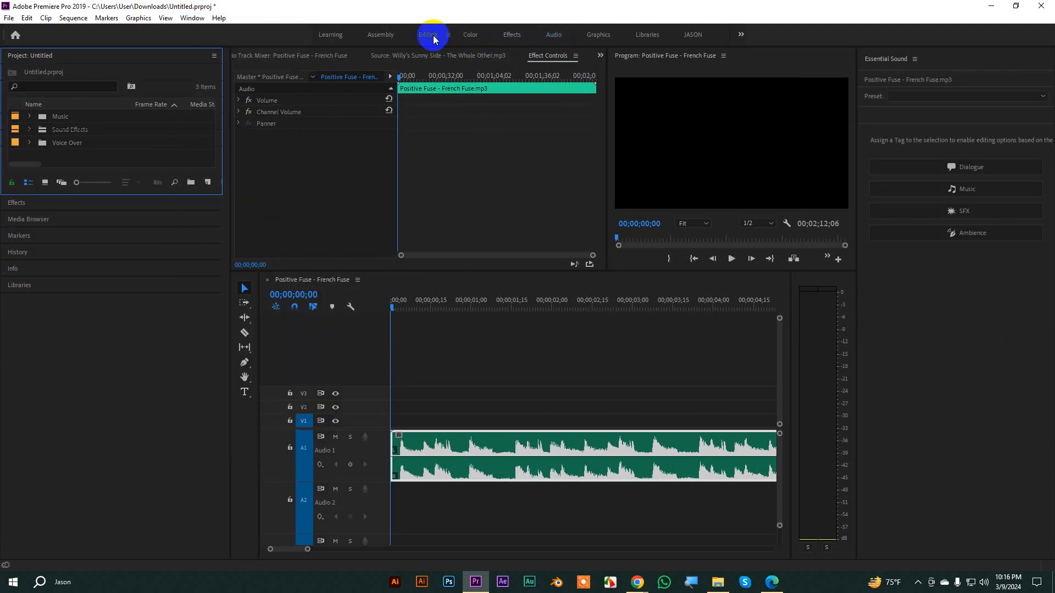
- Expand the Volume effect of the Positive Fuse clip and turn off keyframing for its Level
click(412, 460)
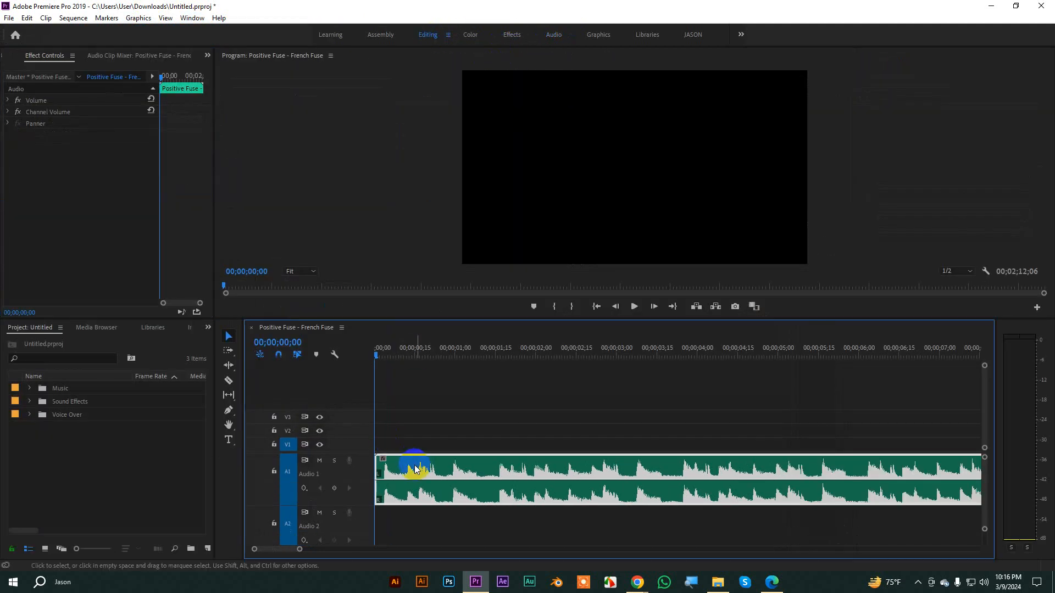
click(64, 144)
click(9, 101)
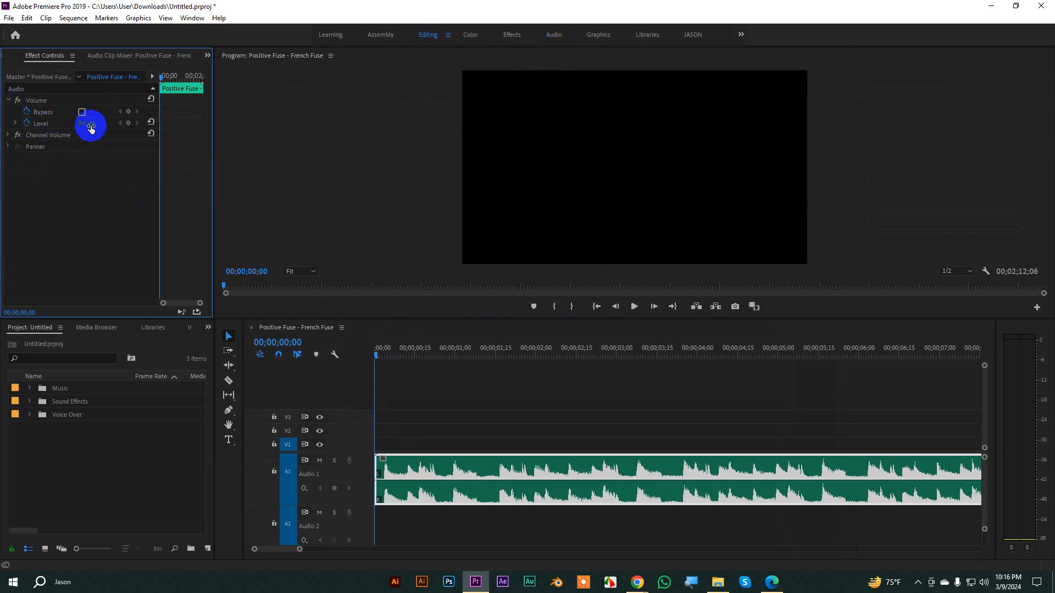
mouse_move(98, 129)
mouse_down()
mouse_move(83, 125)
mouse_move(275, 120)
mouse_move(94, 121)
mouse_up()
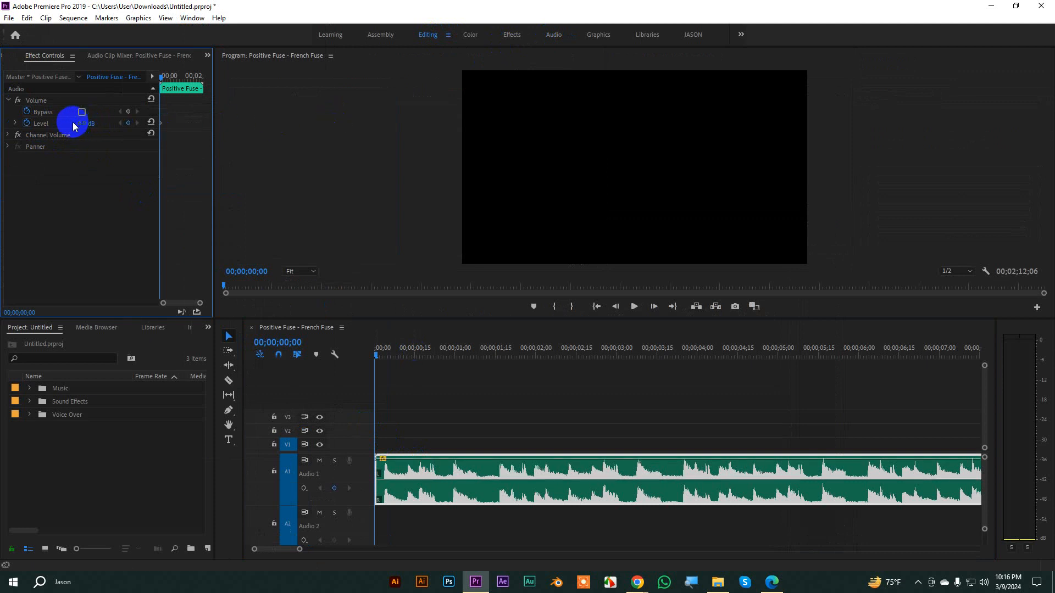
key(ctrl+z)
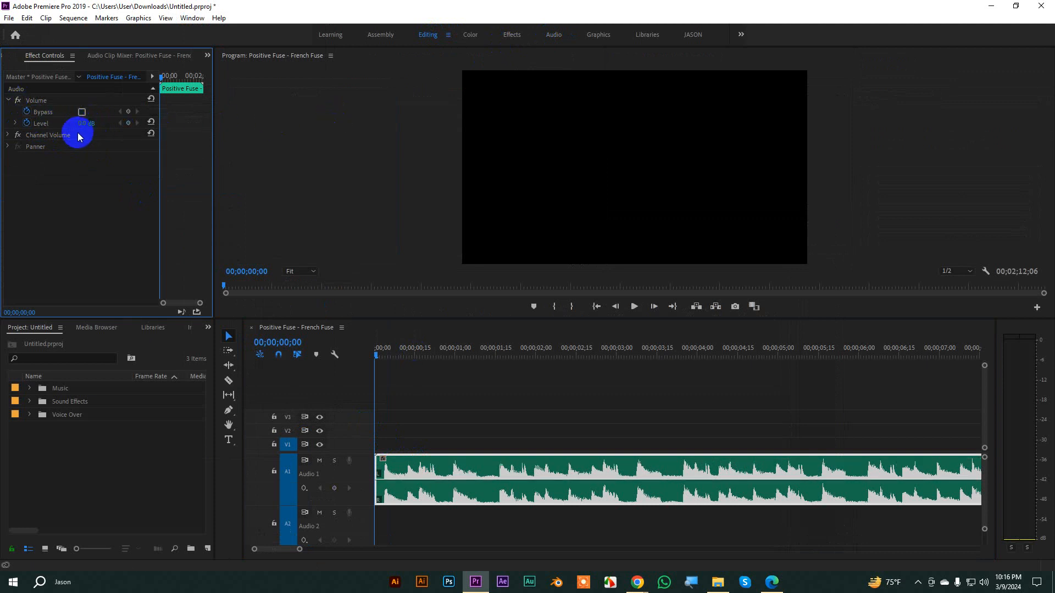
click(27, 123)
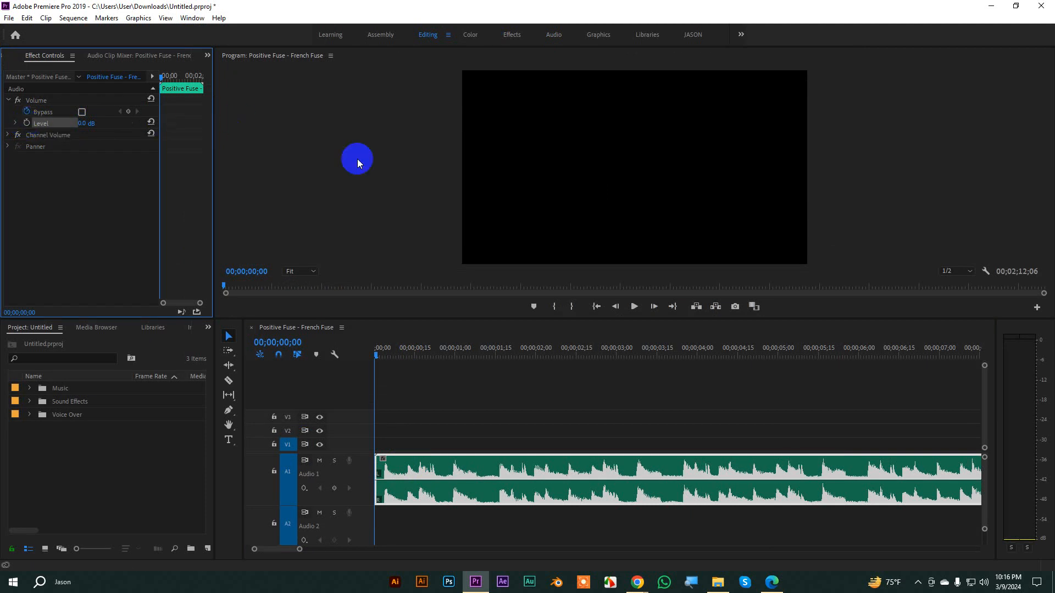
- Play the opening of the Positive Fuse clip, raise its Level to 6.0 dB and resume playback
drag(383, 356, 477, 357)
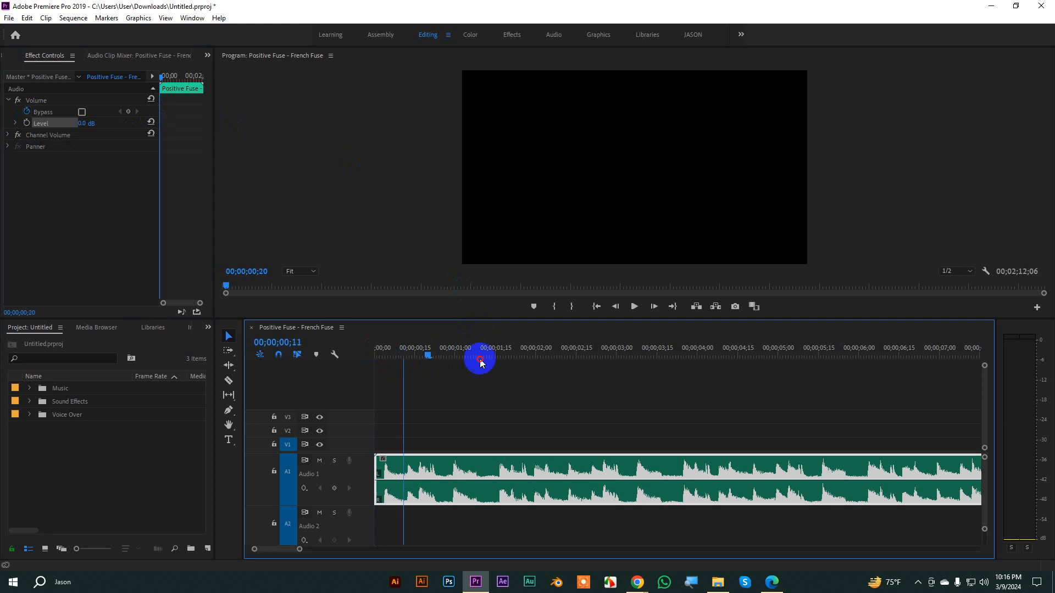
key(space)
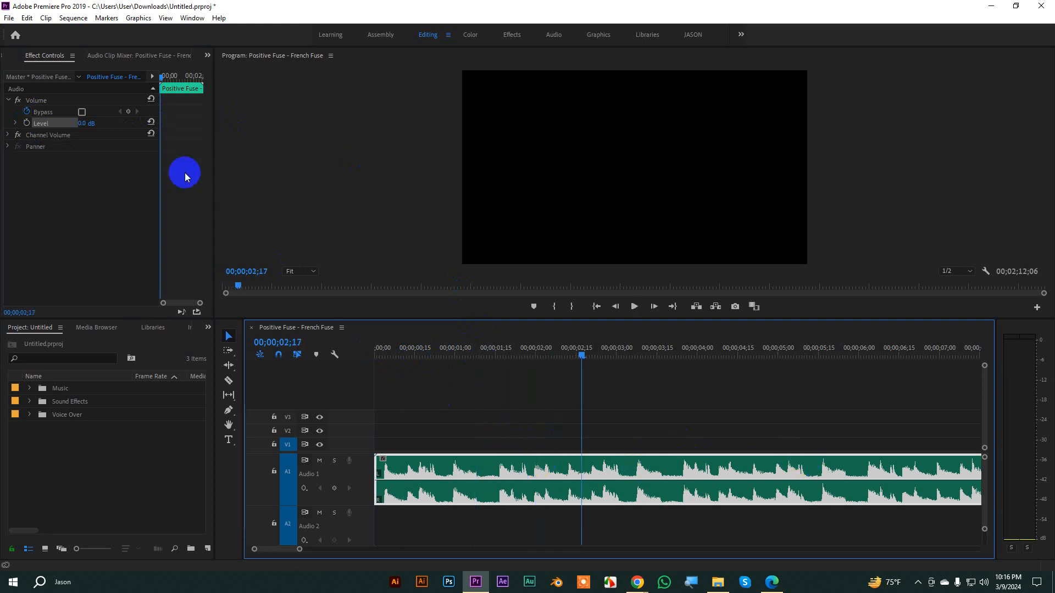
click(82, 124)
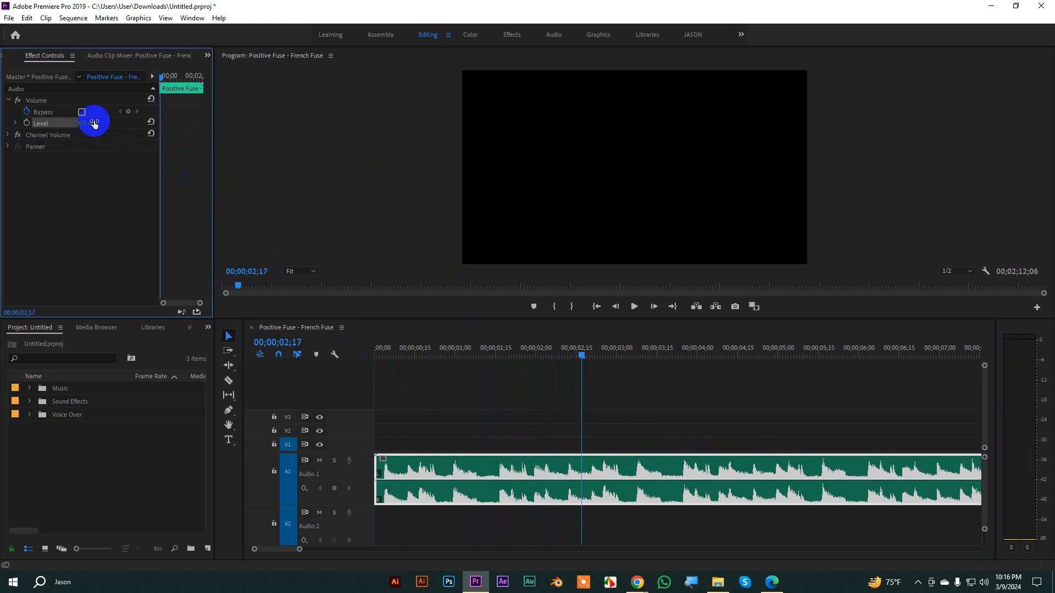
key(space)
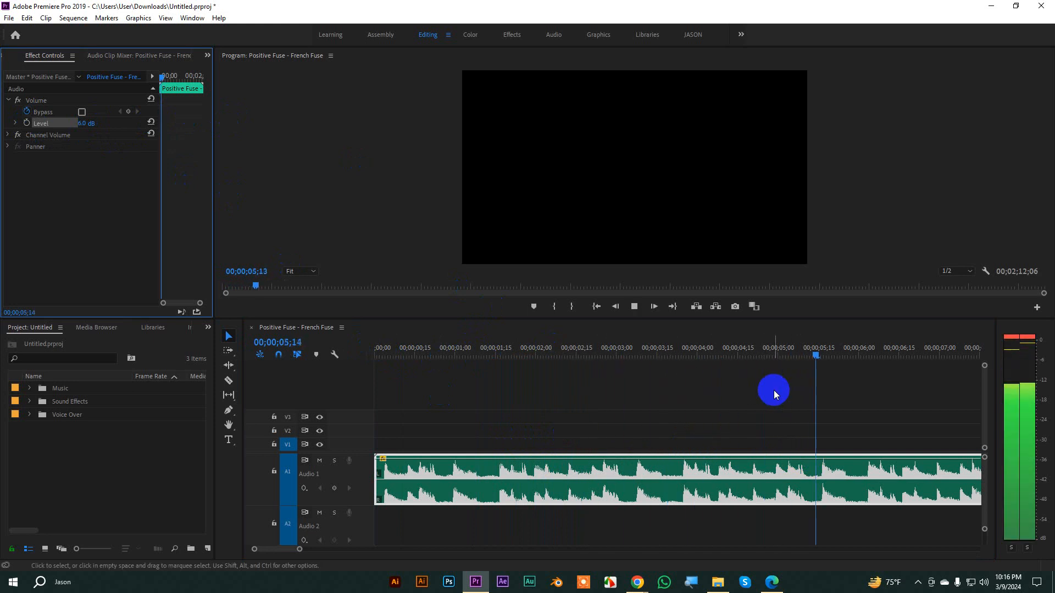
- Replay the louder clip from the beginning of the sequence and lower its Level slightly to about 5.8 dB
key(space)
drag(848, 358, 237, 372)
key(space)
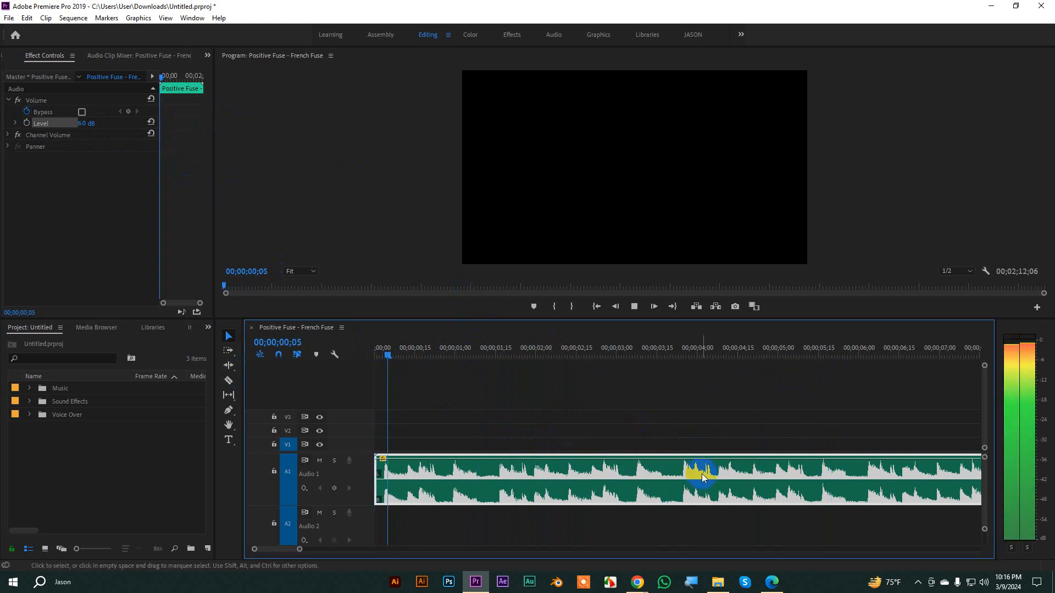
click(560, 467)
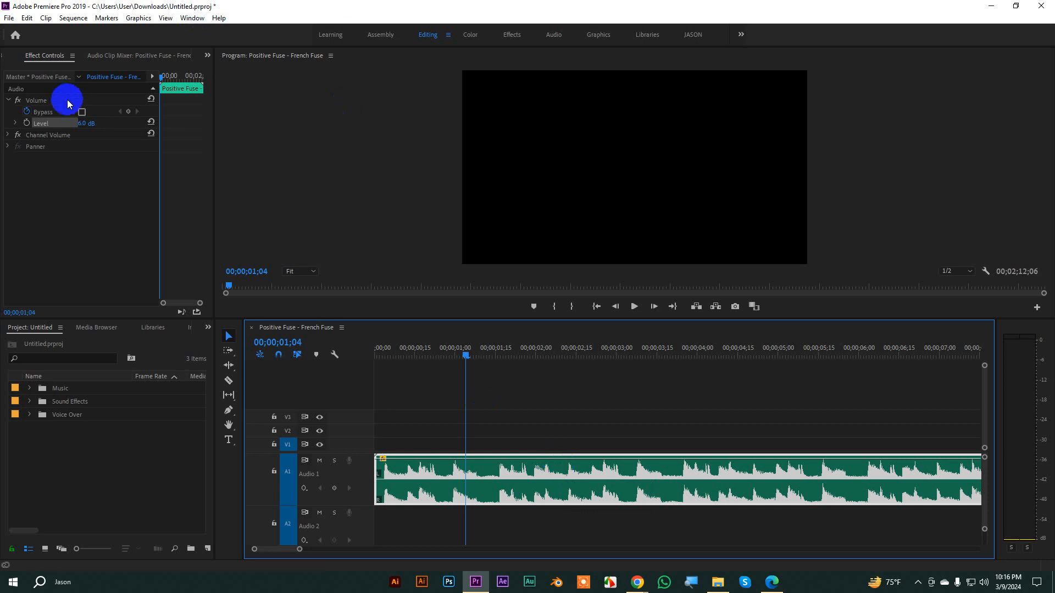
mouse_move(80, 123)
mouse_down()
mouse_move(172, 115)
mouse_move(94, 120)
mouse_up()
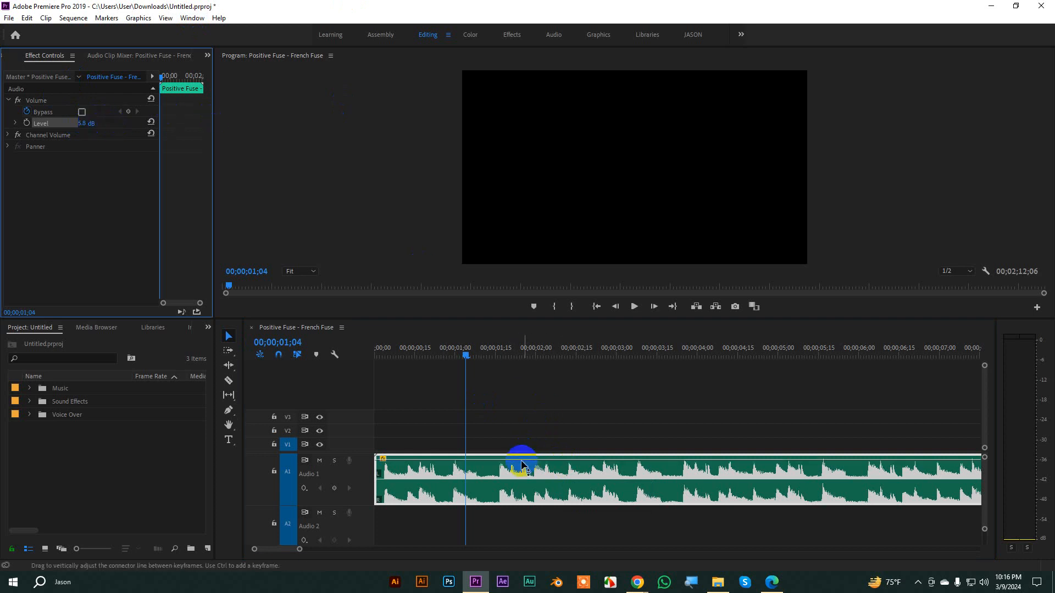
mouse_move(521, 461)
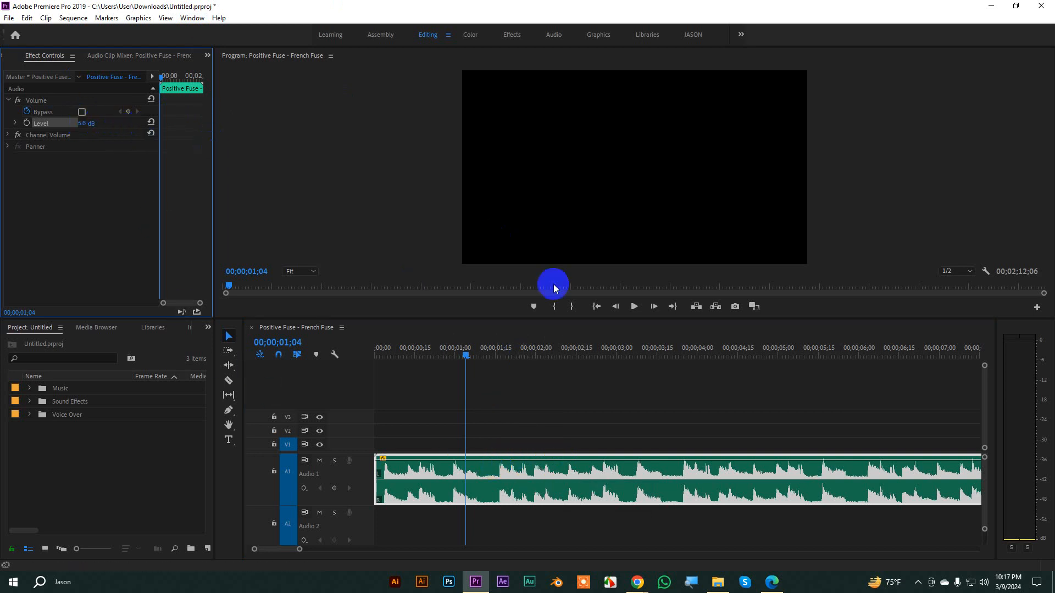
- Turn on Level keyframing at the start of the Positive Fuse clip and set the first keyframe to -20 dB
drag(469, 360, 447, 368)
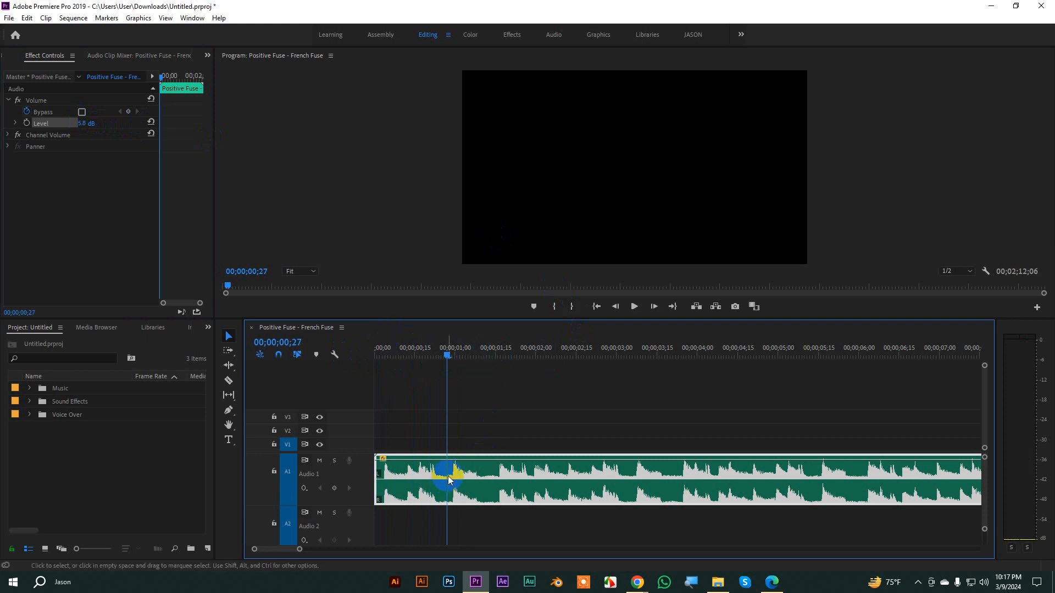
key(Home)
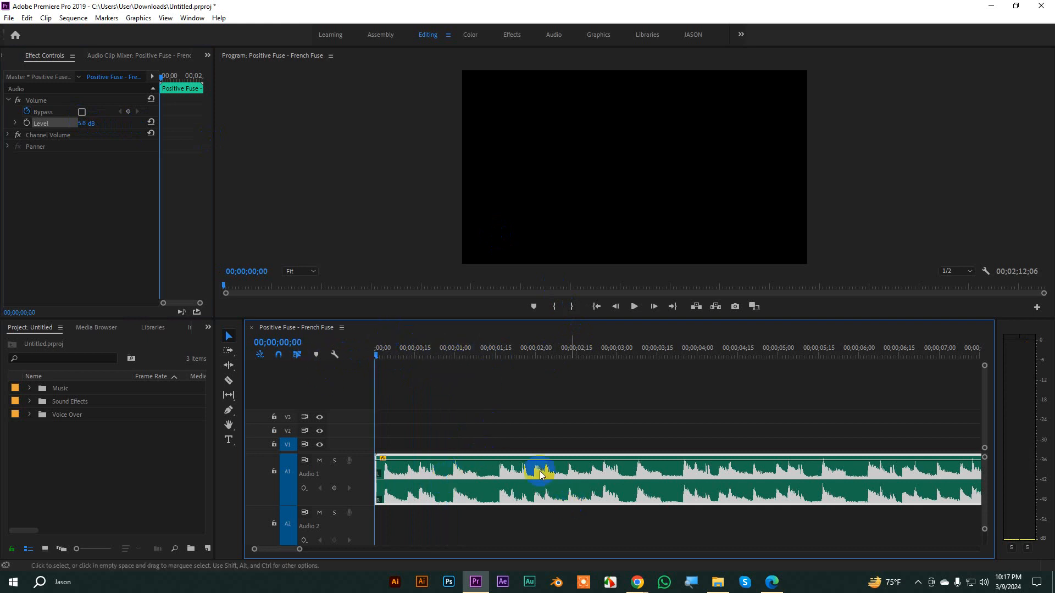
click(27, 123)
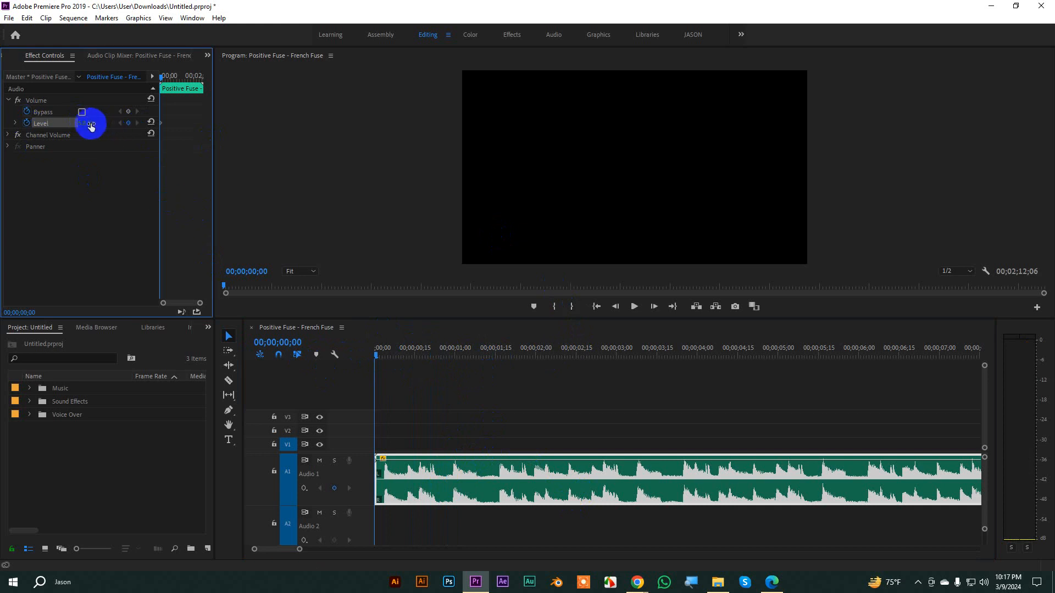
drag(88, 126, 59, 129)
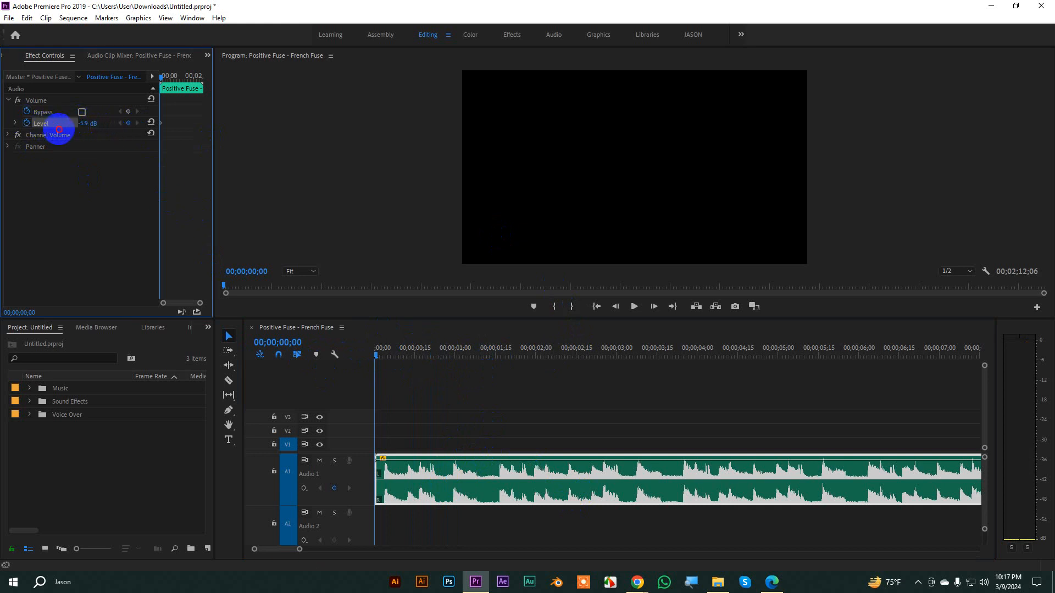
click(87, 123)
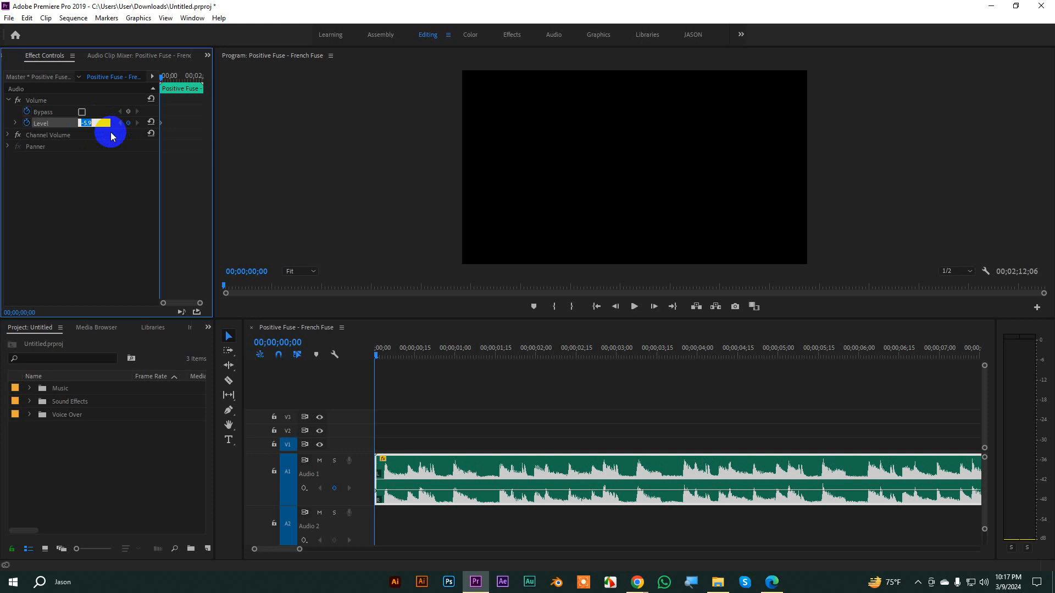
text(-20)
key(Return)
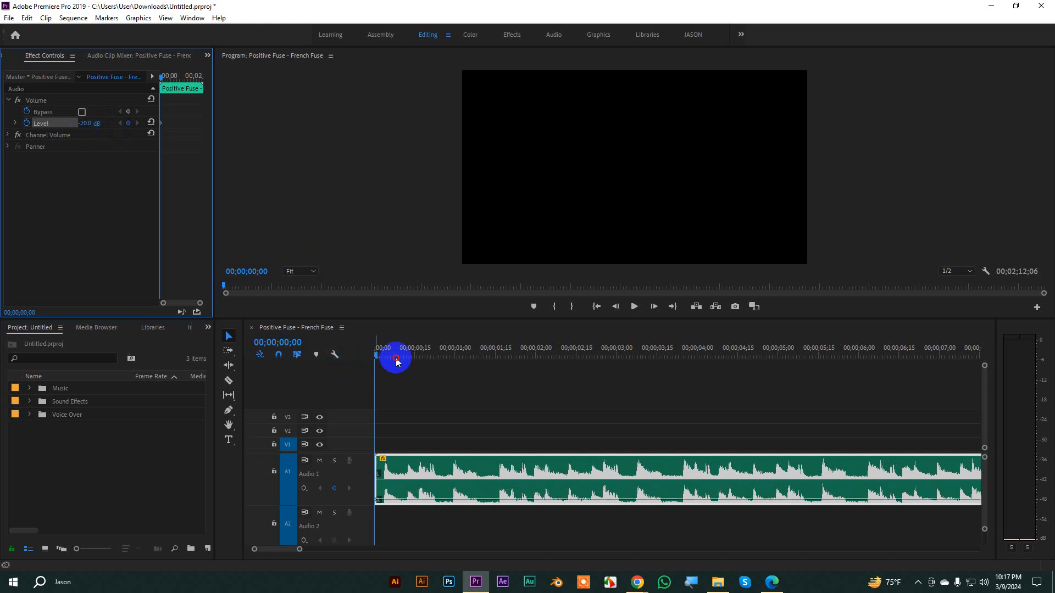
- Add a 5.5 dB Level keyframe at 00;00;01;16 to create a fade-in and play it from the start
drag(397, 362, 502, 373)
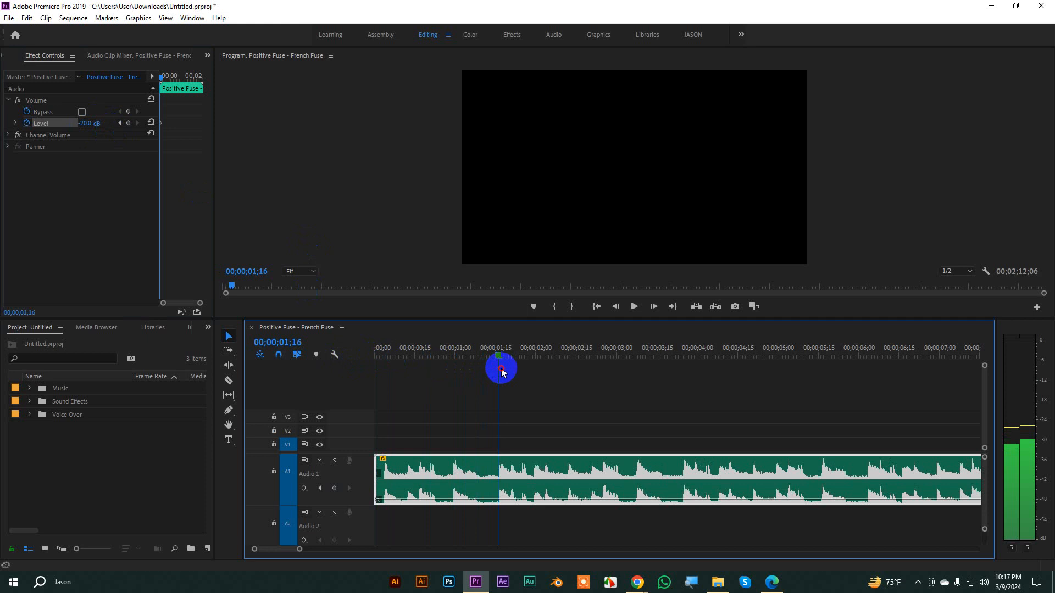
drag(80, 122, 402, 121)
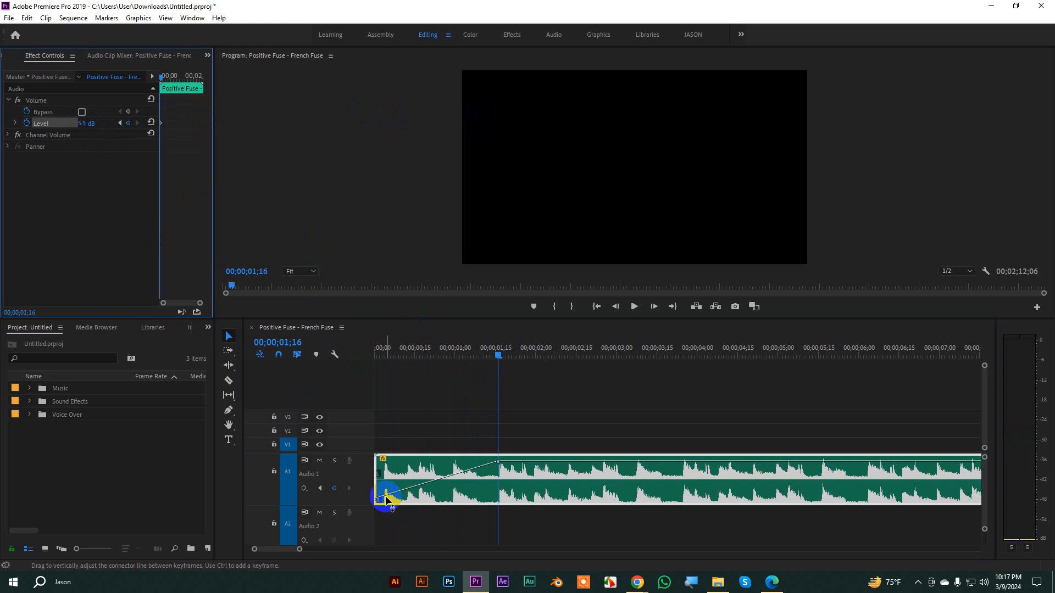
mouse_move(386, 500)
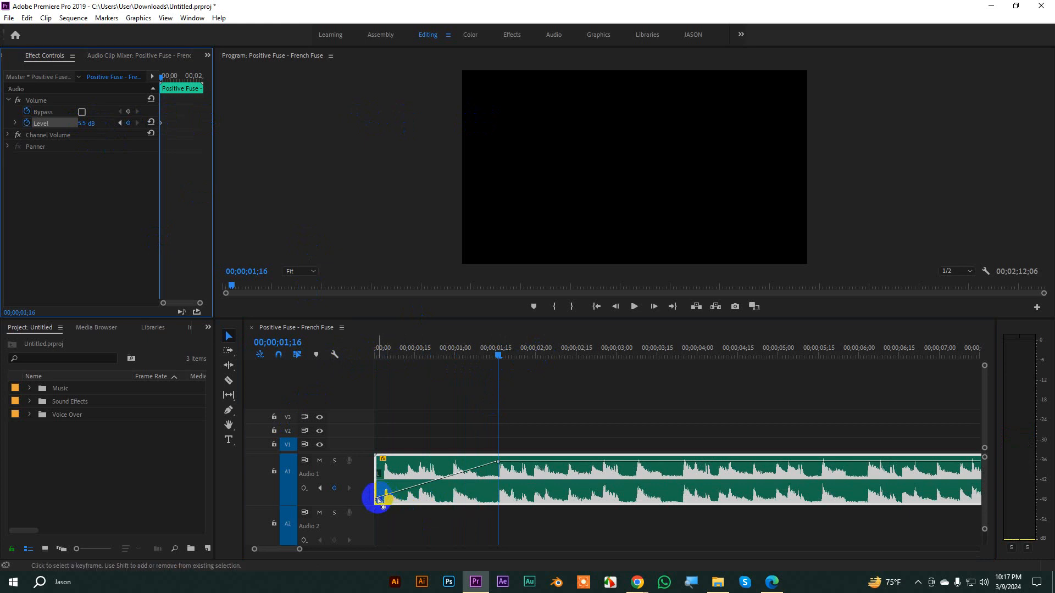
drag(499, 350, 308, 354)
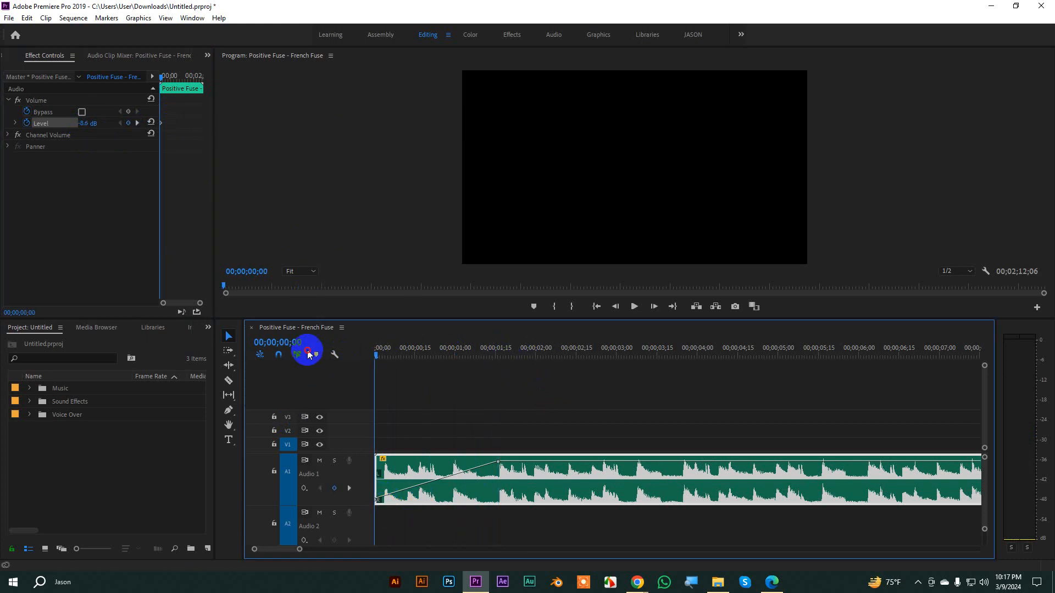
key(space)
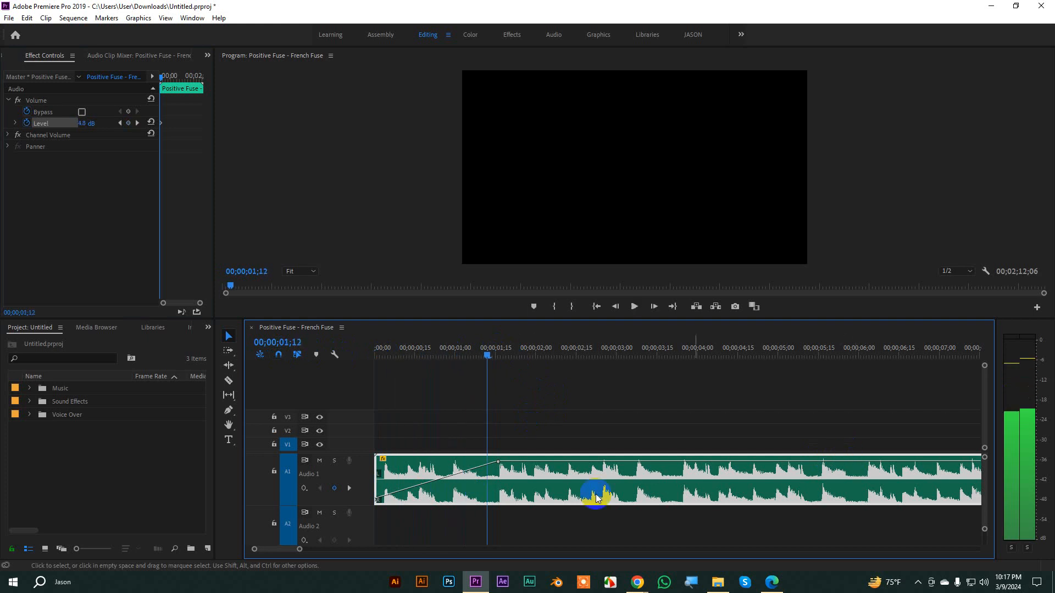
- Lengthen the fade-in by moving the second volume keyframe to just before 00;00;04;00, and play it from the start
drag(498, 462, 684, 459)
drag(495, 355, 264, 357)
key(space)
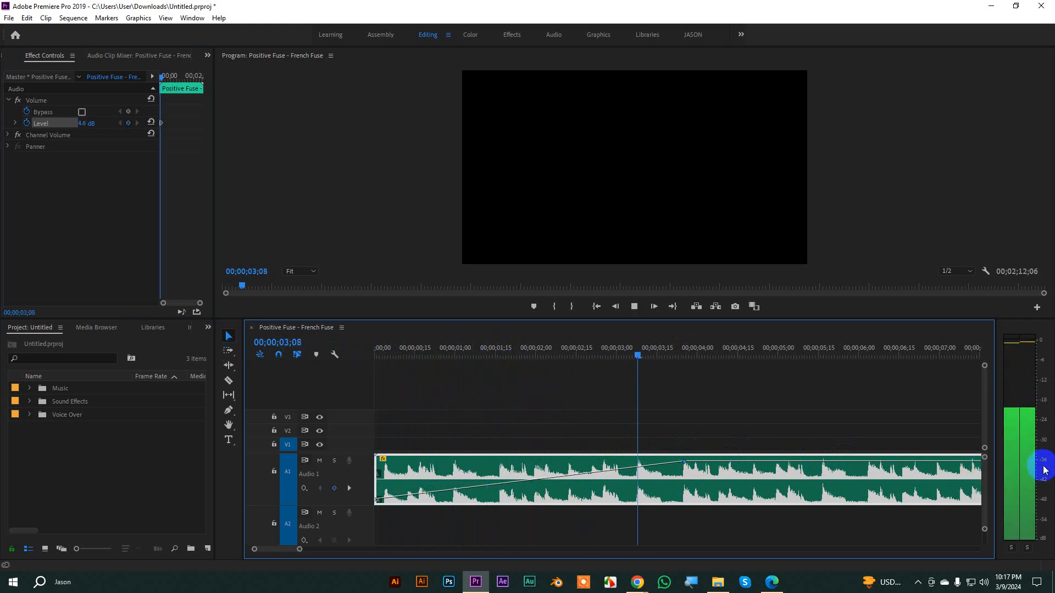
key(space)
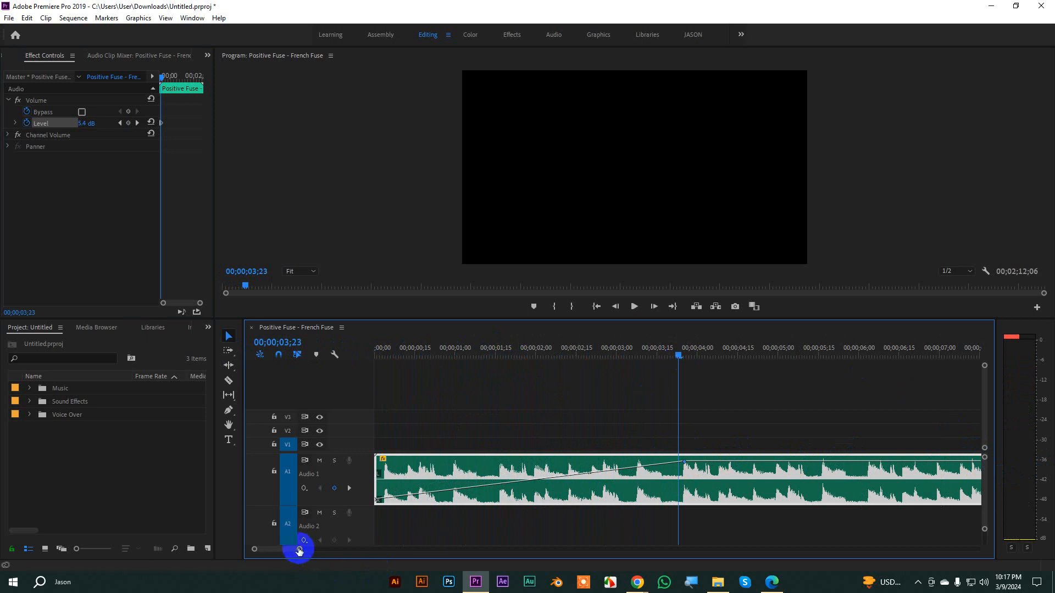
- Add a Level keyframe at 00;00;08;12 that holds the volume at 5.5 dB
drag(301, 549, 316, 549)
drag(565, 358, 801, 369)
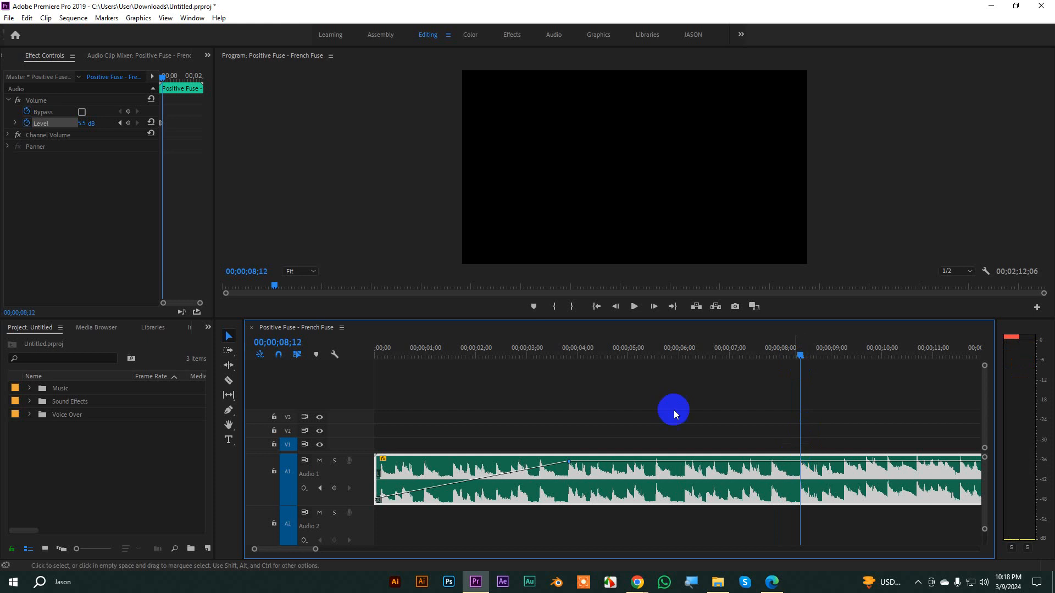
click(128, 123)
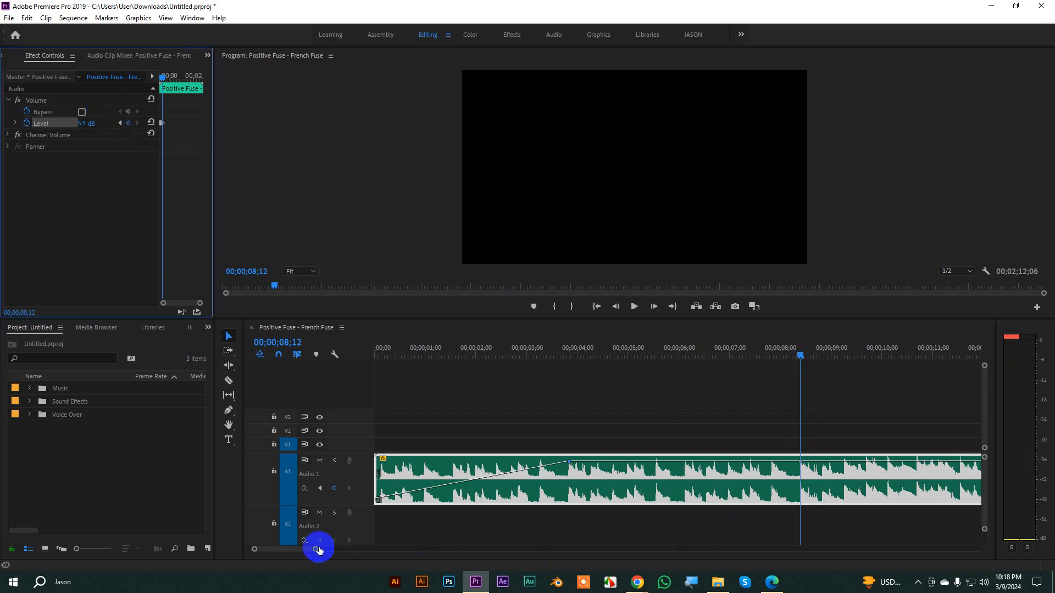
- Add a -20 dB Level keyframe at 00;00;15;08 to fade the music down
drag(318, 550, 349, 548)
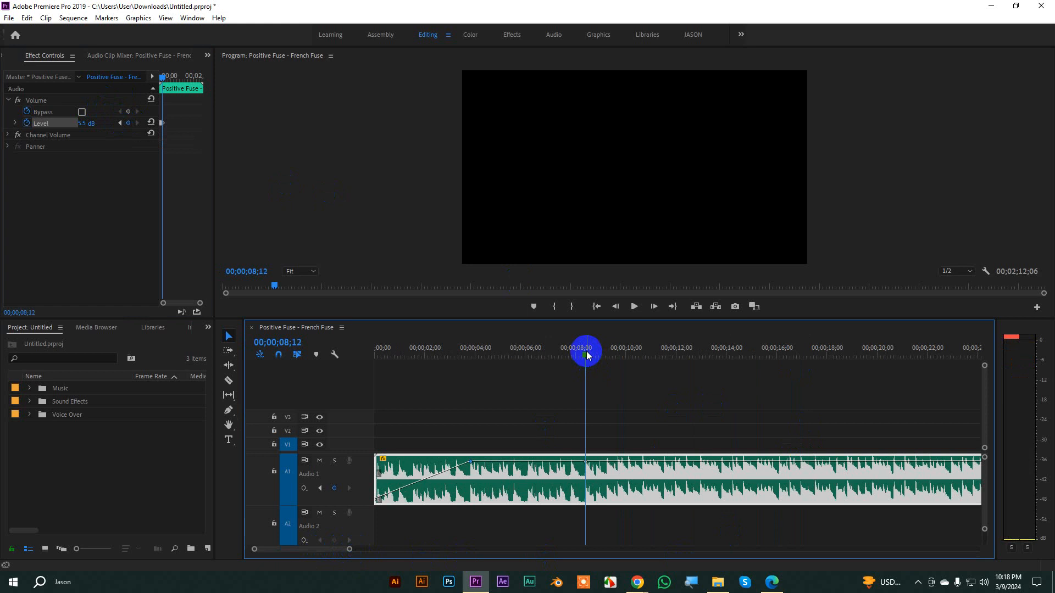
drag(587, 355, 760, 373)
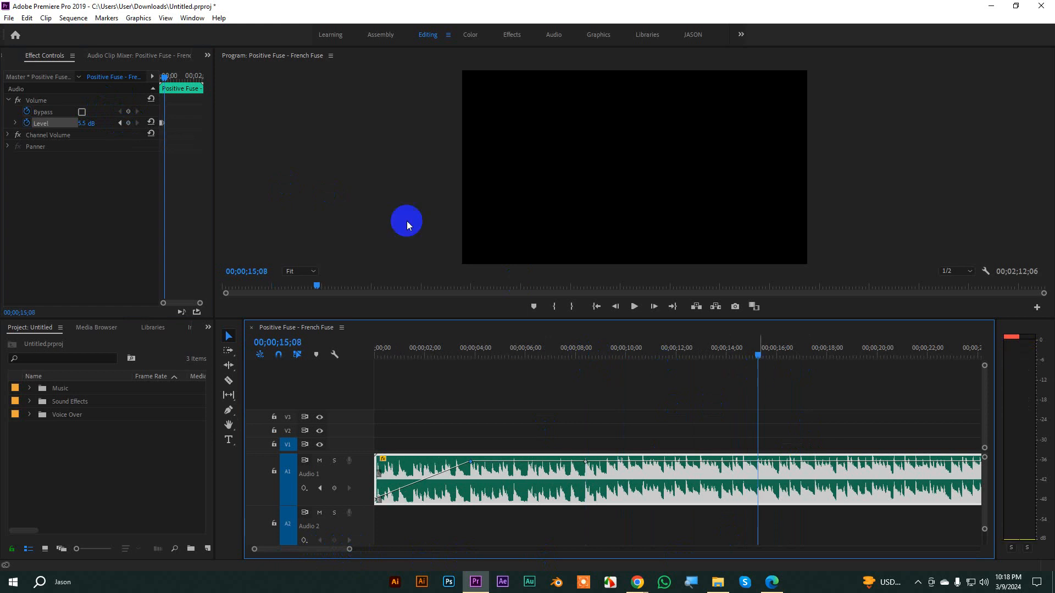
click(94, 120)
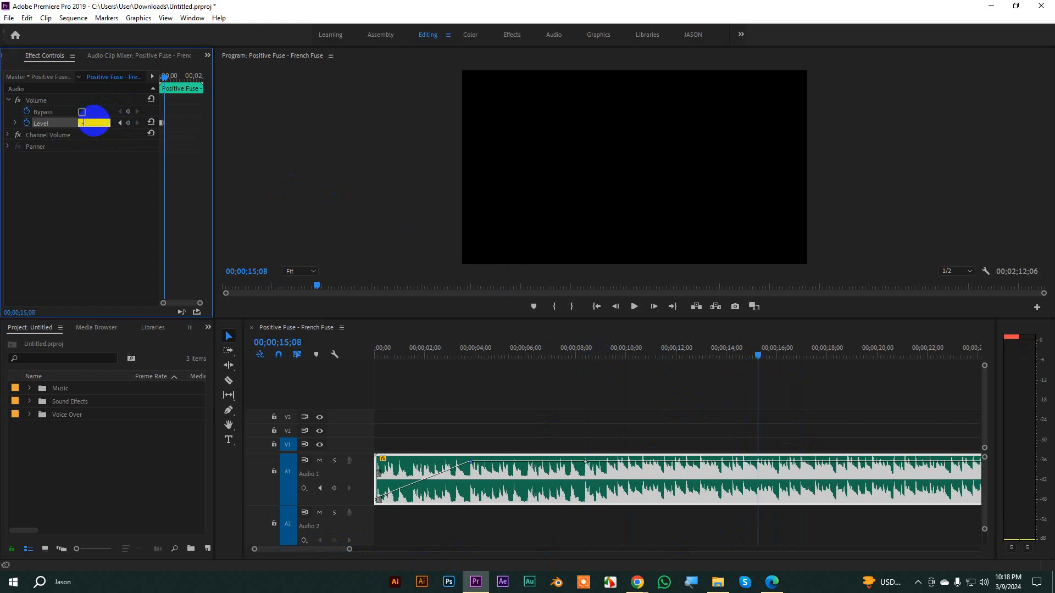
text(-20)
key(Return)
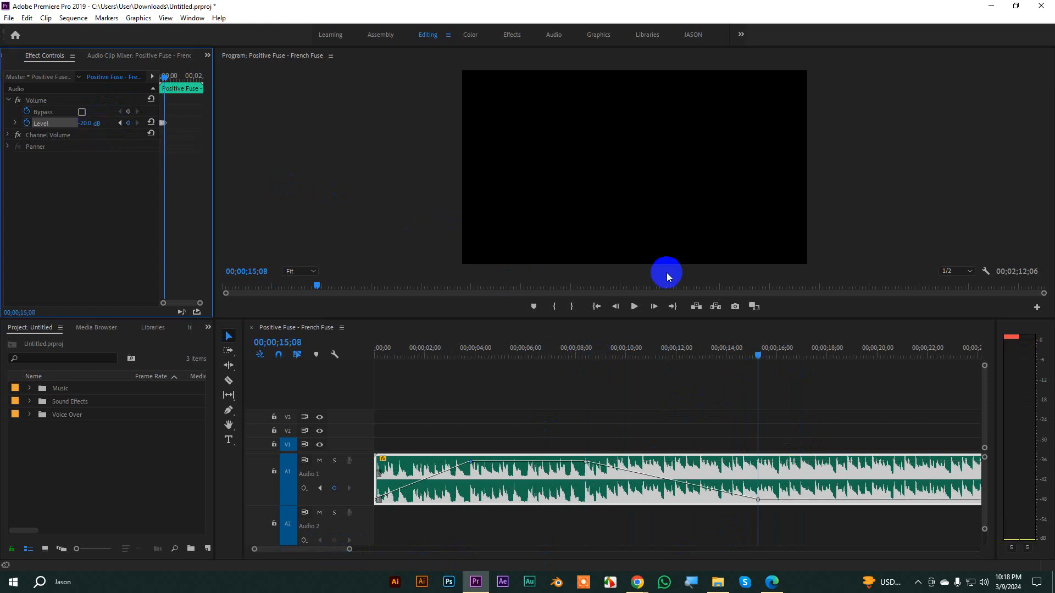
- Play the sequence from the start through the fade-in and fade-out, and return the playhead to the beginning
click(344, 352)
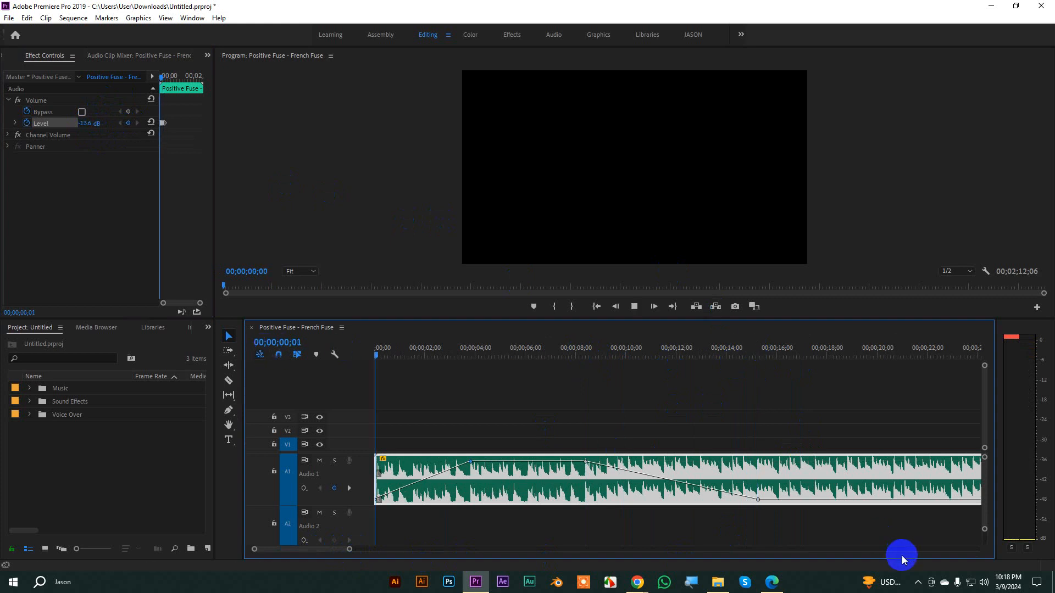
key(Home)
key(space)
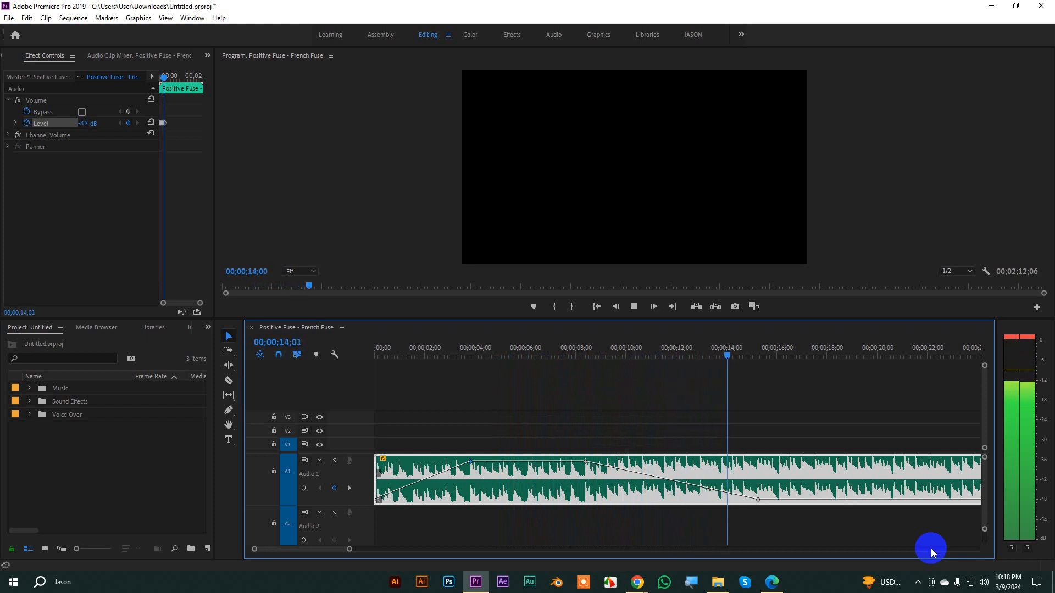
key(space)
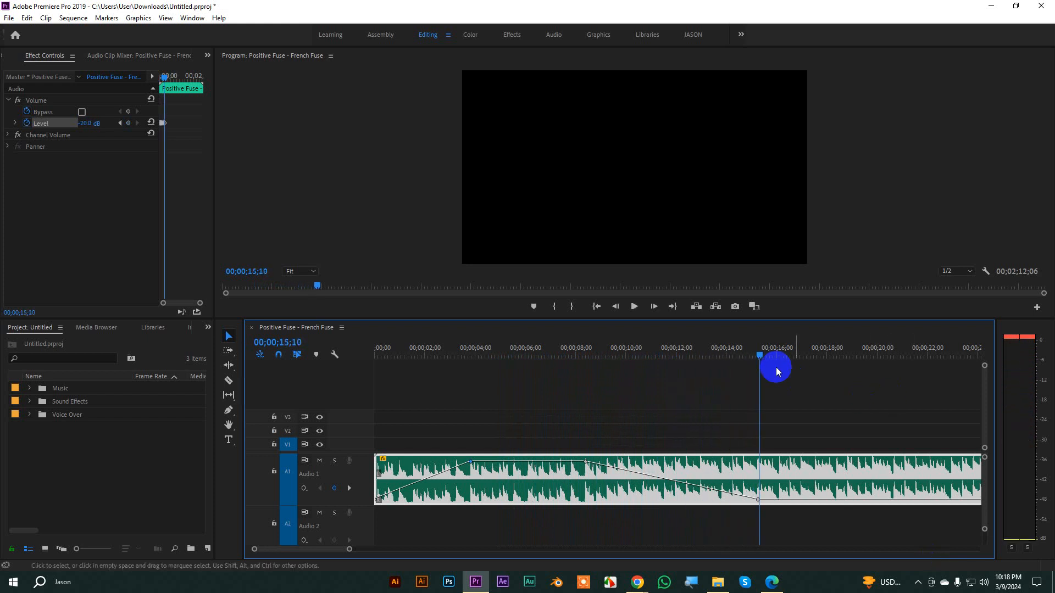
drag(755, 354, 357, 365)
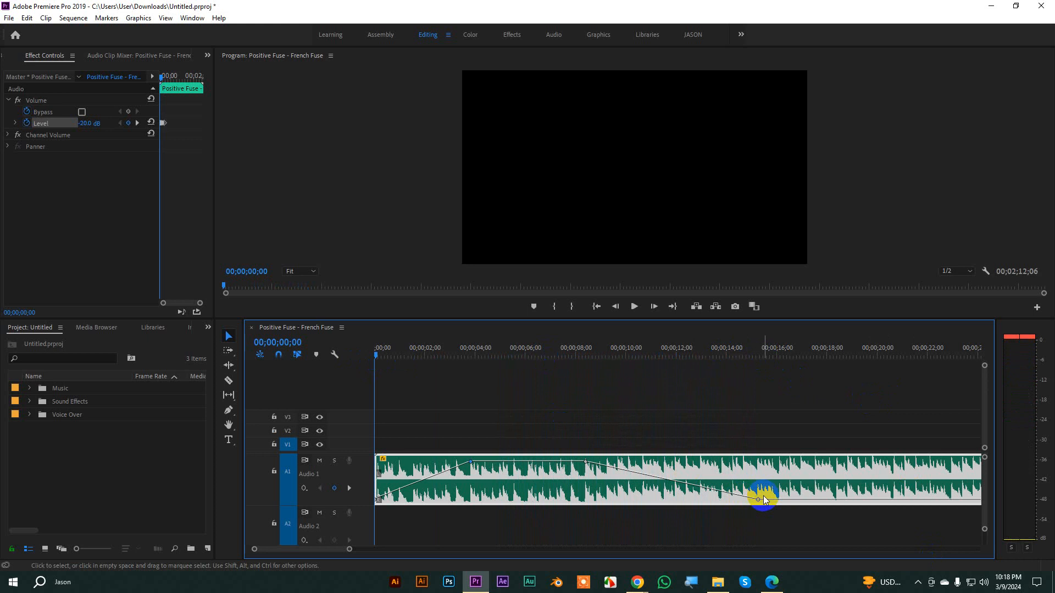
- Remove all Level keyframes from the music clip and set its Level to 0 dB
click(26, 125)
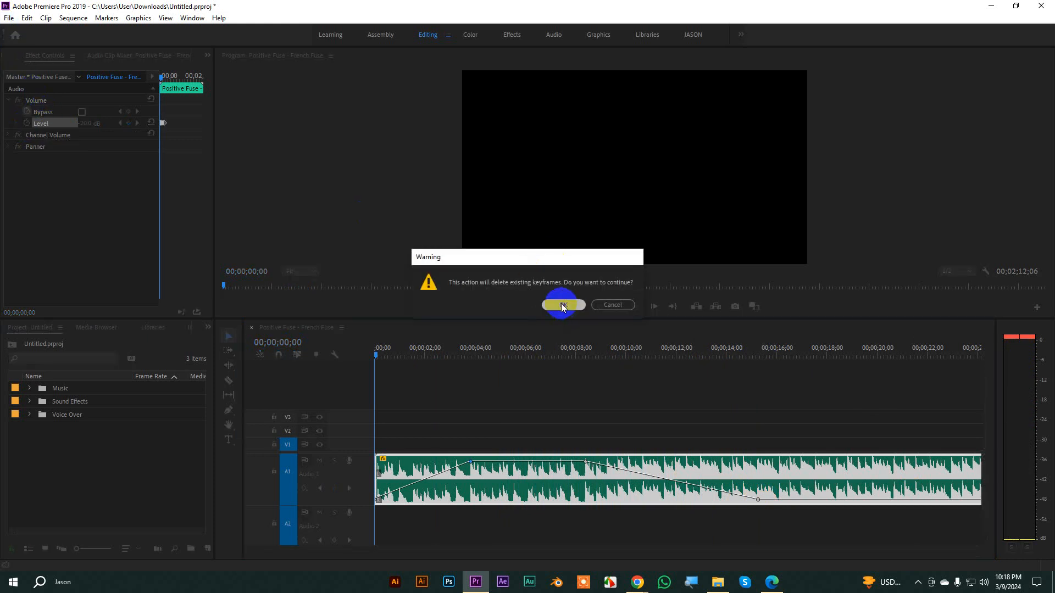
click(563, 305)
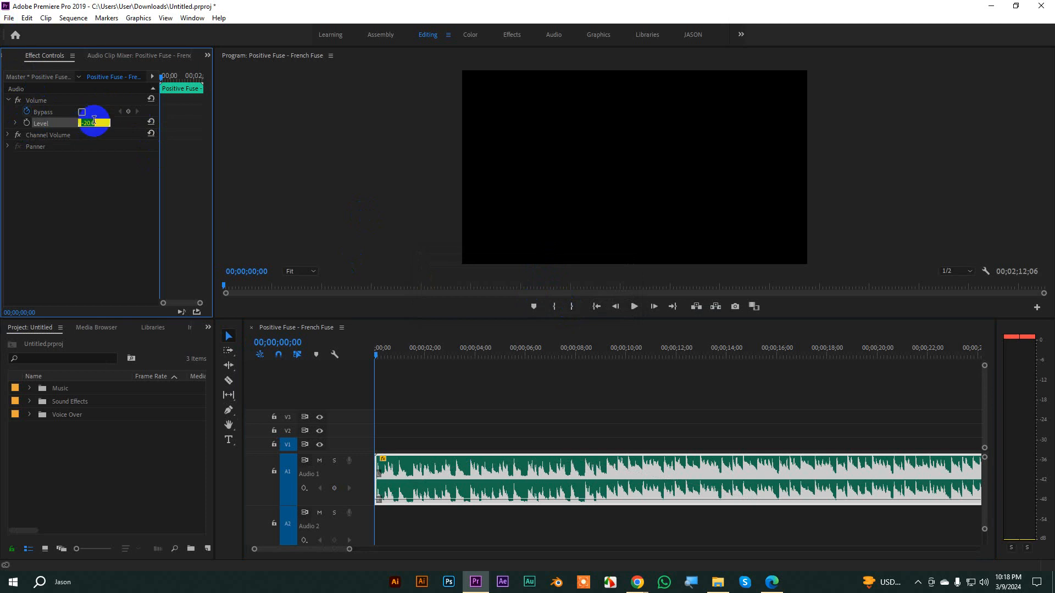
click(479, 516)
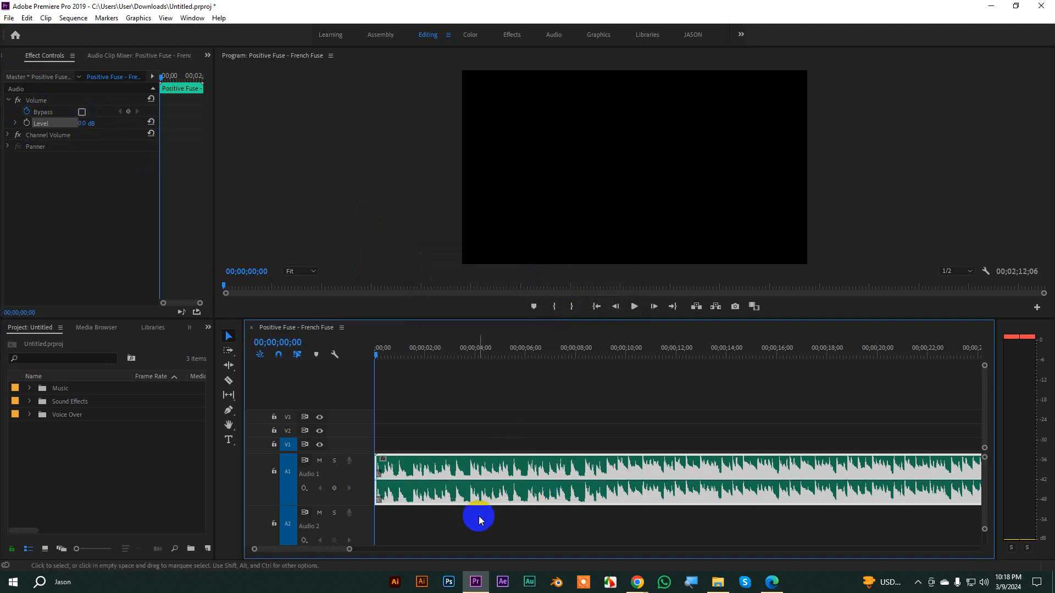
- Boost the music clip's Level to 6 dB
click(452, 464)
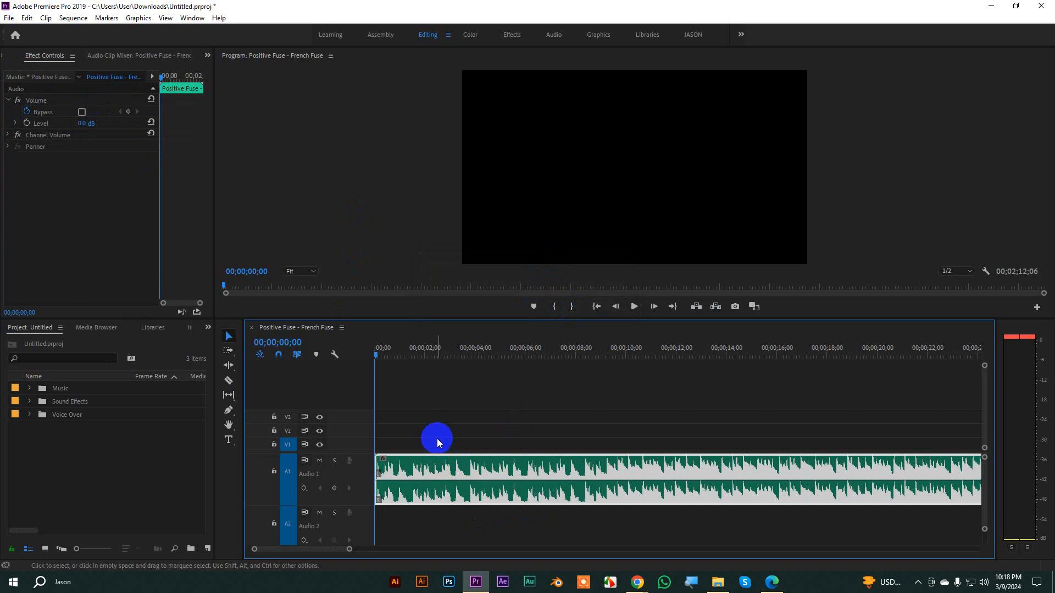
click(461, 470)
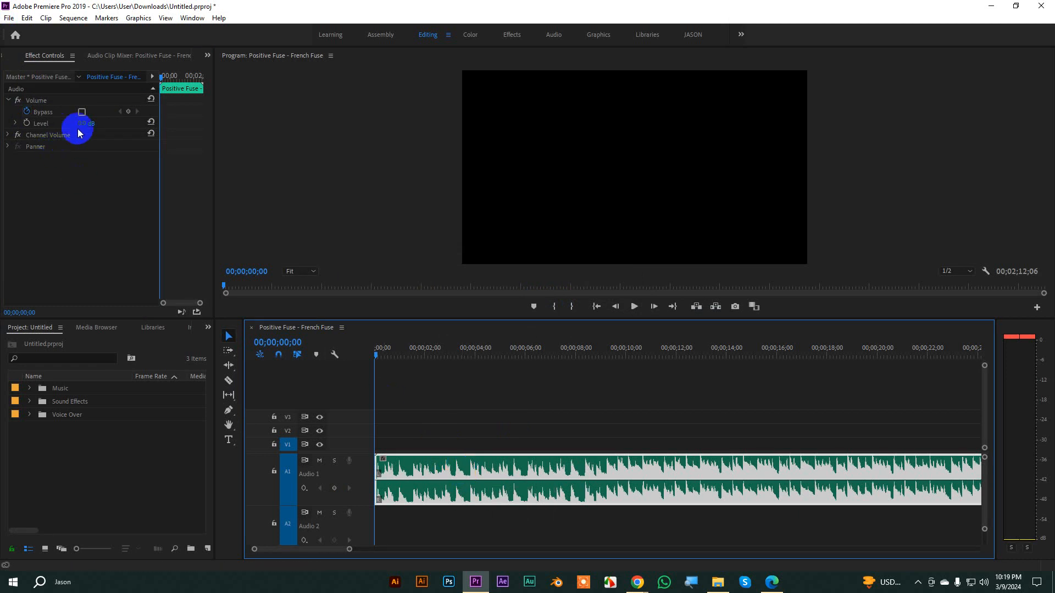
drag(80, 123, 186, 120)
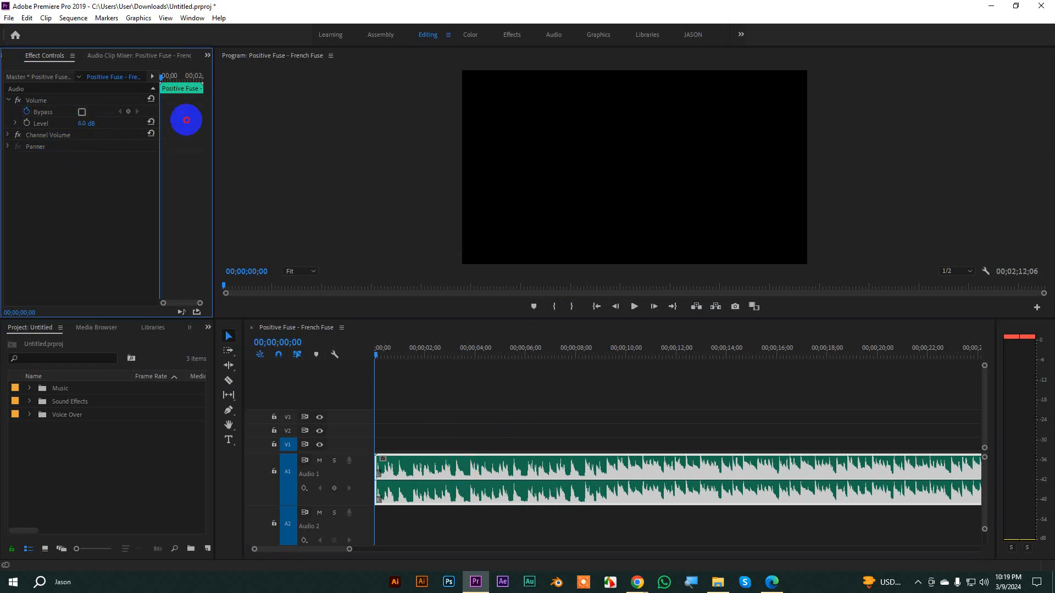
- Nest the music clip under the default name and raise the nested clip's Level to 6 dB
right_click(456, 471)
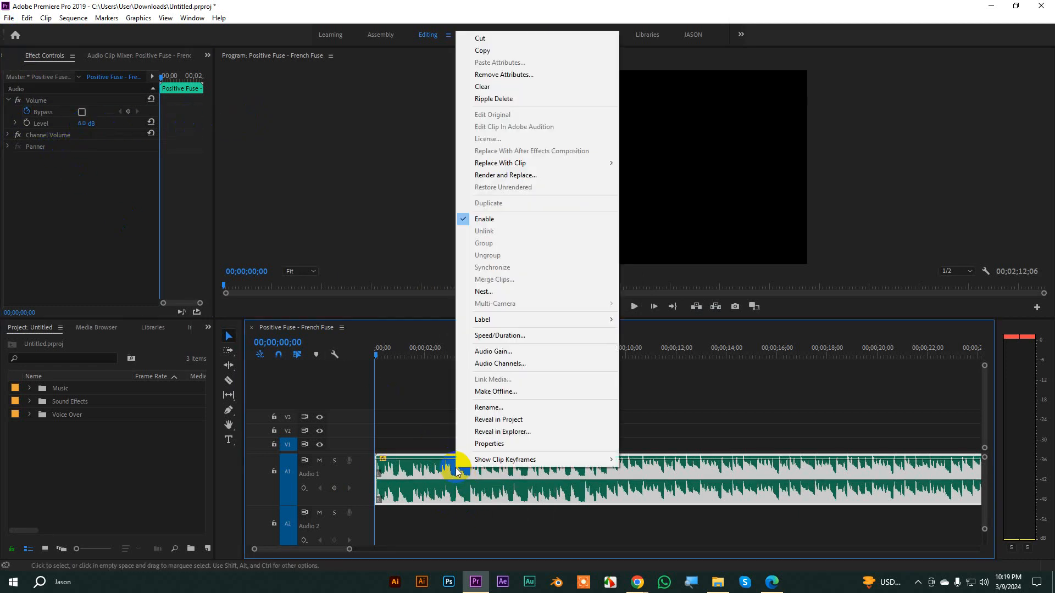
click(482, 292)
click(501, 302)
click(488, 471)
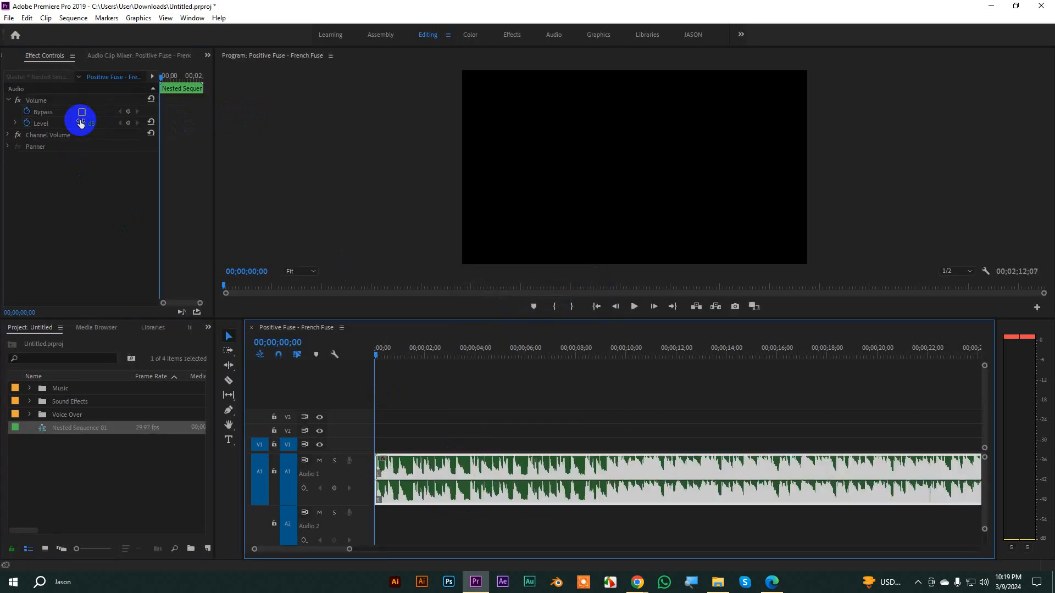
drag(81, 123, 330, 108)
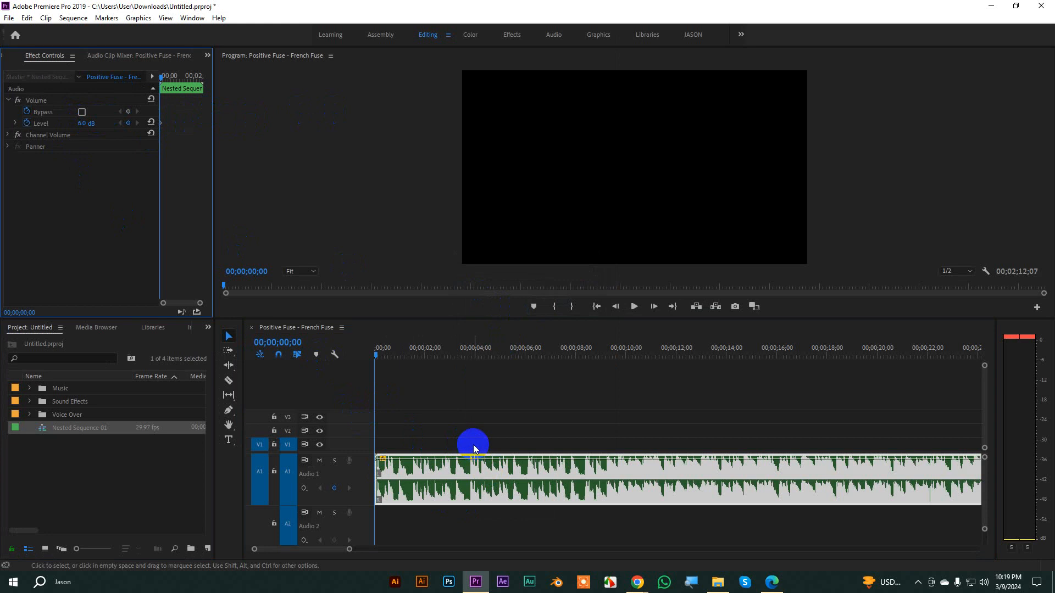
- Undo the Level boosts, the nesting and the keyframe removal on the music clip
key(ctrl+z)
key(ctrl+z)
key(ctrl+z)
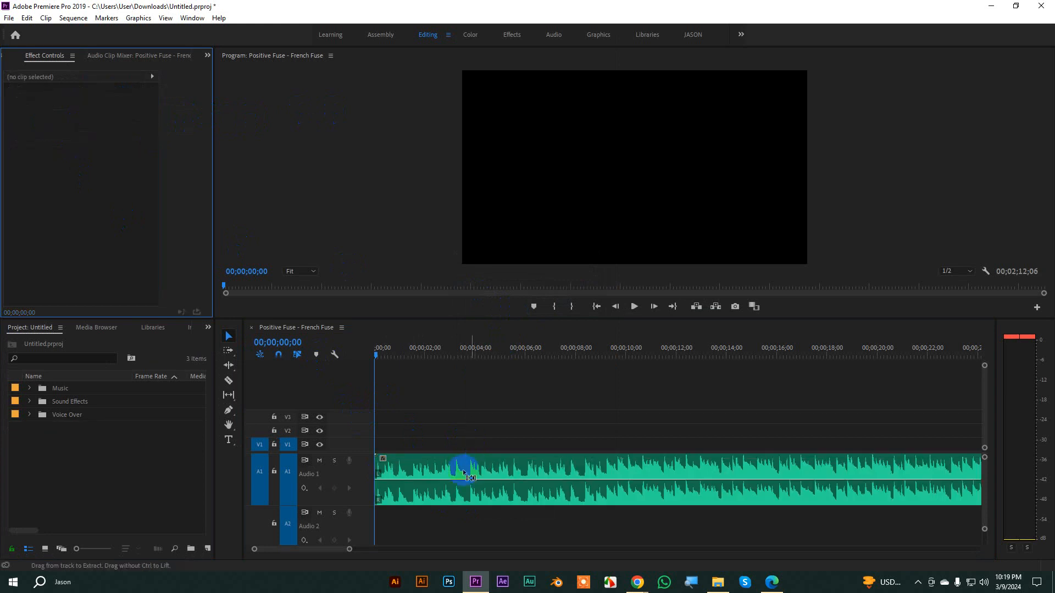
click(449, 468)
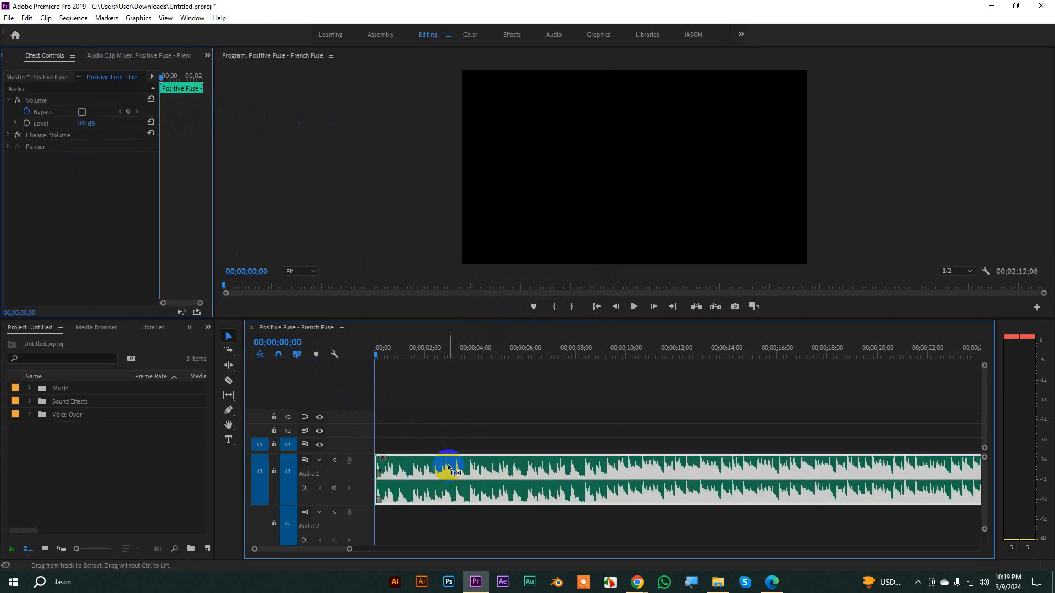
key(ctrl+z)
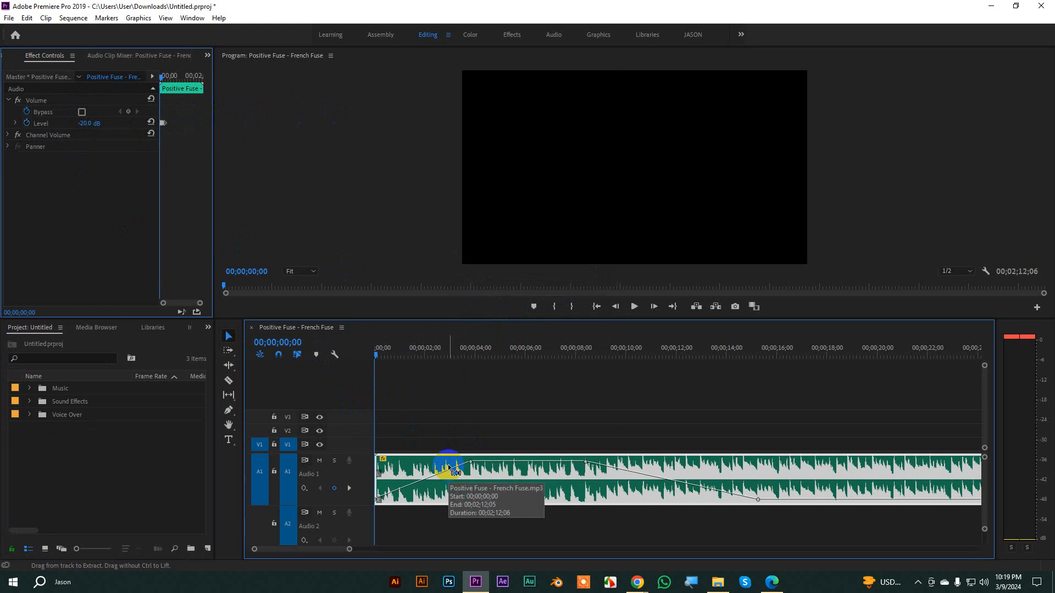
- Set the music clip's Level to 0 dB at the start and turn off Level keyframing, deleting the existing keyframes
click(88, 123)
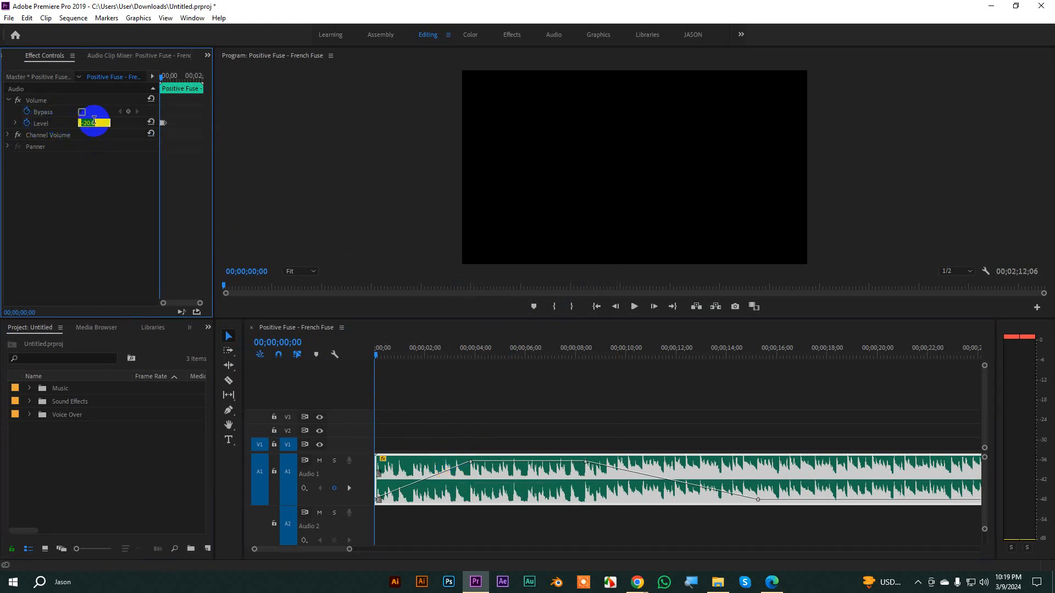
text(0)
key(Return)
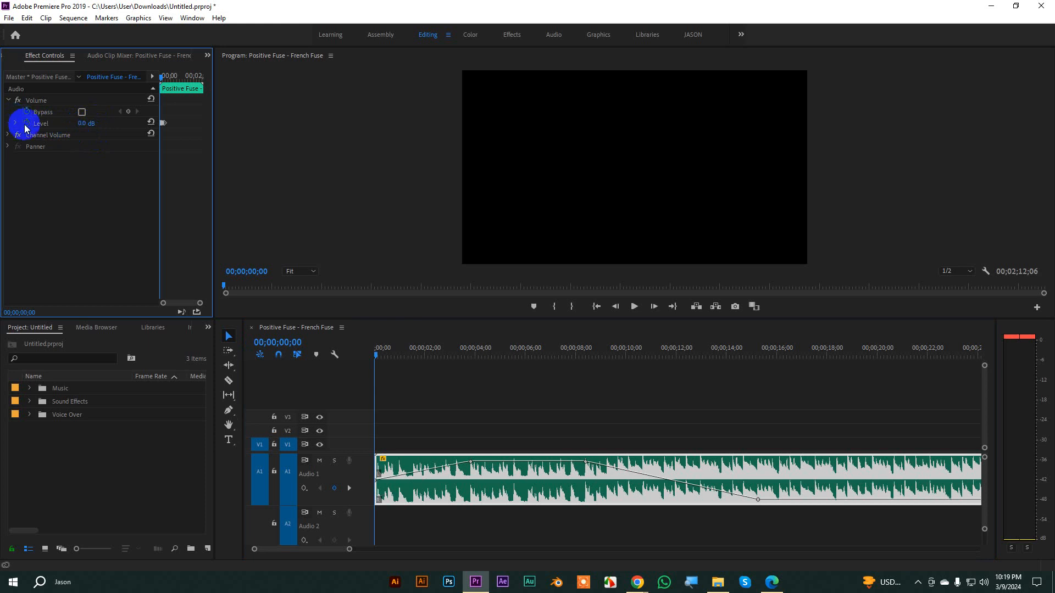
click(26, 123)
click(566, 302)
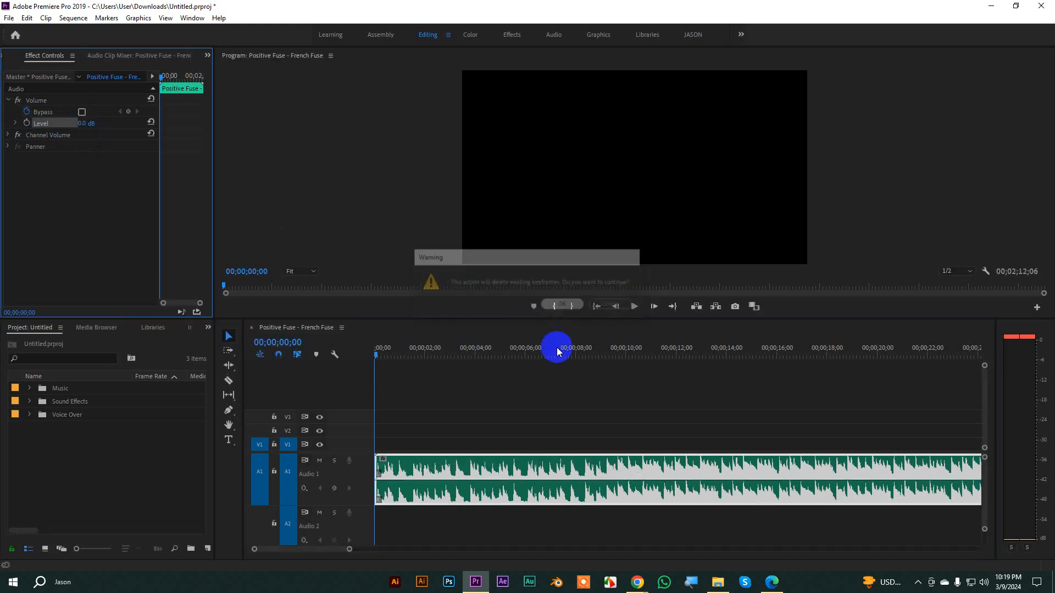
click(529, 476)
- Search the effects for "hard" to find the Hard Limiter audio effect
click(206, 328)
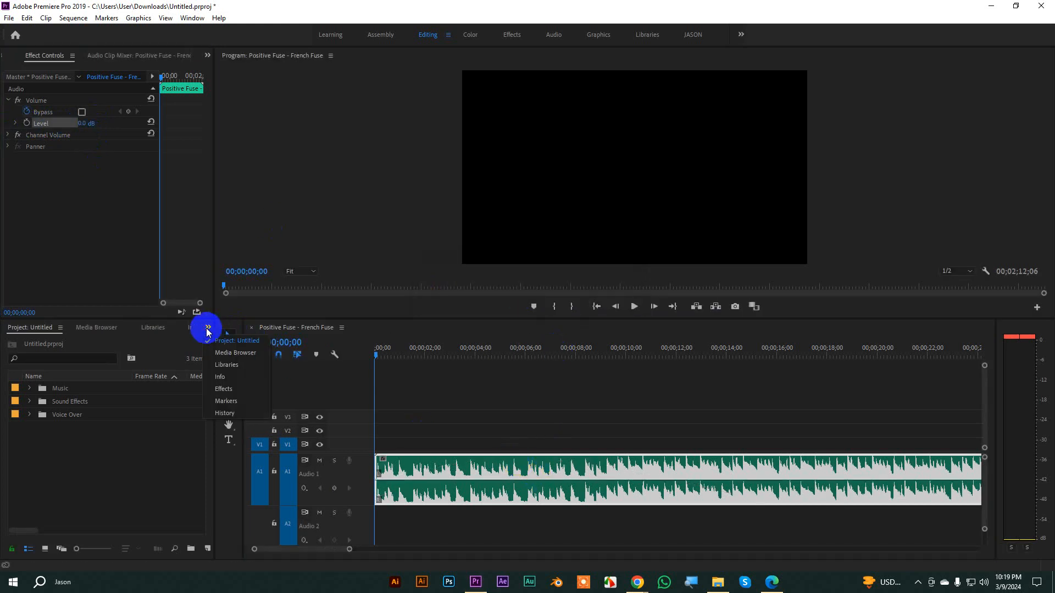
click(231, 394)
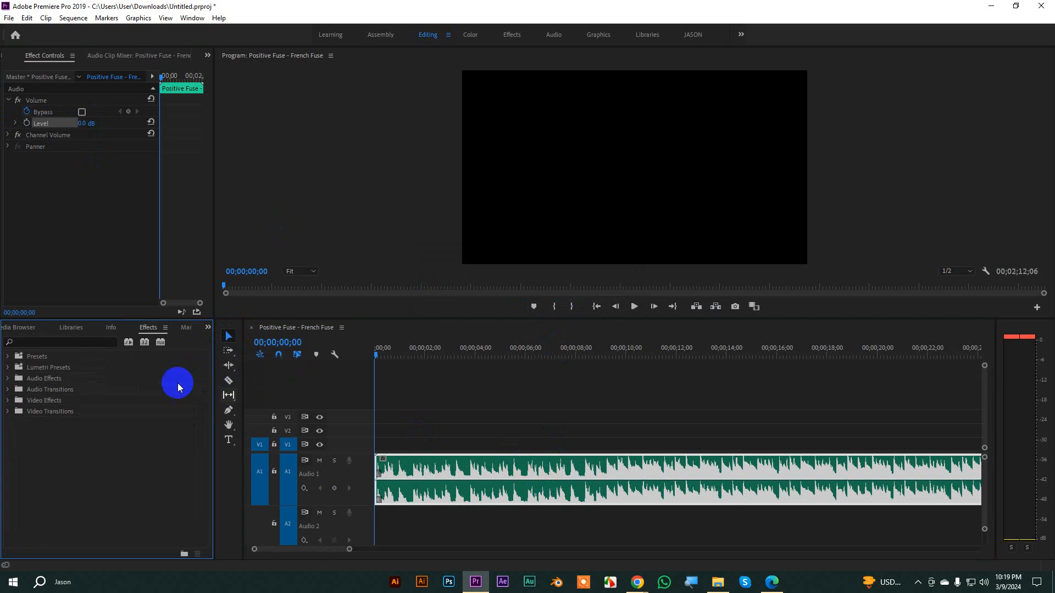
click(34, 342)
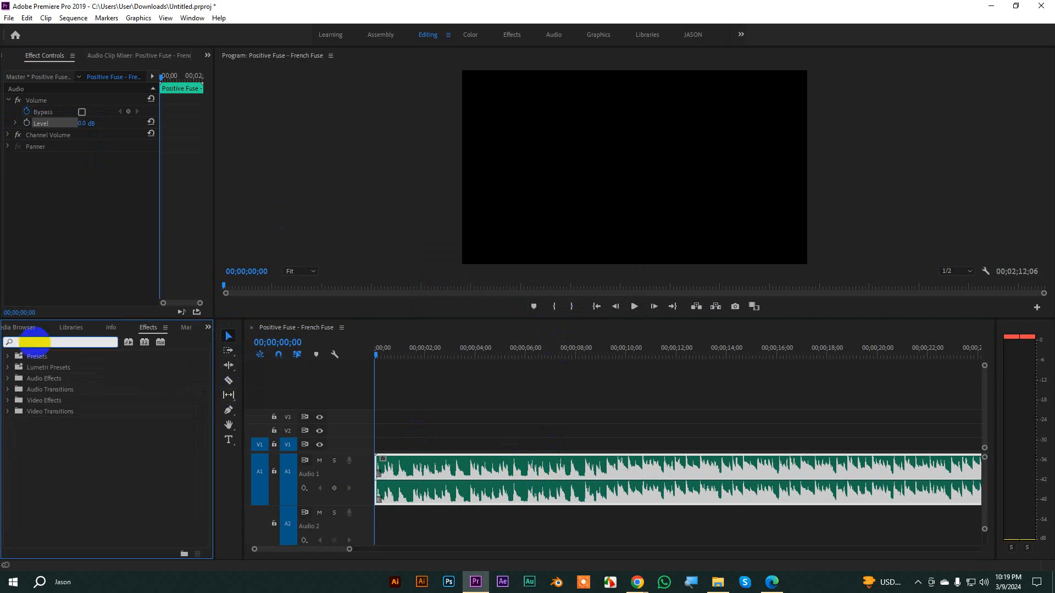
text(hard)
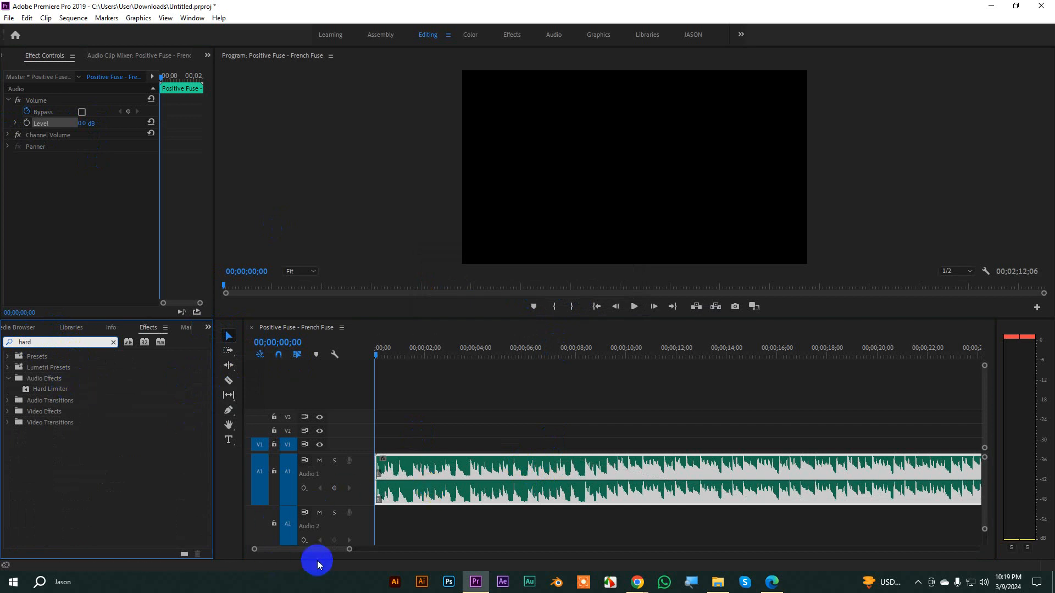
- Place the TRAVEL VOICE OVER clip from the Voice Over bin on Audio 1 after the music, at about 00;03;03;17
drag(347, 551, 942, 467)
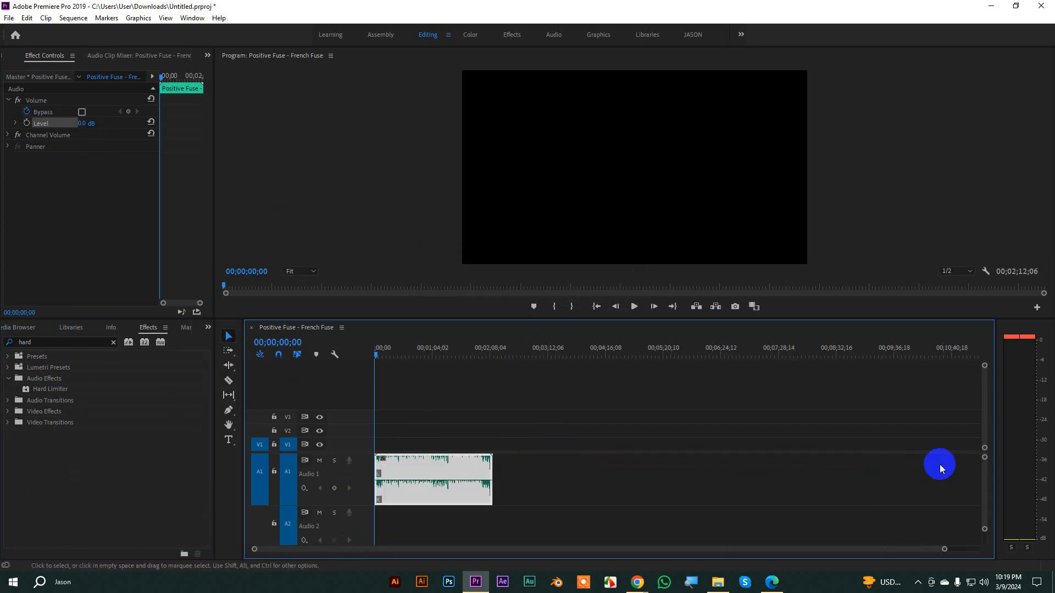
click(208, 330)
click(219, 342)
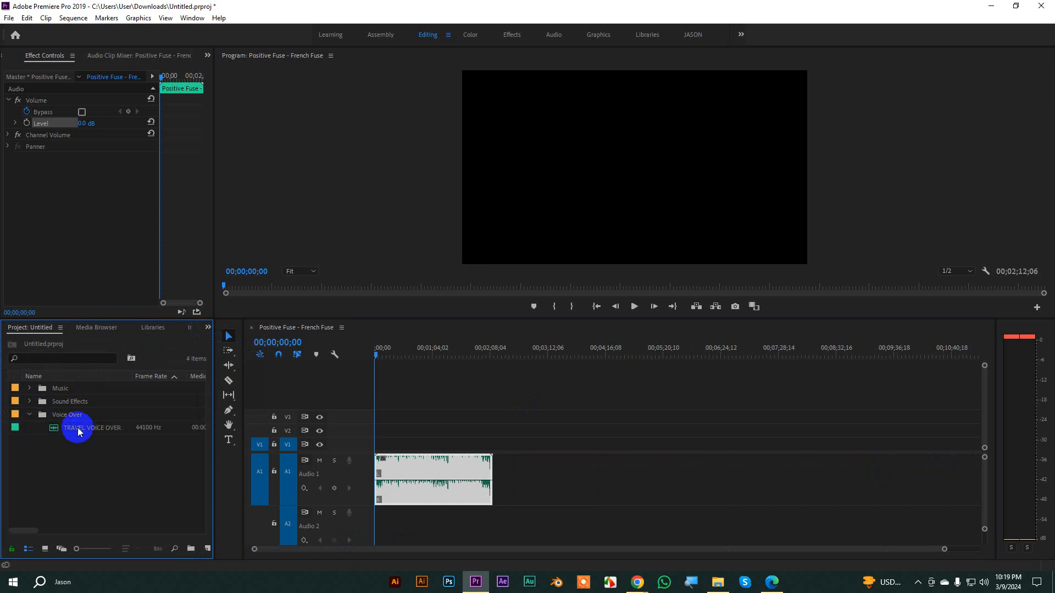
drag(75, 428, 534, 480)
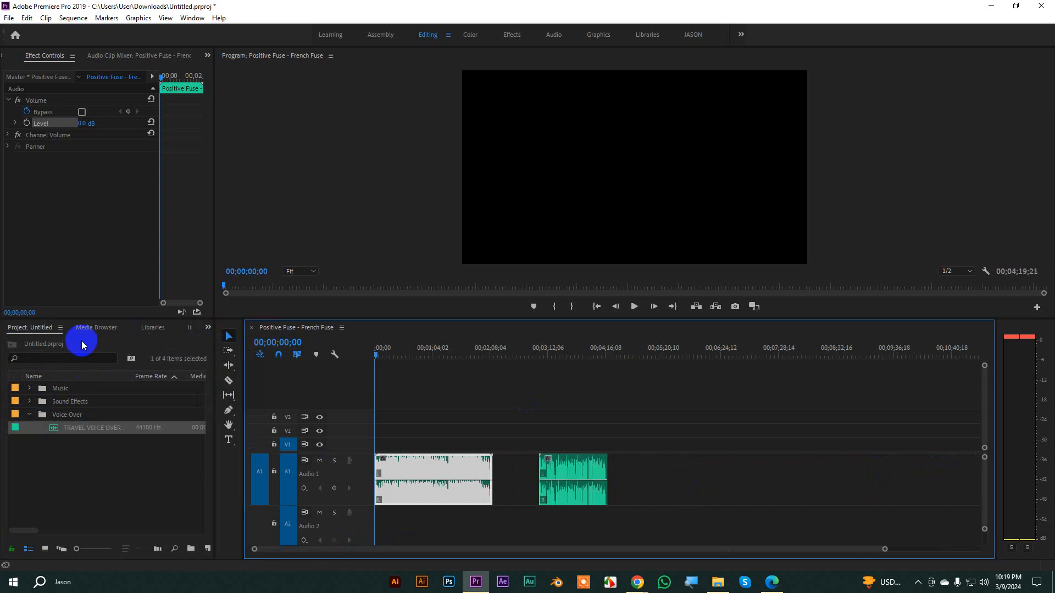
- Apply the Hard Limiter audio effect to the voice-over clip and select that clip
click(207, 330)
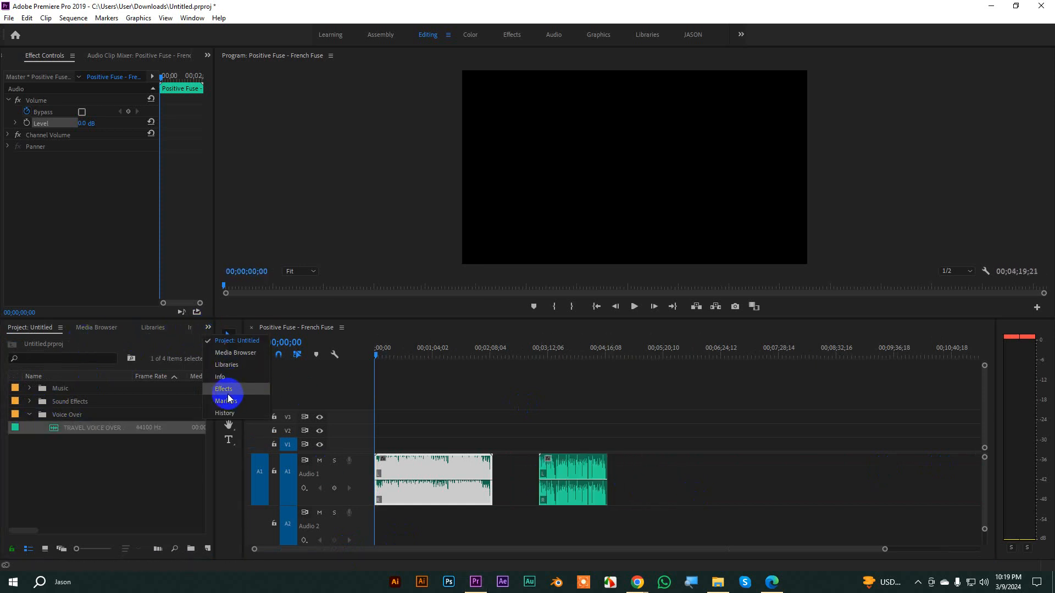
click(229, 395)
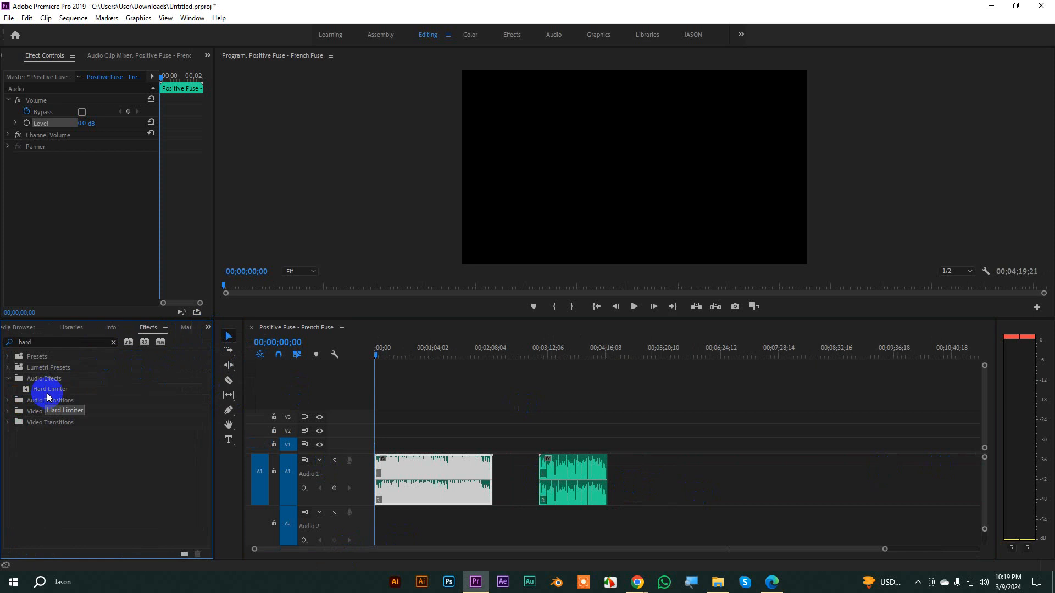
drag(48, 395, 574, 471)
click(579, 472)
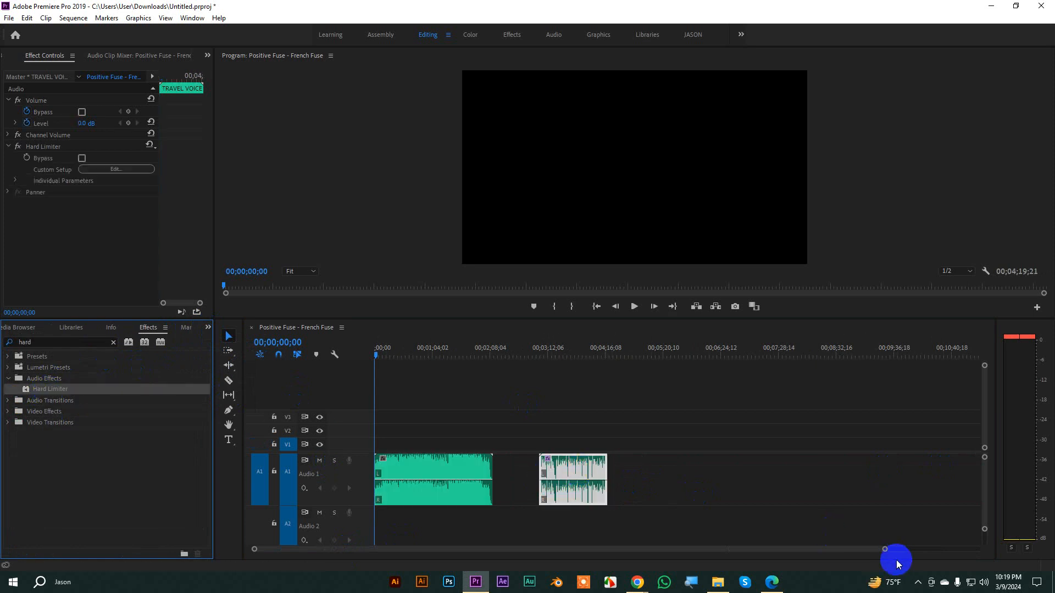
- Play the opening of the voice-over clip to check its loudness on the audio meters
drag(883, 551, 761, 549)
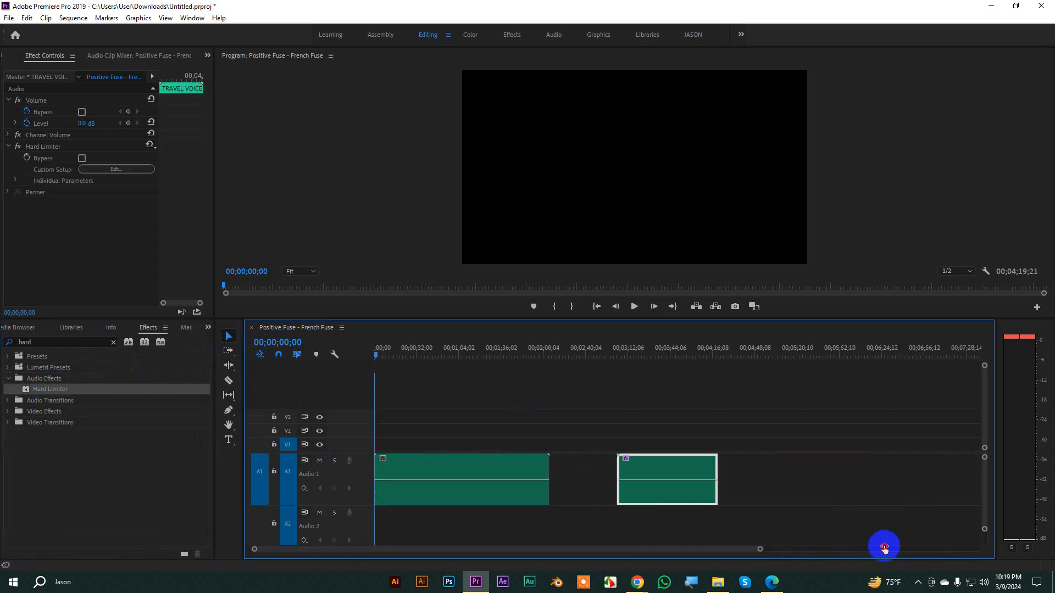
key(=)
key(=)
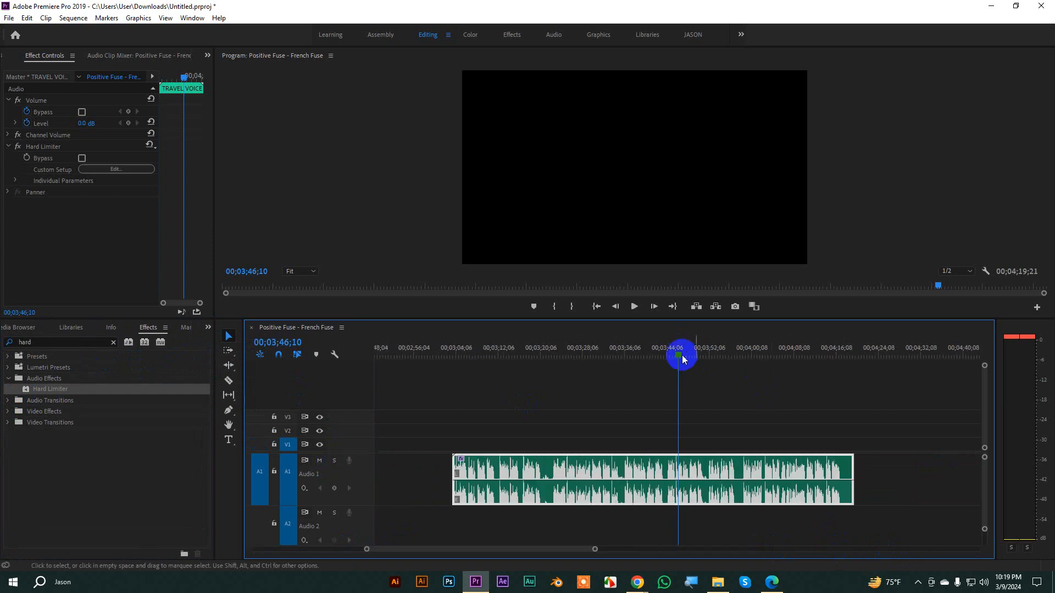
drag(679, 351, 449, 377)
drag(594, 550, 480, 549)
key(space)
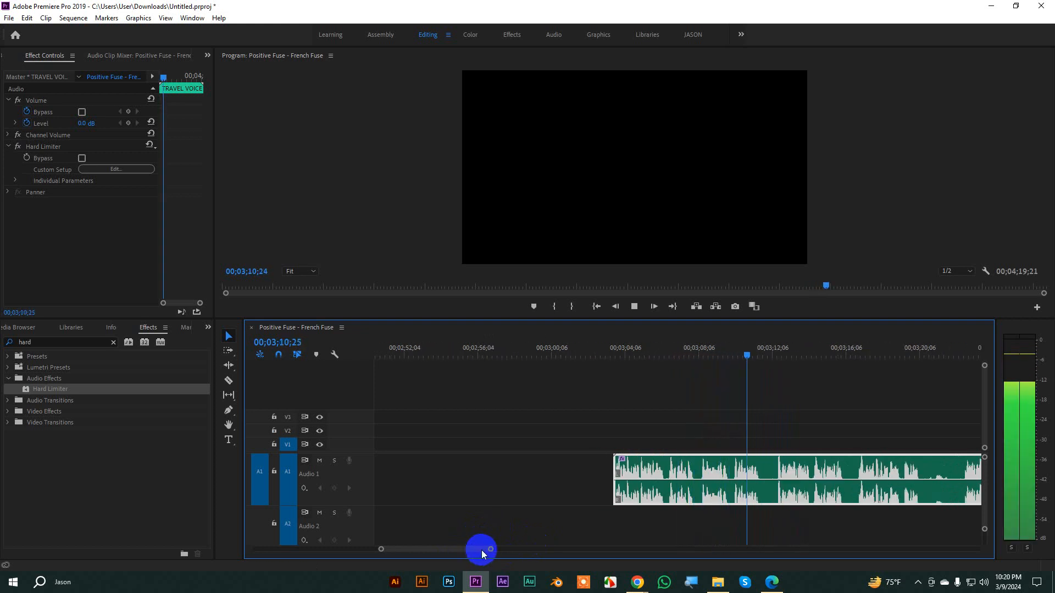
drag(488, 548, 504, 549)
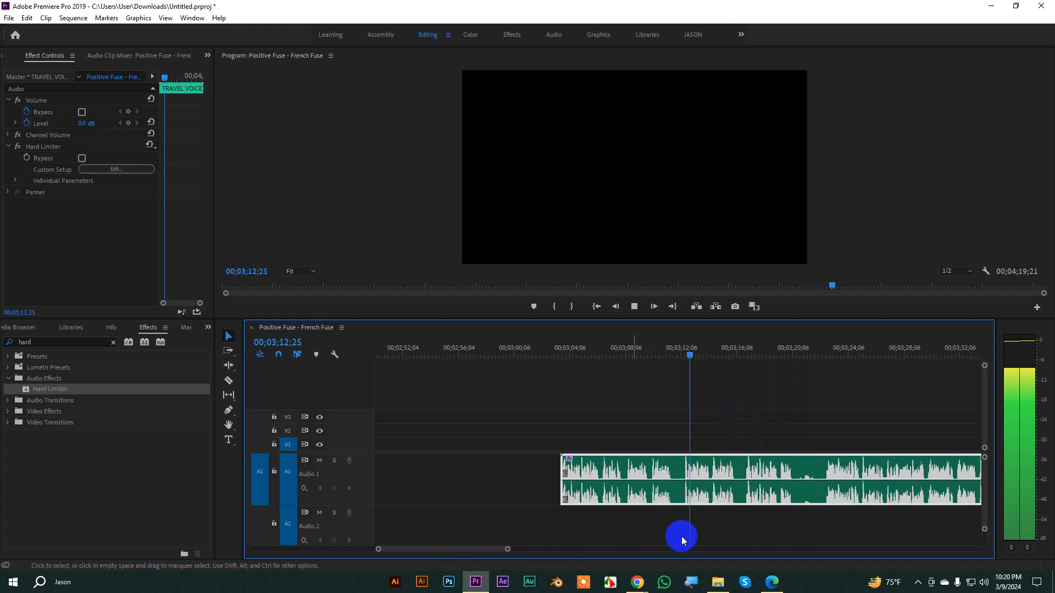
key(space)
- Try a volume Level of 6.0 dB on the voice-over clip, play its opening, and undo the Level change
click(662, 469)
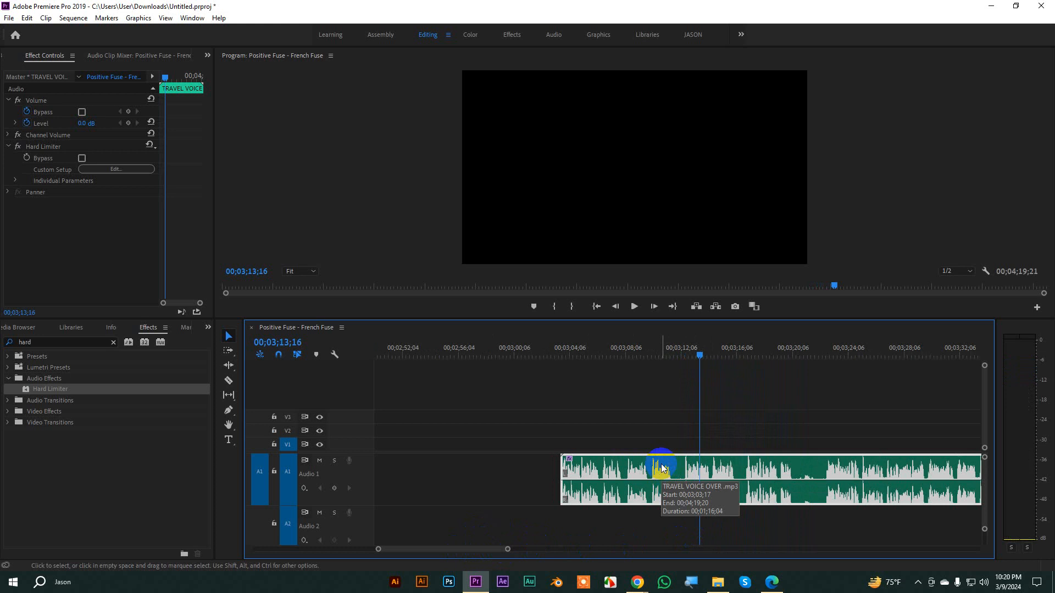
click(91, 124)
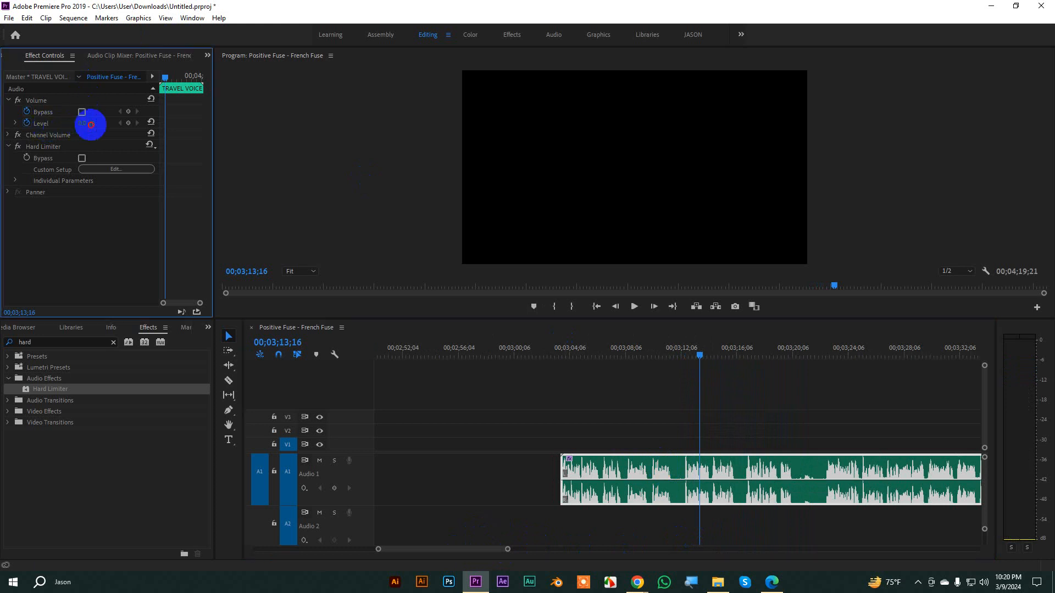
drag(91, 125, 346, 125)
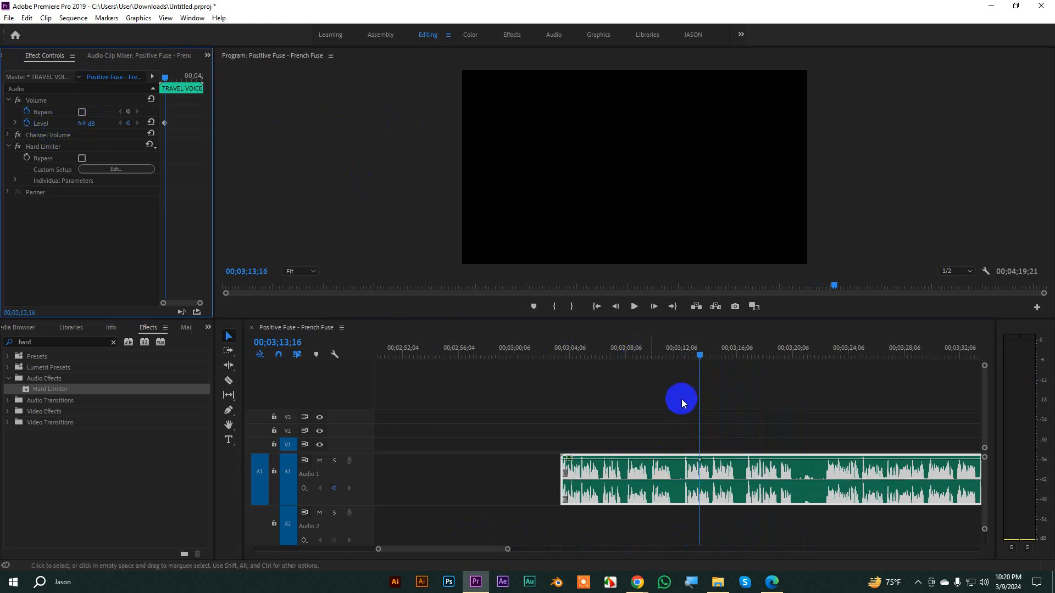
drag(706, 357, 549, 377)
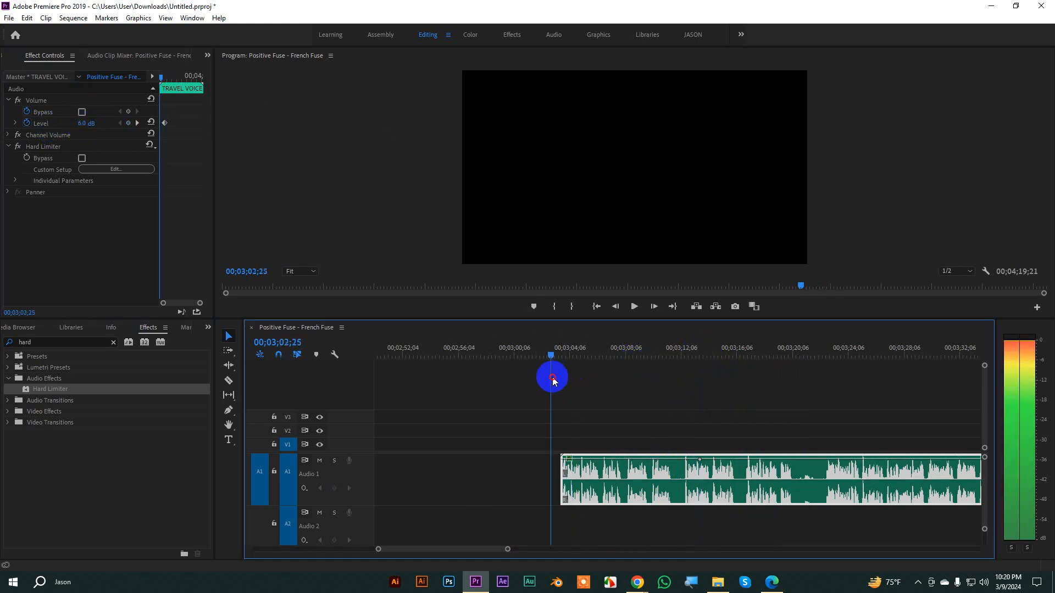
key(space)
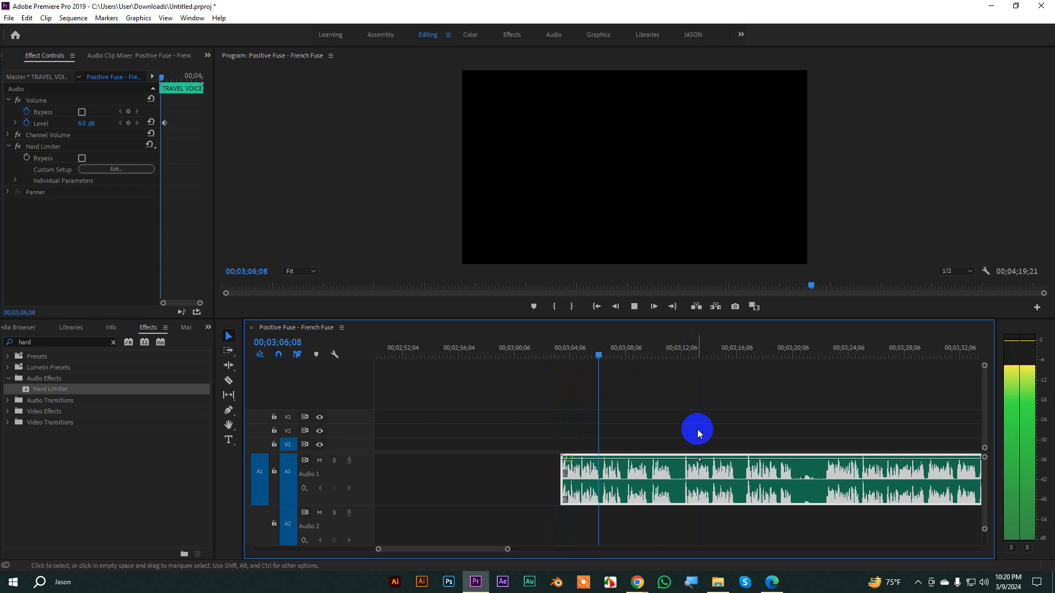
key(space)
key(ctrl+z)
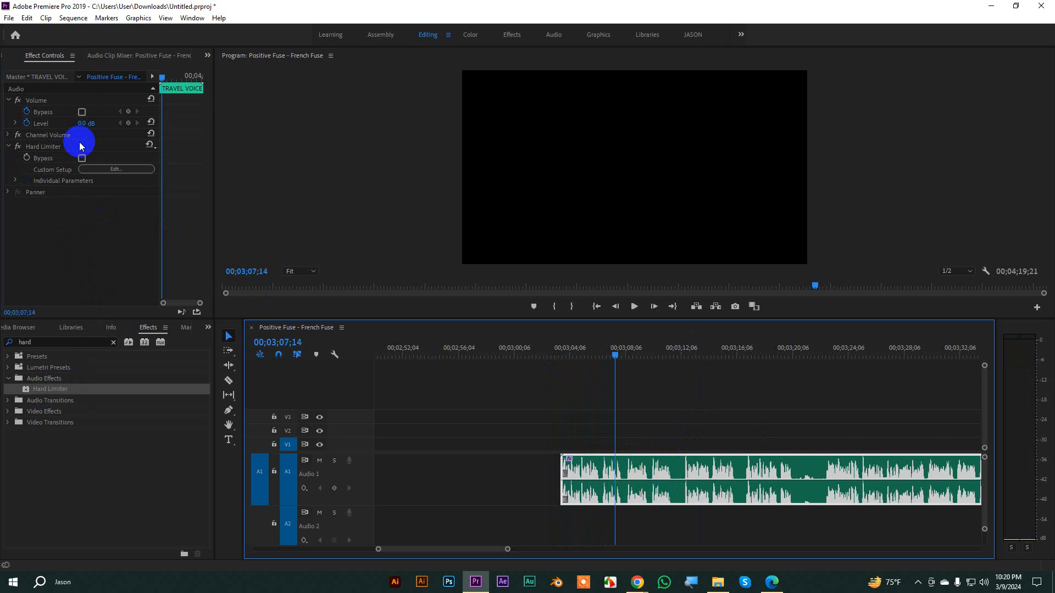
- Open the voice-over's Hard Limiter custom setup, apply the "That's one DEAD horse" preset, and play the clip
click(151, 147)
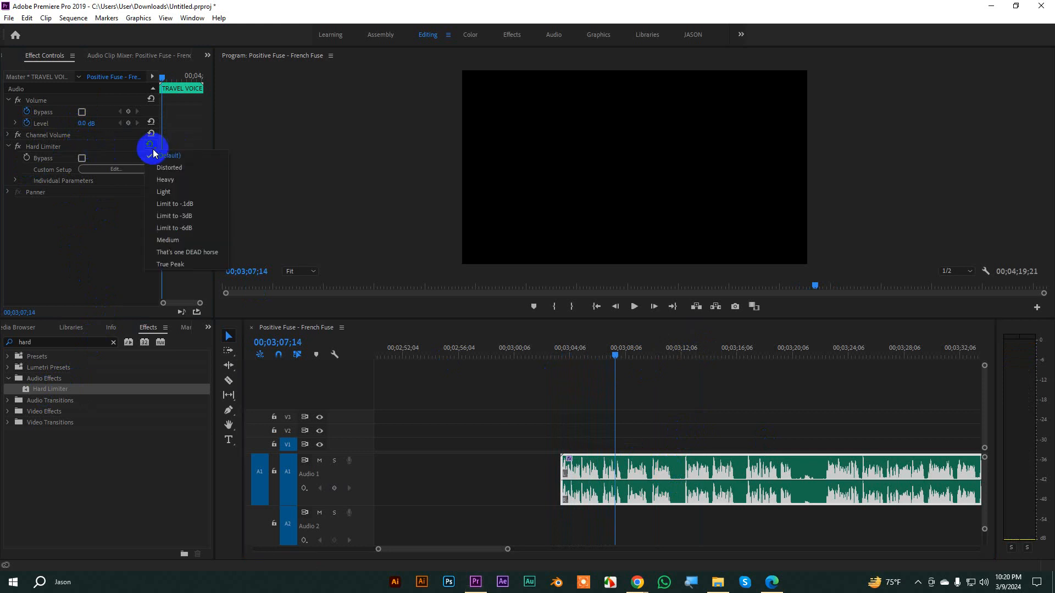
click(113, 174)
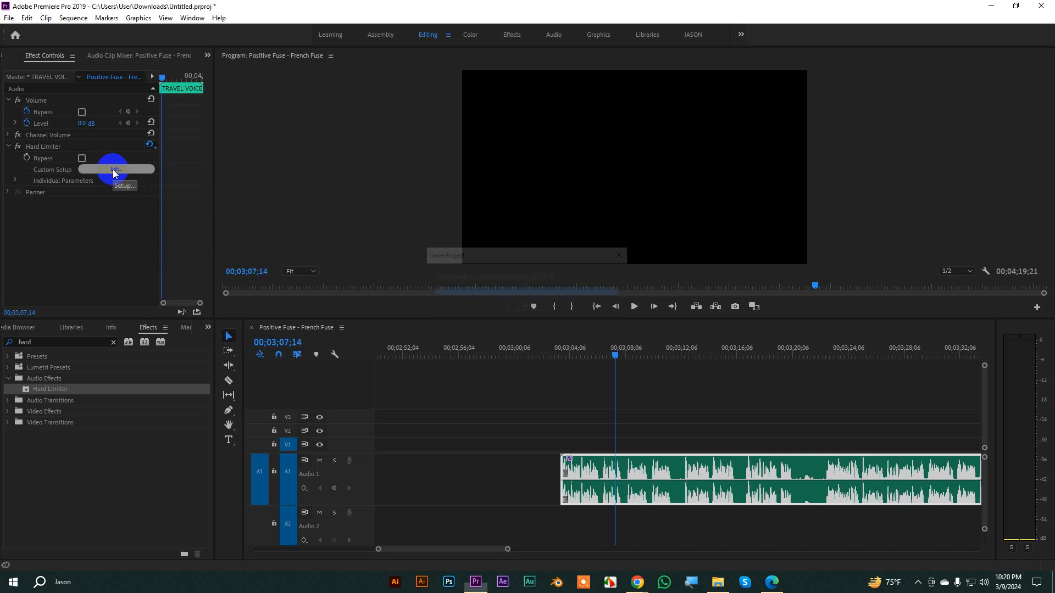
click(114, 174)
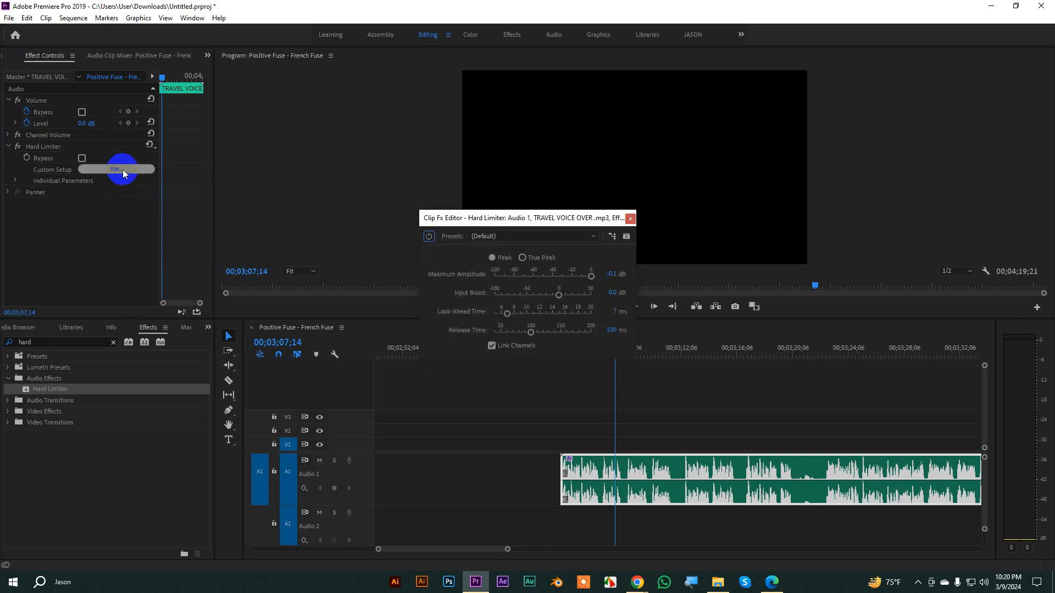
drag(489, 222, 322, 157)
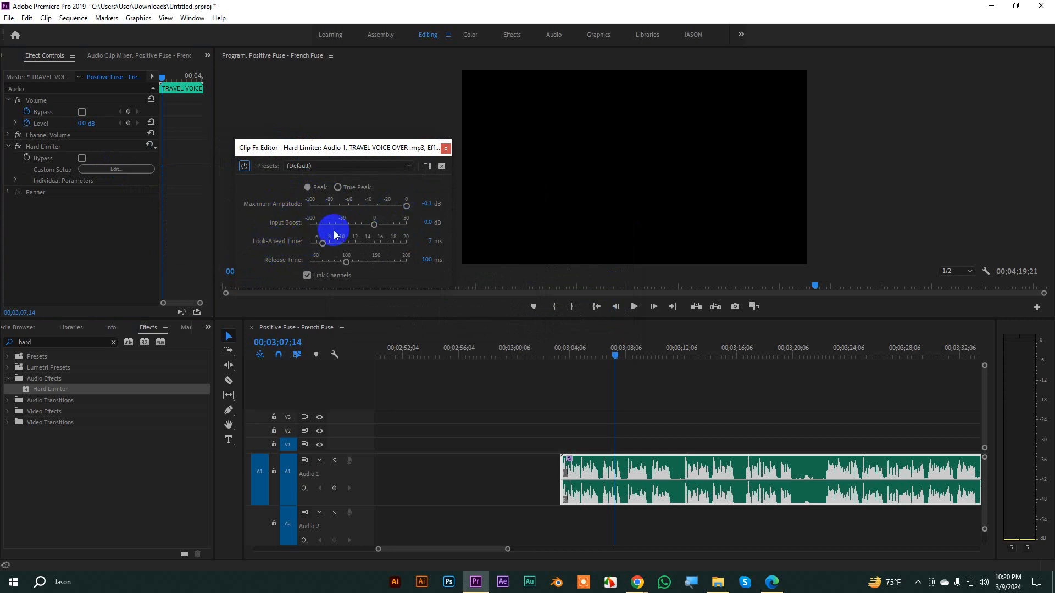
click(312, 166)
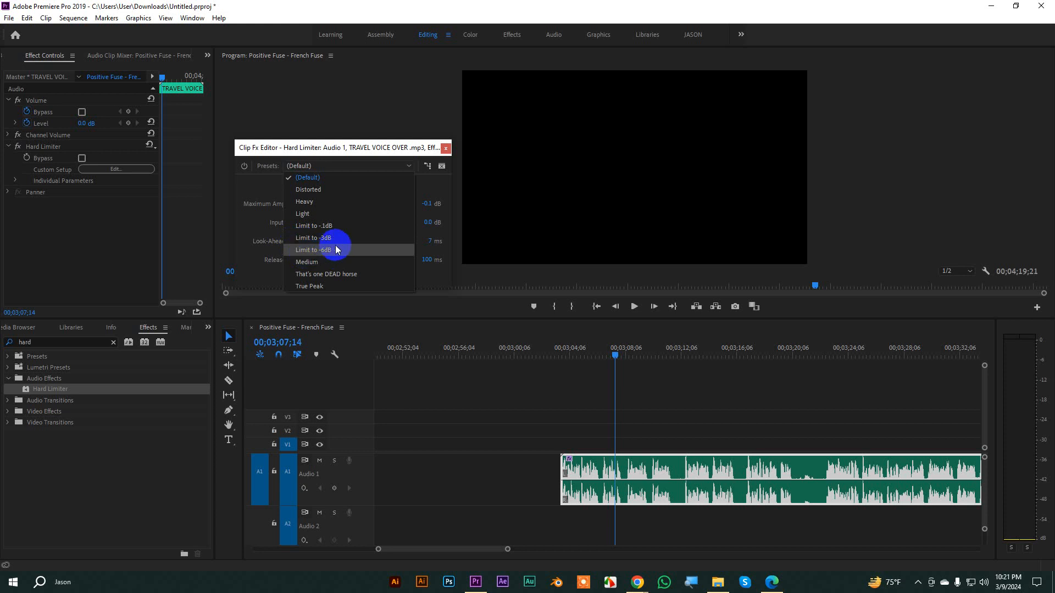
click(323, 275)
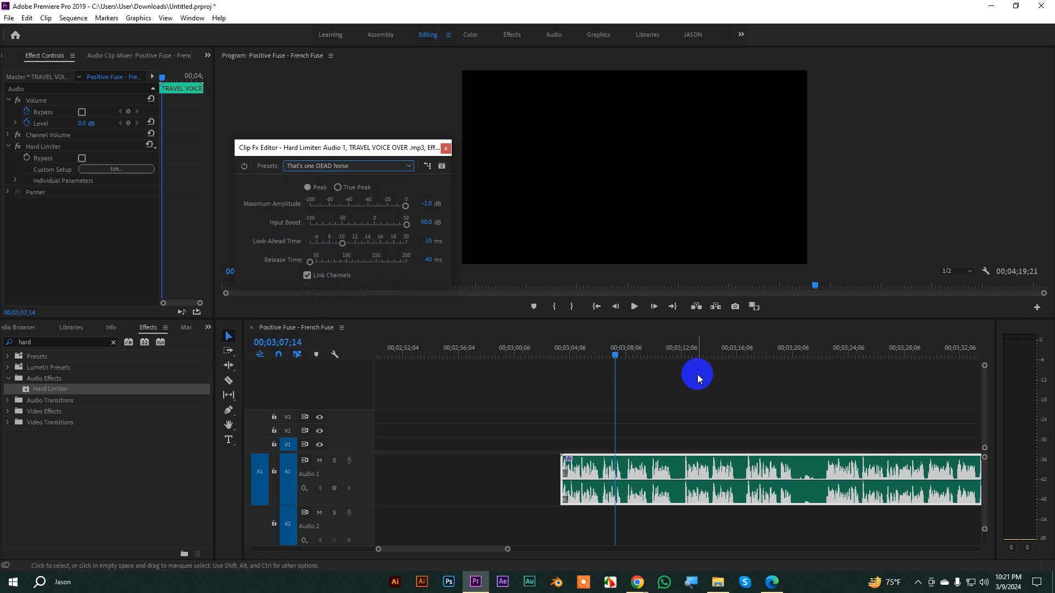
key(space)
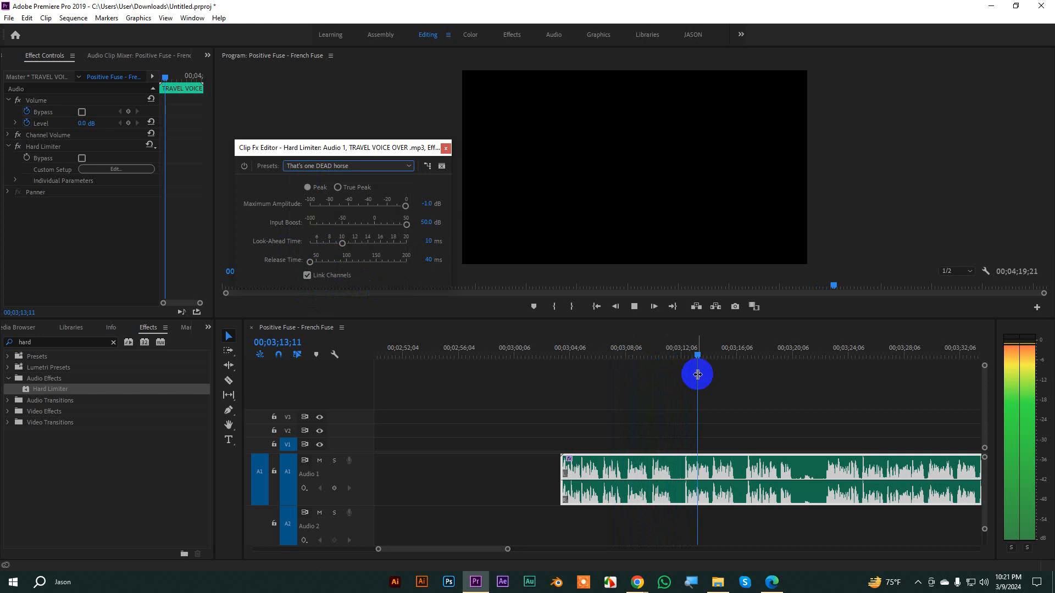
key(space)
- Switch the Hard Limiter to the True Peak preset and play the voice-over from near its start
click(347, 172)
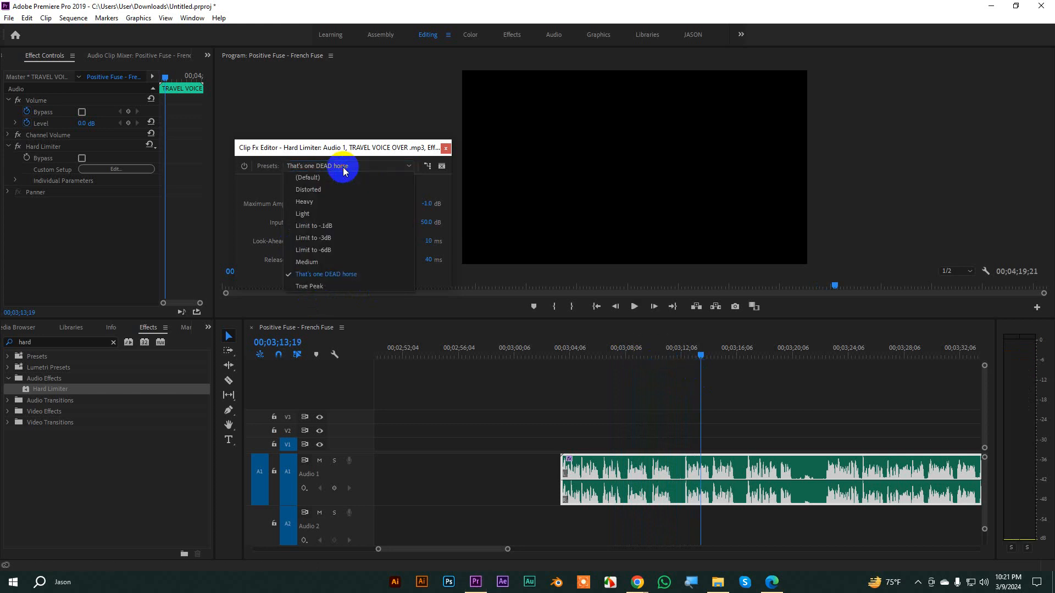
click(317, 285)
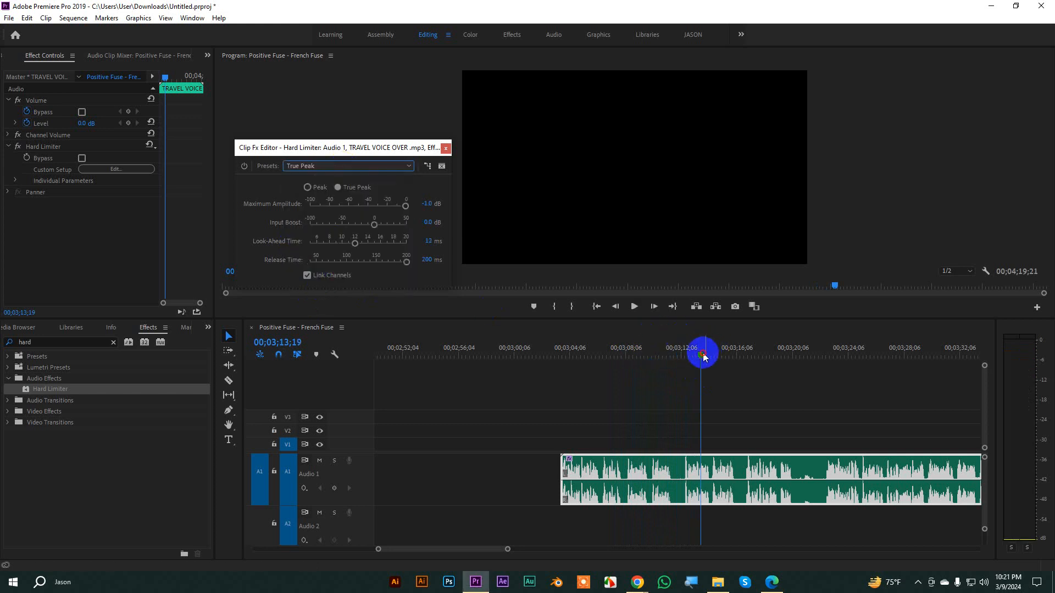
click(569, 356)
key(space)
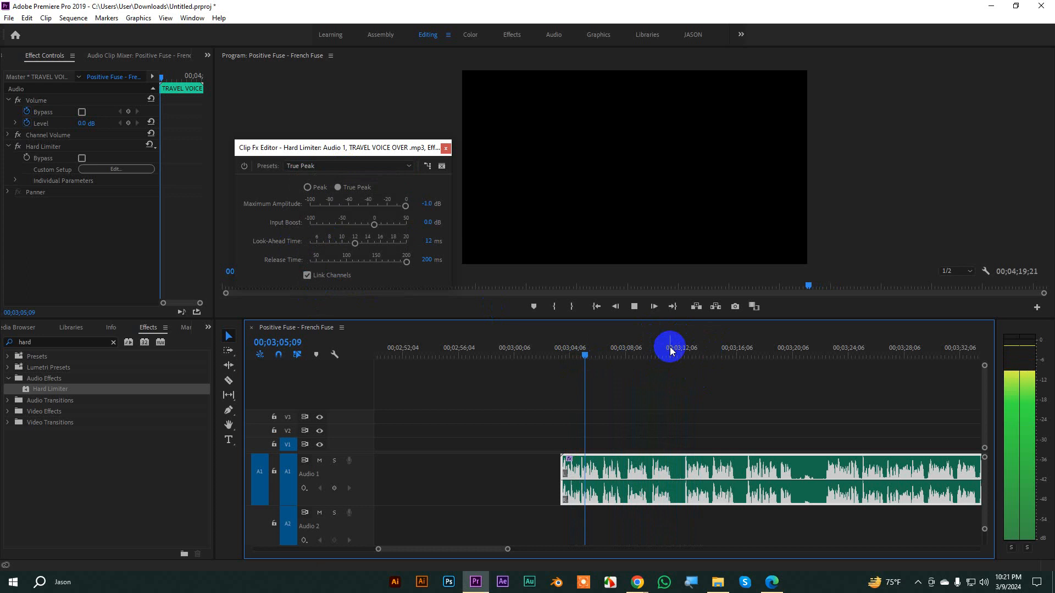
key(space)
- Switch the Hard Limiter to the Distorted preset and play the opening of the voice-over again
click(341, 167)
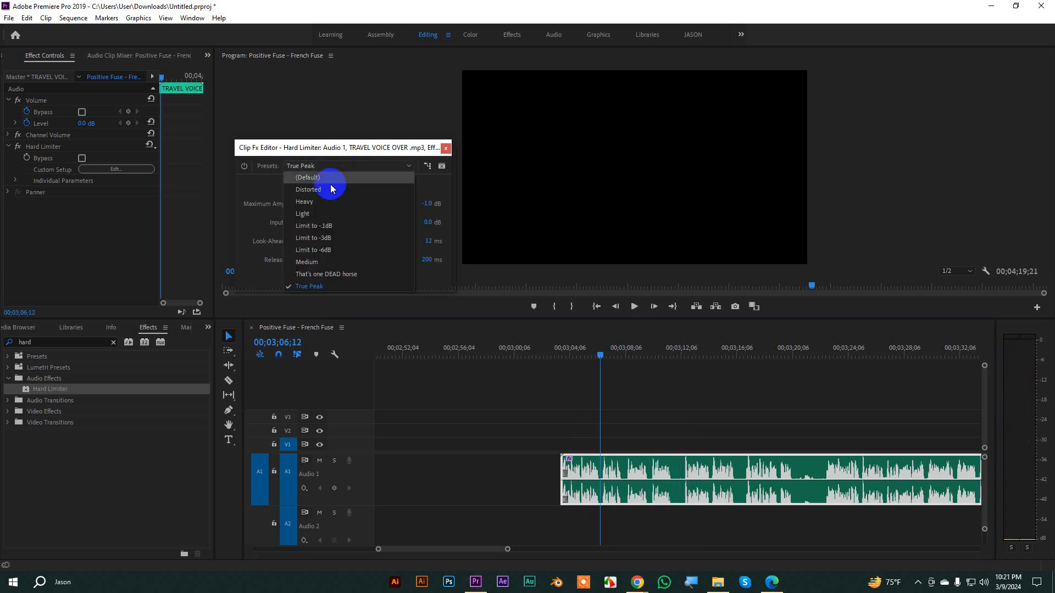
click(311, 190)
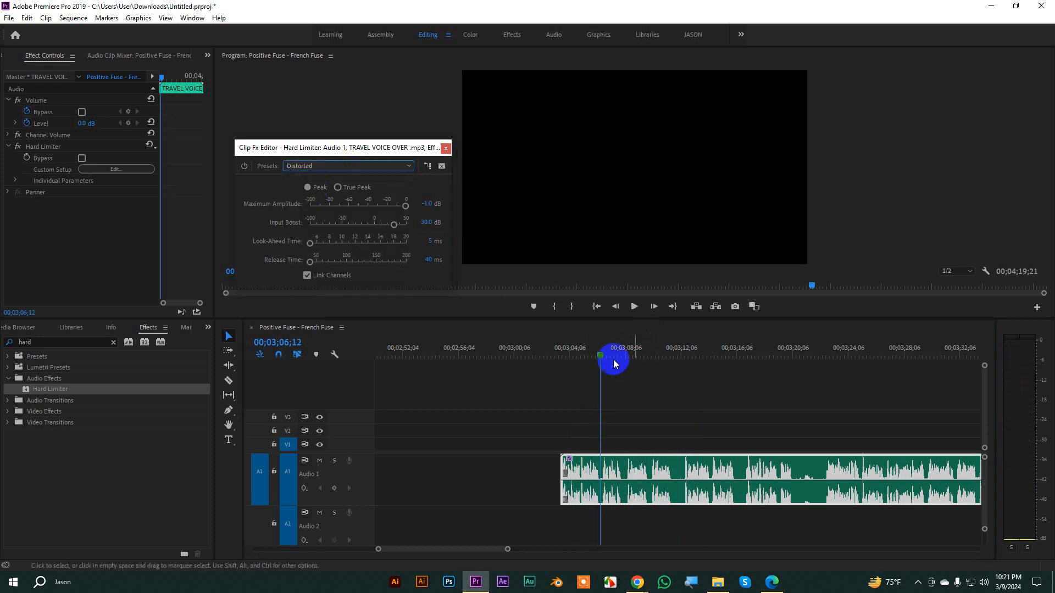
drag(612, 358, 568, 356)
key(space)
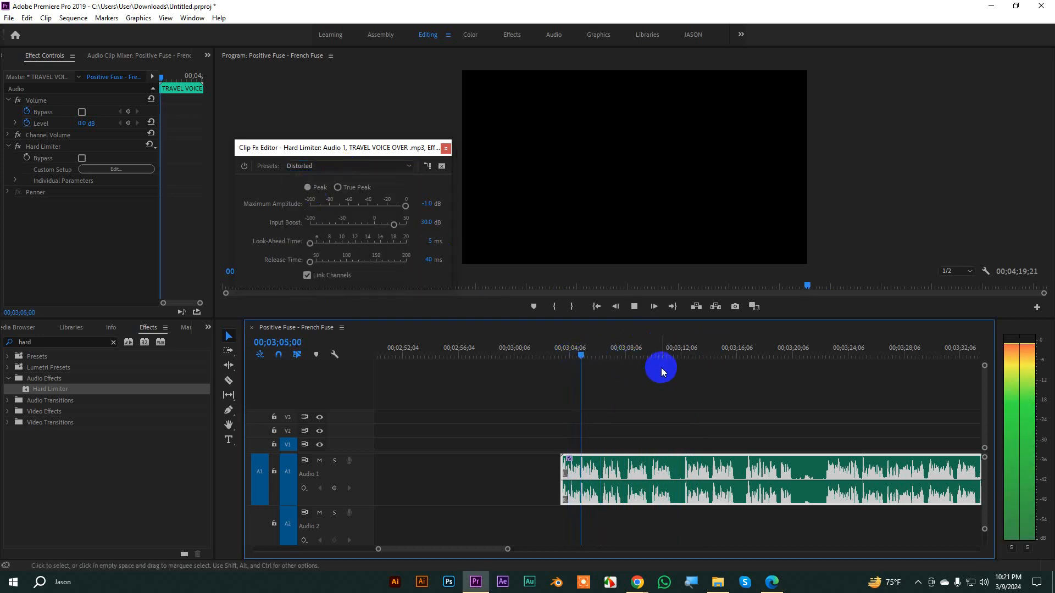
- Try the Heavy preset of the Hard Limiter while playing the voice-over, and stop playback
click(366, 167)
click(305, 202)
key(space)
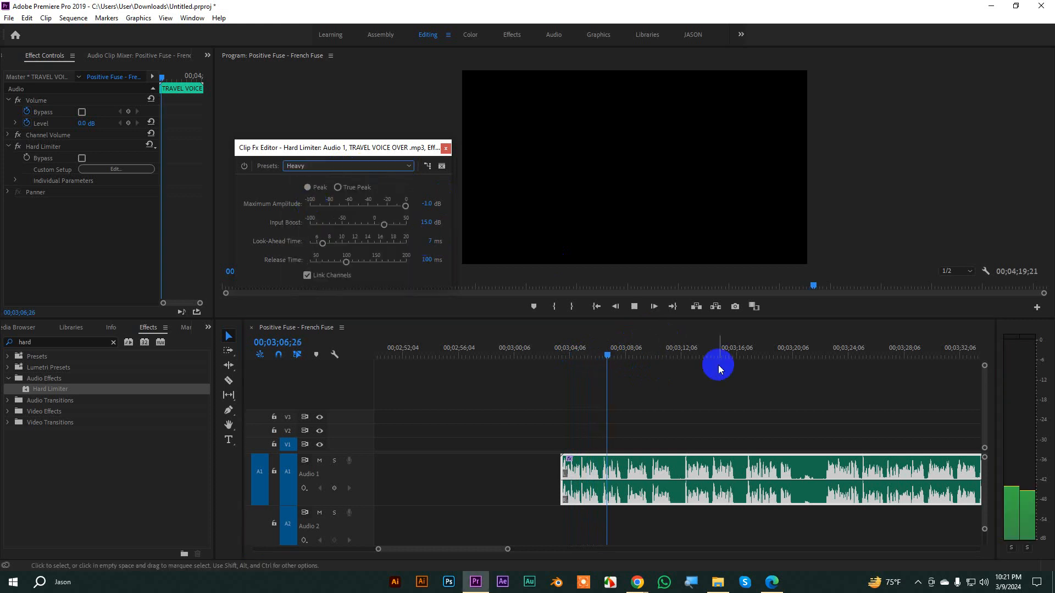
click(666, 467)
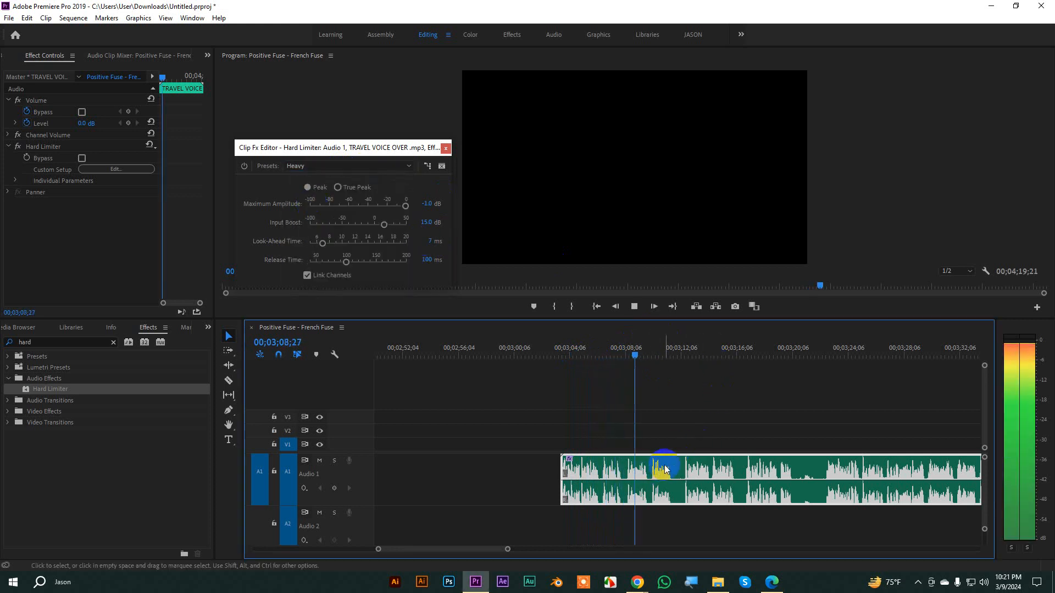
key(space)
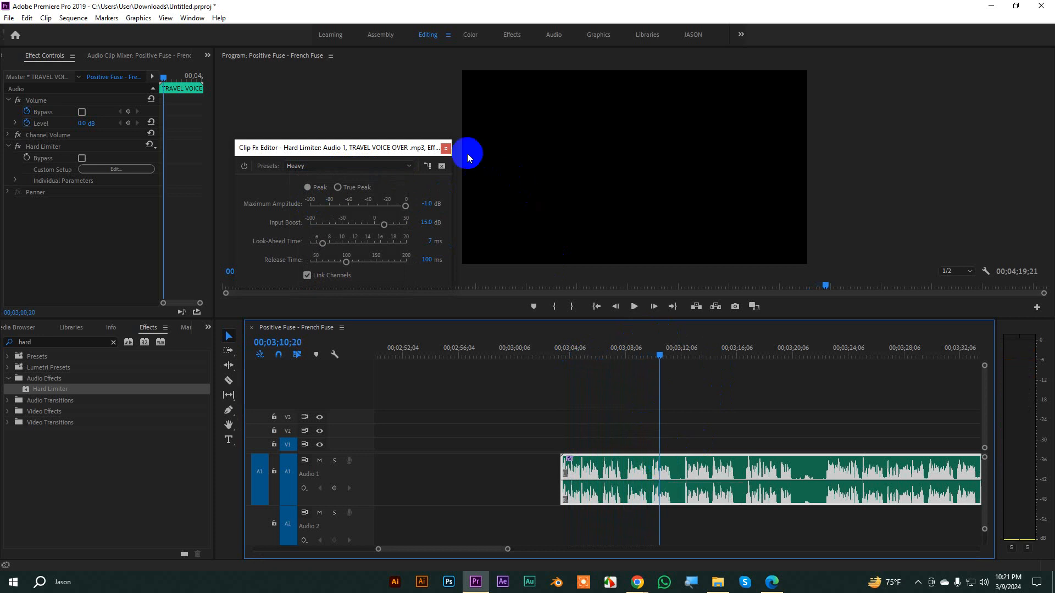
- Close the Hard Limiter editor and remove the Hard Limiter effect from the voice-over clip
click(447, 149)
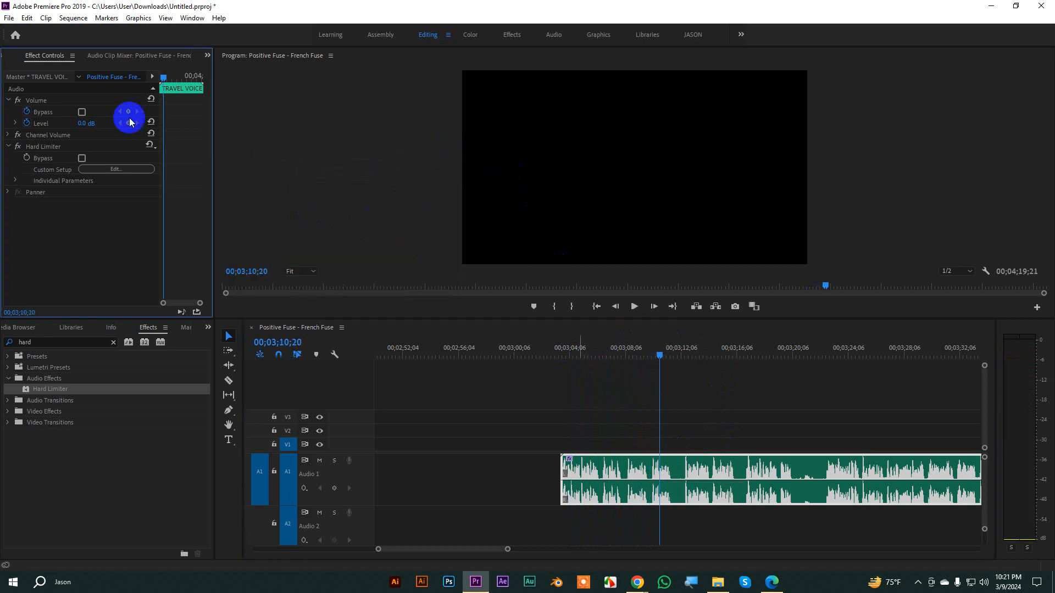
click(42, 147)
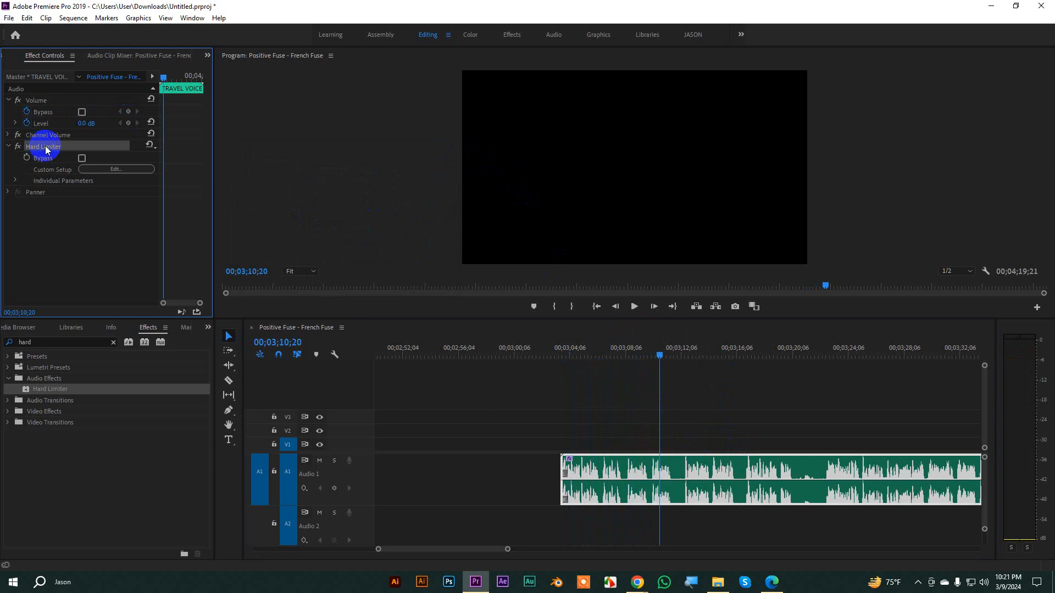
key(Delete)
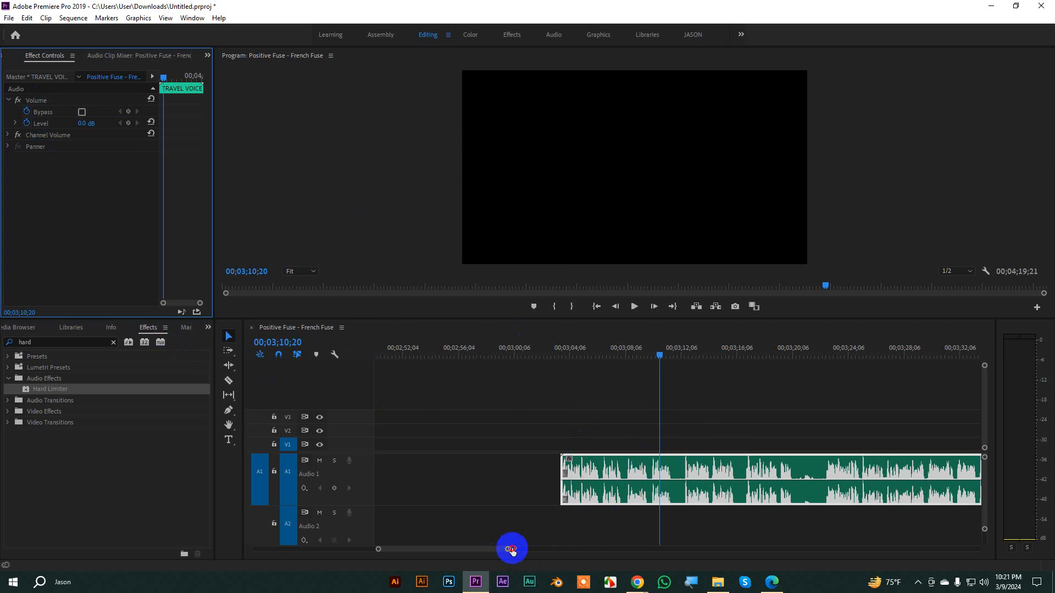
- Move the playhead to 00;03;07;09 and activate the Pen tool over the voice-over clip's volume line
drag(511, 549, 484, 549)
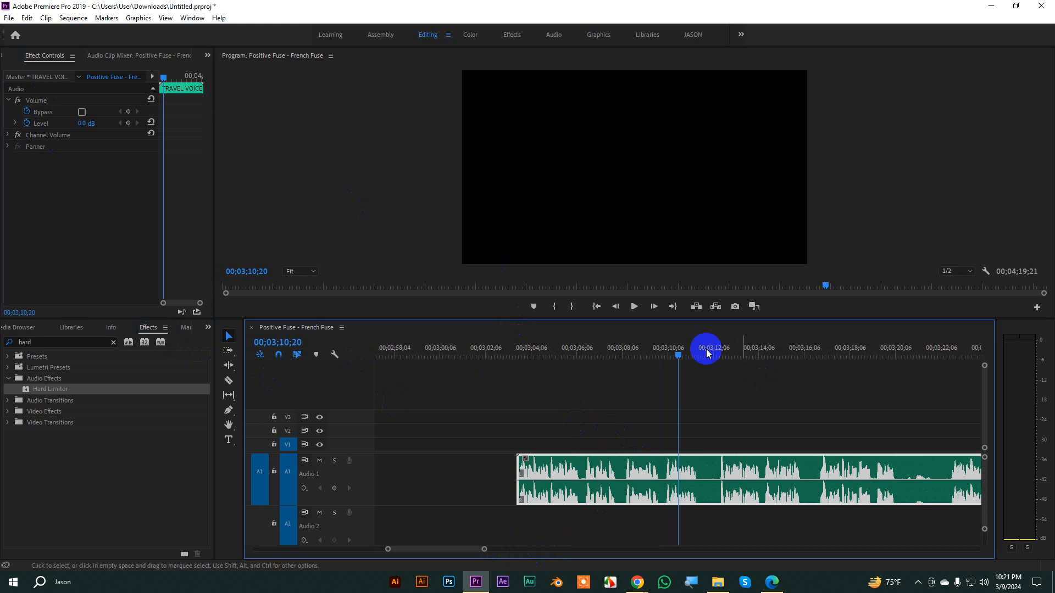
key(m)
drag(681, 354, 602, 360)
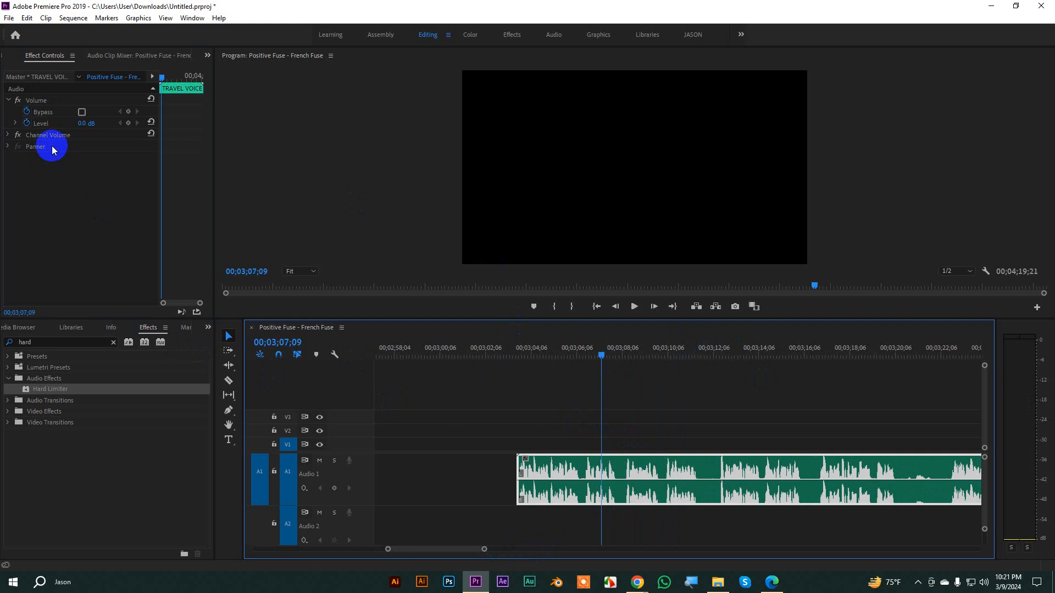
click(229, 410)
click(616, 484)
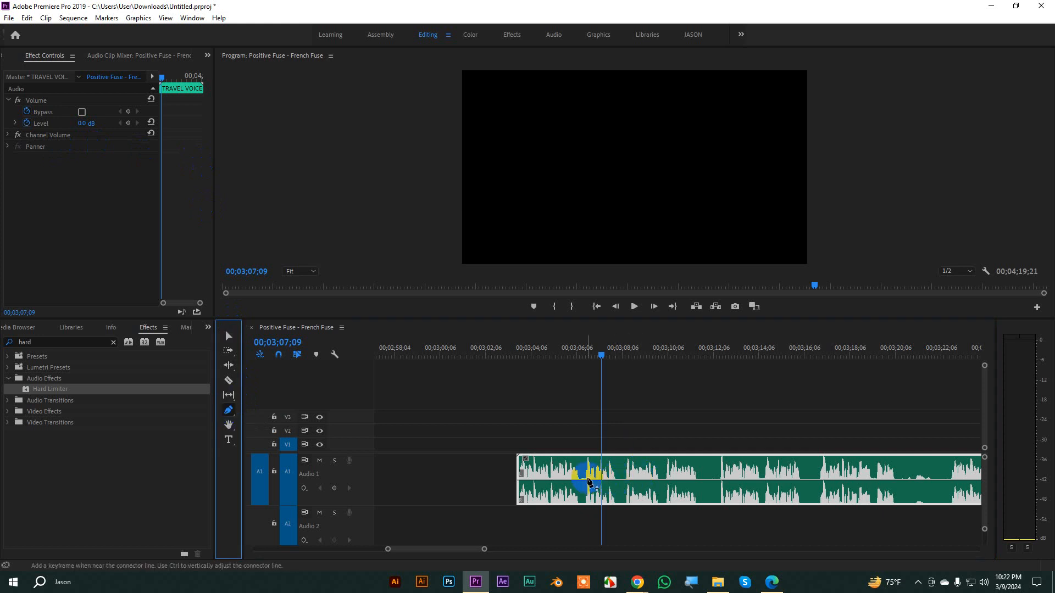
click(717, 500)
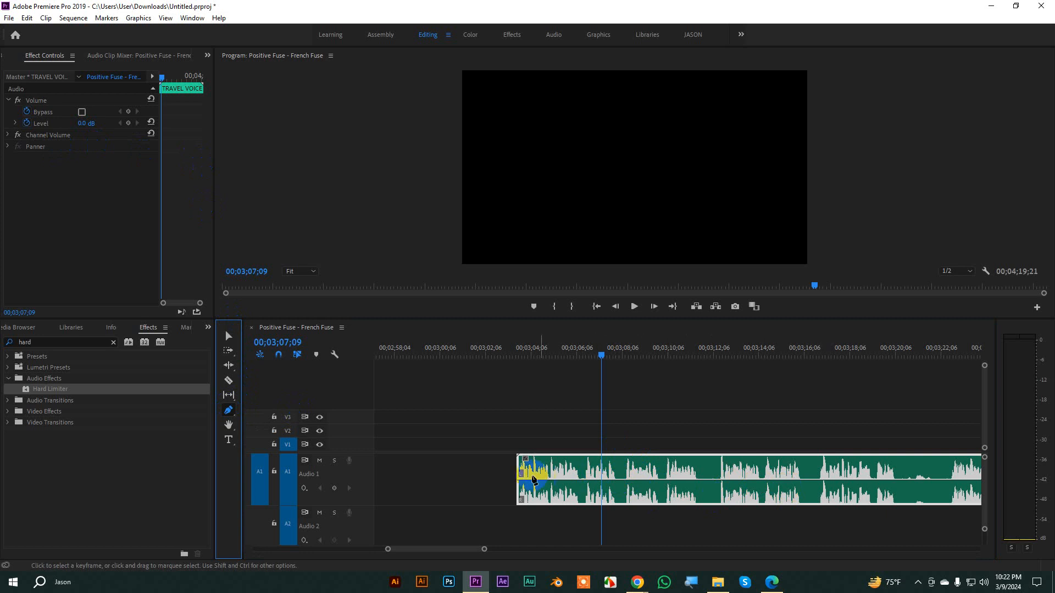
click(525, 484)
click(535, 469)
click(532, 497)
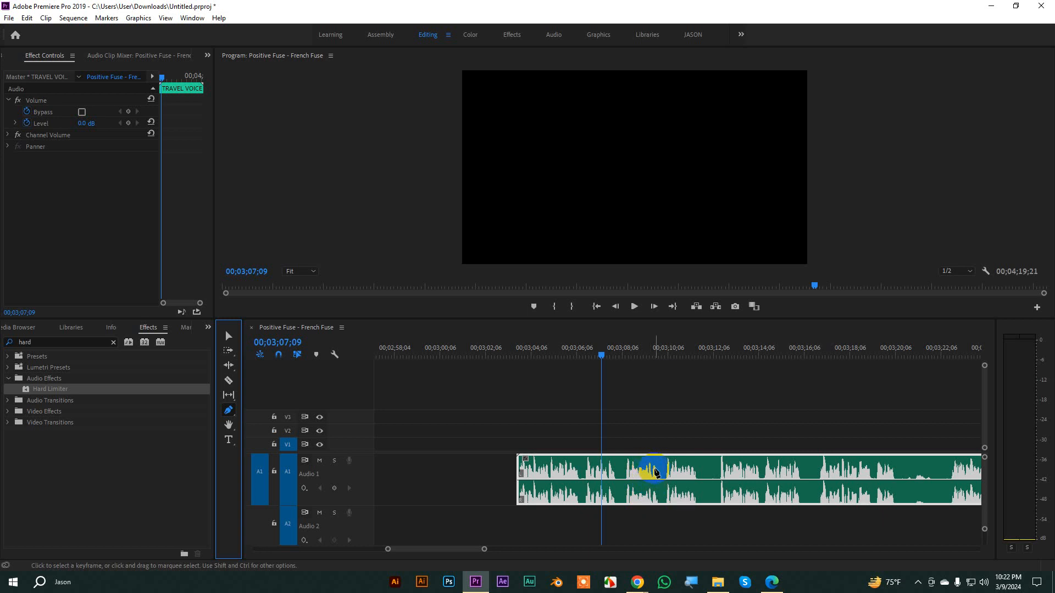
- Add four volume keyframes to the voice-over clip with the Pen tool, at about 00;03;08, 00;03;12, 00;03;16 and 00;03;22
click(624, 481)
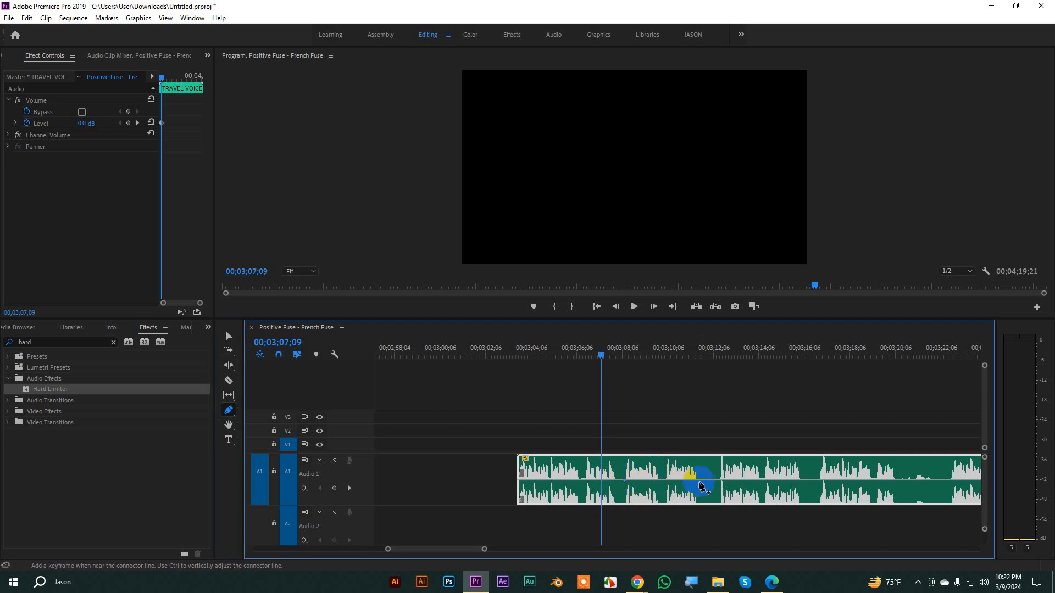
click(713, 481)
click(808, 481)
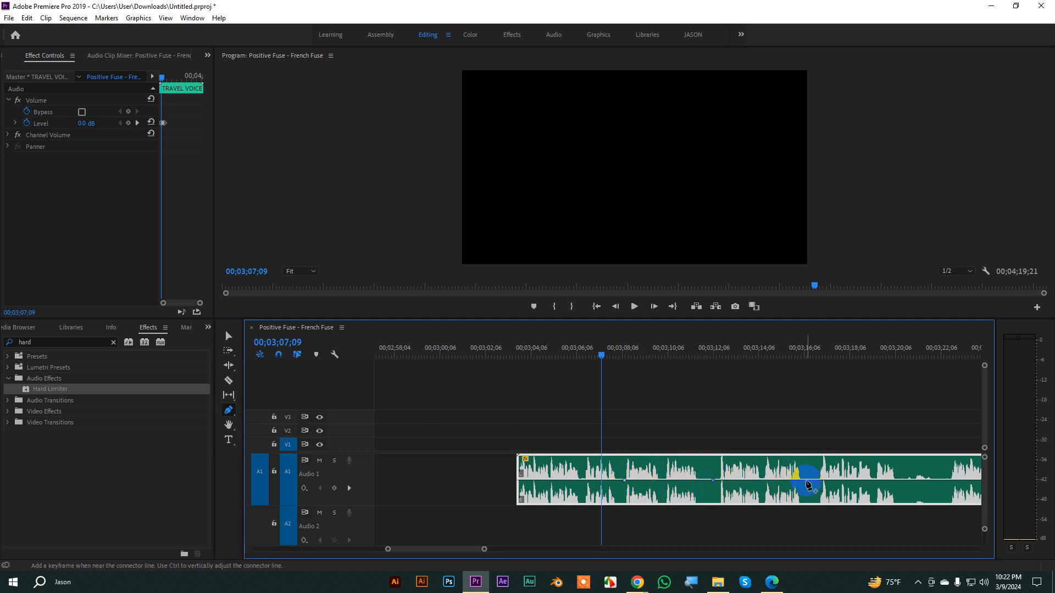
click(927, 482)
mouse_move(928, 486)
mouse_down()
mouse_move(934, 500)
mouse_move(930, 483)
mouse_move(946, 482)
mouse_up()
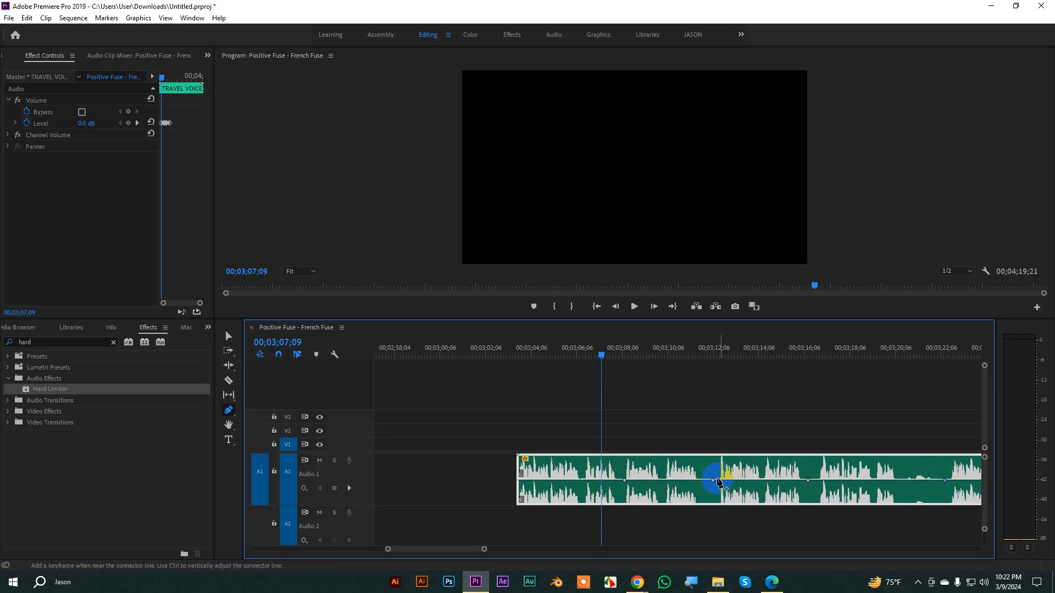
- Lower the second volume keyframe, at about 00;03;12, to make a dip in the voice-over, and play it from 00;03;07;09
drag(714, 484, 713, 501)
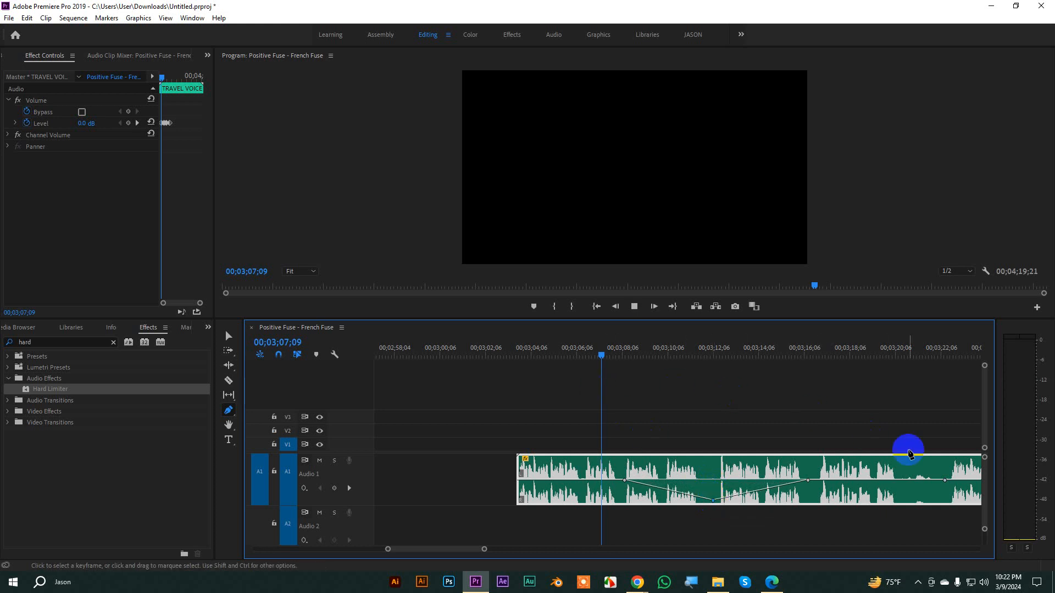
key(space)
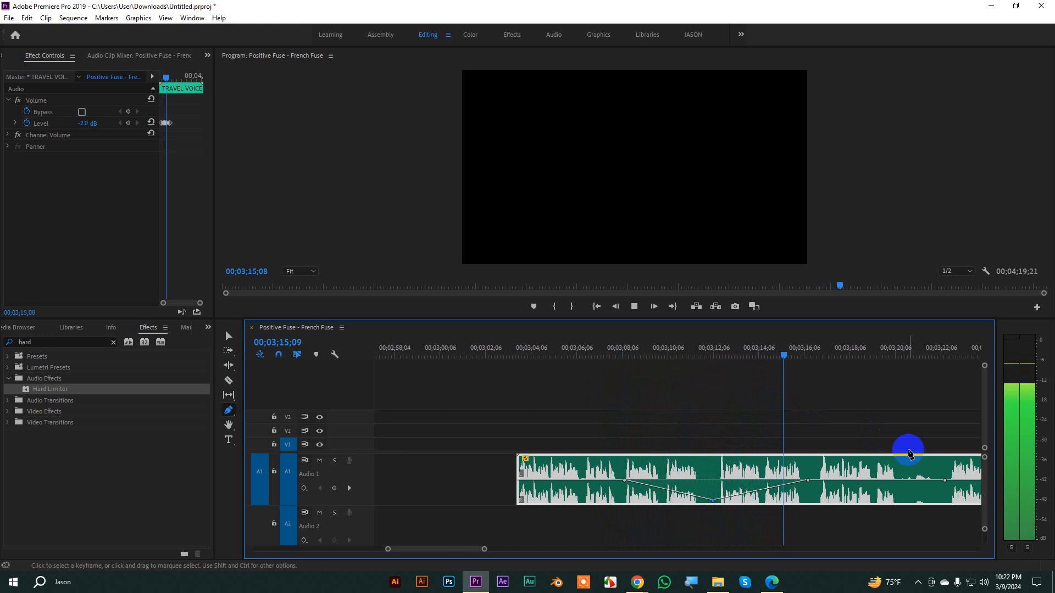
- Stop playback and bend the voice-over's volume line into smooth curves at the keyframes near 00;03;08 and 00;03;16, on both sides of the dip
key(space)
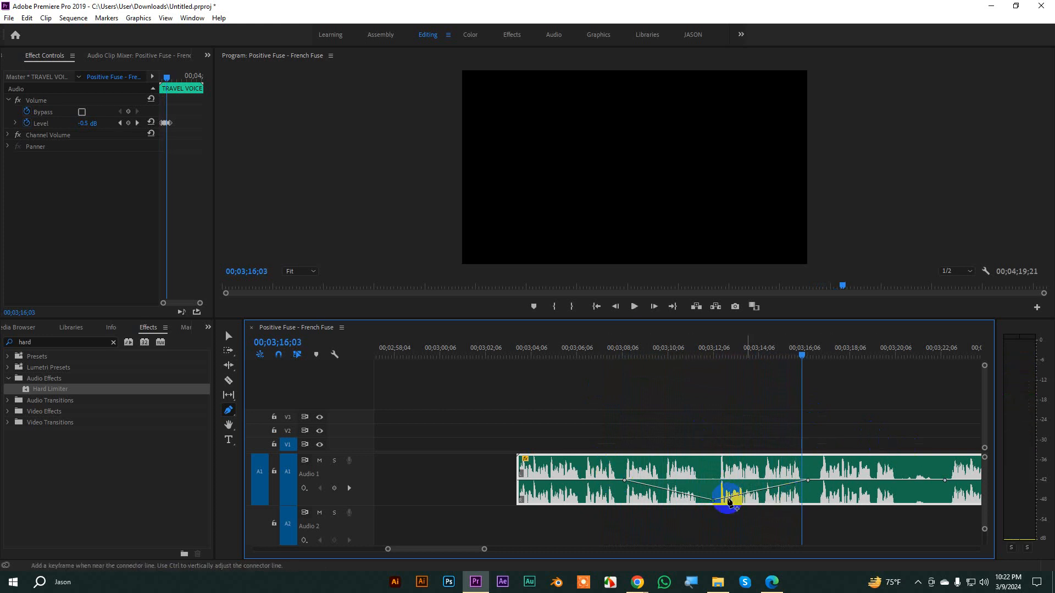
drag(712, 502, 715, 501)
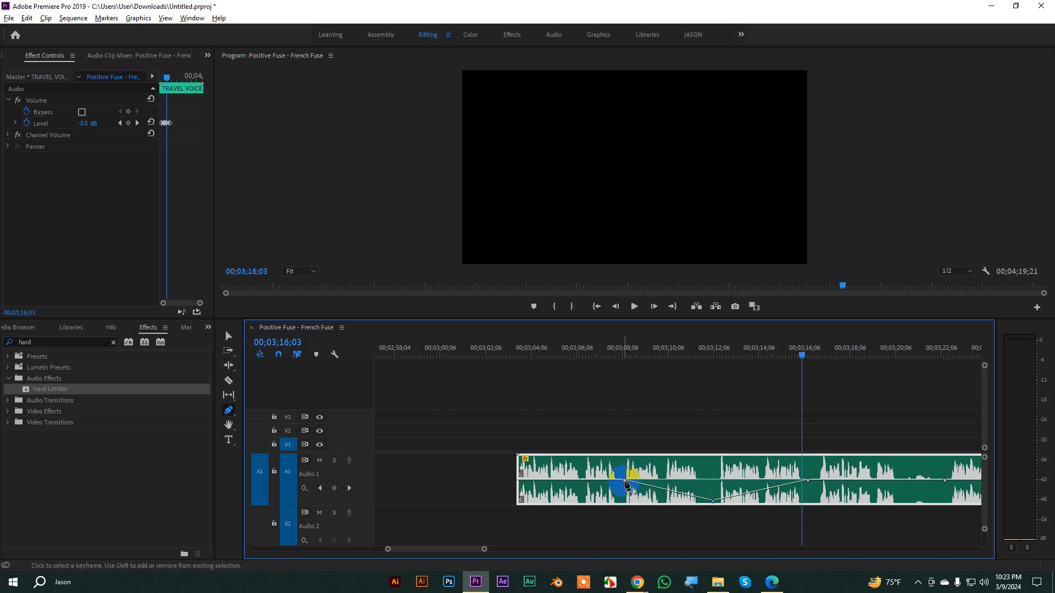
drag(625, 481, 629, 483)
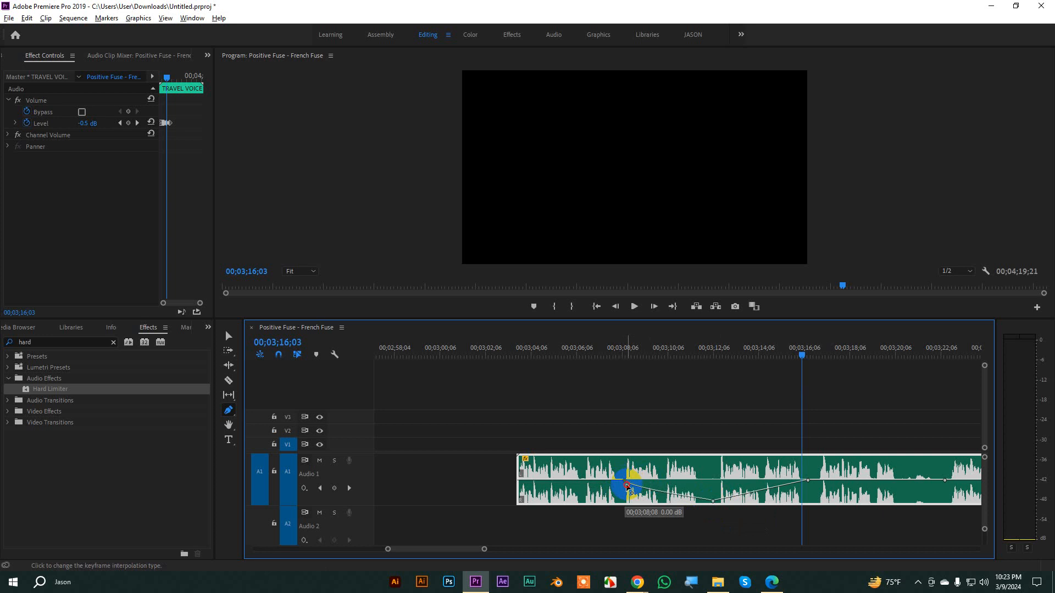
mouse_move(621, 489)
mouse_down()
mouse_move(610, 499)
mouse_move(618, 498)
mouse_up()
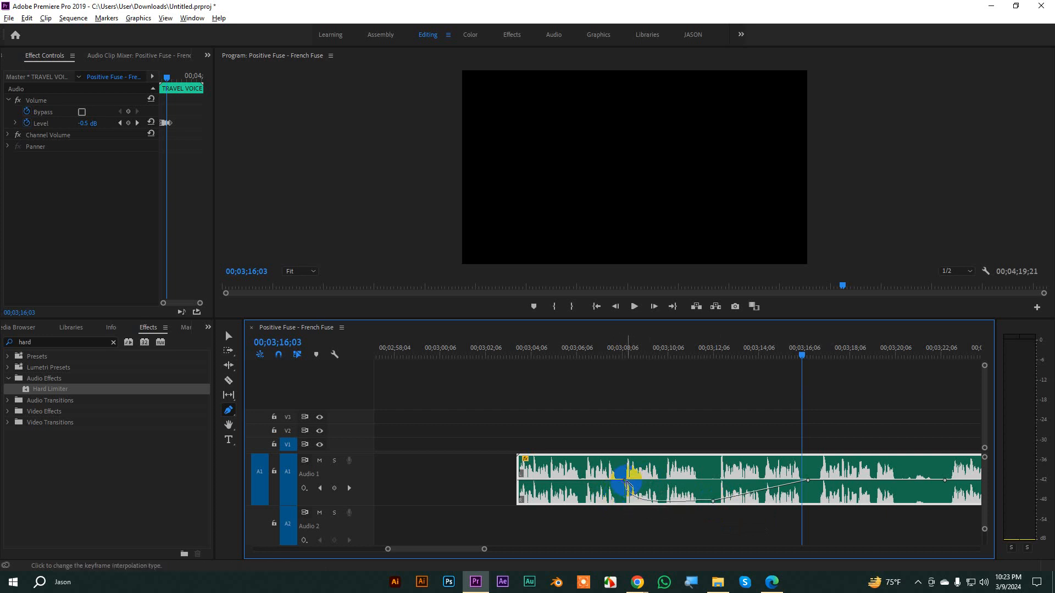
mouse_move(624, 499)
mouse_down()
mouse_move(644, 510)
mouse_move(621, 494)
mouse_up()
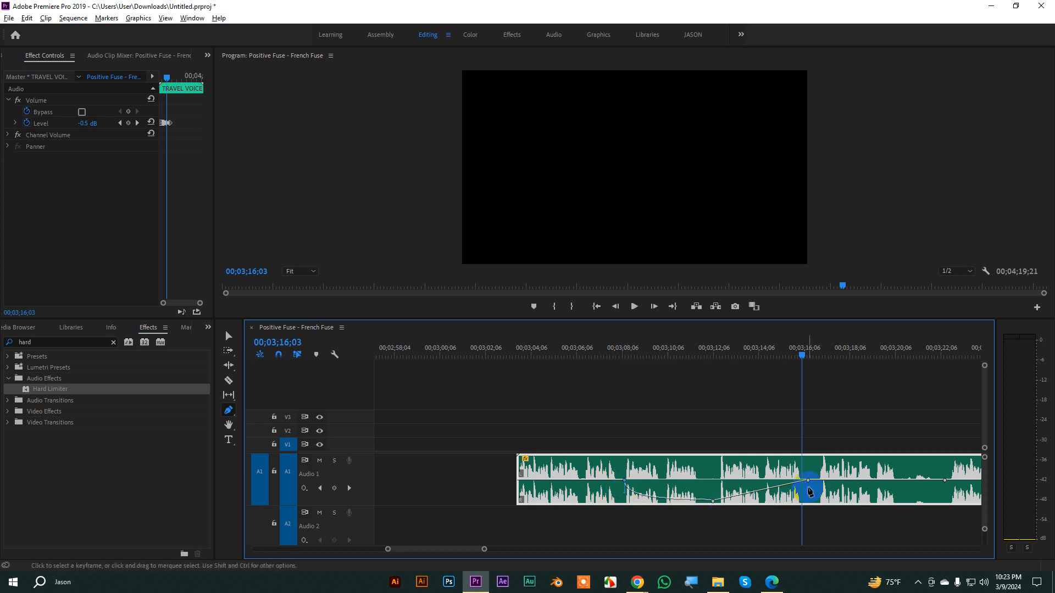
ctrl+click(805, 483)
drag(806, 483, 788, 497)
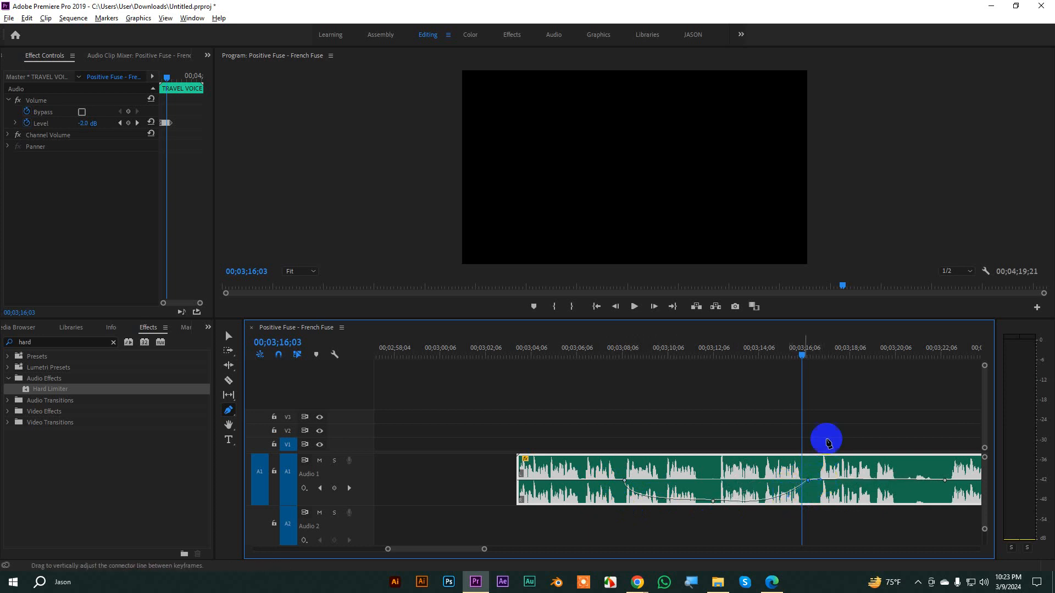
- Play the curved volume dip from just before 00;03;08, and undo the curves and all volume keyframes on the voice-over clip
drag(806, 360, 592, 362)
key(space)
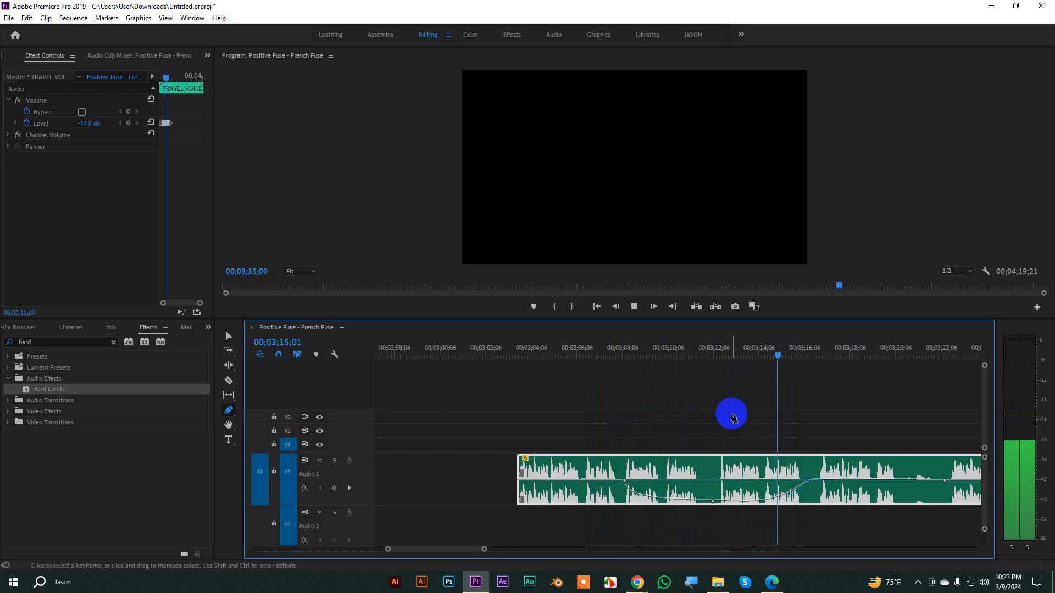
key(space)
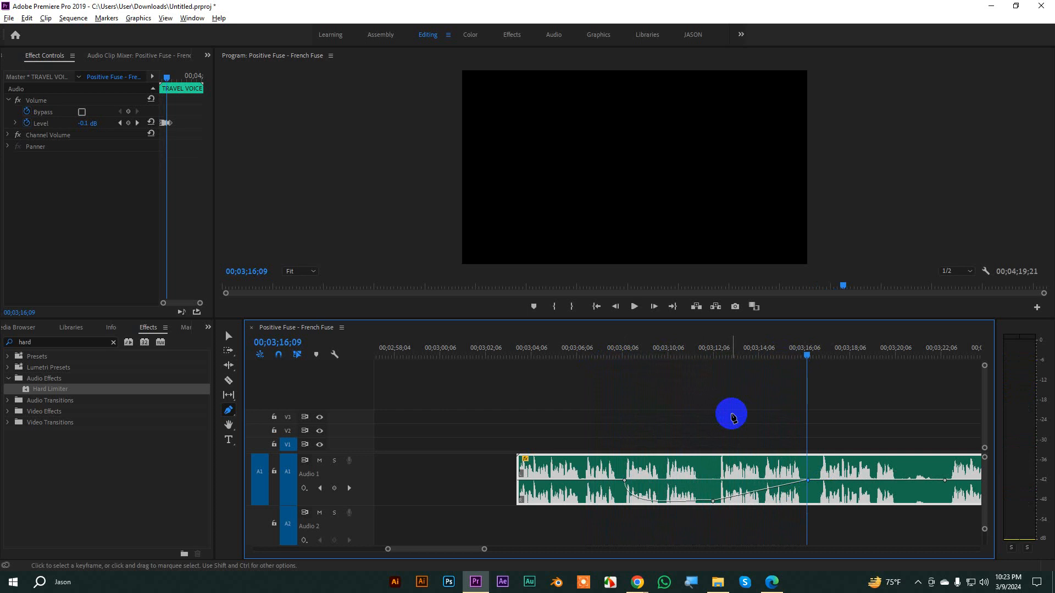
key(ctrl+z)
key(ctrl+z)
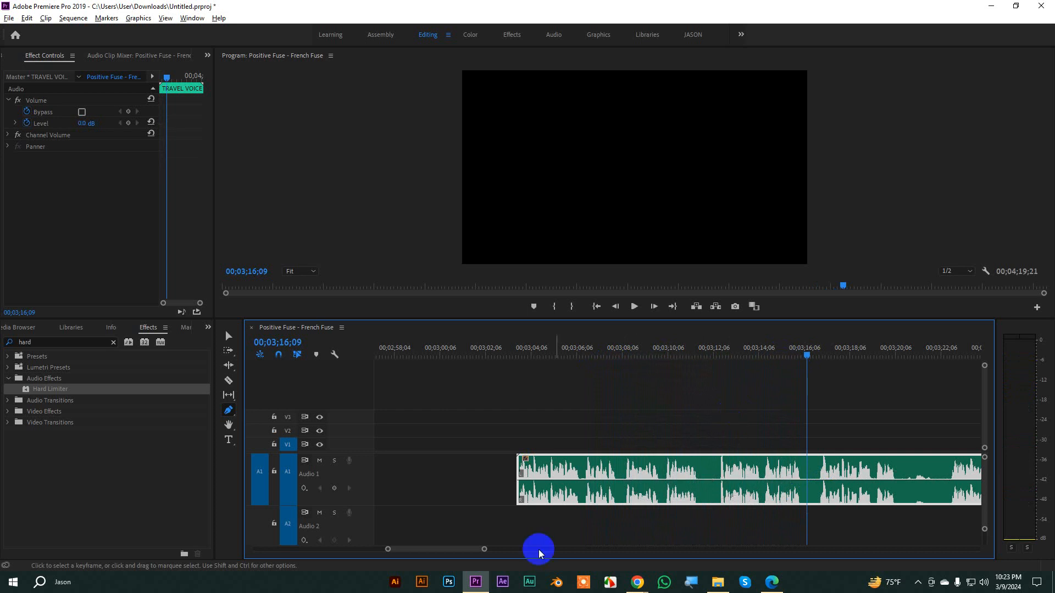
- Apply the Hard Limiter effect to the voice-over clip and set it to the Heavy preset in its editor
drag(484, 549, 743, 541)
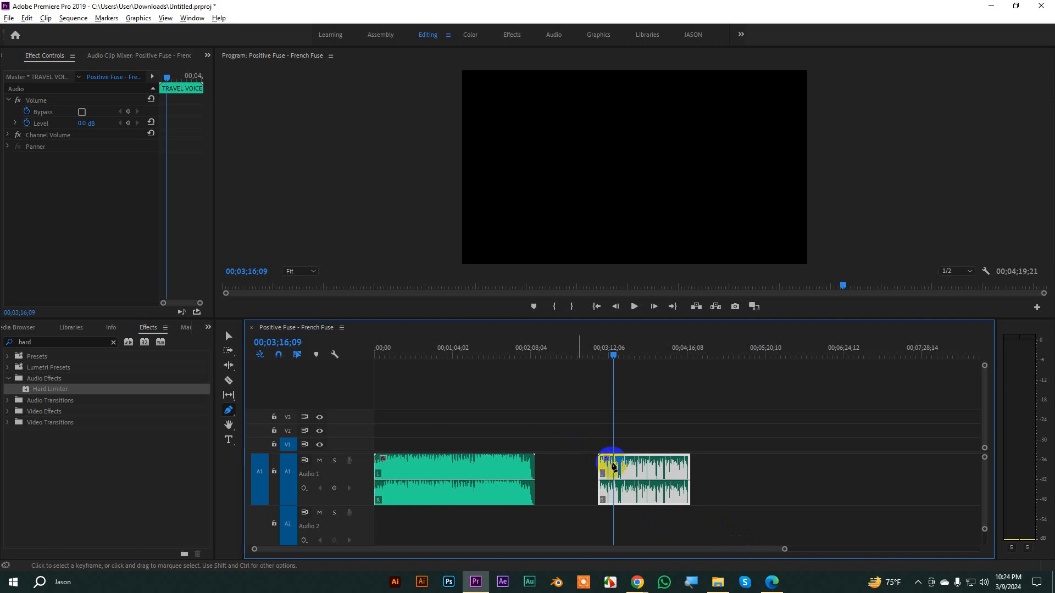
drag(62, 389, 647, 479)
click(227, 334)
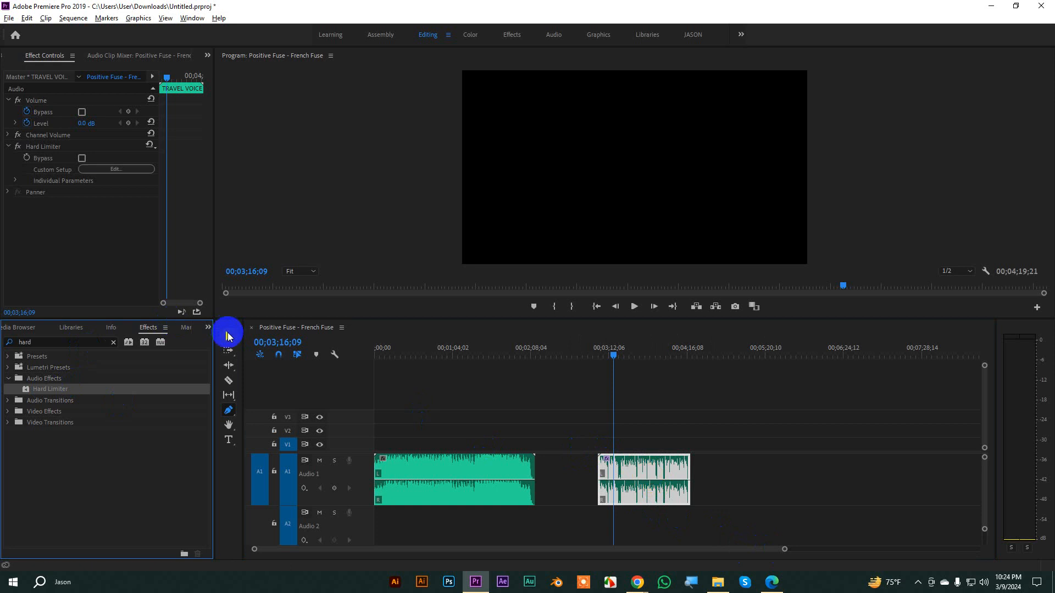
click(99, 169)
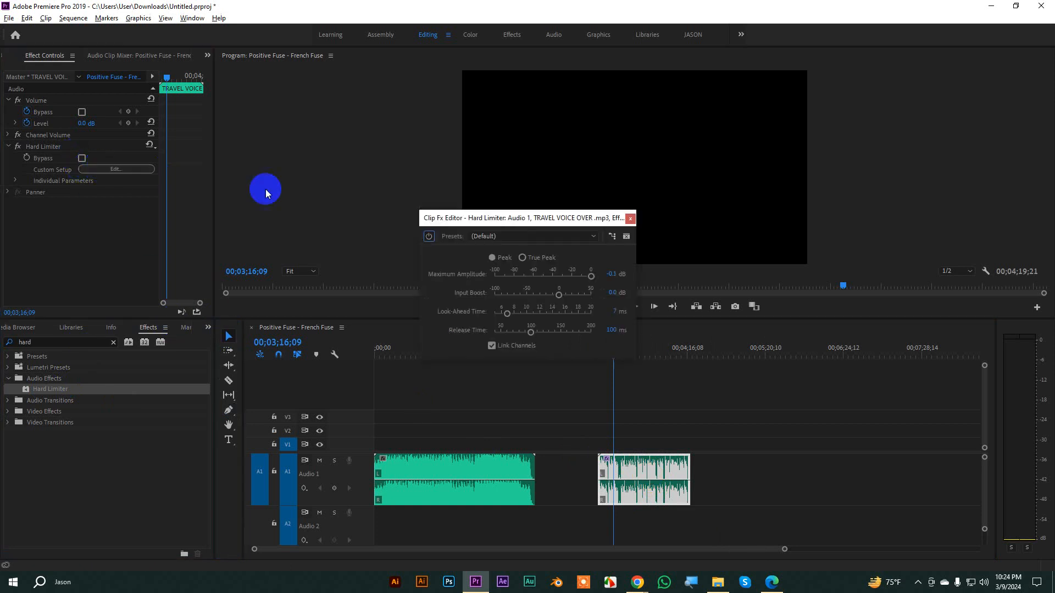
click(503, 237)
click(500, 273)
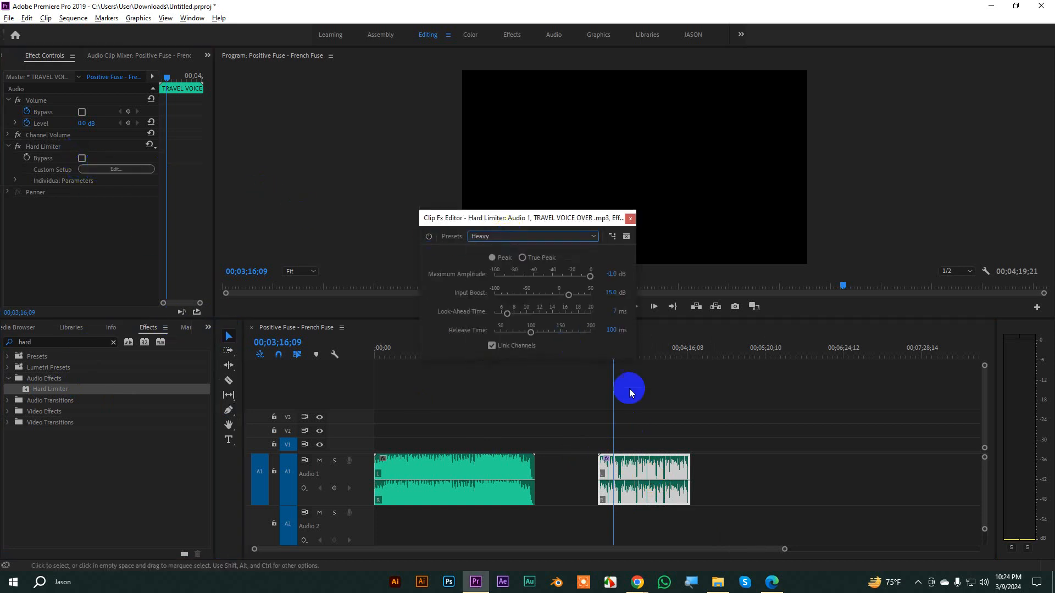
click(630, 218)
- Play the beginning of the voice-over clip to hear the Heavy limiting
click(601, 355)
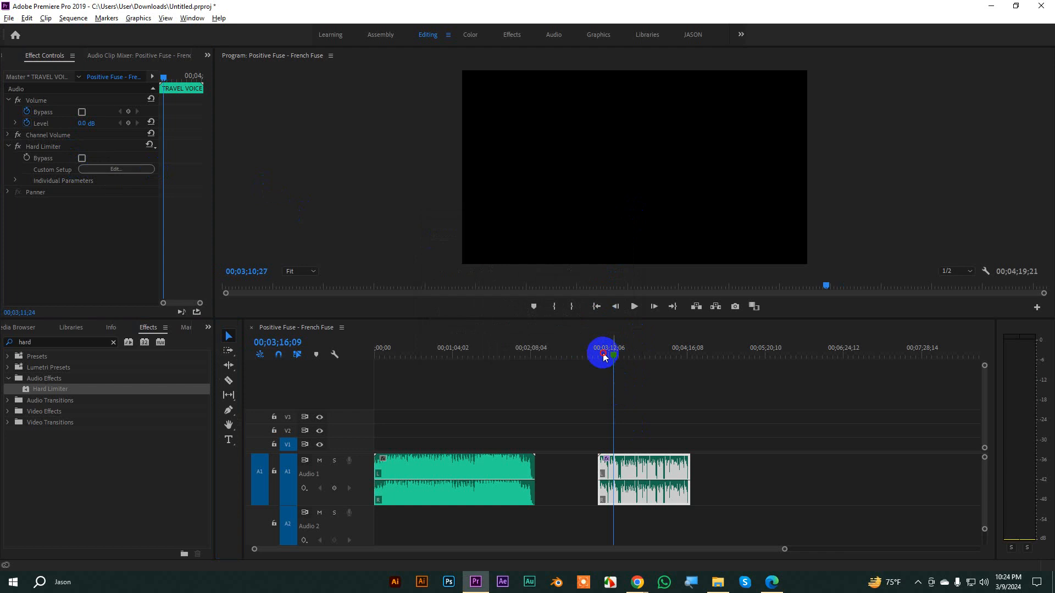
key(space)
click(741, 476)
click(662, 472)
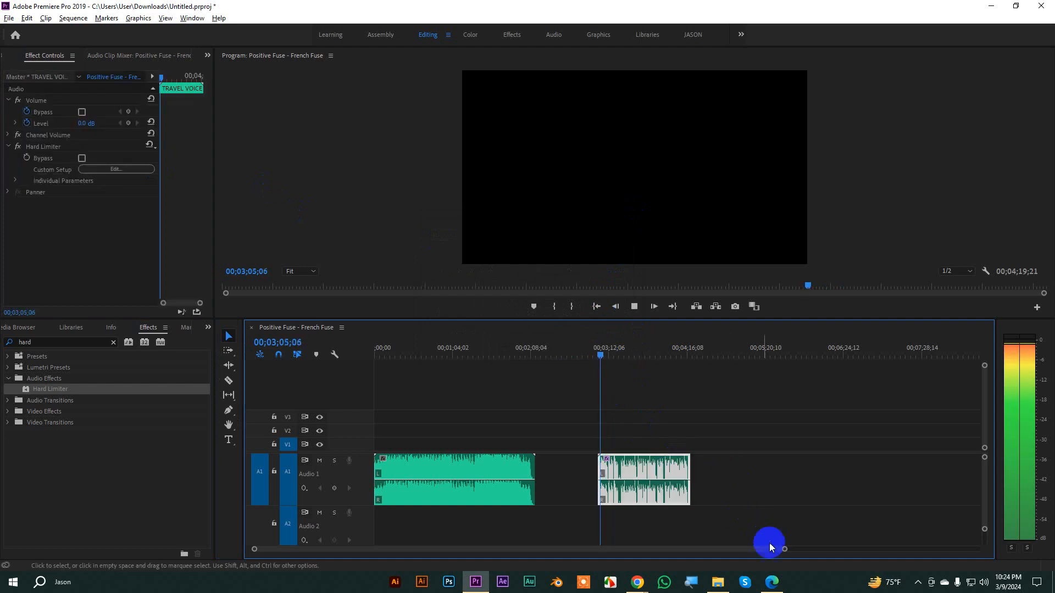
drag(783, 549, 665, 555)
key(space)
mouse_move(630, 556)
mouse_down()
mouse_move(607, 556)
mouse_move(625, 559)
mouse_up()
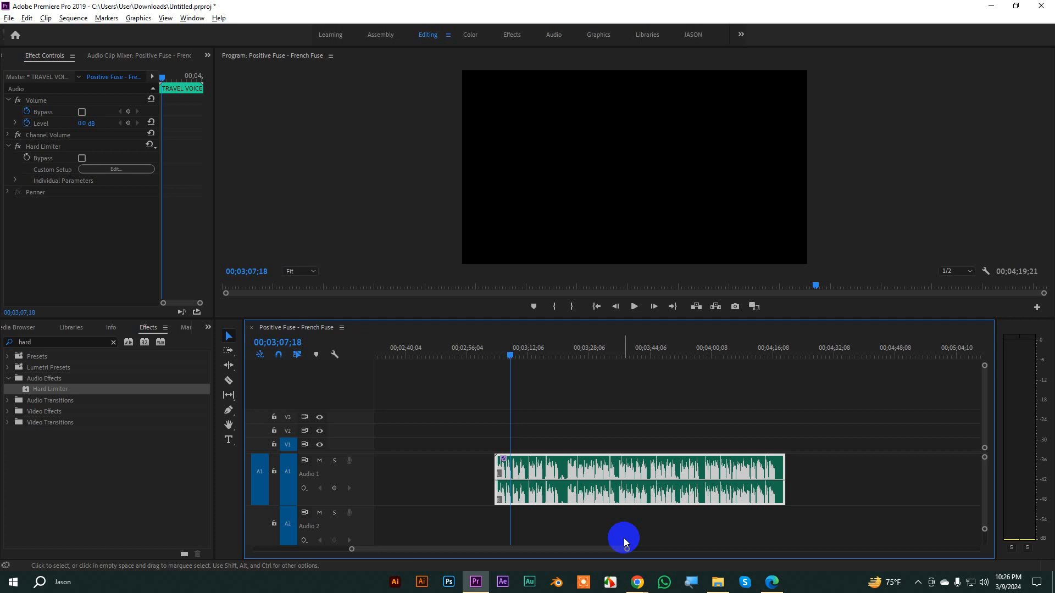
- Search the effects for "den" and apply the DeNoise audio effect to the voice-over clip
click(42, 339)
double_click(18, 341)
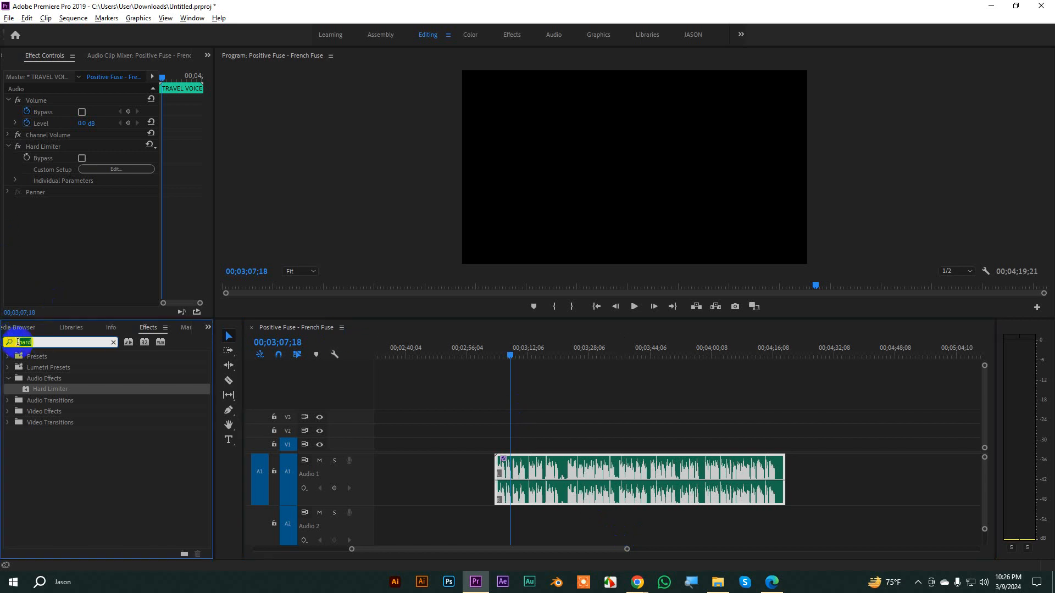
text(den)
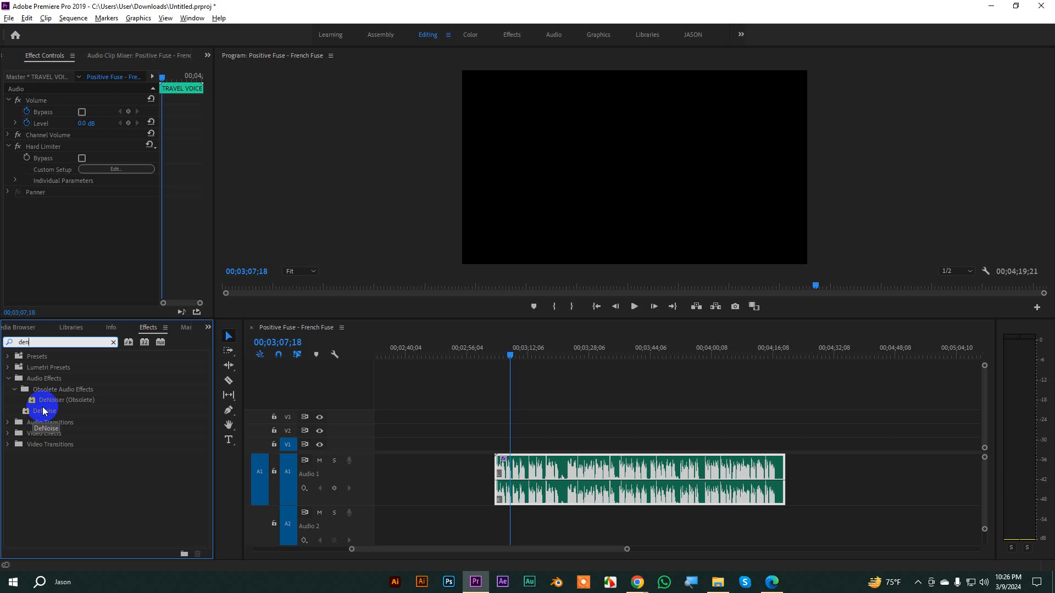
drag(44, 411, 549, 471)
click(553, 470)
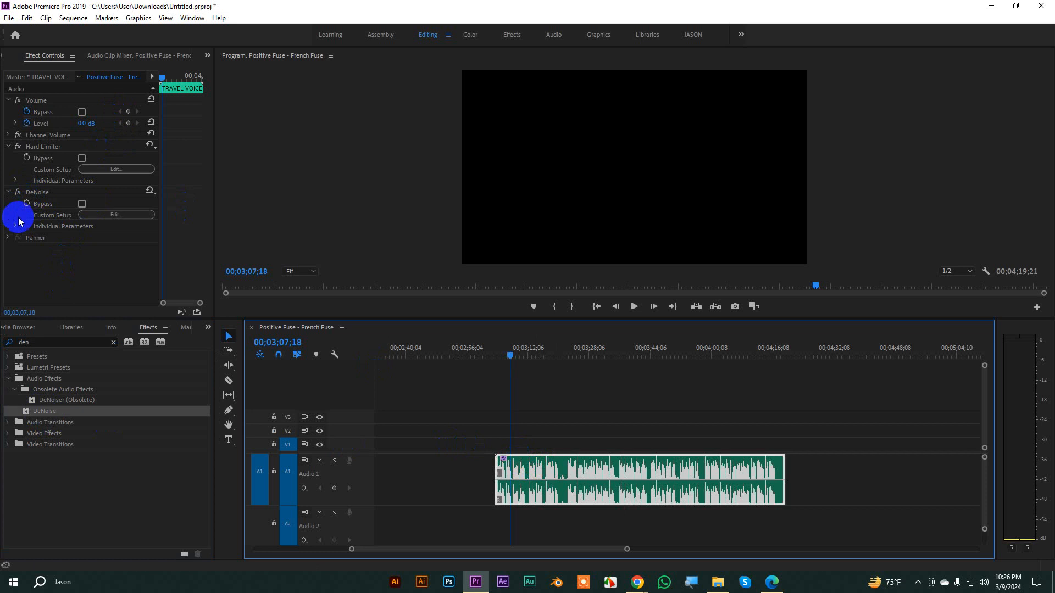
- Open the DeNoise editor, look over its presets, and play the start of the voice-over with the Default preset
click(110, 215)
drag(537, 198, 503, 135)
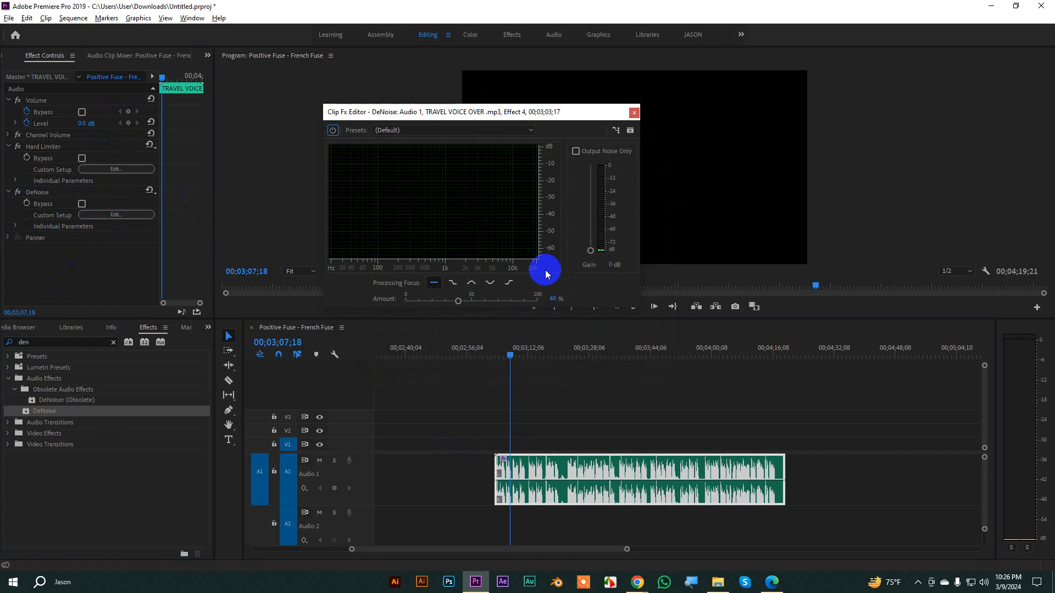
click(399, 132)
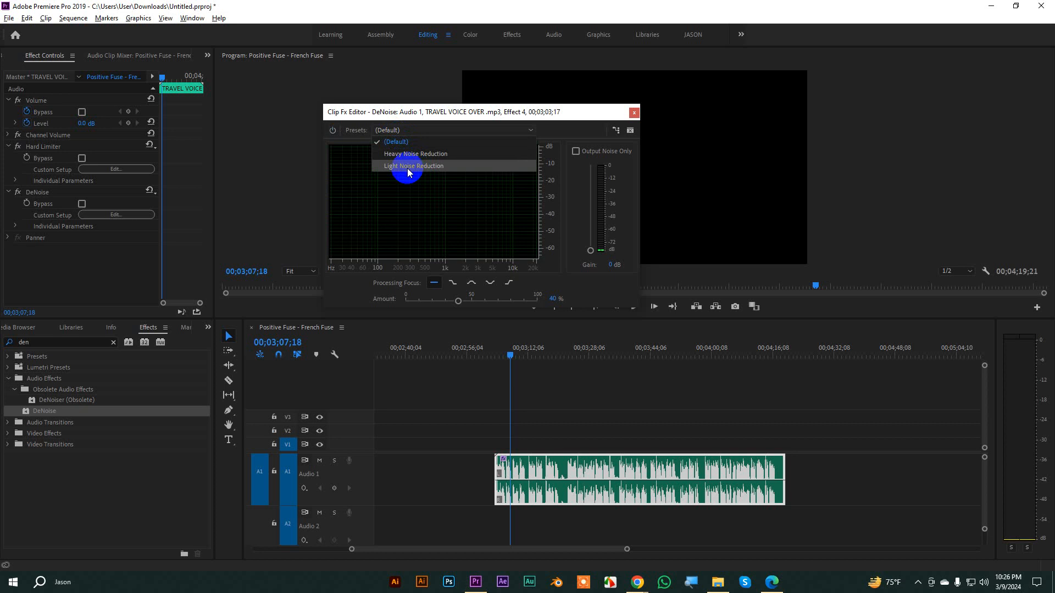
drag(564, 112, 508, 98)
click(500, 357)
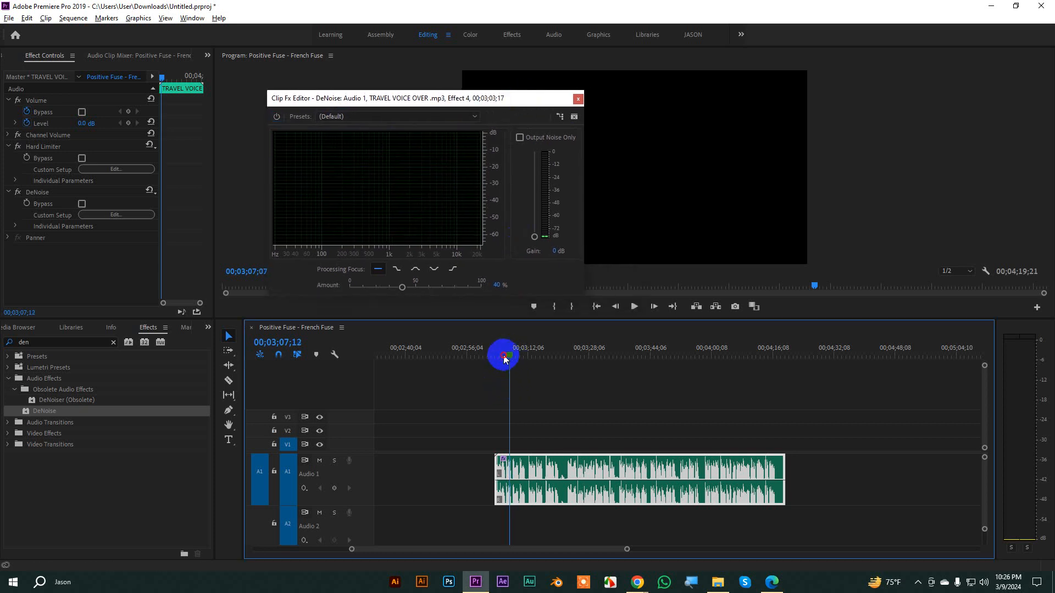
key(space)
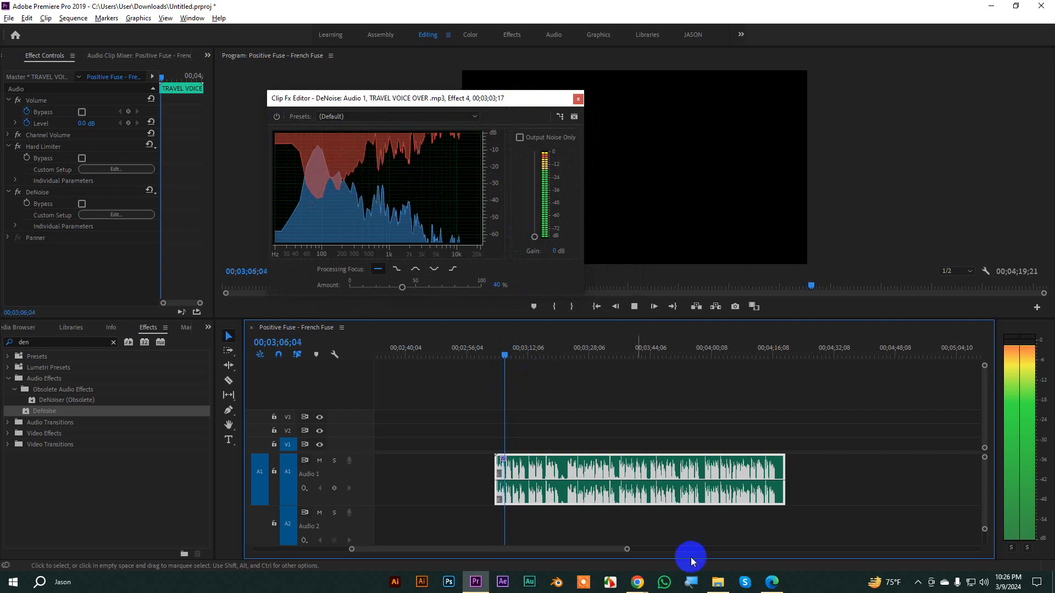
drag(630, 551, 699, 548)
key(space)
- Set DeNoise to the Heavy Noise Reduction preset and play the voice-over from its start
click(353, 116)
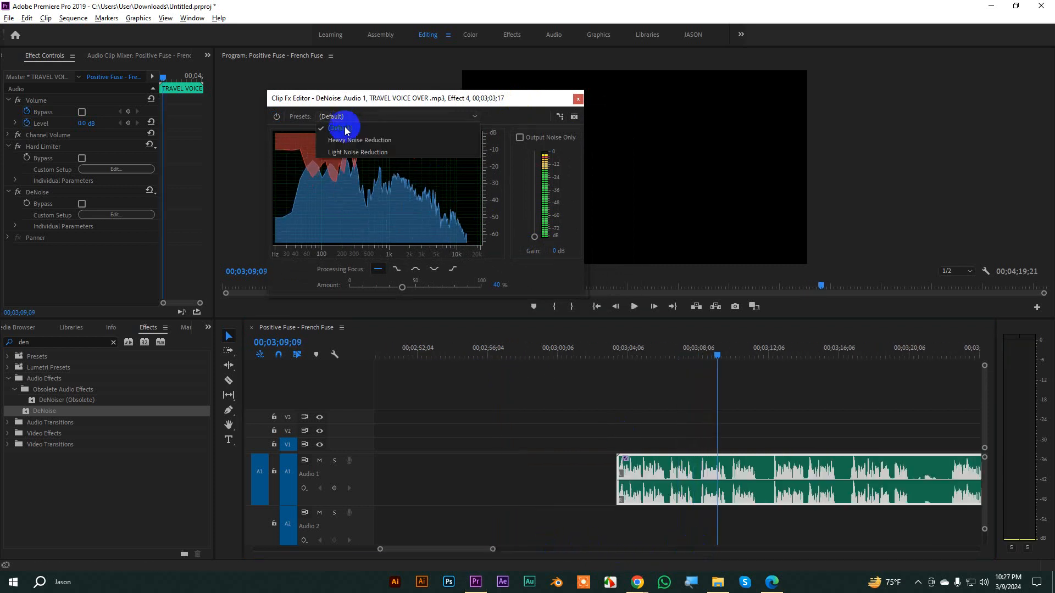
click(340, 144)
key(space)
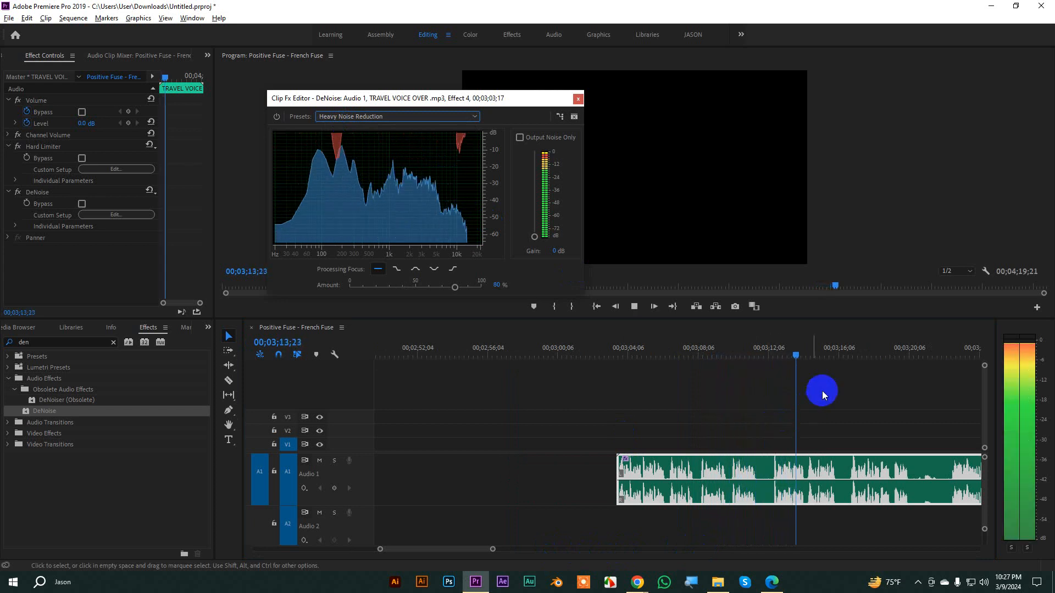
drag(809, 353, 620, 387)
key(space)
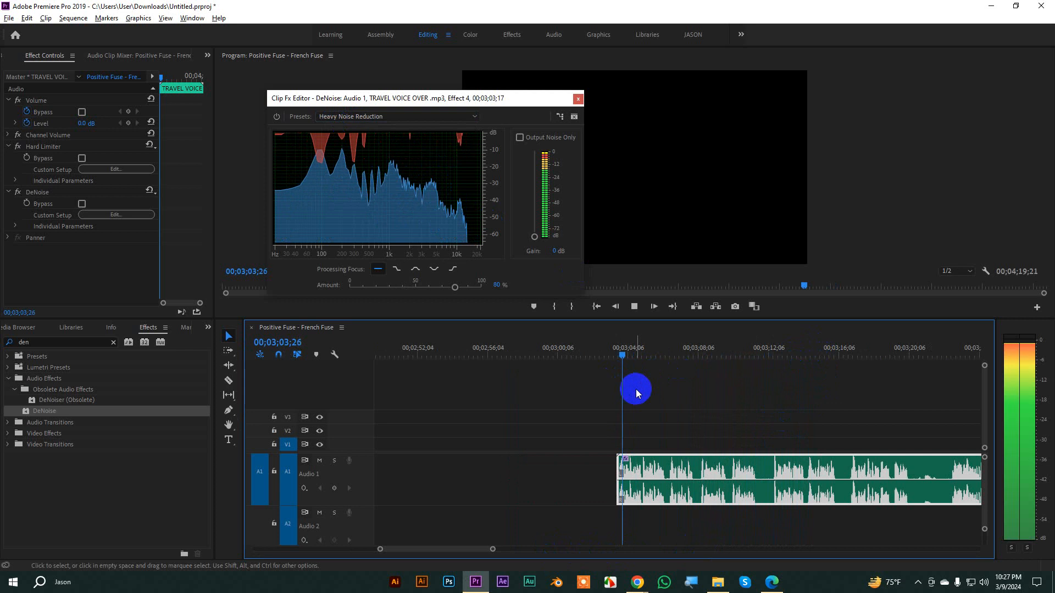
key(space)
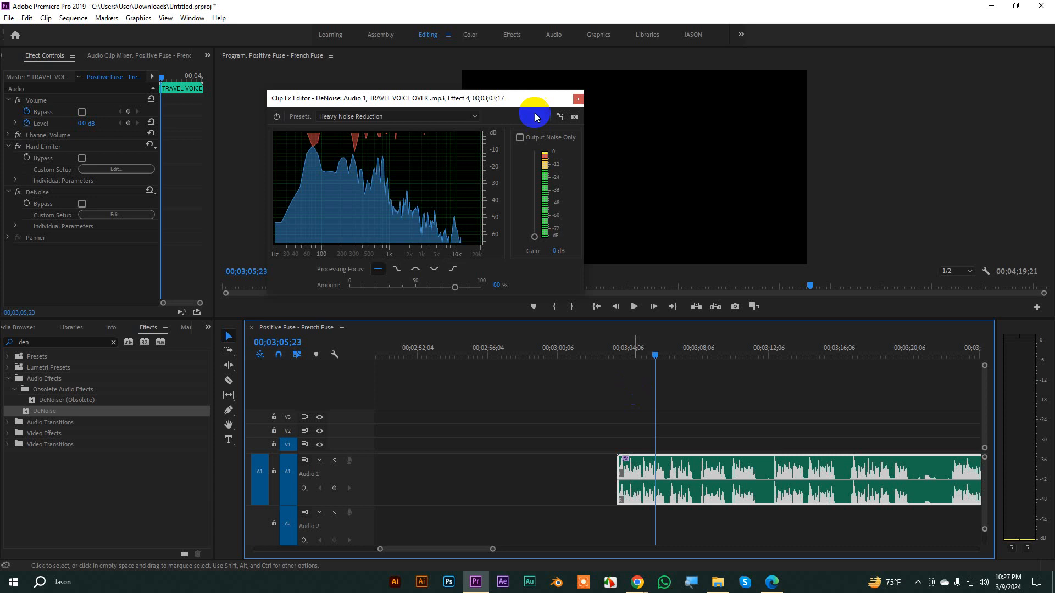
- Try the Light Noise Reduction preset, return DeNoise to the Default preset, and set its Amount to 30%
click(364, 117)
click(362, 152)
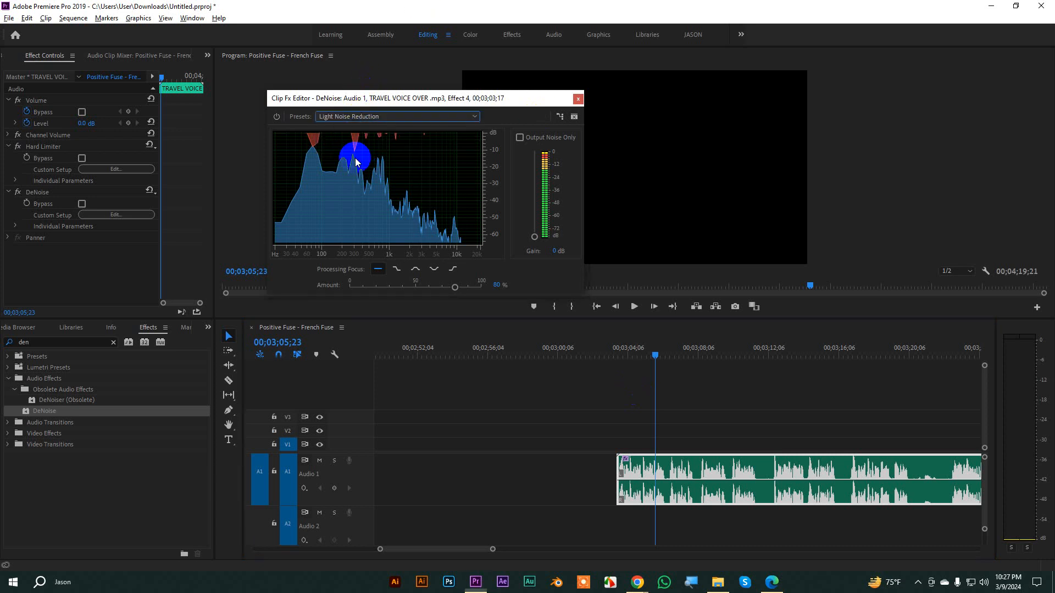
click(345, 116)
click(347, 129)
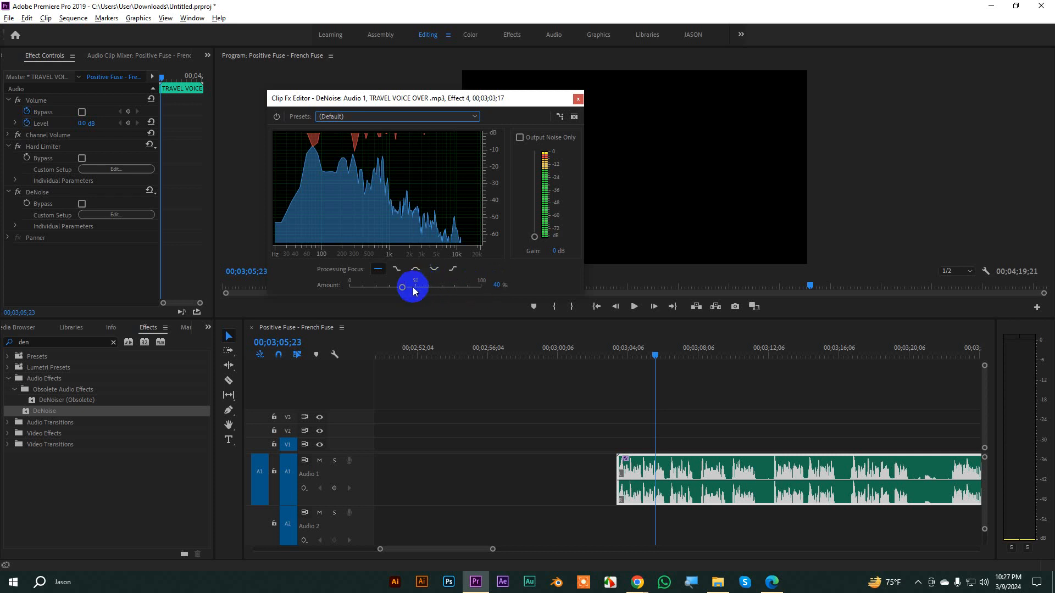
click(494, 285)
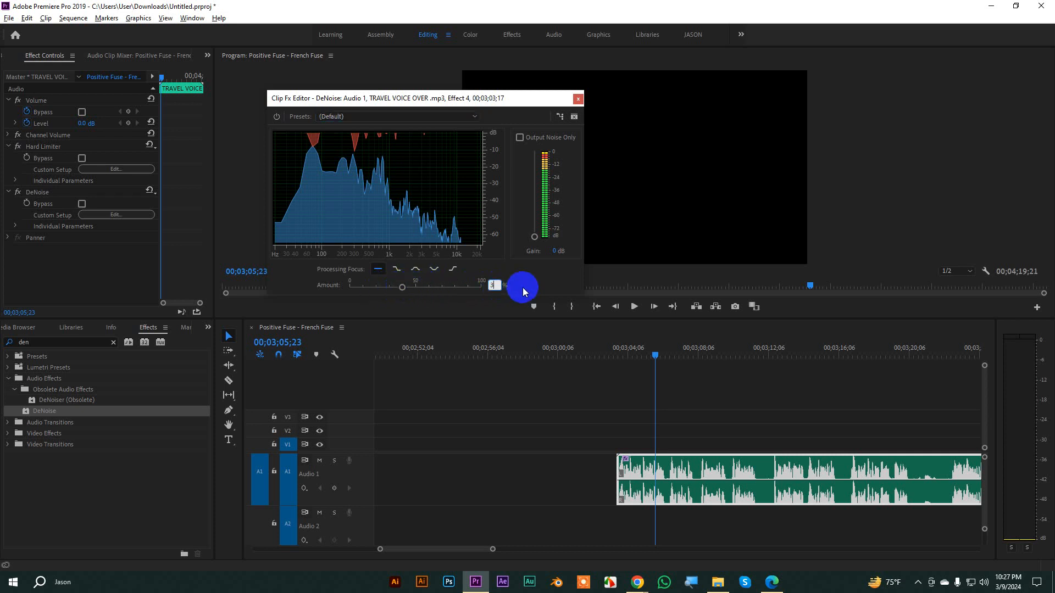
text(30)
key(Return)
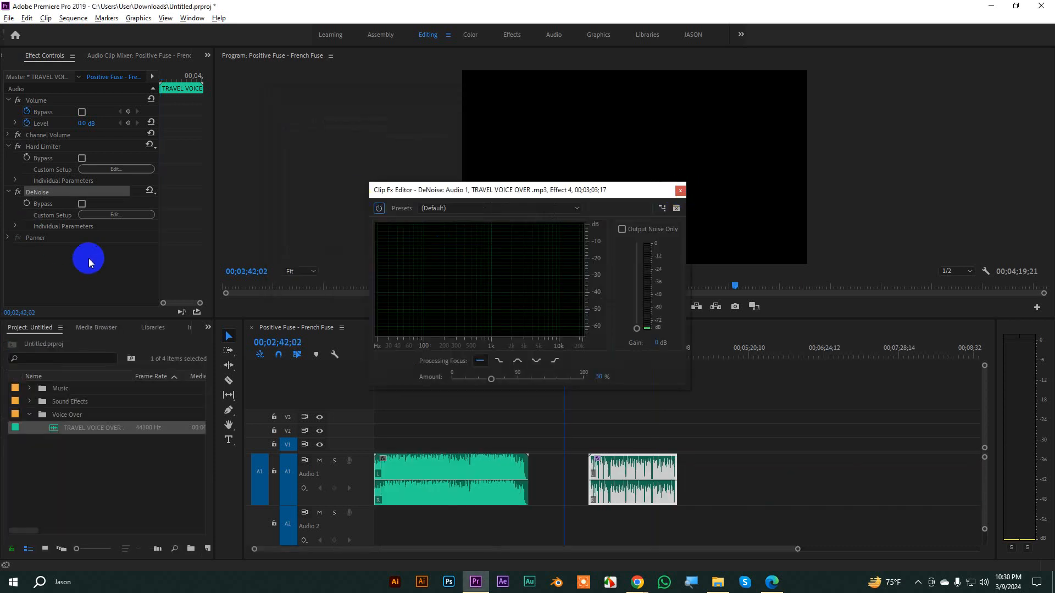
- Close the DeNoise editor and remove the DeNoise and Hard Limiter effects from the voice-over clip
click(680, 190)
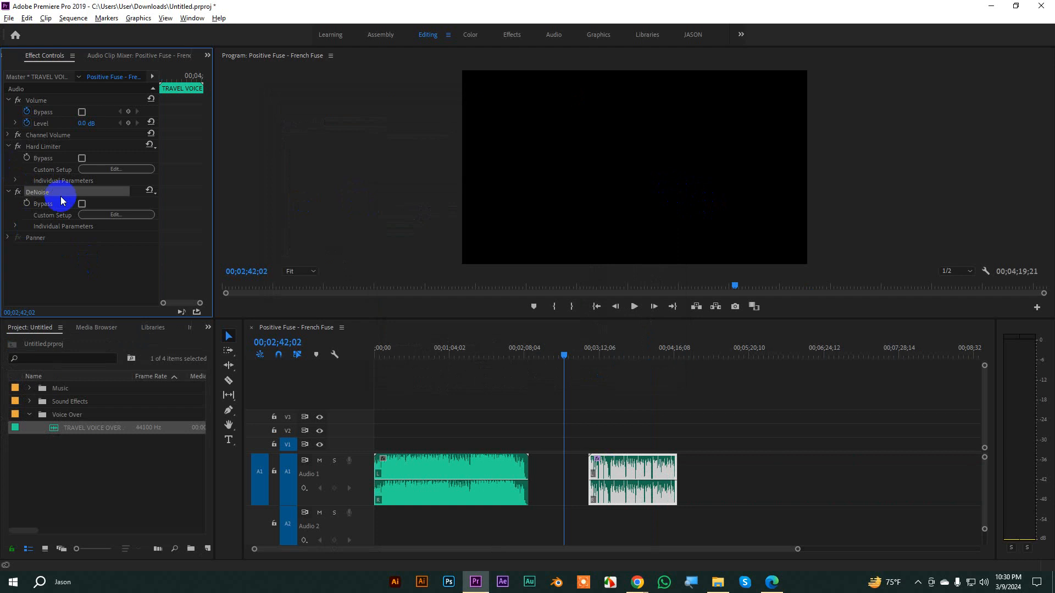
key(Delete)
click(42, 146)
key(Delete)
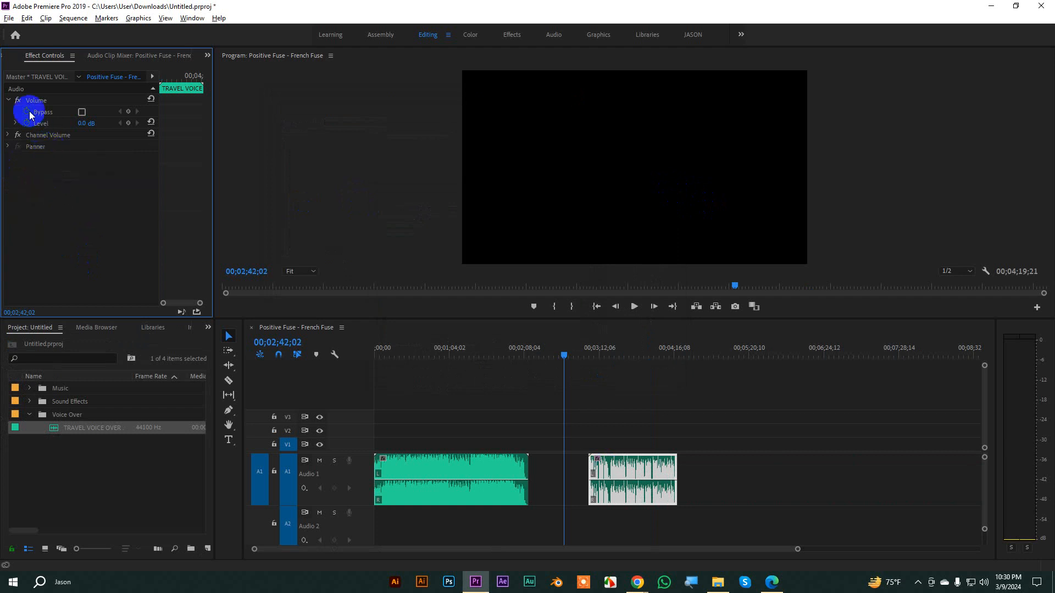
click(12, 101)
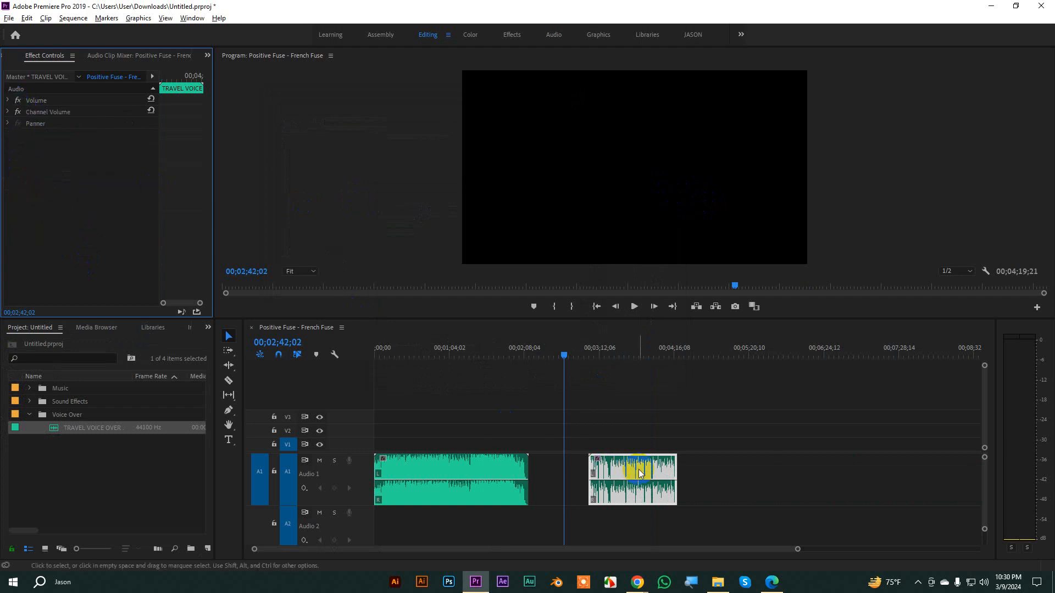
- Move the voice-over clip to end at 00;05;48;28 and the music clip to start at about 00;02;12, returning the playhead to the sequence start
click(625, 478)
drag(612, 473, 717, 470)
drag(459, 477, 604, 470)
key(Home)
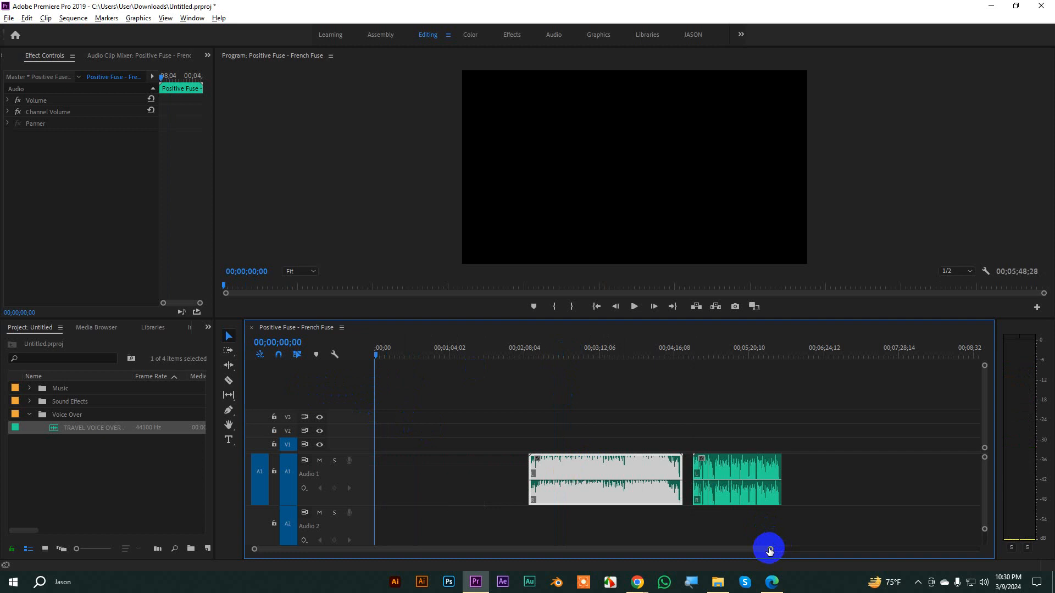
mouse_move(769, 549)
mouse_down()
mouse_move(570, 552)
mouse_move(753, 538)
mouse_up()
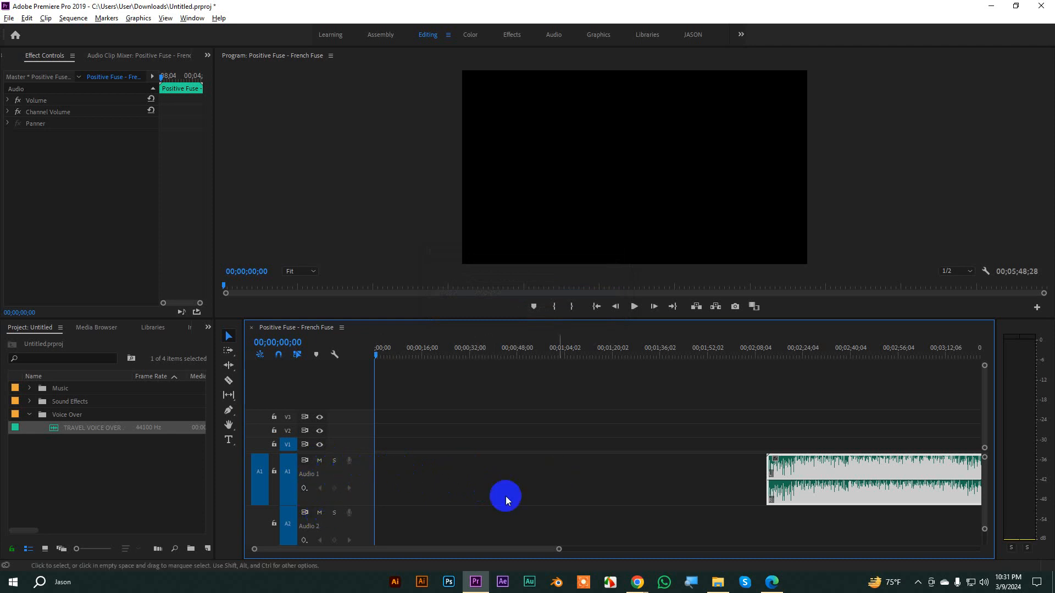
drag(559, 549, 808, 543)
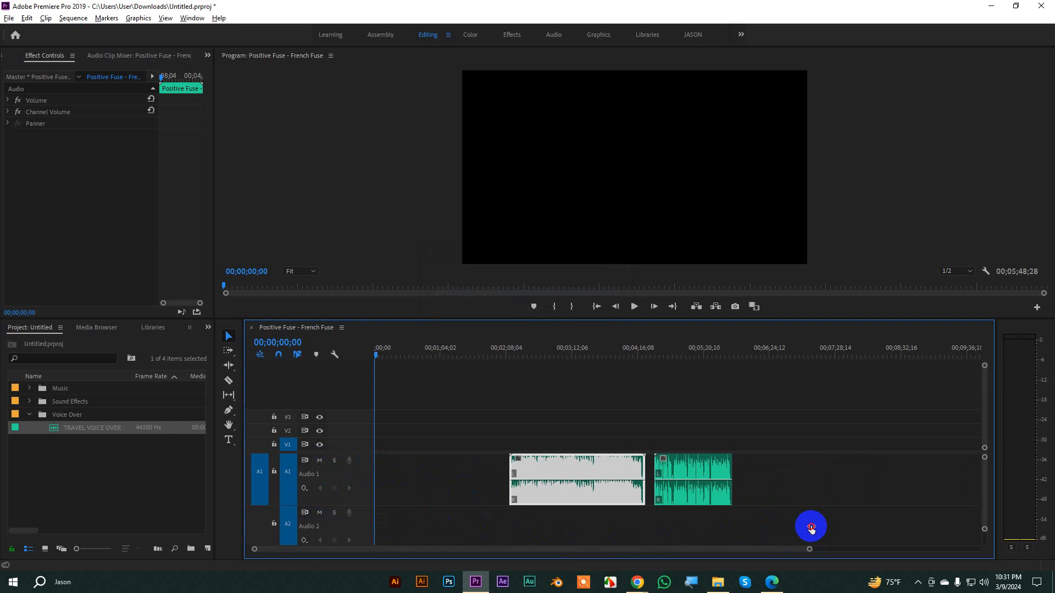
click(485, 520)
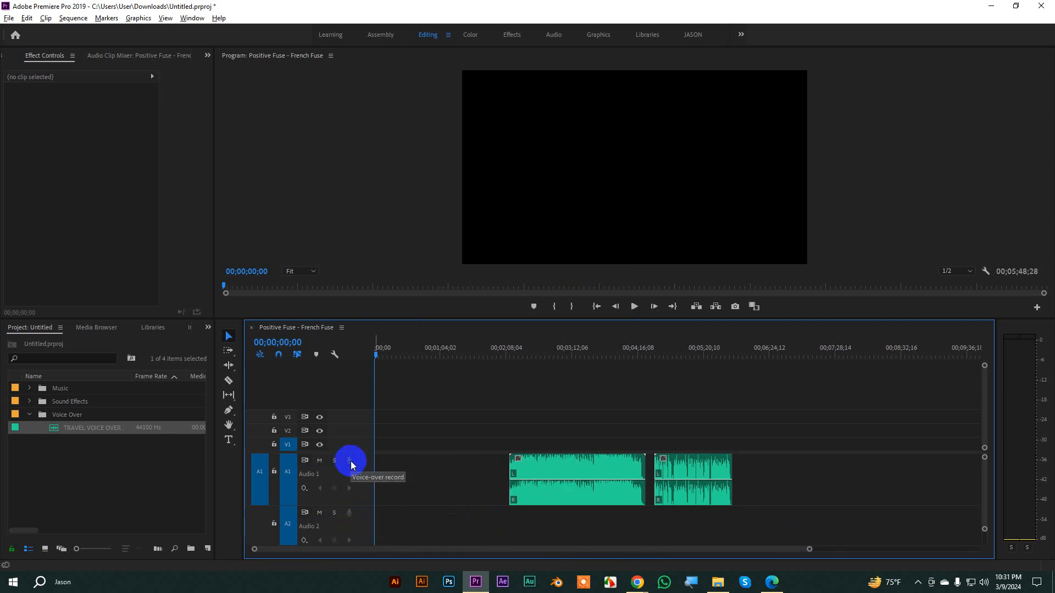
click(589, 469)
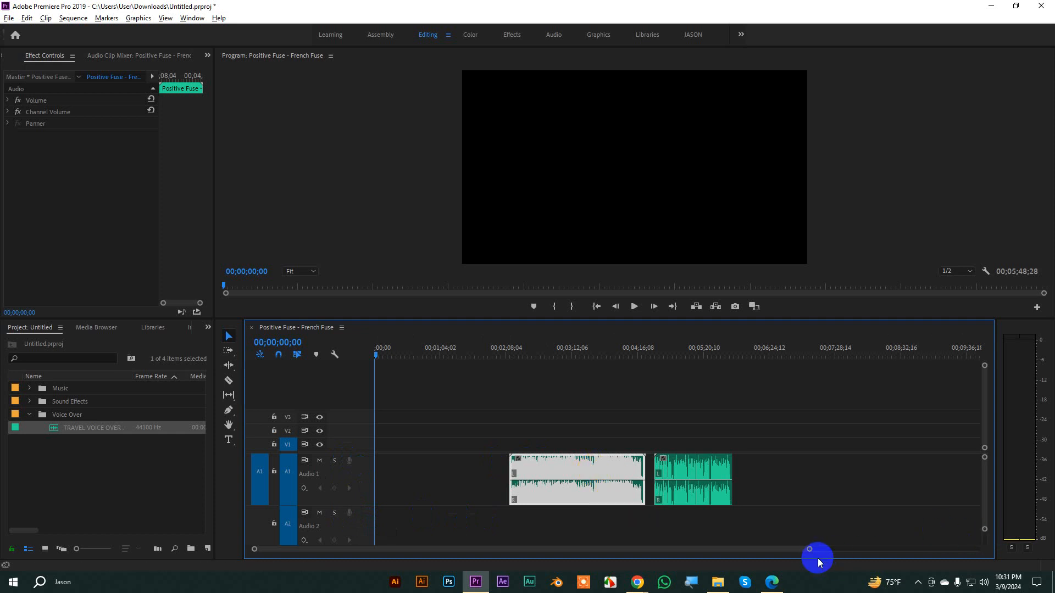
drag(808, 552, 989, 530)
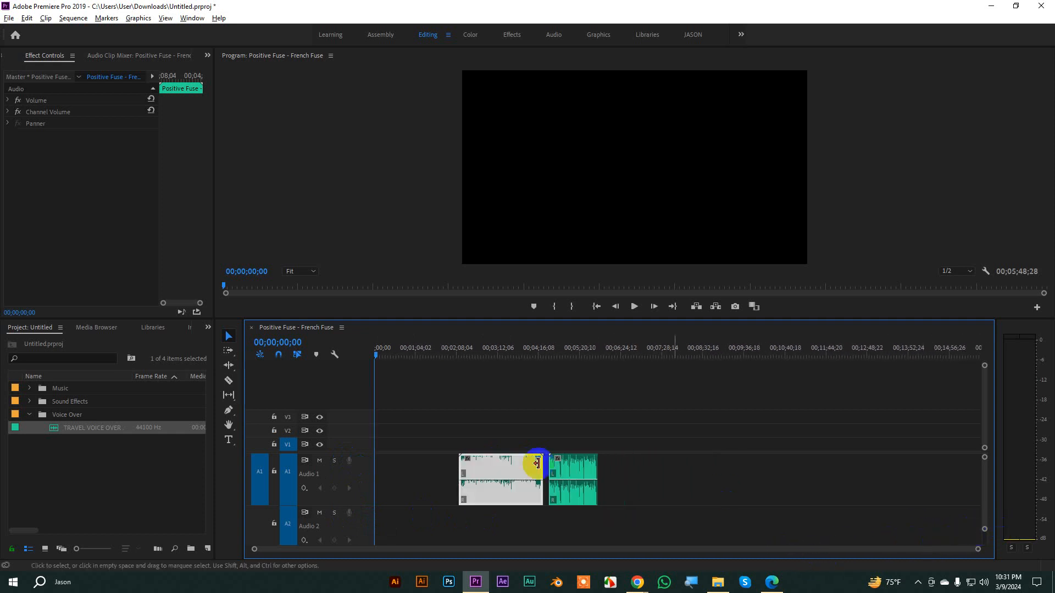
click(587, 476)
click(681, 480)
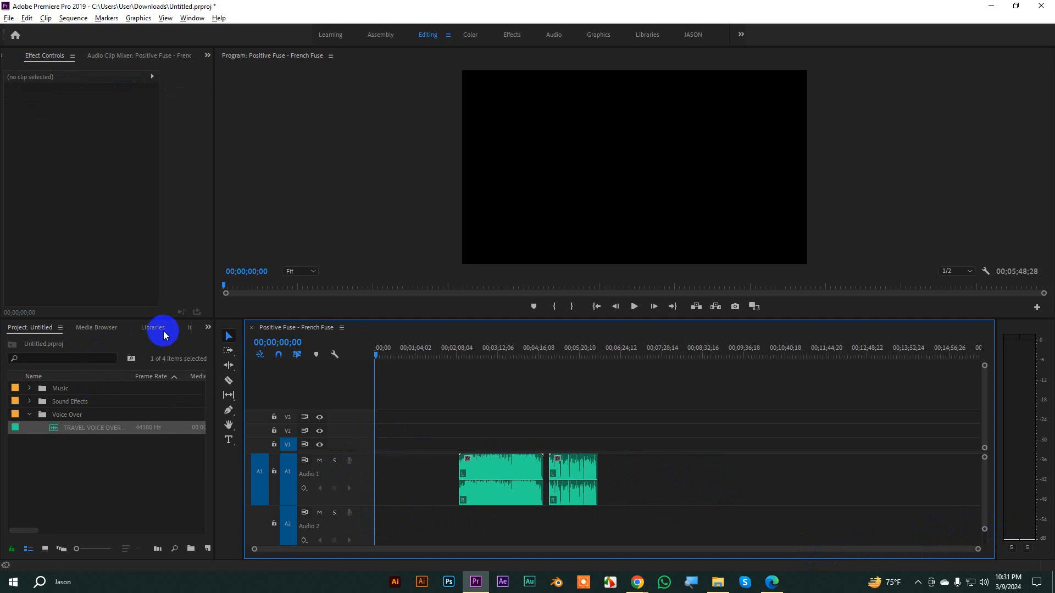
- Switch to File Explorer and open the Mixed folder inside Course Material > Footage on drive D
click(717, 582)
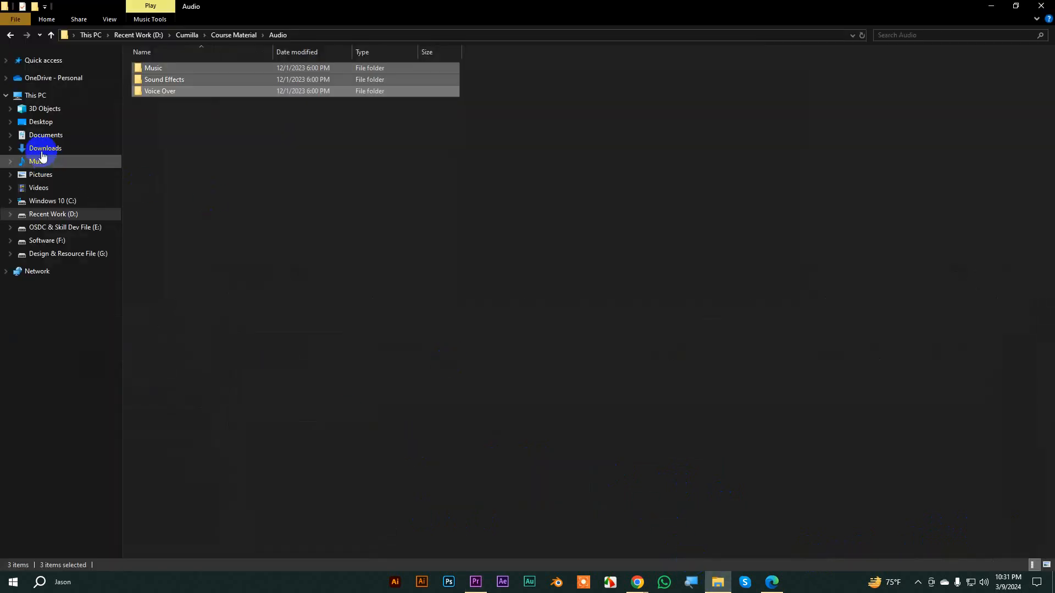
click(23, 150)
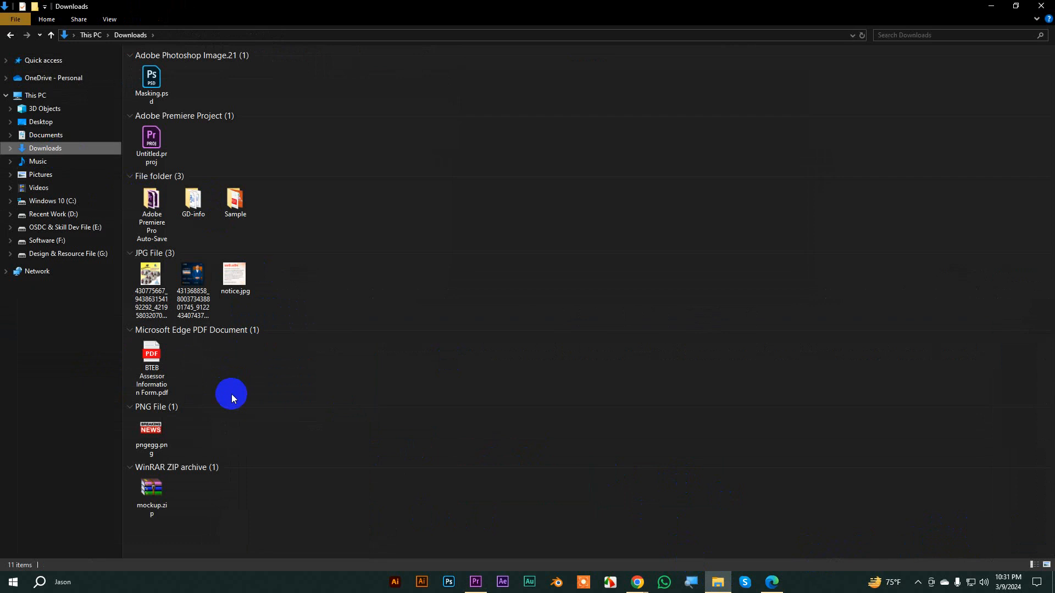
click(10, 35)
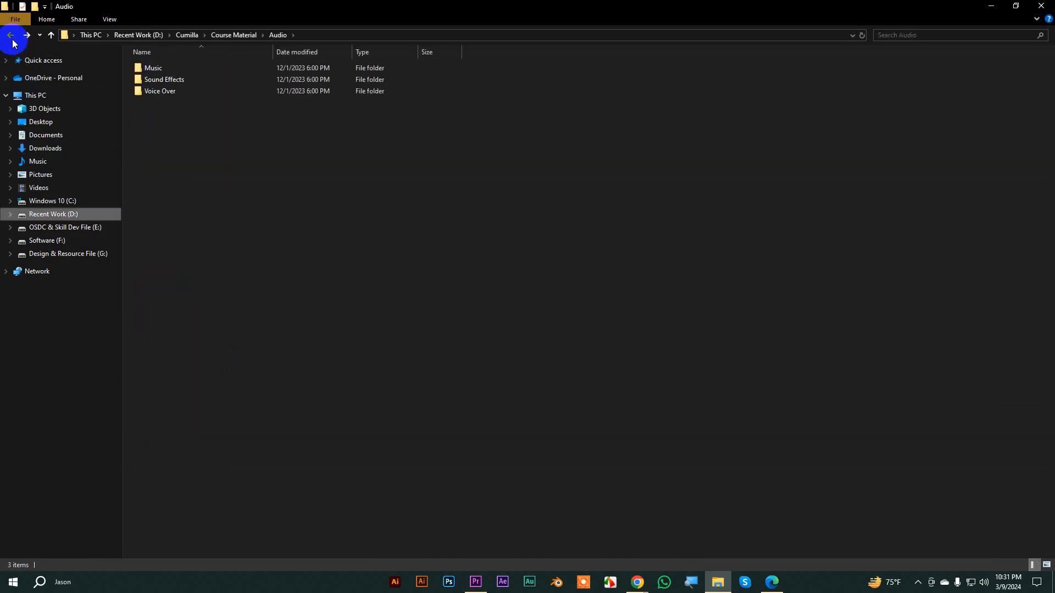
click(11, 35)
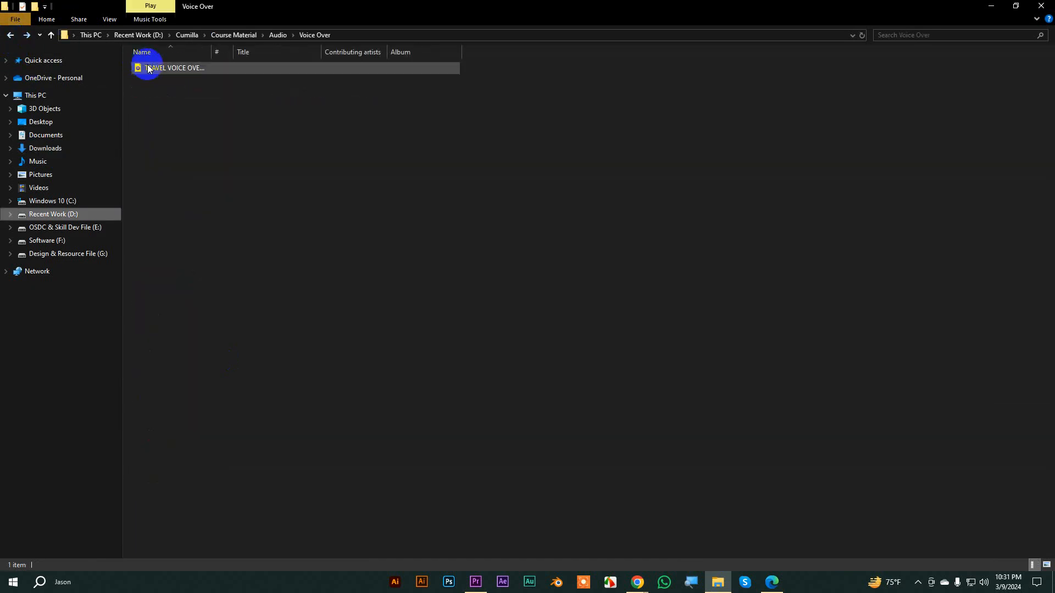
click(10, 35)
click(10, 34)
click(11, 35)
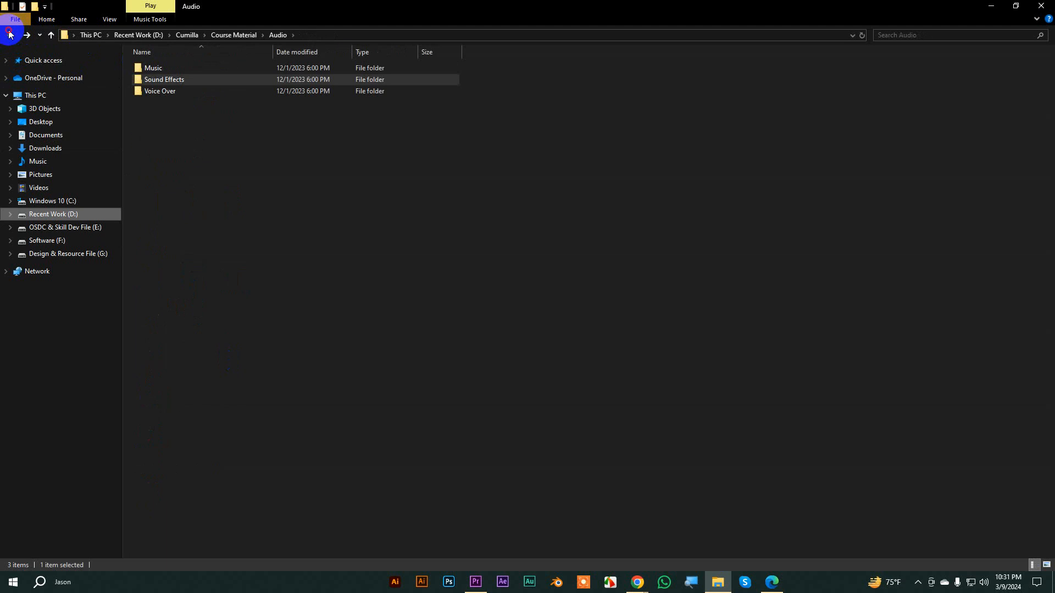
click(10, 35)
click(51, 36)
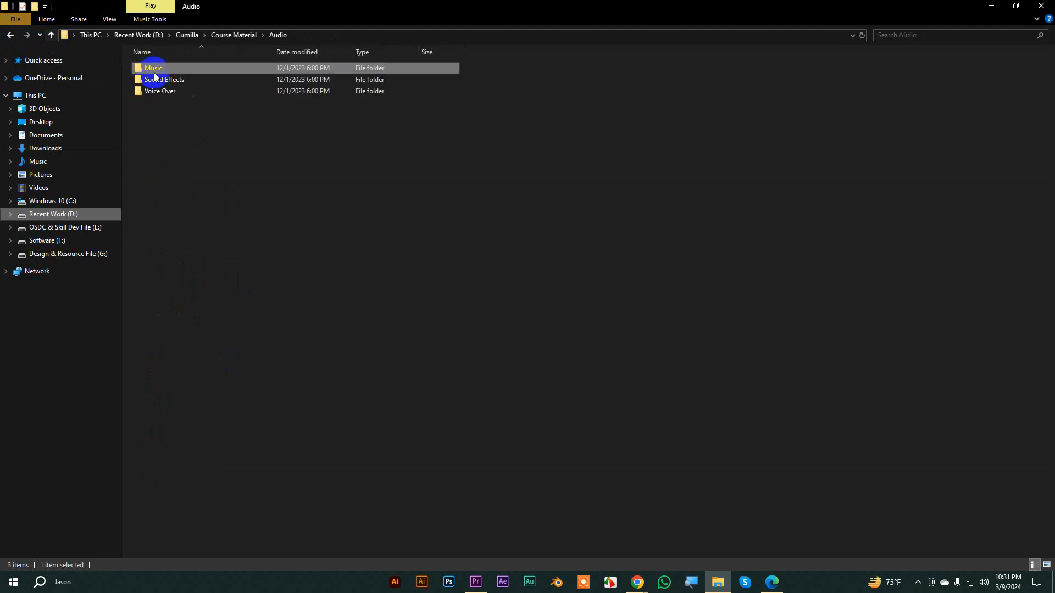
click(51, 35)
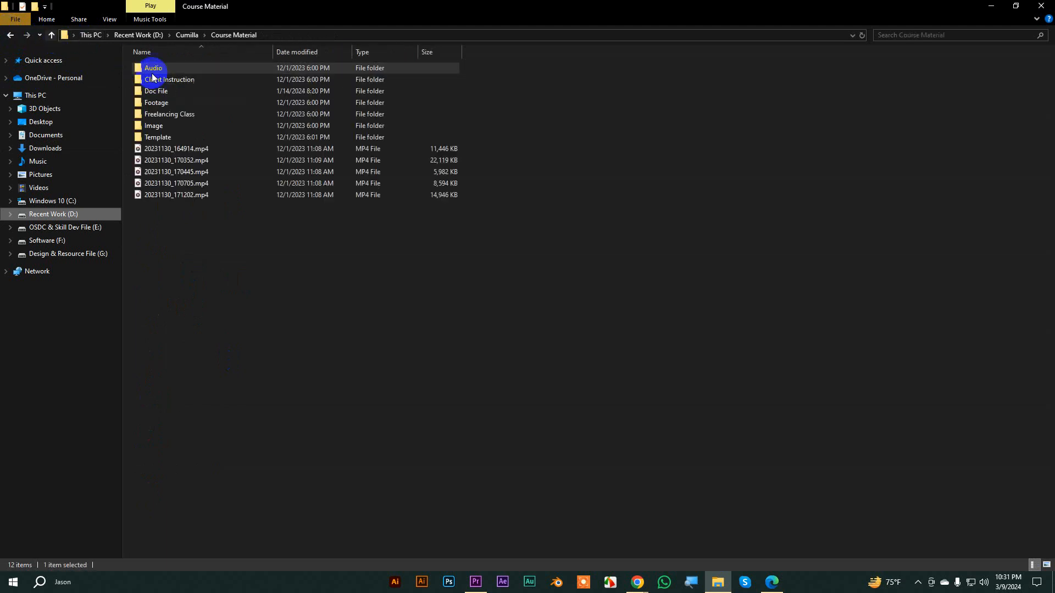
double_click(158, 104)
double_click(223, 98)
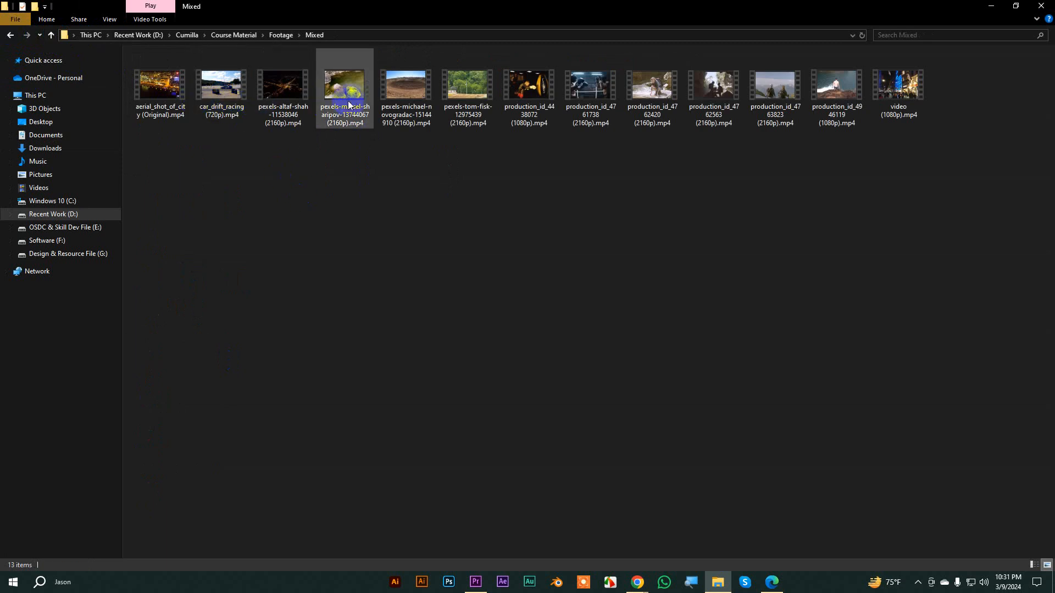
drag(407, 91, 100, 476)
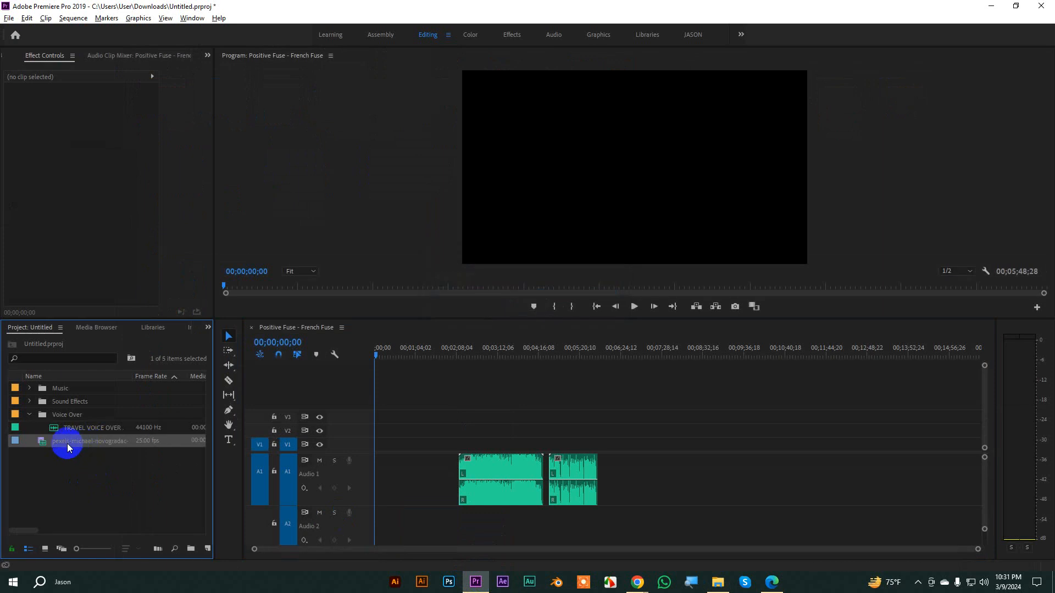
drag(77, 444, 367, 465)
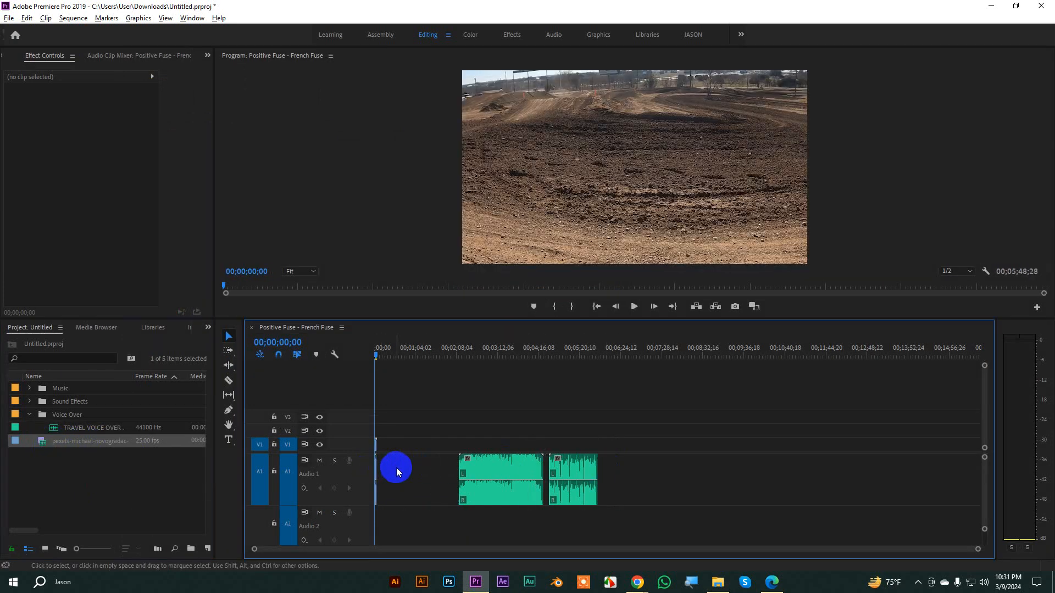
key(equal)
key(equal)
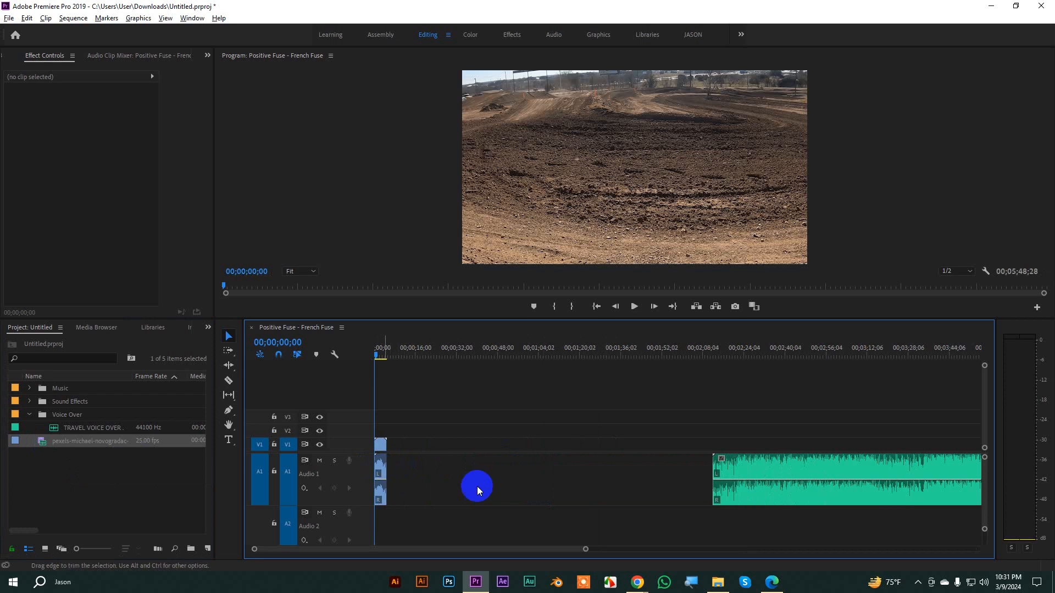
- Delete only the audio part of the dirt-track video clip, keeping its picture on V1
click(383, 469)
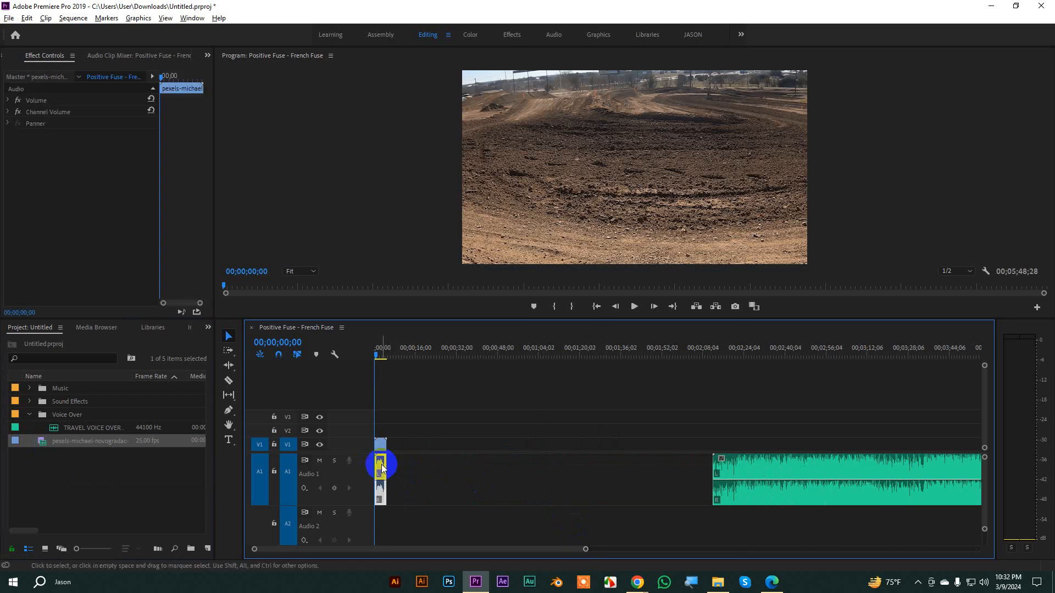
key(Delete)
click(439, 475)
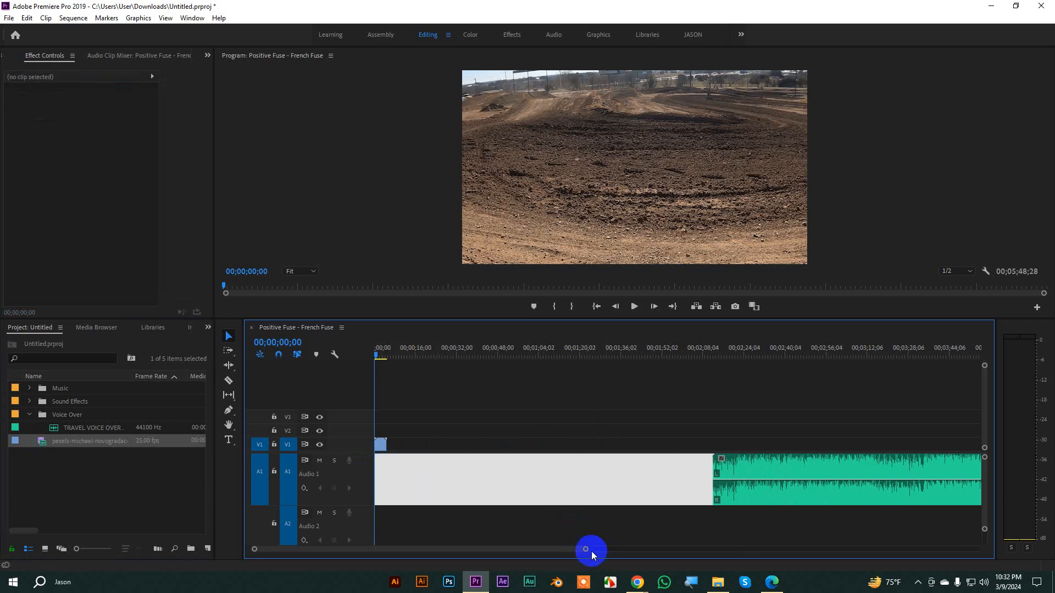
- Delete the music and voice-over clips from the Audio 1 track
drag(626, 550, 498, 432)
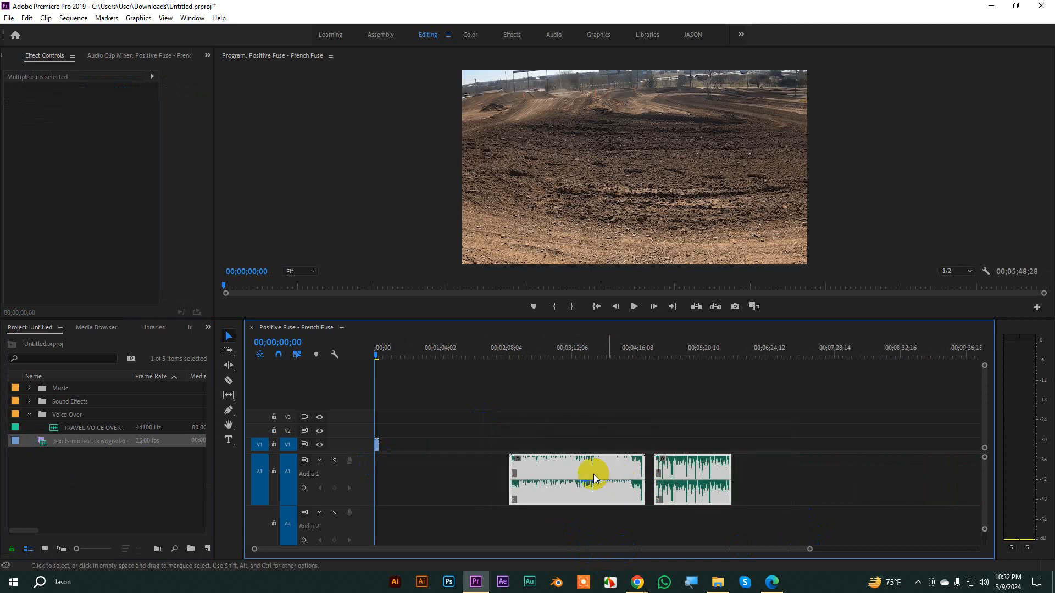
drag(578, 472, 732, 470)
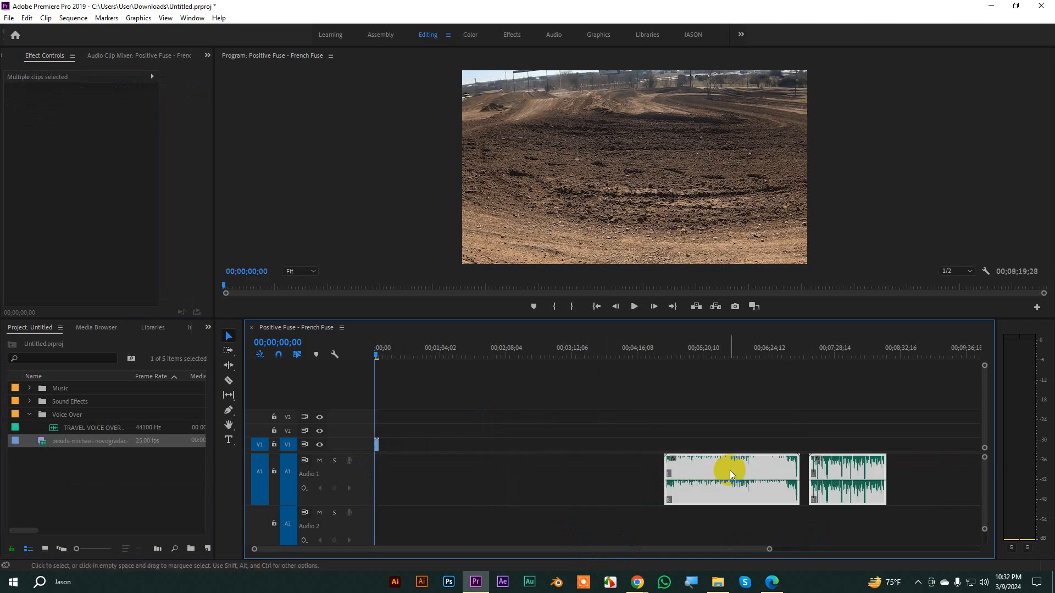
key(Delete)
- Reduce the Audio 1 track to its minimum height
drag(768, 549, 351, 460)
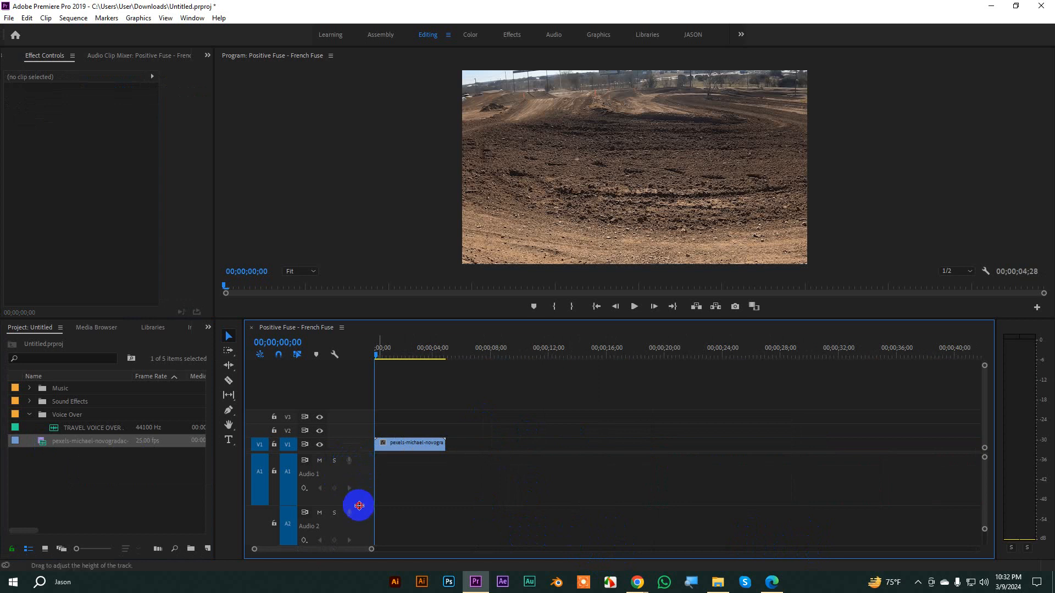
drag(357, 504, 356, 470)
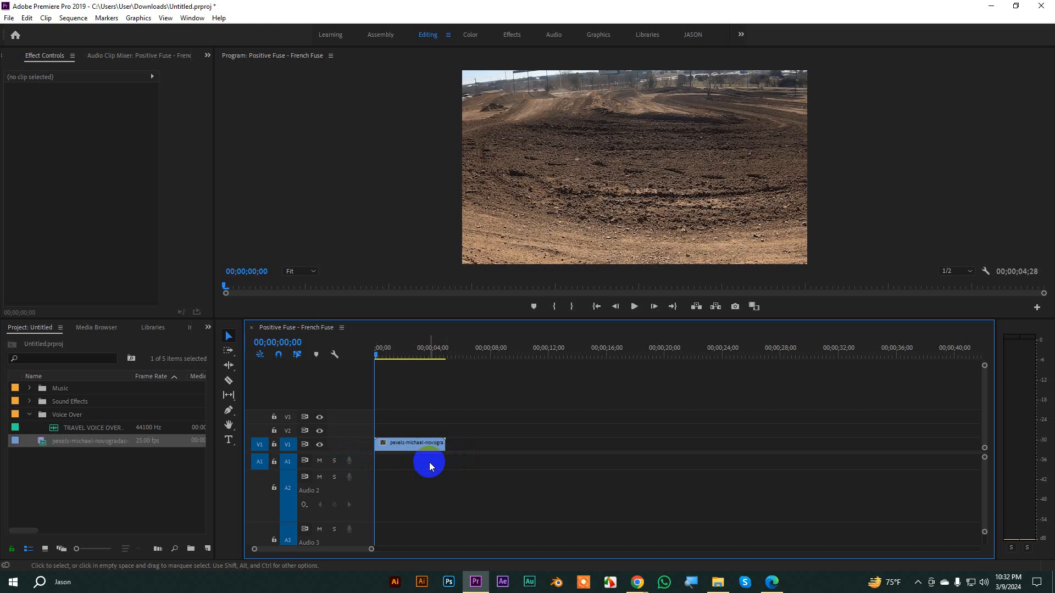
mouse_move(371, 549)
mouse_down()
mouse_move(311, 549)
mouse_move(365, 558)
mouse_up()
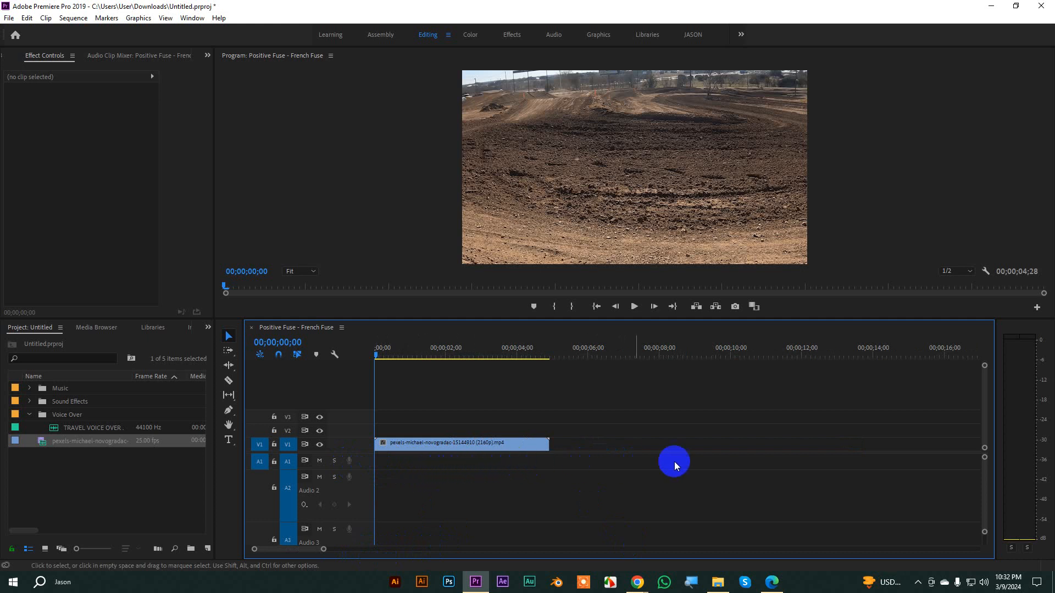
drag(323, 549, 406, 548)
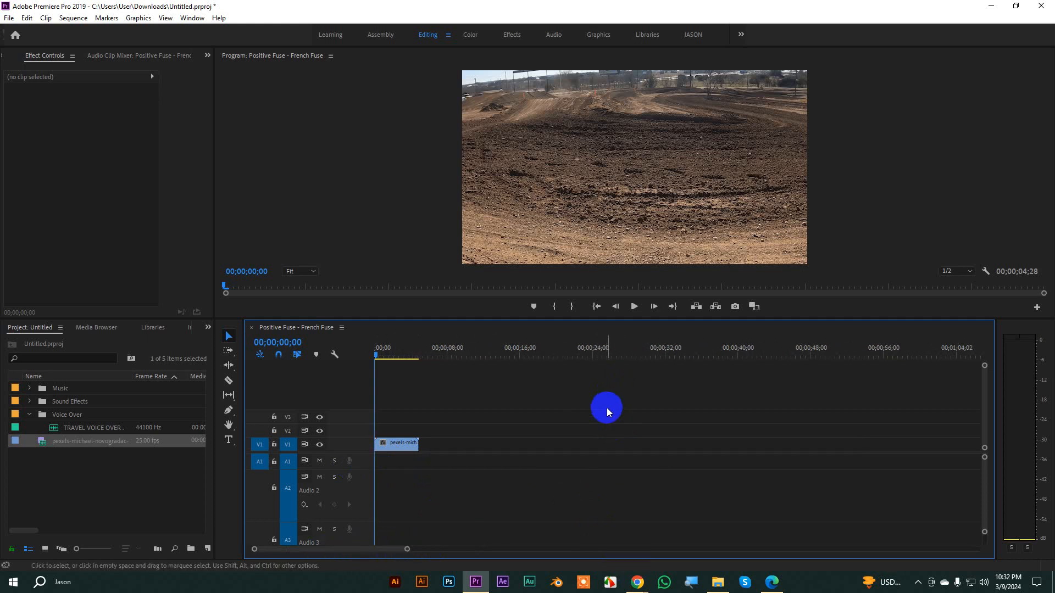
- Switch to Chrome and search Google for "online text to voice"
click(636, 581)
click(579, 546)
click(160, 11)
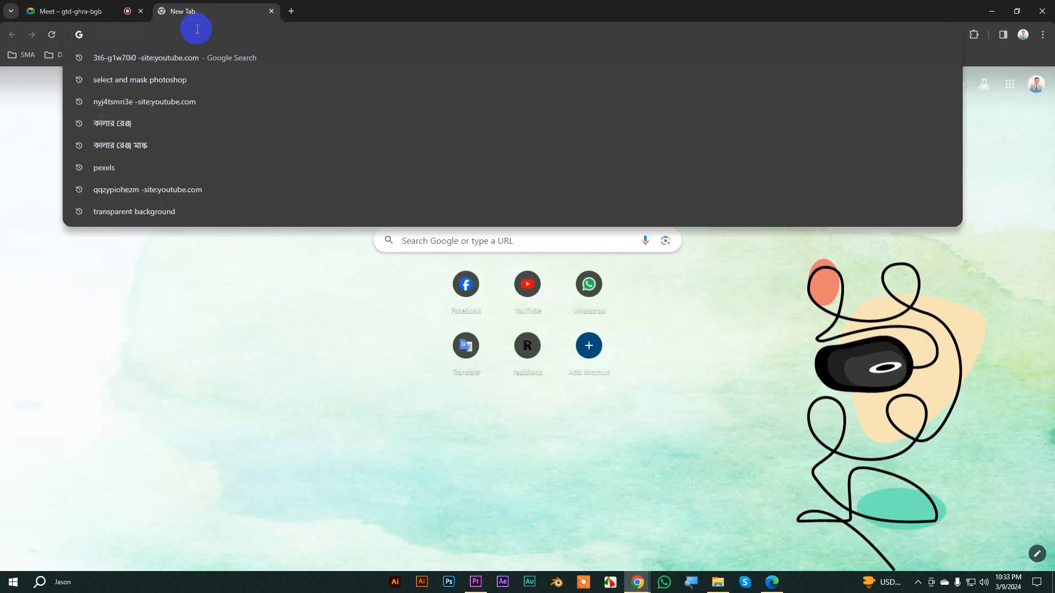
text(online )
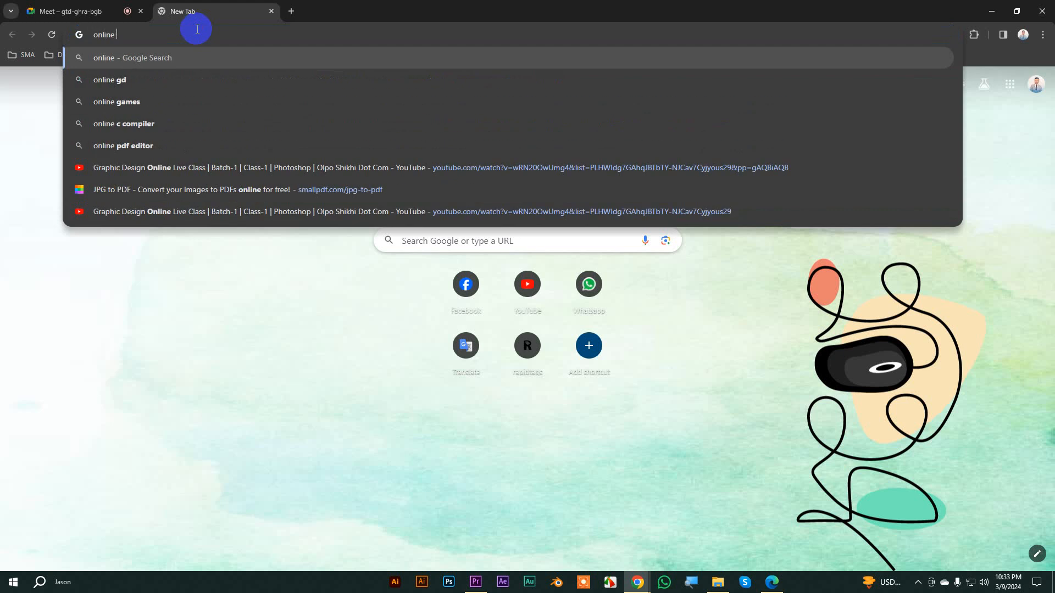
text(vte)
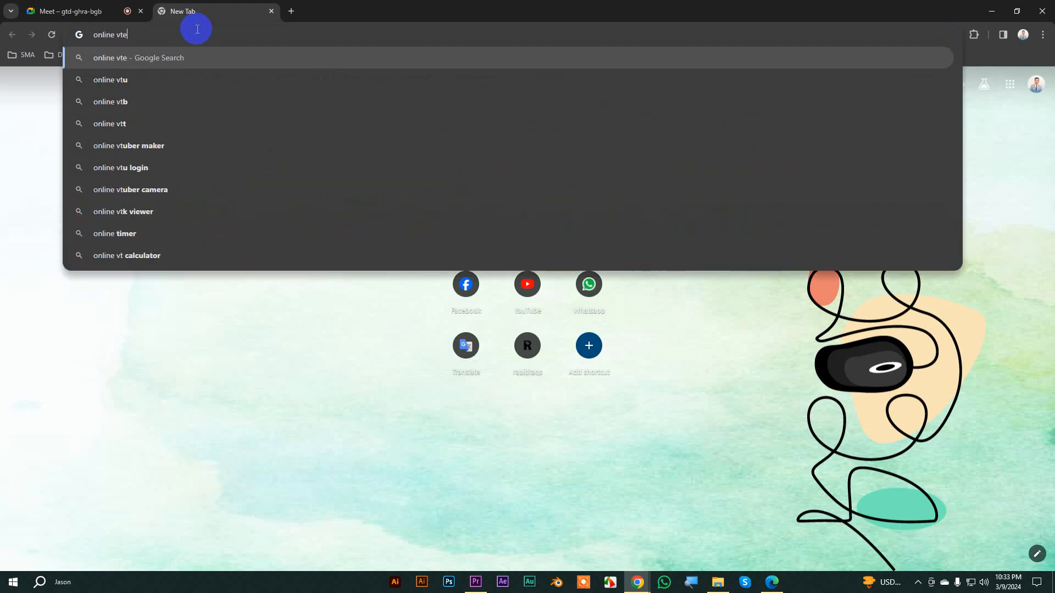
text(xt t)
text(voice)
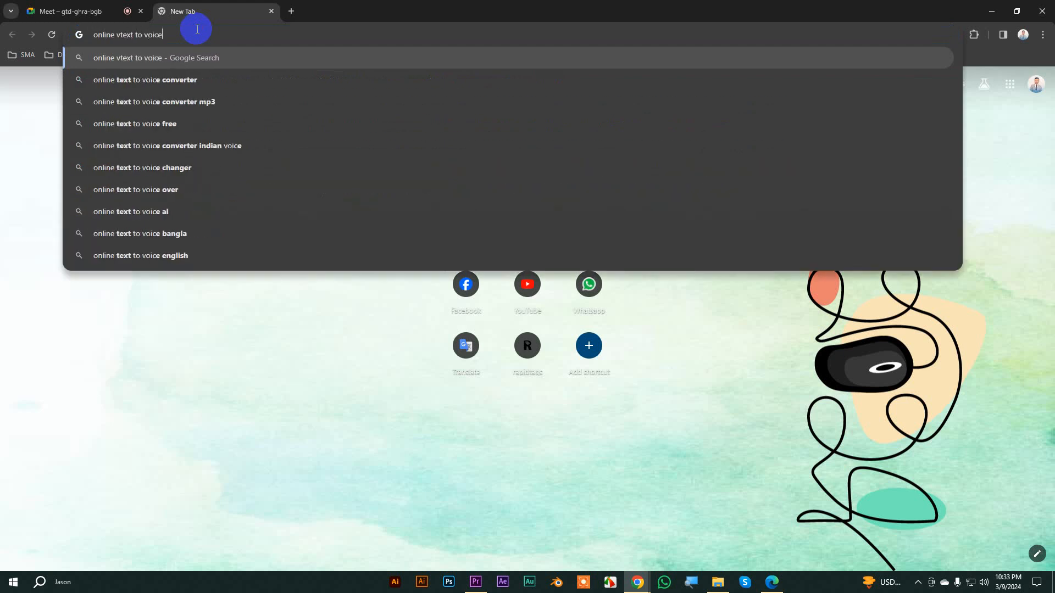
key(Return)
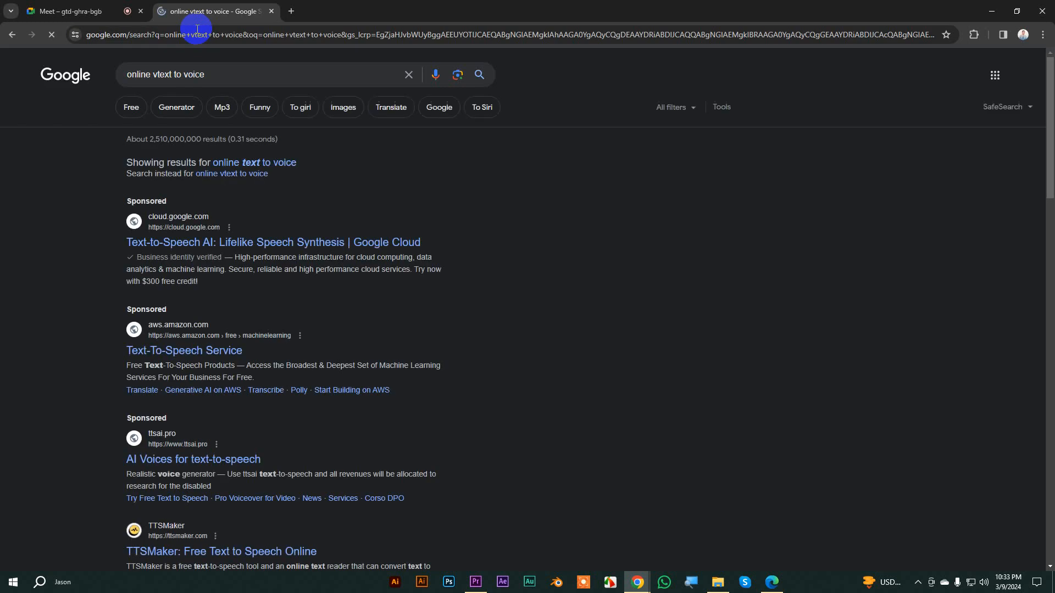
click(271, 162)
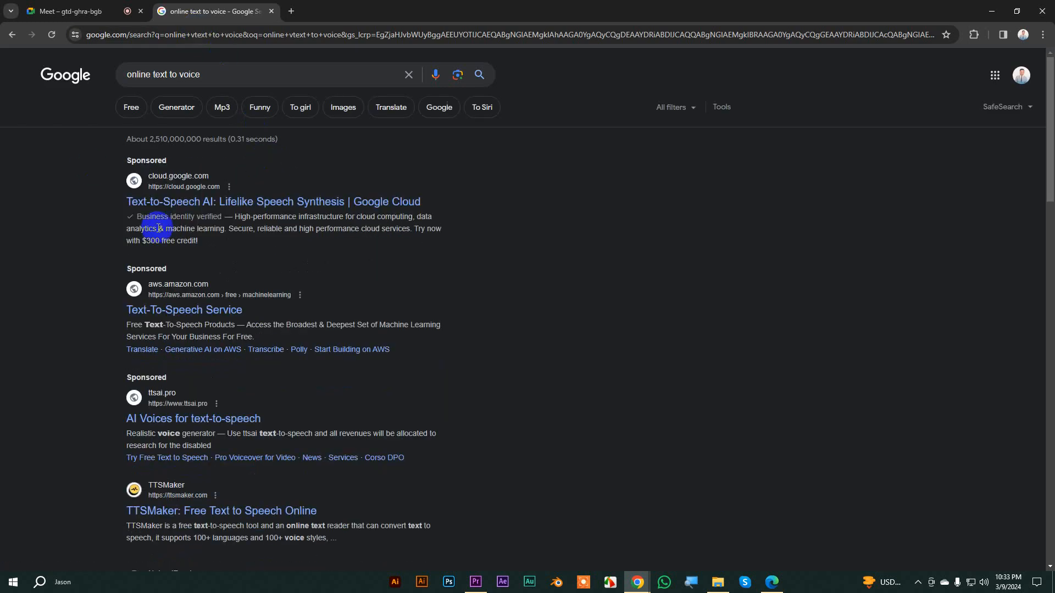
- Open the TTSMaker, NaturalReader, Voicemaker and Narakeet search results in separate tabs and bring up the Narakeet page
scroll(285, 229, down, 3)
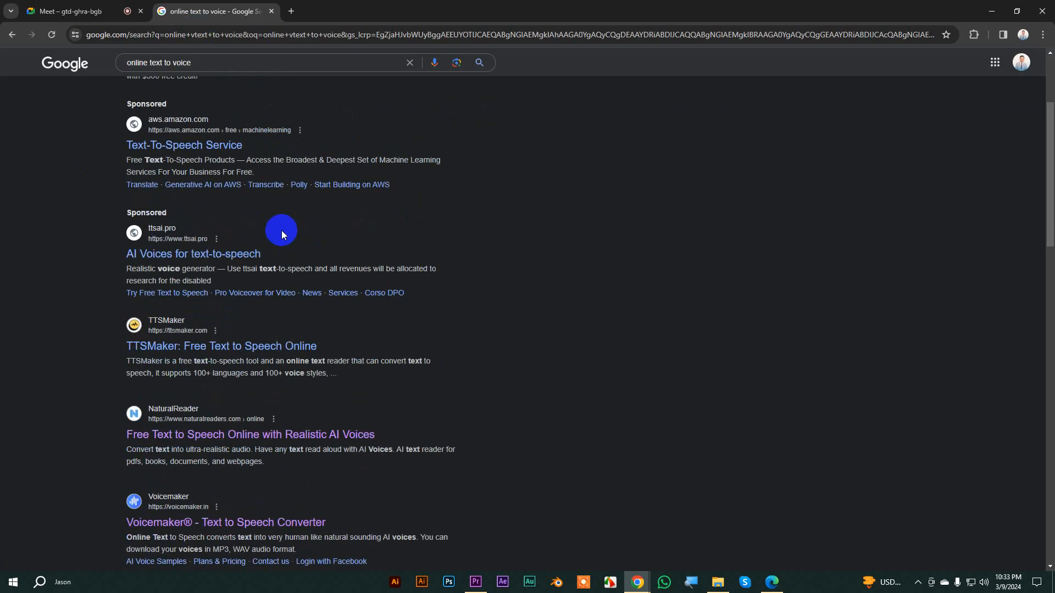
scroll(282, 228, down, 3)
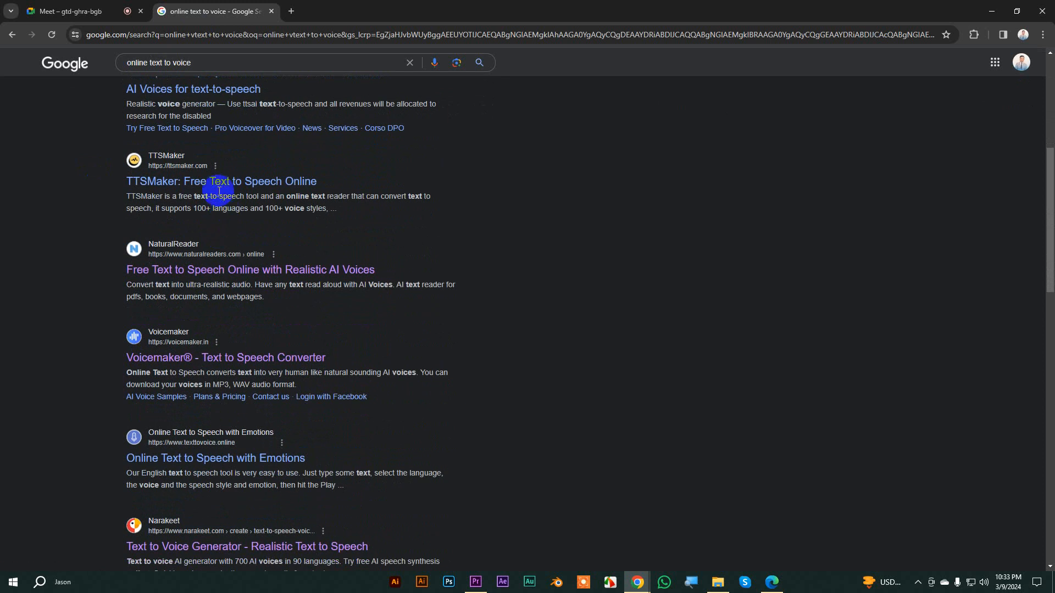
middle_click(212, 181)
middle_click(209, 270)
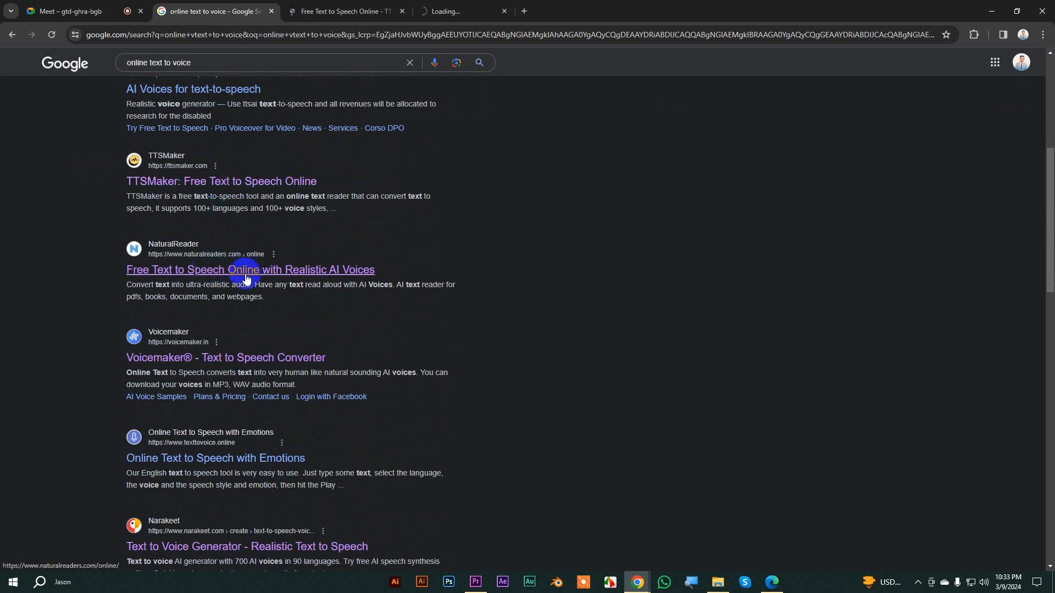
scroll(215, 258, down, 2)
middle_click(206, 247)
scroll(317, 315, down, 2)
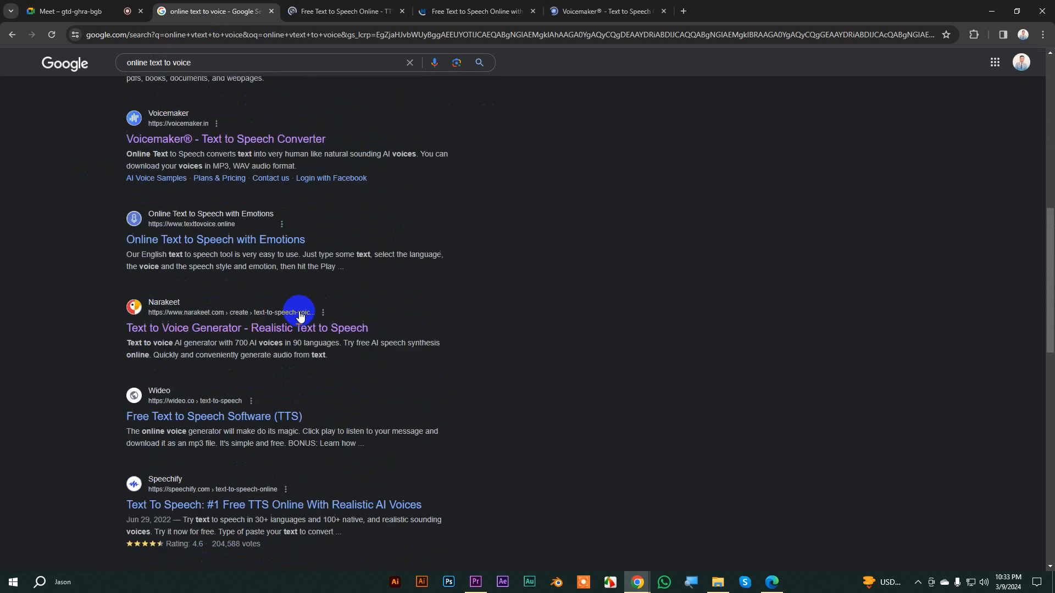
middle_click(355, 328)
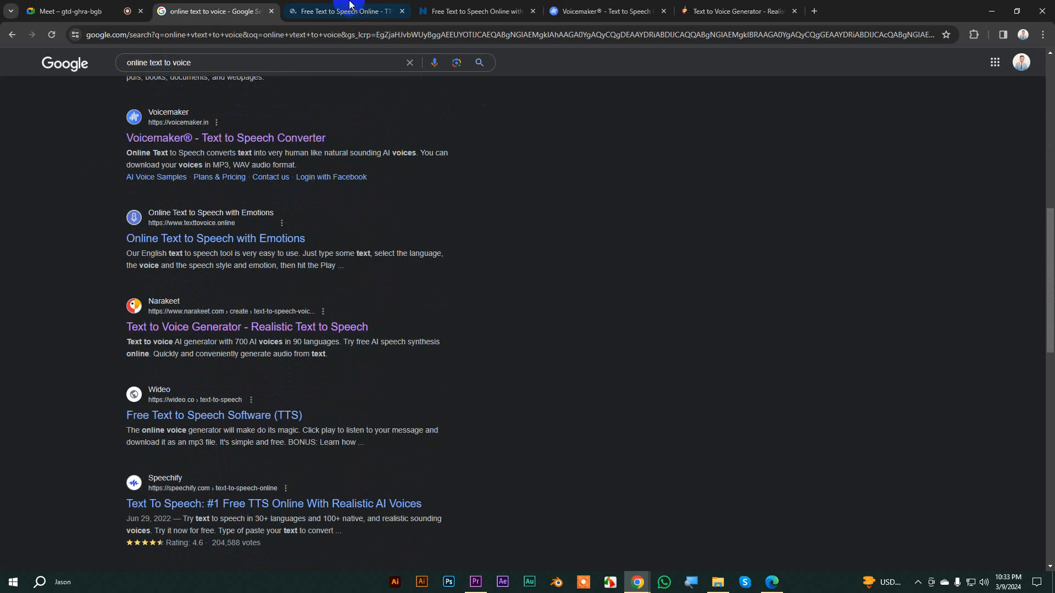
click(717, 11)
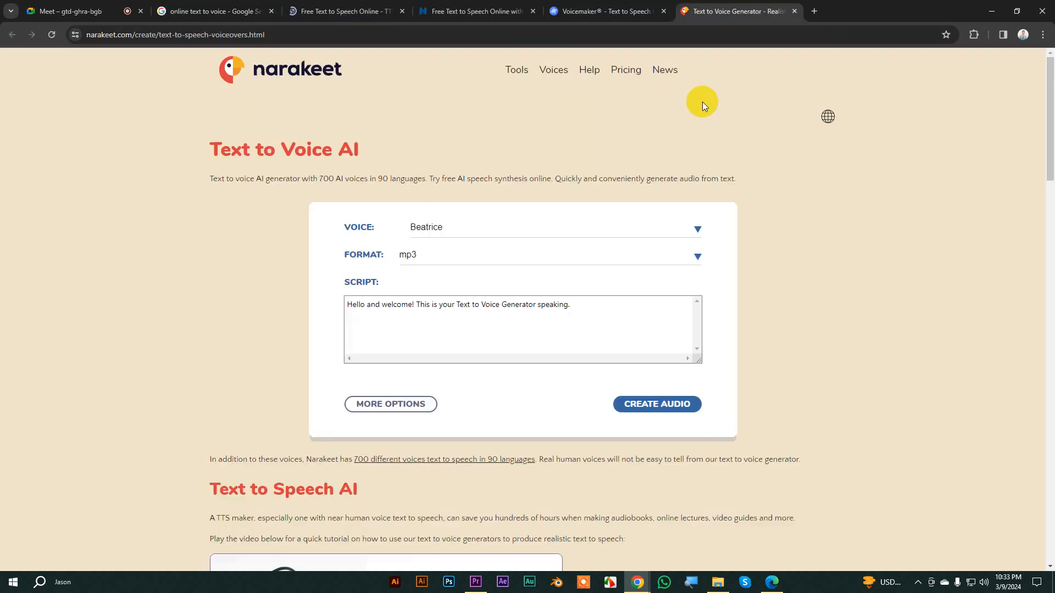
click(444, 233)
click(443, 237)
click(623, 312)
drag(599, 302, 290, 308)
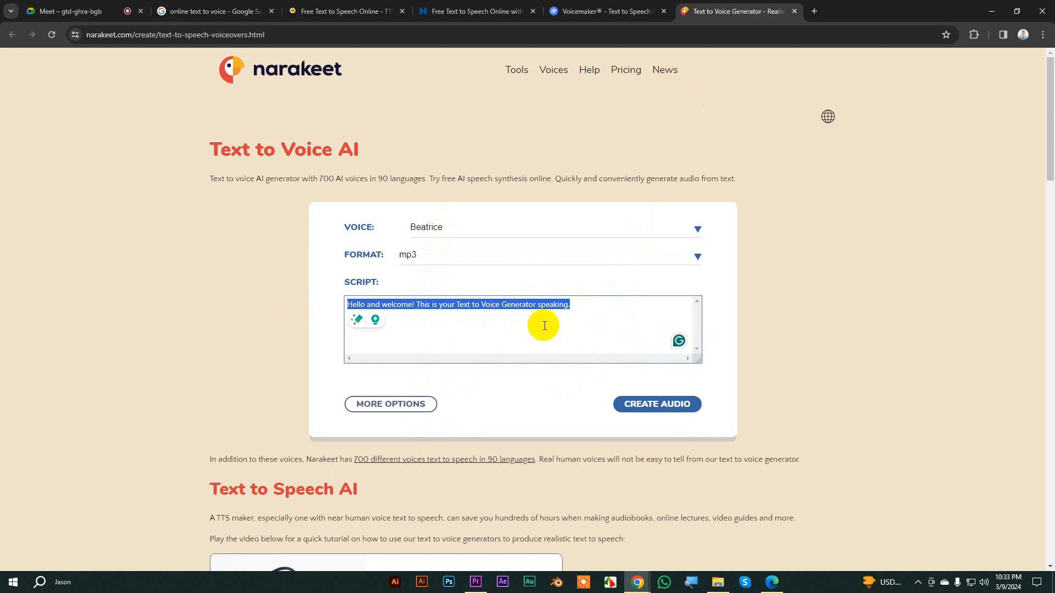
click(593, 320)
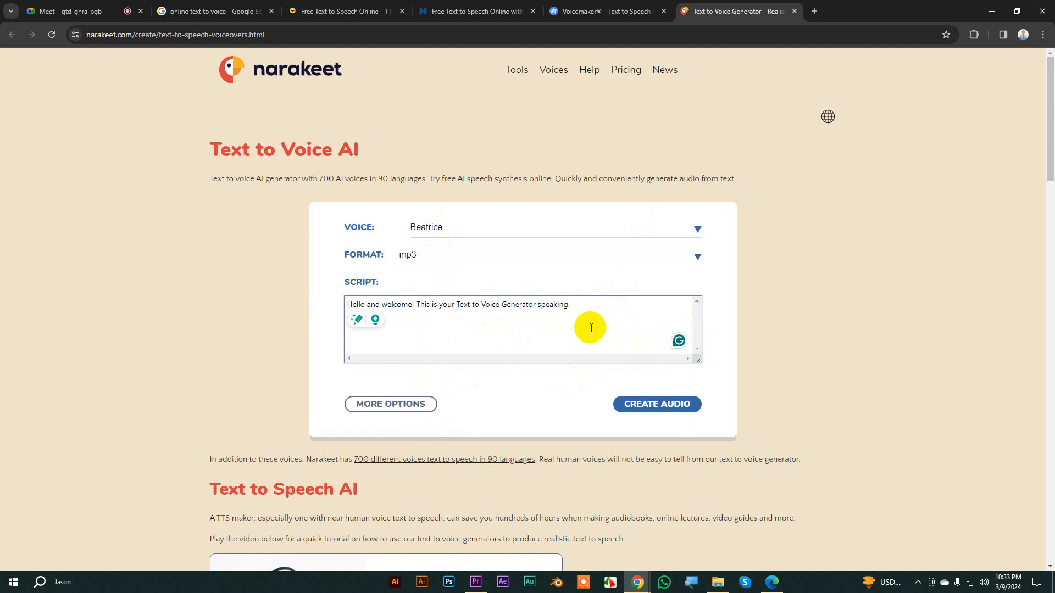
- Search Google for the mentor's name in a new tab and copy the short bio, ending in "Olpo Shikhi Dot Com", from the first Facebook result
click(815, 11)
click(780, 36)
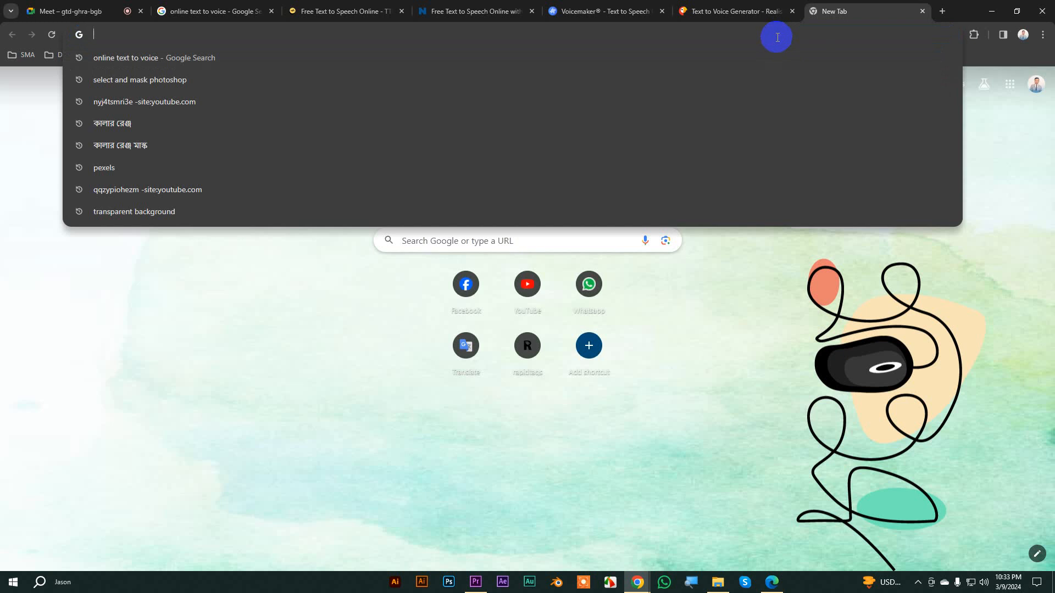
text(md)
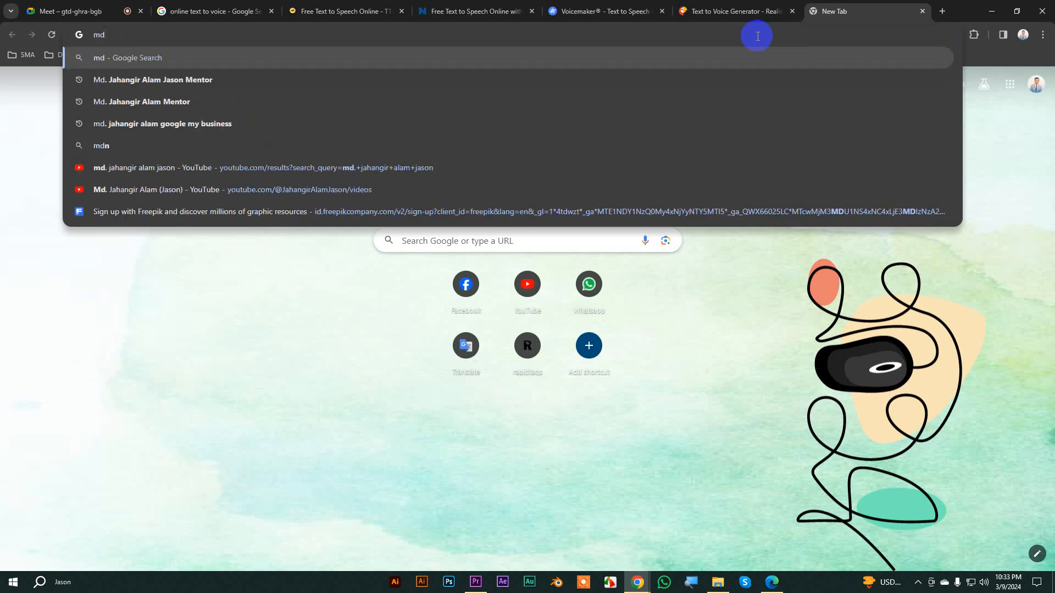
click(204, 80)
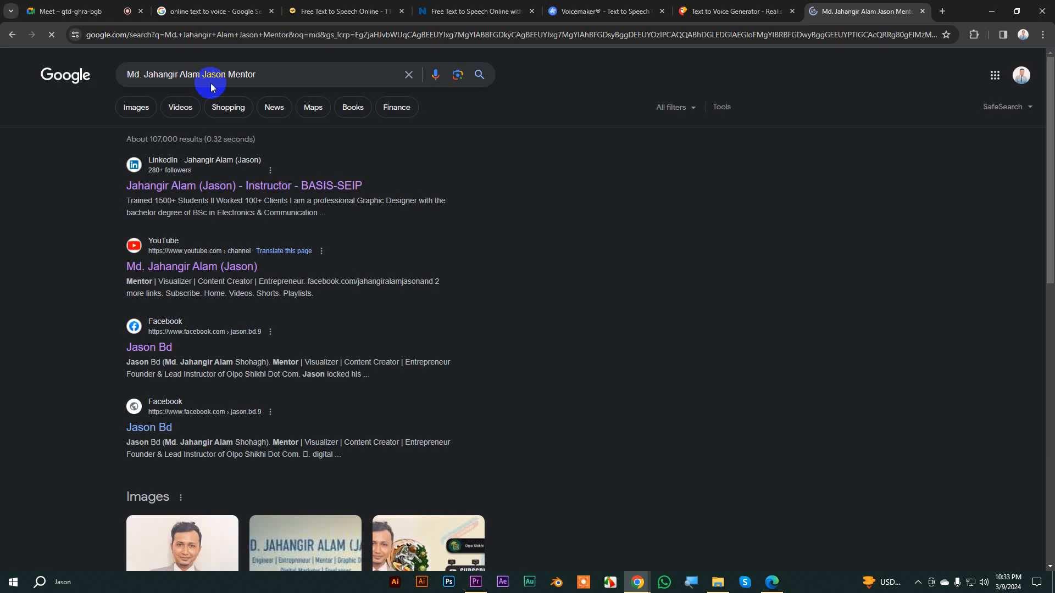
scroll(202, 196, down, 4)
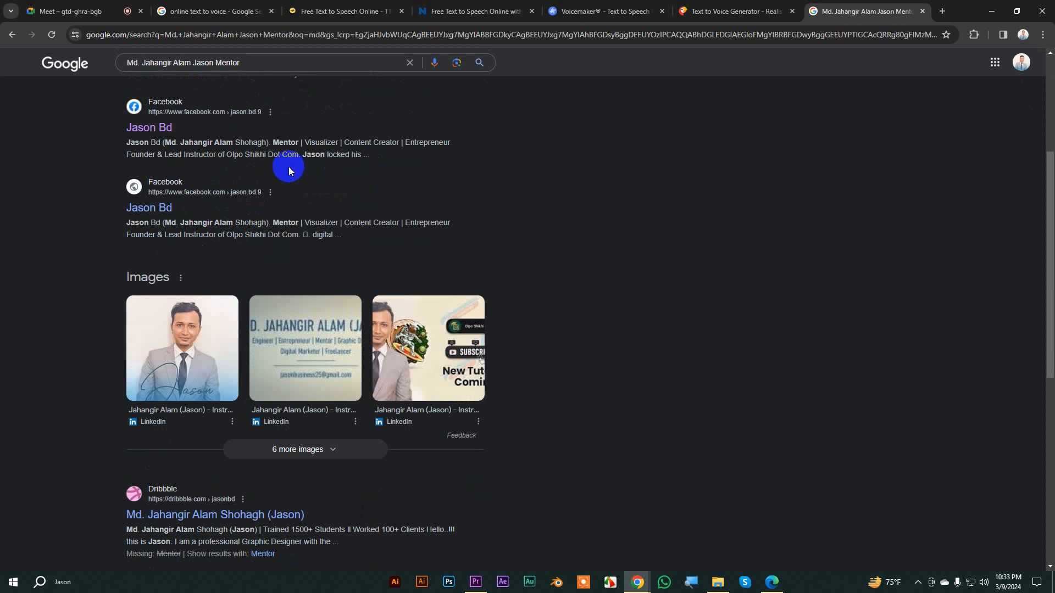
drag(300, 155, 136, 144)
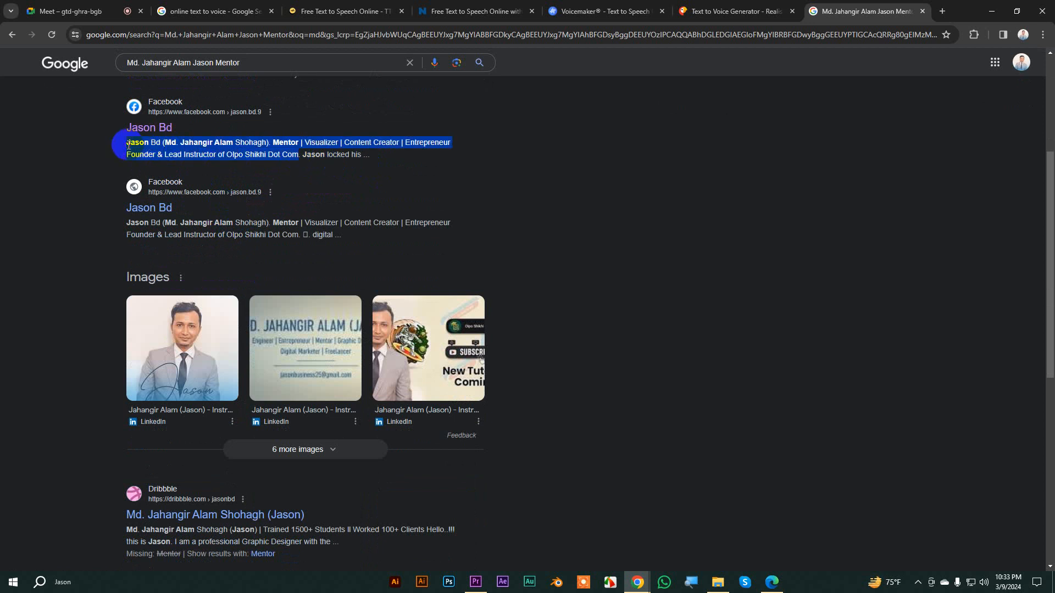
right_click(128, 145)
click(158, 158)
scroll(302, 183, up, 4)
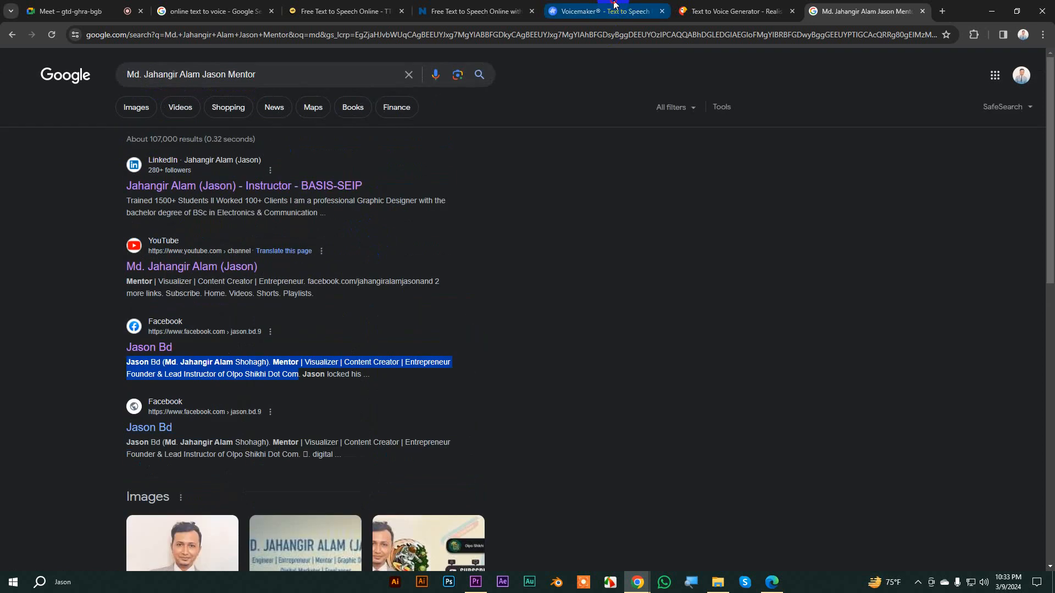
- Replace the sample script on the Narakeet page with the copied bio
click(614, 8)
click(736, 11)
drag(574, 306, 211, 305)
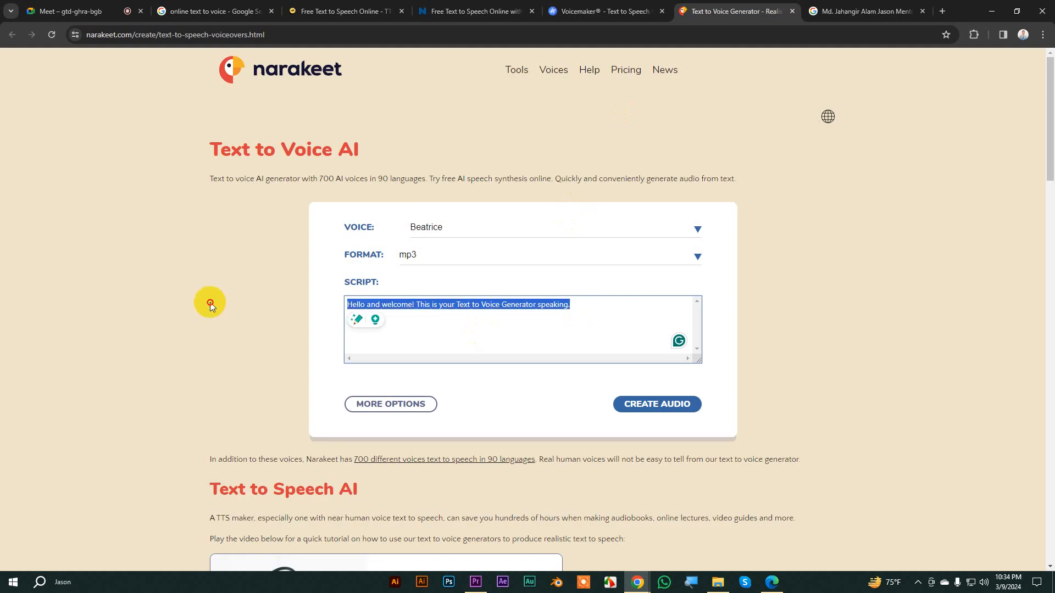
key(ctrl+v)
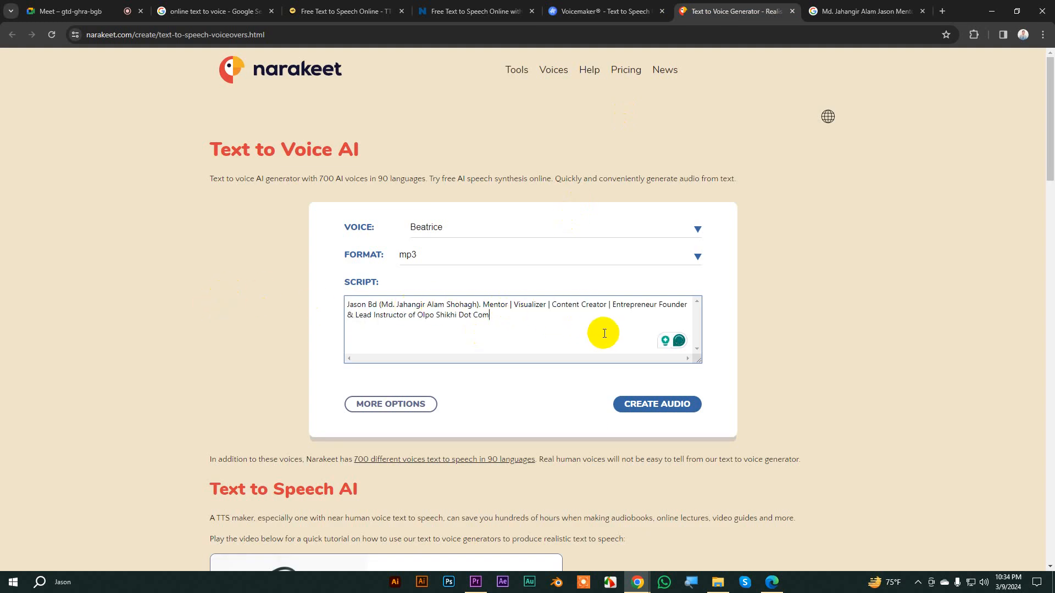
- Set the Narakeet voice to the Irish-accent Bronagh and create the audio
click(469, 233)
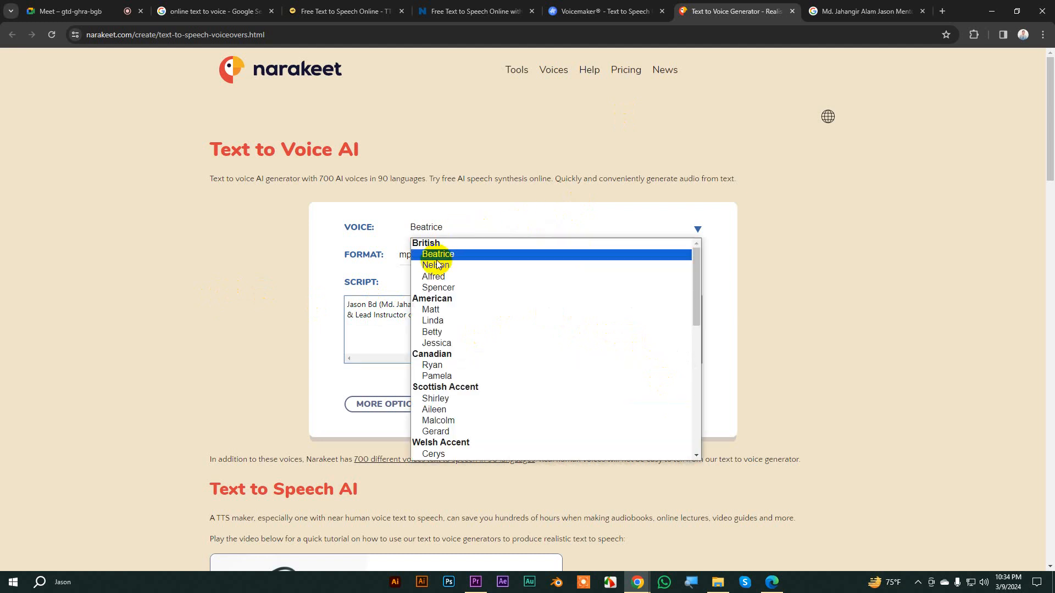
scroll(456, 407, down, 6)
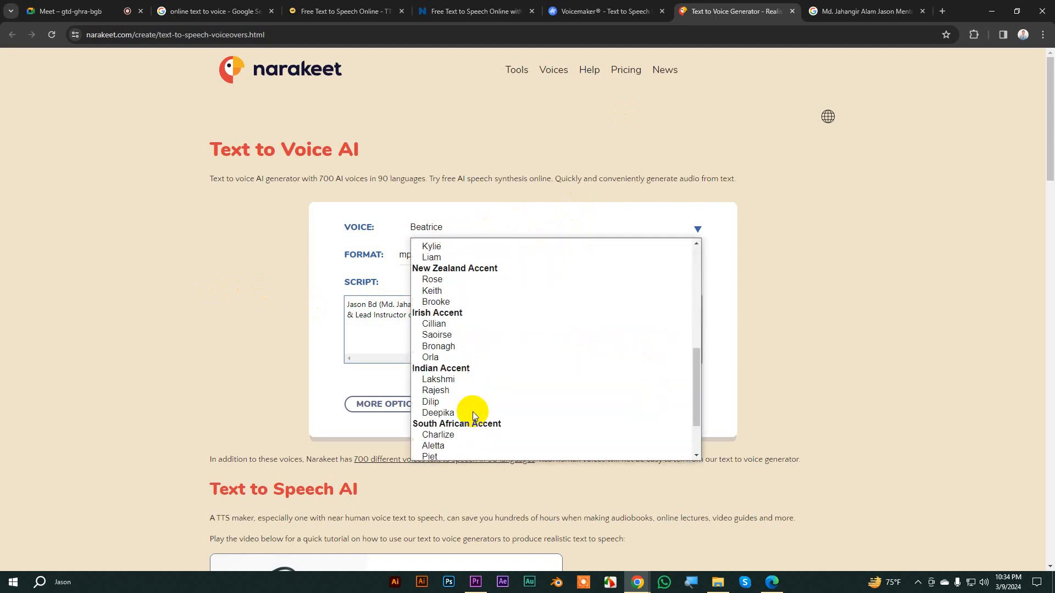
scroll(470, 422, up, 6)
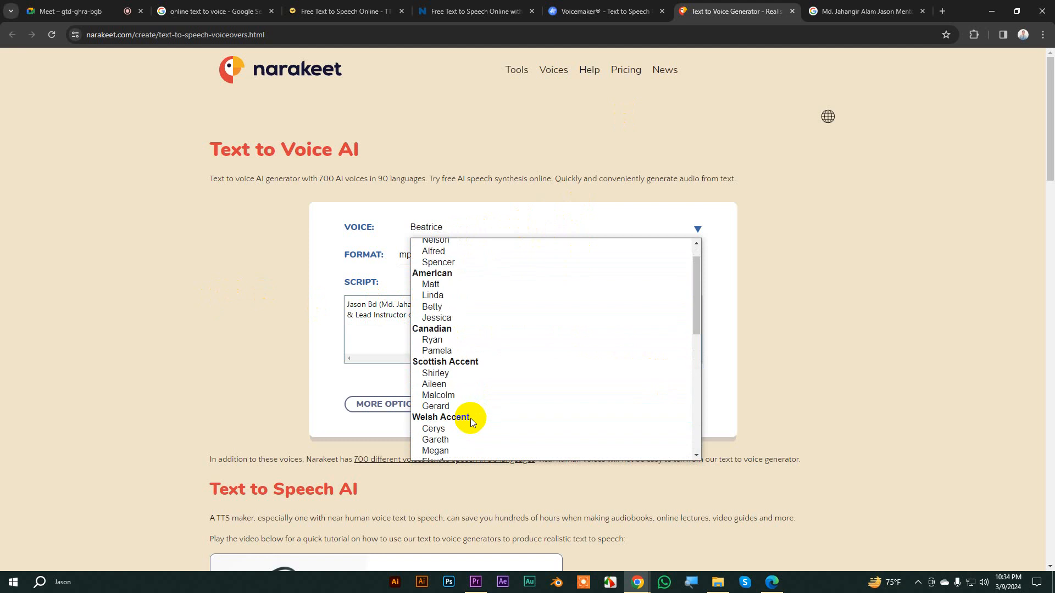
scroll(470, 422, down, 4)
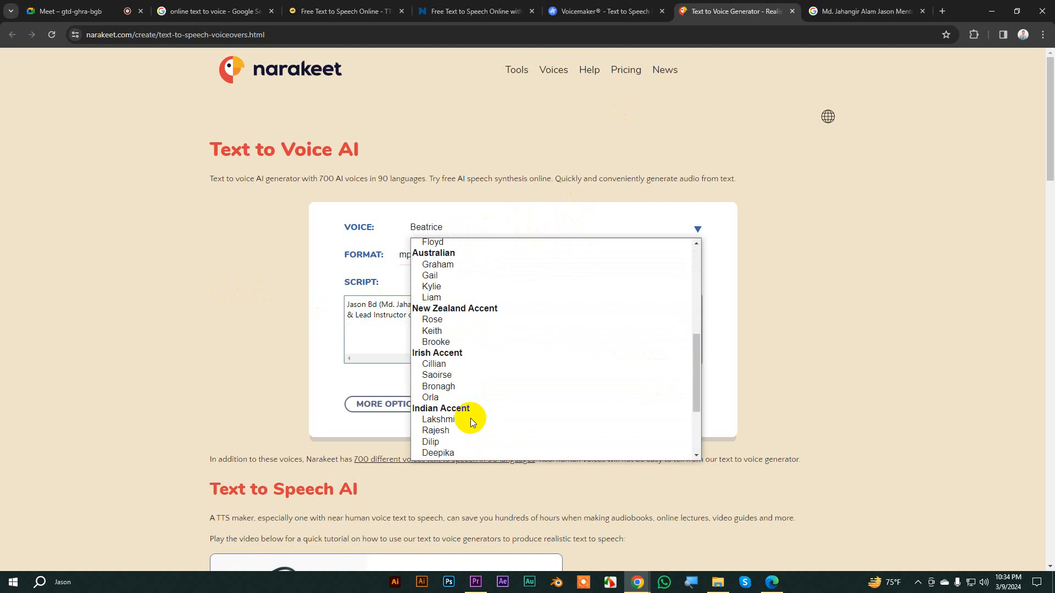
click(447, 387)
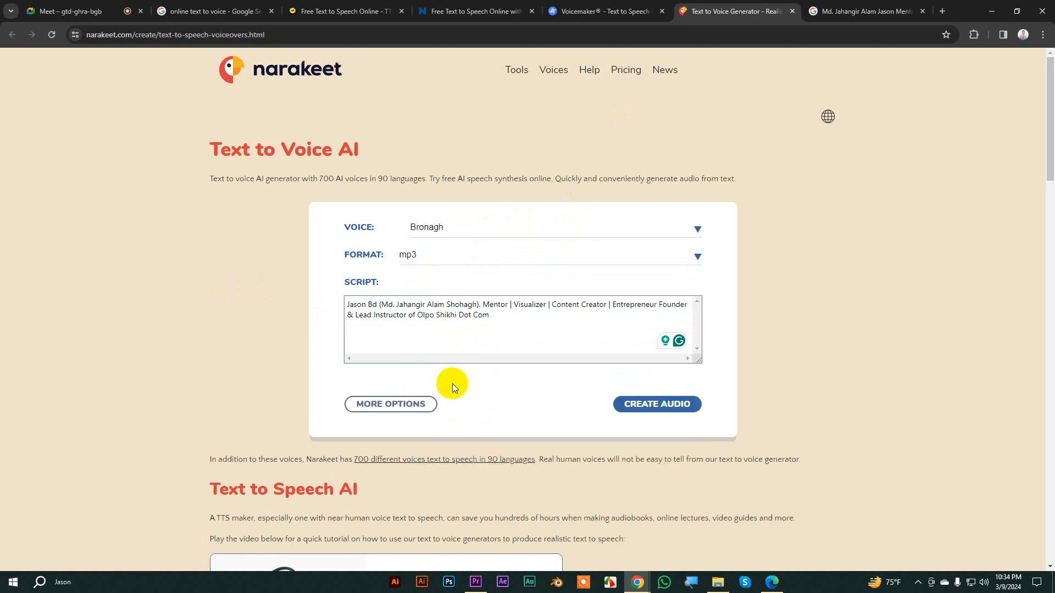
click(677, 405)
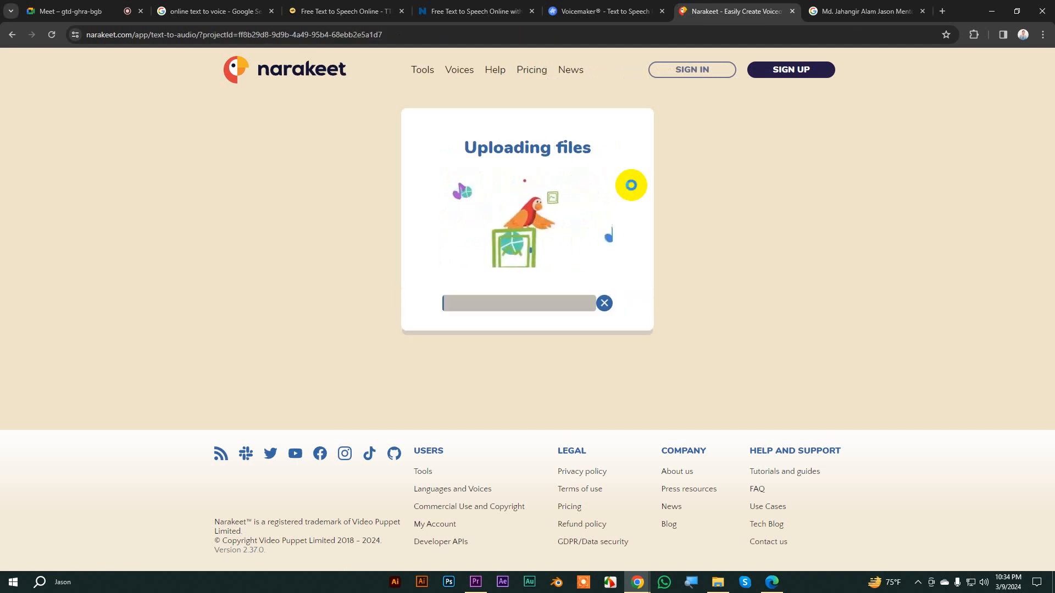
- Replace the course announcement text in Voicemaker with the copied bio
click(577, 10)
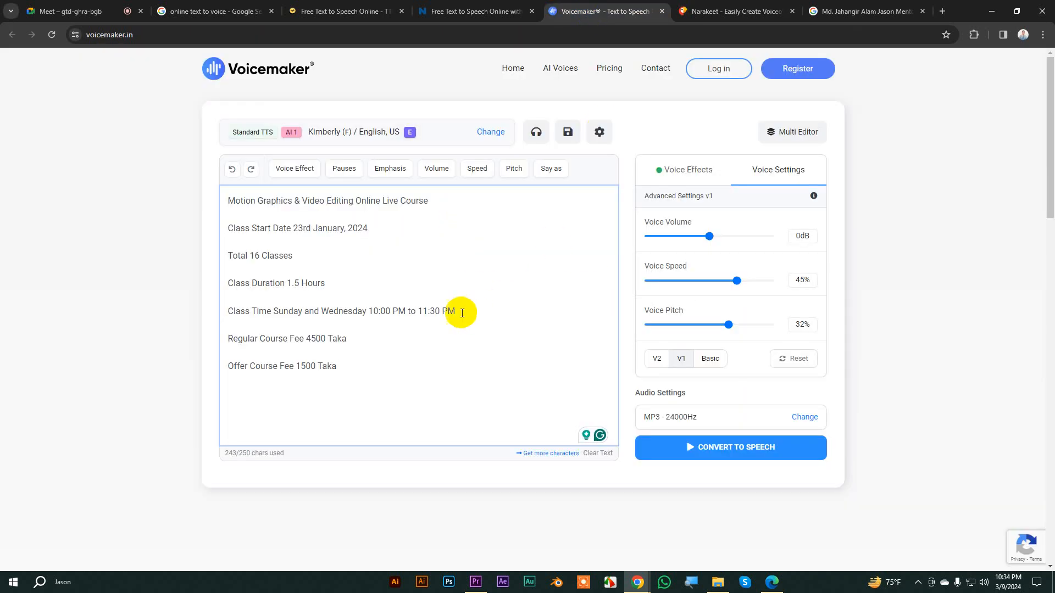
click(376, 260)
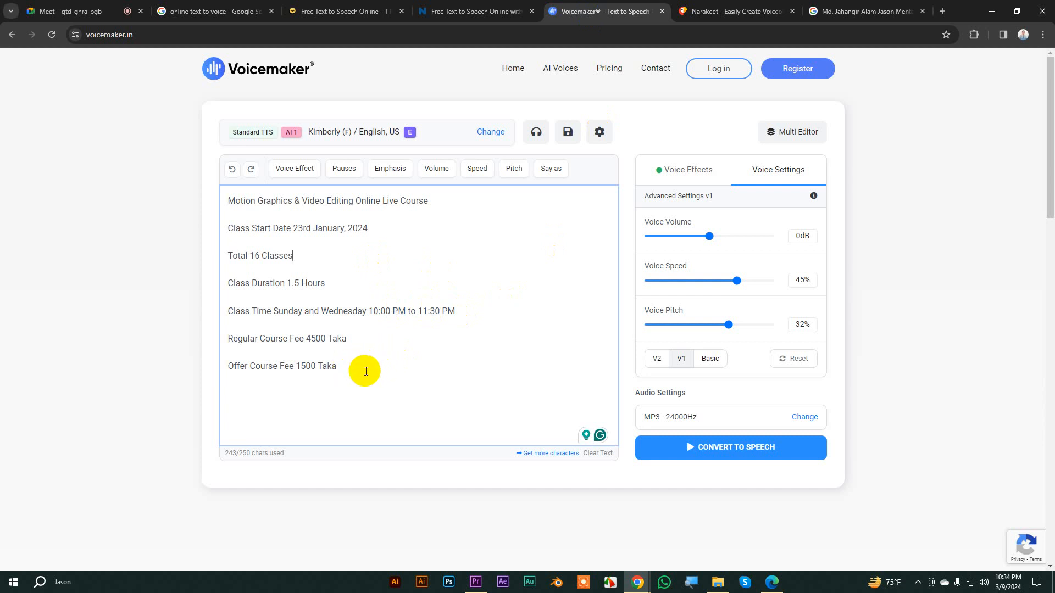
drag(366, 372, 170, 189)
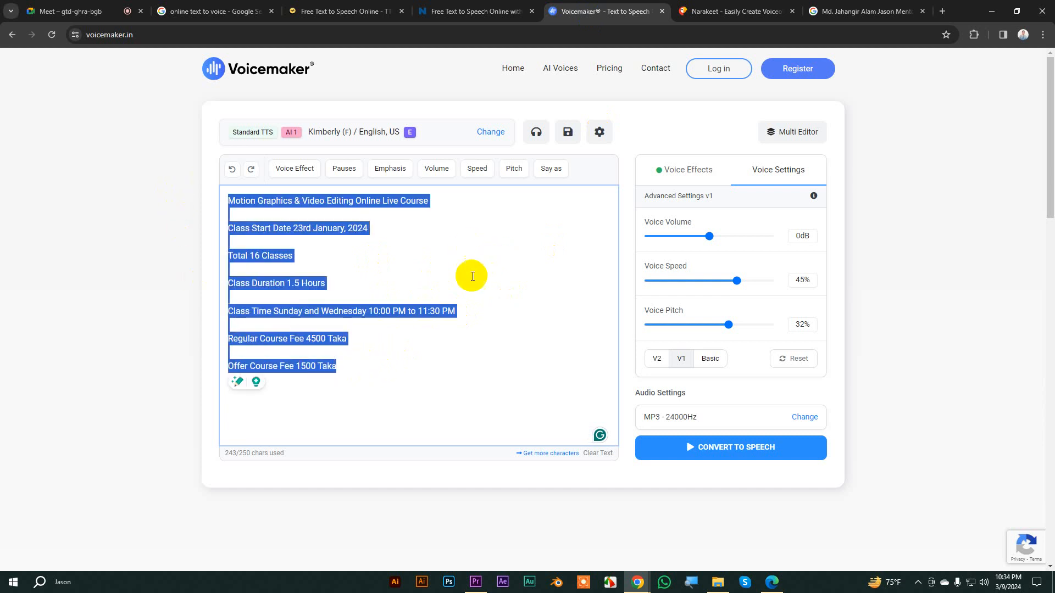
key(ctrl+v)
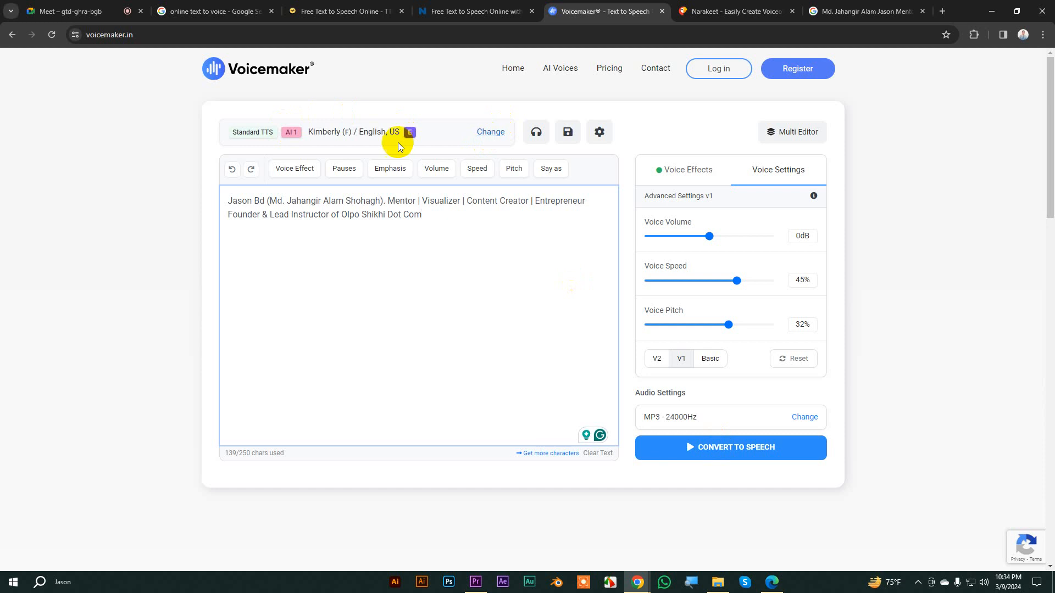
- Change the Voicemaker voice to the male English, US voice Matthew and convert the text to speech
click(494, 133)
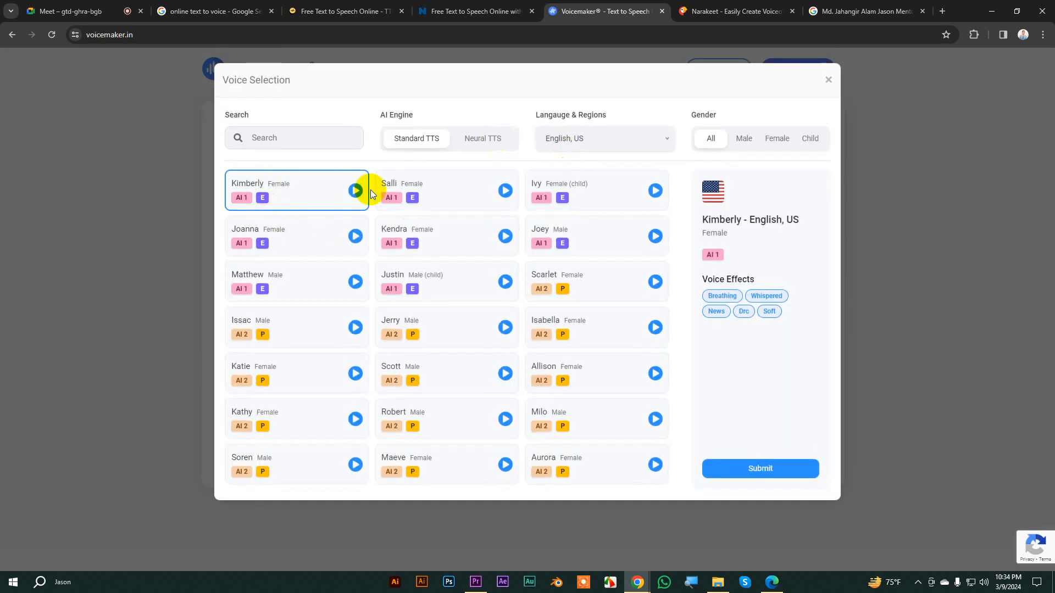
click(827, 81)
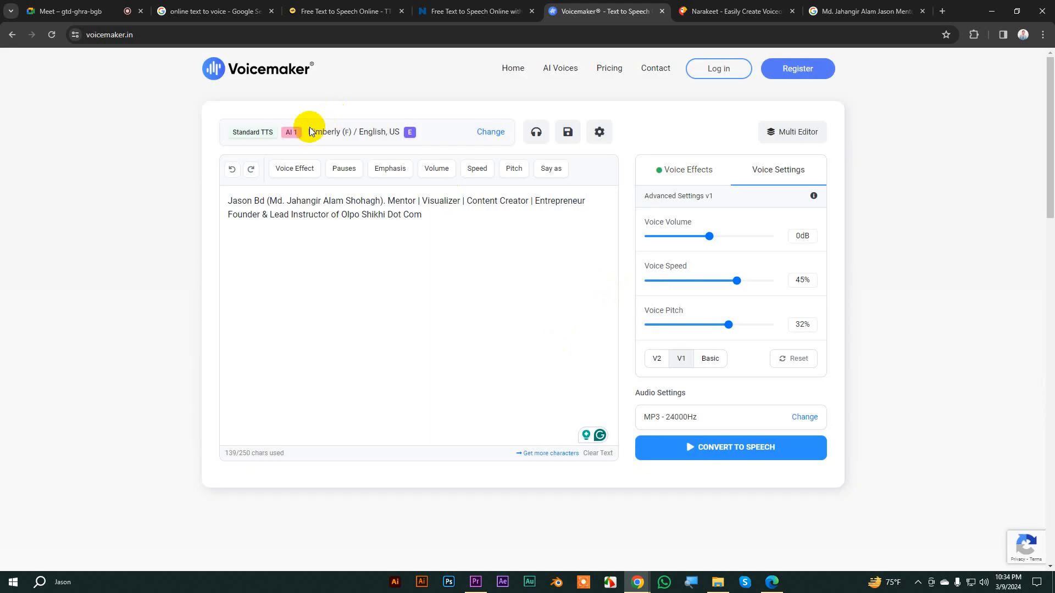
click(492, 134)
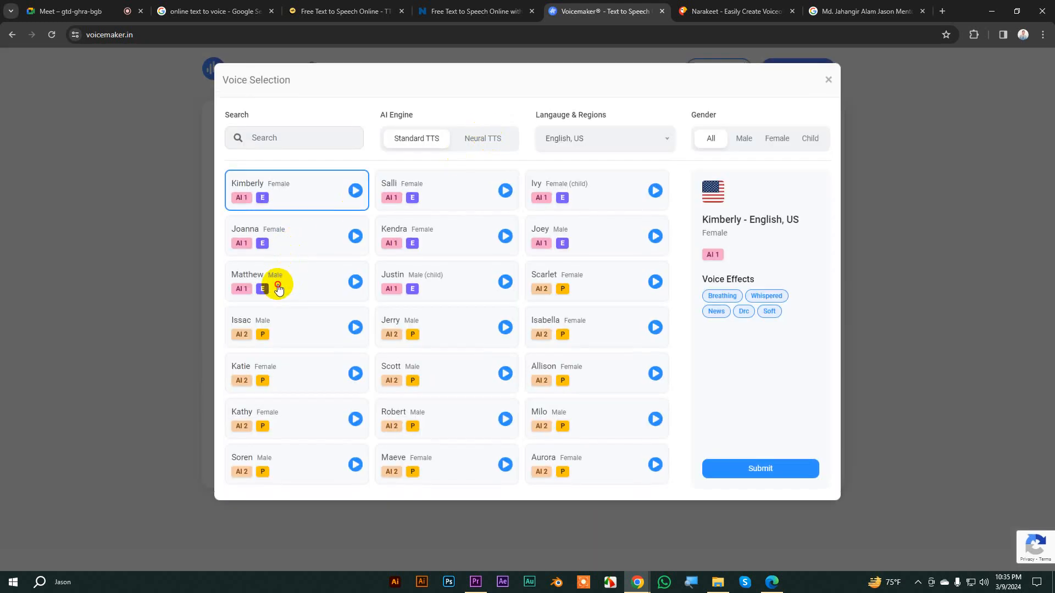
click(284, 285)
click(772, 470)
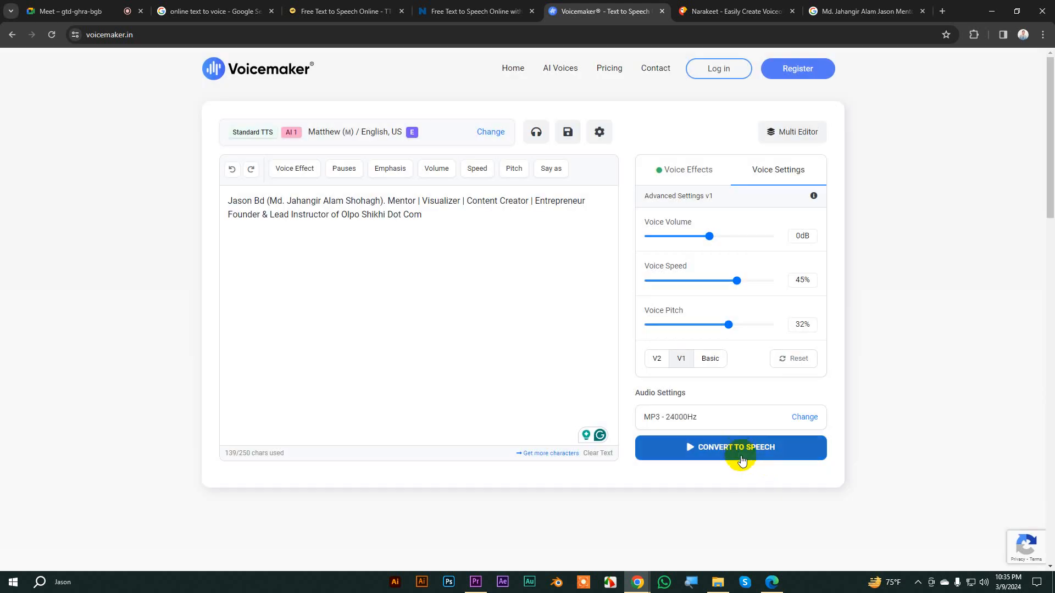
click(739, 459)
- Listen to the generated audio in Narakeet and the converted speech in Voicemaker
click(730, 11)
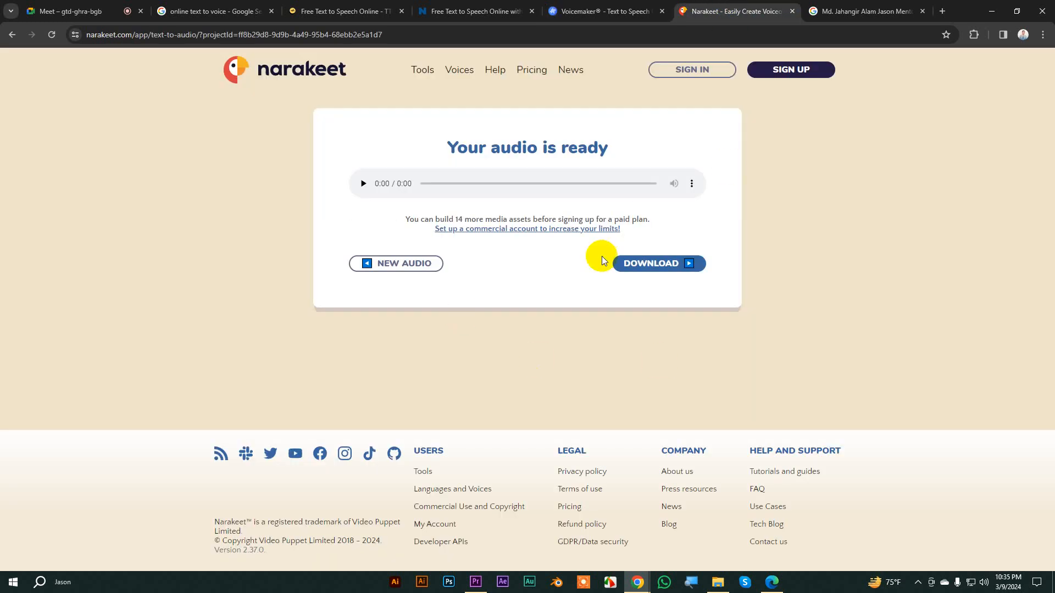
click(364, 184)
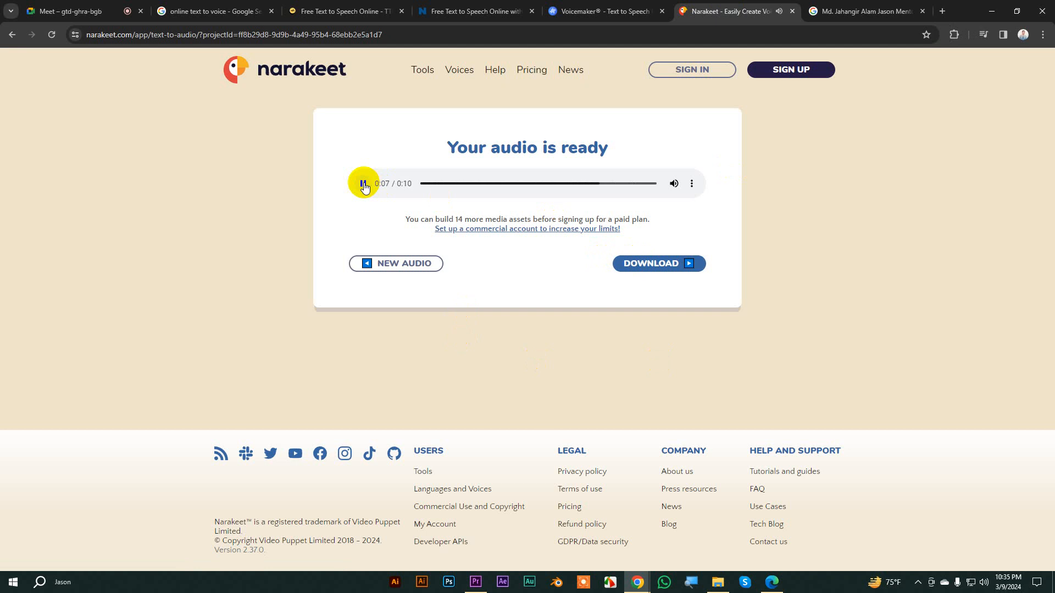
click(632, 10)
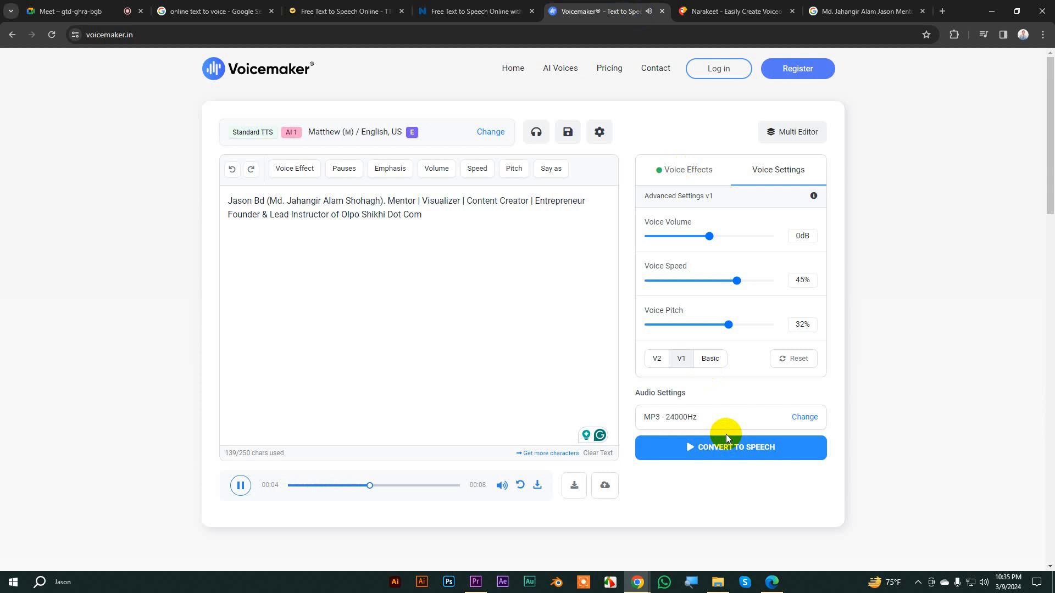
click(239, 485)
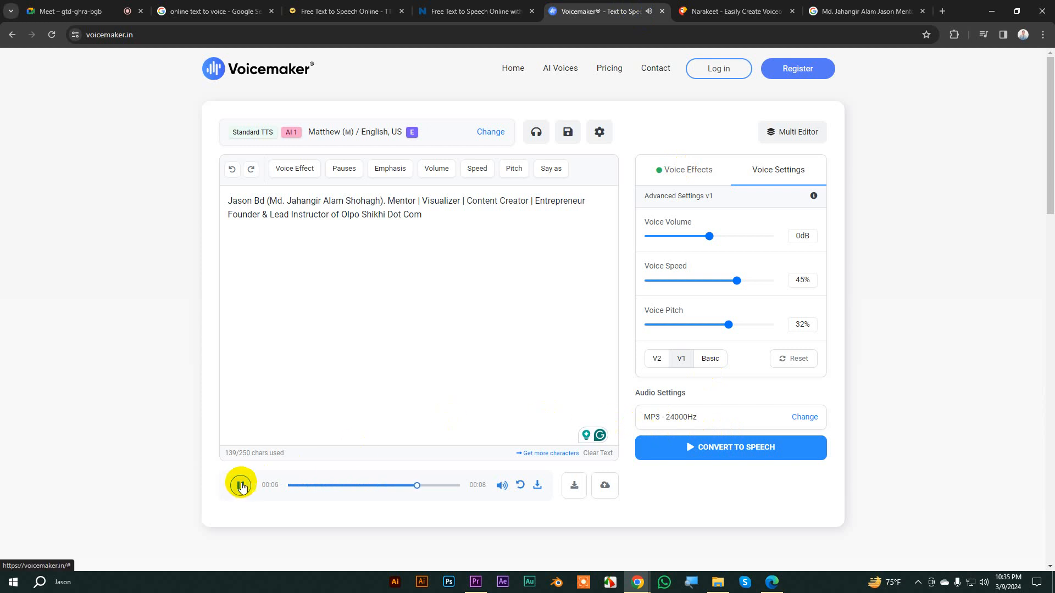
- Look over the NaturalReader and TTSMaker text-to-speech pages
click(495, 10)
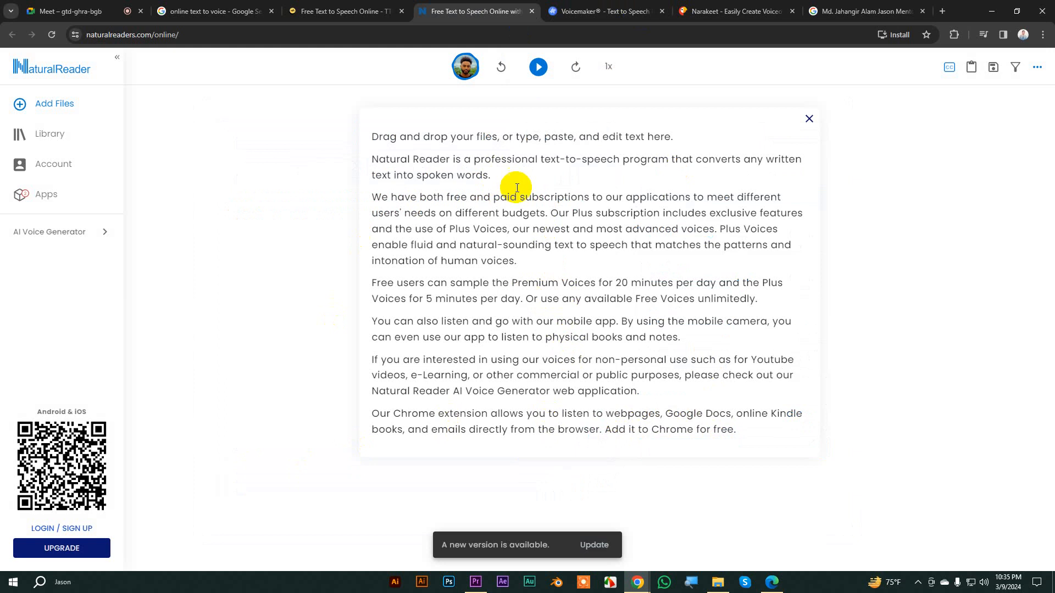
click(362, 5)
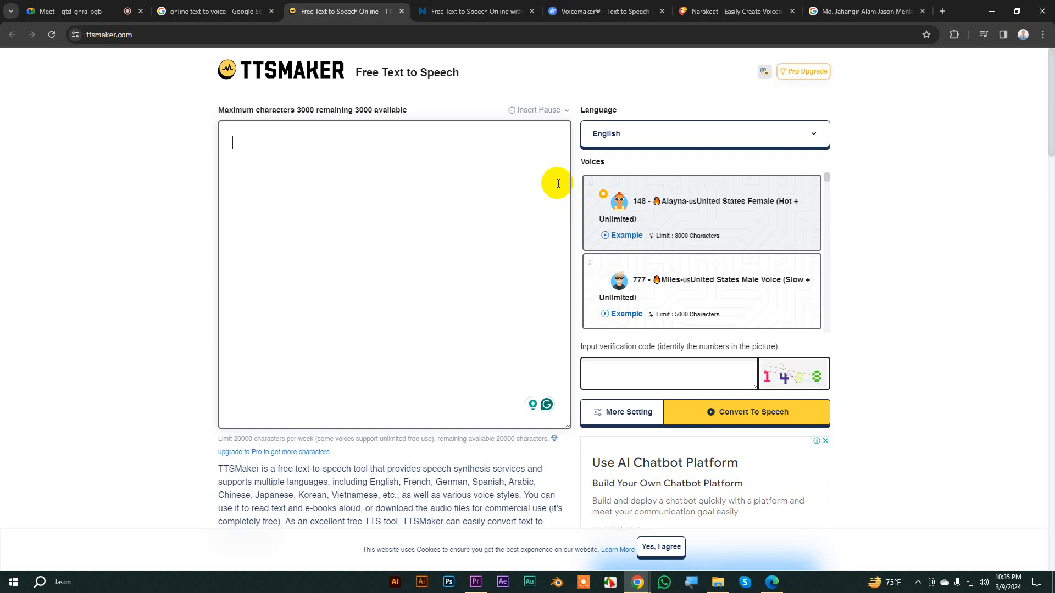
scroll(548, 178, down, 1)
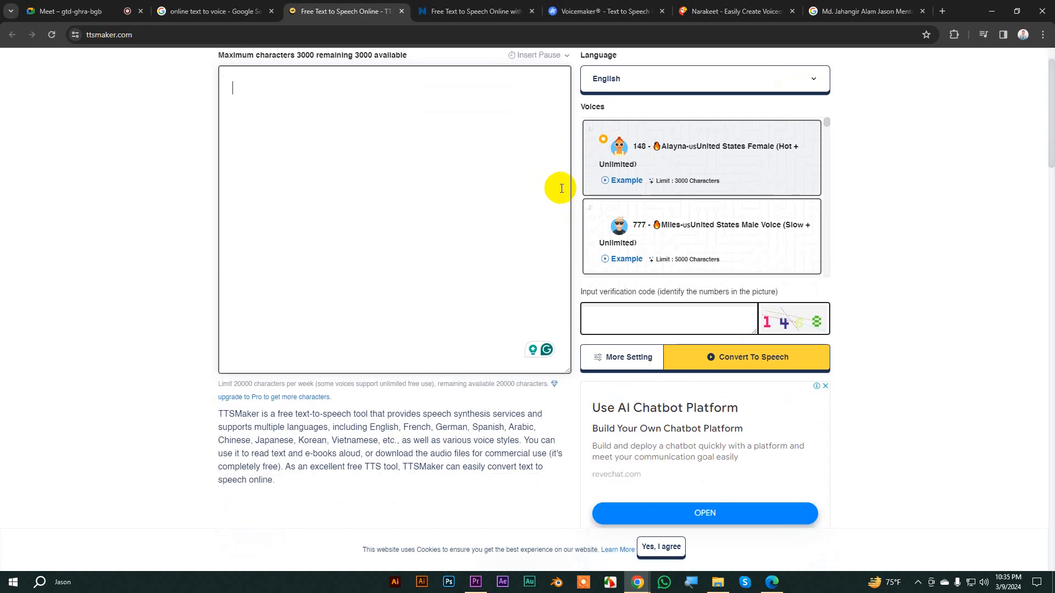
- Close the text-to-voice tool tabs and both Google search tabs, keeping only the Meet call open
key(ctrl+Tab)
middle_click(309, 5)
middle_click(309, 5)
middle_click(308, 5)
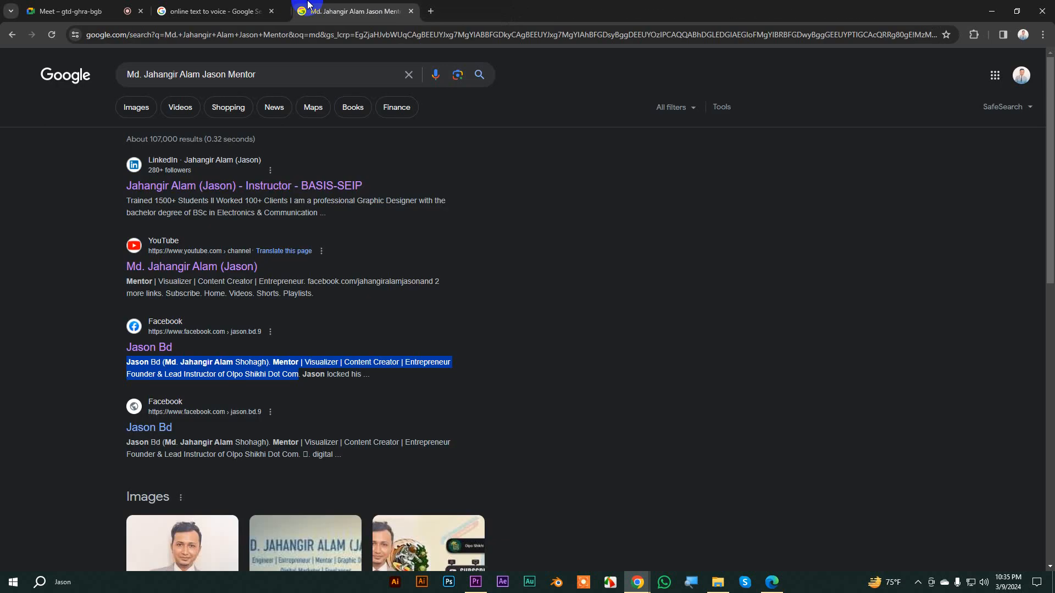
middle_click(309, 4)
middle_click(211, 4)
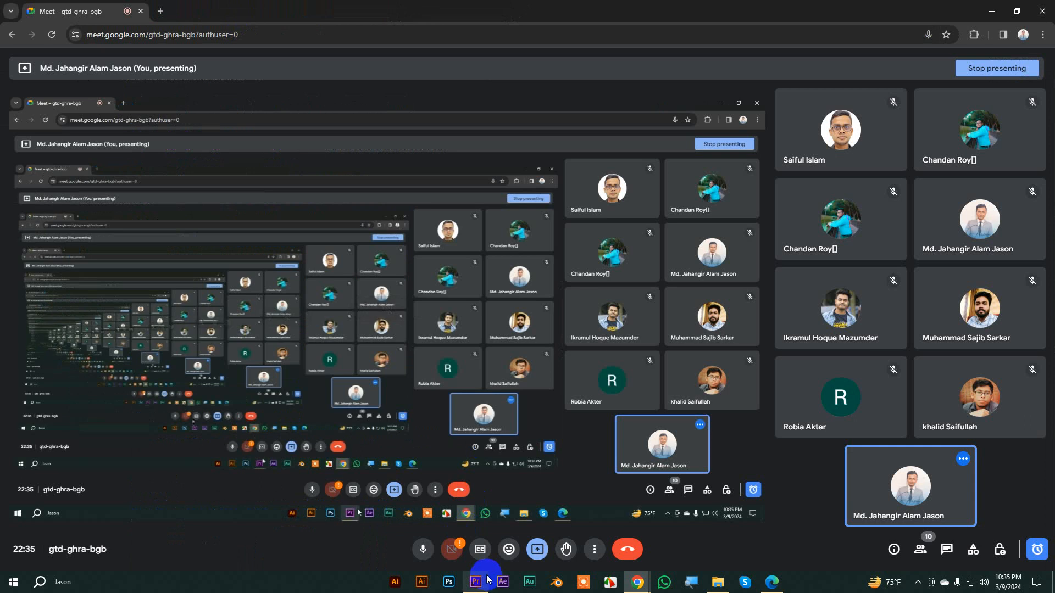
- Switch to Premiere Pro and delete the pexels video clip from track V1
click(475, 582)
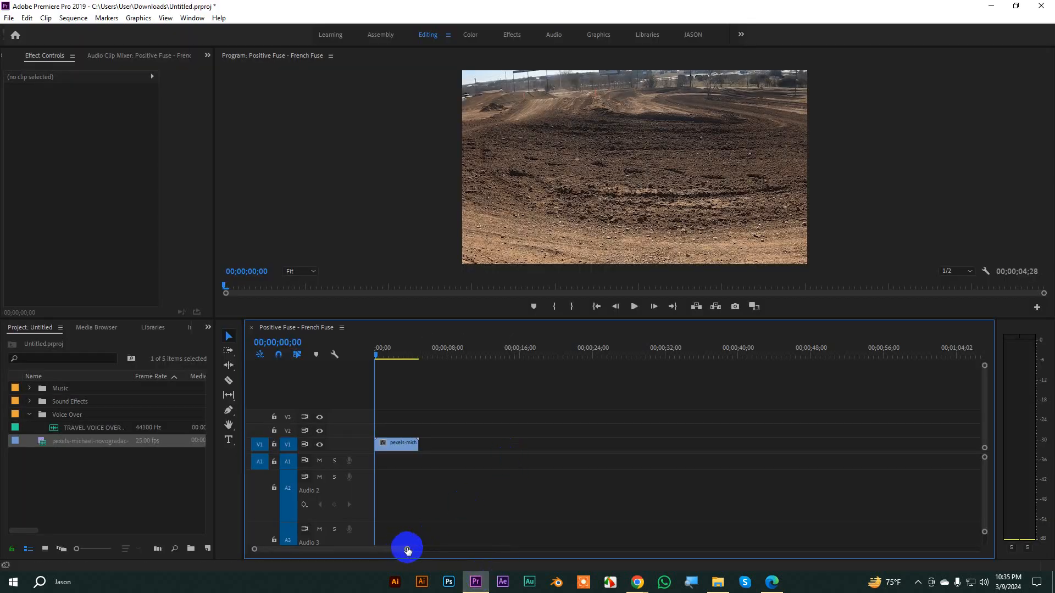
mouse_move(407, 550)
mouse_down()
mouse_move(463, 549)
mouse_move(406, 550)
mouse_up()
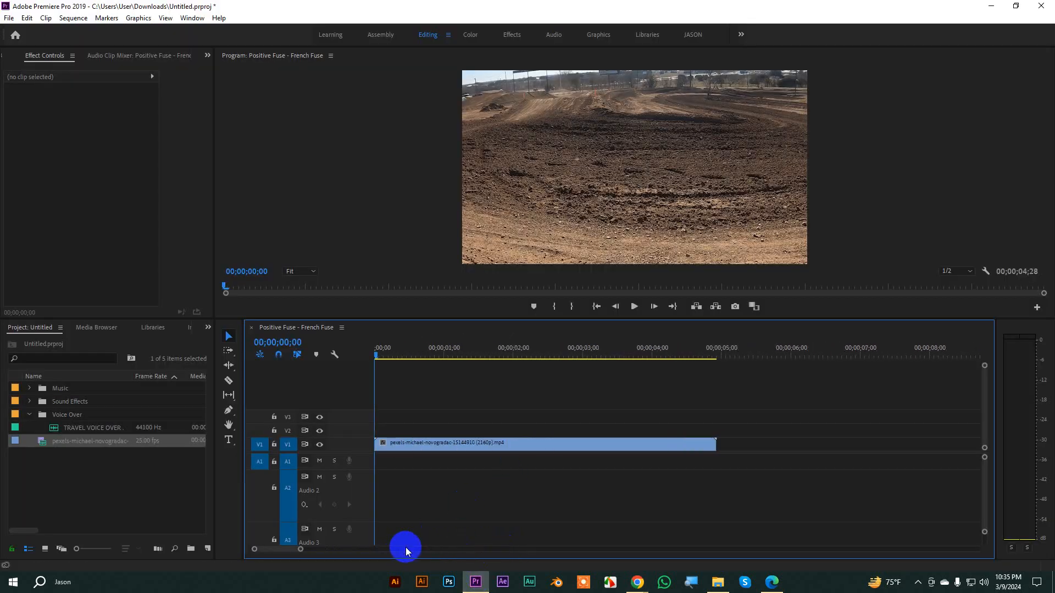
click(466, 447)
key(Delete)
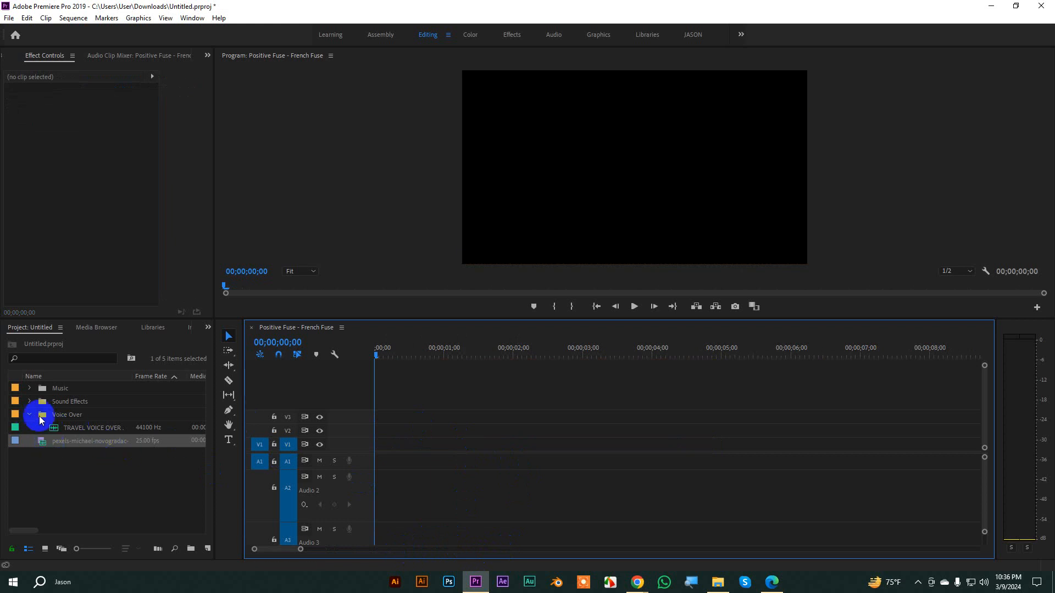
- Place the Positive Fuse - French Fuse audio from the Music bin at the start of track A1 and preview it briefly
click(30, 389)
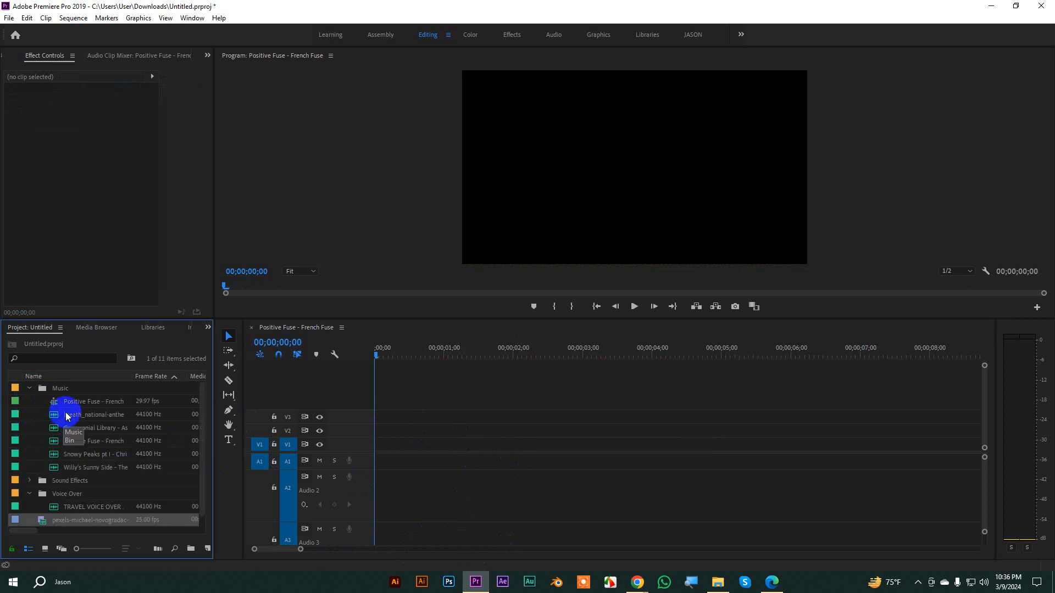
mouse_move(77, 440)
mouse_down()
mouse_move(395, 437)
mouse_move(377, 435)
mouse_move(379, 461)
mouse_up()
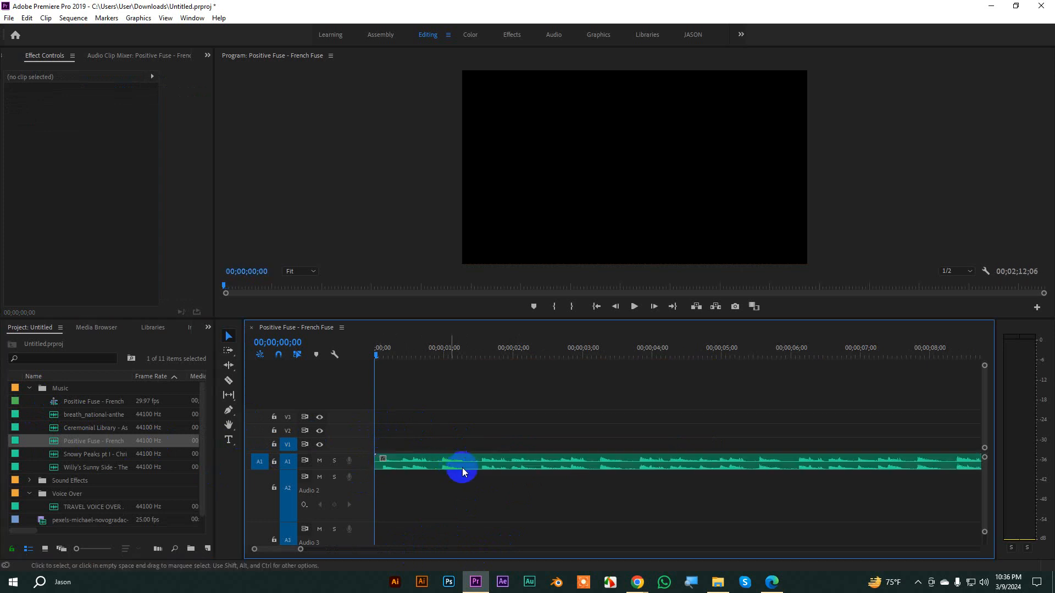
key(space)
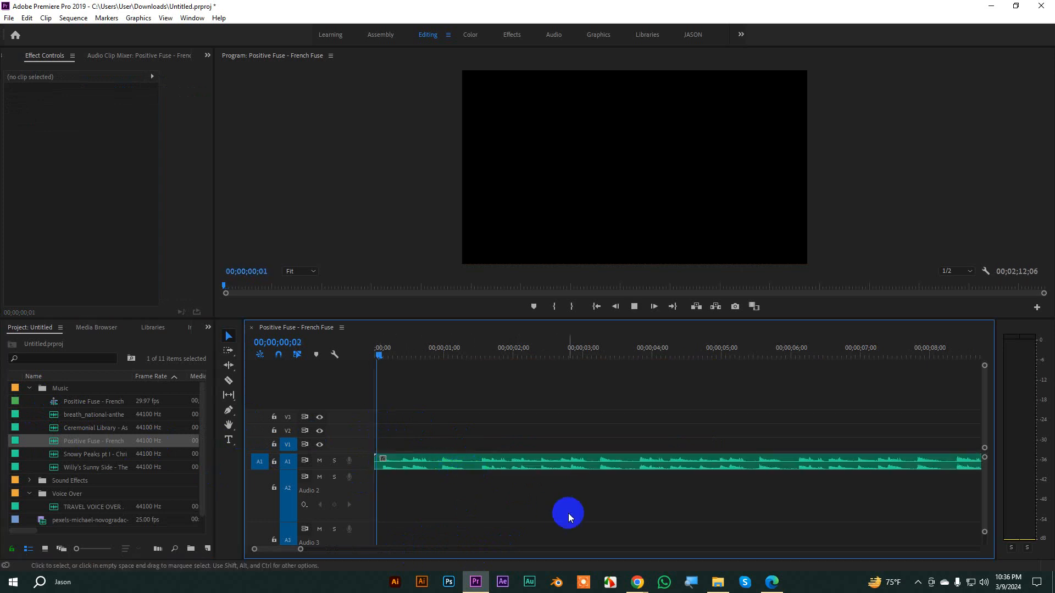
key(space)
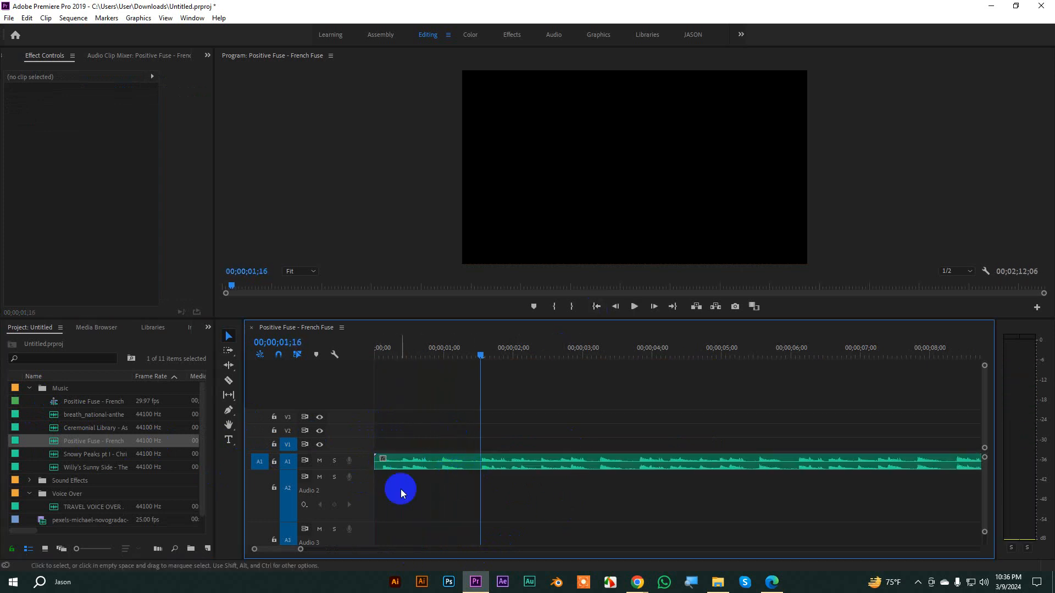
- Search the effects for "audio tr" in place of the previous search
drag(300, 550, 350, 548)
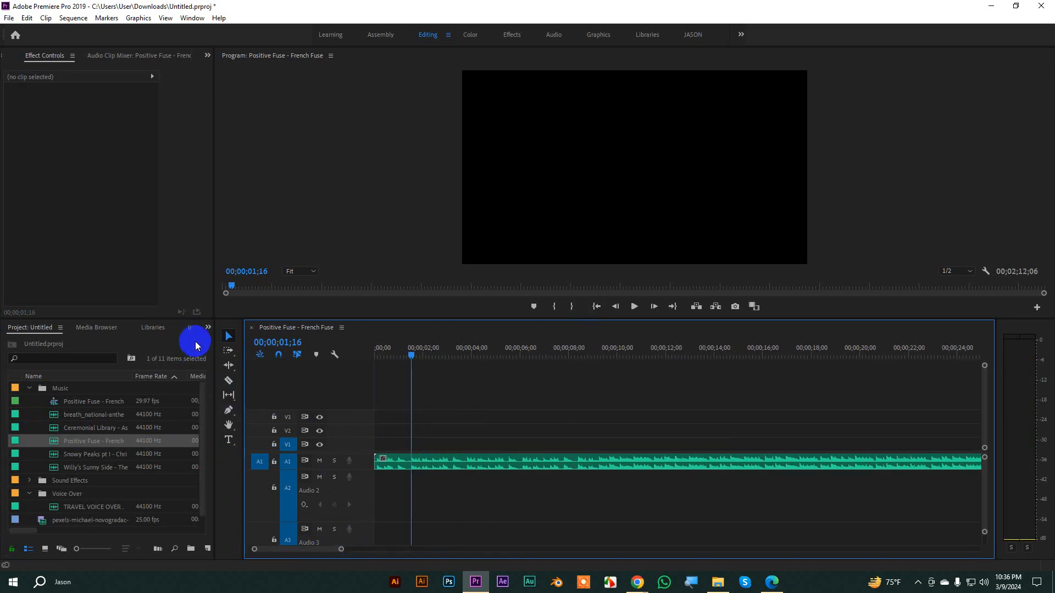
click(208, 328)
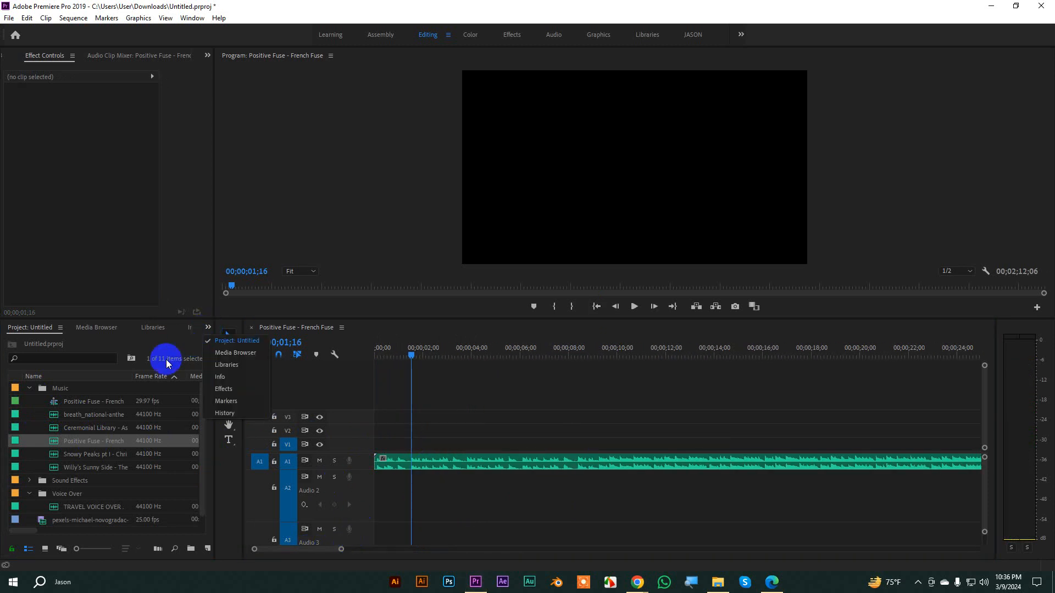
click(223, 388)
drag(56, 341, 2, 344)
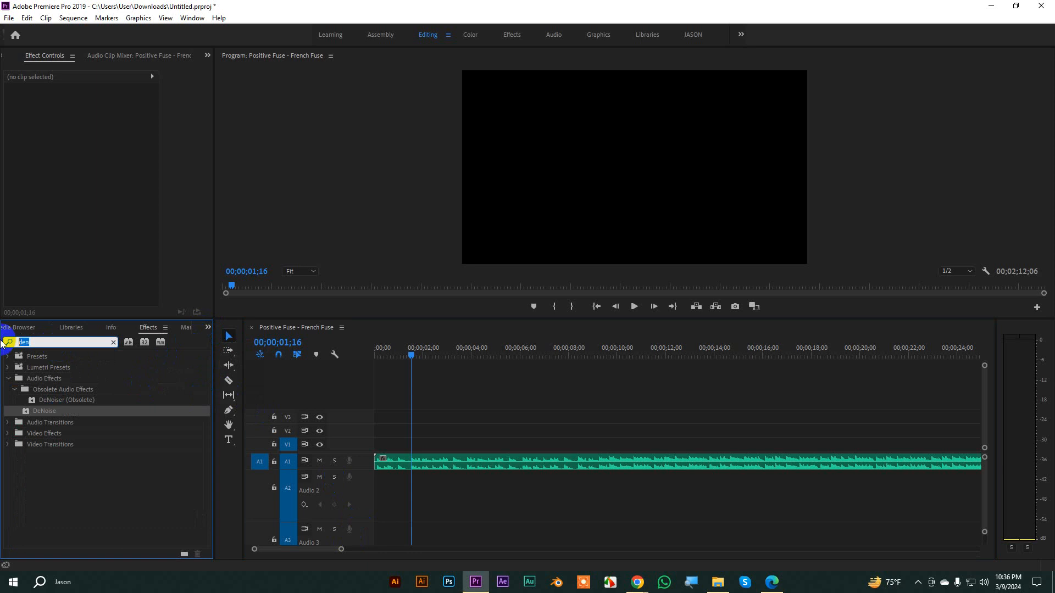
text(aud)
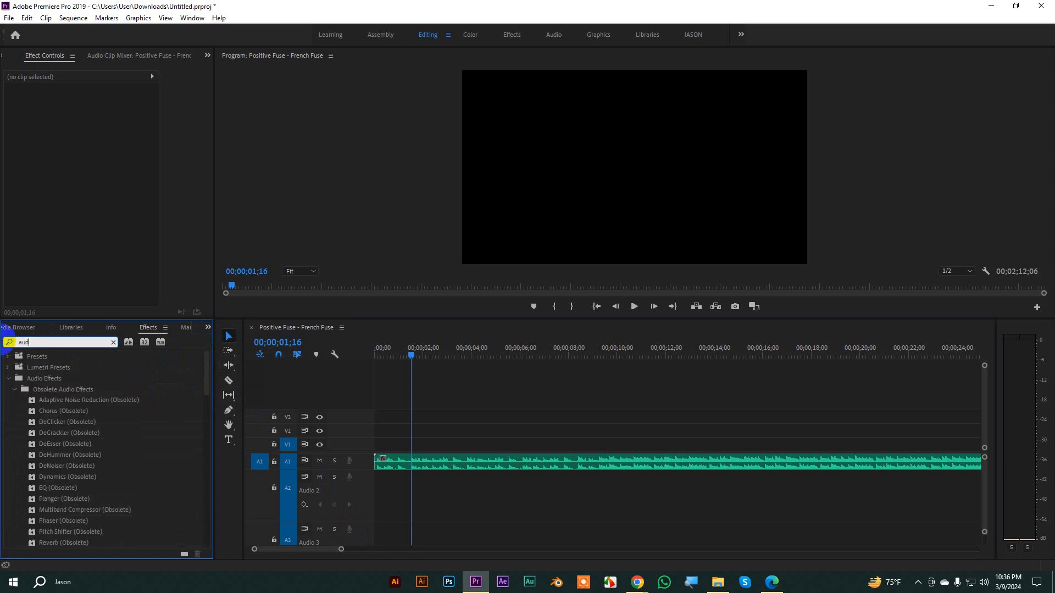
text(io tr)
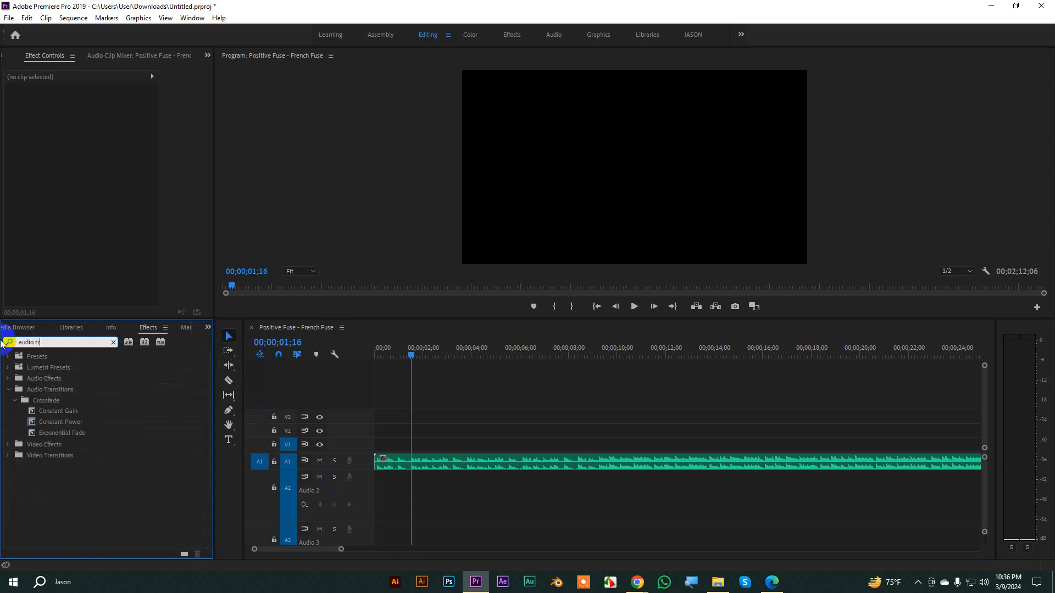
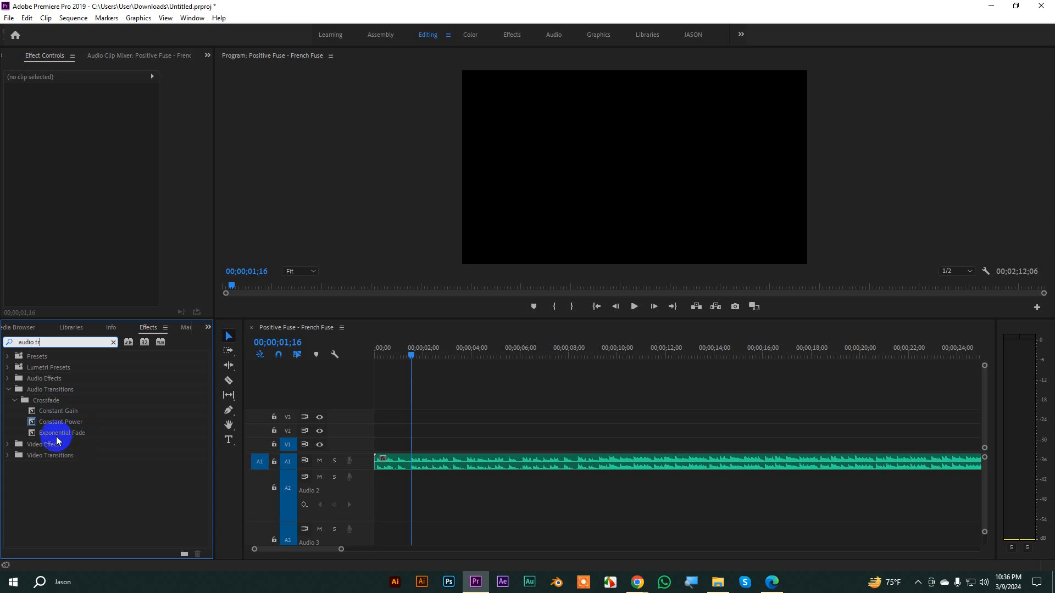
- Apply an Exponential Fade to the start of the music clip and lengthen it to about 3 seconds
drag(59, 432, 399, 470)
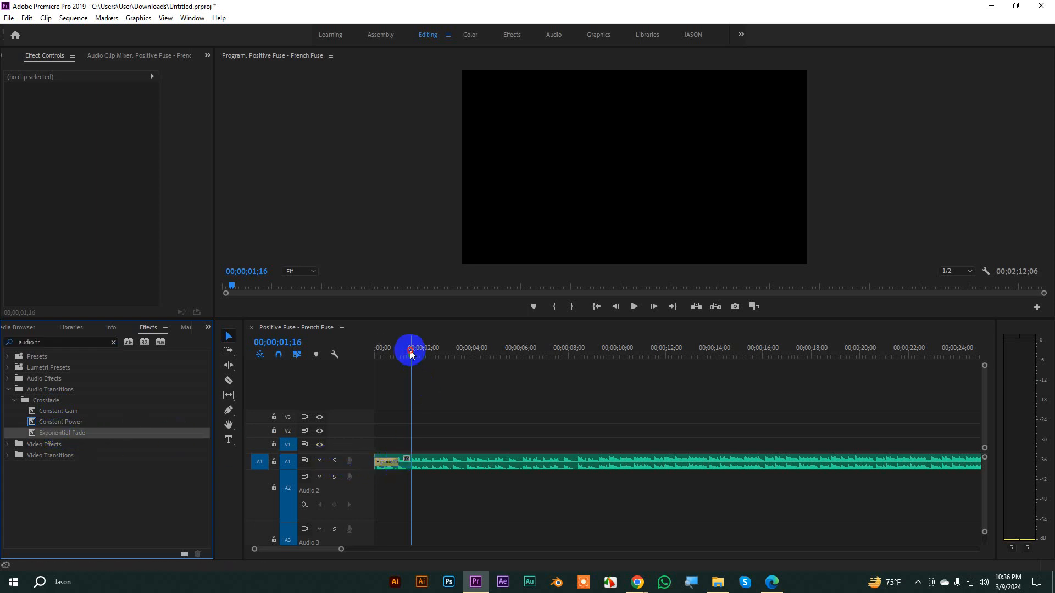
drag(412, 354, 391, 367)
key(equal)
key(equal)
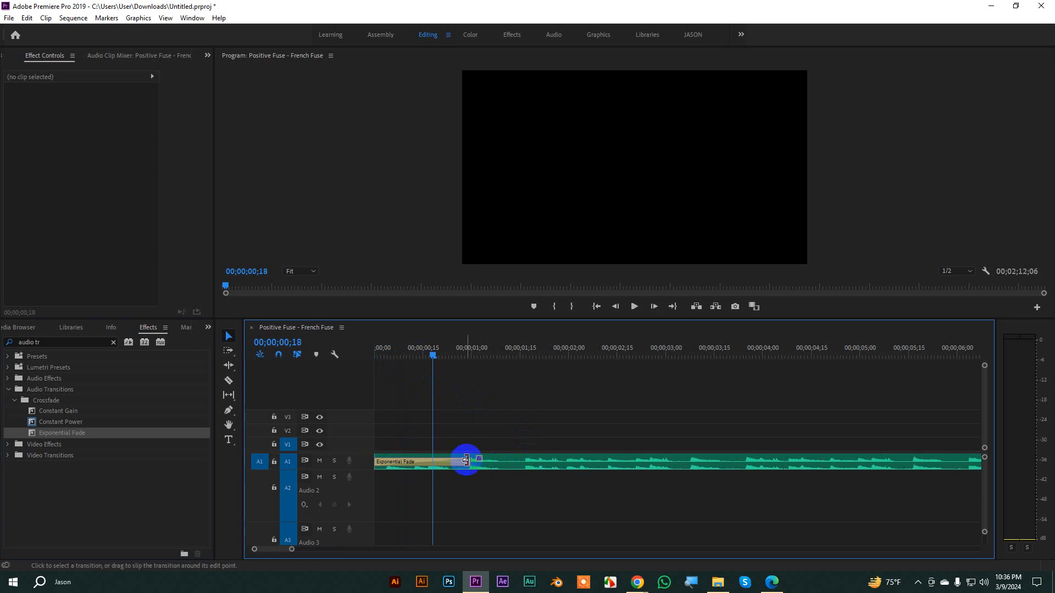
click(448, 463)
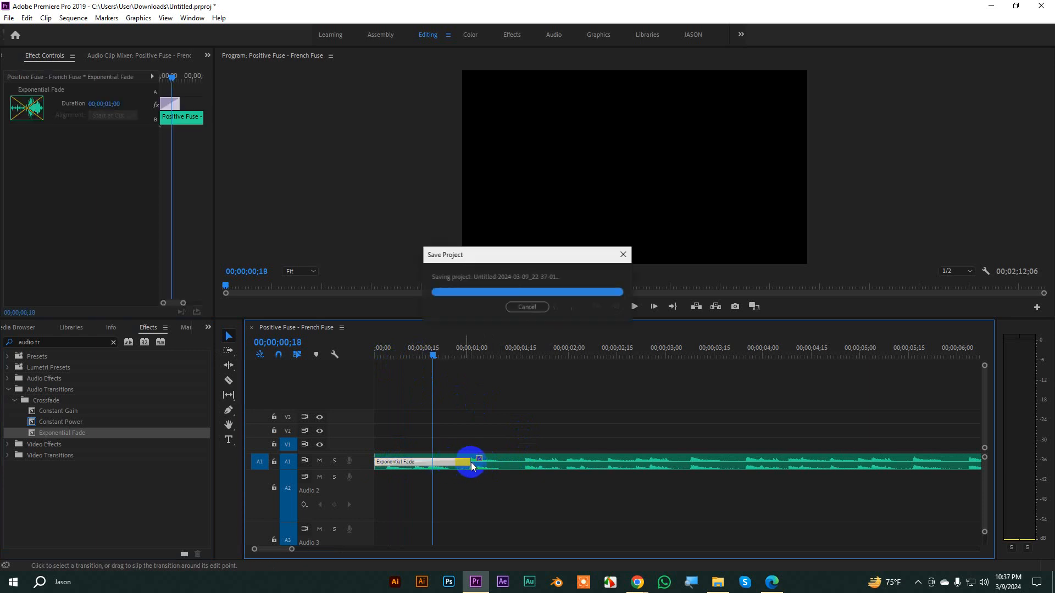
drag(468, 464, 690, 463)
- Play the music from the beginning to hear the fade-in
drag(432, 354, 323, 348)
key(space)
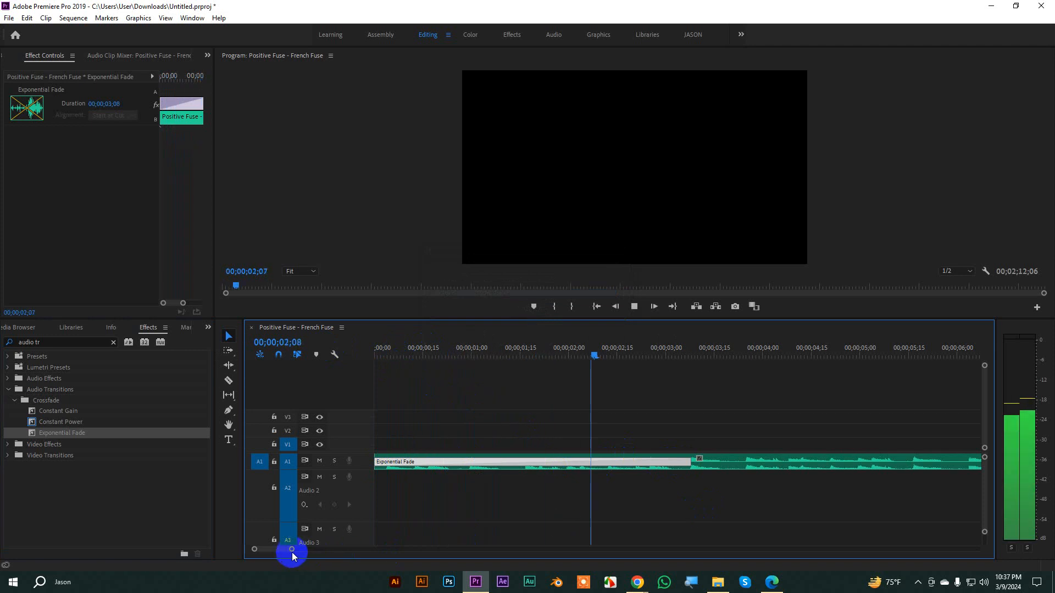
drag(291, 554, 381, 543)
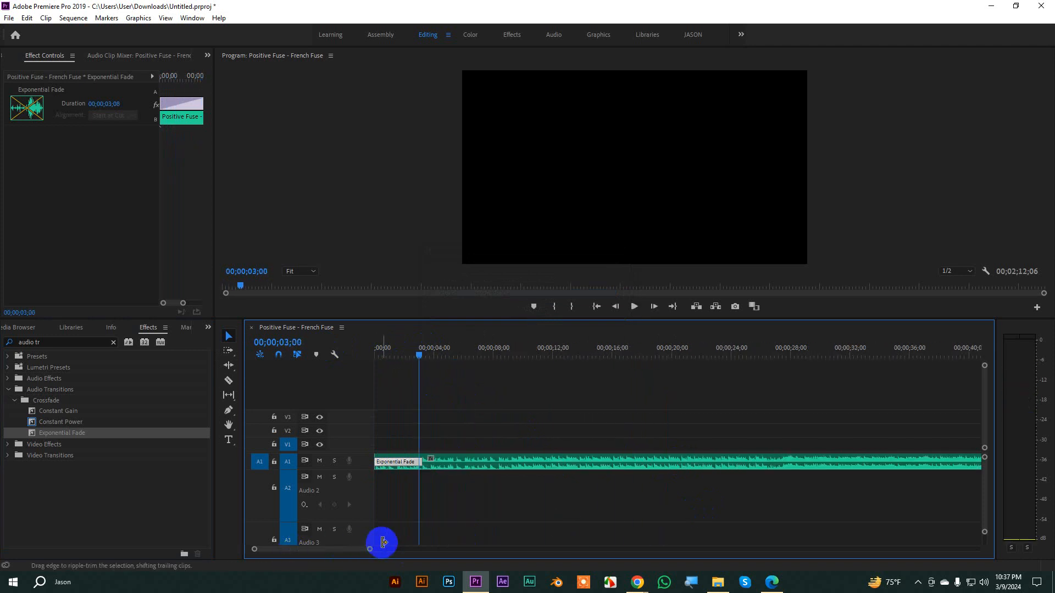
click(383, 543)
- Apply an Exponential Fade to the end of the music clip and lengthen it to about 15 seconds
drag(372, 549, 713, 533)
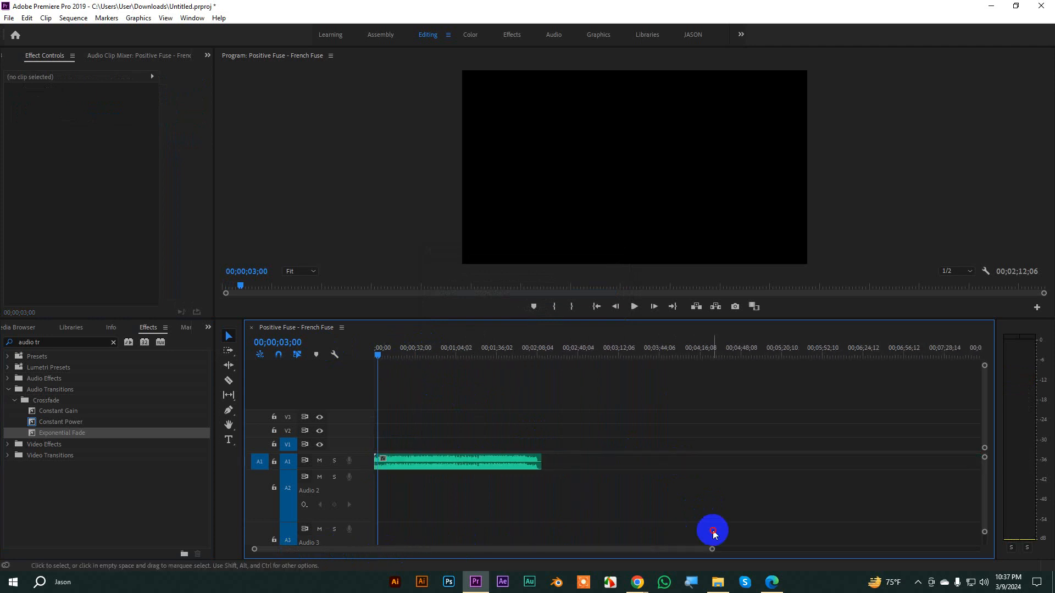
drag(75, 432, 542, 462)
click(542, 349)
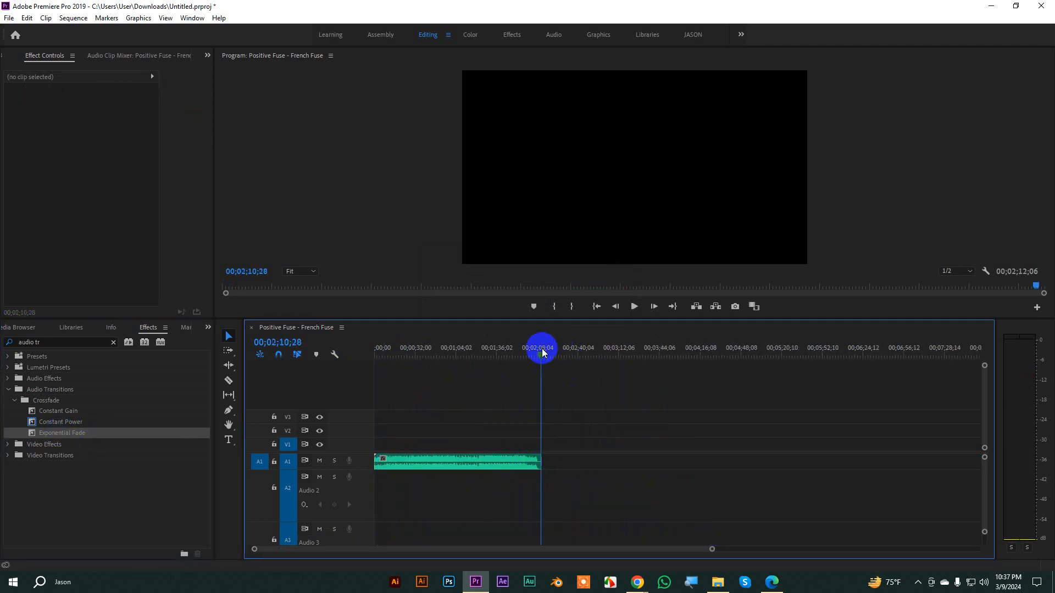
key(equal)
key(equal)
key(equal)
mouse_move(686, 467)
mouse_down()
mouse_move(533, 468)
mouse_move(685, 466)
mouse_up()
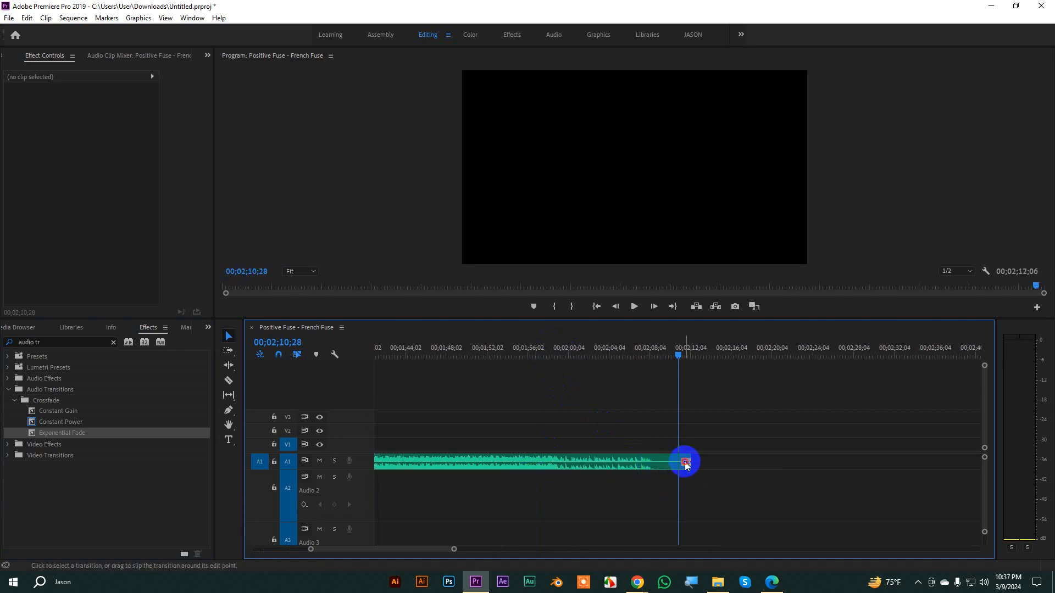
click(686, 464)
key(equal)
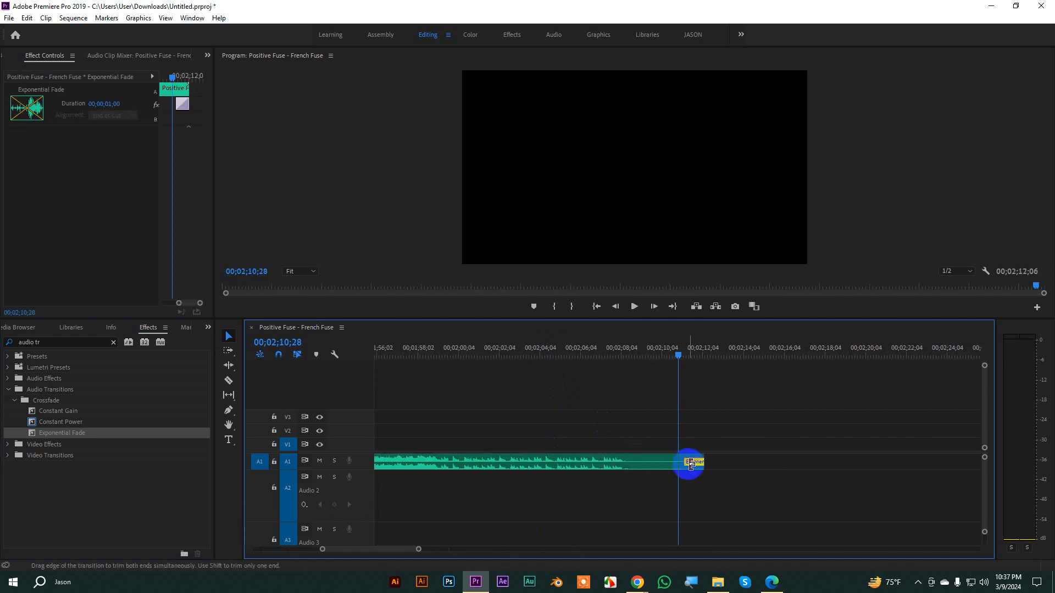
drag(684, 466, 398, 463)
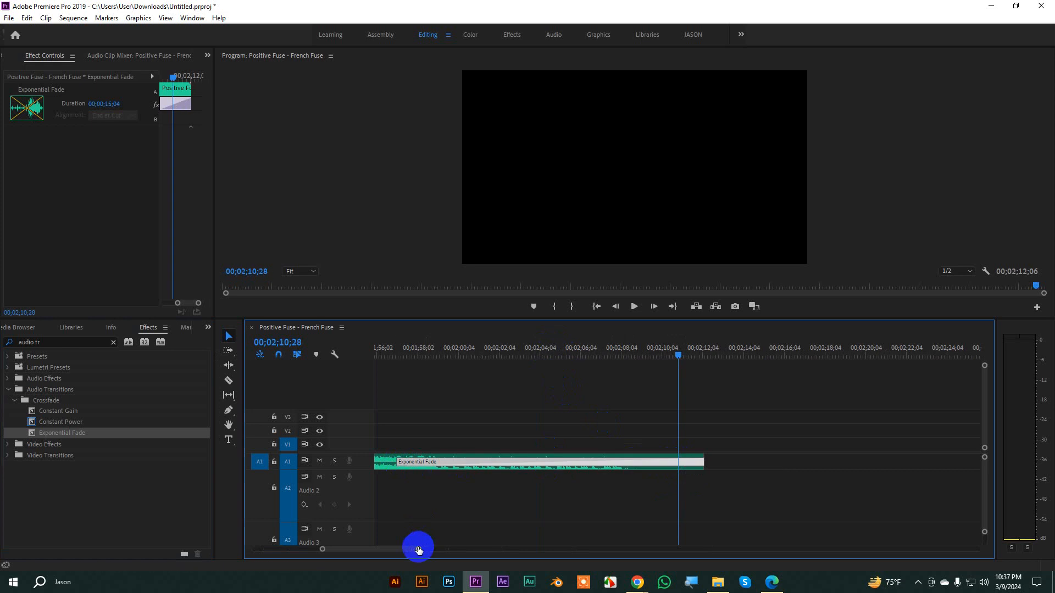
- Play the end of the music clip to hear the fade-out
key(minus)
click(583, 357)
key(space)
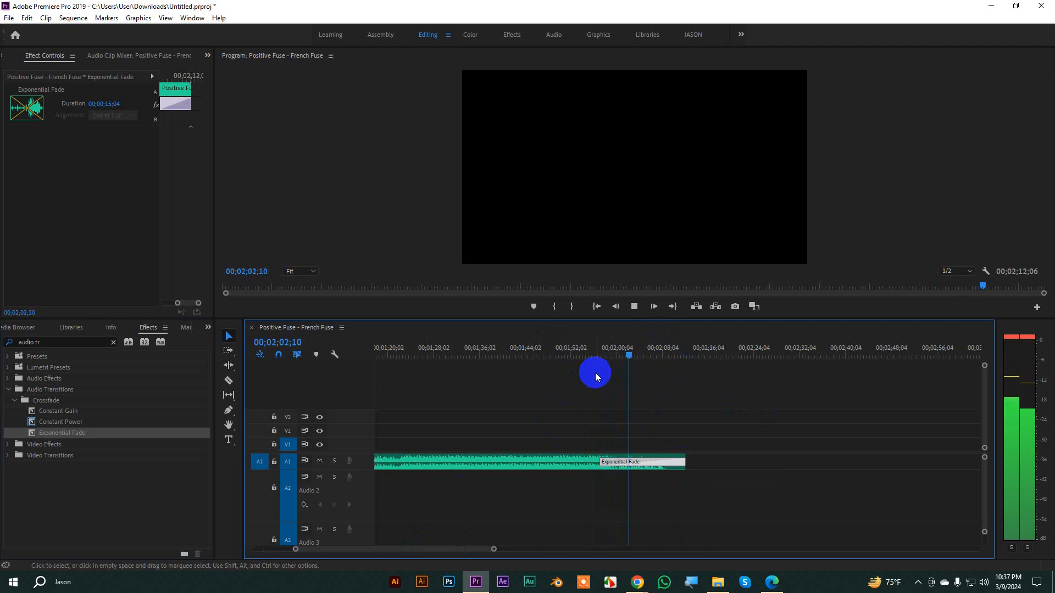
key(space)
click(595, 372)
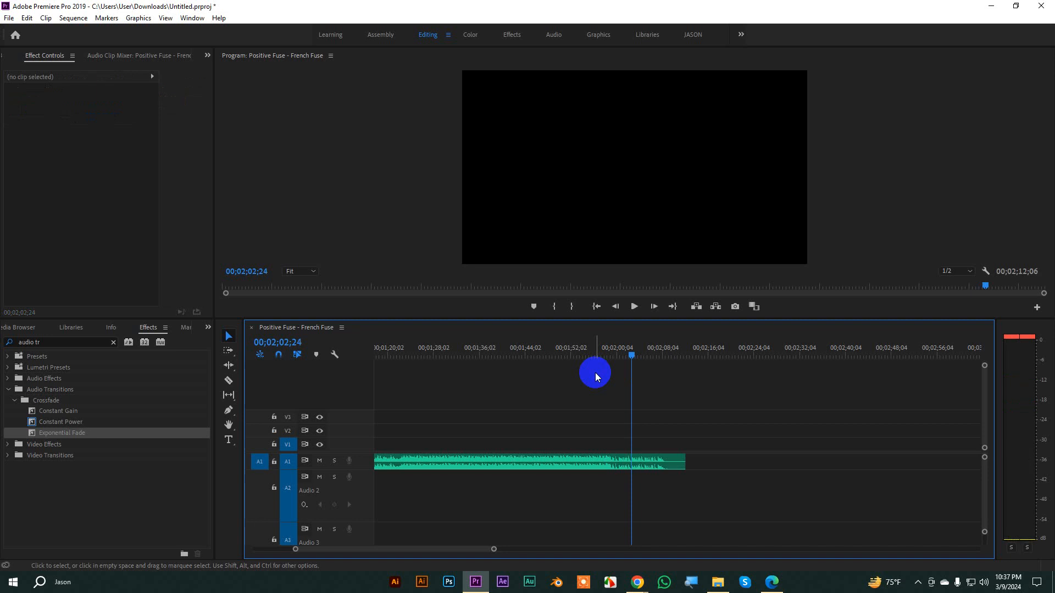
- Return the playhead to the sequence start and delete the music clip from track A1
drag(492, 548, 618, 527)
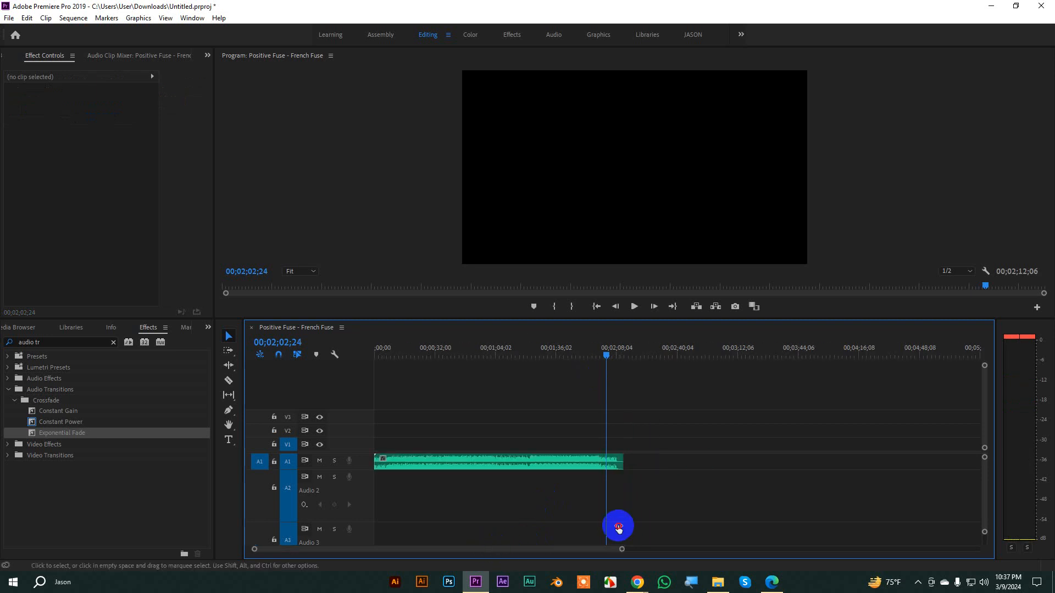
drag(605, 352, 322, 377)
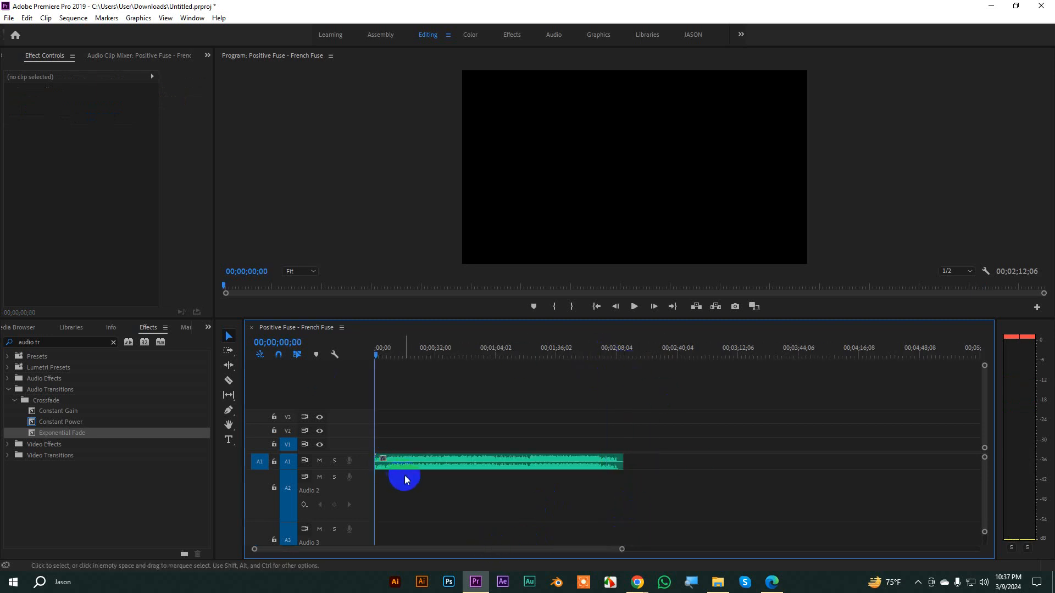
click(472, 463)
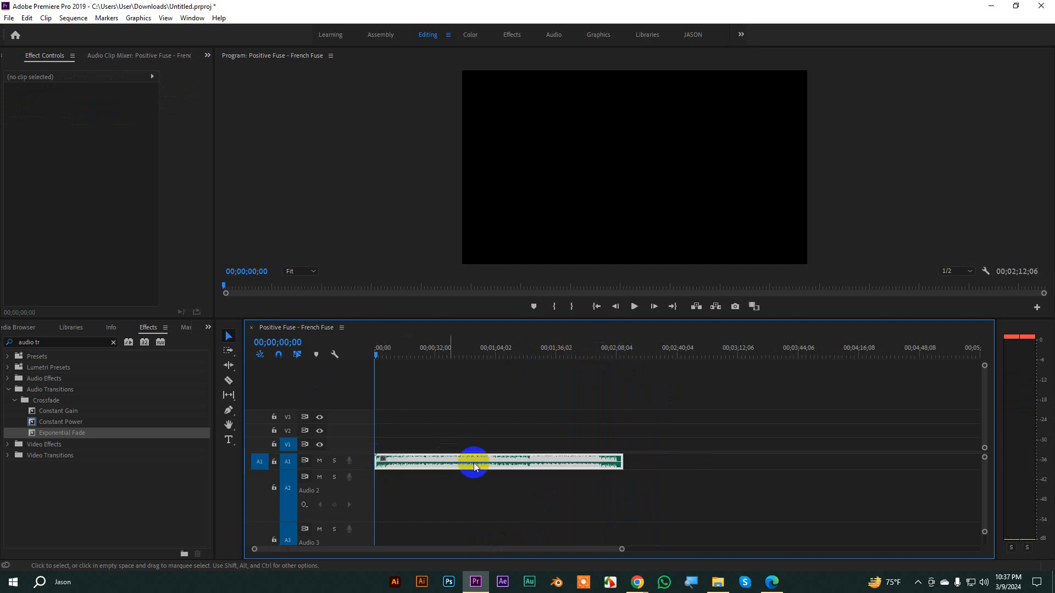
key(Delete)
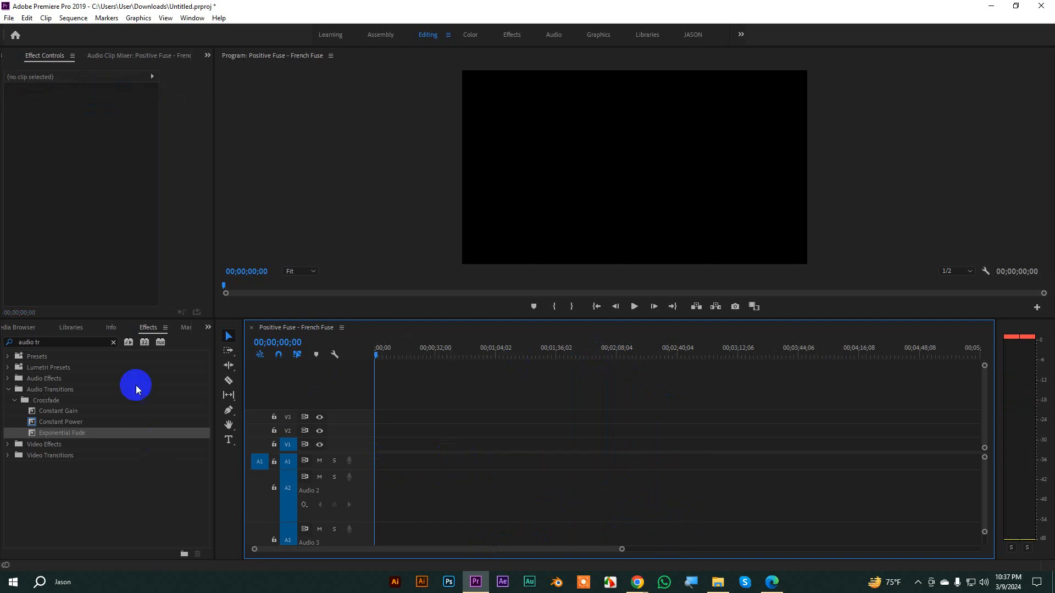
- Collapse the Music bin and place the TRAVEL VOICE OVER clip at the start of audio track A1
click(206, 331)
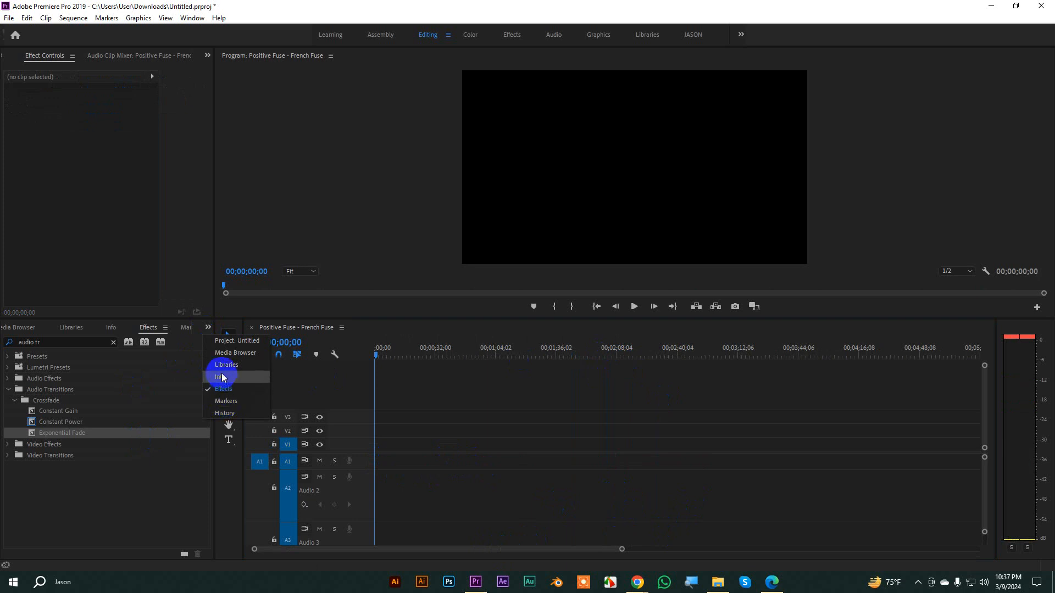
click(223, 340)
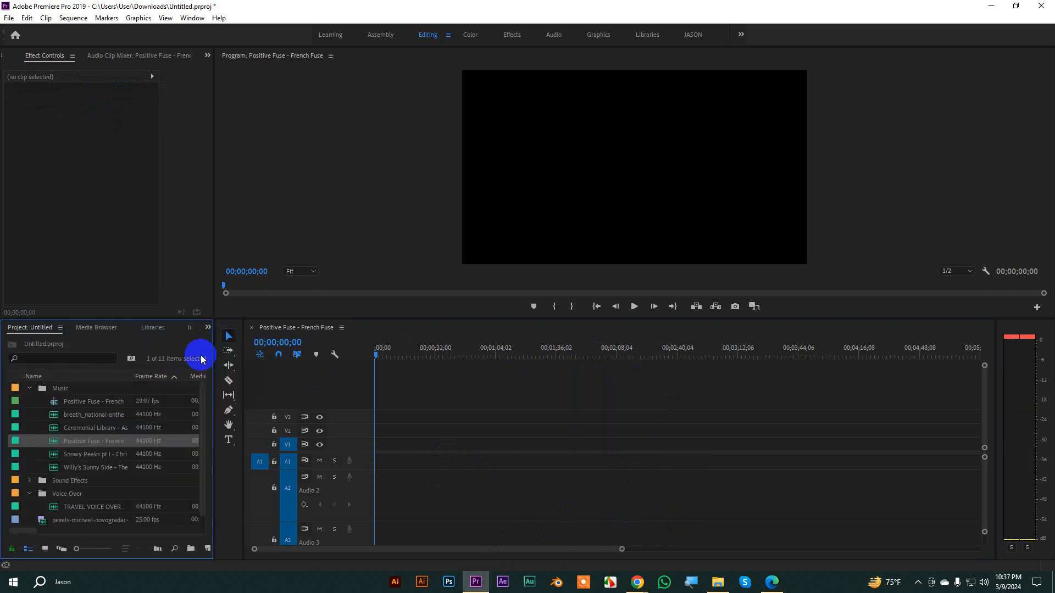
click(29, 388)
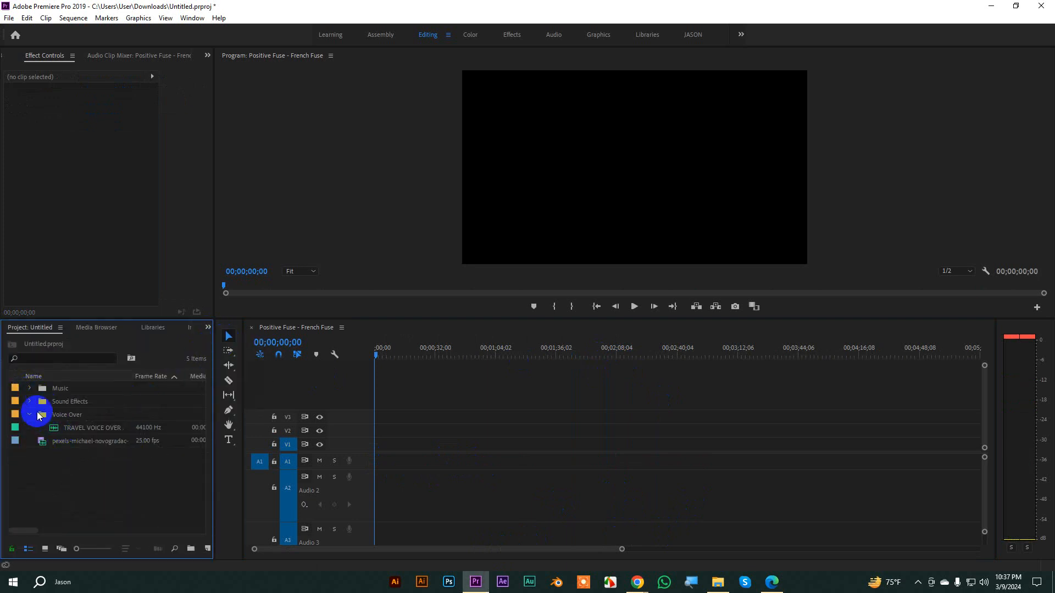
drag(69, 428, 360, 461)
- Play the beginning of the voice-over and select its clip on track A1
key(space)
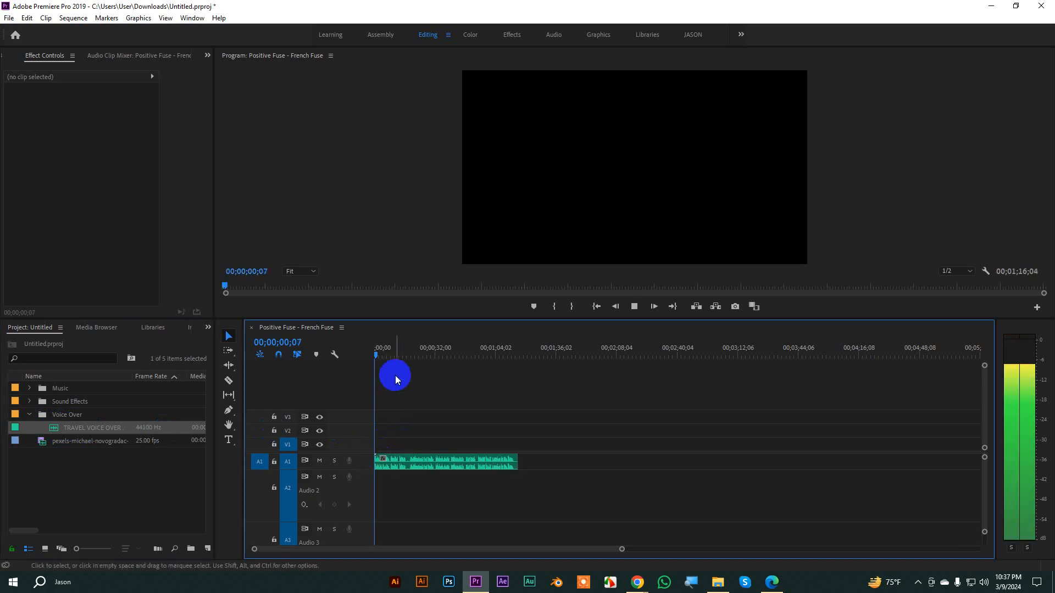
key(=)
key(=)
key(=)
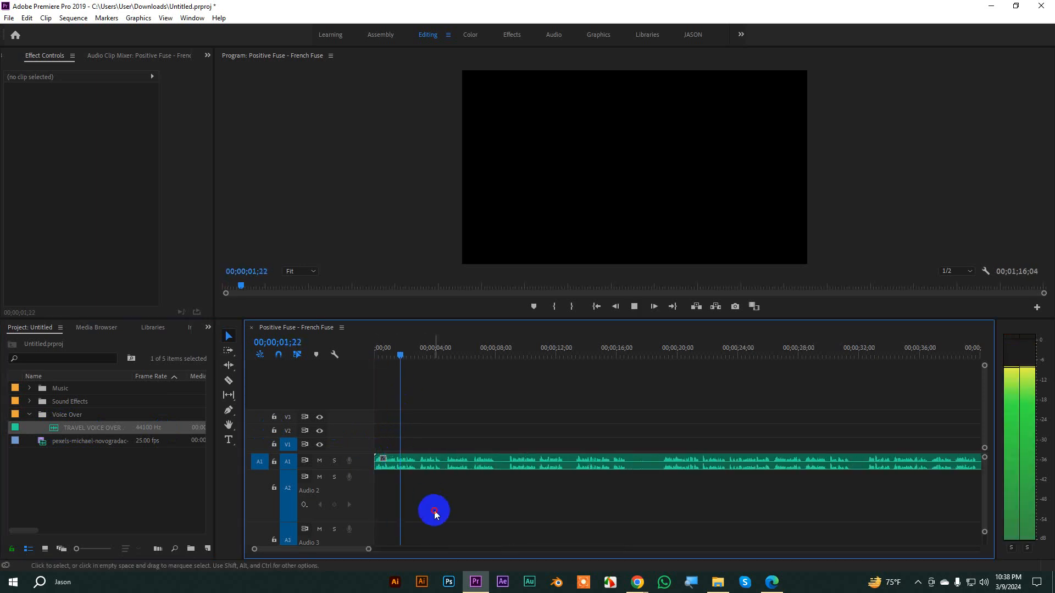
click(442, 463)
key(space)
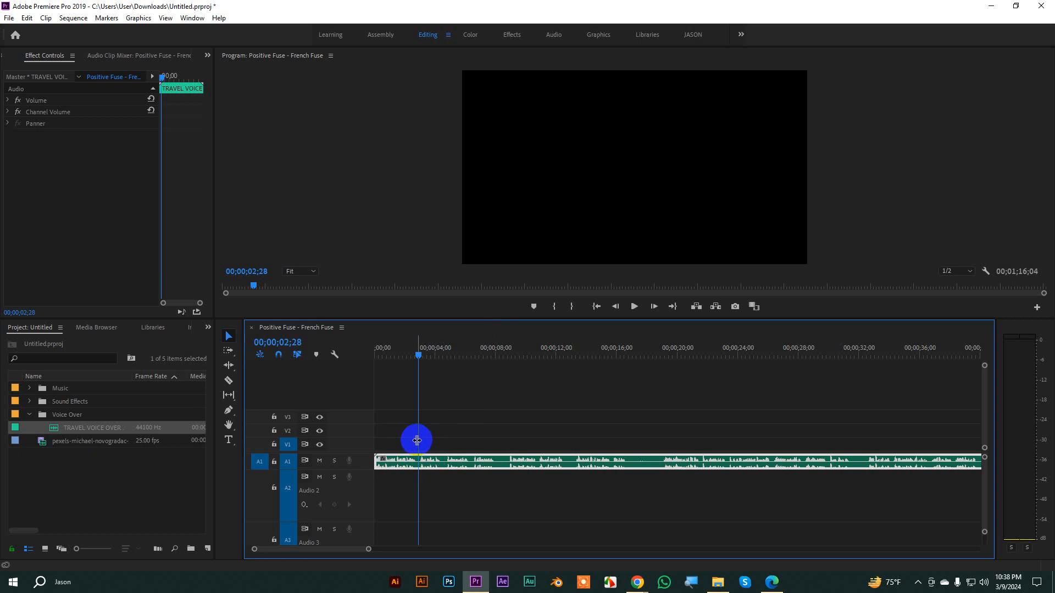
- Search the effects for "pitch" and apply the non-obsolete Pitch Shifter to the voice-over clip on A1
click(208, 327)
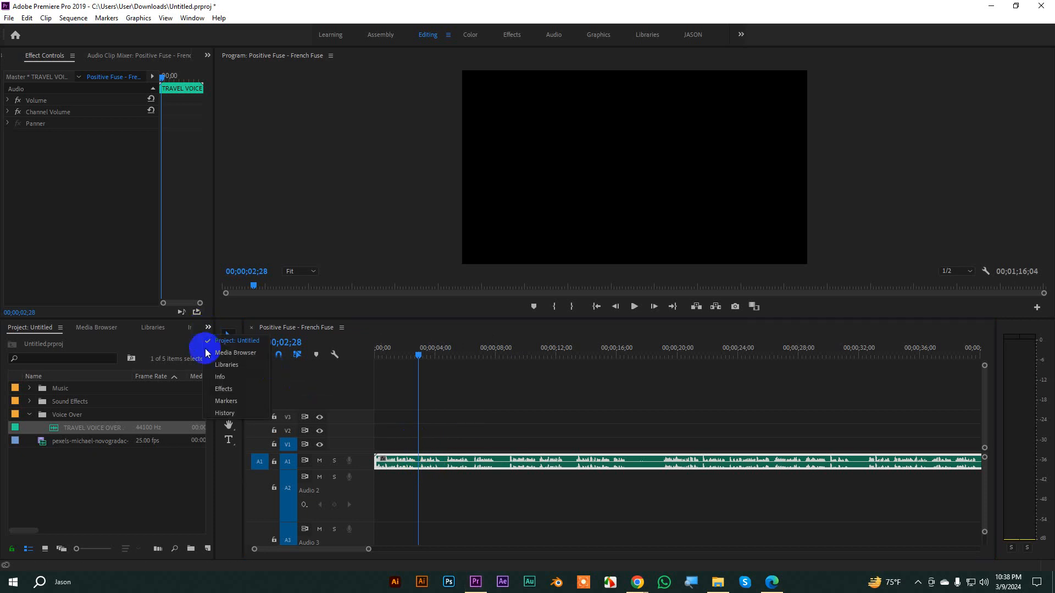
click(223, 389)
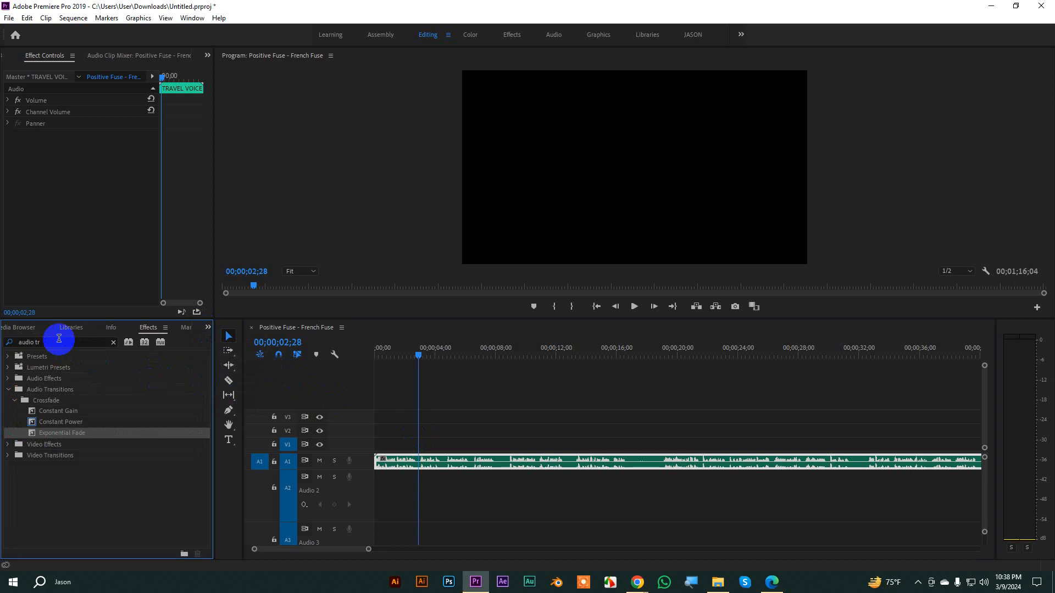
drag(59, 338, 2, 333)
text(pi)
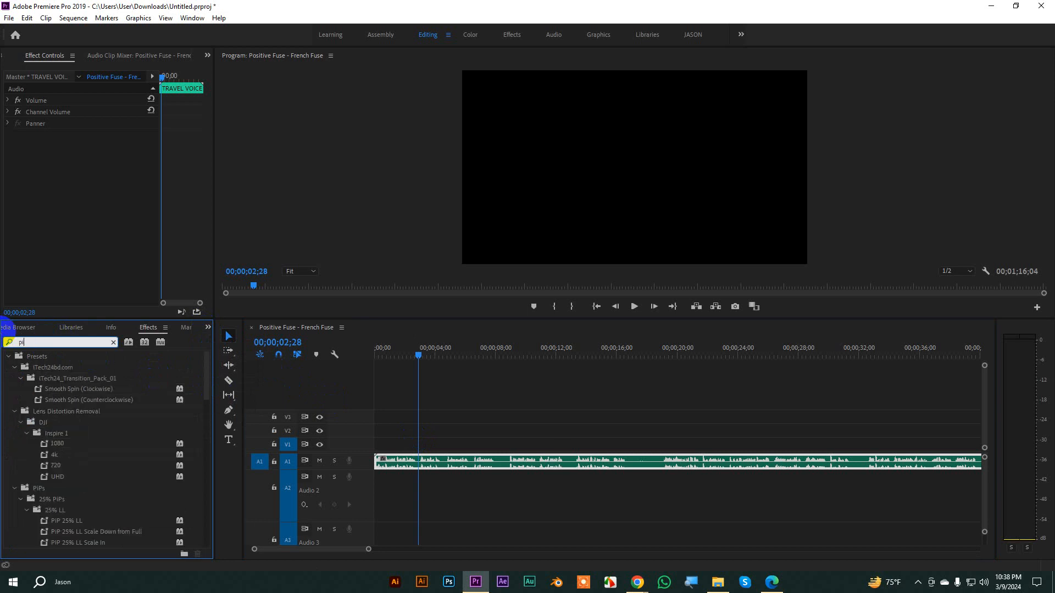
text(tvh)
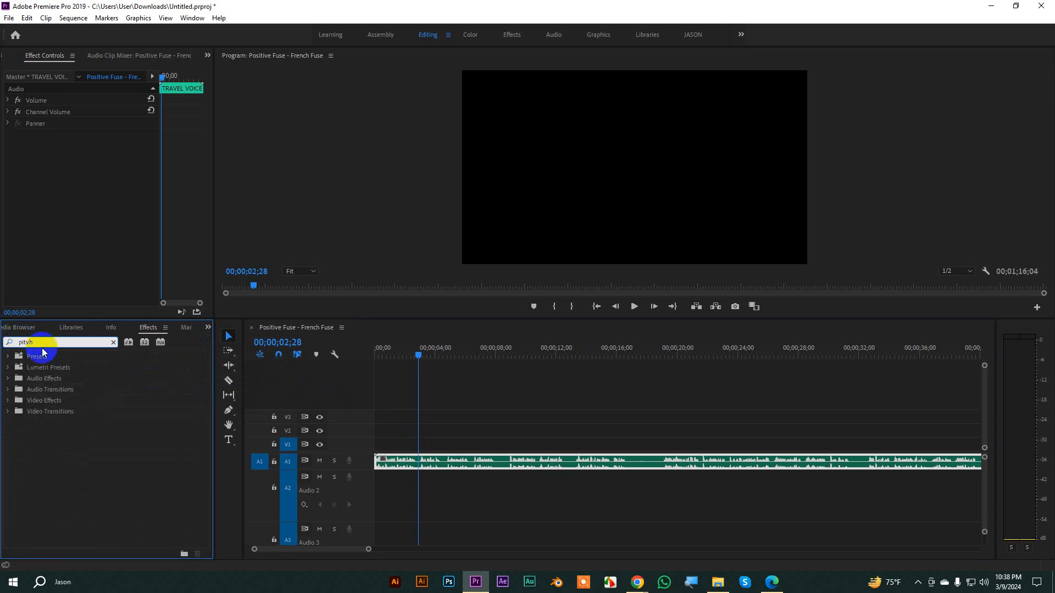
key(BackSpace)
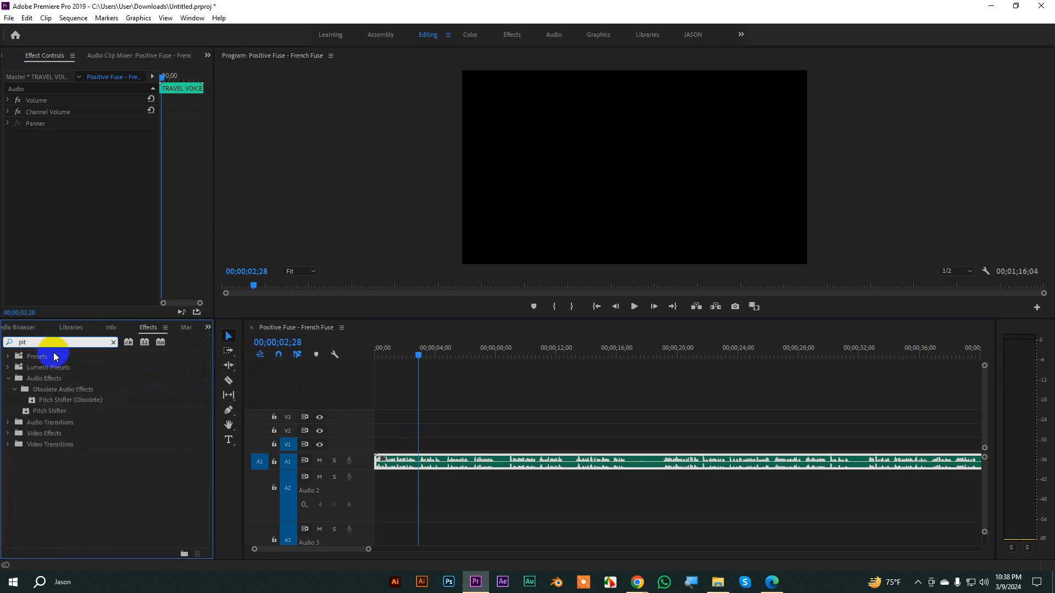
text(ch)
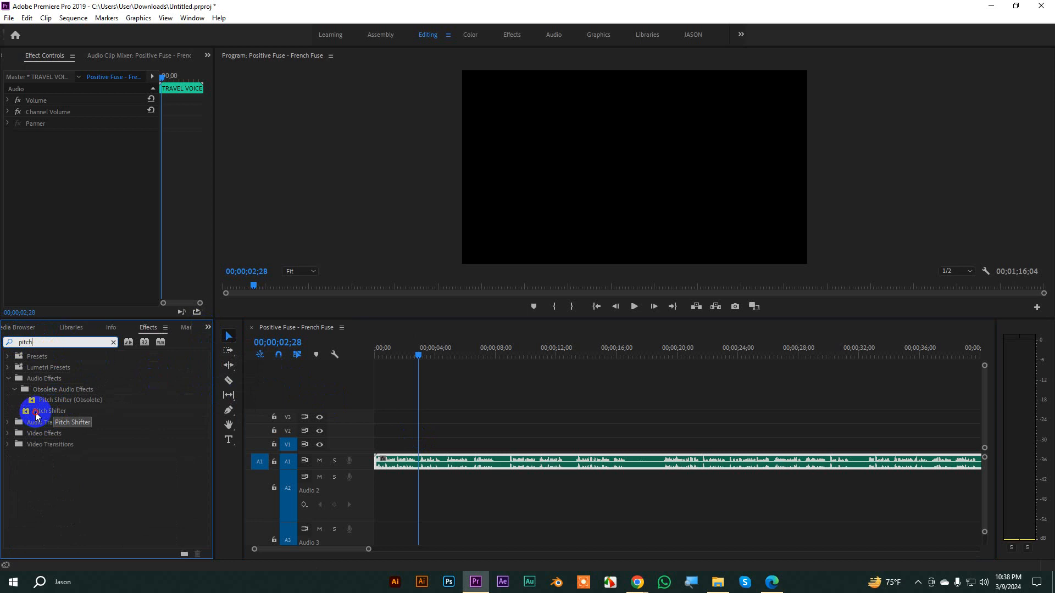
drag(37, 416, 438, 464)
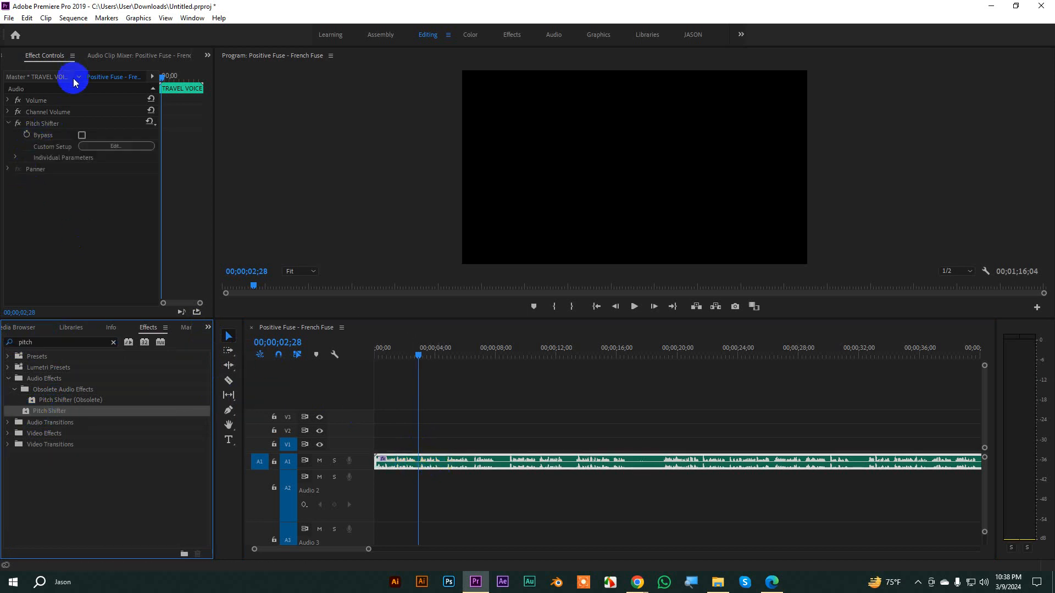
- Open the Pitch Shifter's custom setup and play the voice-over from the start with the default preset
click(91, 147)
drag(472, 193, 492, 122)
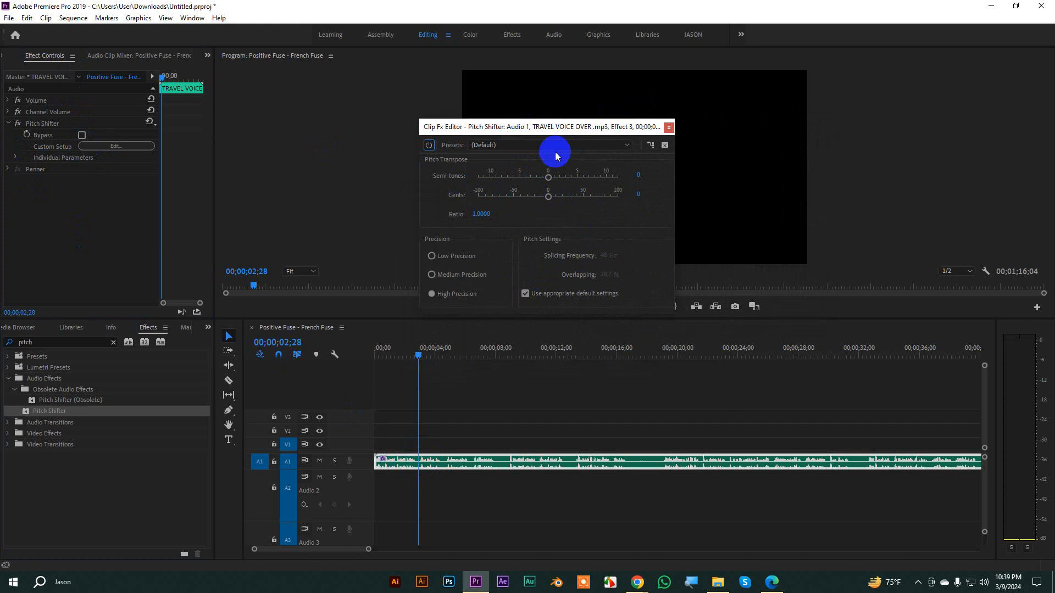
click(522, 144)
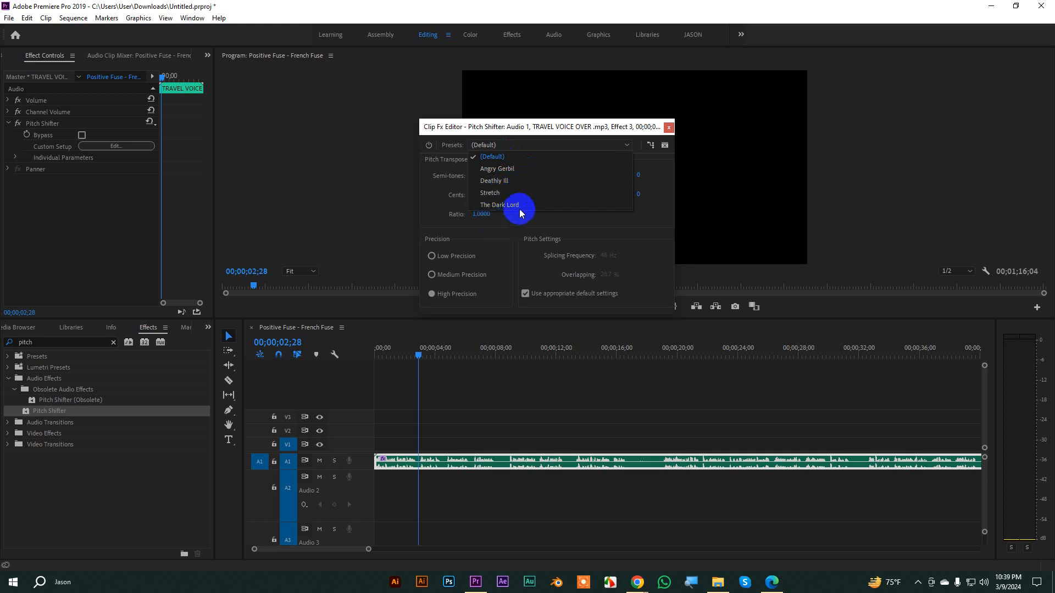
drag(417, 359, 365, 357)
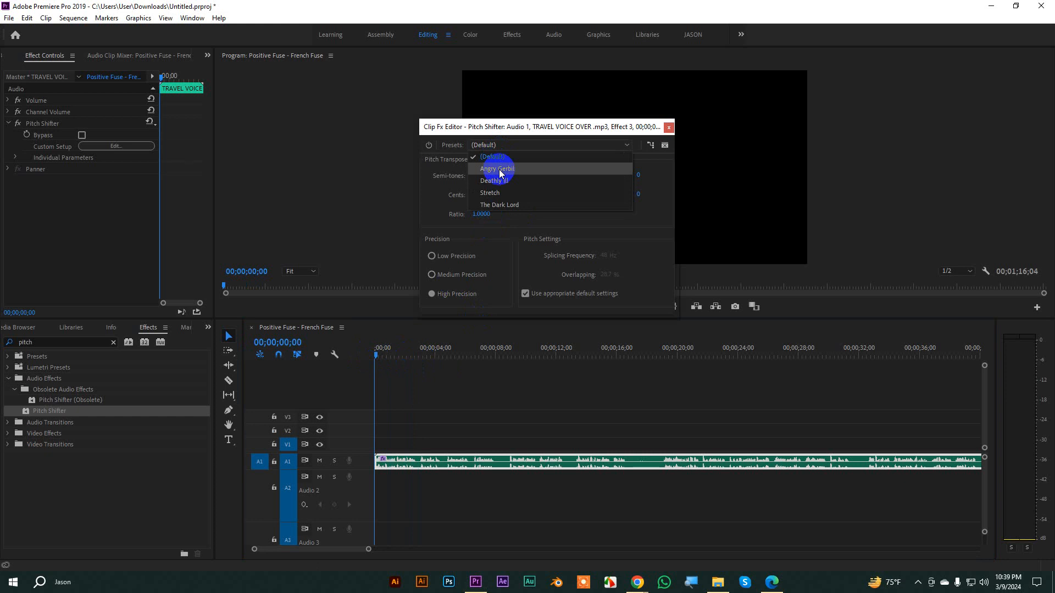
click(580, 431)
key(space)
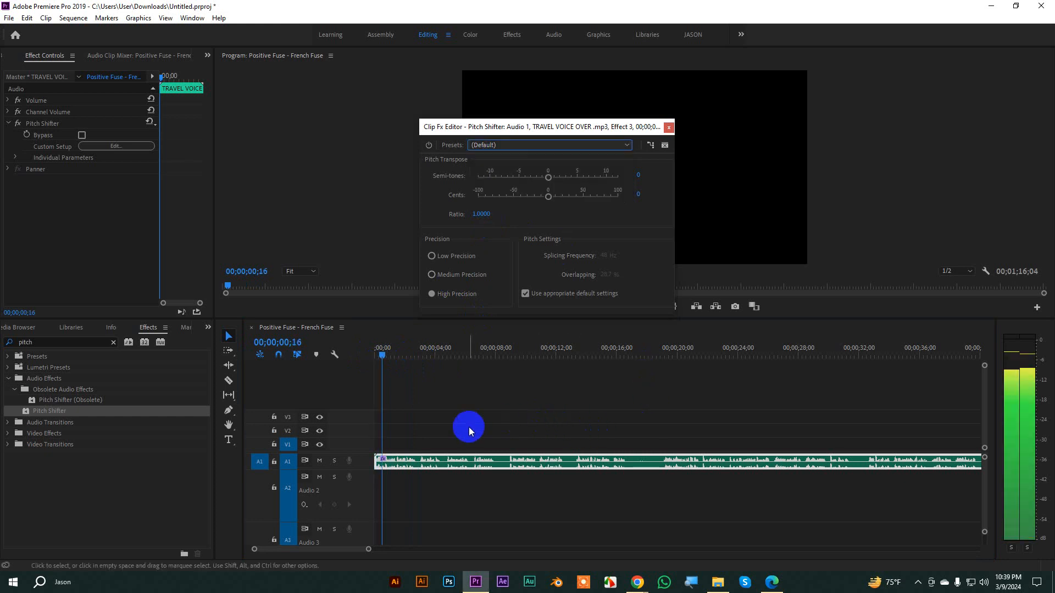
drag(408, 357, 354, 353)
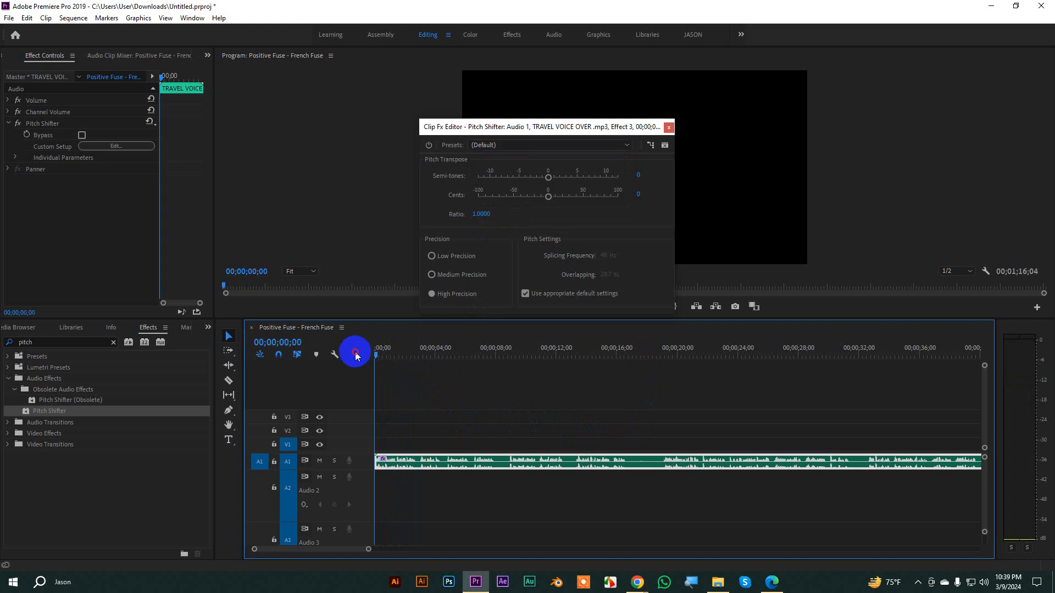
- Apply the Angry Gerbil preset to the Pitch Shifter and play the voice-over from the start
click(498, 145)
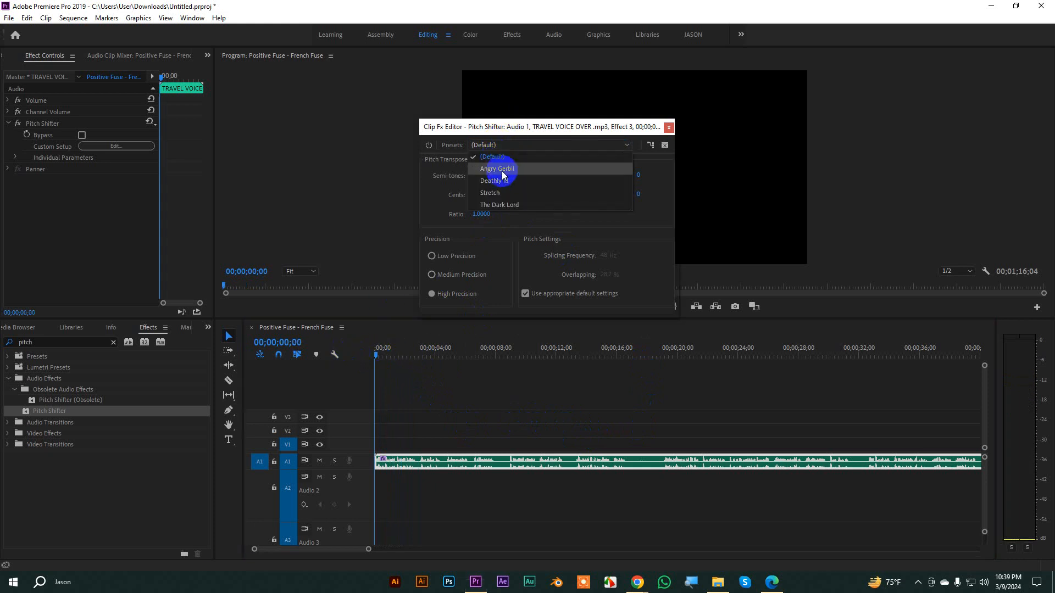
click(501, 173)
key(space)
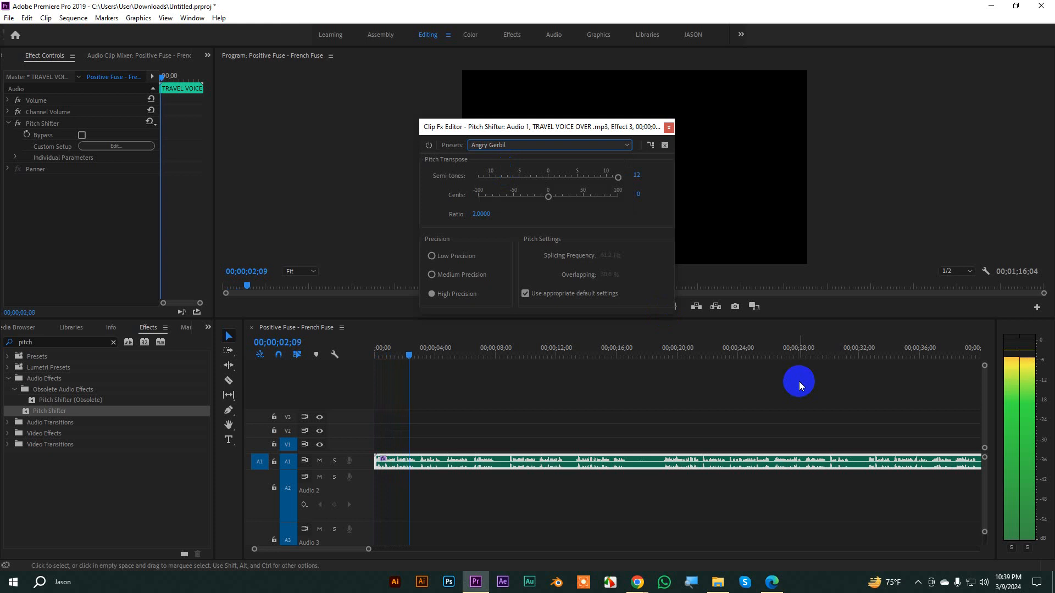
key(space)
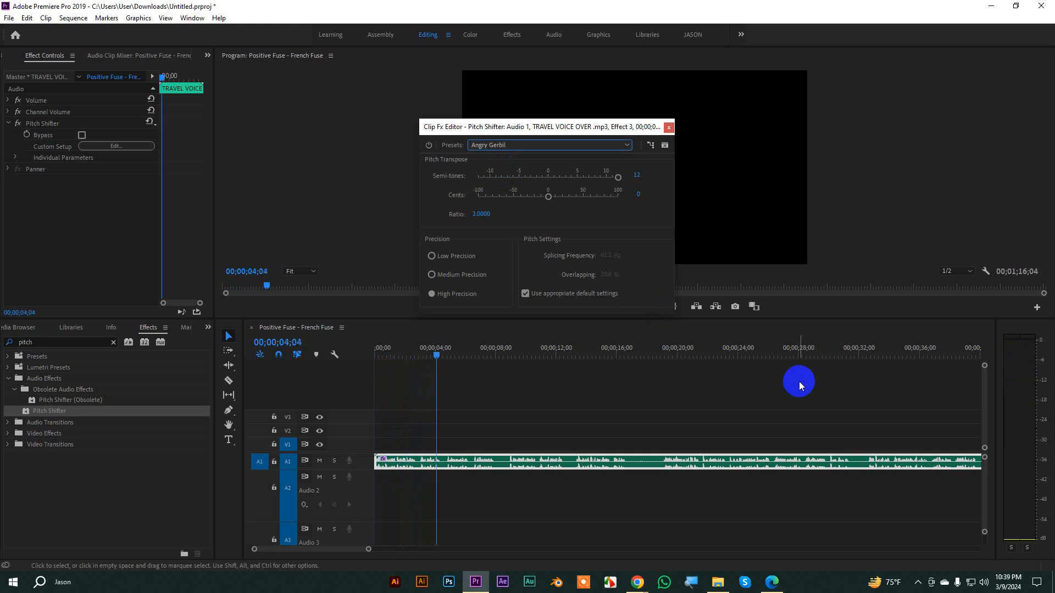
- Switch the Pitch Shifter to the Deathly Ill preset and play the voice-over from the start
click(499, 146)
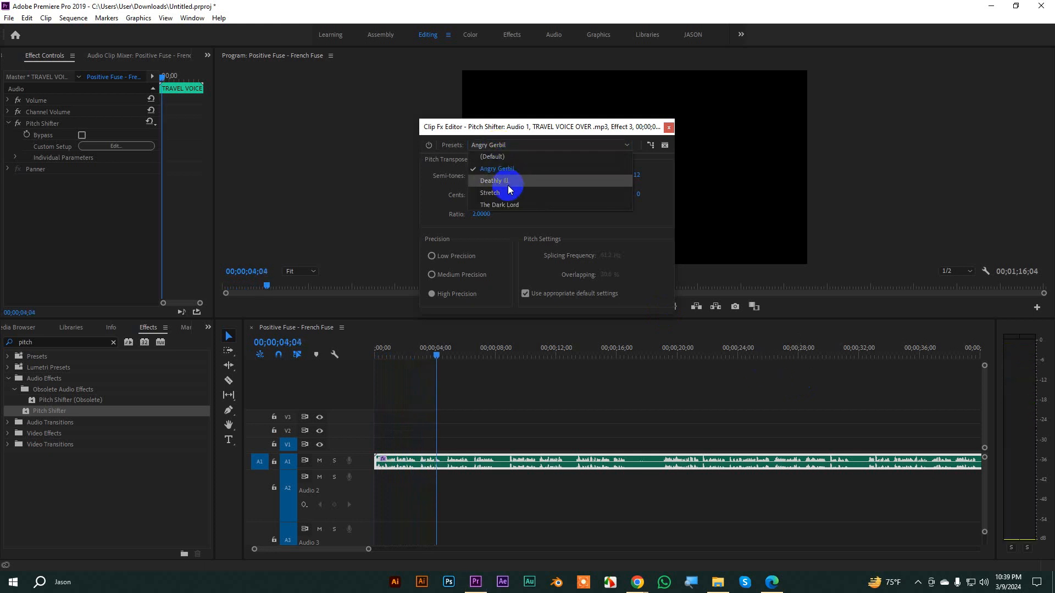
click(502, 184)
click(385, 355)
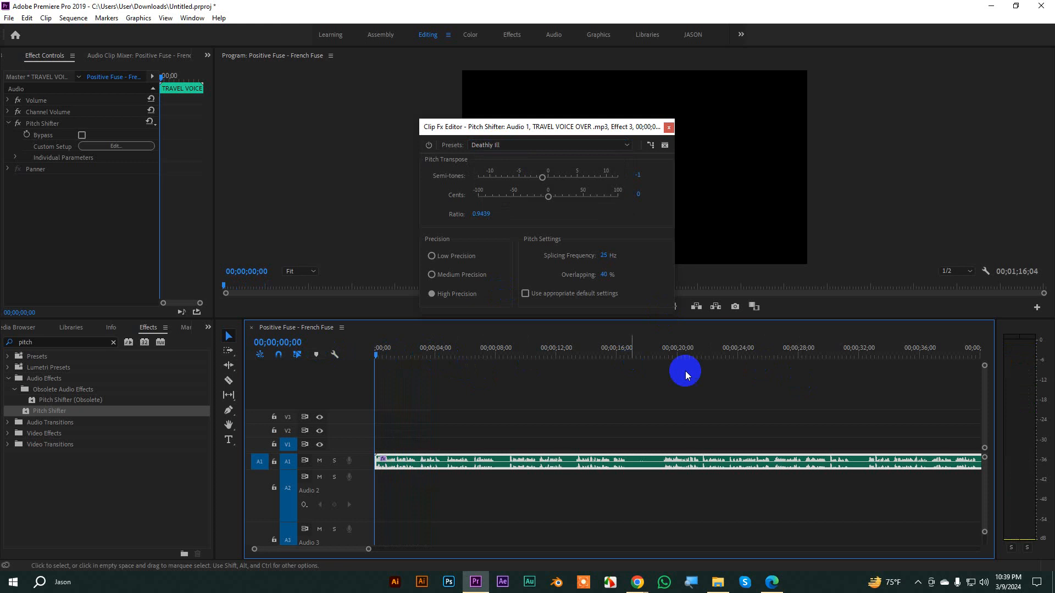
key(space)
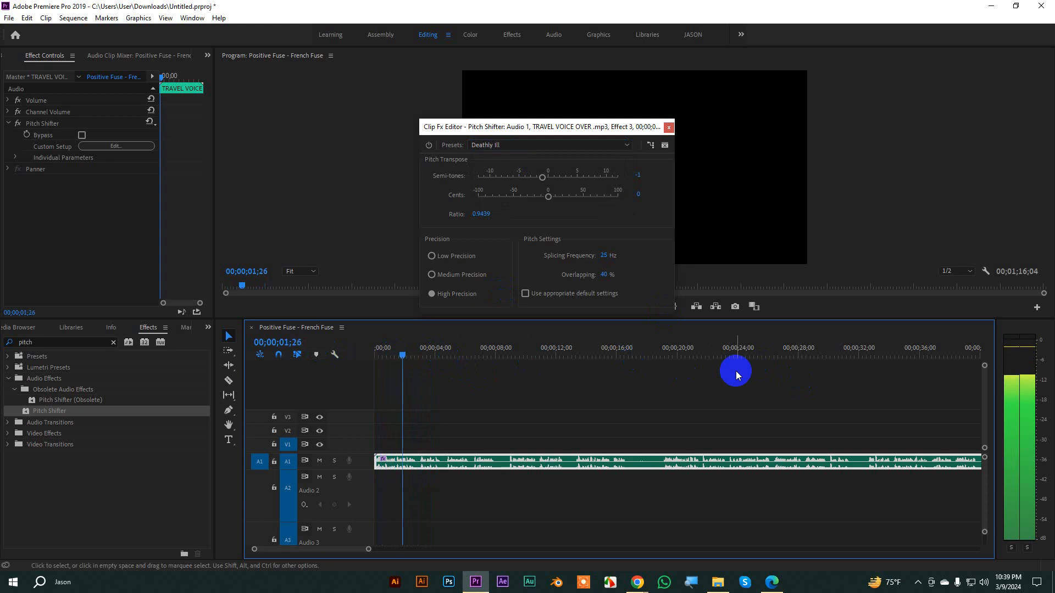
- Switch the Pitch Shifter to the Stretch preset and play the opening of the voice-over twice
click(483, 145)
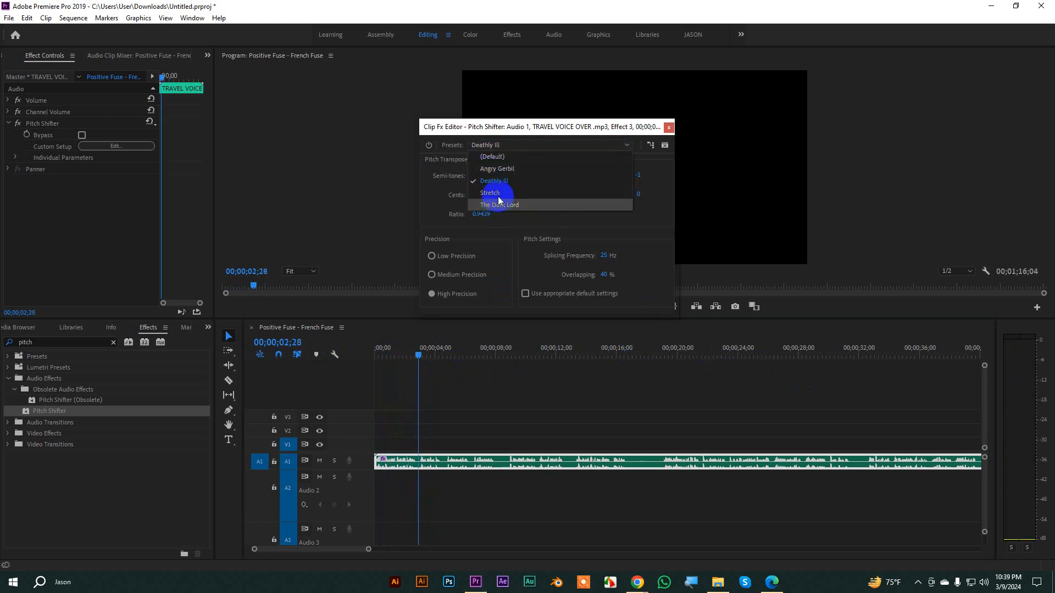
click(491, 193)
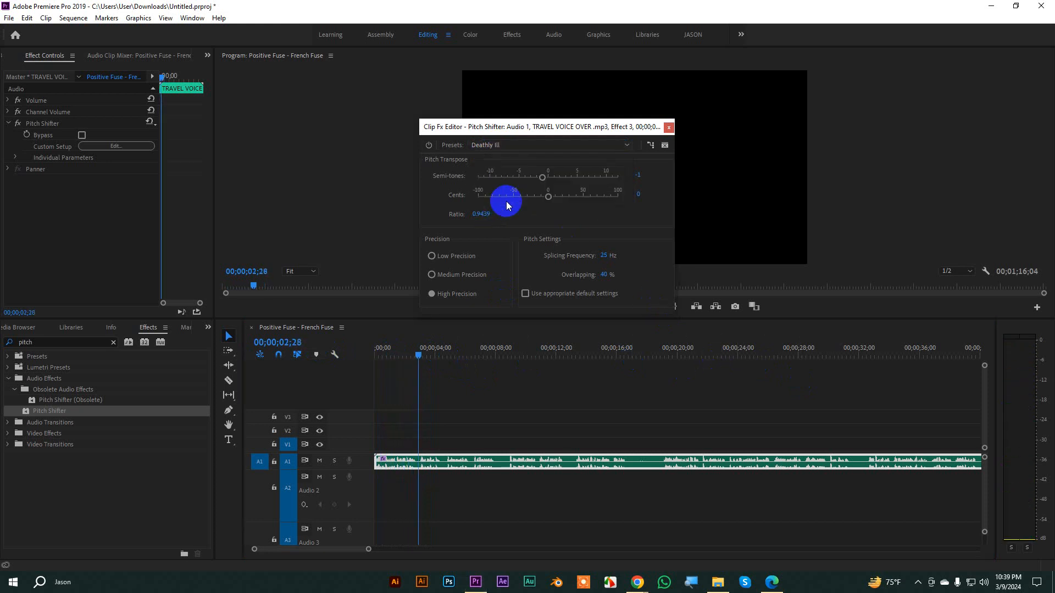
click(328, 363)
key(Home)
key(space)
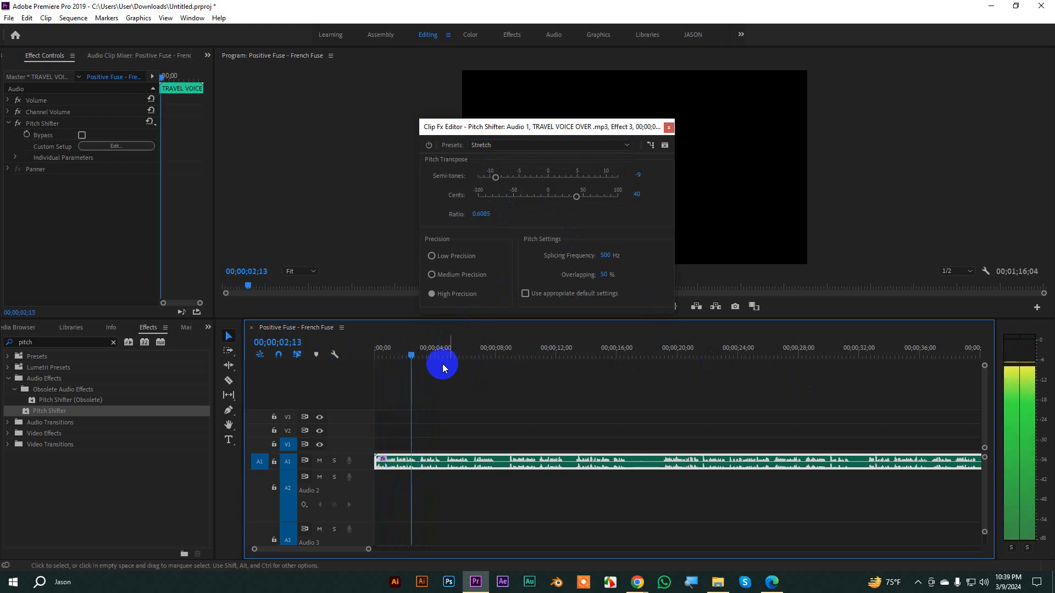
drag(423, 354, 357, 354)
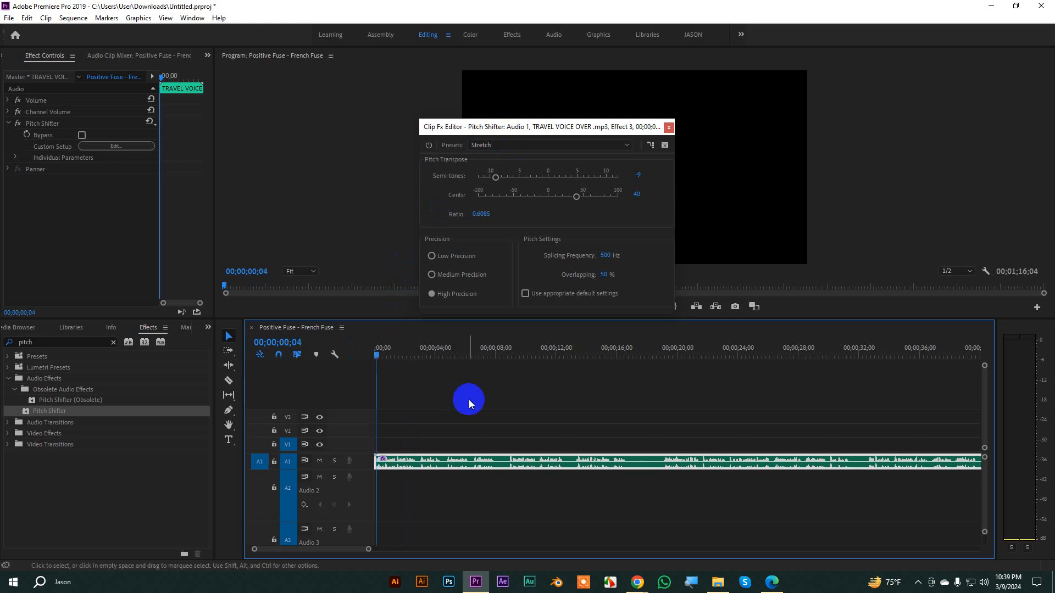
key(space)
key(space)
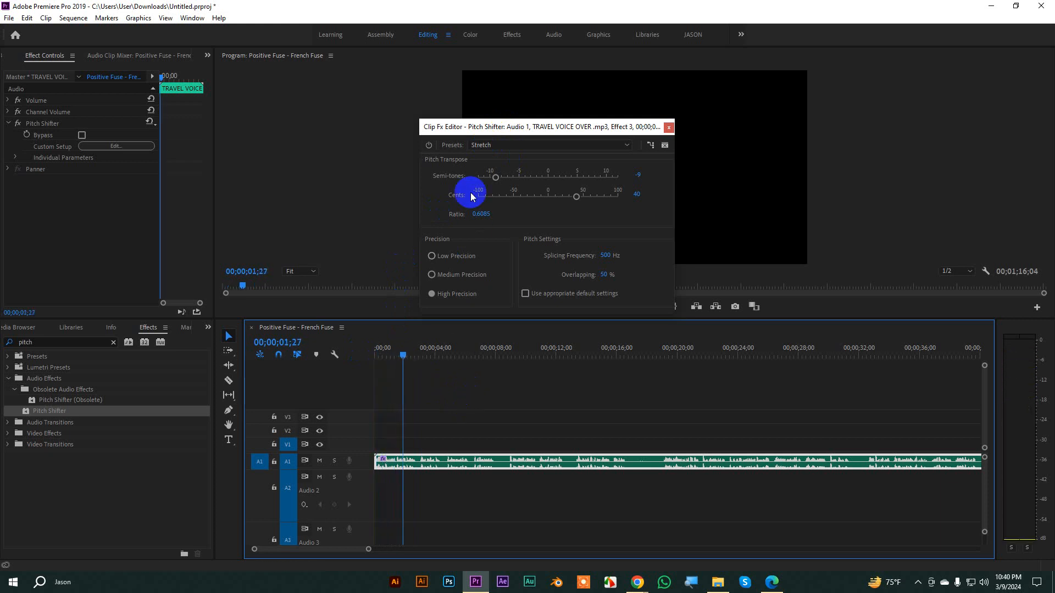
- Switch the Pitch Shifter to The Dark Lord preset and play the opening of the voice-over
click(488, 145)
click(497, 204)
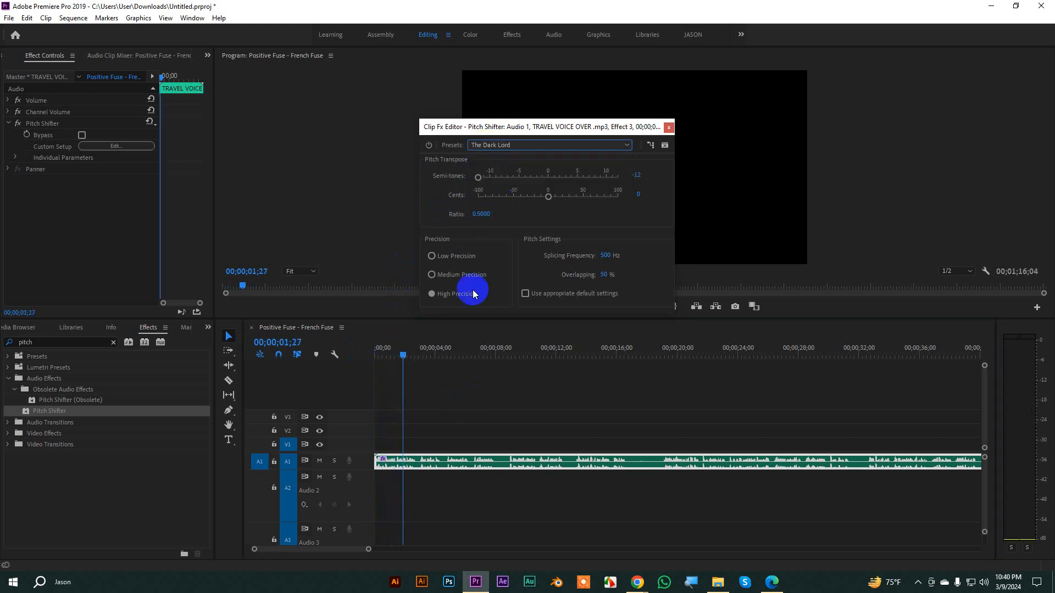
click(380, 356)
key(space)
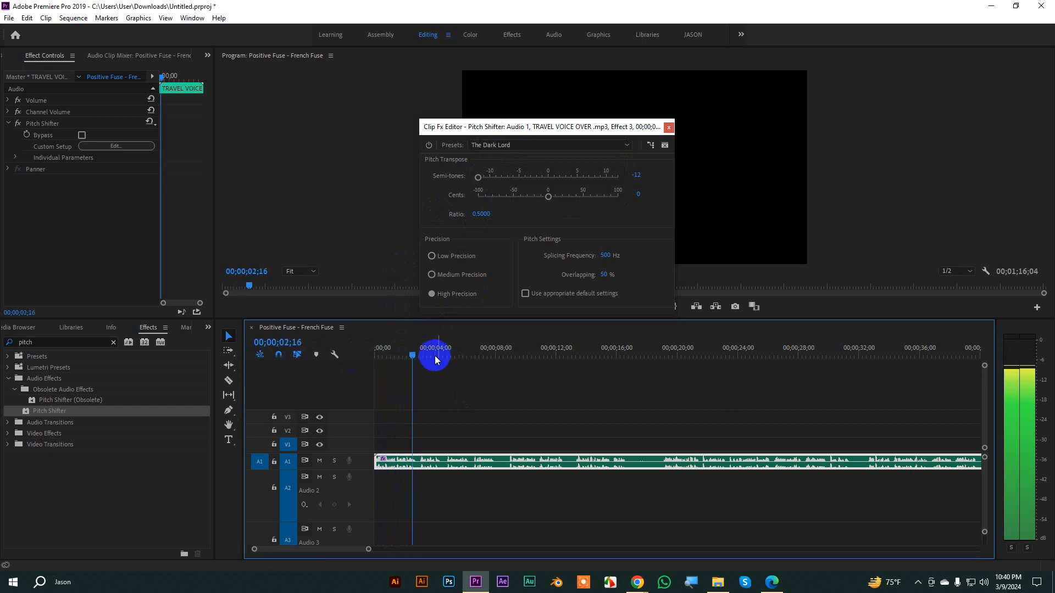
key(space)
drag(423, 359, 388, 352)
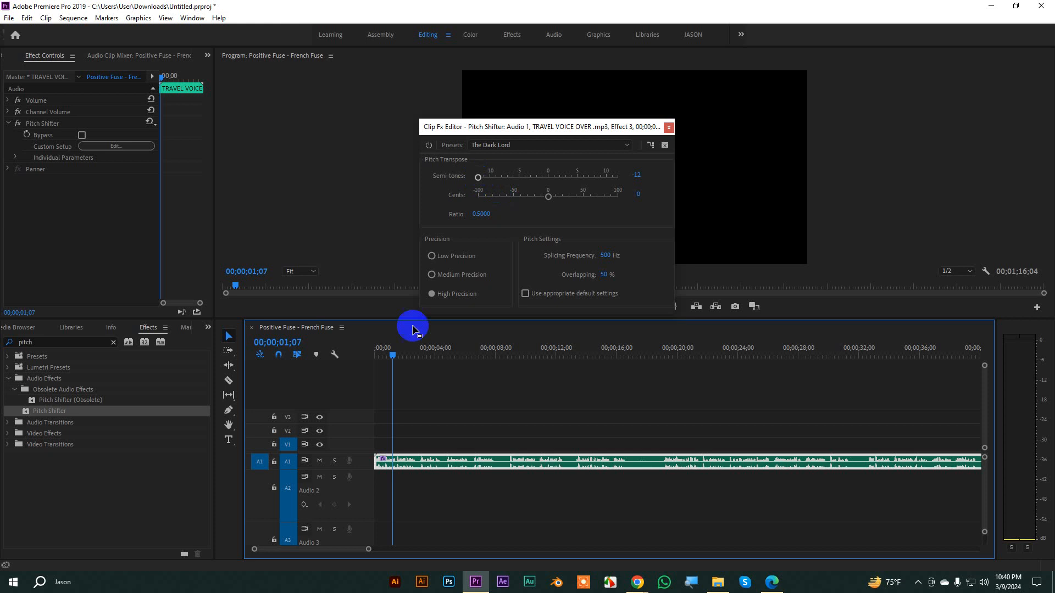
- Set the Pitch Shifter's semi-tones to -8 and cents to 19, and play the voice-over
drag(478, 177, 500, 177)
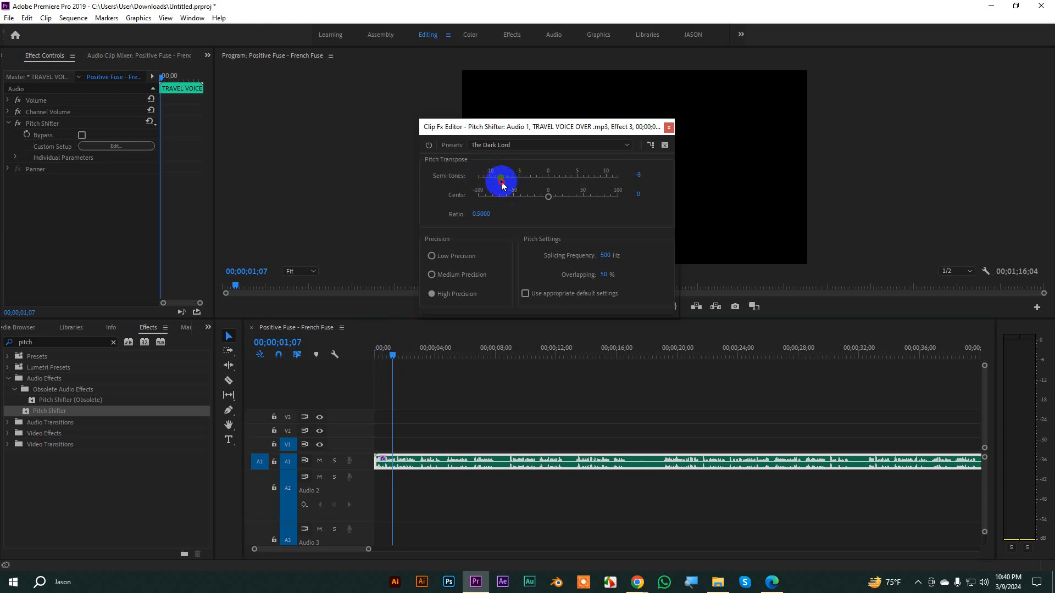
mouse_move(576, 205)
mouse_down()
mouse_move(548, 203)
mouse_move(558, 203)
mouse_up()
key(space)
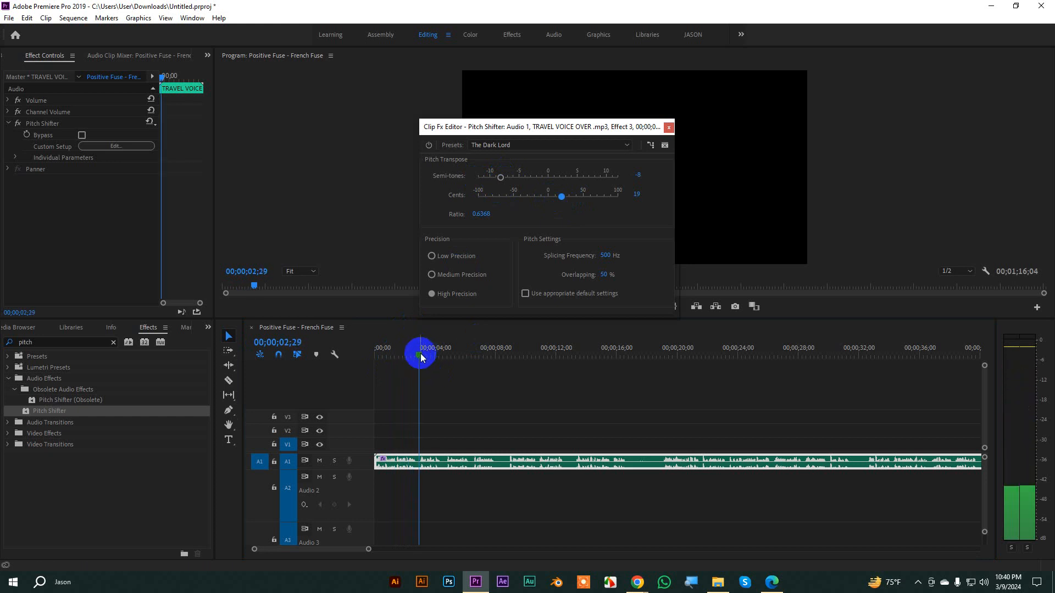
- Reset the Pitch Shifter to the (Default) preset, set semi-tones to 3 and cents to -49, and play the voice-over
click(504, 146)
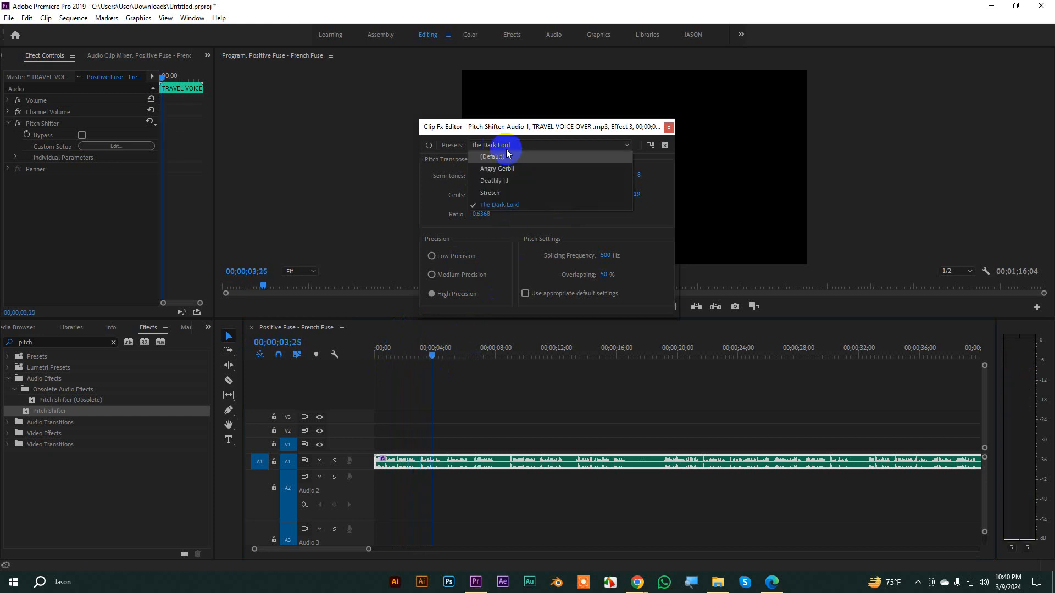
click(491, 157)
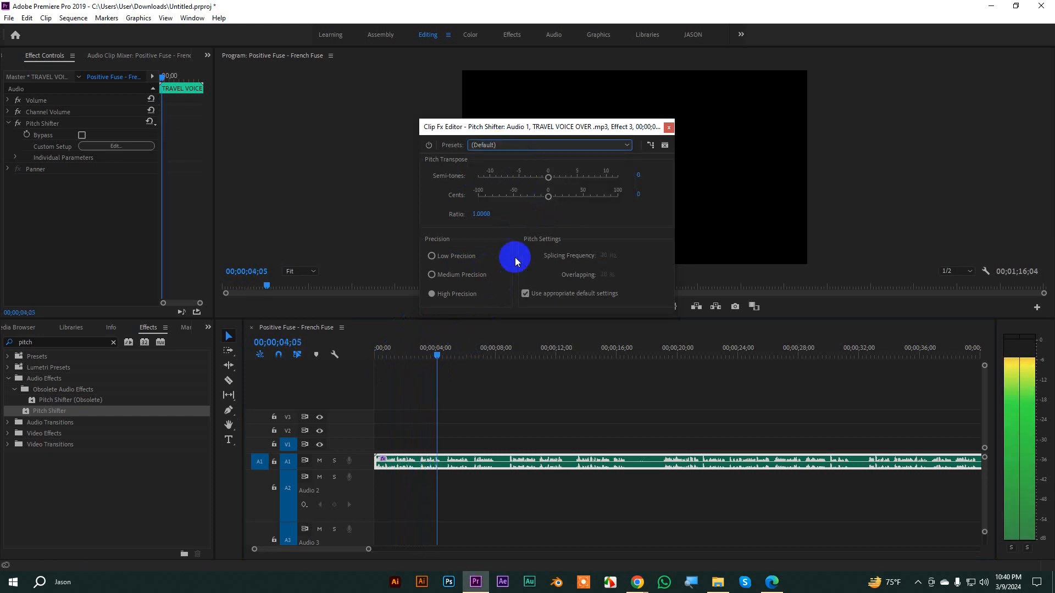
drag(549, 177, 579, 183)
drag(548, 198, 517, 201)
drag(578, 183, 566, 181)
click(758, 461)
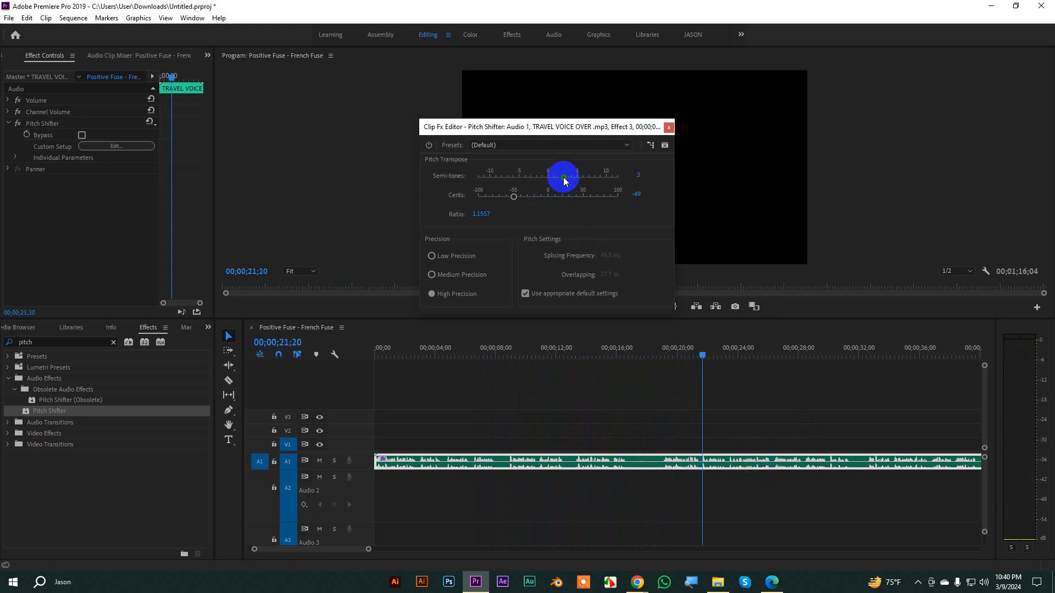
- Lower the Pitch Shifter's semi-tones in stages to -7, with cents at -49, while playing the voice-over
drag(564, 180, 538, 182)
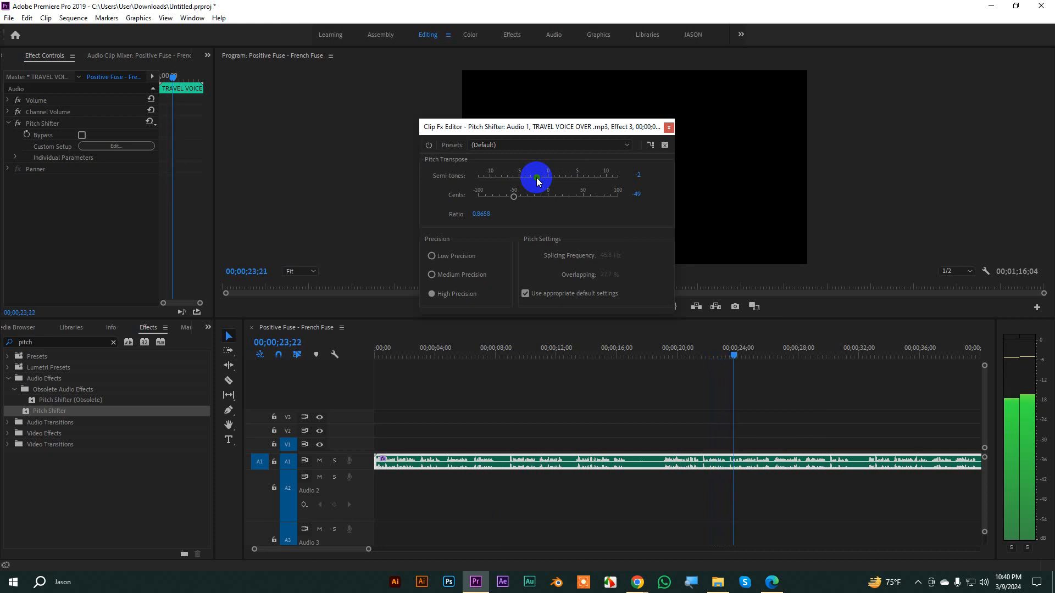
drag(538, 182, 539, 183)
mouse_move(515, 196)
mouse_down()
mouse_move(588, 200)
mouse_move(538, 205)
mouse_move(537, 176)
mouse_move(517, 183)
mouse_up()
key(space)
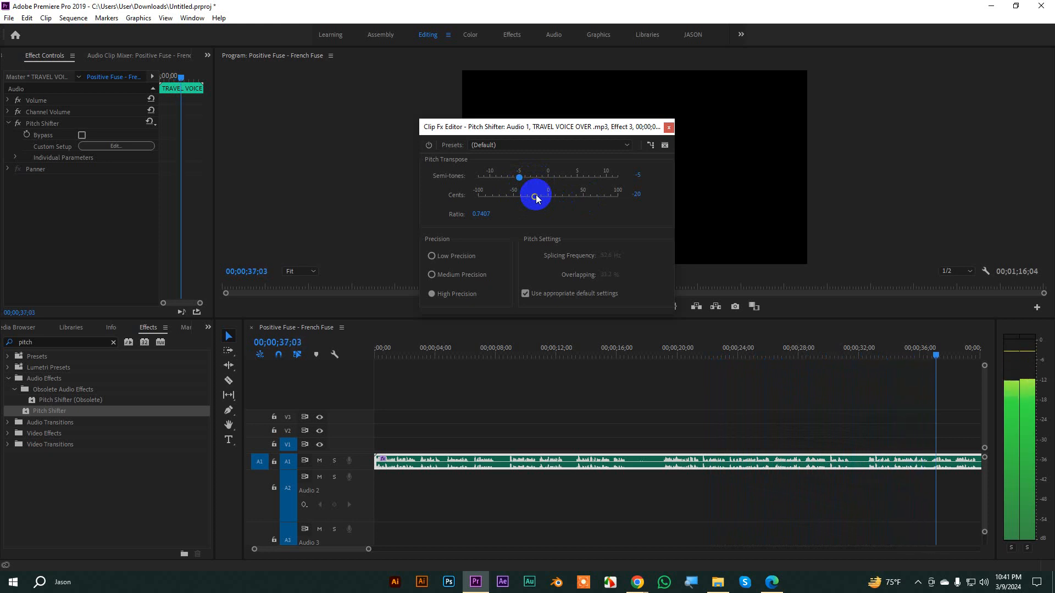
drag(535, 198, 506, 183)
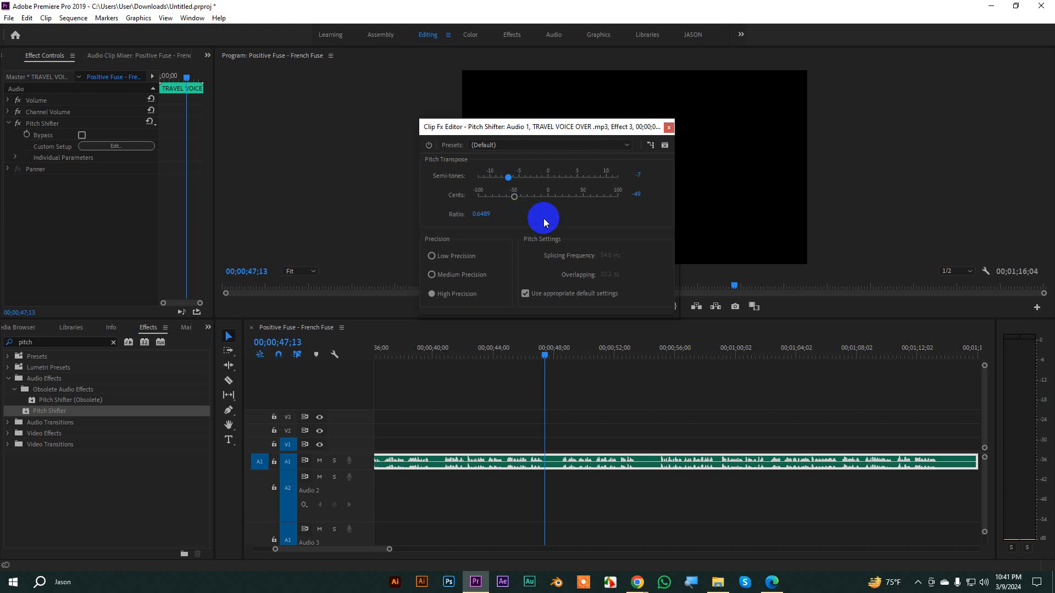
- Close the Pitch Shifter settings and remove the effect from the voice-over clip
click(669, 129)
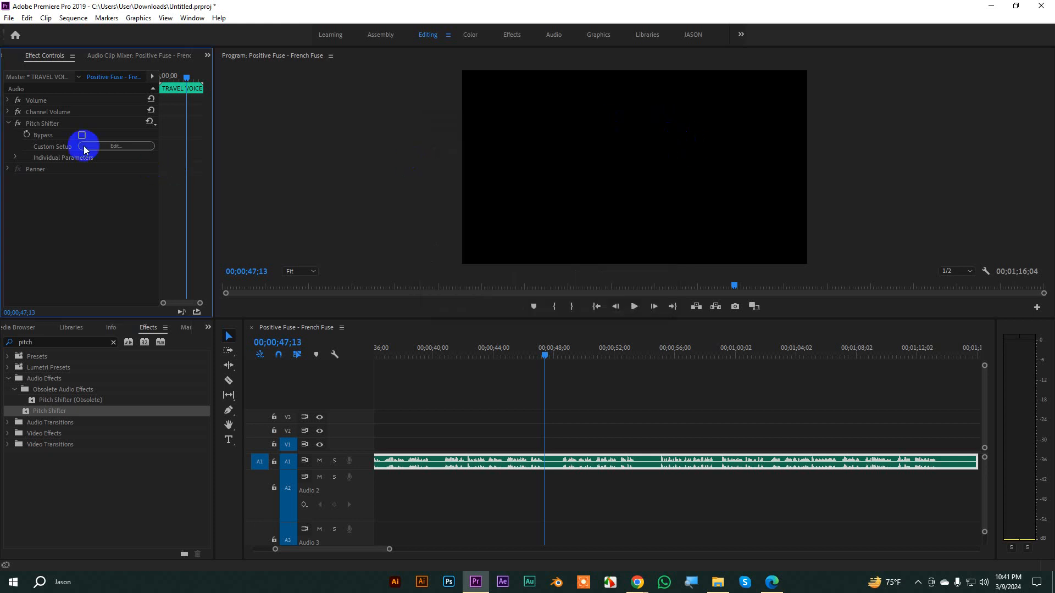
click(38, 124)
key(Delete)
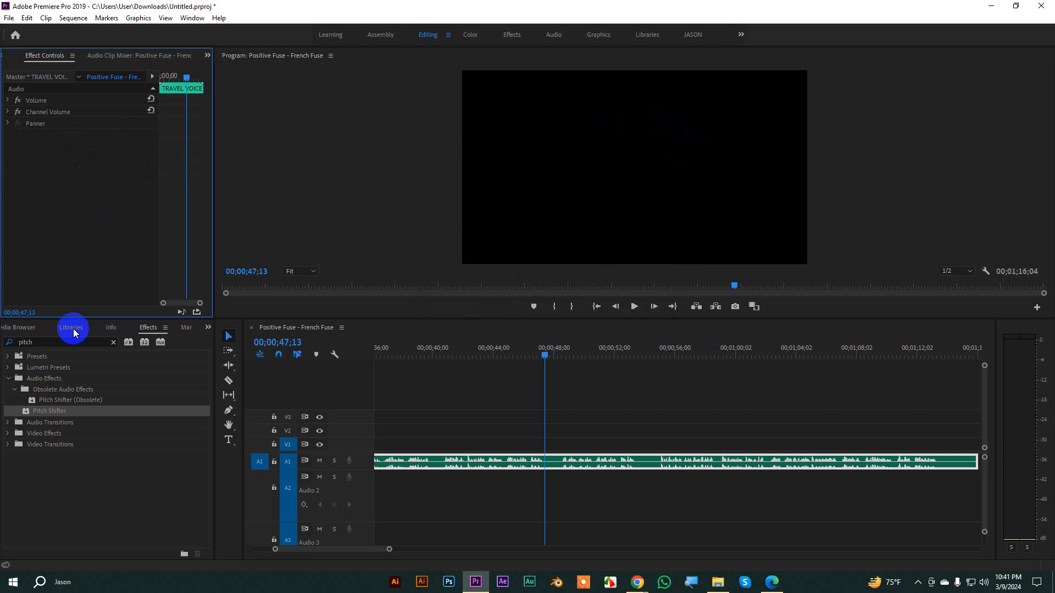
double_click(22, 342)
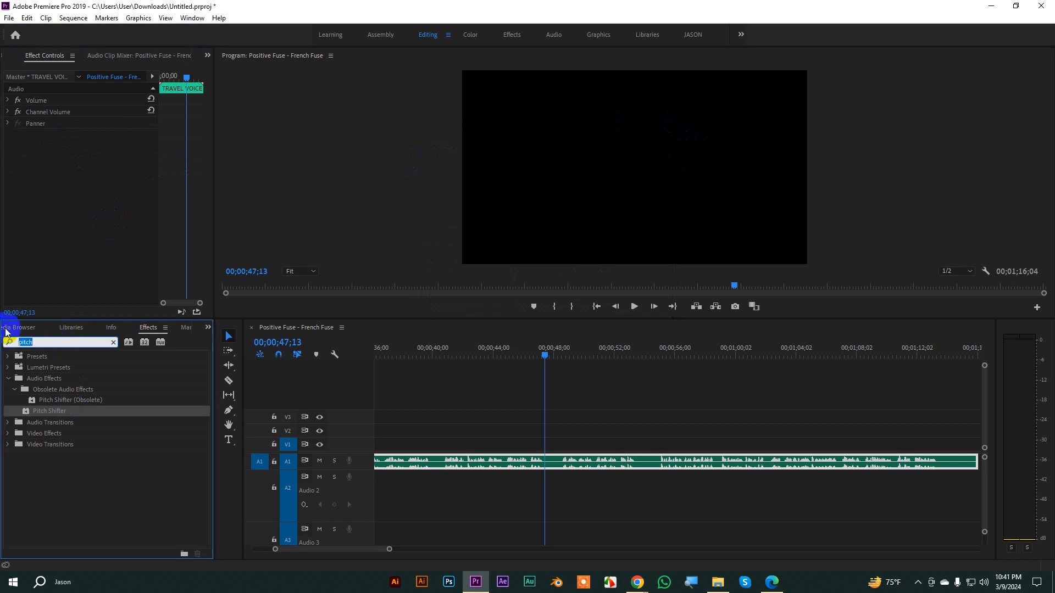
text(del)
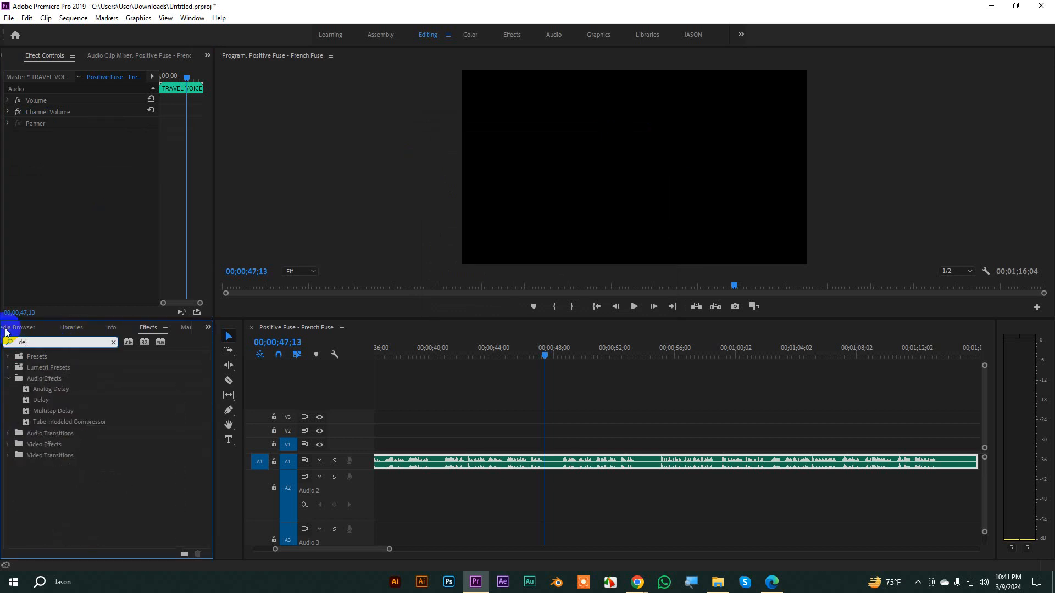
key(BackSpace)
key(BackSpace)
key(BackSpace)
- Search the effects for "rever" and apply Reverb (Obsolete) to the voice-over clip on track A1
text(rever)
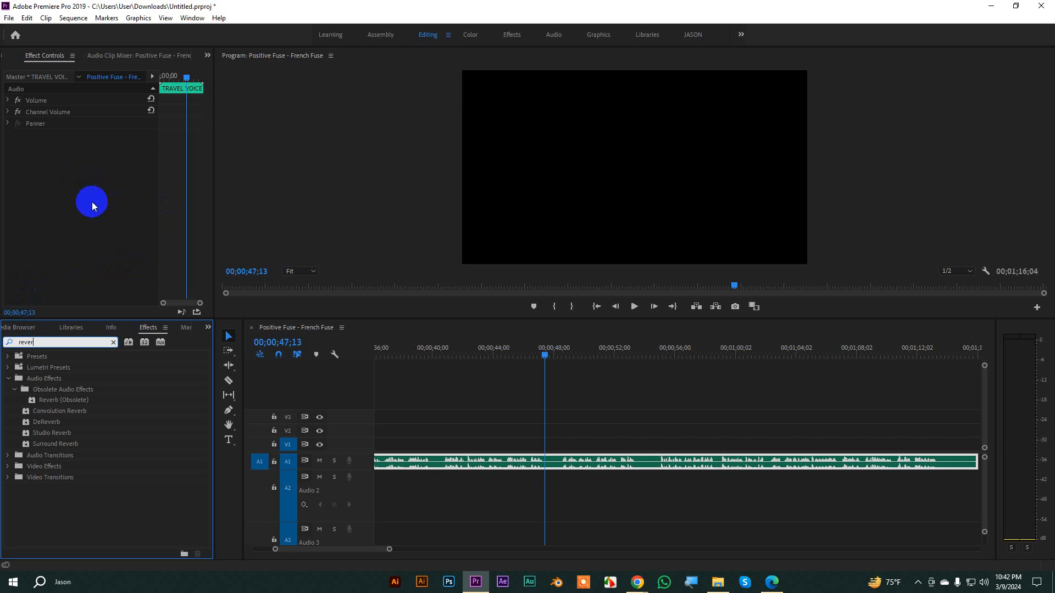
click(52, 342)
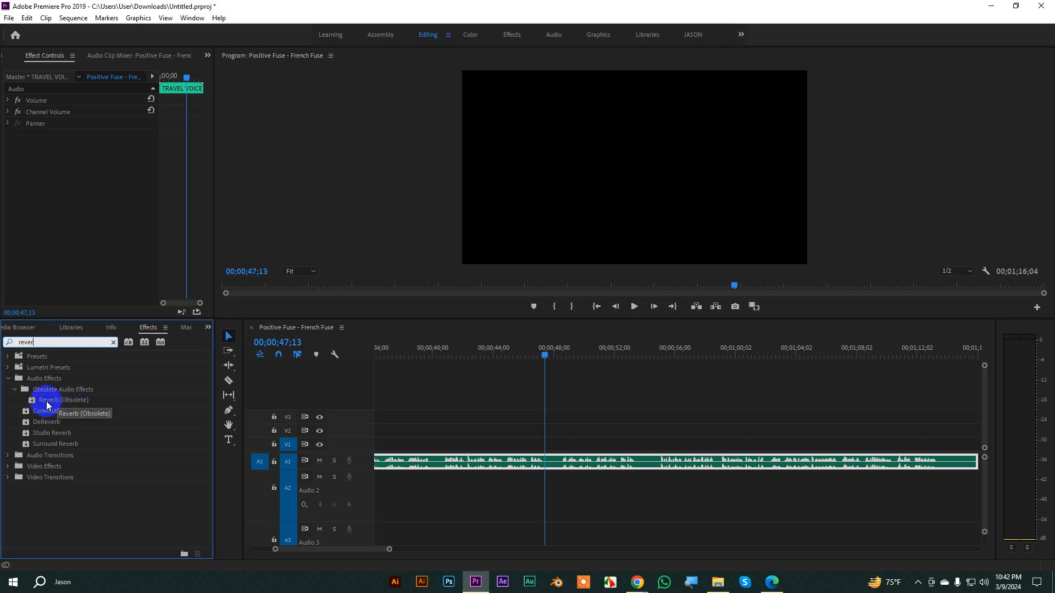
drag(48, 407, 412, 466)
drag(518, 235, 426, 217)
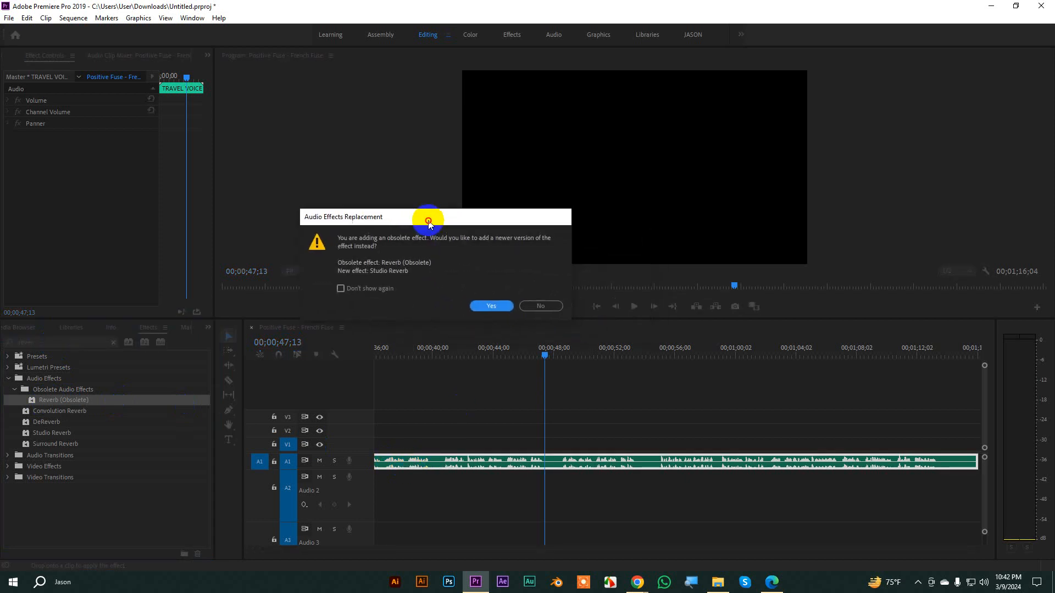
- Accept Studio Reverb in place of the obsolete reverb on the voice-over clip and open its custom setup with the available presets
click(487, 309)
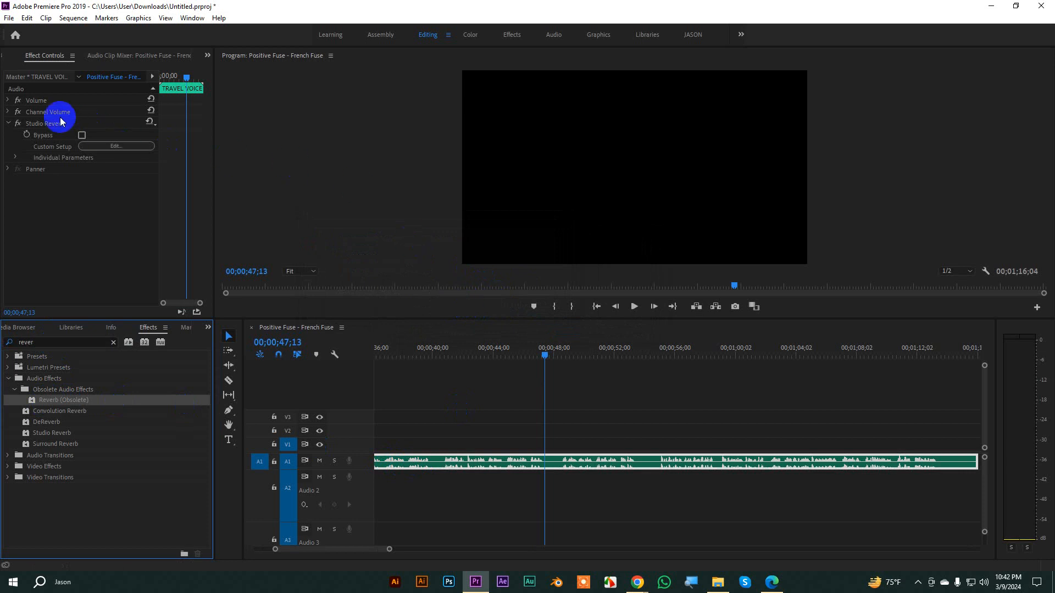
click(116, 145)
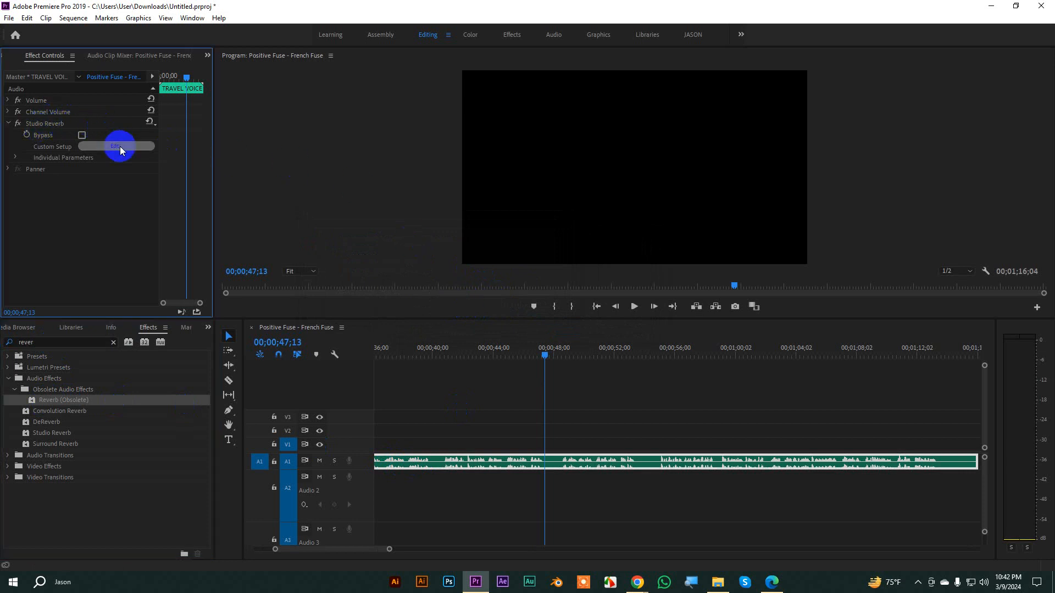
drag(495, 178, 329, 134)
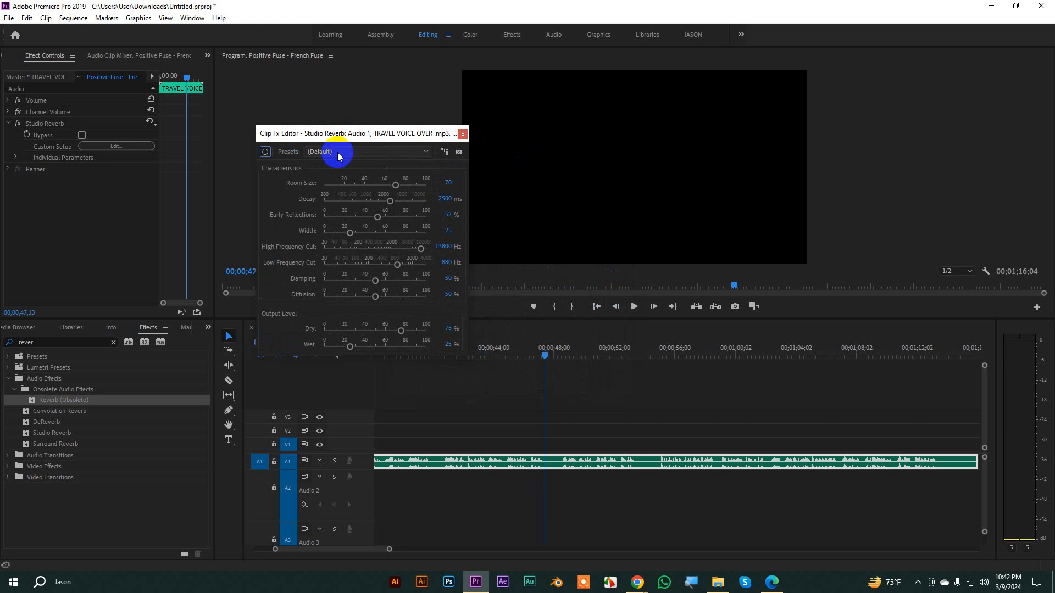
click(339, 154)
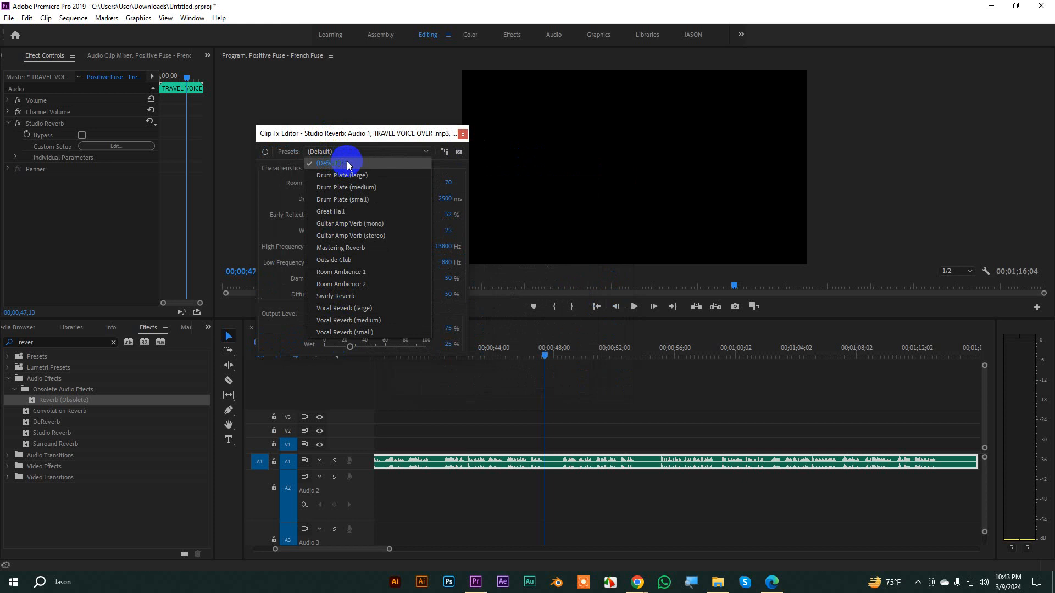
click(293, 144)
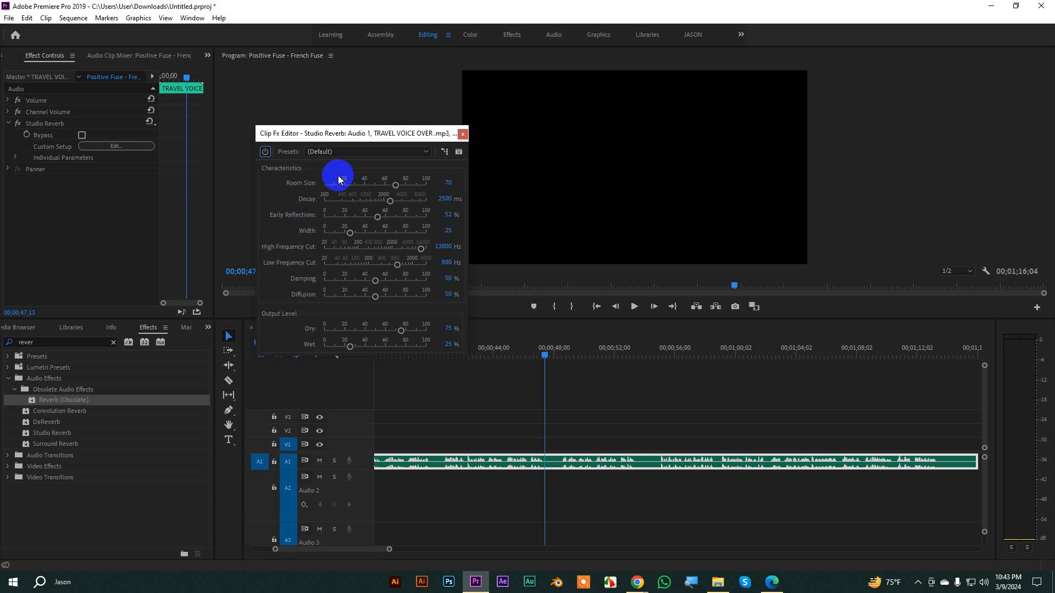
- Apply the Drum Plate (large) preset to the Studio Reverb and play the voice-over from the start of the sequence
click(336, 151)
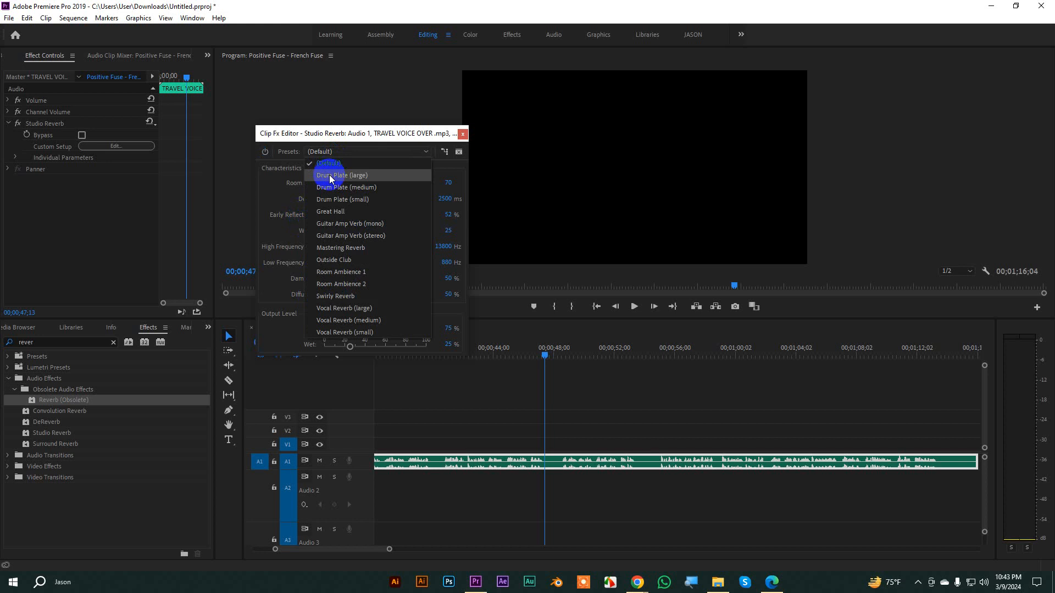
click(329, 175)
scroll(424, 549, down, 2)
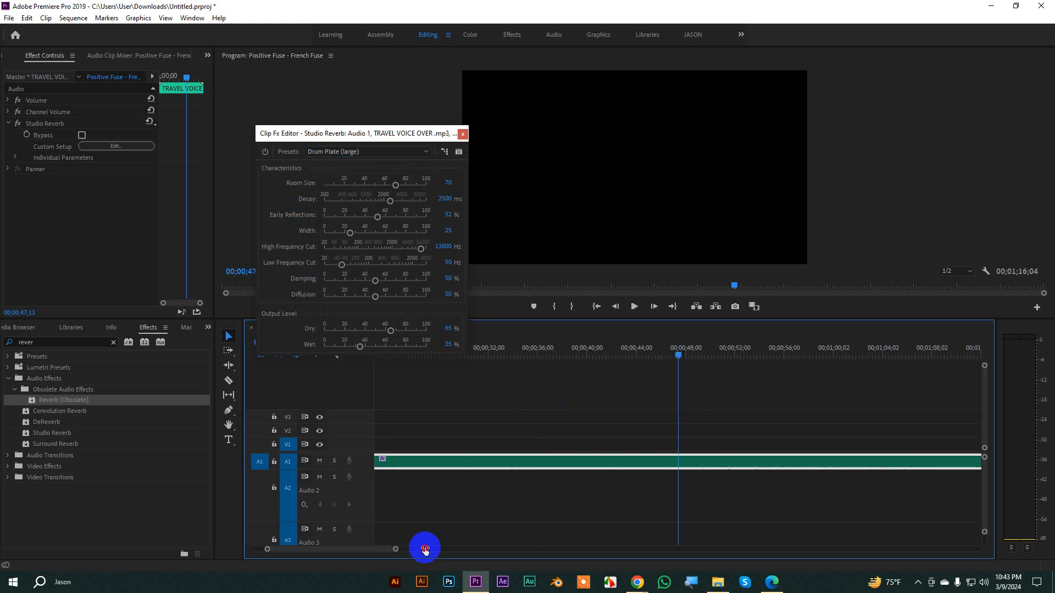
scroll(425, 550, down, 3)
drag(575, 353, 207, 357)
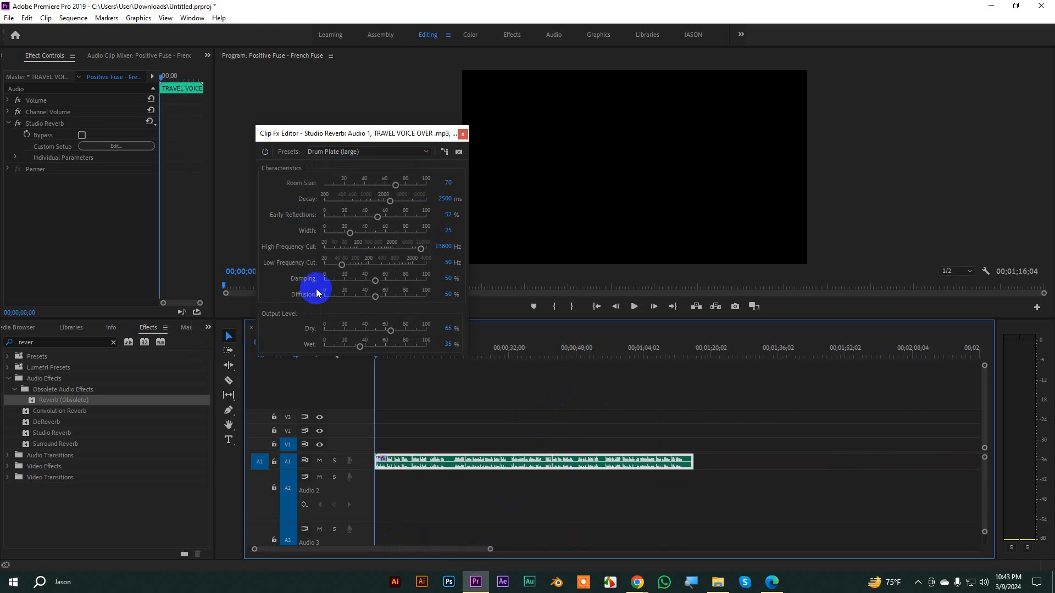
key(space)
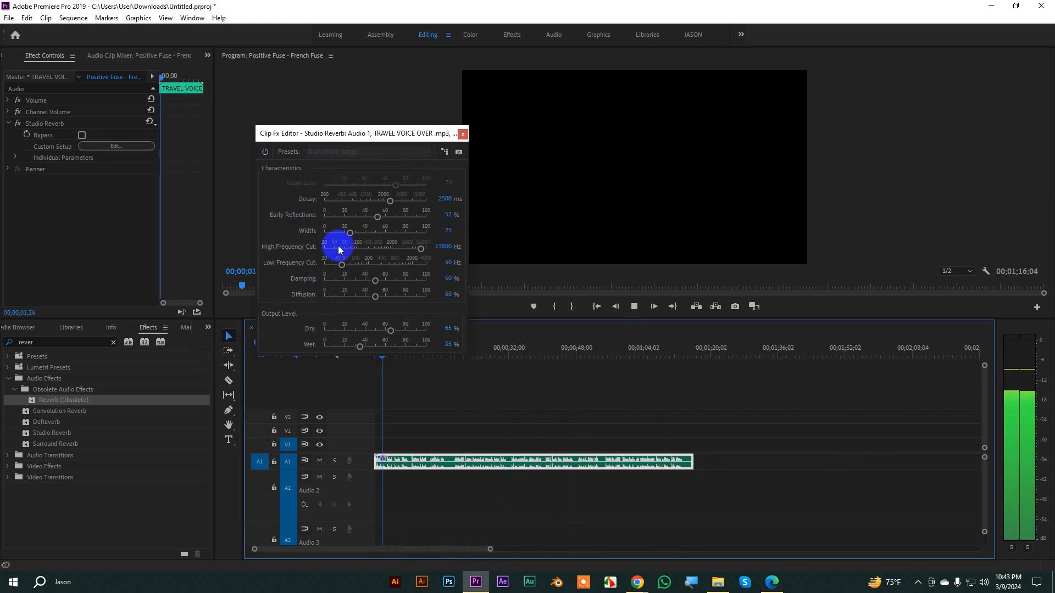
key(space)
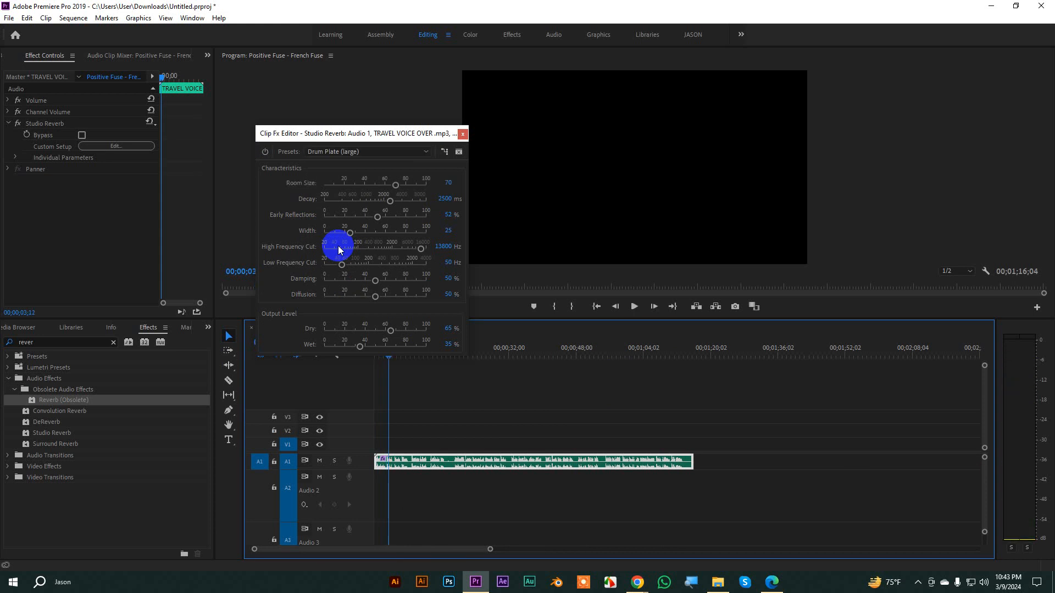
- Switch the Studio Reverb to the Drum Plate (medium) preset and preview the voice-over briefly
click(330, 152)
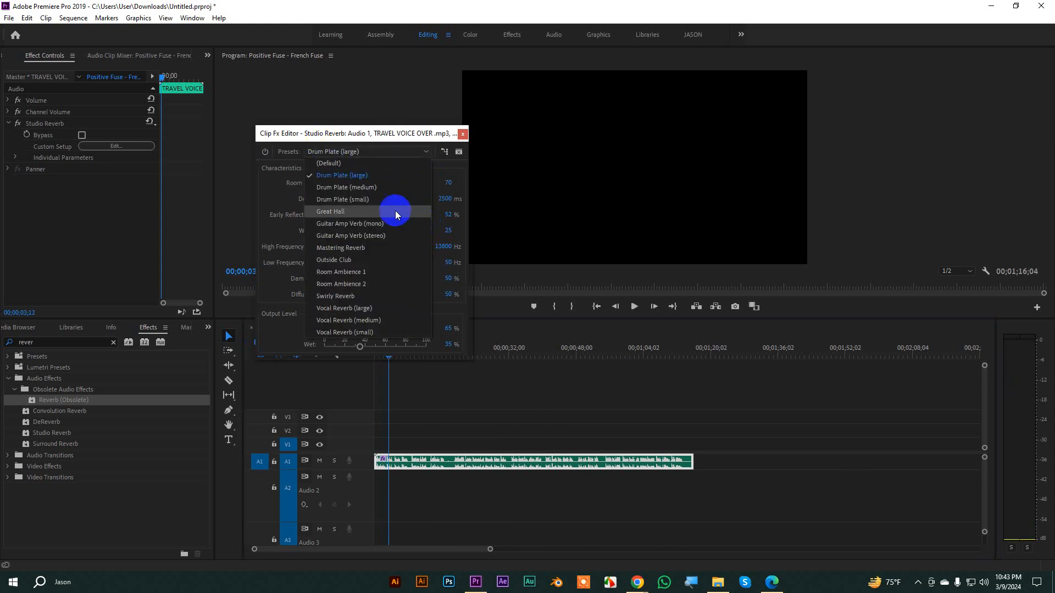
click(353, 188)
key(space)
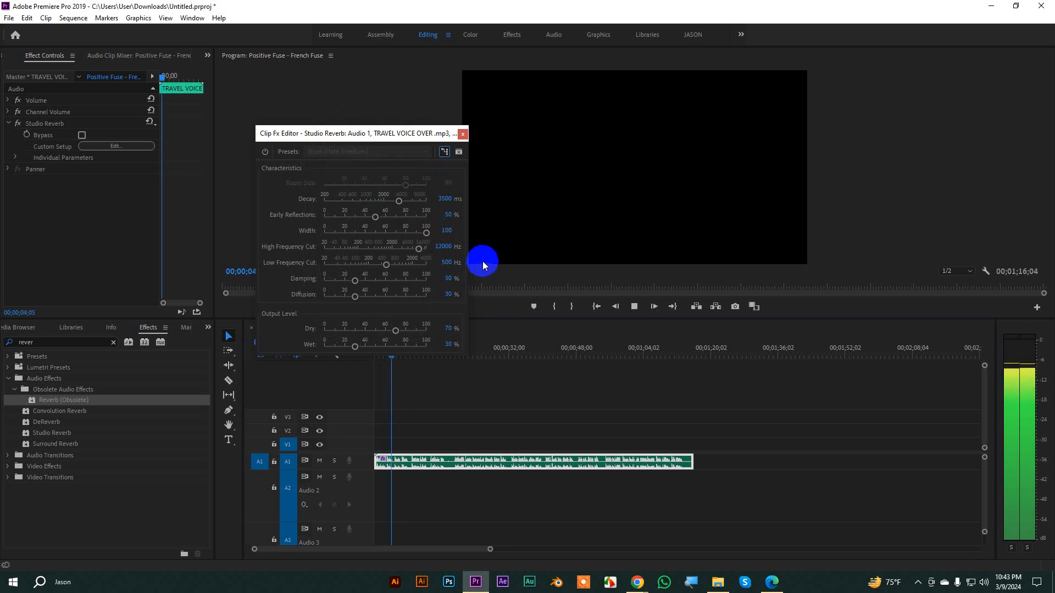
key(space)
- Switch the Studio Reverb to the Drum Plate (small) preset and preview the voice-over briefly
click(353, 152)
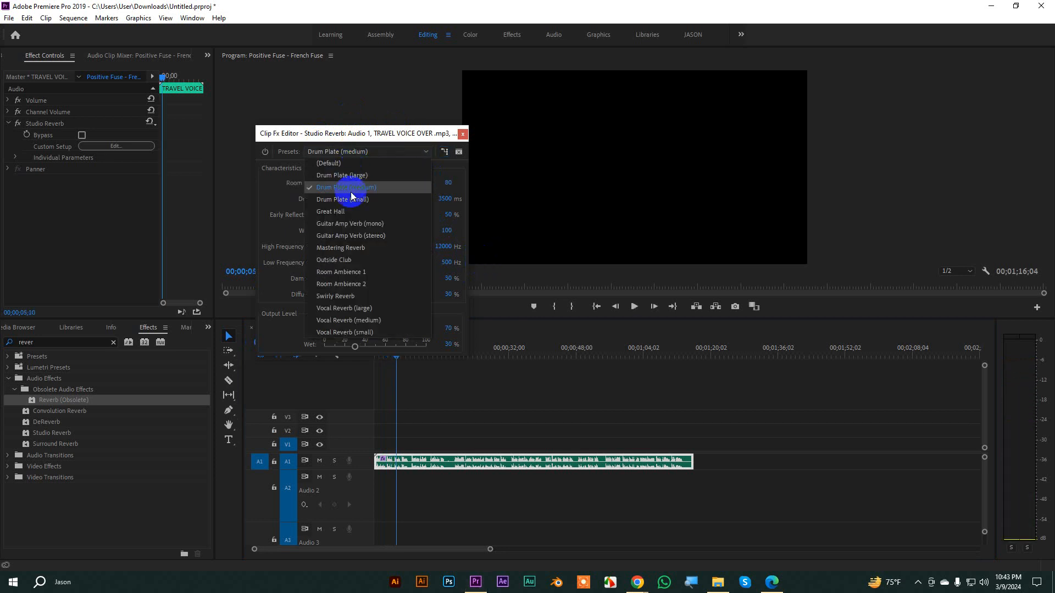
click(352, 201)
key(space)
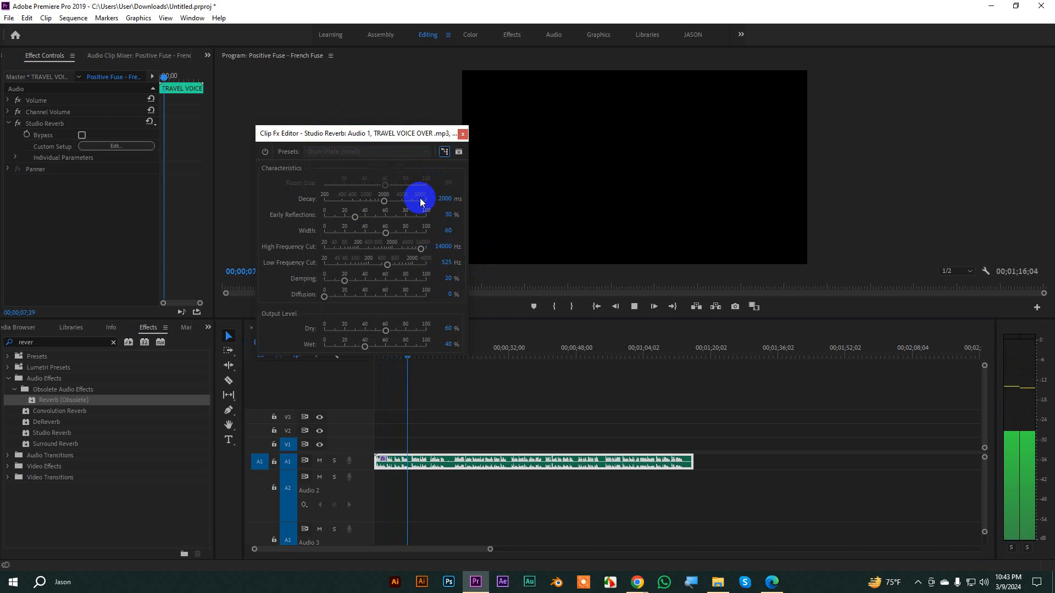
key(space)
- Compare the Studio Reverb parameters of Drum Plate (large) and Drum Plate (small), finishing on the small preset
click(337, 153)
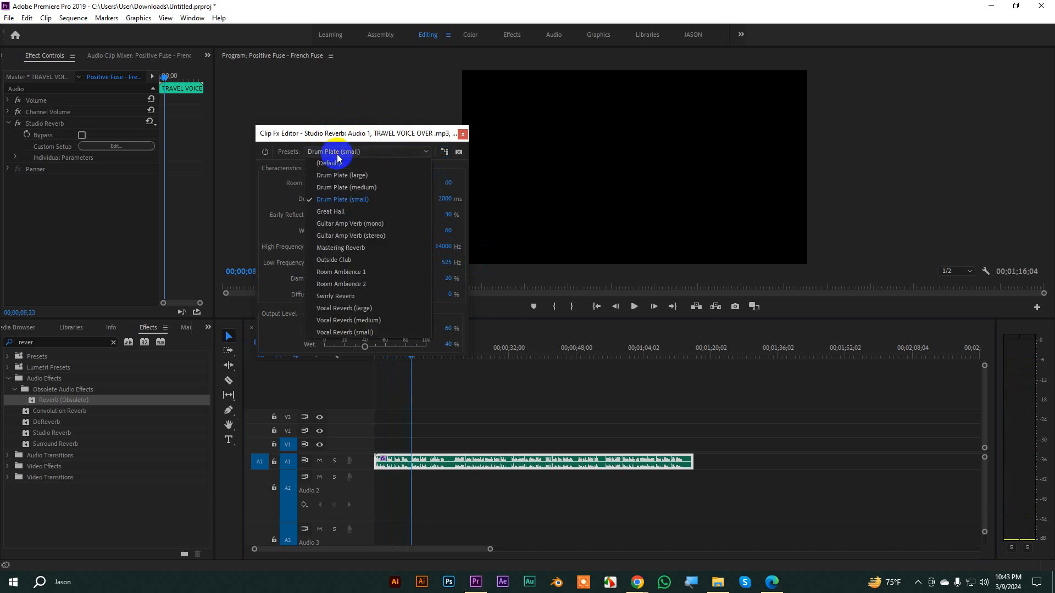
click(342, 200)
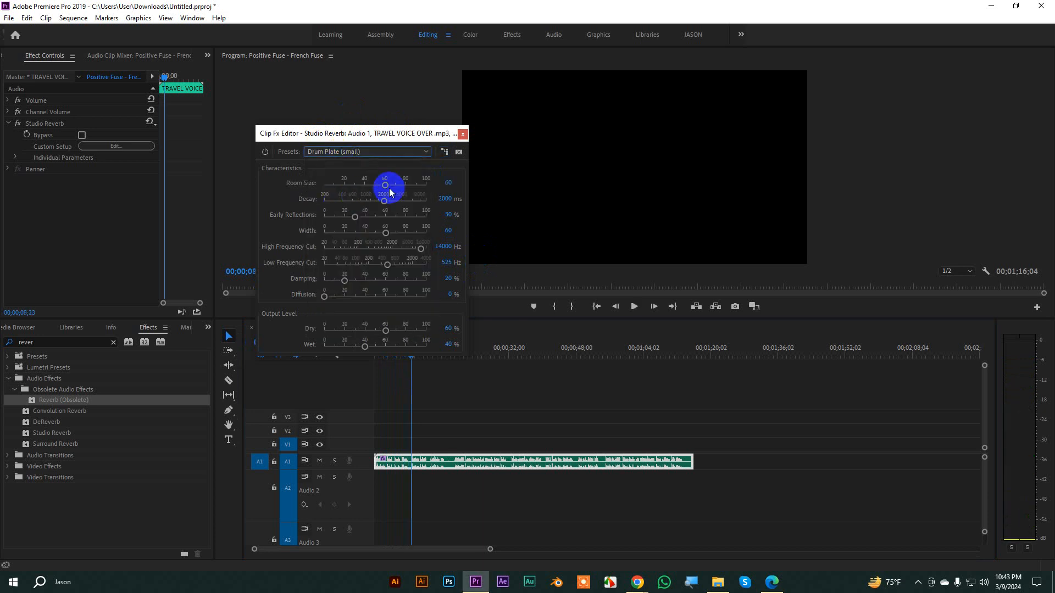
click(427, 151)
click(373, 175)
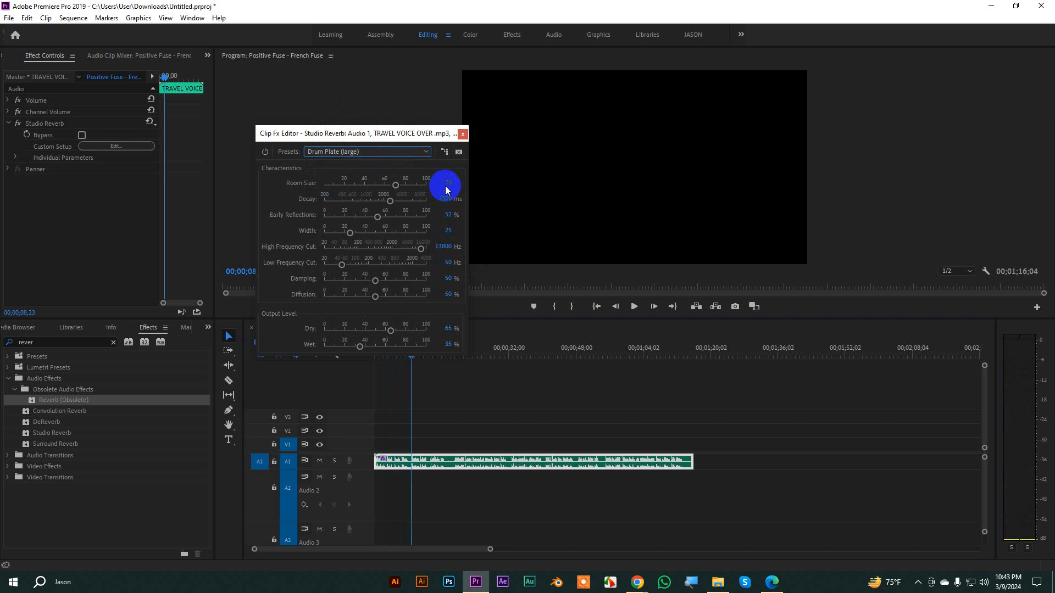
click(395, 152)
click(385, 199)
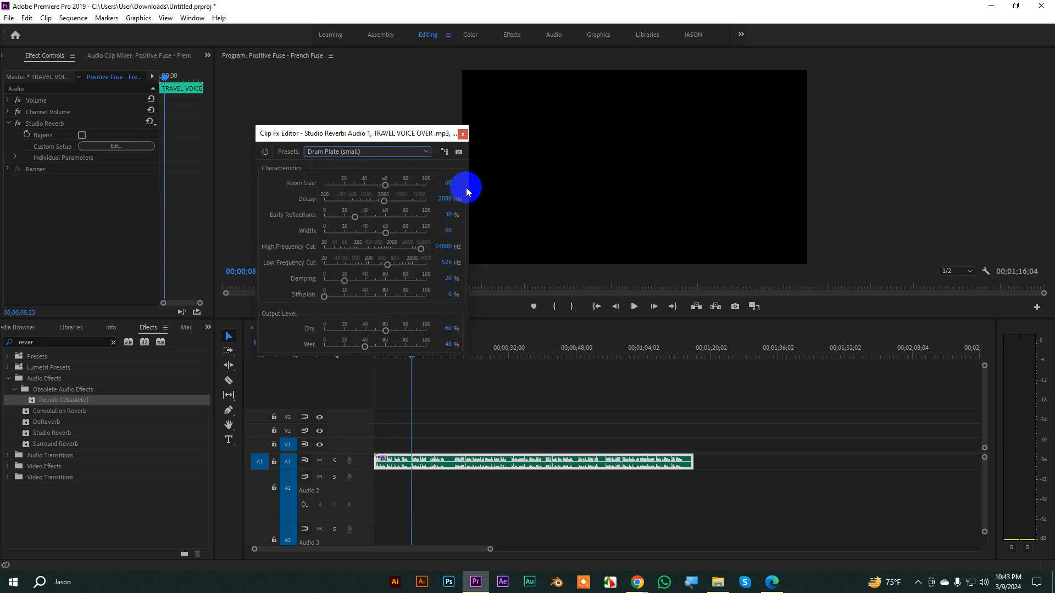
- Apply the Great Hall preset to the Studio Reverb and preview the next part of the voice-over
click(379, 153)
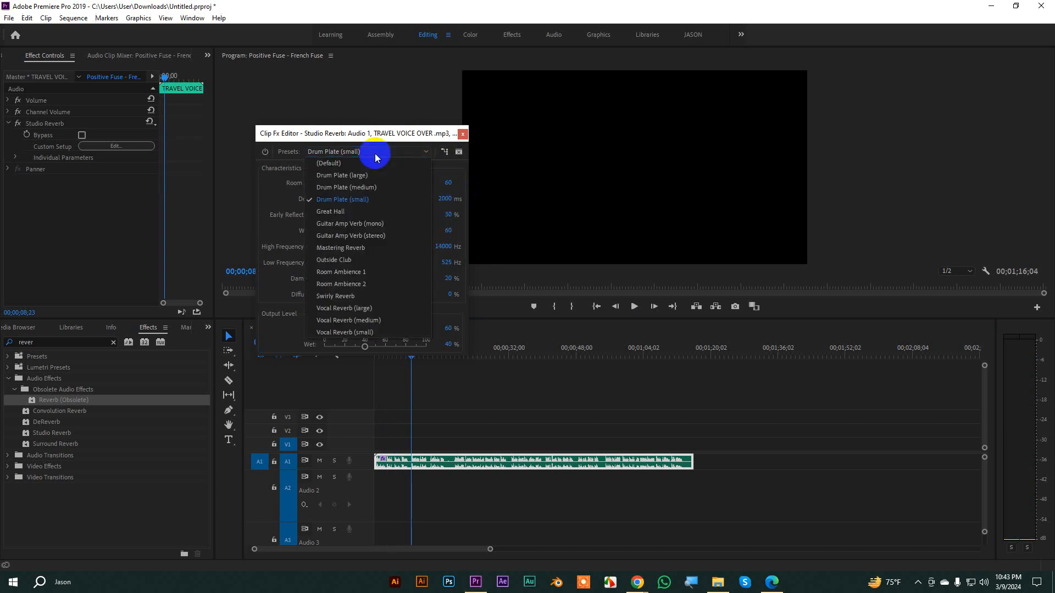
click(337, 212)
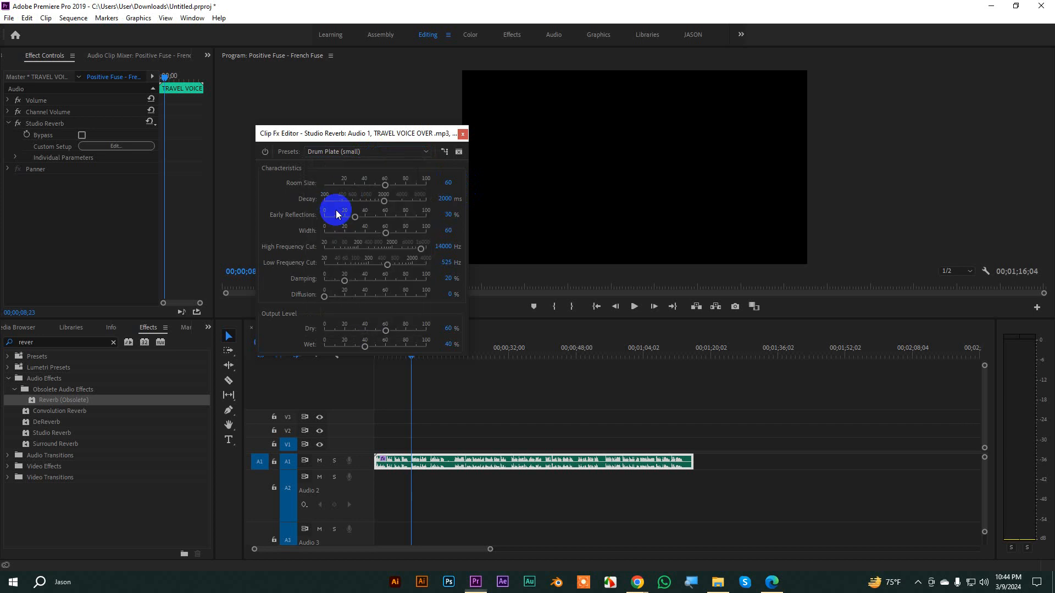
click(421, 367)
key(space)
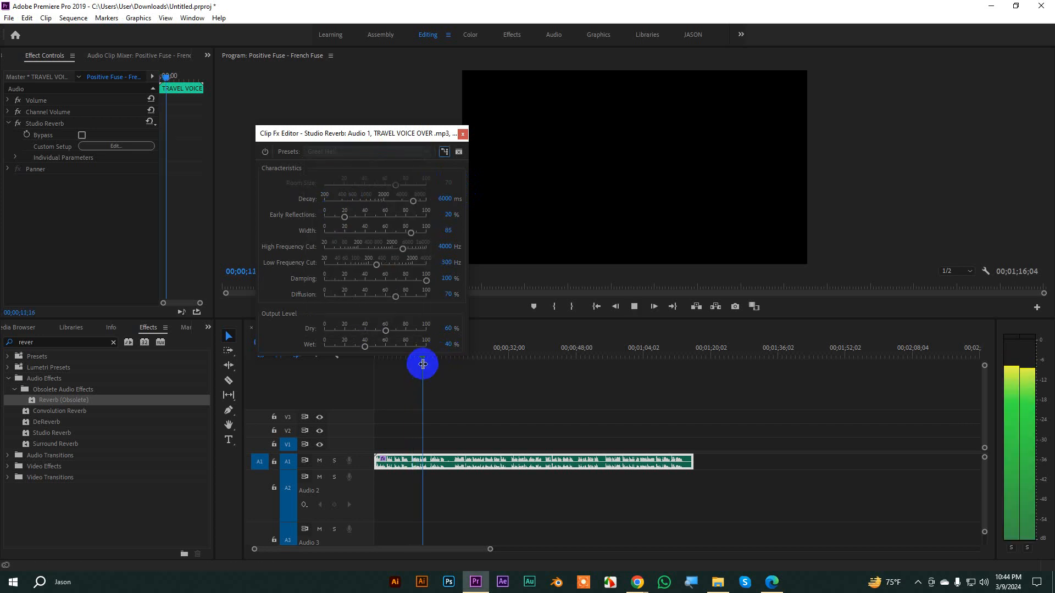
click(443, 460)
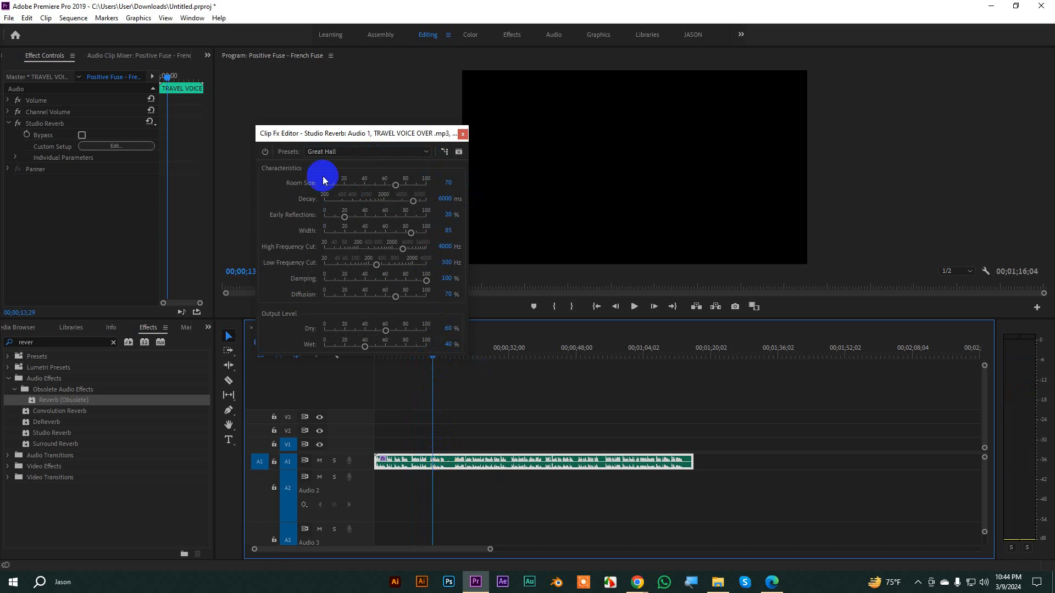
- Apply the Vocal Reverb (large) preset to the Studio Reverb and preview the voice-over from the start of the sequence
click(315, 153)
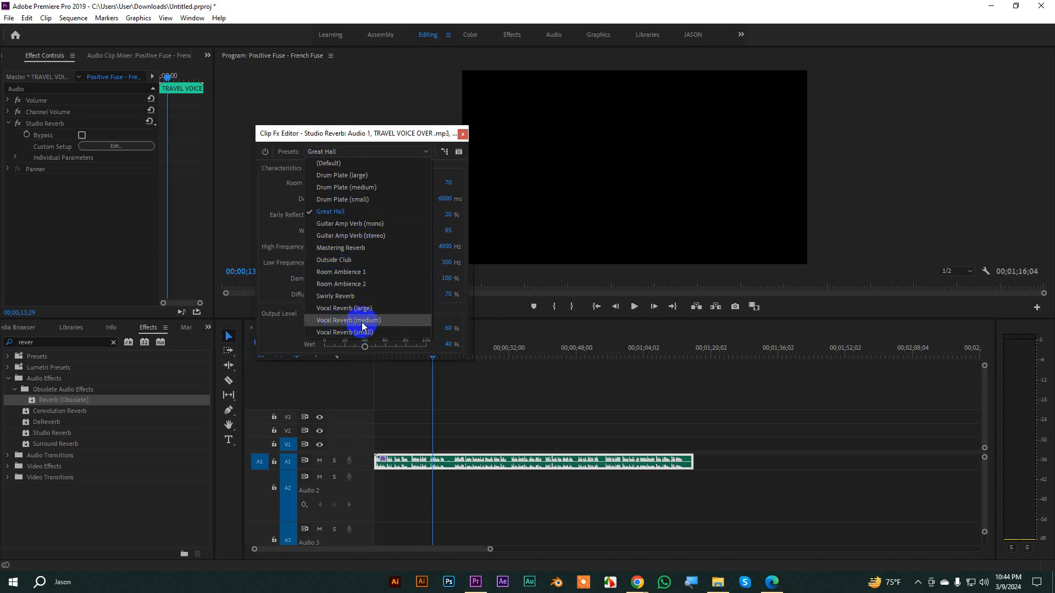
click(332, 309)
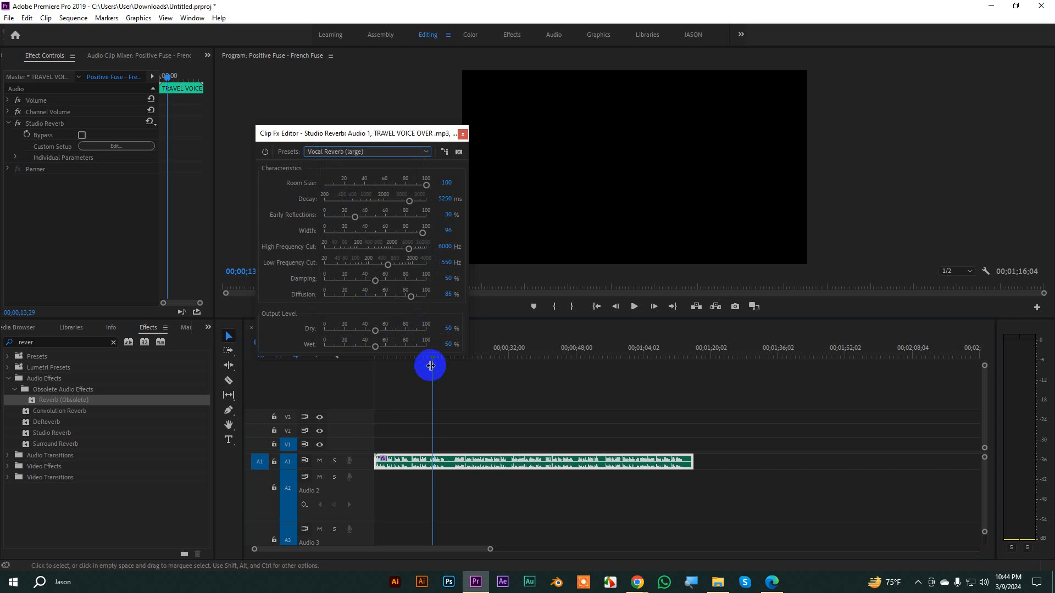
click(435, 370)
key(Home)
key(space)
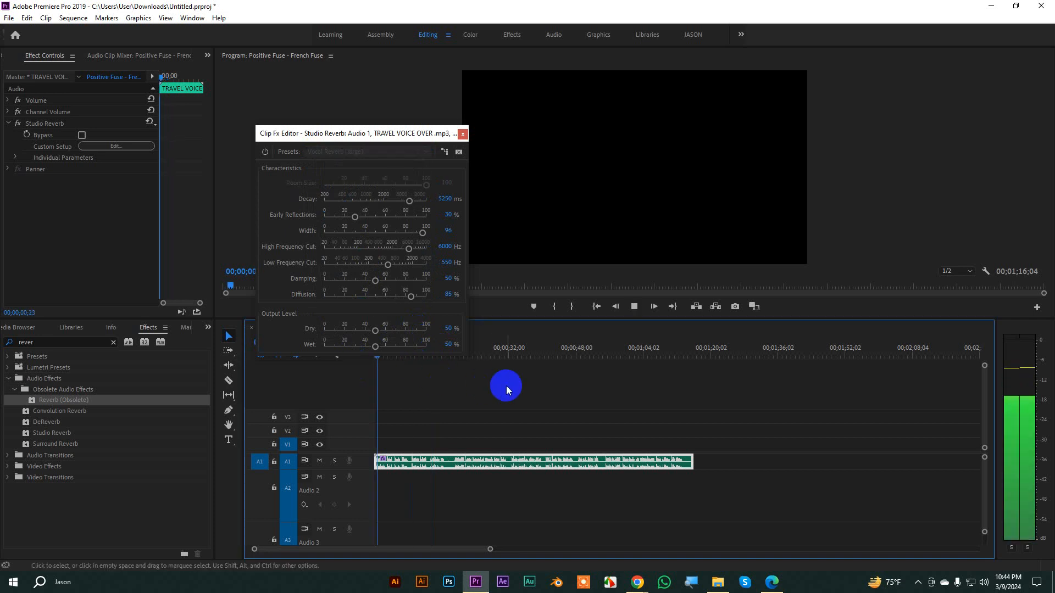
key(space)
- Apply the Outside Club preset to the Studio Reverb and preview the voice-over with it
click(351, 153)
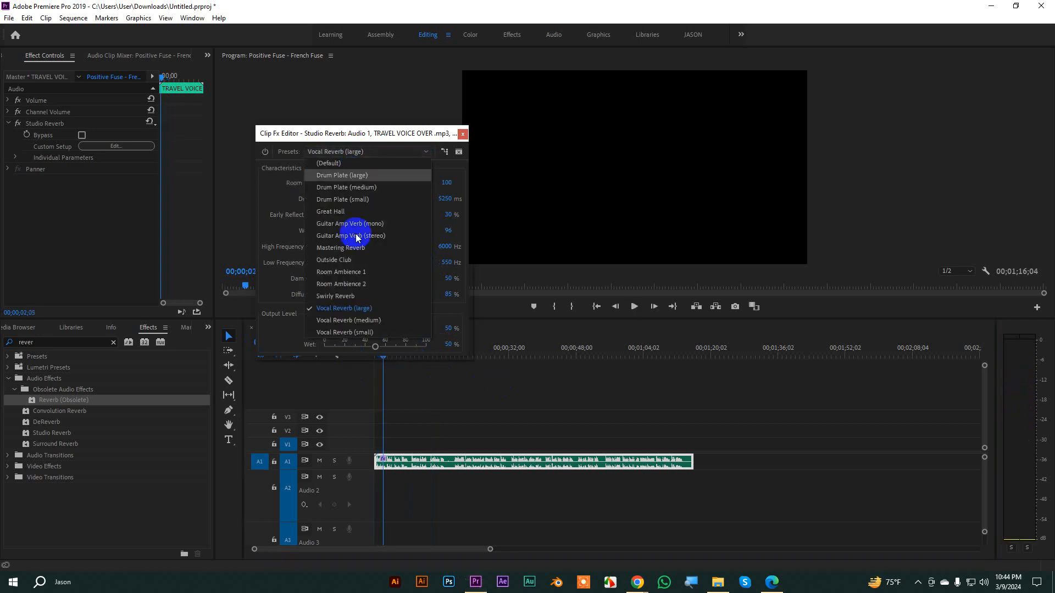
click(377, 263)
key(space)
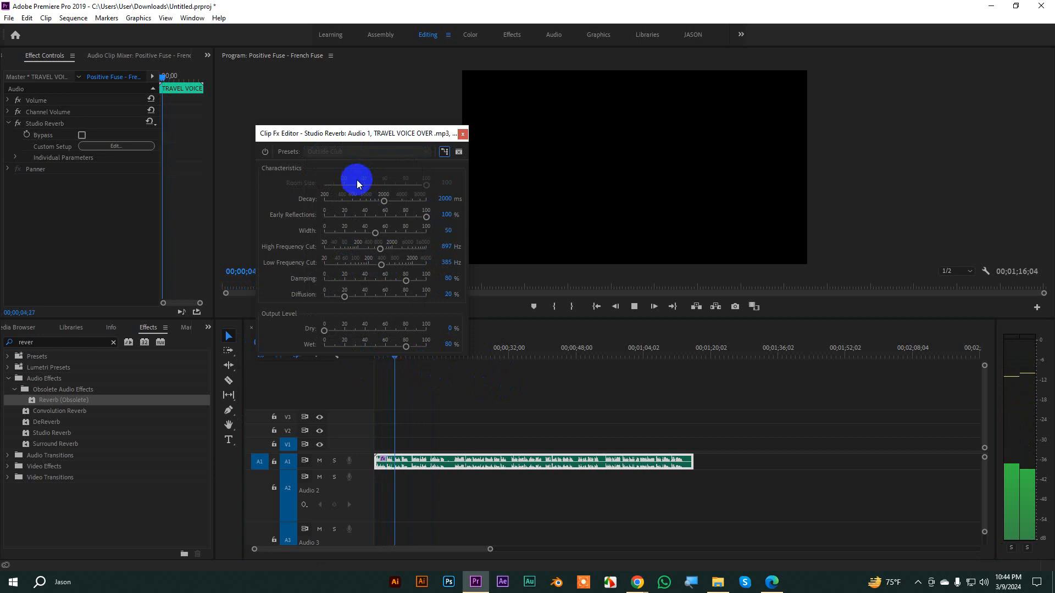
key(space)
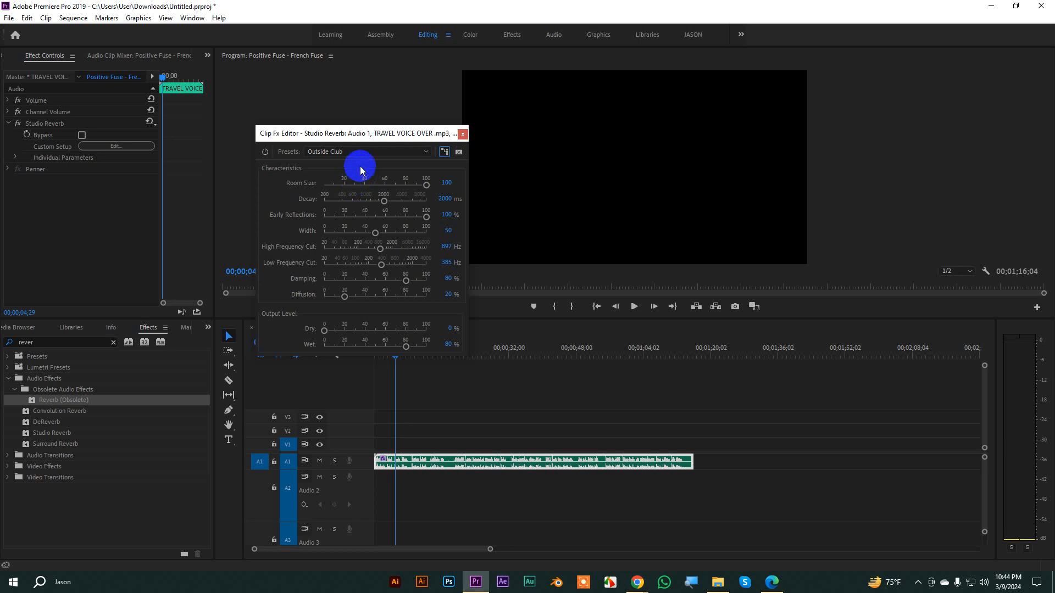
key(space)
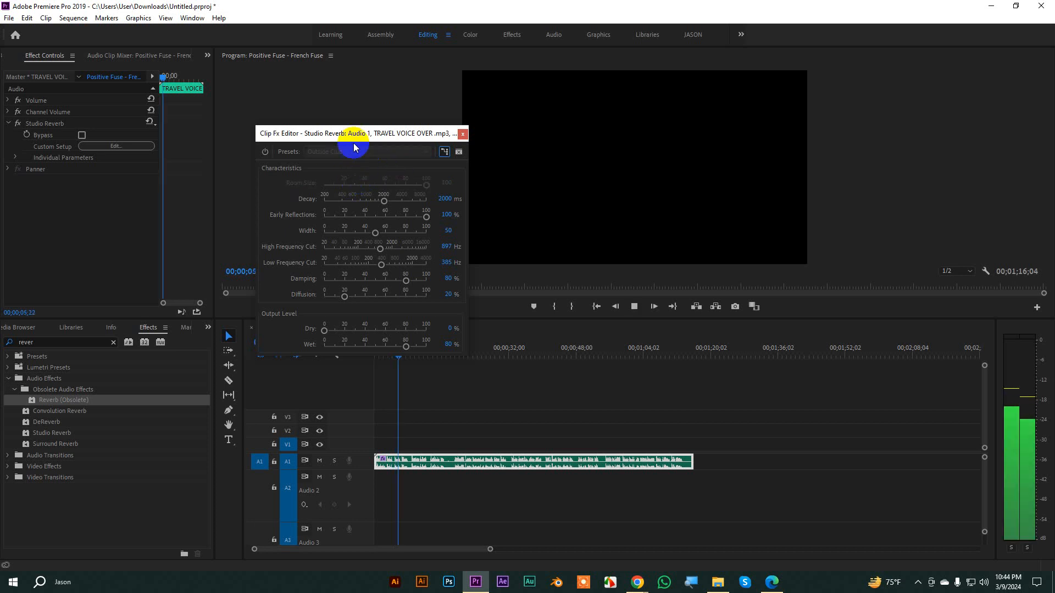
click(339, 153)
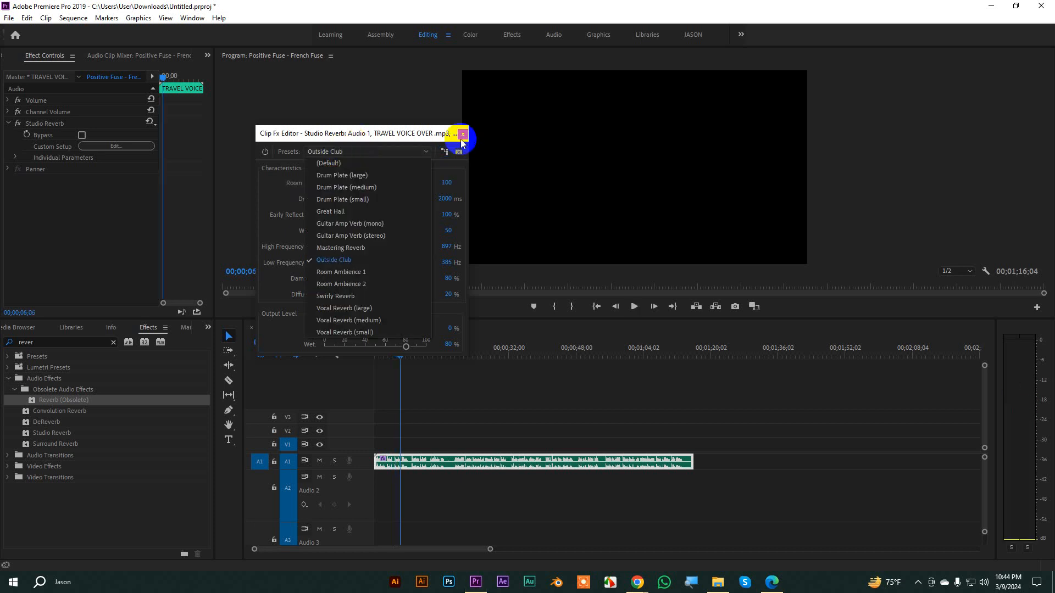
- Close the Studio Reverb editor and remove the Studio Reverb effect from the voice-over clip
click(463, 134)
click(64, 127)
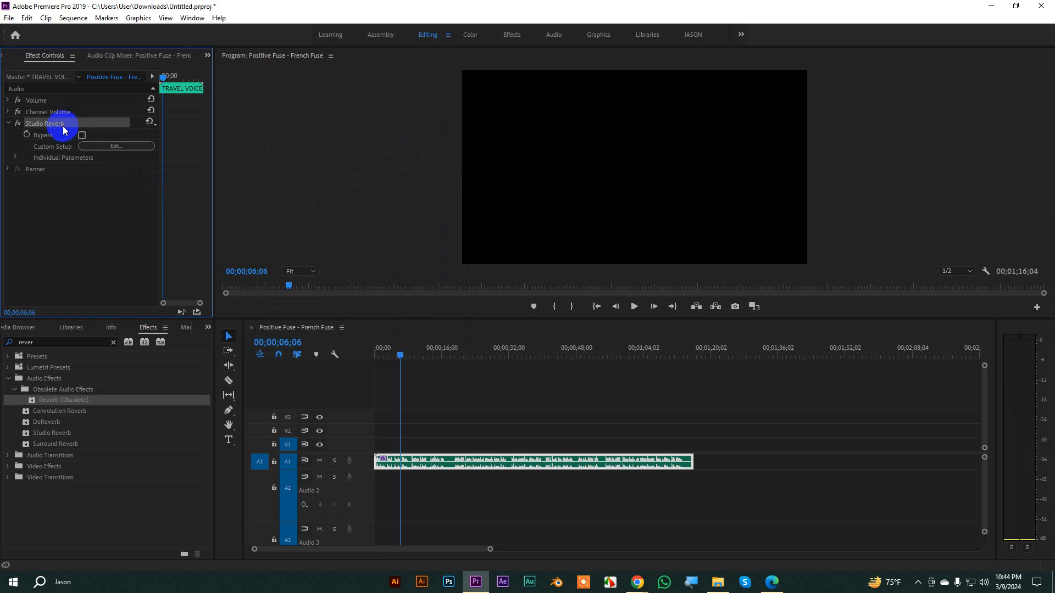
key(Delete)
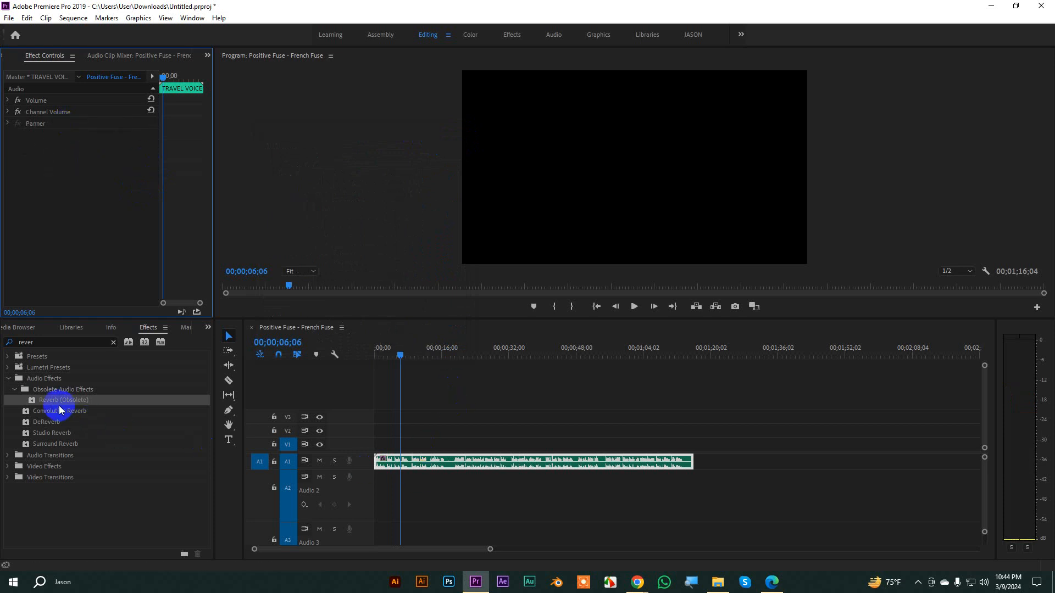
- Apply Reverb (Obsolete) to the voice-over clip on A1, declining the newer version, and open its custom setup editor
drag(55, 400, 428, 464)
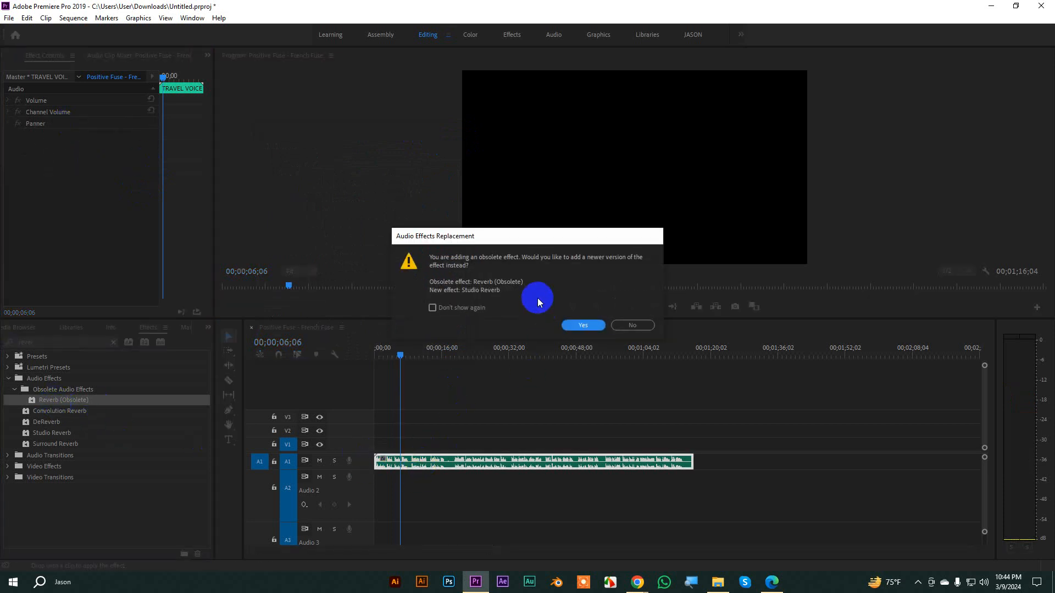
click(646, 328)
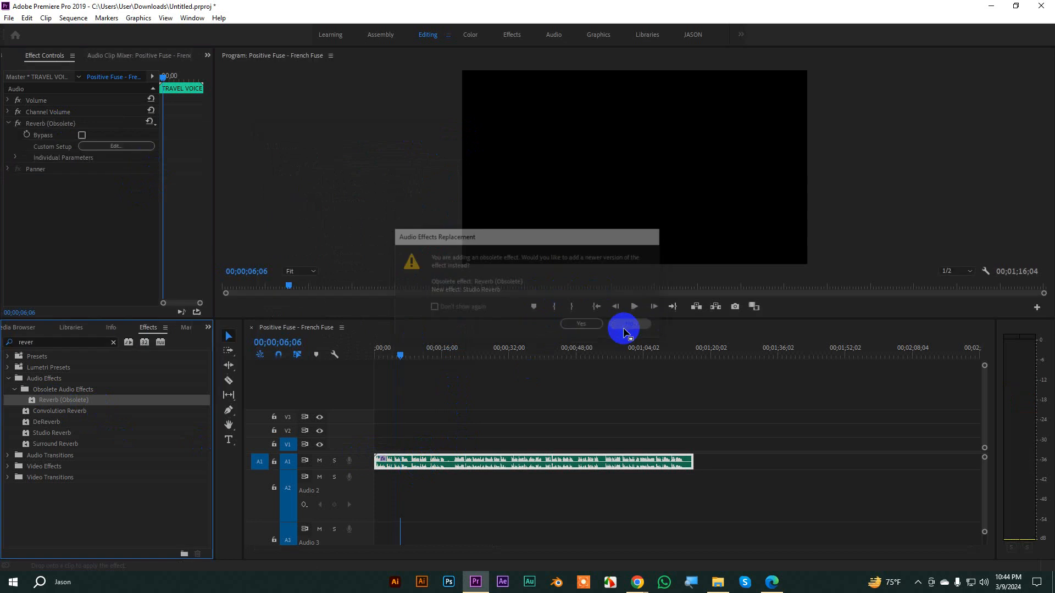
click(115, 147)
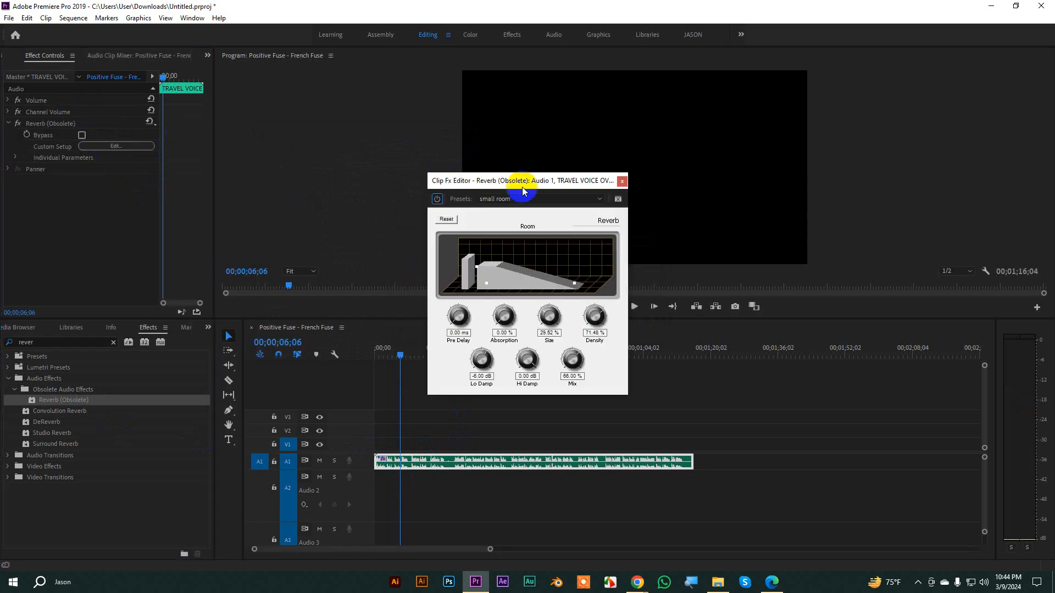
- Apply the studio preset to the Reverb (Obsolete) effect and preview the voice-over from the start of the sequence
drag(535, 178, 311, 116)
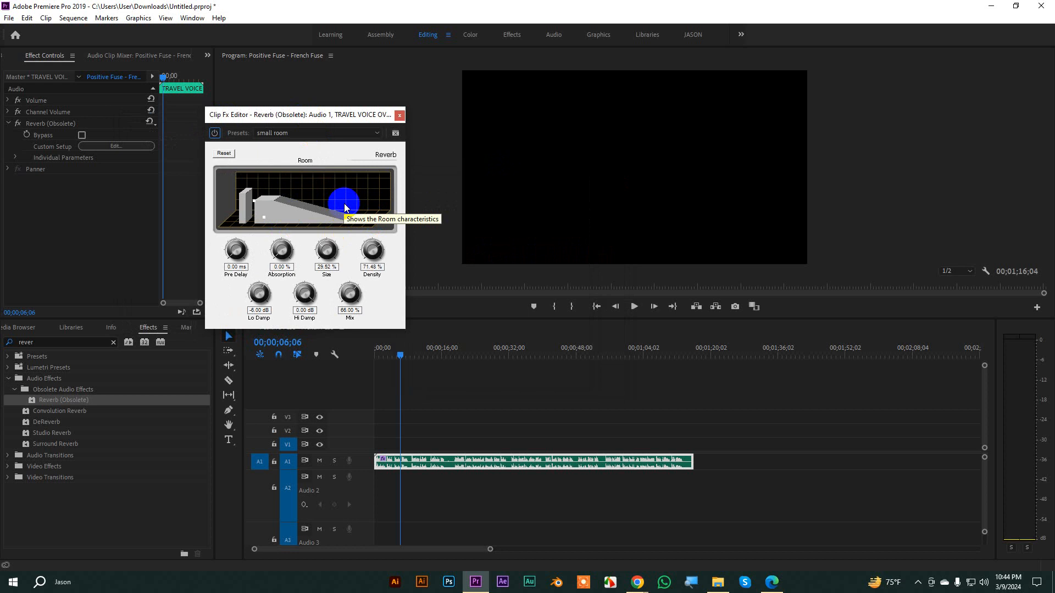
click(283, 134)
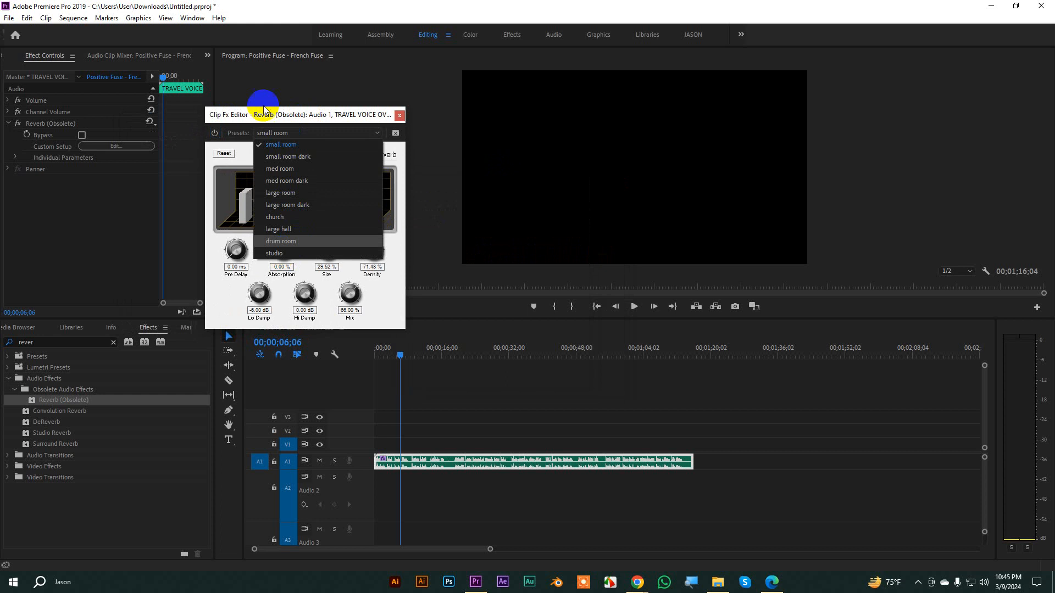
click(275, 254)
drag(401, 354, 358, 344)
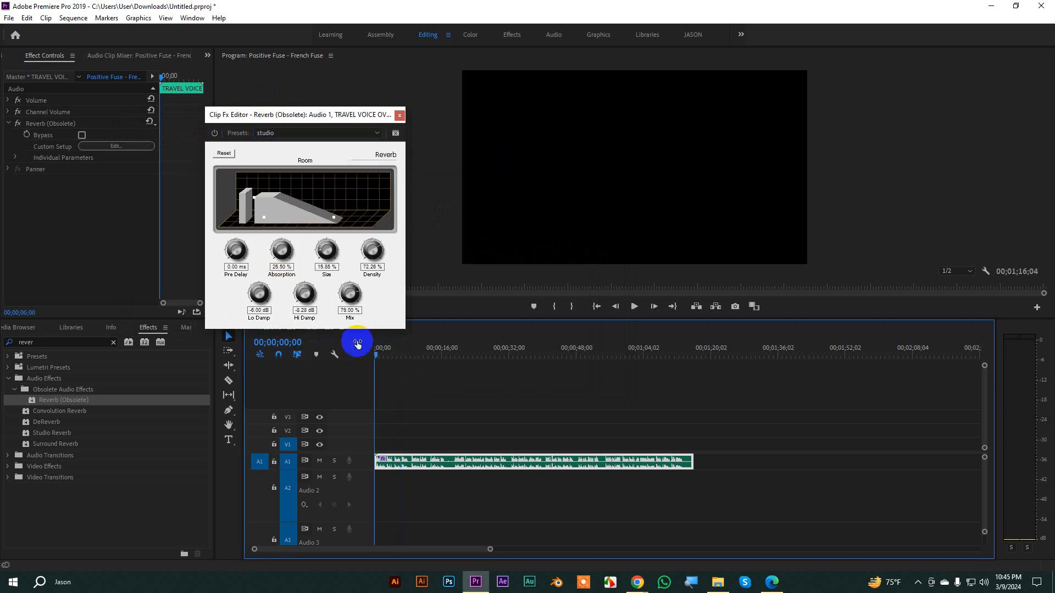
key(space)
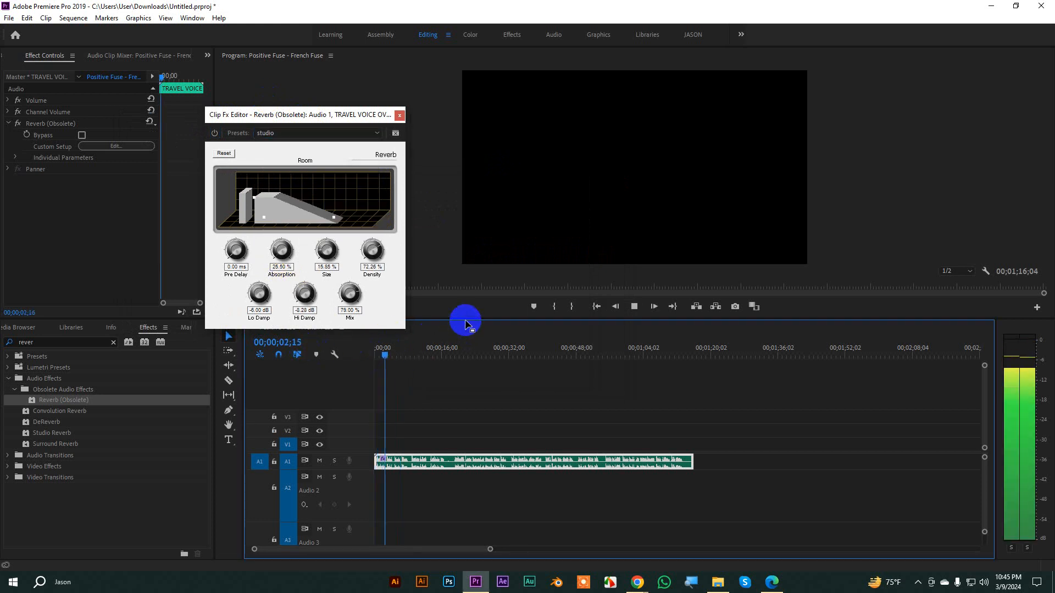
key(space)
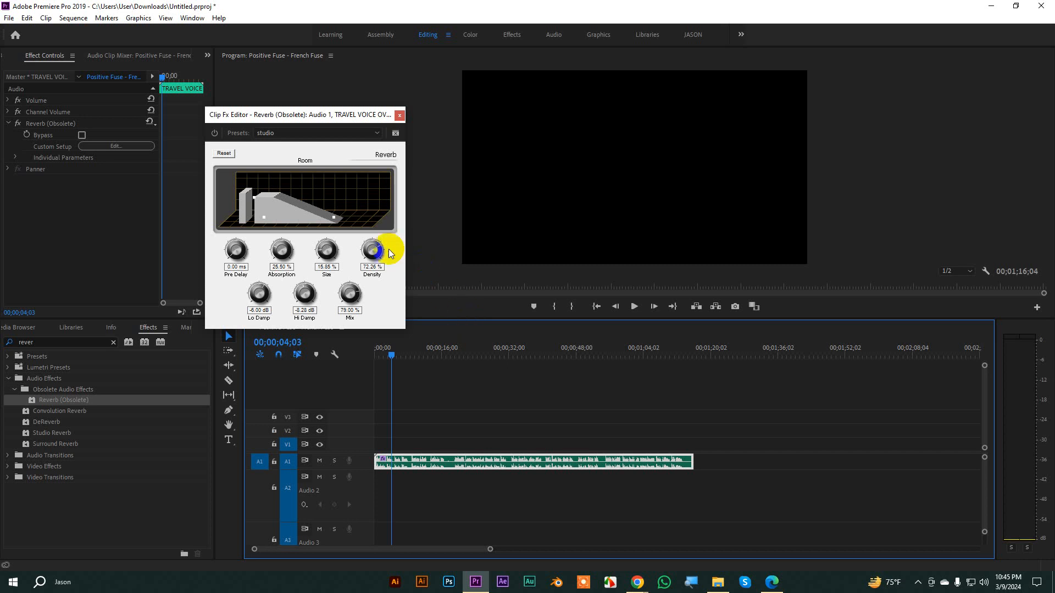
- Reset the reverb settings, raise Pre Delay to 100 ms and set Mix to 100% in the room graph
click(286, 133)
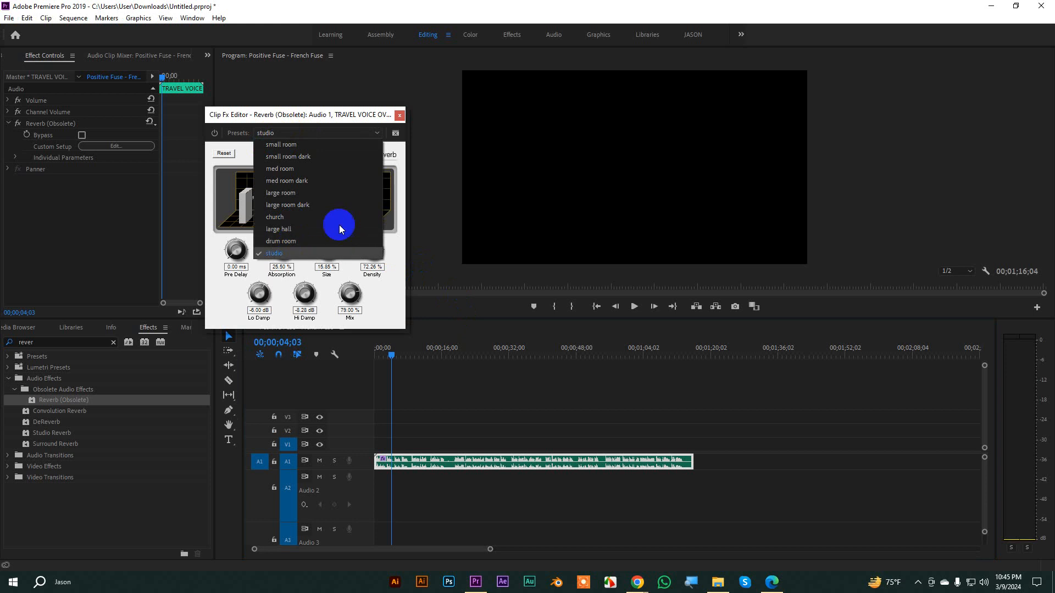
click(224, 153)
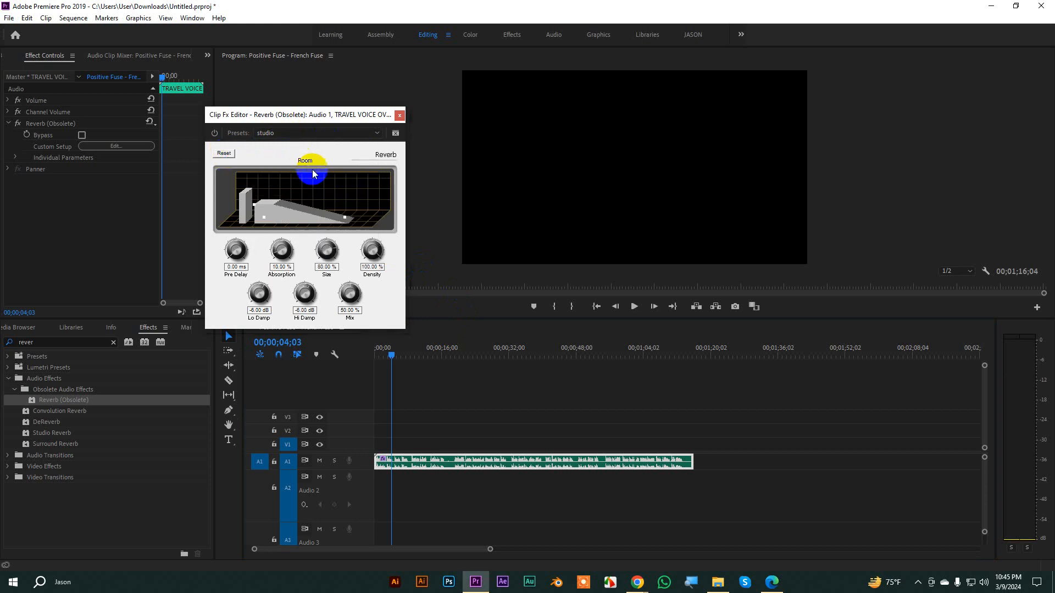
drag(332, 115, 394, 91)
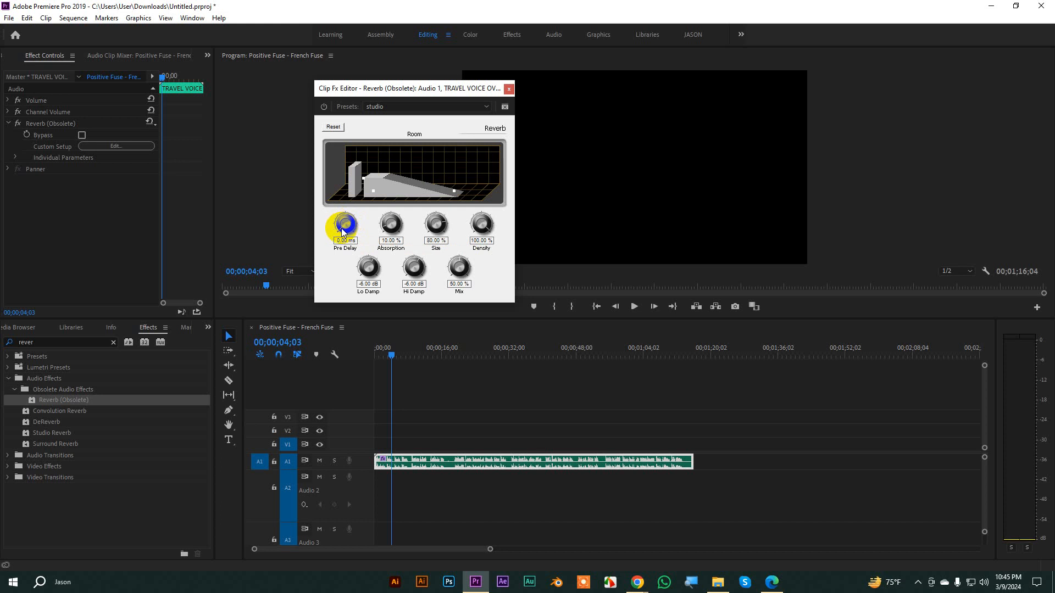
drag(346, 233, 390, 212)
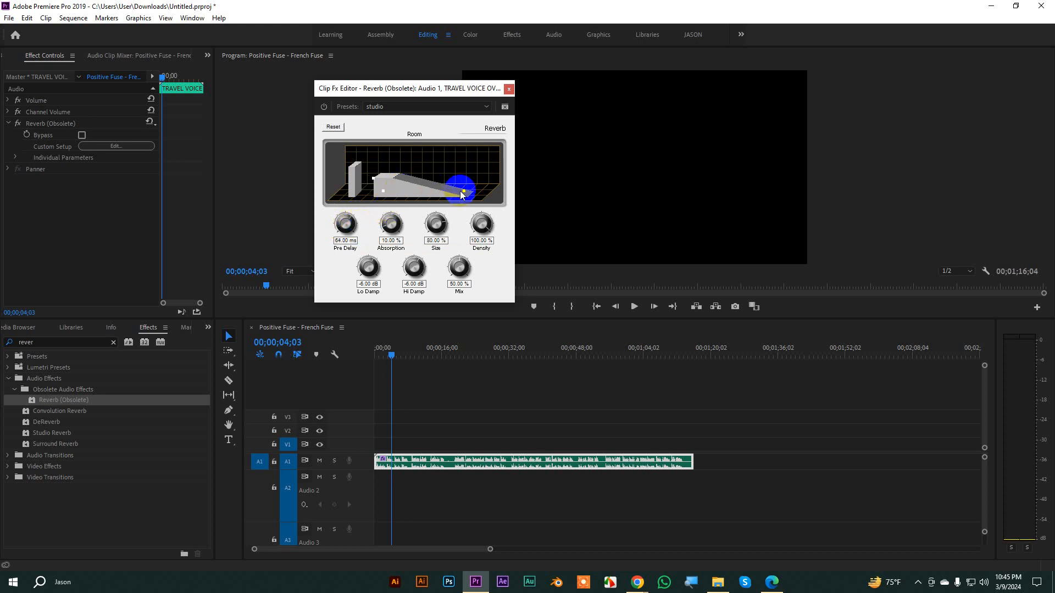
drag(461, 195, 358, 180)
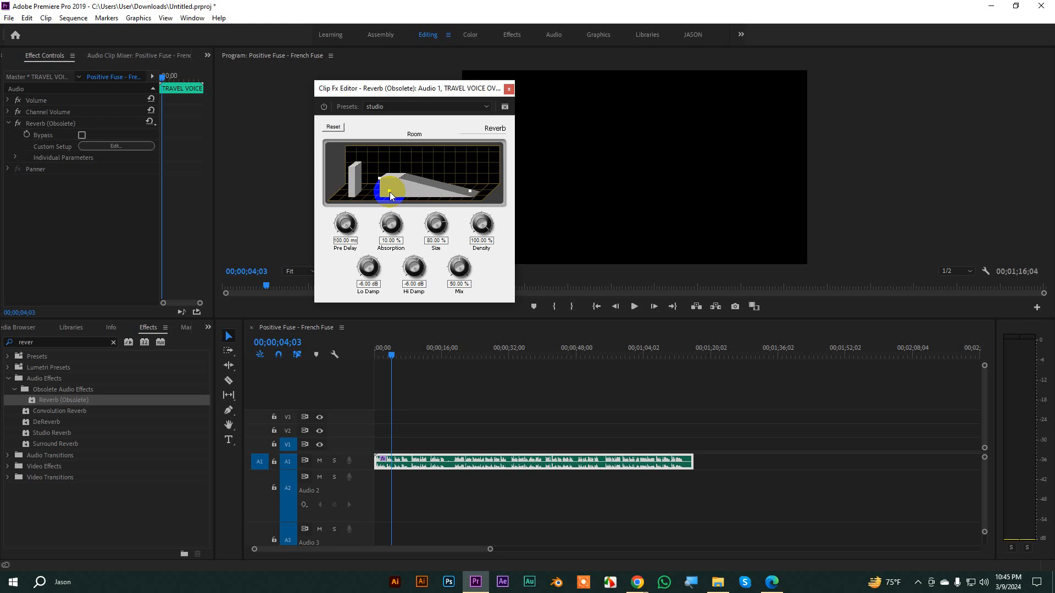
drag(390, 192, 383, 152)
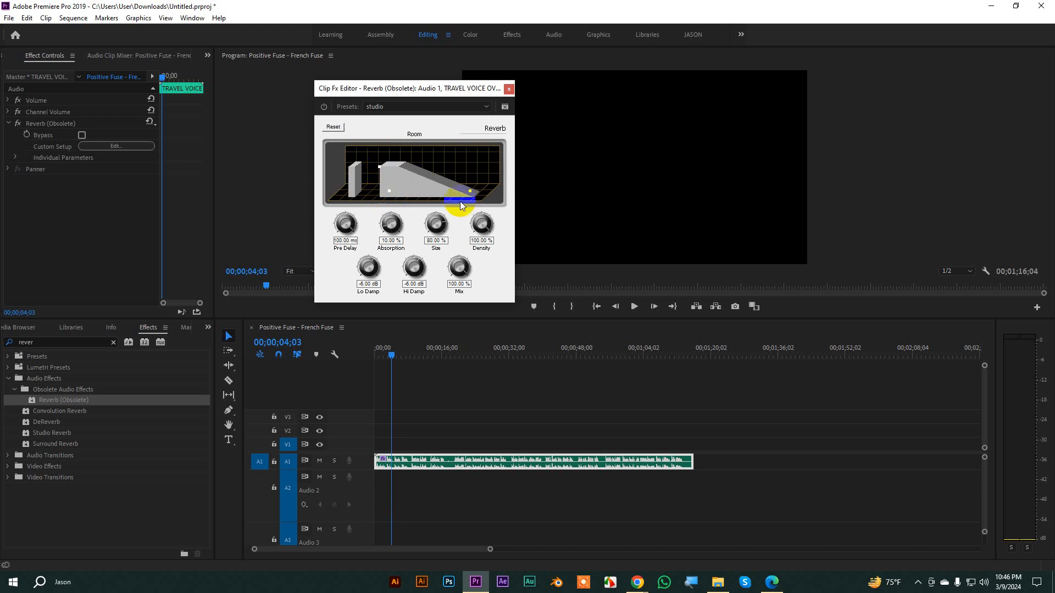
- Set the reverb's Mix to 82% and Absorption to 78.13% in the room graph, and play the voice-over from the start
drag(471, 195, 501, 199)
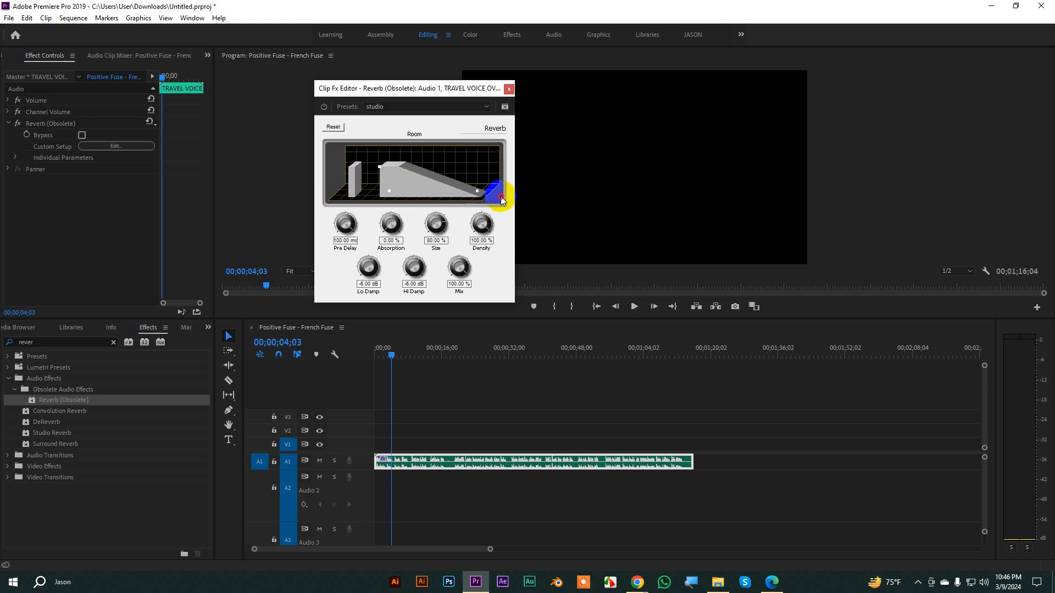
drag(502, 200, 380, 177)
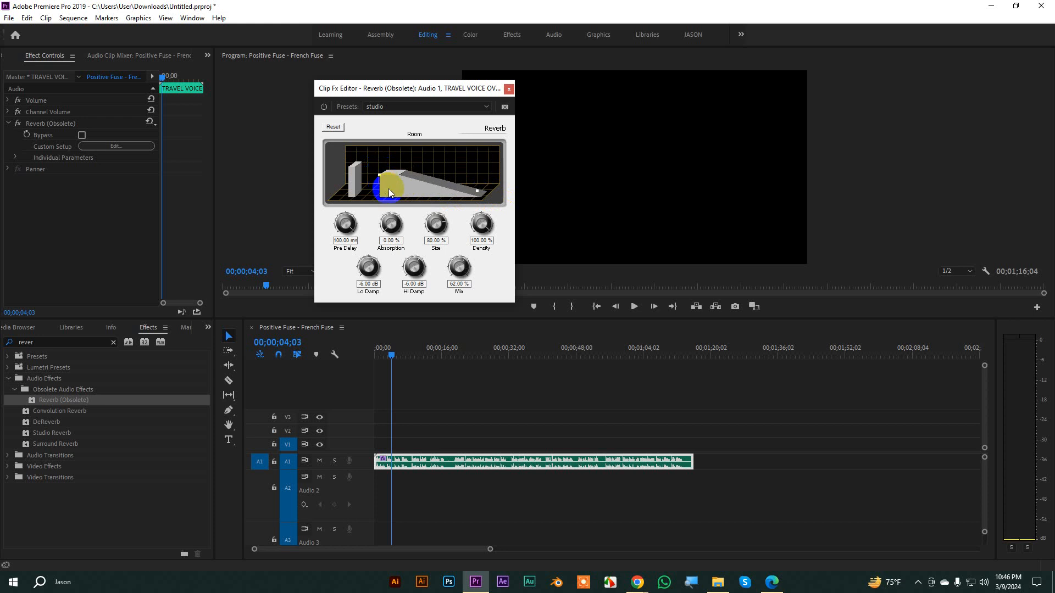
drag(477, 191, 422, 200)
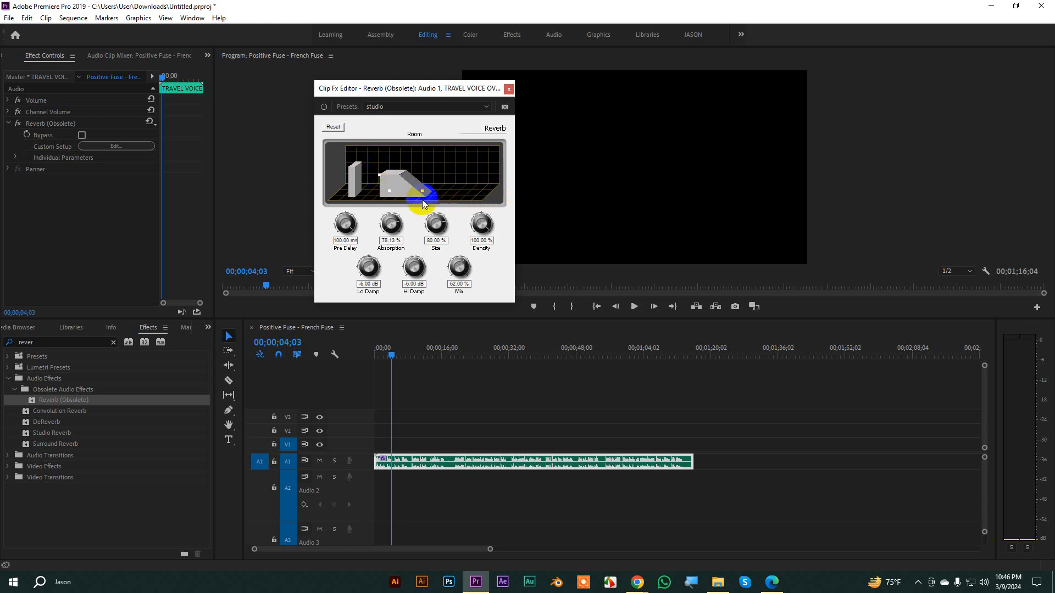
drag(393, 355, 376, 355)
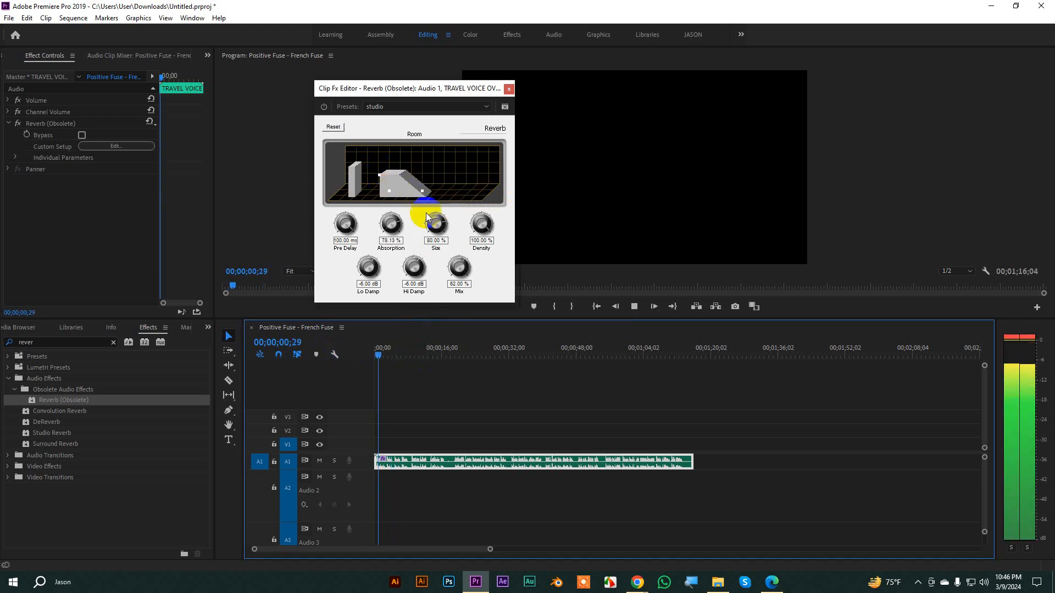
- During playback, try 100% Absorption with 14% Mix, change to 0% Absorption with 52% and 100% Mix, and stop the preview
drag(421, 190, 379, 190)
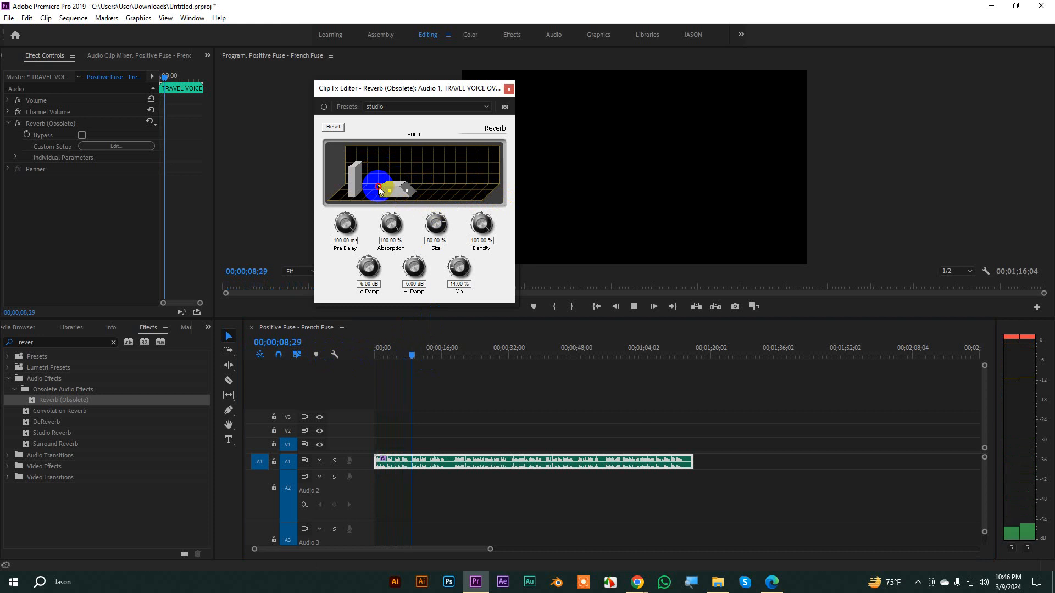
mouse_move(379, 189)
mouse_down()
mouse_move(391, 196)
mouse_move(367, 192)
mouse_move(478, 184)
mouse_move(442, 181)
mouse_move(407, 191)
mouse_move(503, 192)
mouse_move(385, 192)
mouse_move(380, 177)
mouse_up()
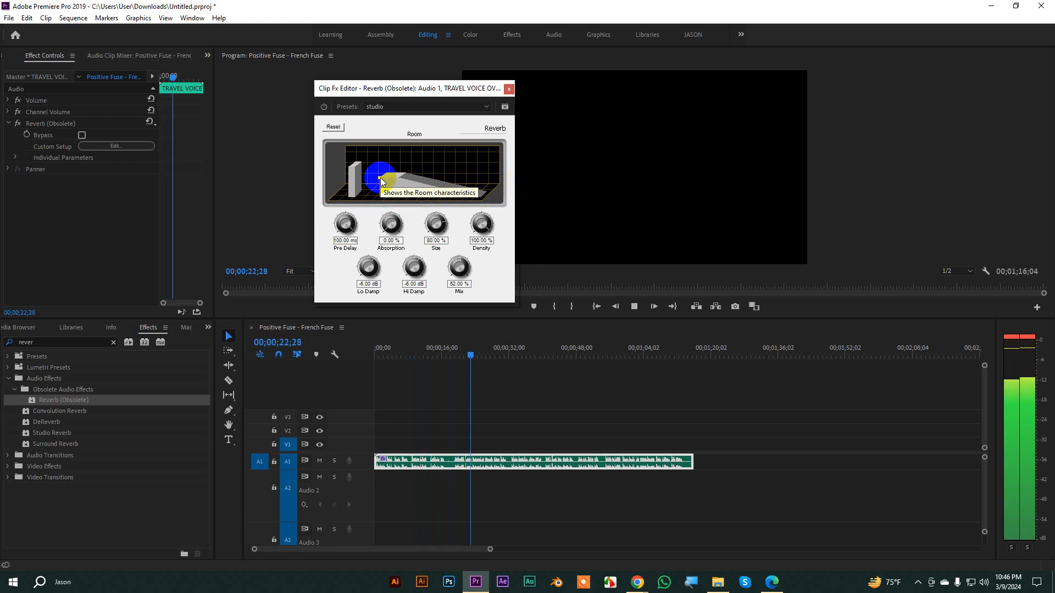
drag(380, 180, 383, 154)
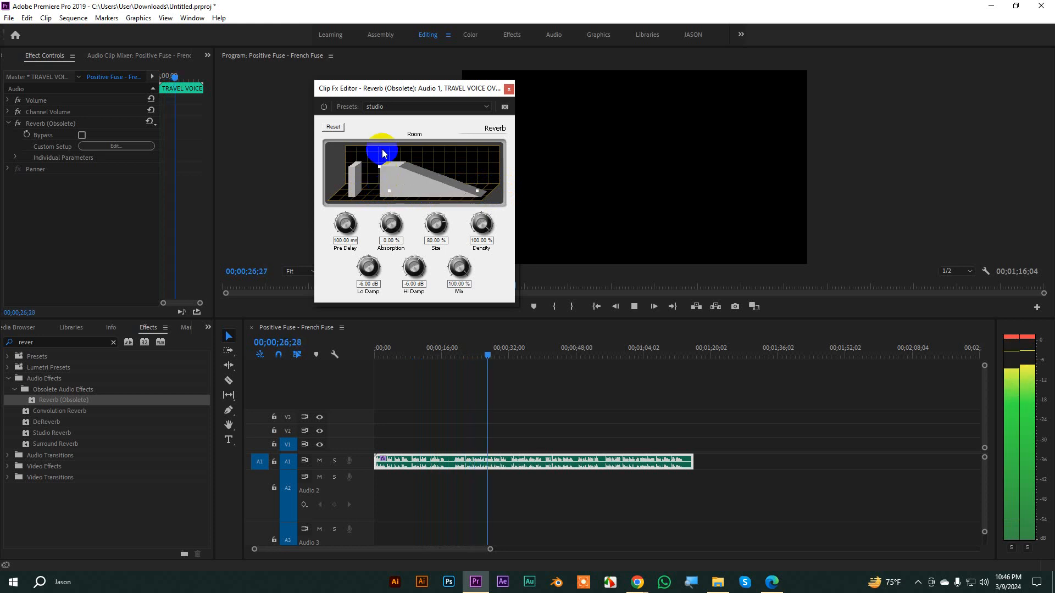
key(space)
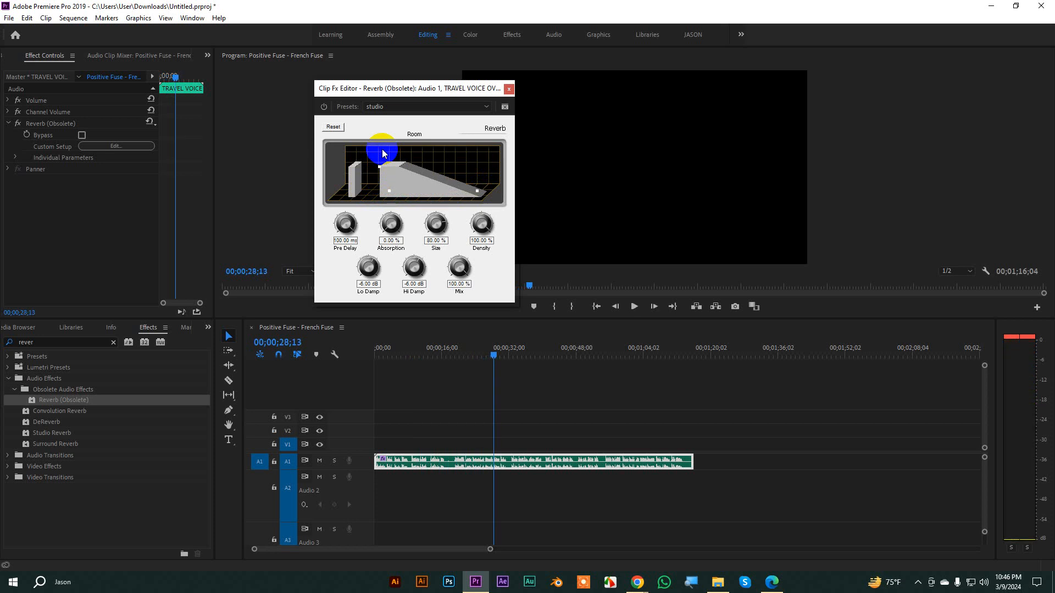
- Remove Reverb (Obsolete) from the voice-over clip and apply the Delay audio effect in its place, searching for "del"
click(508, 88)
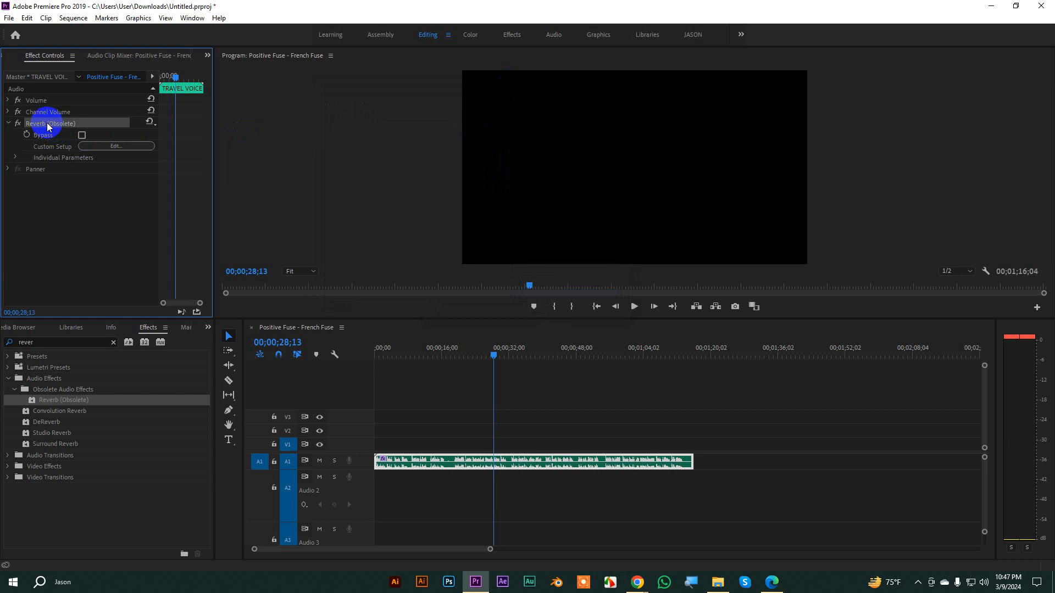
key(Delete)
click(7, 342)
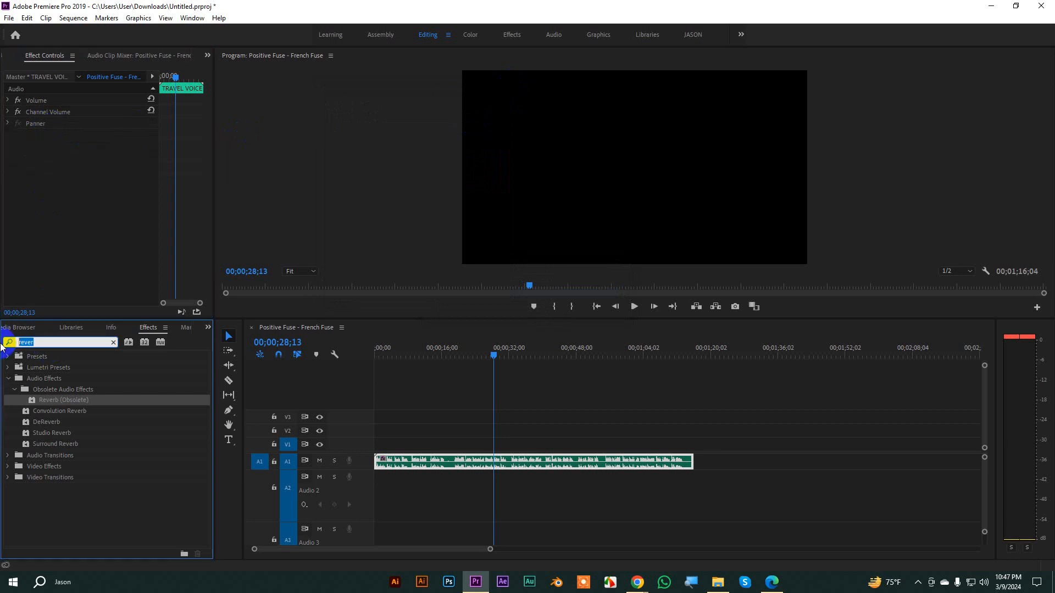
text(del)
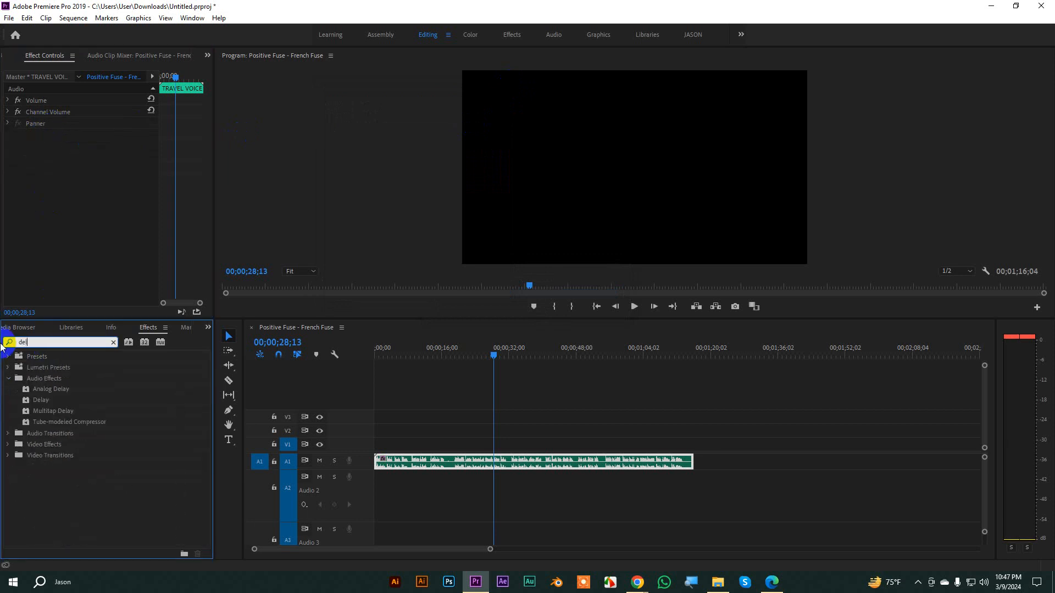
drag(45, 403, 417, 462)
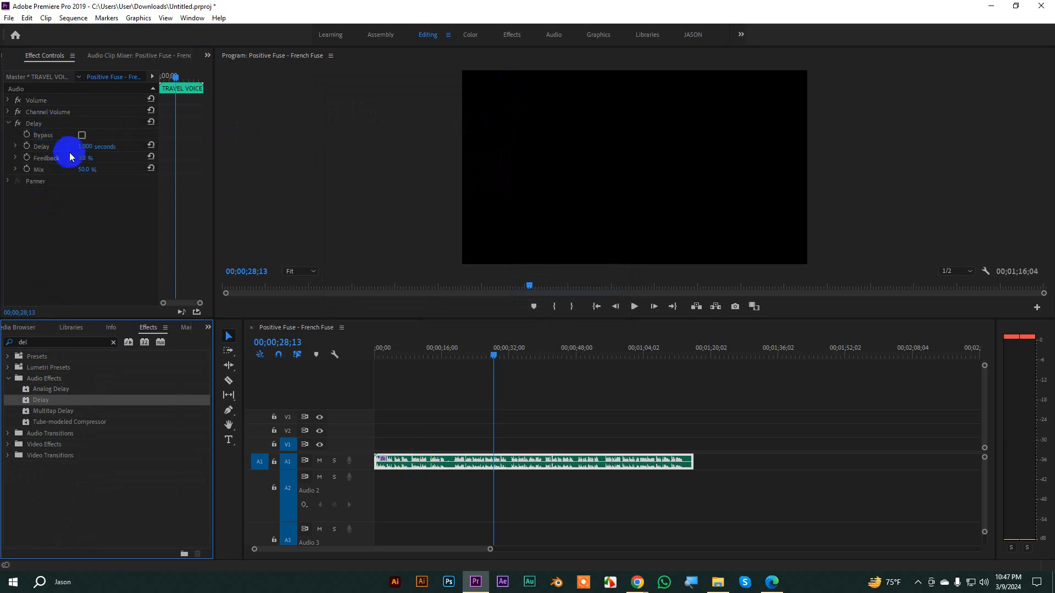
- Set the Delay effect's delay time to 2.000 seconds and preview the voice-over briefly
drag(82, 146, 202, 147)
key(space)
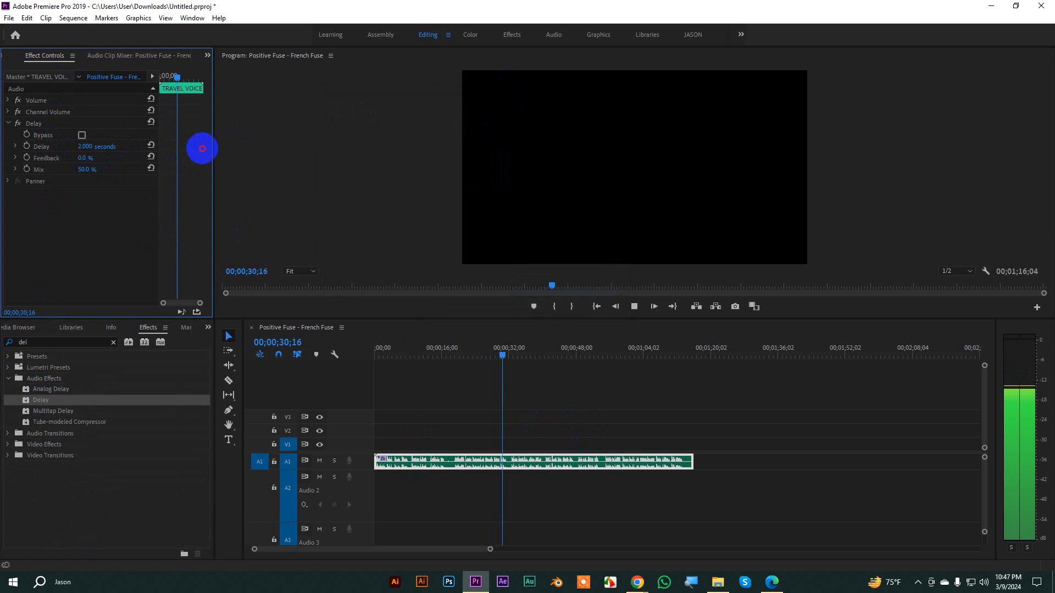
key(space)
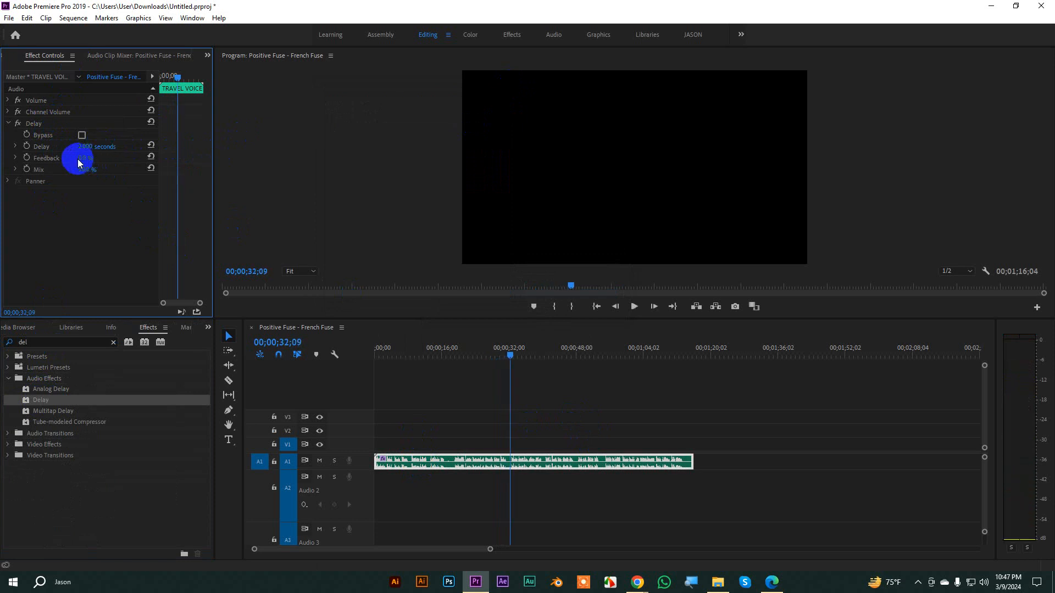
- Raise the Delay effect's Feedback to 70% and preview the voice-over with the repeated echoes
drag(83, 158, 118, 157)
click(511, 349)
key(space)
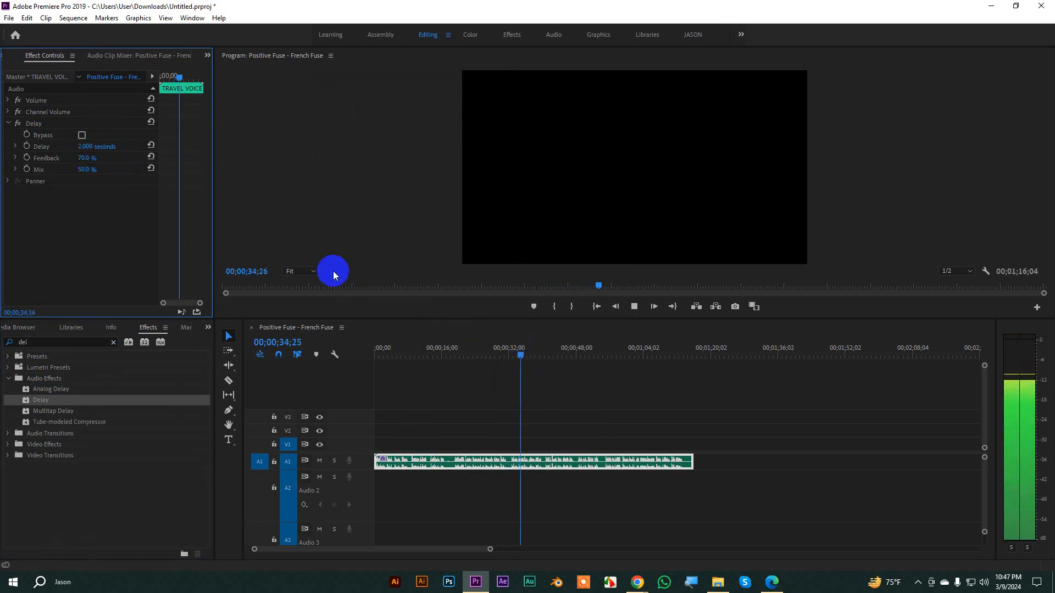
key(space)
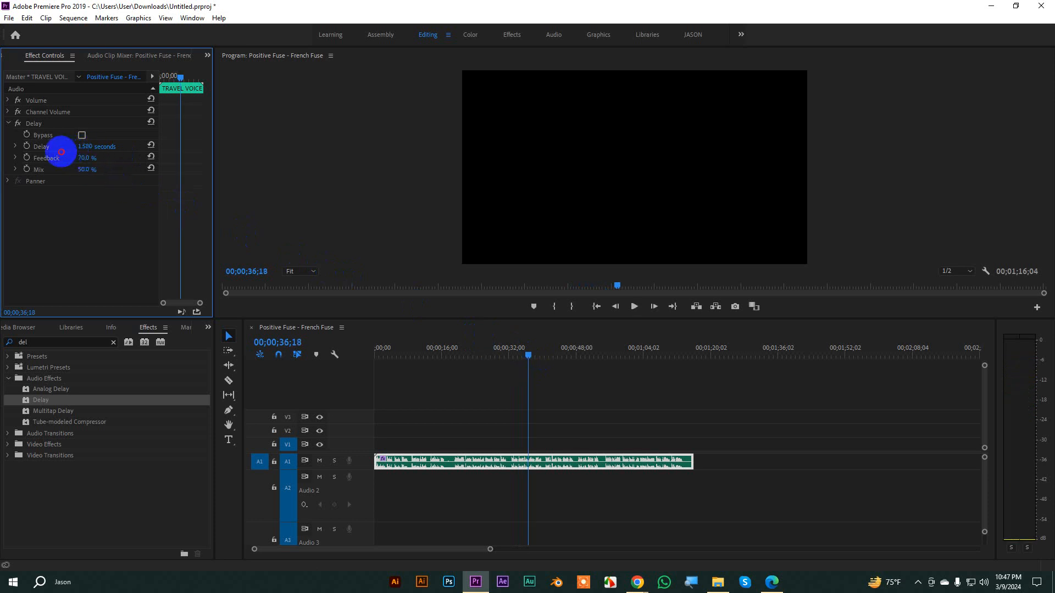
- Lower Feedback to 19% and shorten the delay time to 1.340 and 1.050 seconds while previewing the voice-over
drag(61, 153, 36, 164)
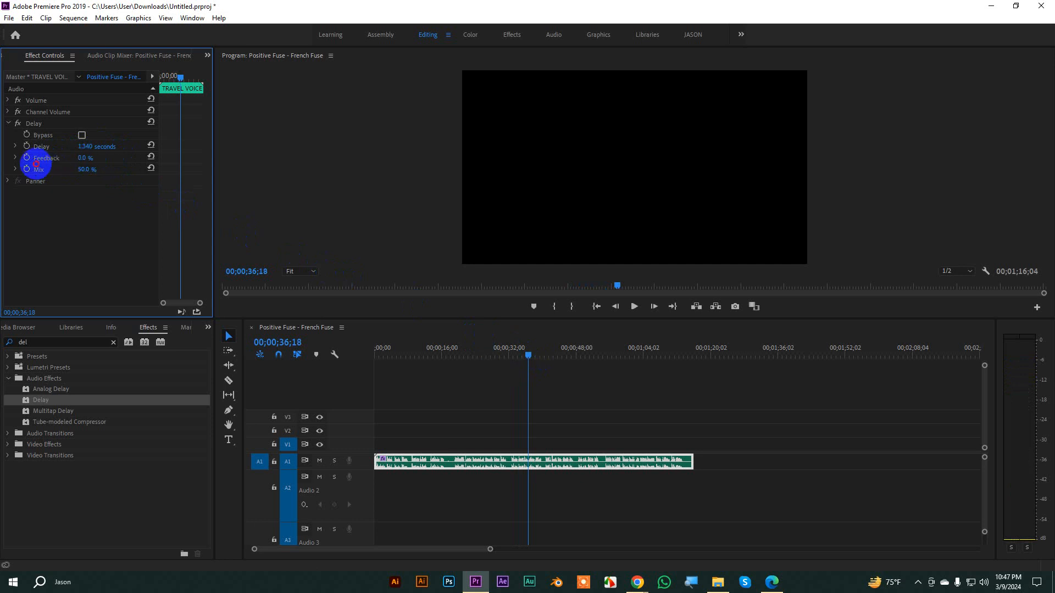
key(space)
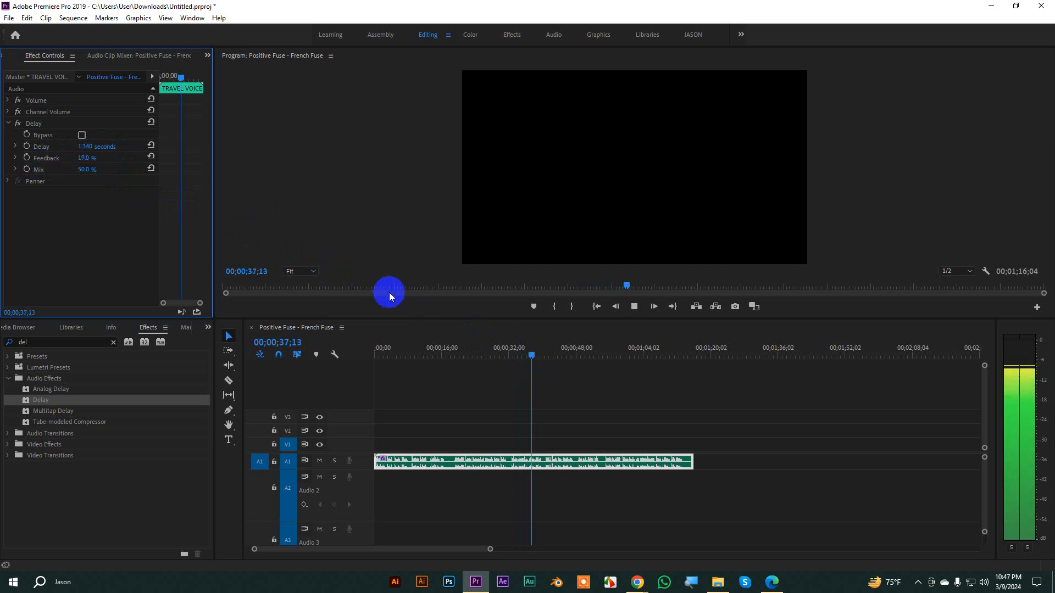
drag(88, 149, 72, 148)
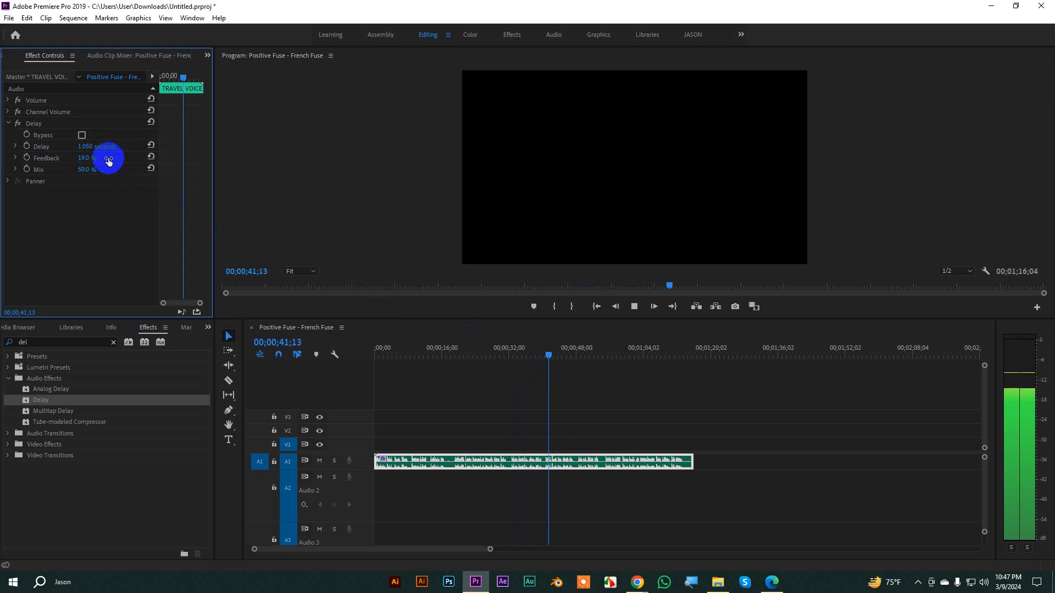
key(space)
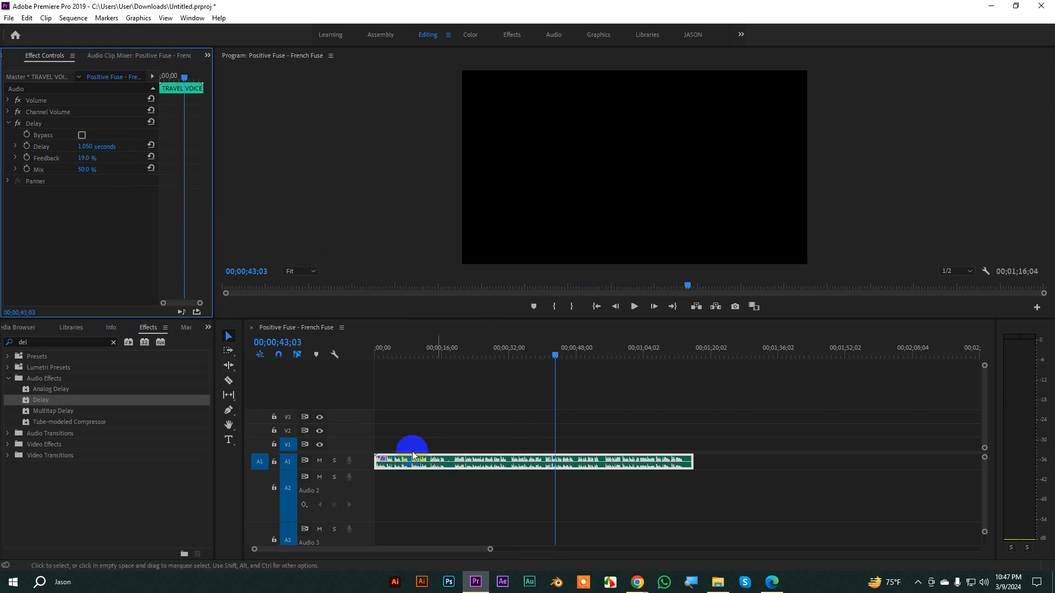
- Remove the Delay effect from the voice-over, search the effects for "echo" and try to apply the Echo video effect to the clip
click(31, 124)
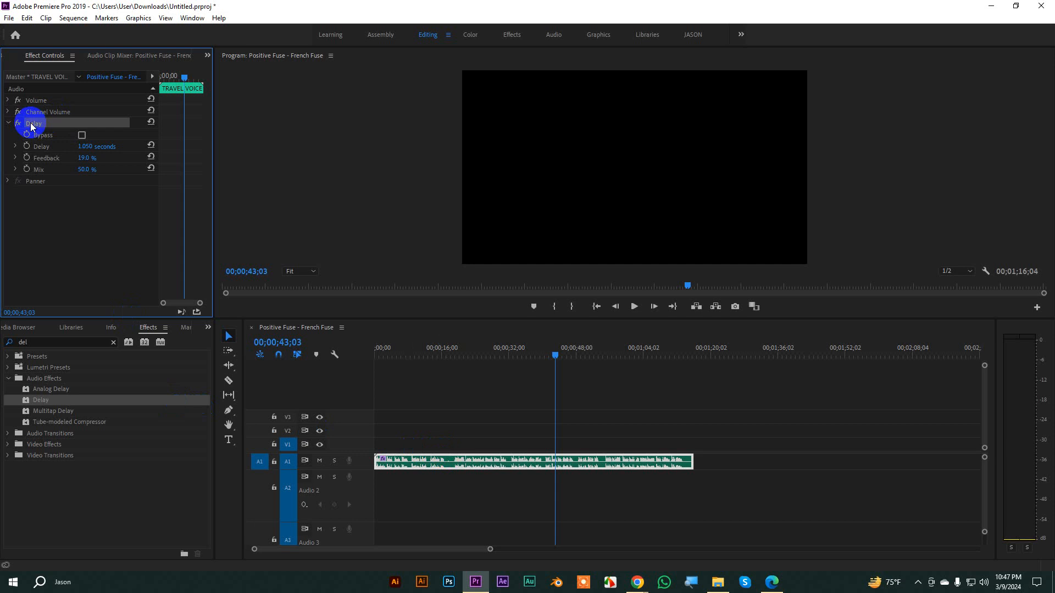
key(Delete)
click(8, 342)
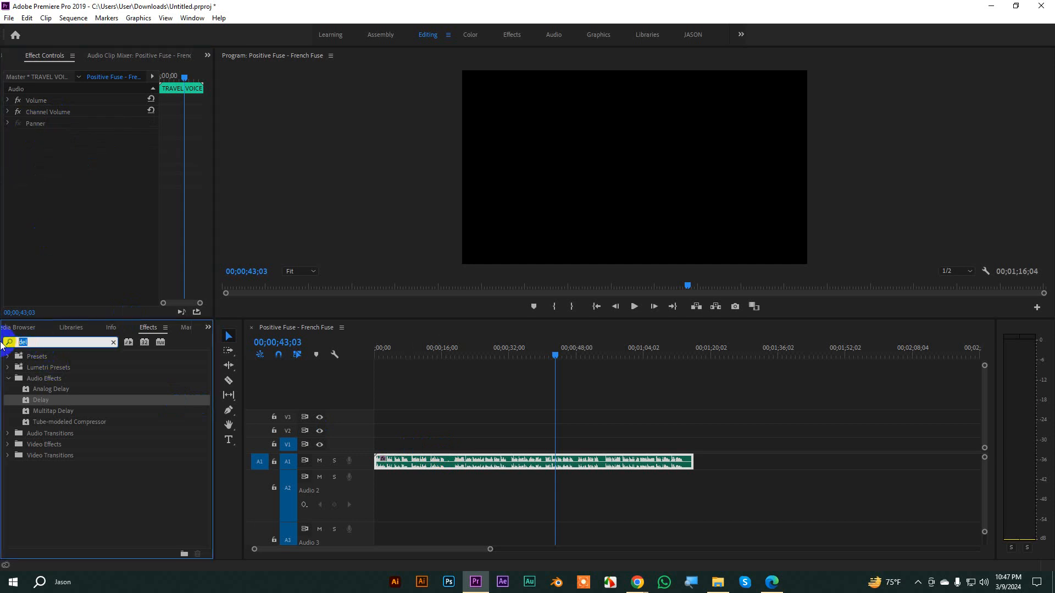
text(echo)
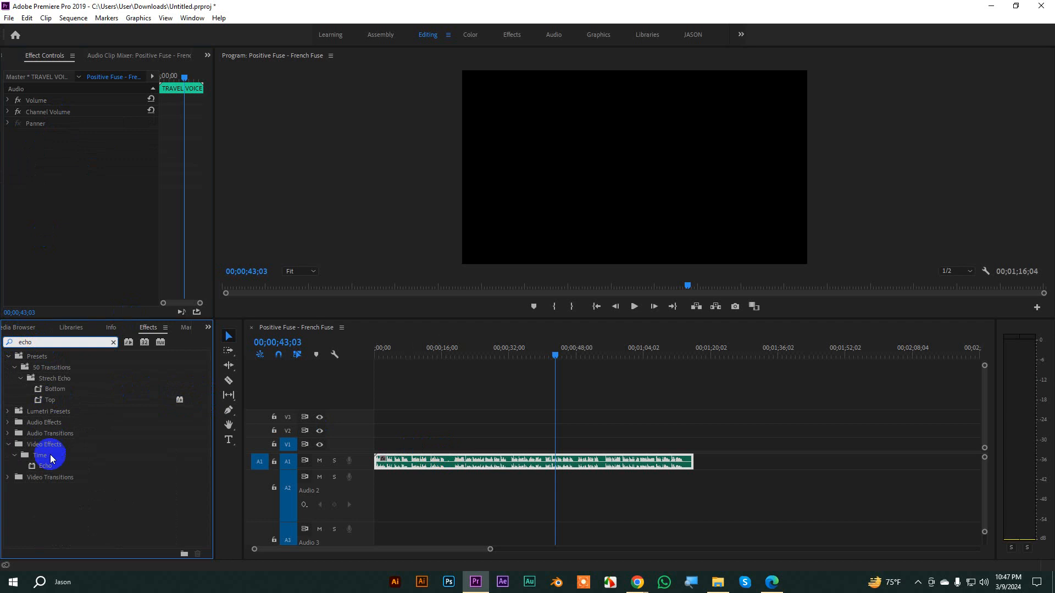
drag(50, 470, 467, 465)
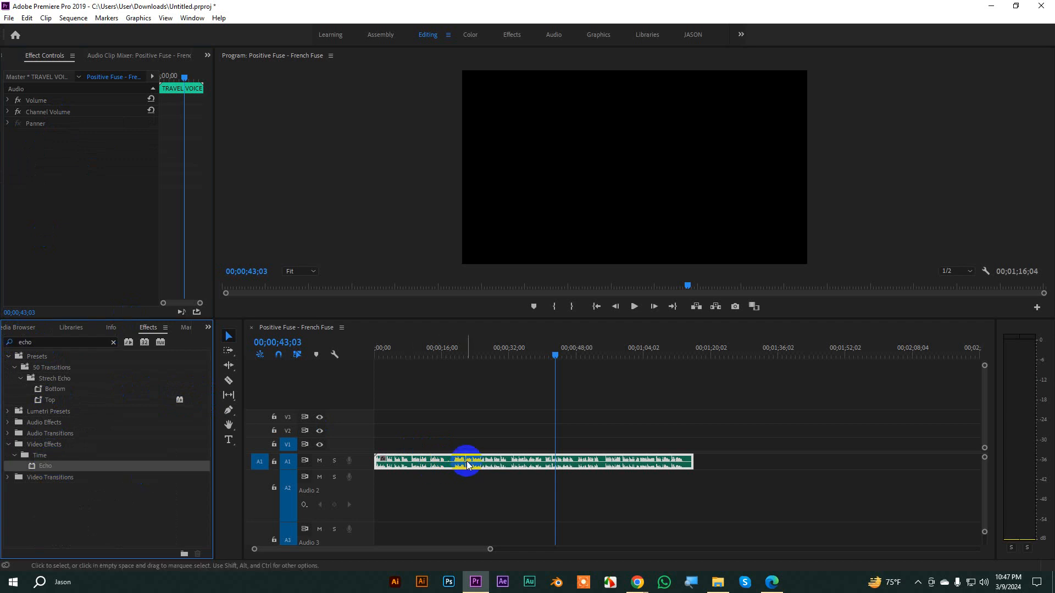
- Delete the pexels video from the project and the travel voice-over clip from the timeline, with the playhead at the sequence start
drag(562, 357, 291, 338)
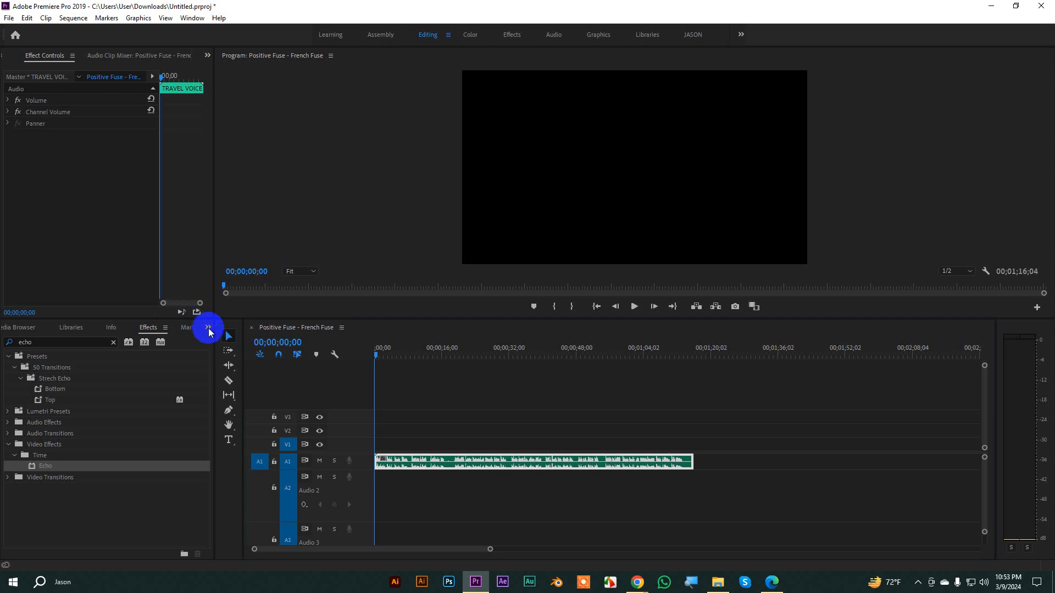
click(208, 328)
click(243, 342)
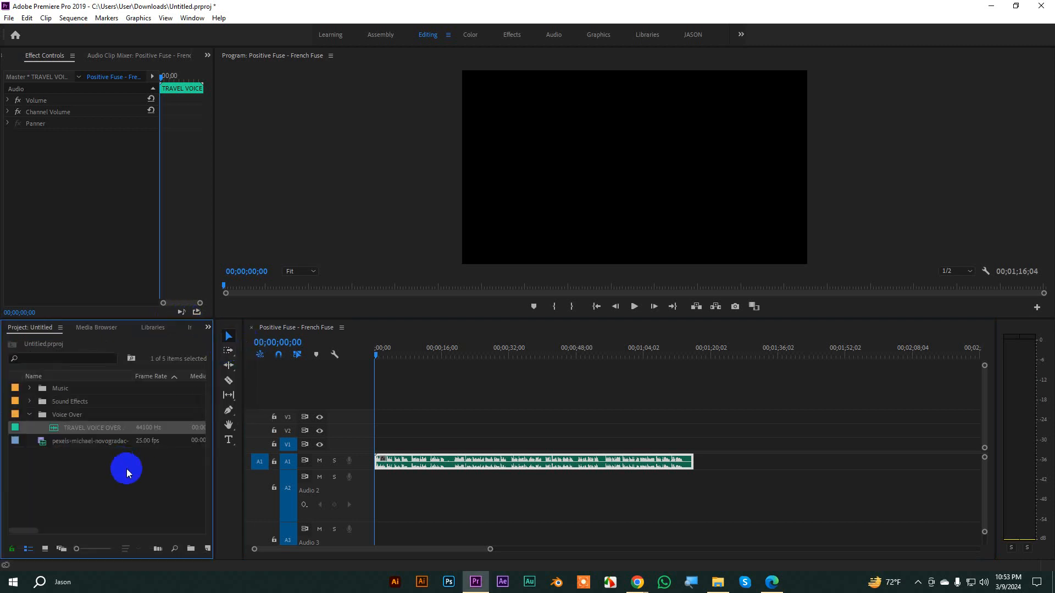
click(72, 443)
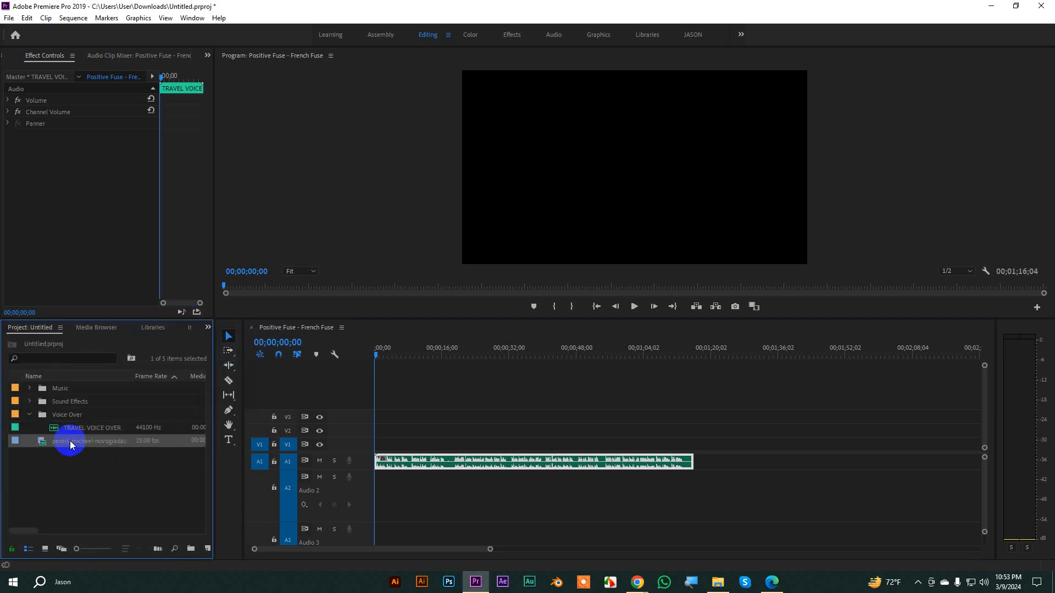
key(Delete)
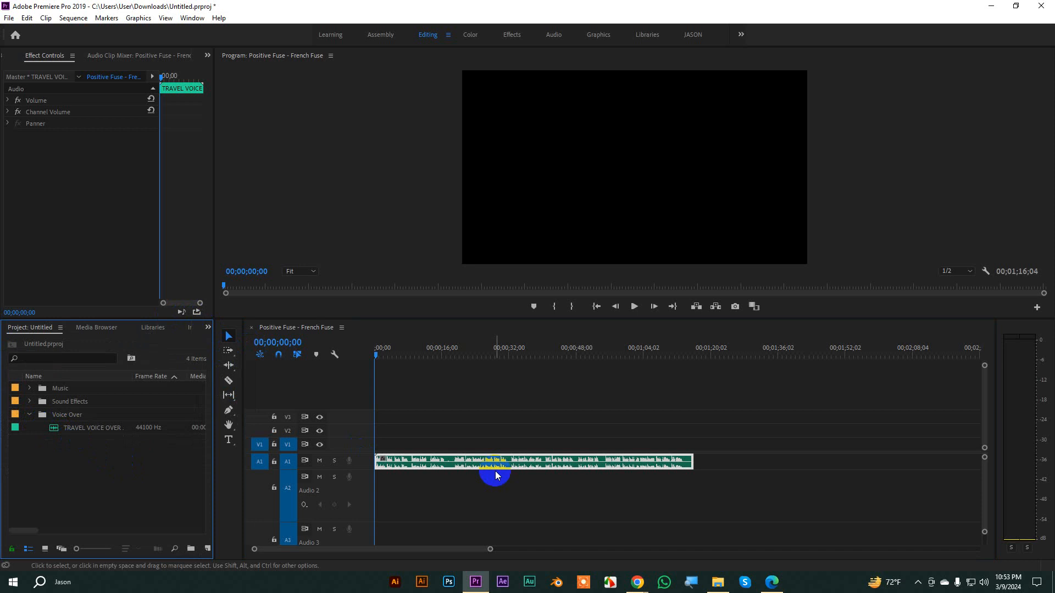
click(478, 466)
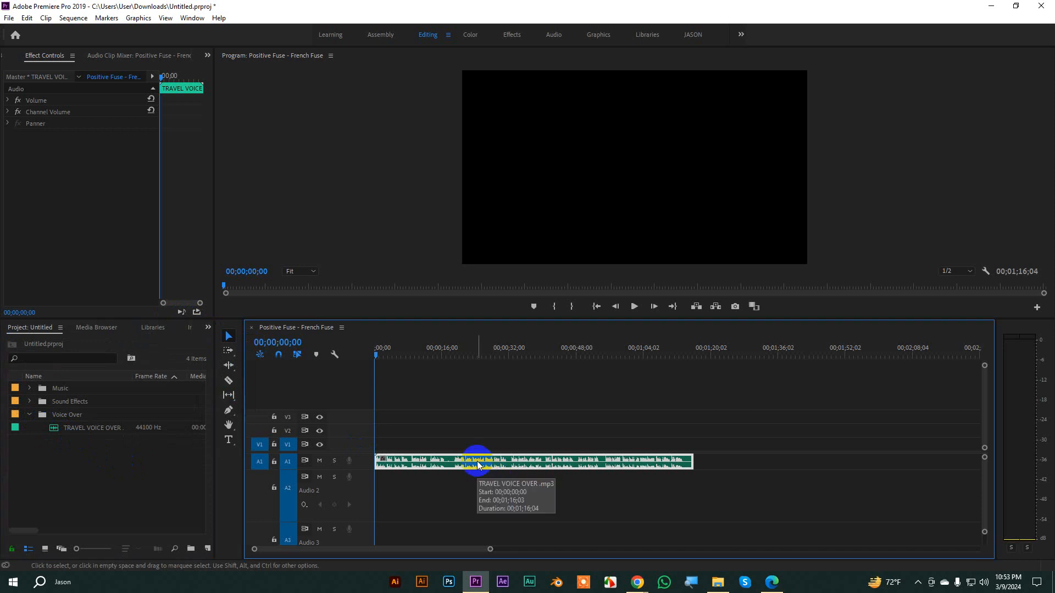
key(Delete)
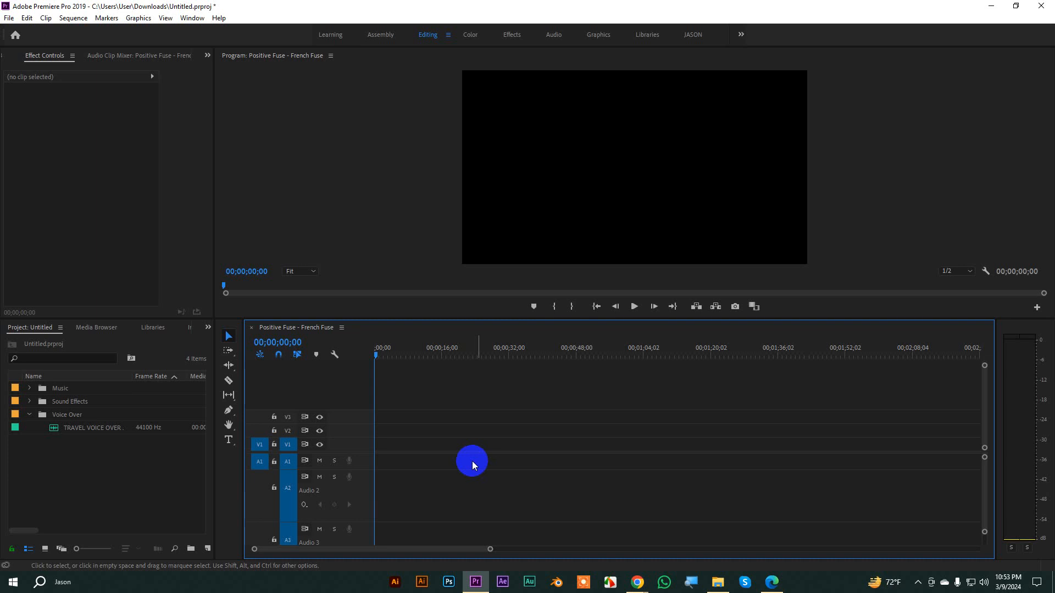
- Import the six hill view clips from the Scene-1 footage folder in File Explorer into the Premiere Pro project
click(719, 582)
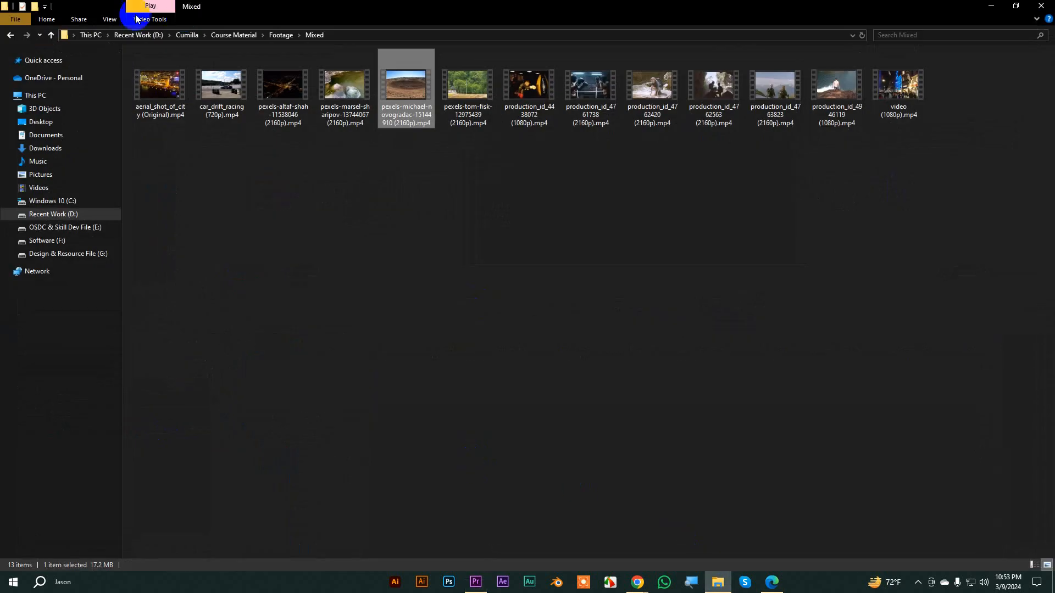
click(10, 38)
double_click(279, 85)
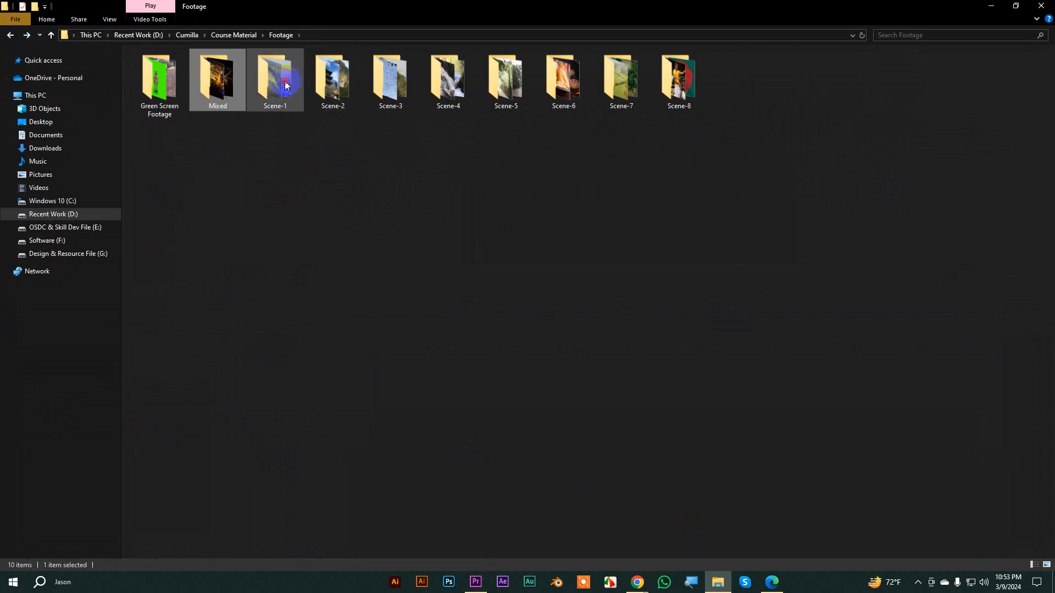
drag(650, 153, 117, 486)
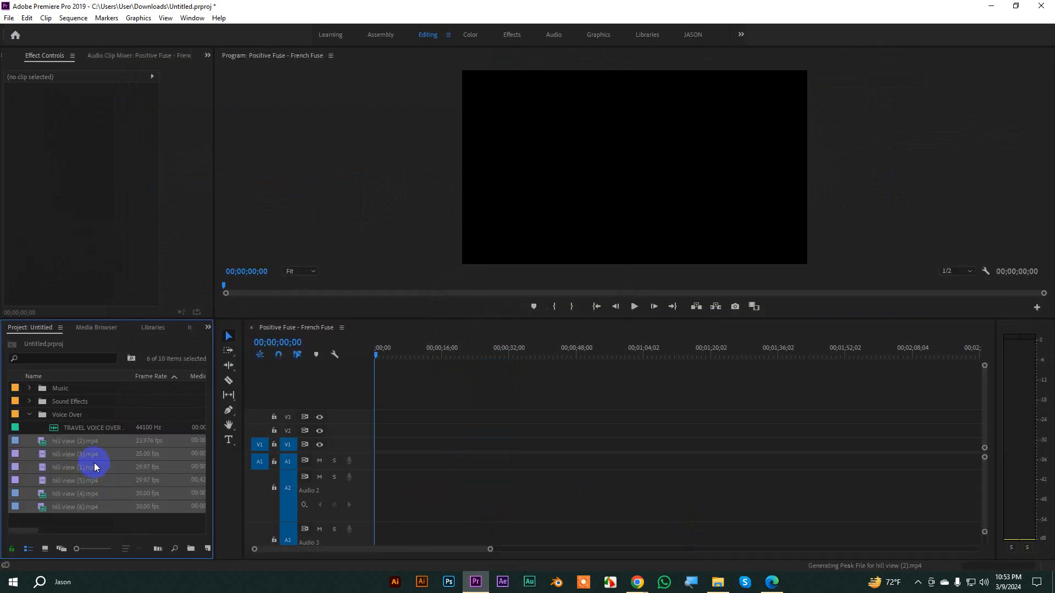
- Place the six hill view clips on V1 from the sequence start, delete their linked audio and scrub the first clip
drag(61, 440, 380, 449)
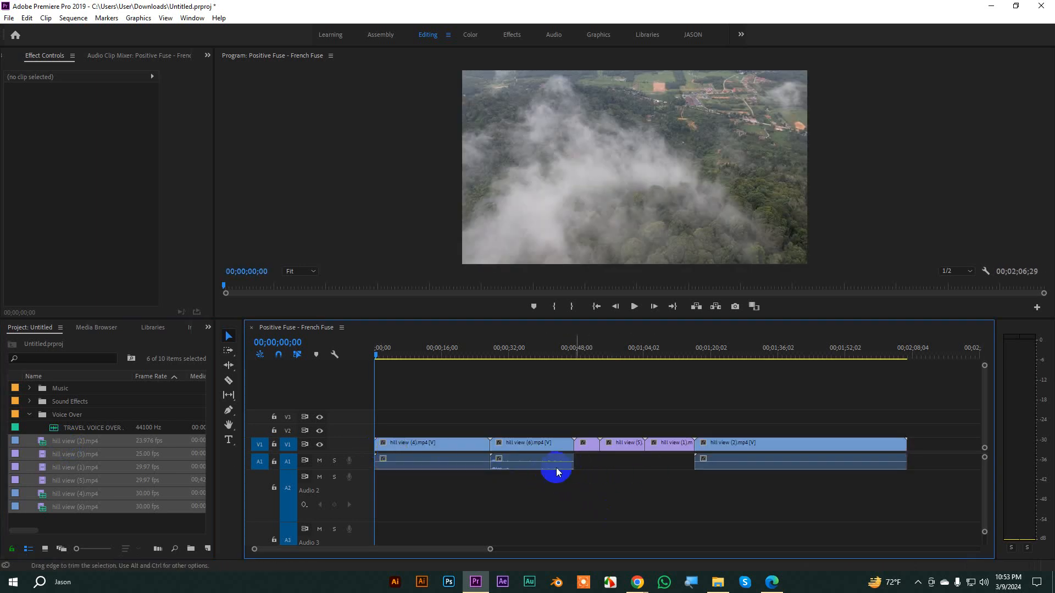
alt+click(543, 464)
key(Delete)
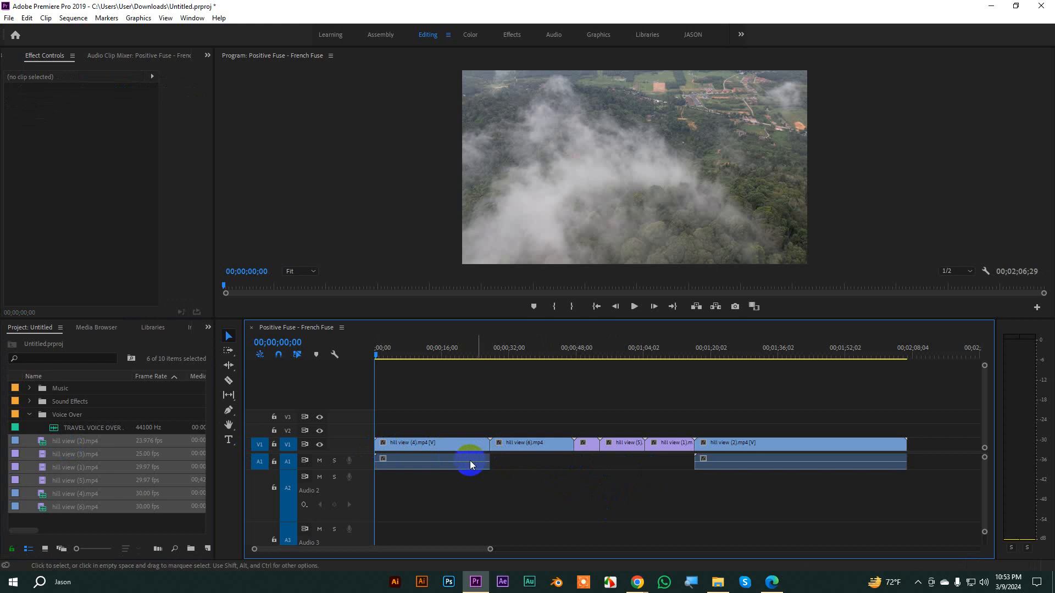
alt+click(470, 465)
key(Delete)
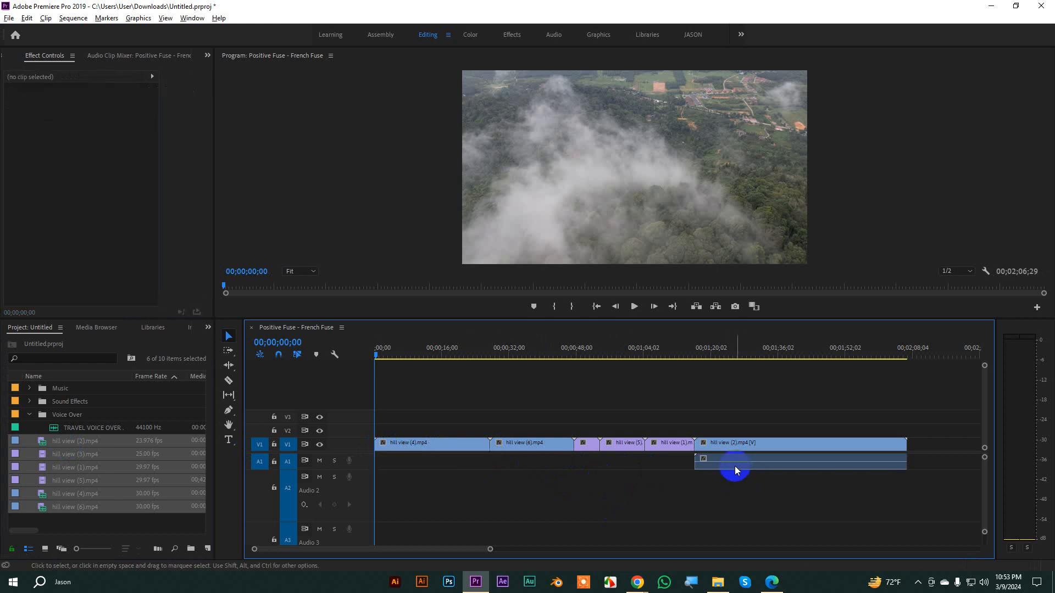
alt+click(734, 466)
key(Delete)
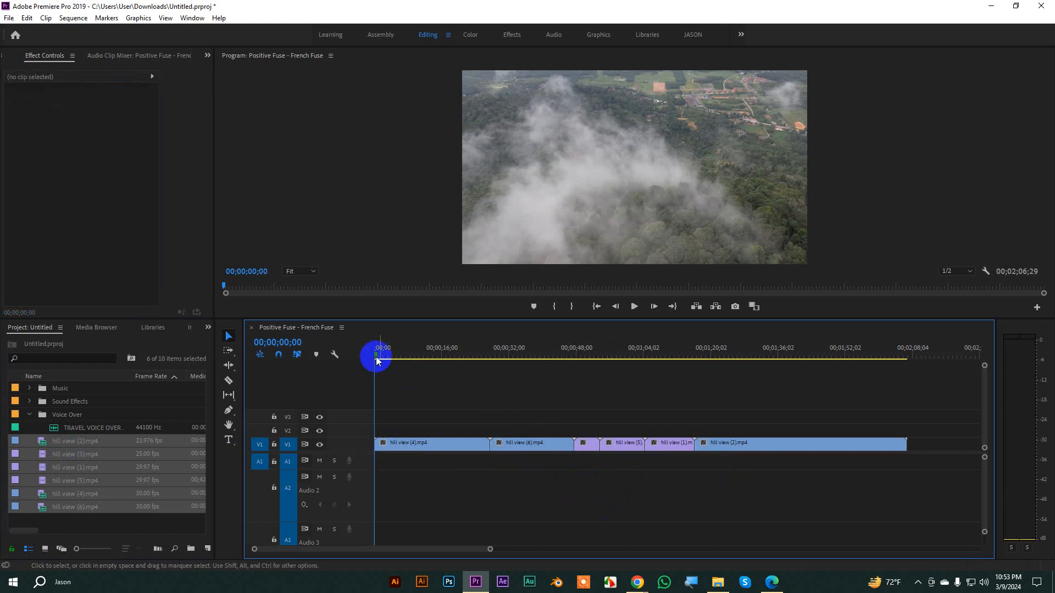
drag(376, 360, 398, 425)
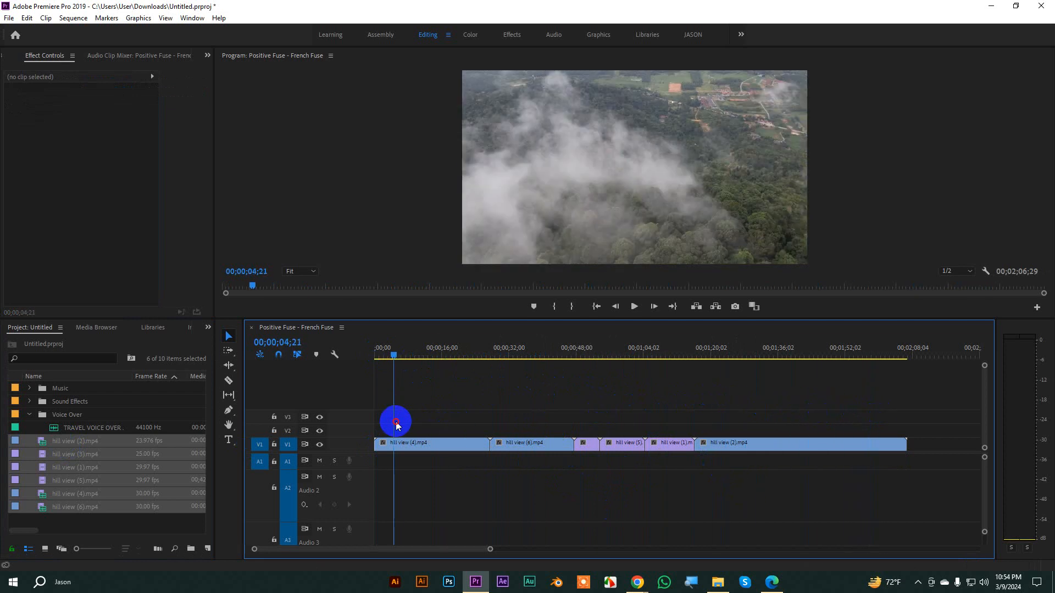
- Audition the national anthem instrumental, Willy's Sunny Side and Snowy Peaks pt I tracks from the Music bin
click(30, 415)
click(30, 388)
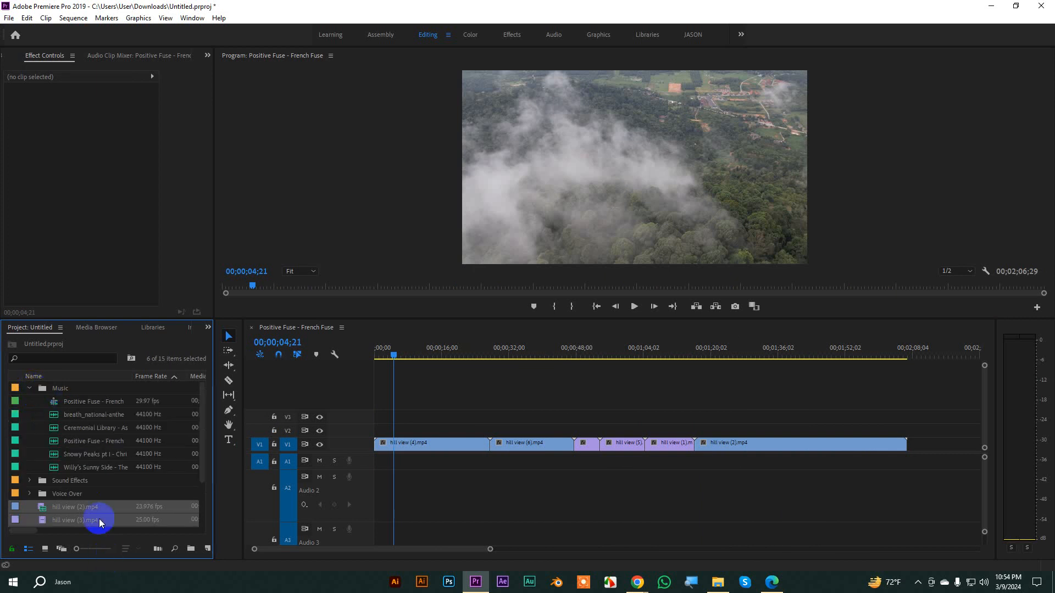
double_click(56, 416)
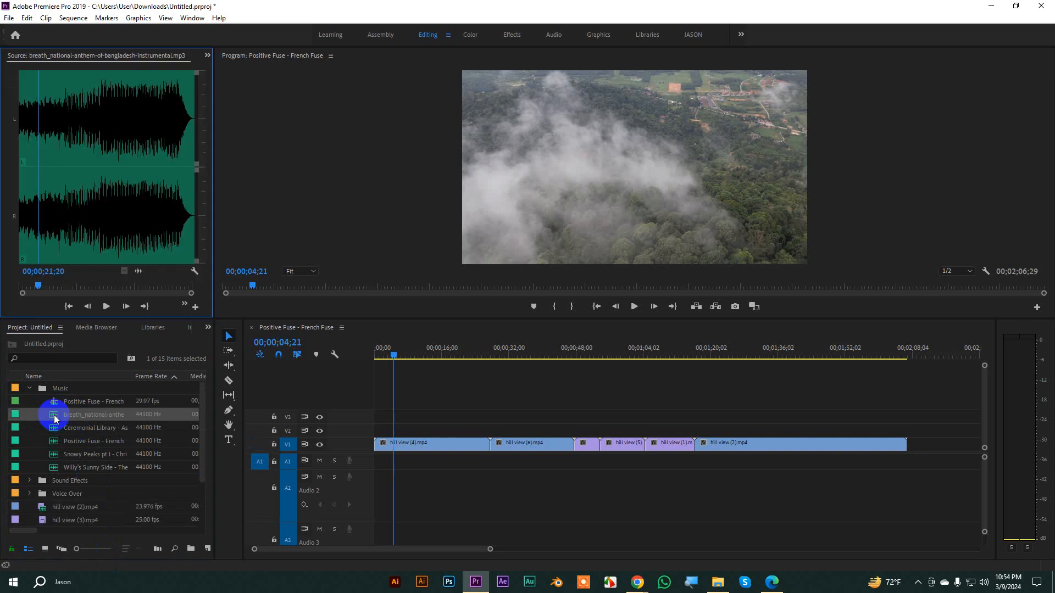
key(space)
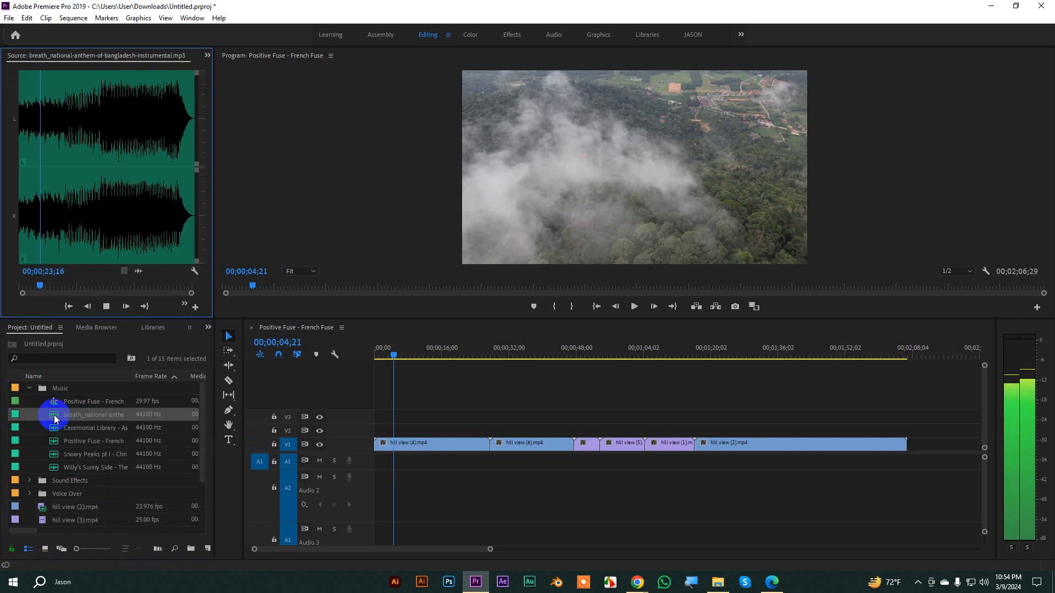
double_click(56, 467)
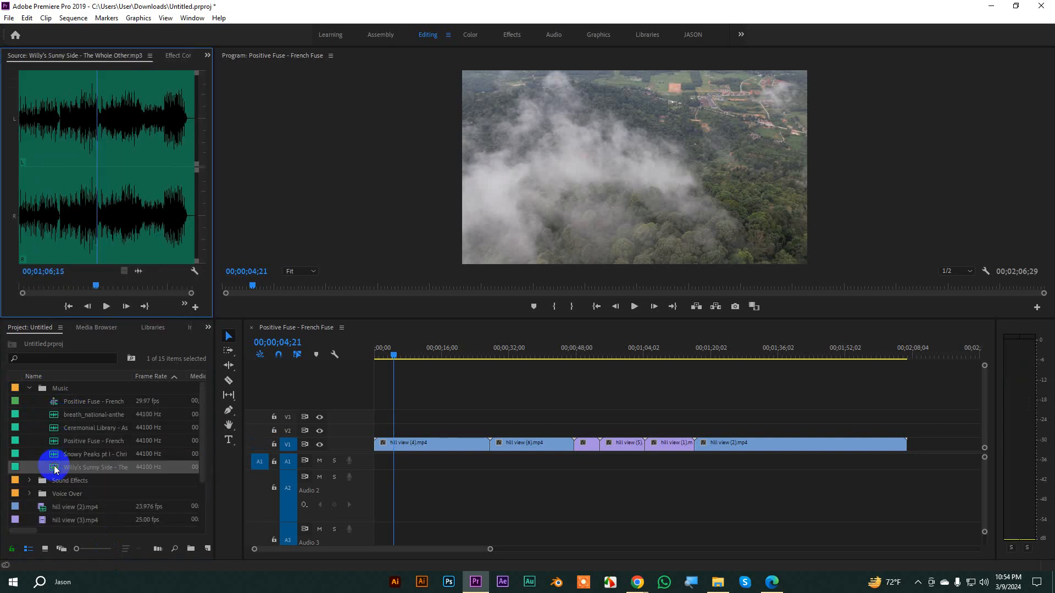
double_click(53, 467)
key(space)
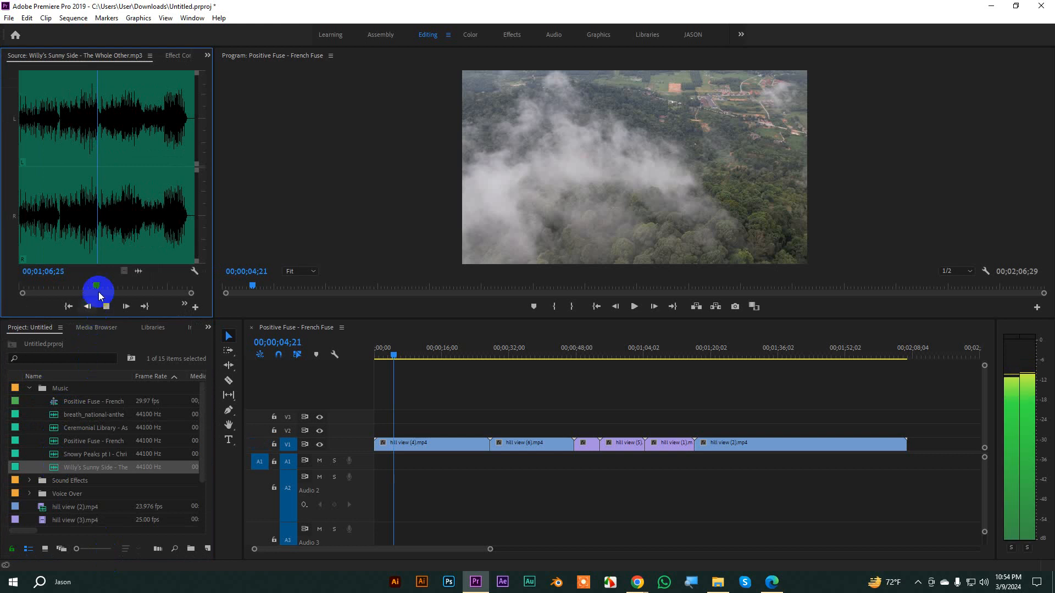
drag(98, 287, 1, 289)
key(space)
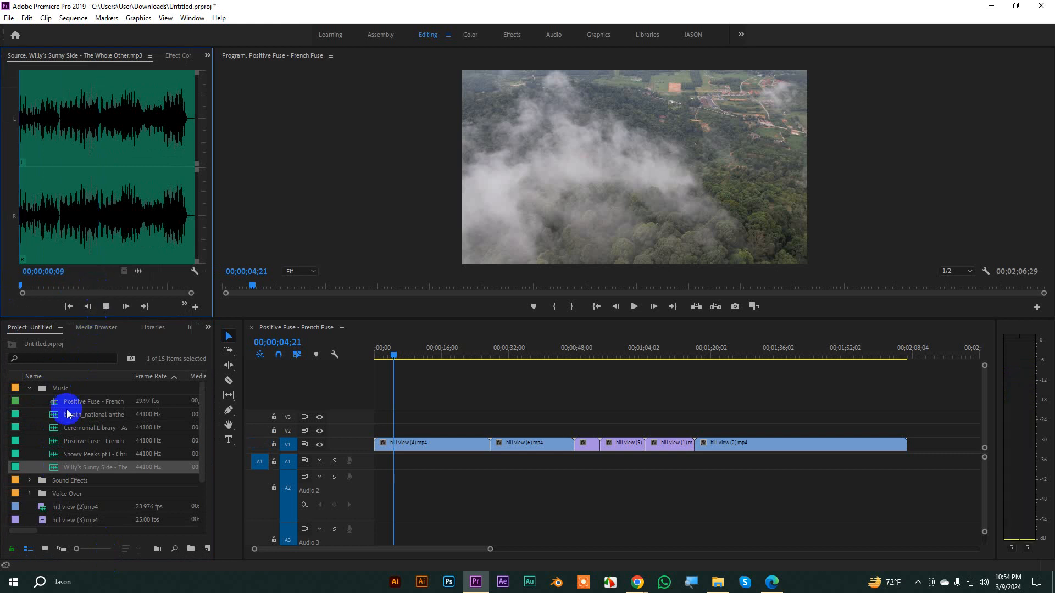
double_click(55, 456)
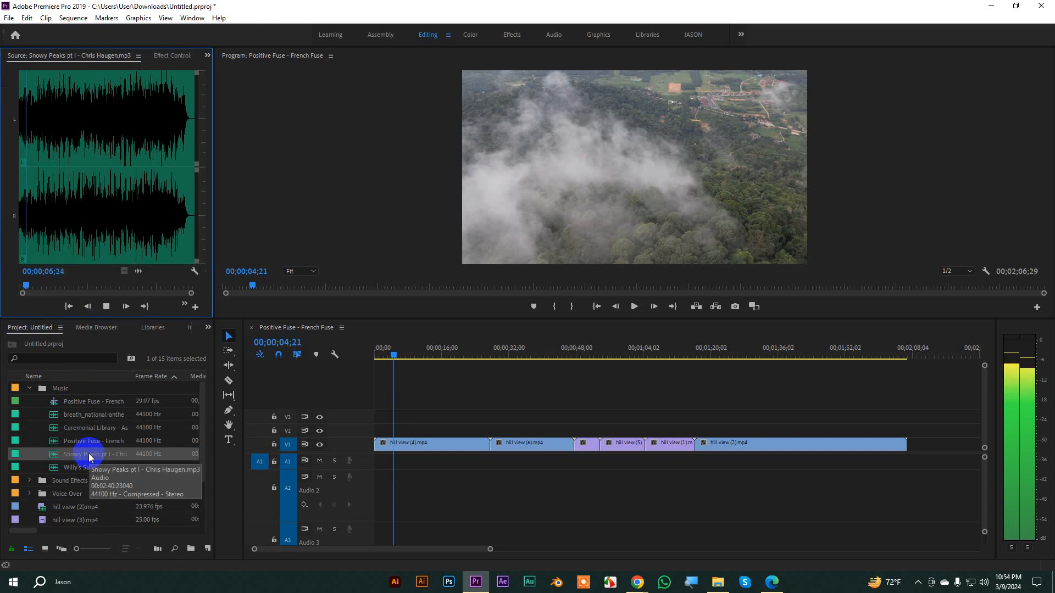
- Add the Positive Fuse music to A1 from the sequence start, trim its end to match the video and preview it briefly
click(64, 440)
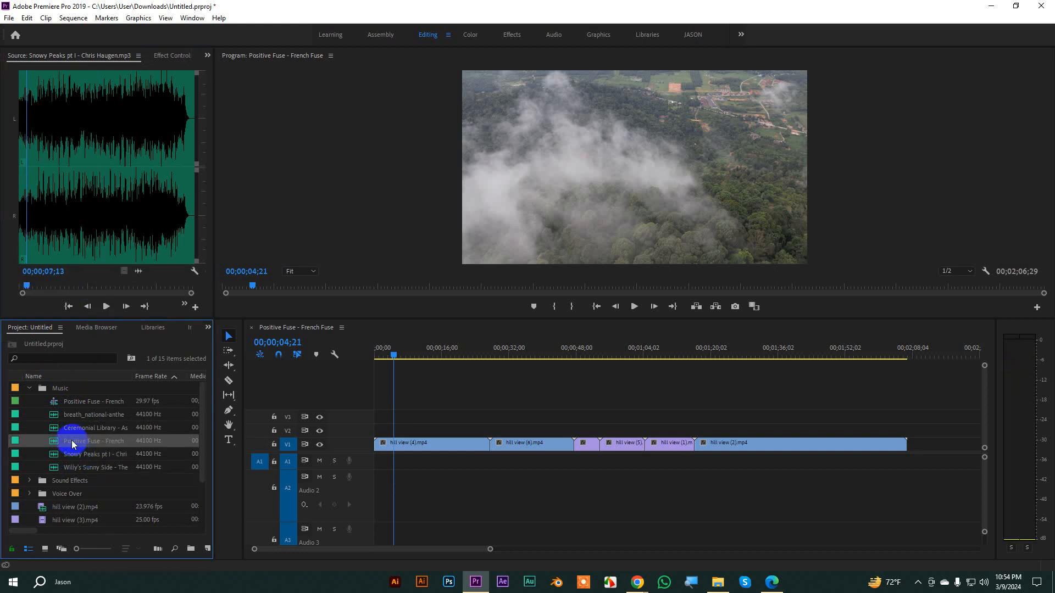
drag(54, 445, 374, 461)
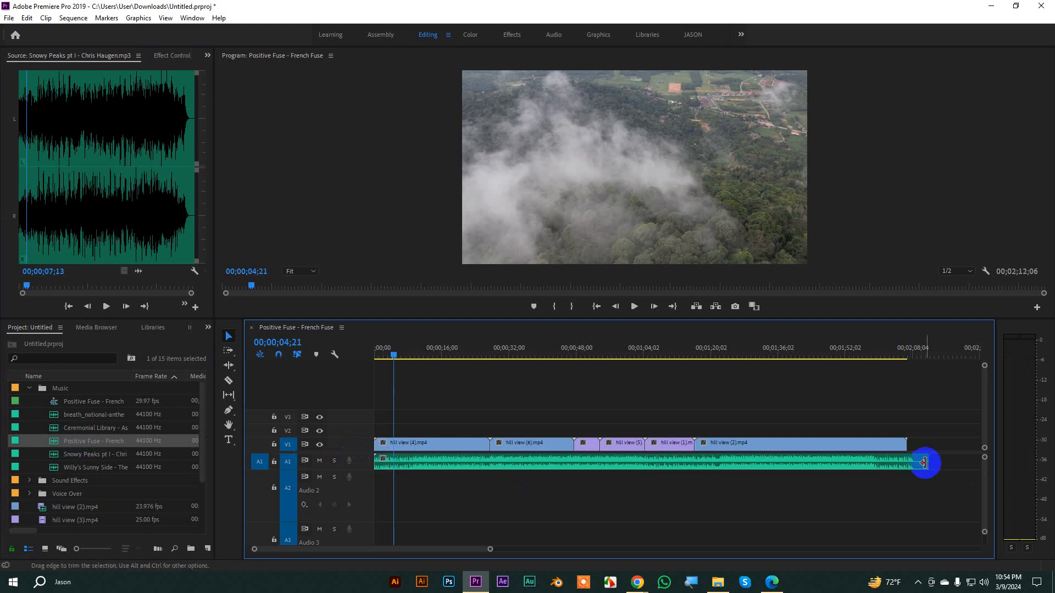
drag(925, 461, 907, 463)
key(space)
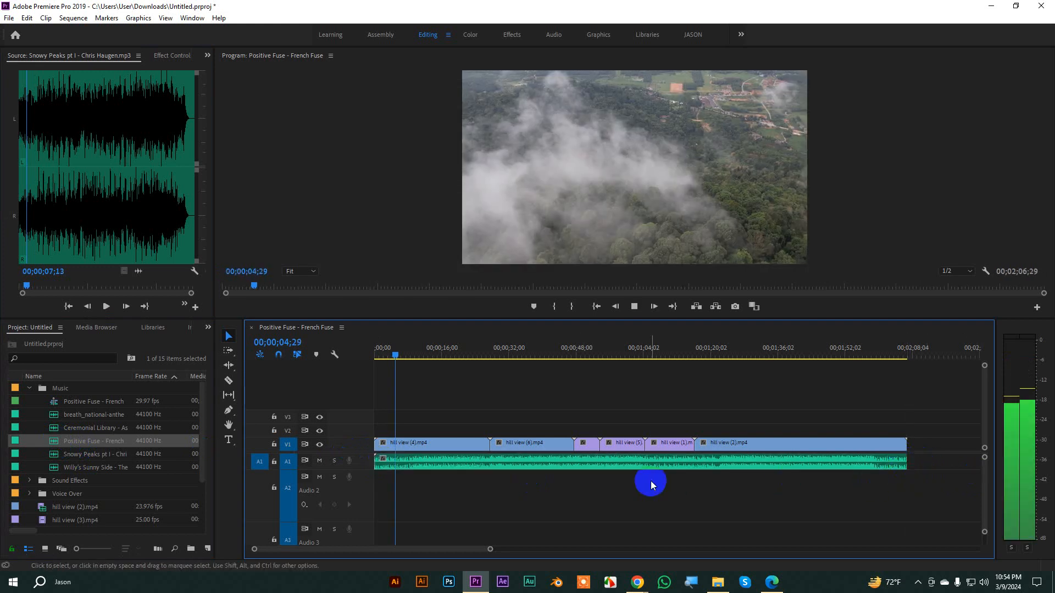
key(space)
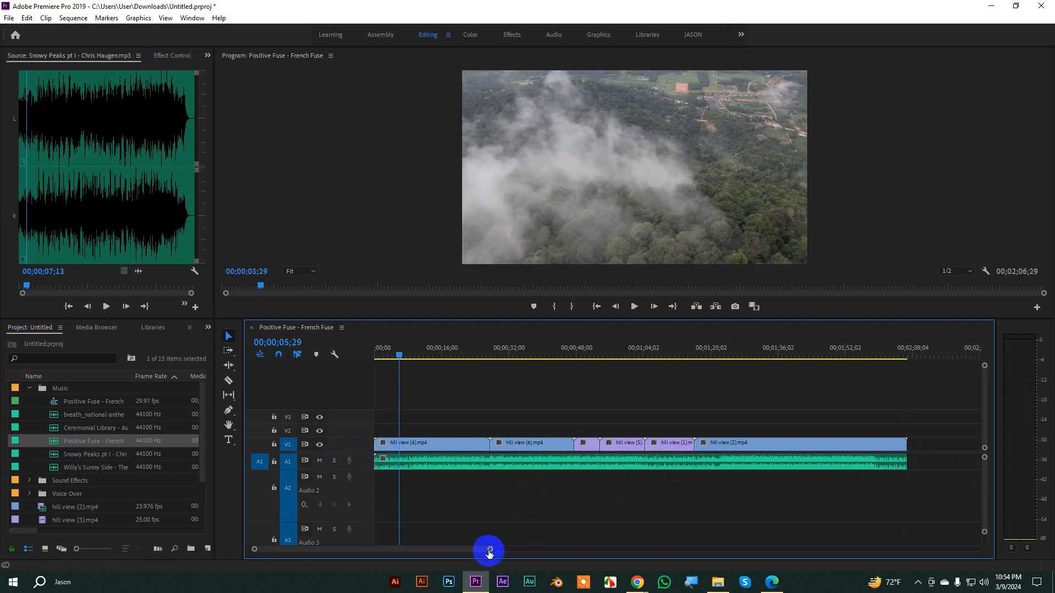
- Place the TRAVEL VOICE OVER clip on A2 from the sequence start and preview the opening with music and voice together
drag(490, 549, 559, 549)
click(29, 388)
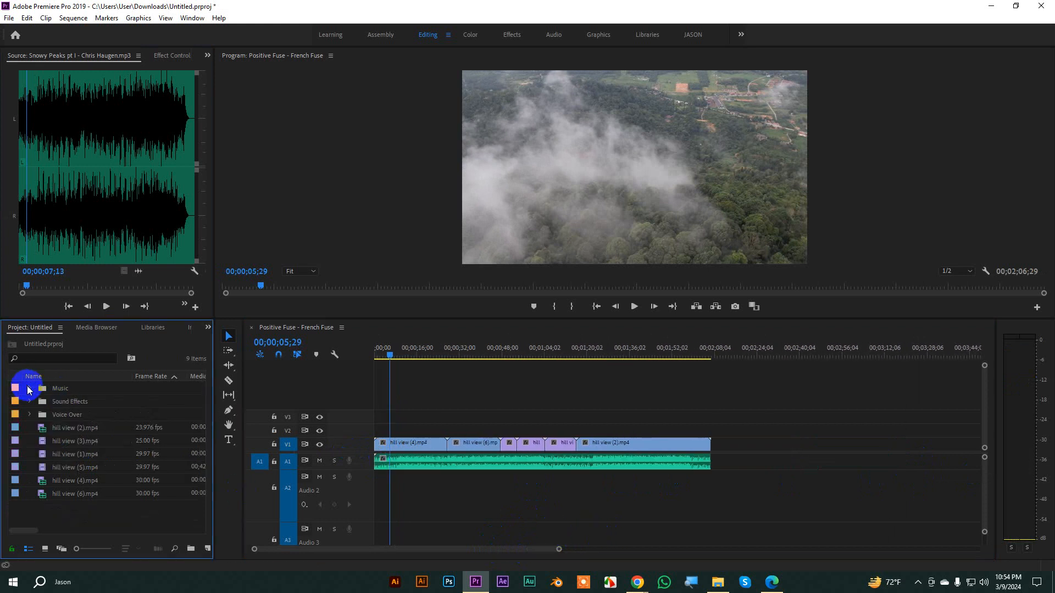
click(29, 414)
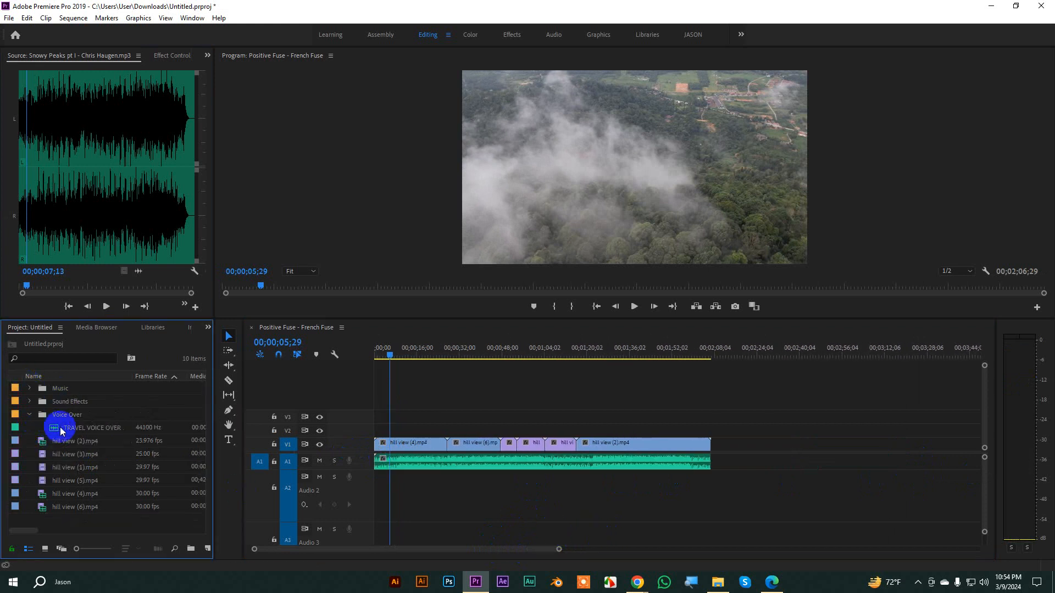
drag(56, 427, 406, 493)
mouse_move(558, 549)
mouse_down()
mouse_move(592, 548)
mouse_move(554, 549)
mouse_up()
drag(405, 365, 325, 364)
key(space)
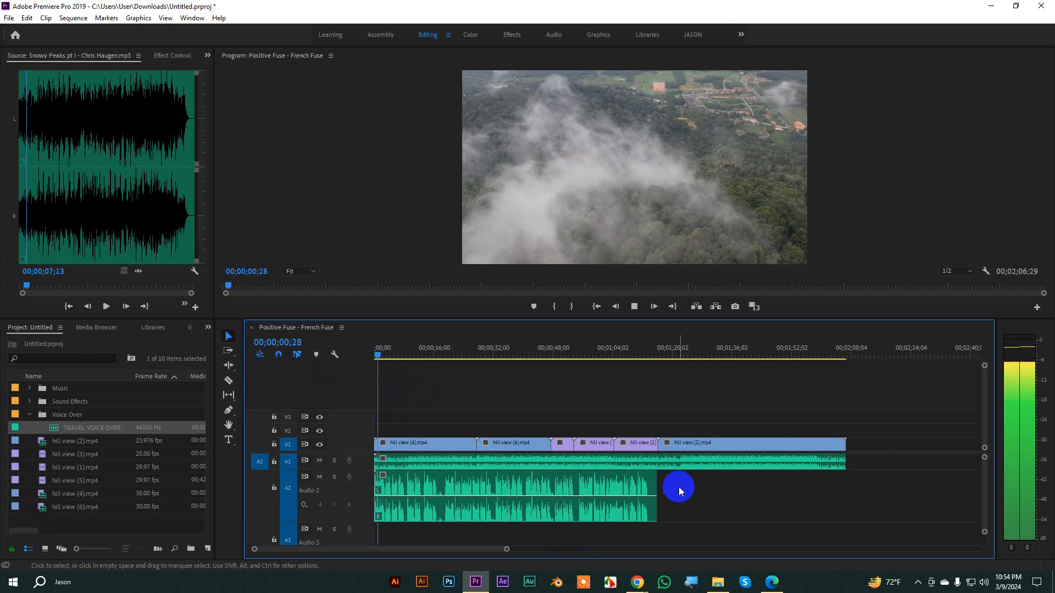
key(space)
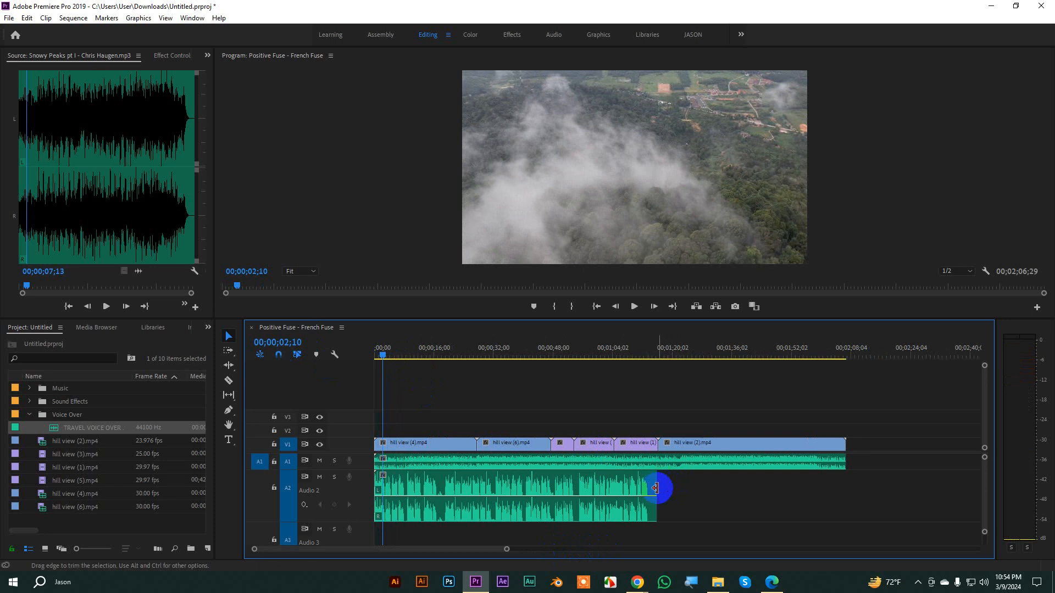
- Scrub to 00;00;07;23 and play a short stretch of the combined music and voice-over
key(equal)
key(equal)
key(equal)
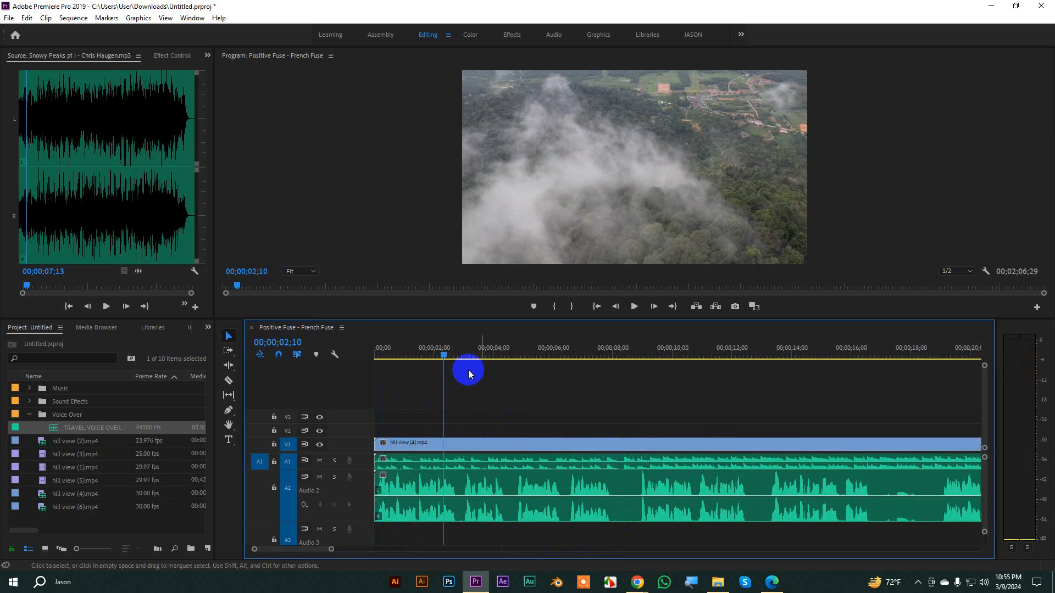
drag(446, 355, 608, 382)
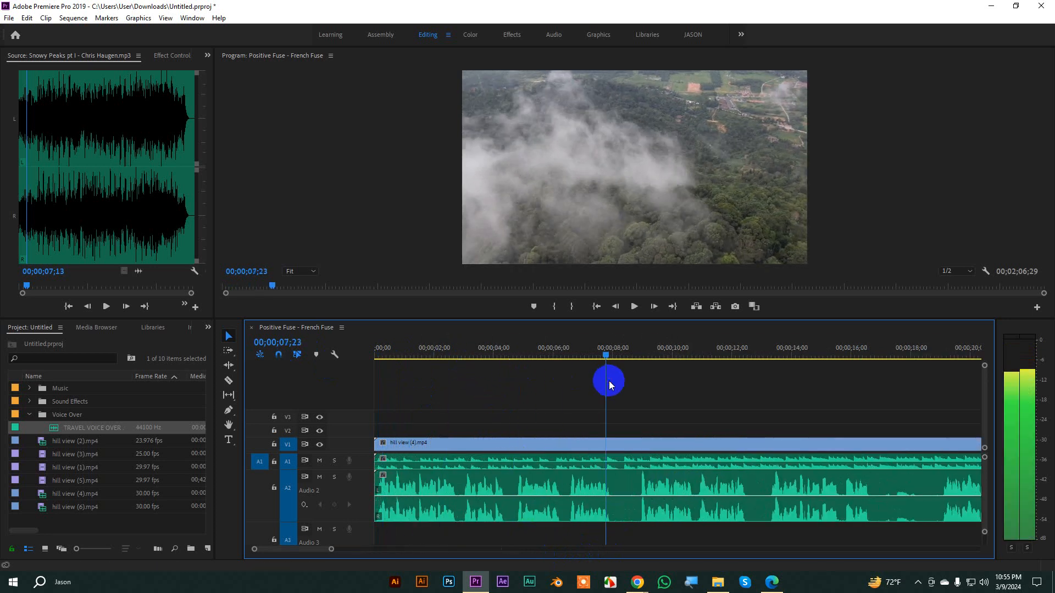
key(space)
key(space)
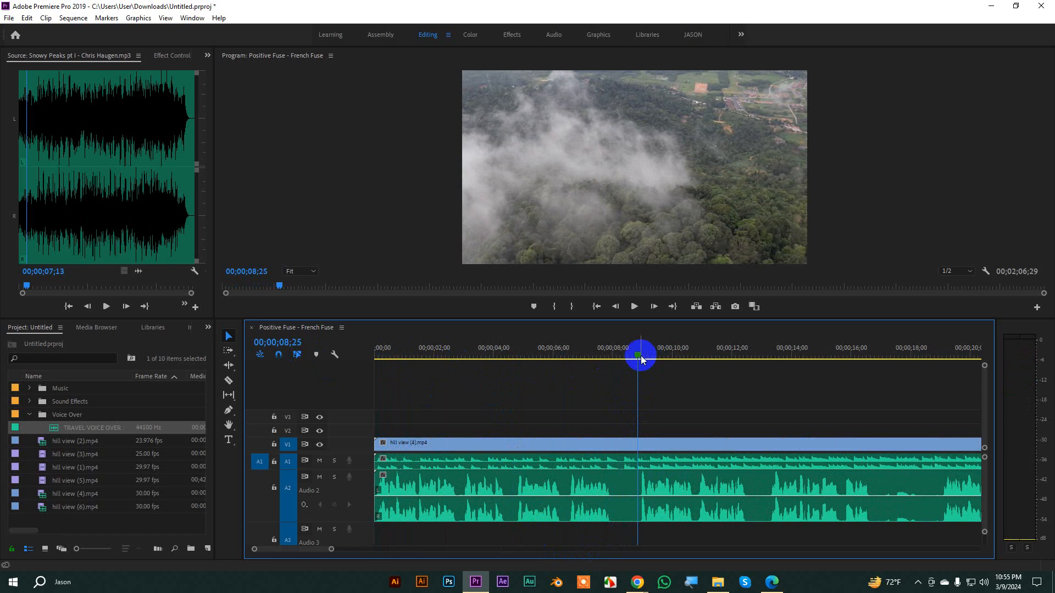
- Return the playhead to the sequence start and select the music clip on A1
drag(641, 360, 340, 357)
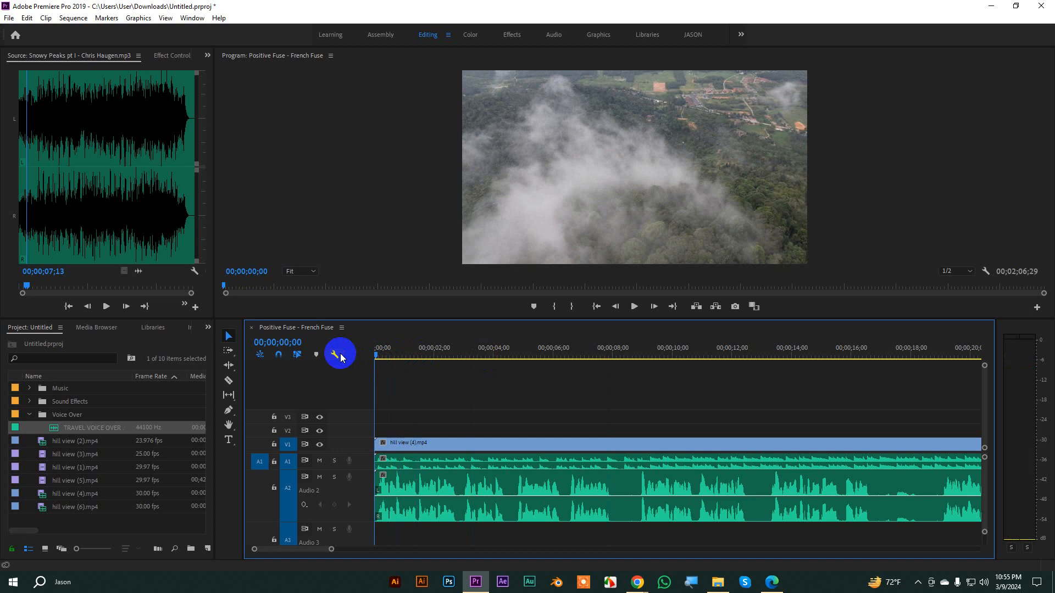
click(416, 481)
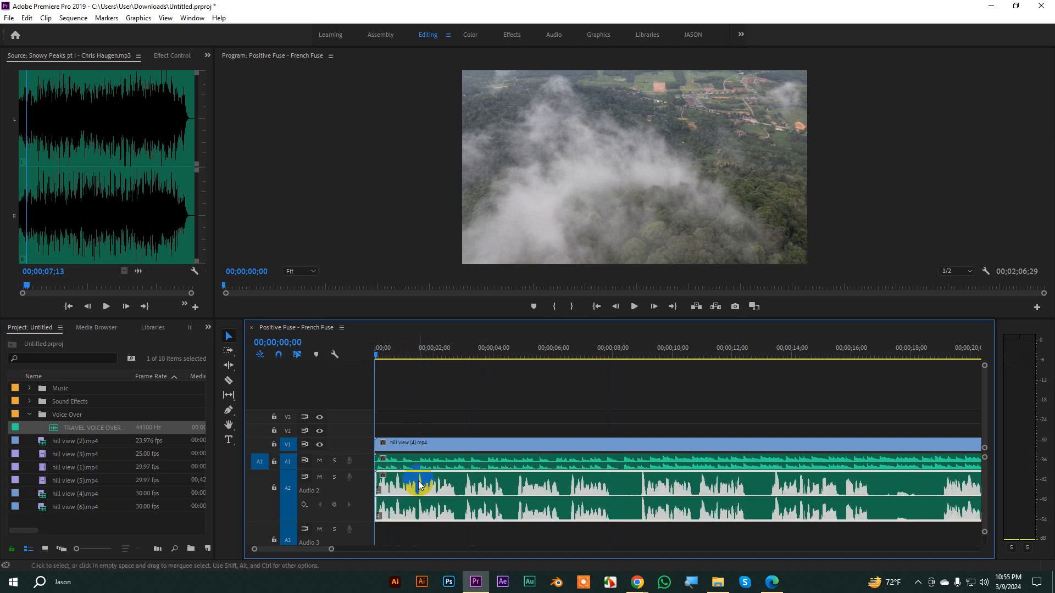
click(415, 463)
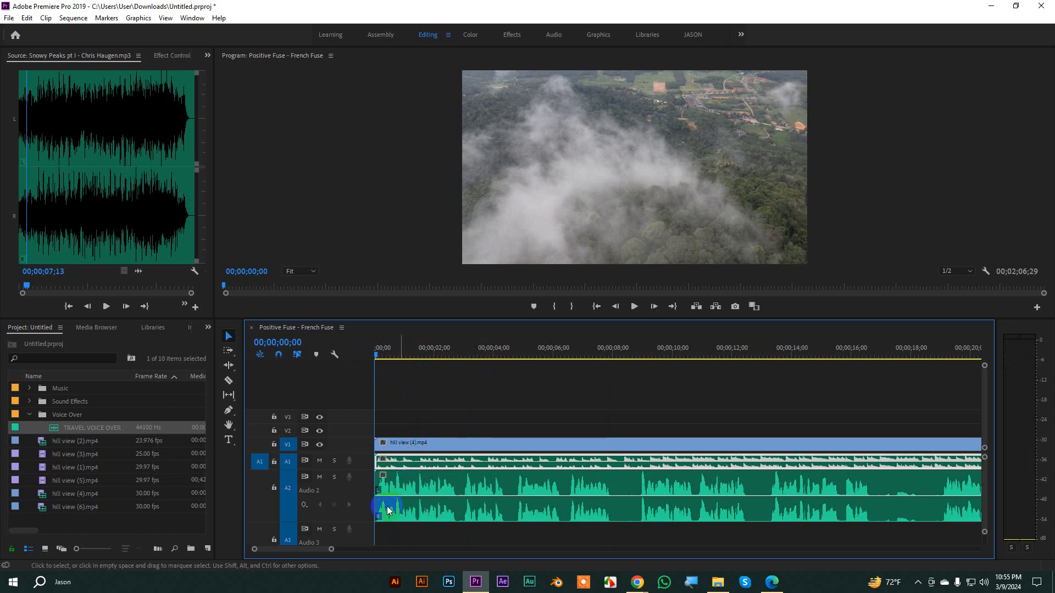
- Select the Positive Fuse music clip on A1 and increase its track height so the volume line is easy to edit
click(416, 489)
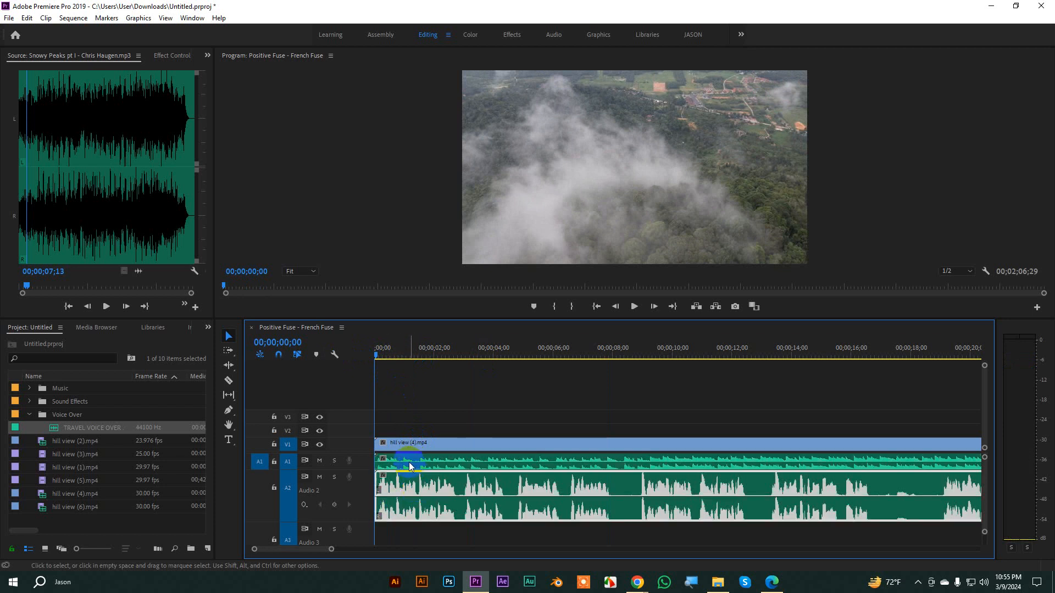
click(409, 462)
key(alt+equal)
key(alt+equal)
key(alt+equal)
key(alt+equal)
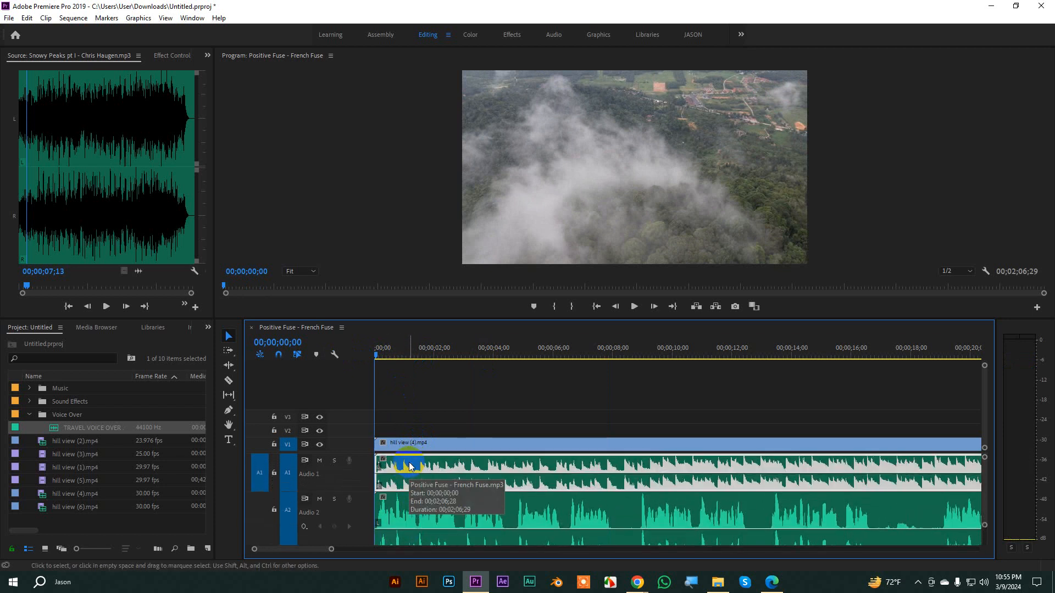
- Add volume keyframes with the Pen tool to the A1 music at its start and between about 00;00;07;20 and 00;00;09;05
click(229, 411)
click(378, 476)
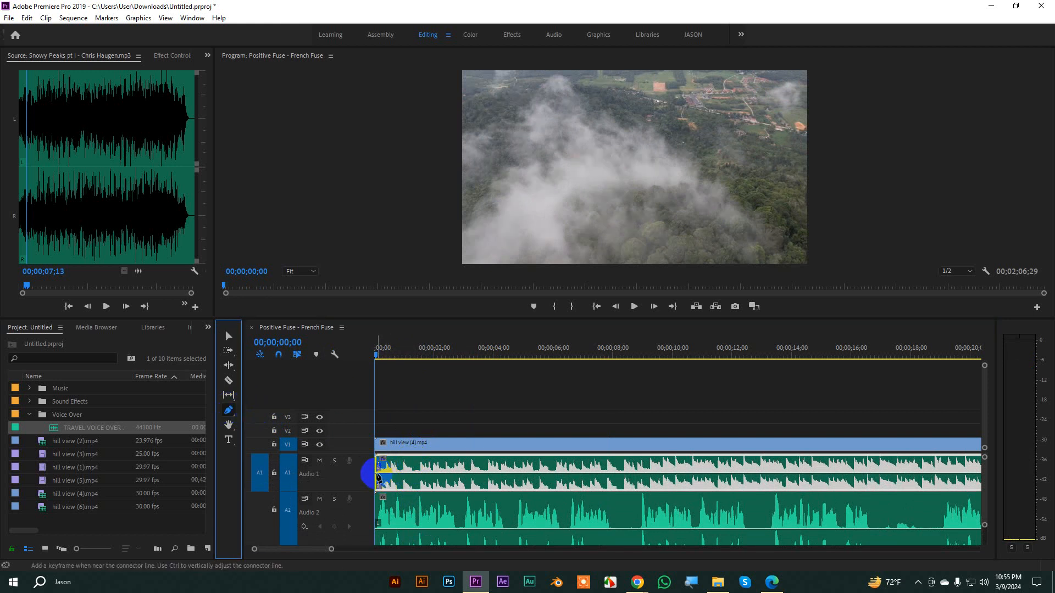
click(486, 477)
click(602, 477)
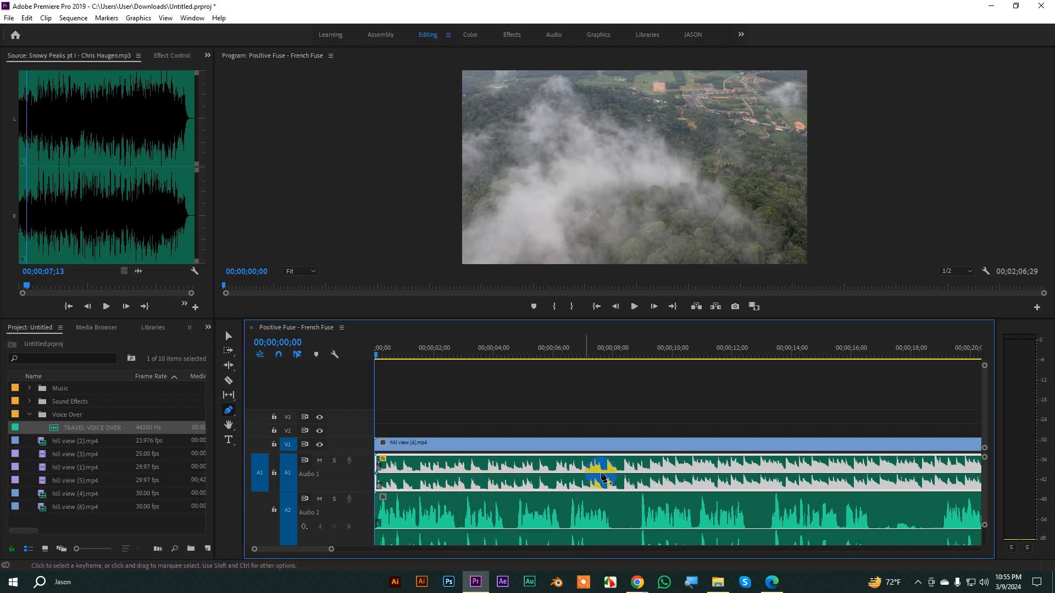
click(628, 476)
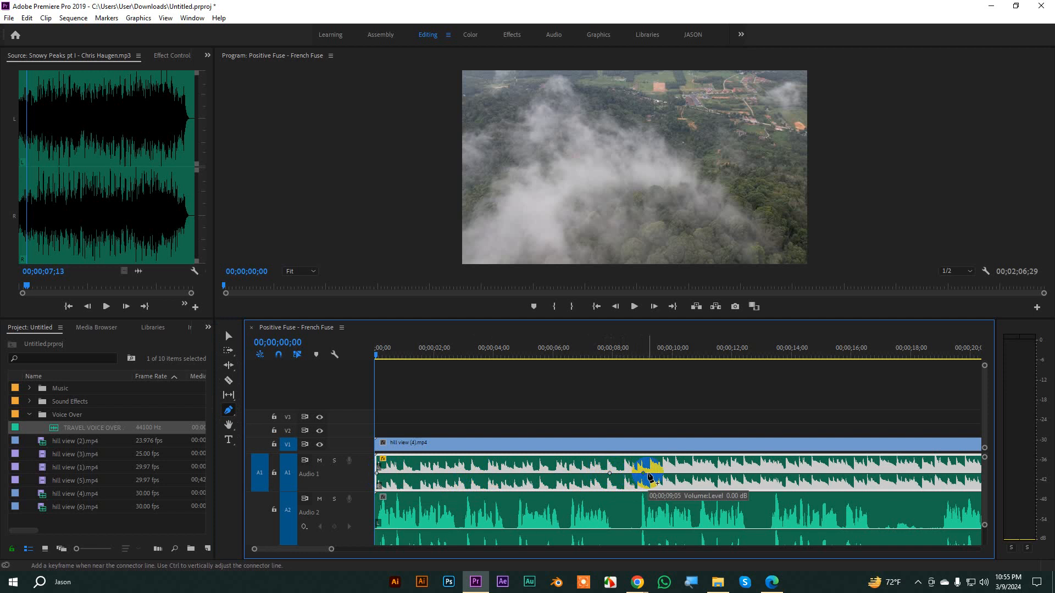
click(624, 477)
click(609, 473)
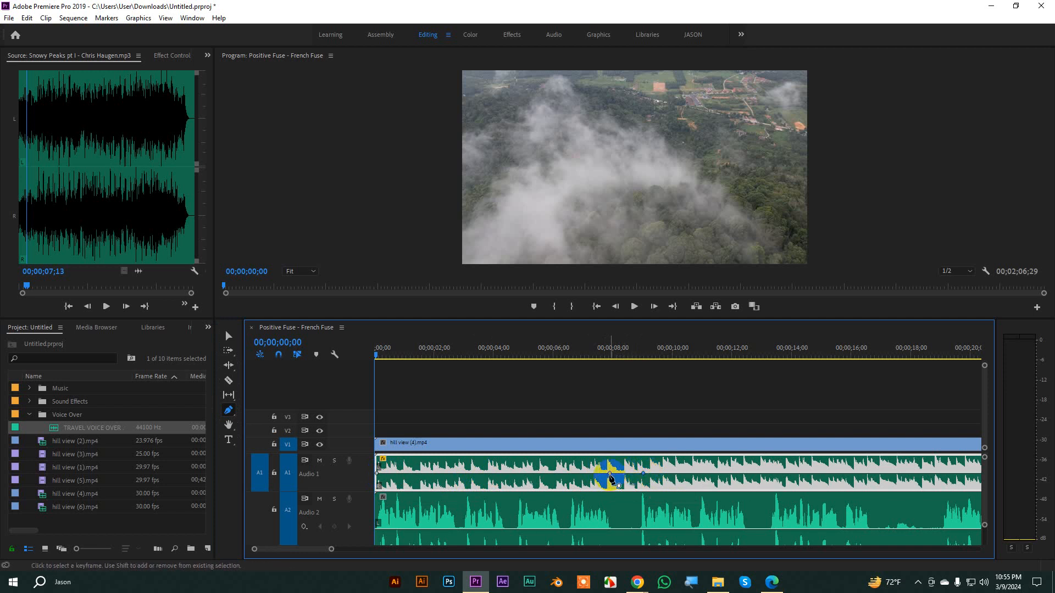
drag(611, 473, 613, 473)
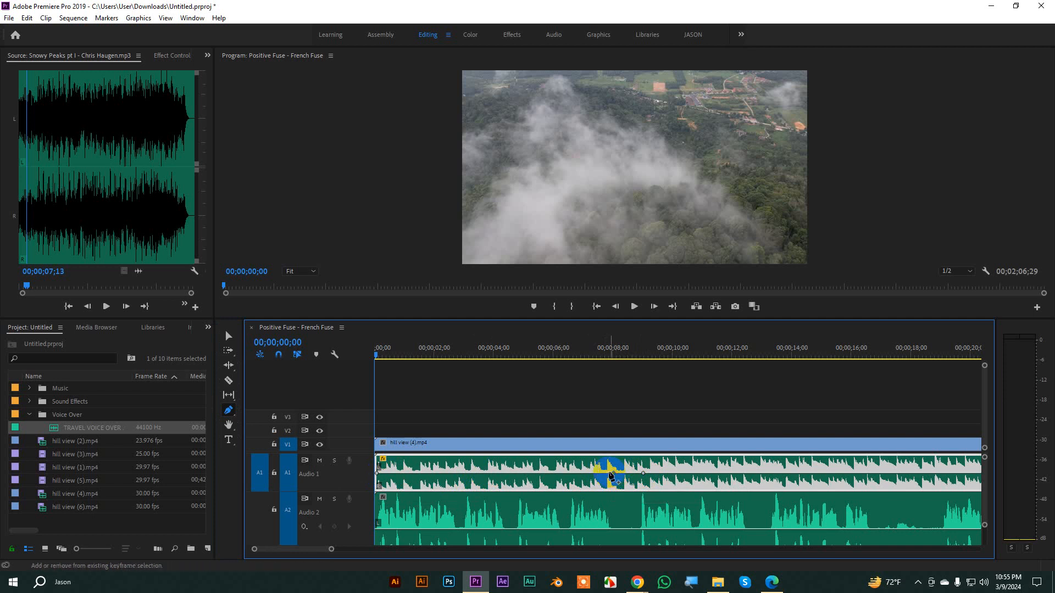
click(607, 474)
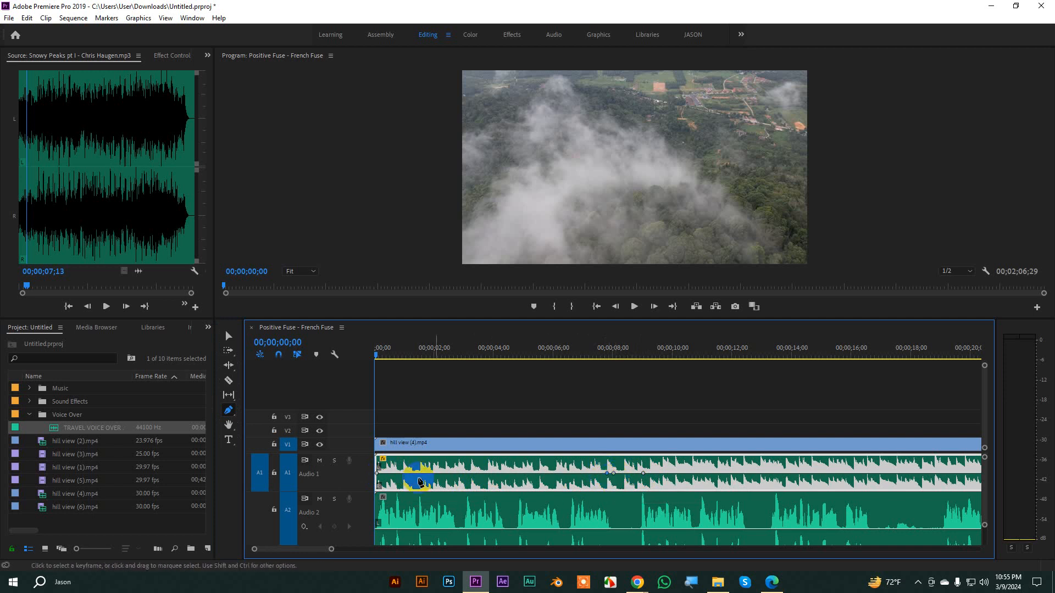
- Lower the music's first keyframe to about -18.75 dB, bring the one before 8 seconds down alongside, and play the opening
drag(378, 476, 378, 486)
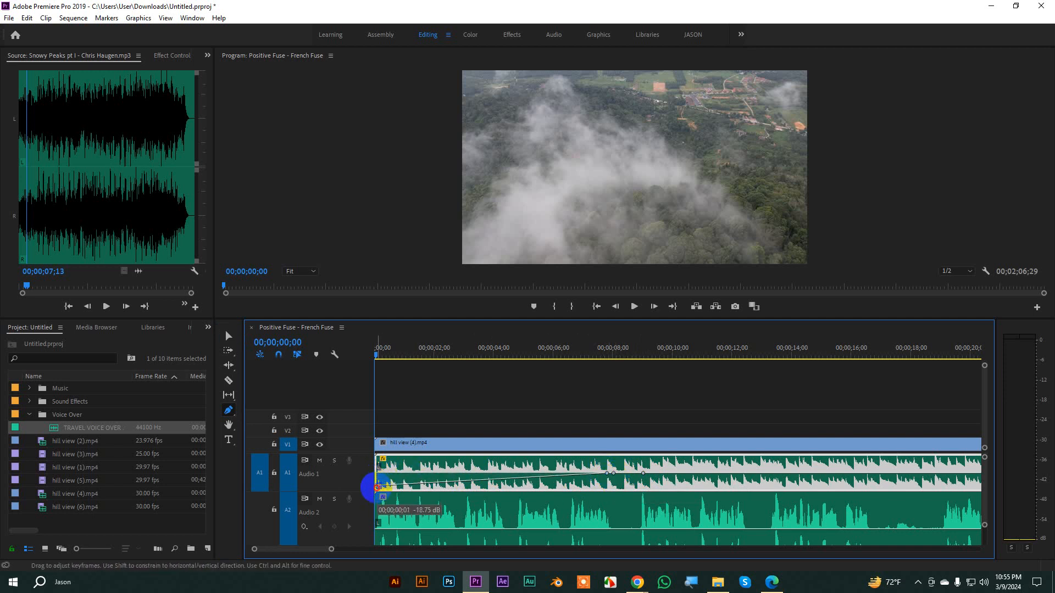
drag(607, 474, 605, 494)
key(space)
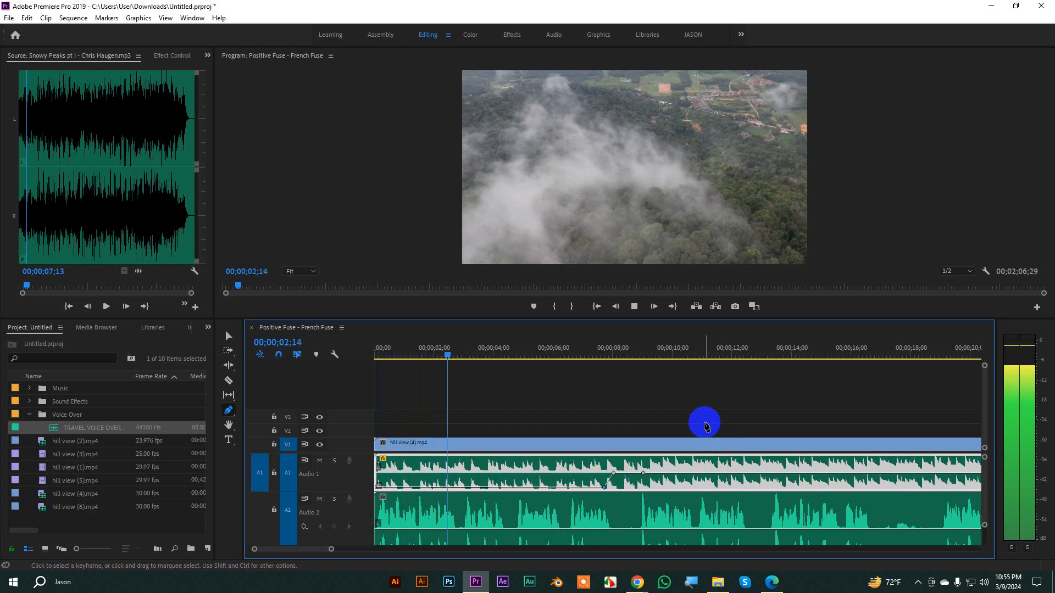
key(space)
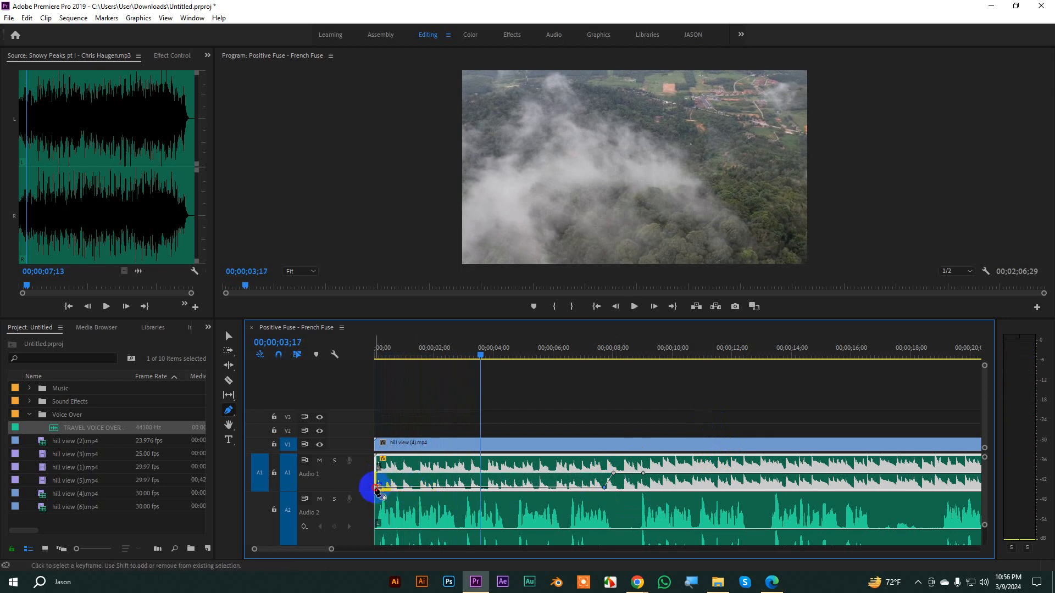
- Raise the two lowered music keyframes slightly, replay the mix from the sequence start and scrub back to 00;00;08;02
drag(375, 487, 375, 483)
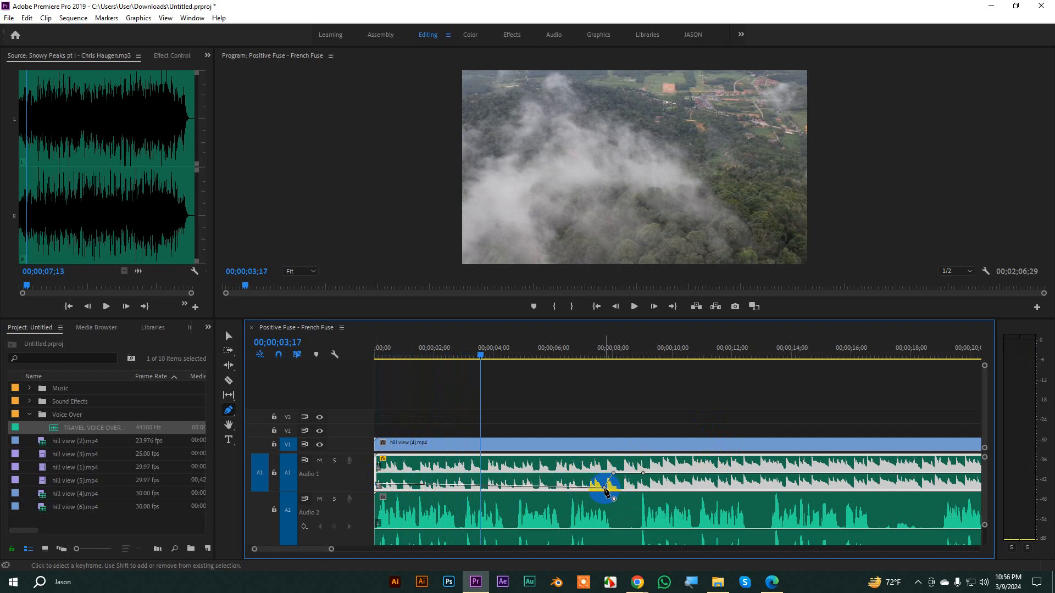
drag(605, 489, 603, 485)
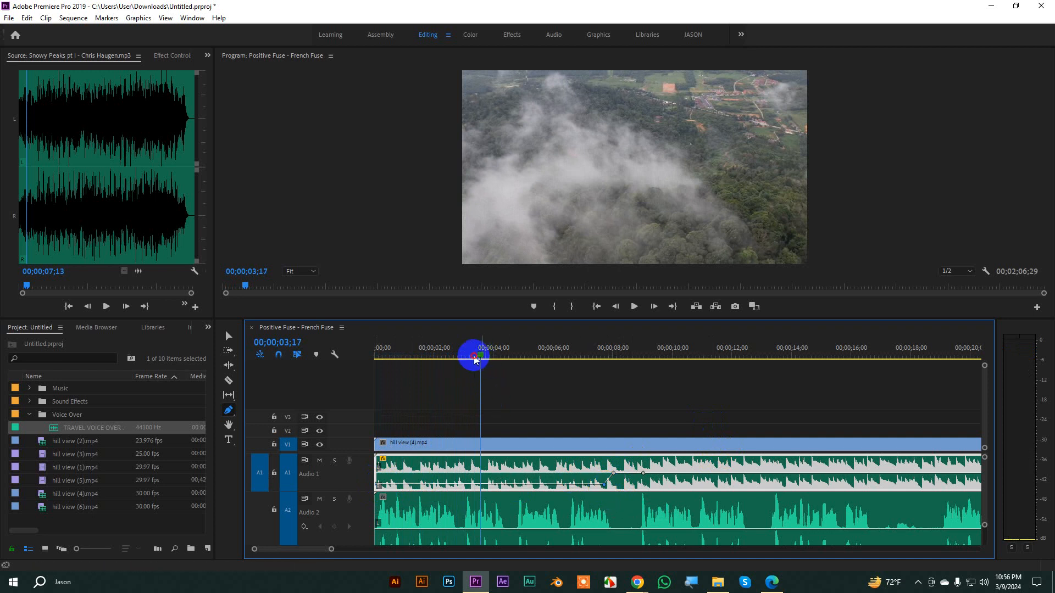
drag(477, 357, 277, 363)
key(space)
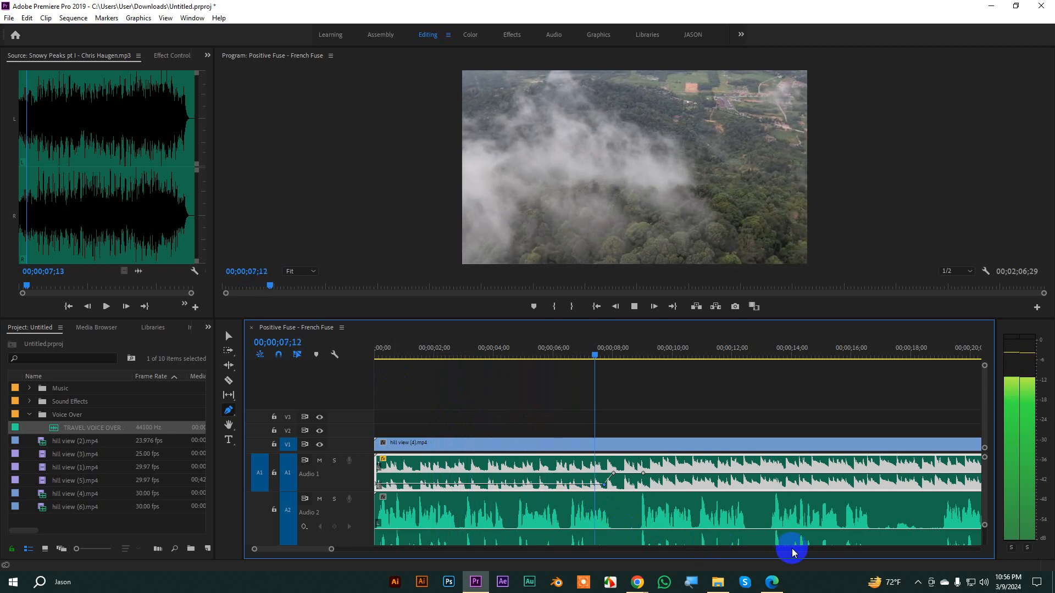
key(space)
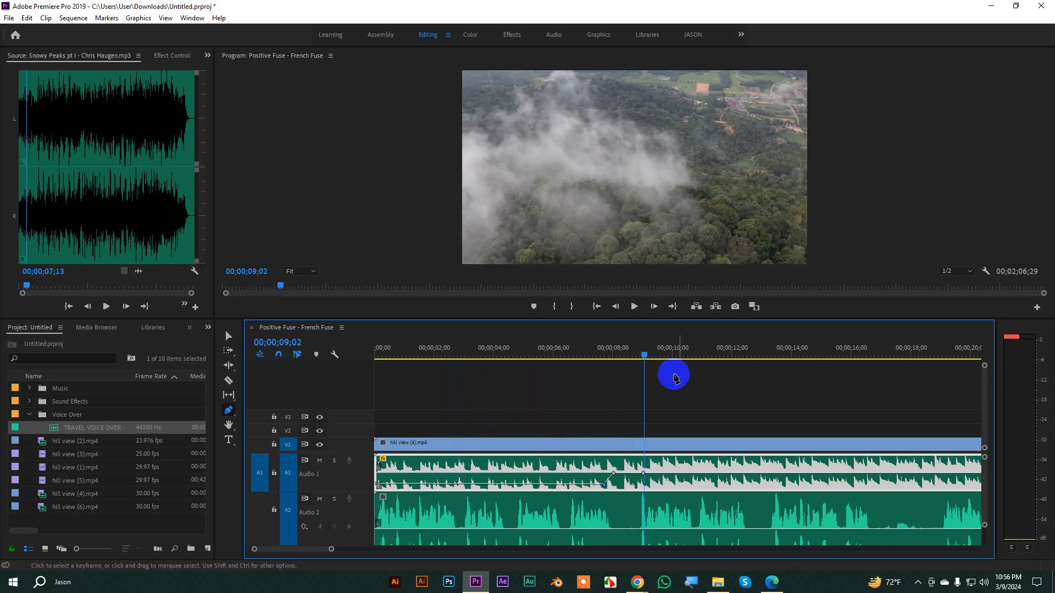
drag(628, 357, 615, 355)
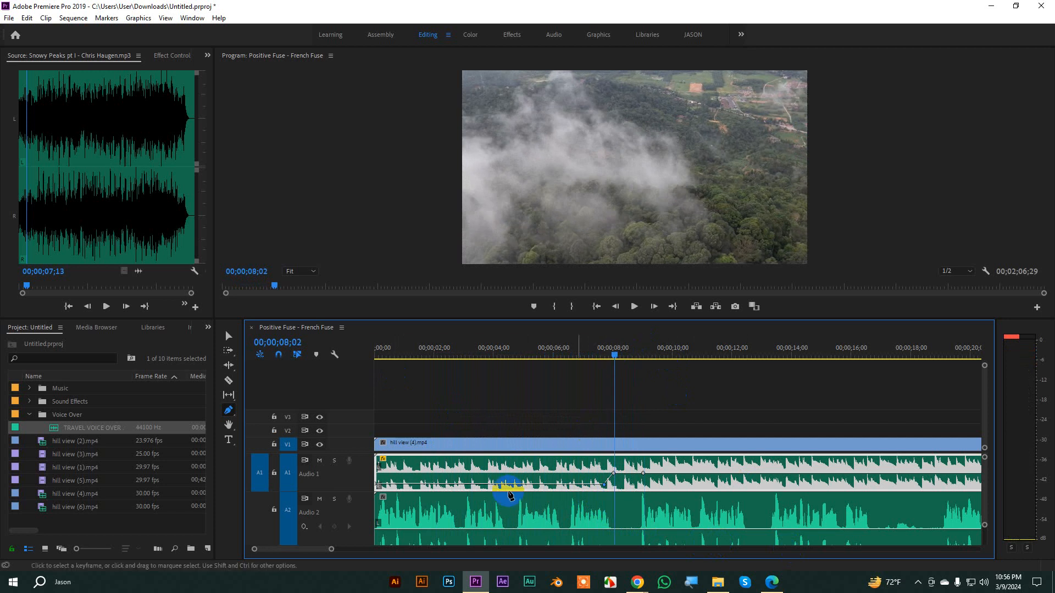
- Return the playhead to the sequence start, switch to the Selection tool and make the timeline area taller
drag(331, 550, 644, 524)
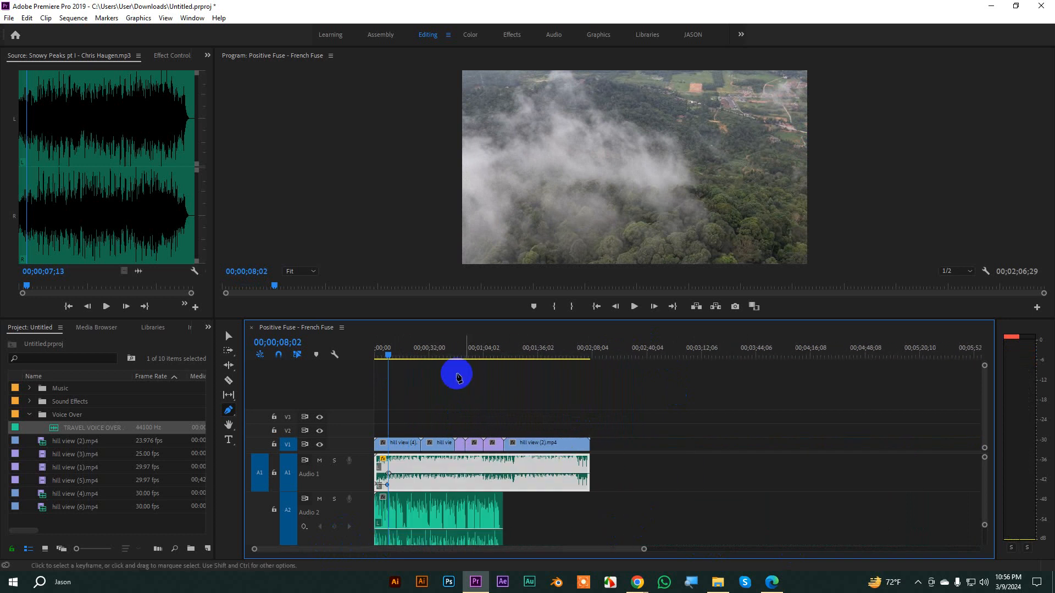
drag(389, 356, 324, 374)
key(=)
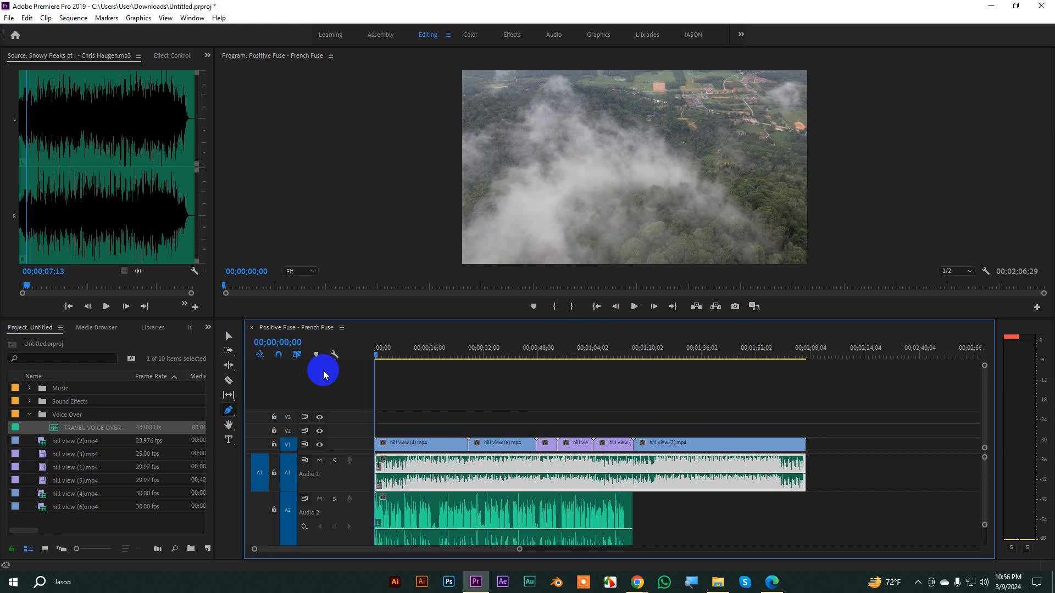
click(228, 335)
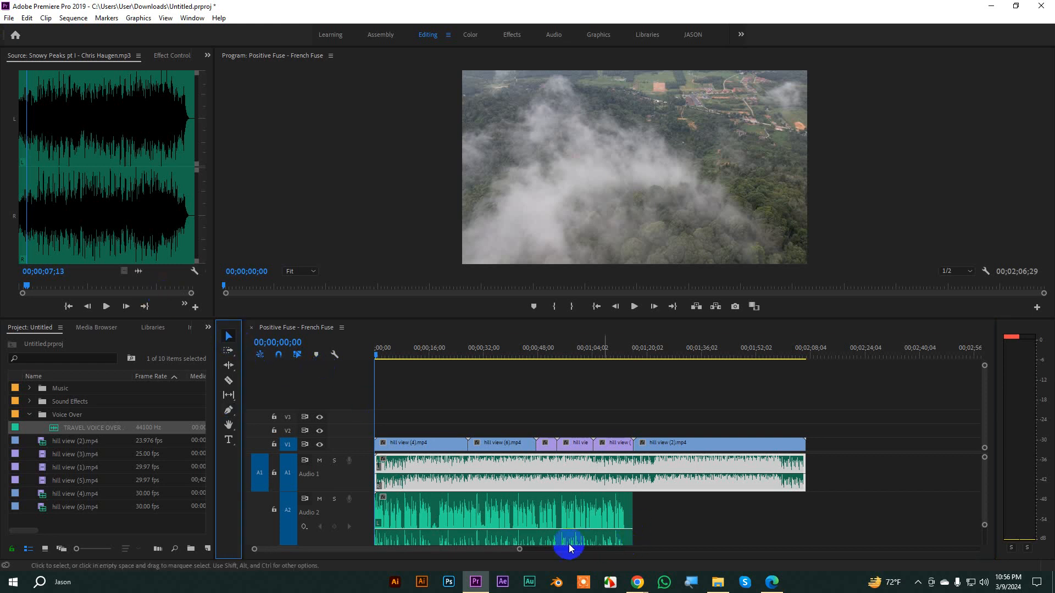
click(548, 466)
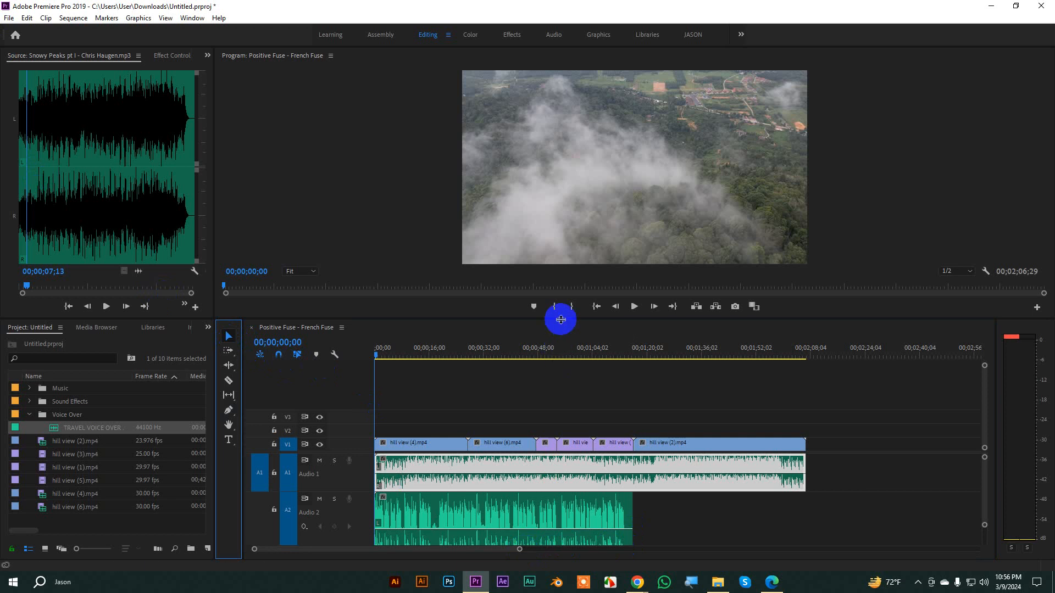
drag(561, 319, 549, 224)
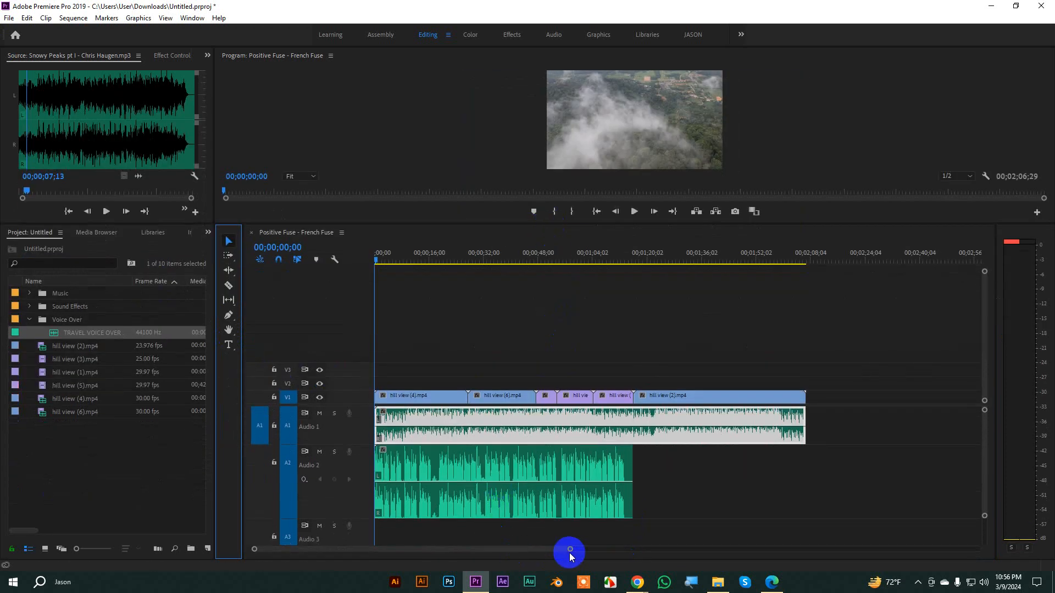
- Split the A2 voice-over at 00;00;02;22 and move the remainder along to start at about 00;00;05;00
drag(569, 556, 470, 559)
click(431, 467)
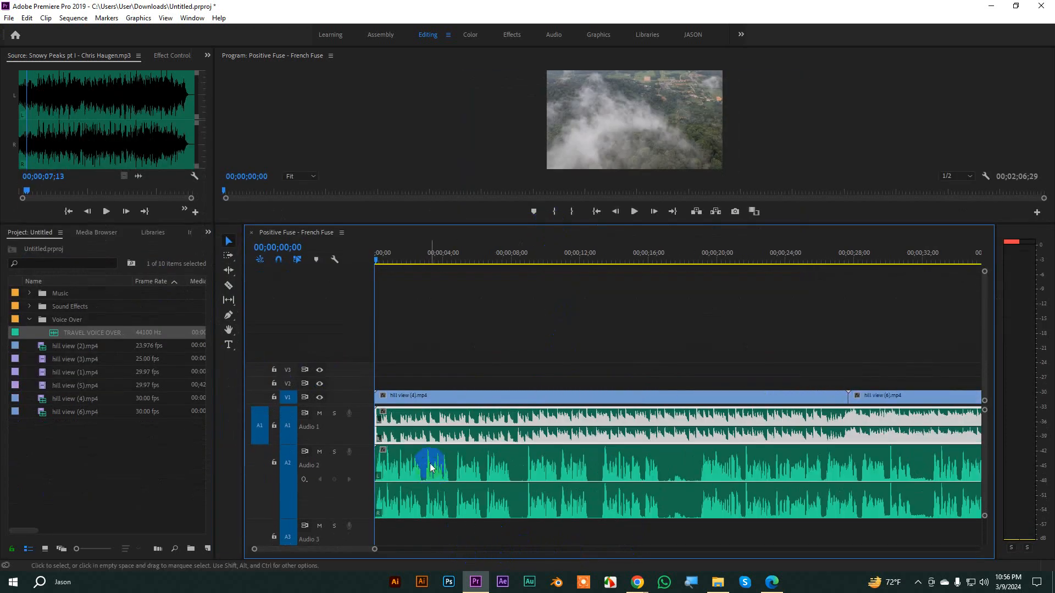
key(=)
click(534, 421)
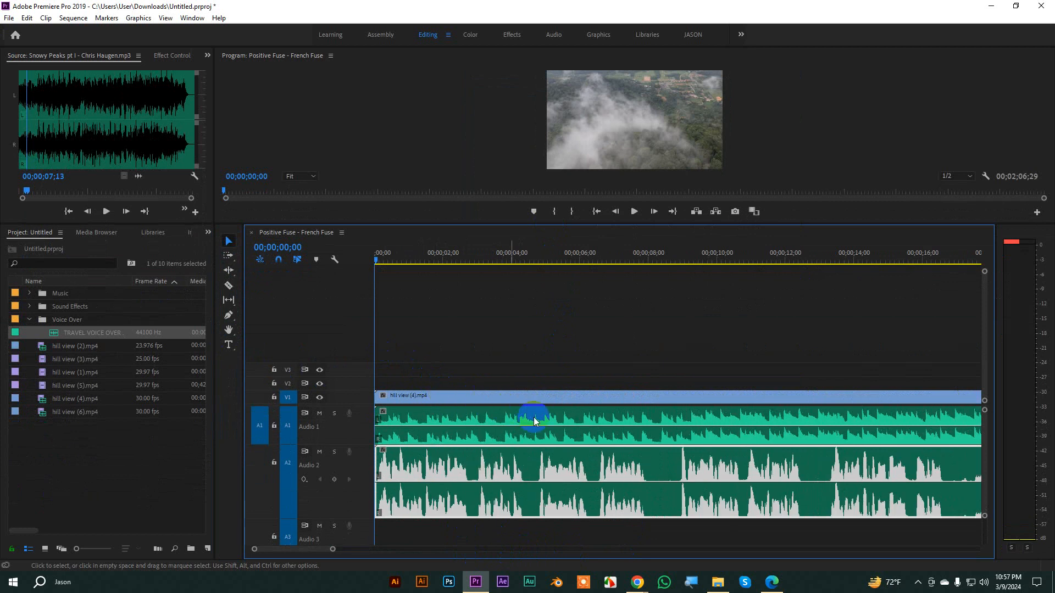
key(=)
drag(377, 259, 565, 325)
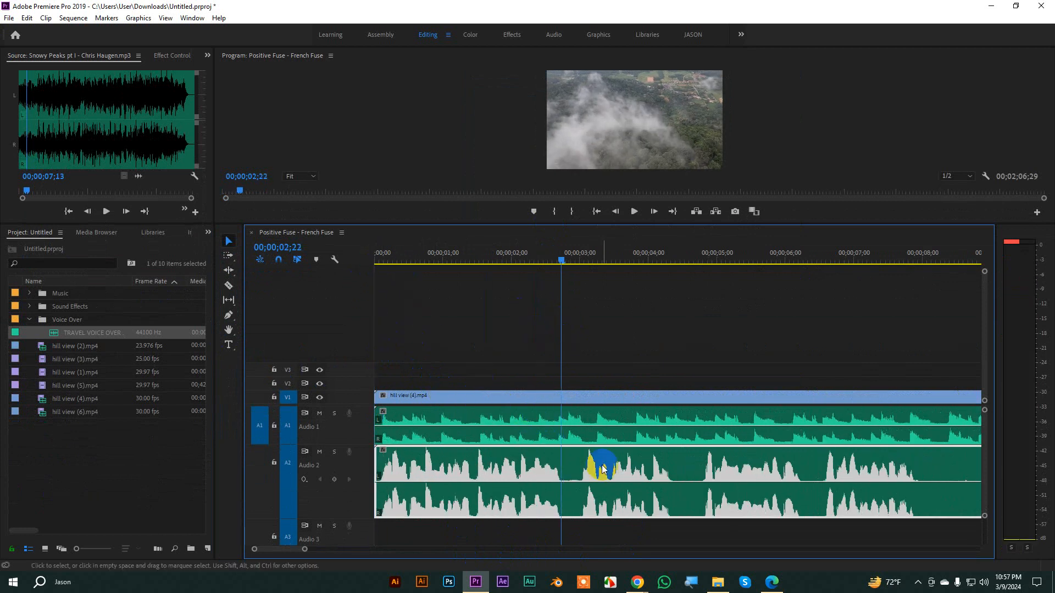
key(ctrl+k)
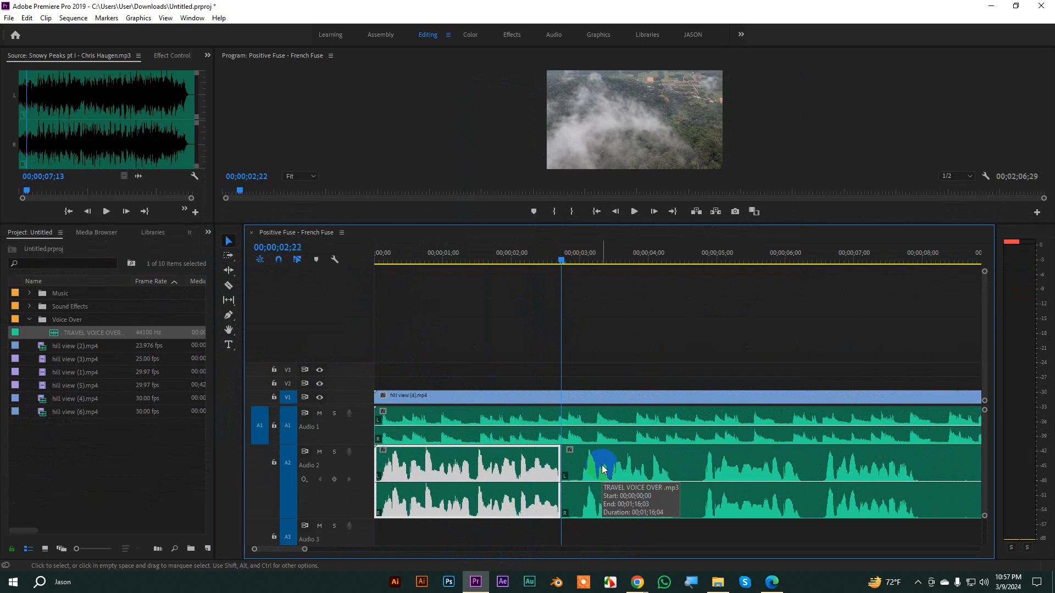
drag(603, 469, 715, 464)
- Split the remaining voice-over at 00;00;06;10 and shift the rest to start at about 00;00;07;15
drag(306, 551, 328, 550)
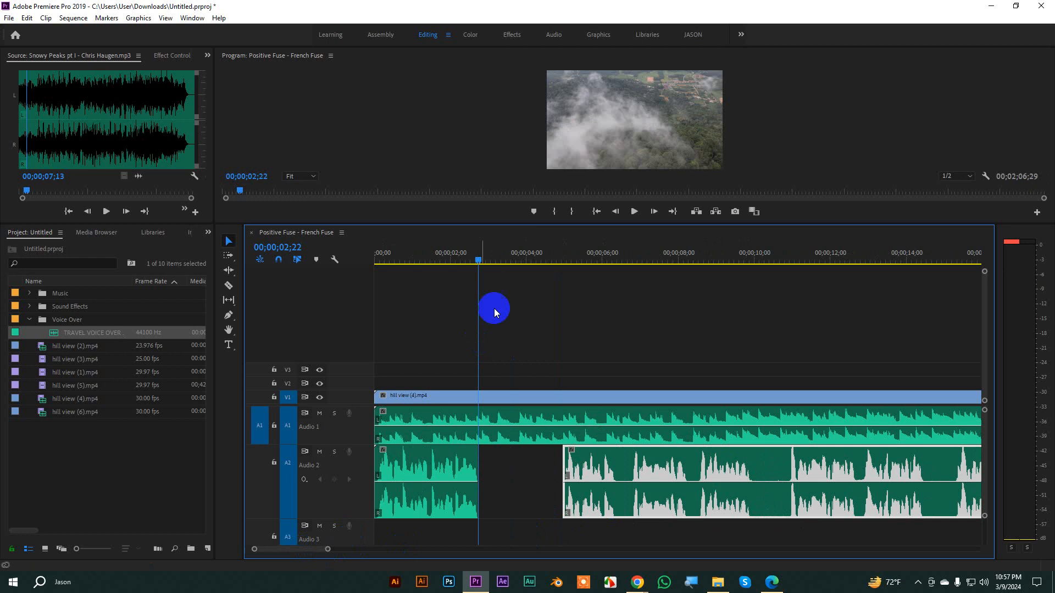
drag(482, 261, 571, 261)
drag(596, 296, 618, 305)
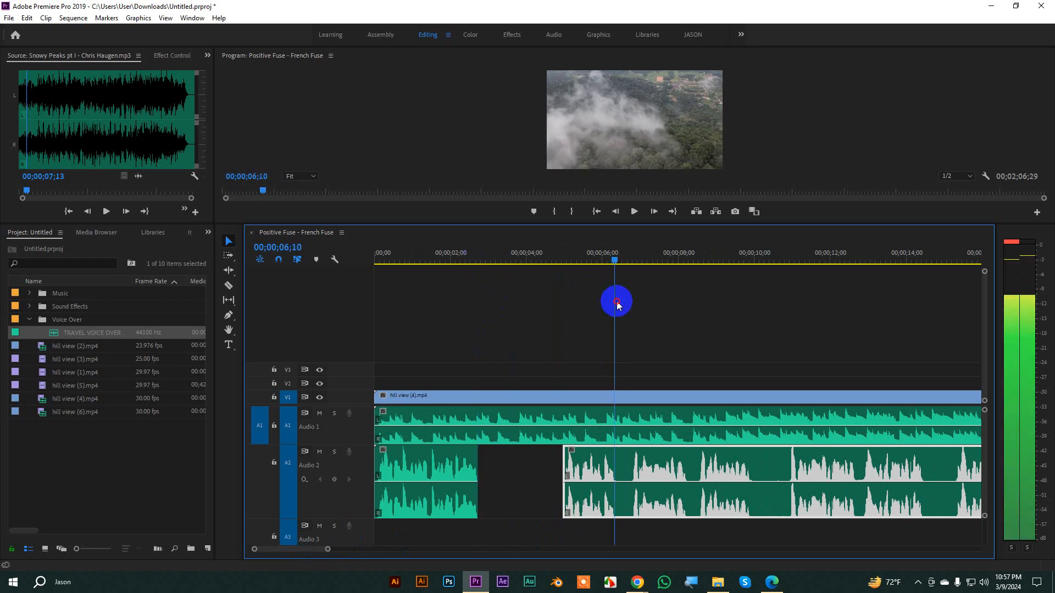
drag(681, 473, 661, 466)
key(ctrl+k)
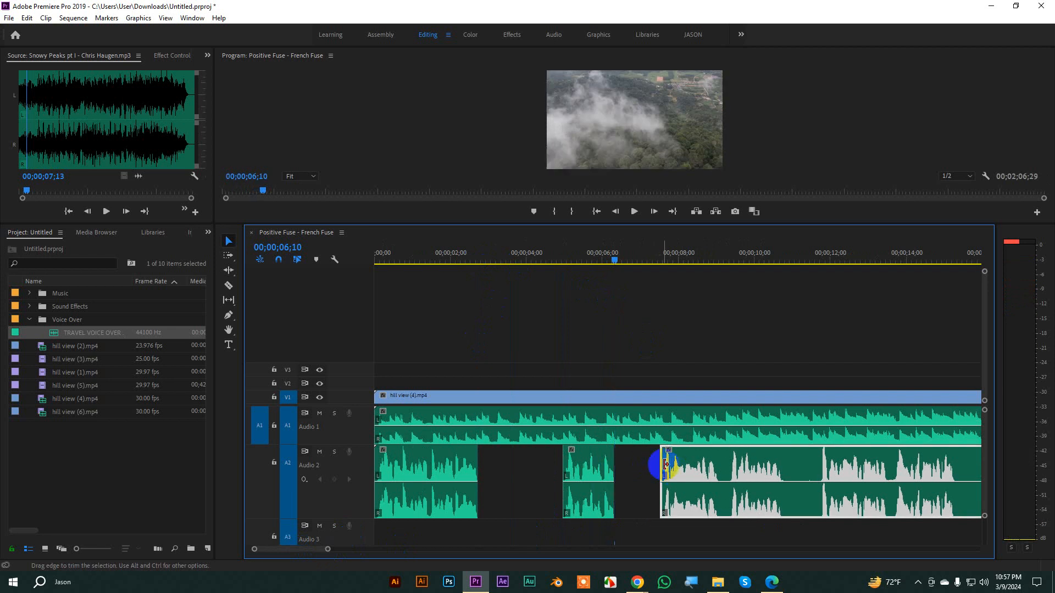
- Split the voice-over at 00;00;10;24 and shift the following part to start at about 00;00;11;21
drag(616, 260, 786, 308)
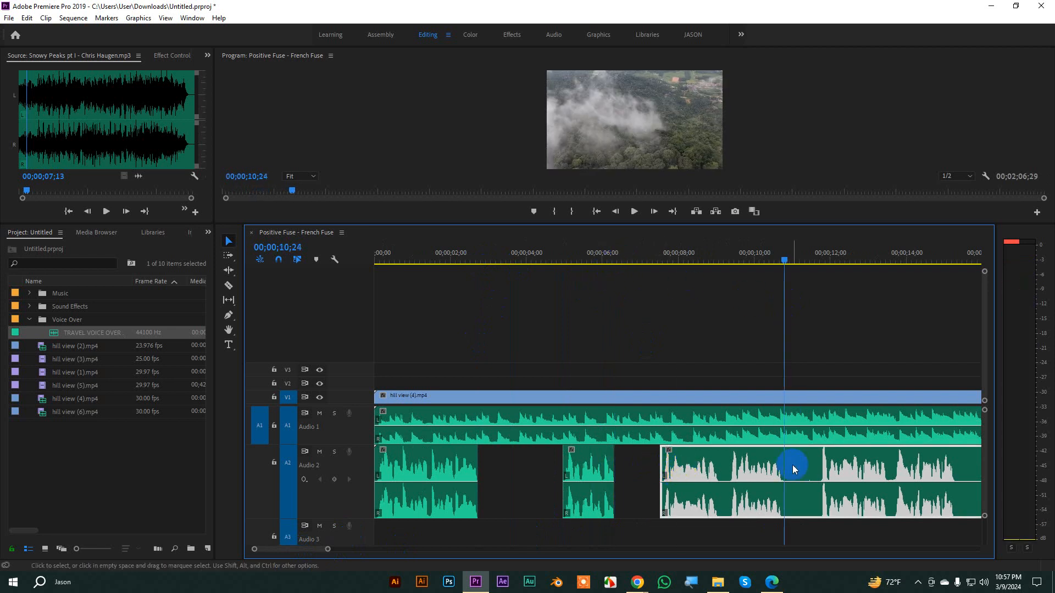
key(ctrl+k)
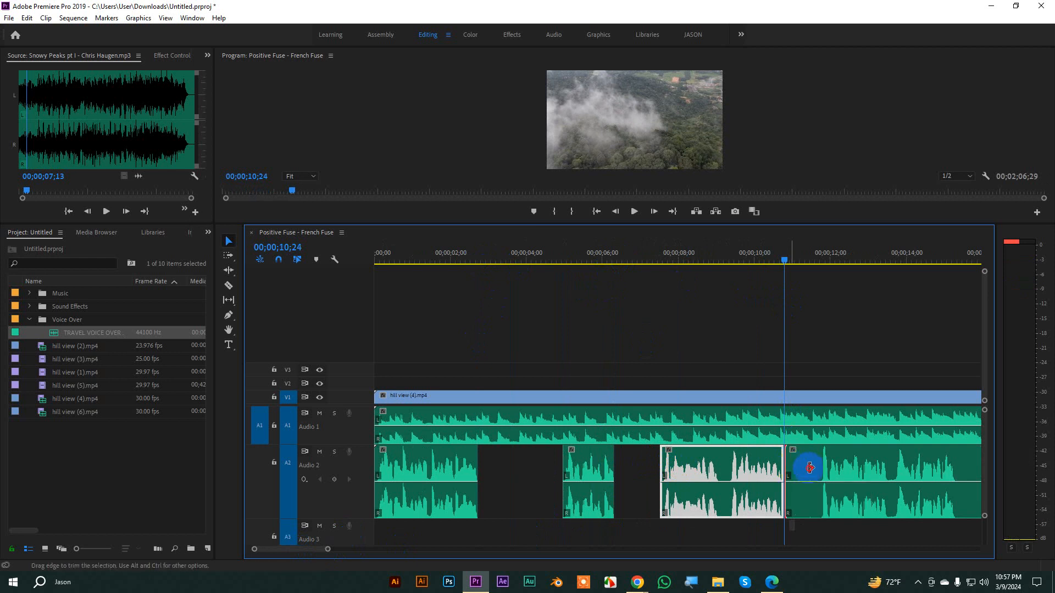
drag(810, 467, 823, 469)
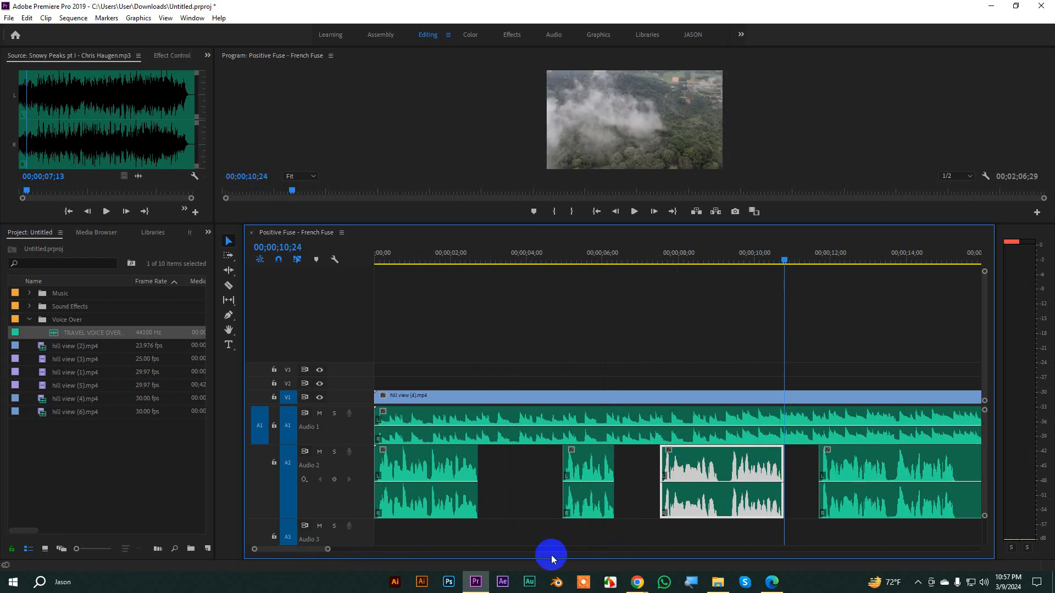
- Split the voice-over at 00;00;15;10 and move the remainder to start at about 00;00;22;00
drag(328, 550, 389, 549)
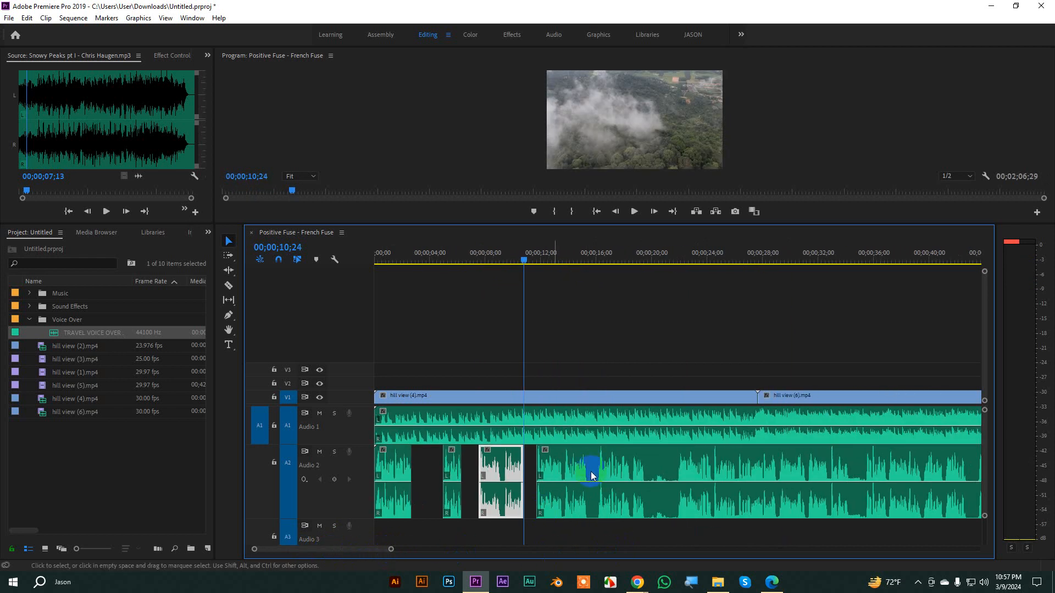
drag(524, 261, 586, 286)
click(624, 467)
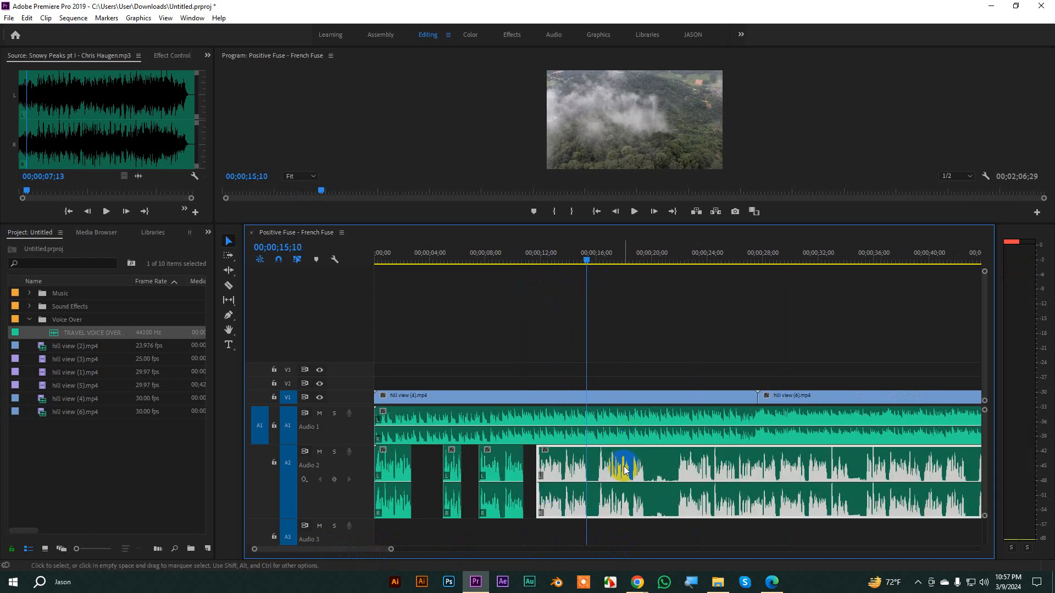
key(ctrl+k)
drag(625, 467, 688, 475)
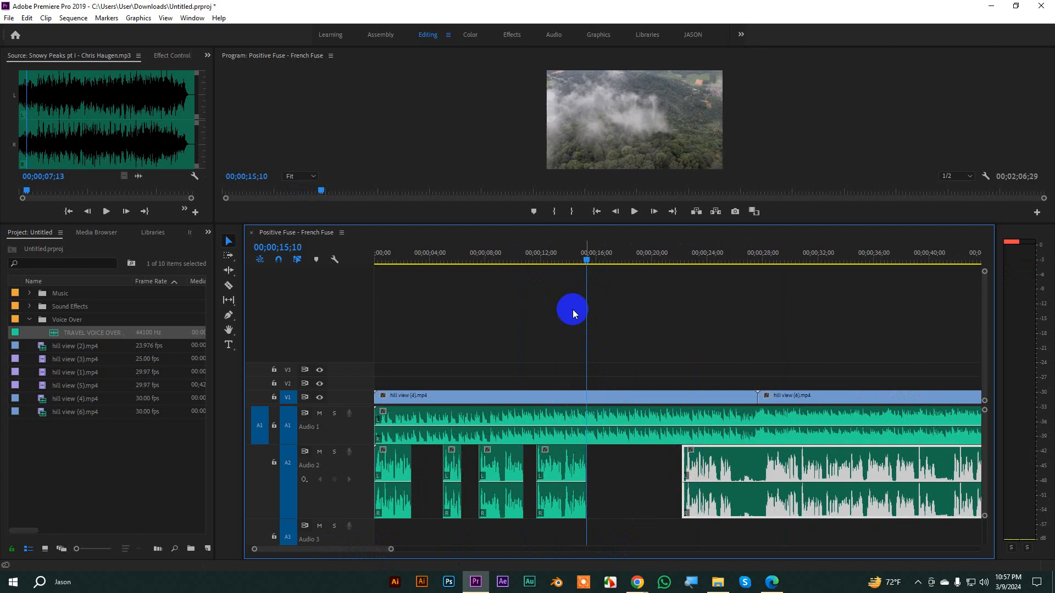
- Split the A2 voice-over at 00;00;25;25 and move the remainder to start where the hill view (6) clip begins
drag(591, 259, 717, 262)
key(space)
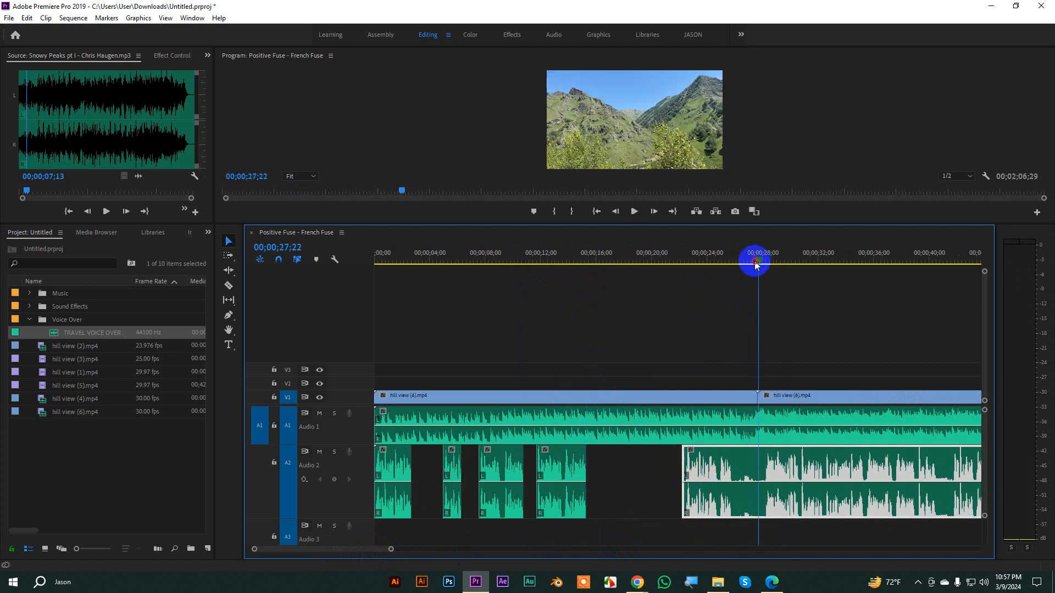
drag(756, 262, 732, 269)
click(749, 469)
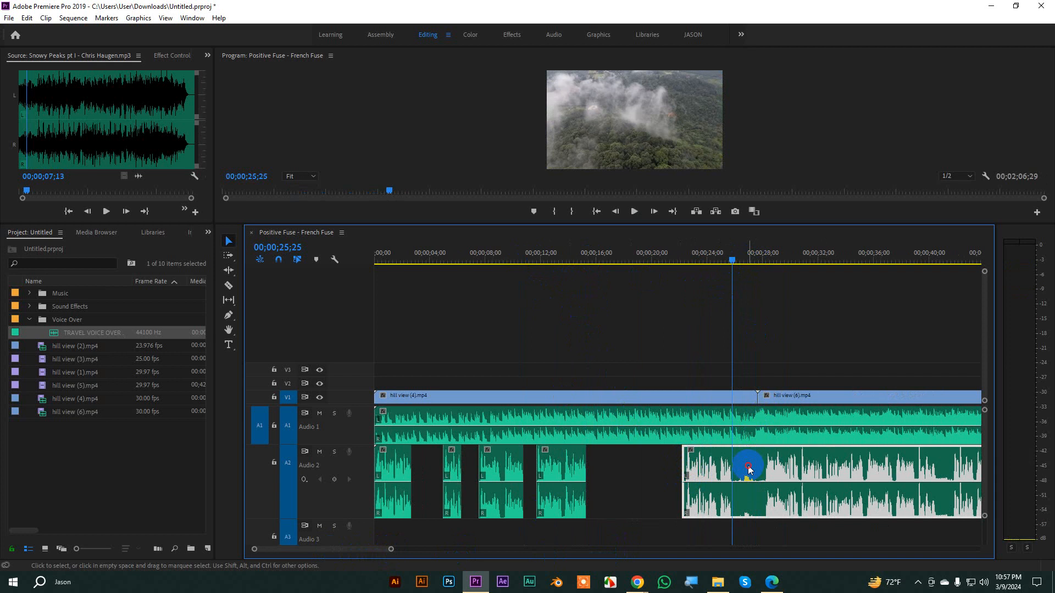
key(ctrl+k)
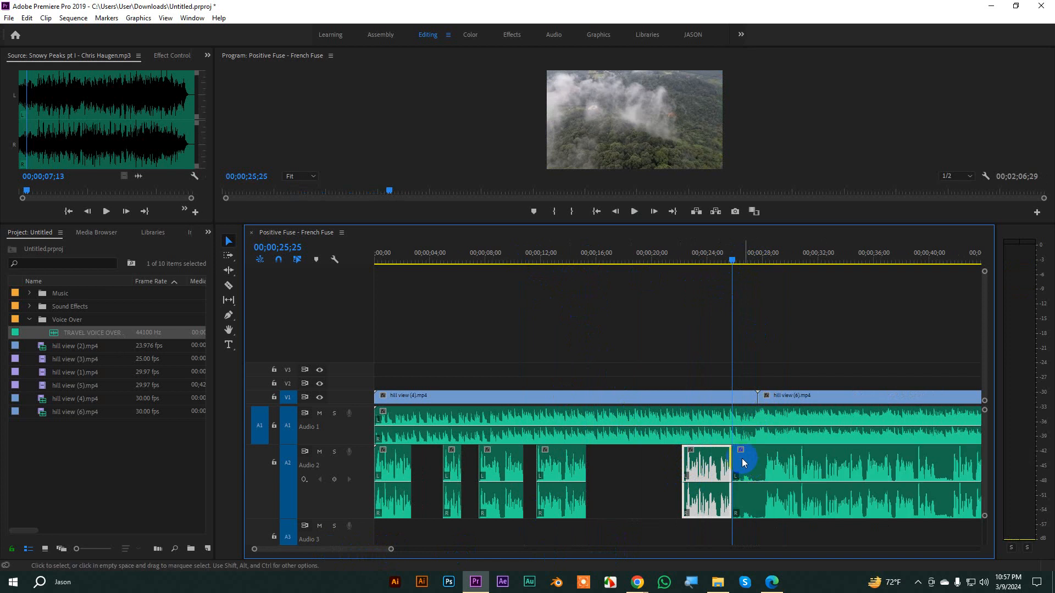
drag(738, 458, 768, 463)
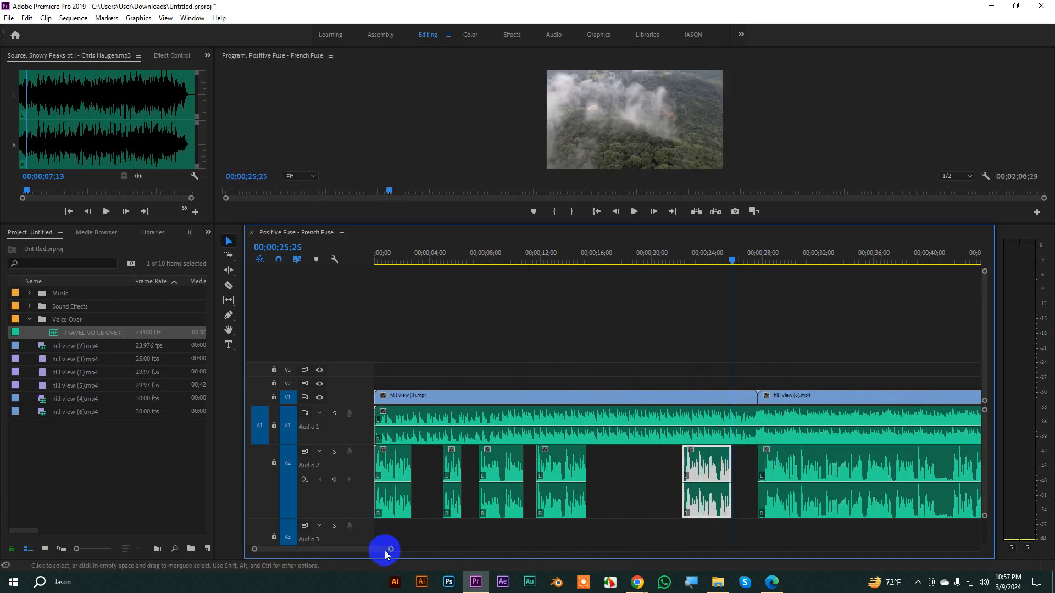
- Split the remaining voice-over at 00;01;02;24 and shift the last part to start at about 00;01;08;20
drag(390, 549, 499, 549)
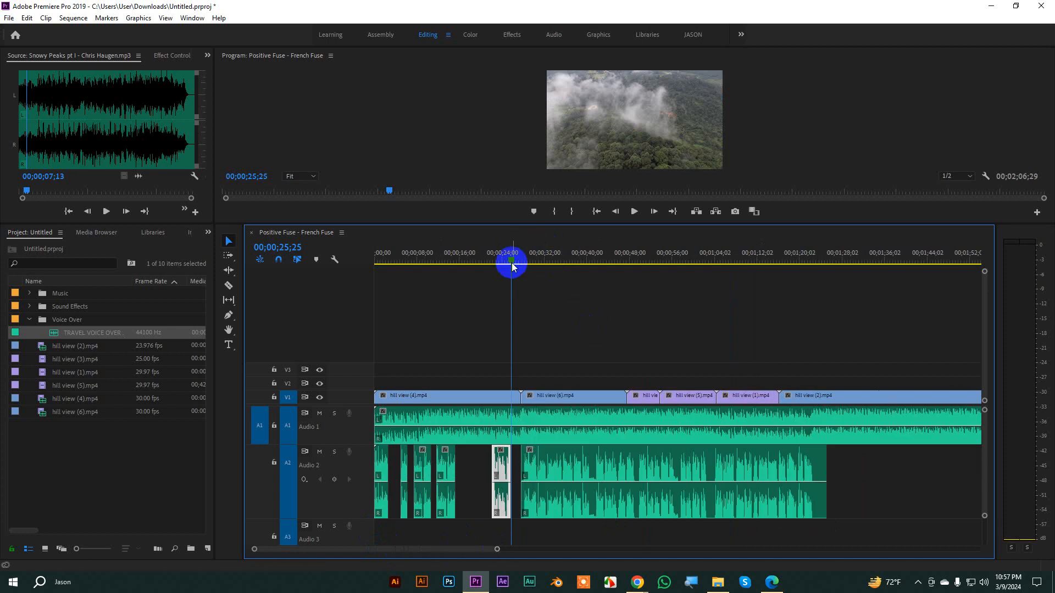
drag(511, 260, 709, 302)
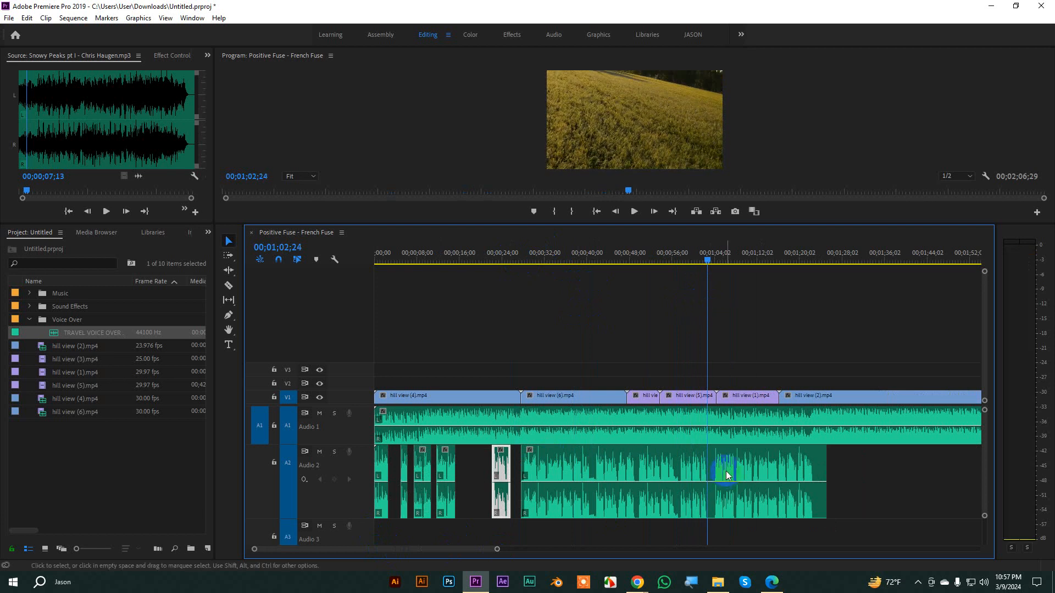
click(727, 470)
key(ctrl+k)
mouse_move(737, 462)
mouse_down()
mouse_move(766, 461)
mouse_move(744, 461)
mouse_up()
- Split the voice-over at 00;00;40;22, shift the following part to about 00;00;46;00, and move the last part 00;00;10;10 later
click(601, 466)
drag(735, 267, 589, 278)
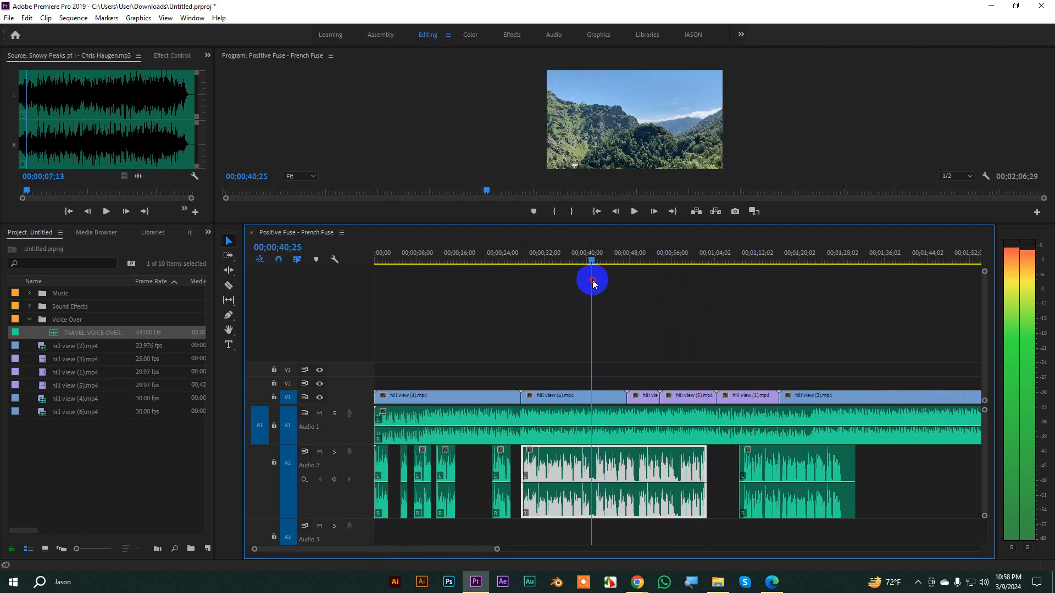
key(ctrl+k)
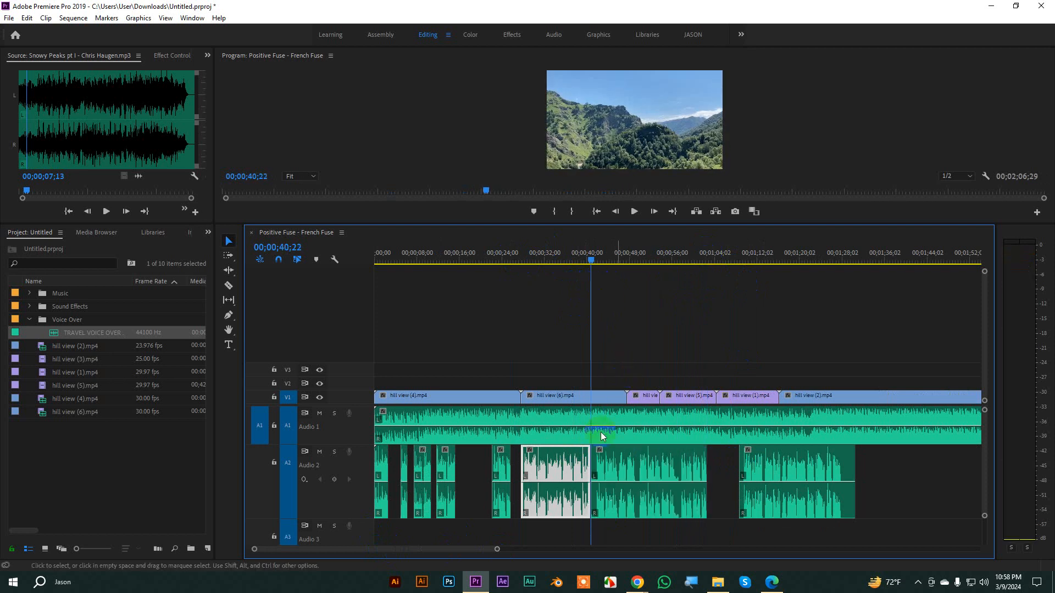
mouse_move(623, 459)
mouse_down()
mouse_move(648, 463)
mouse_move(622, 471)
mouse_up()
drag(809, 467, 861, 467)
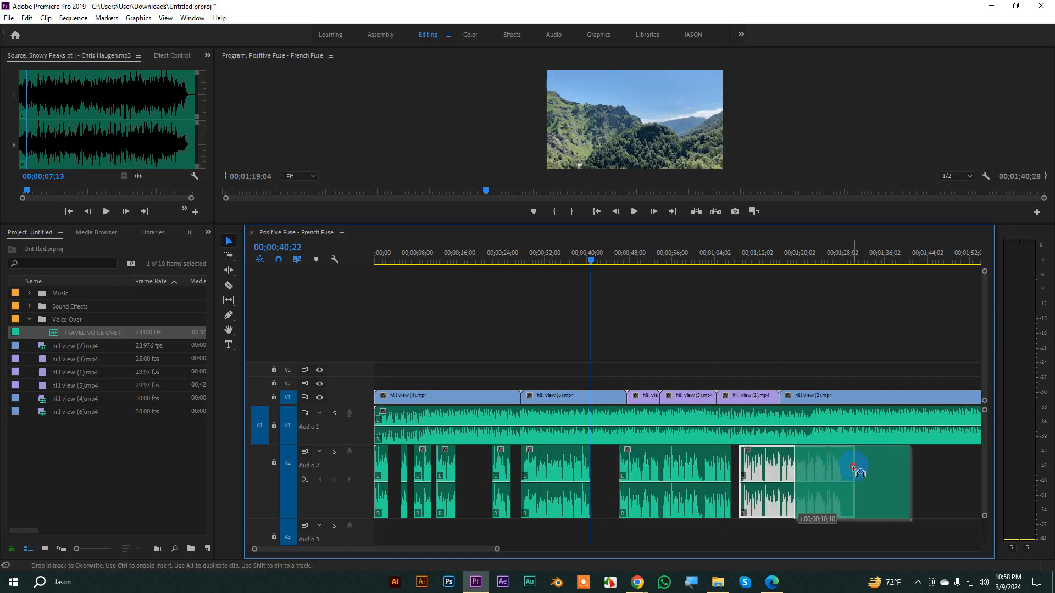
- Split the voice-over at 00;00;53;29 and shift the following part to start at about 00;00;58;15
drag(497, 549, 580, 544)
drag(503, 253, 551, 288)
drag(549, 286, 550, 285)
click(564, 460)
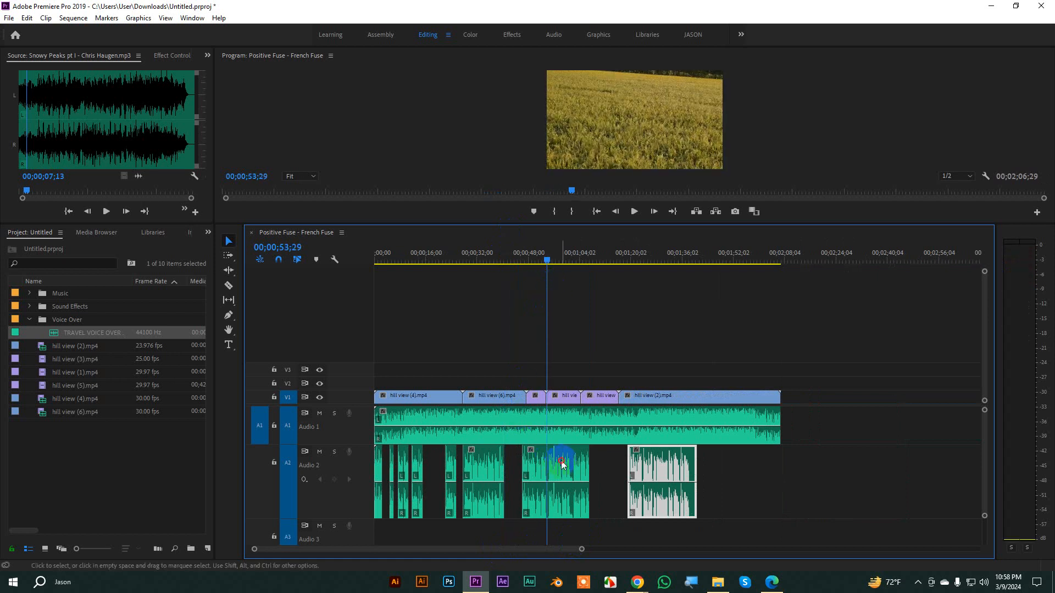
key(ctrl+k)
drag(562, 464, 576, 466)
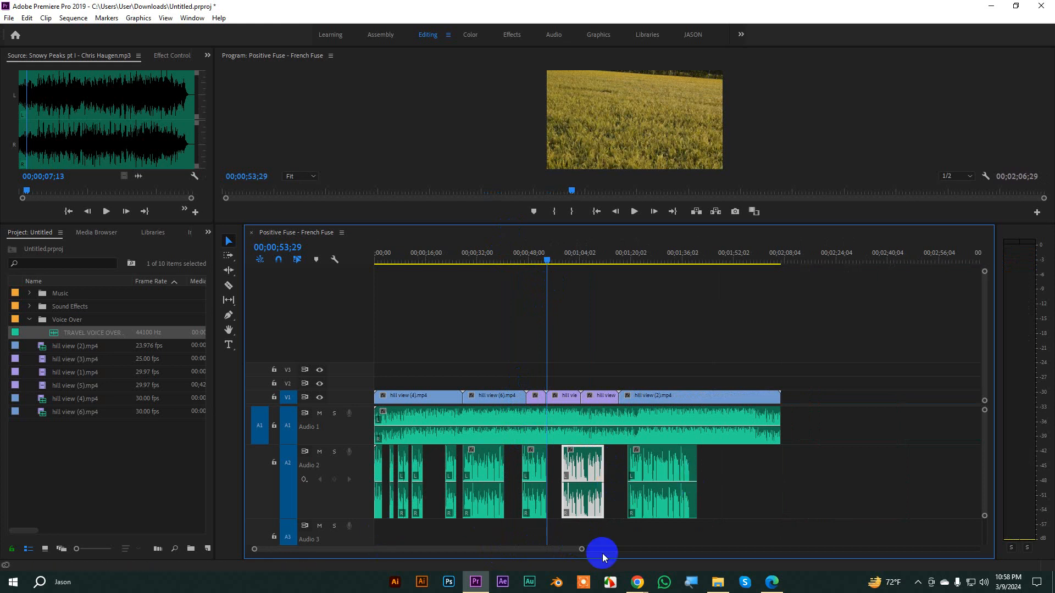
- Select all voice-over clips on A2 and tag them as Dialogue for Essential Sound in the Audio workspace
drag(581, 549, 591, 550)
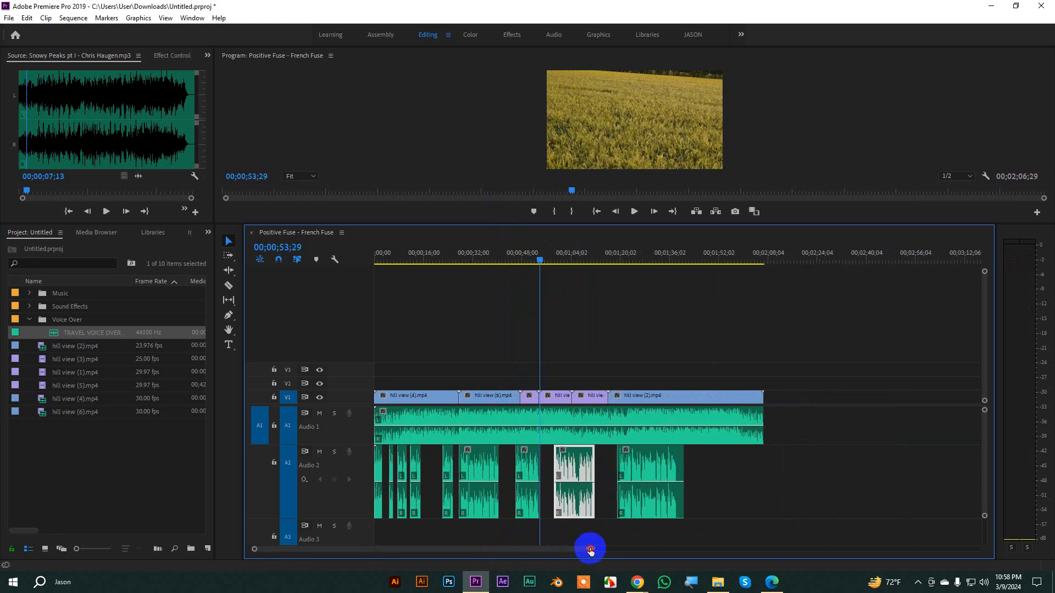
click(510, 464)
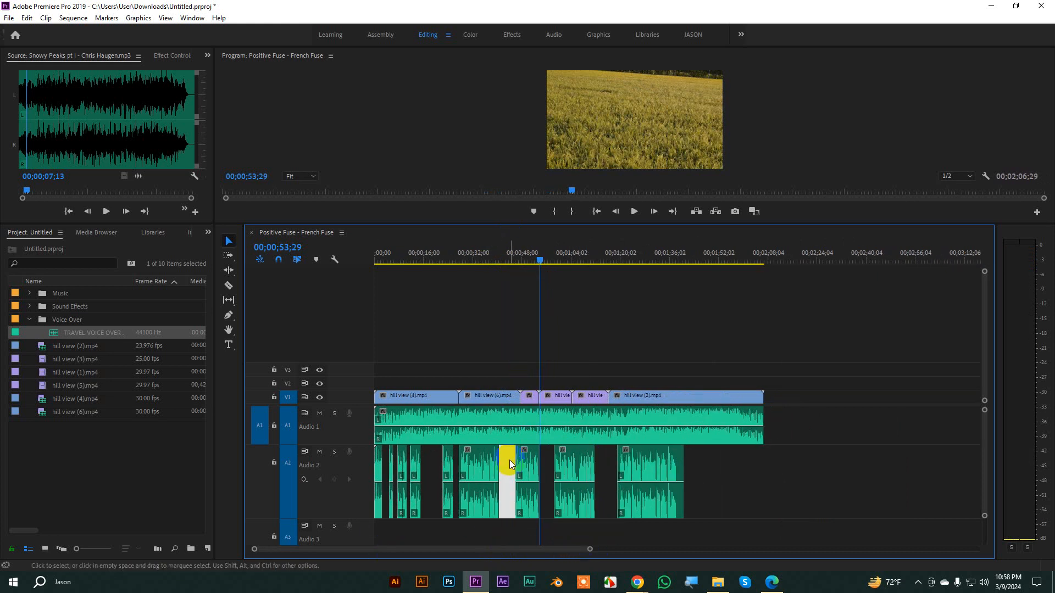
click(584, 466)
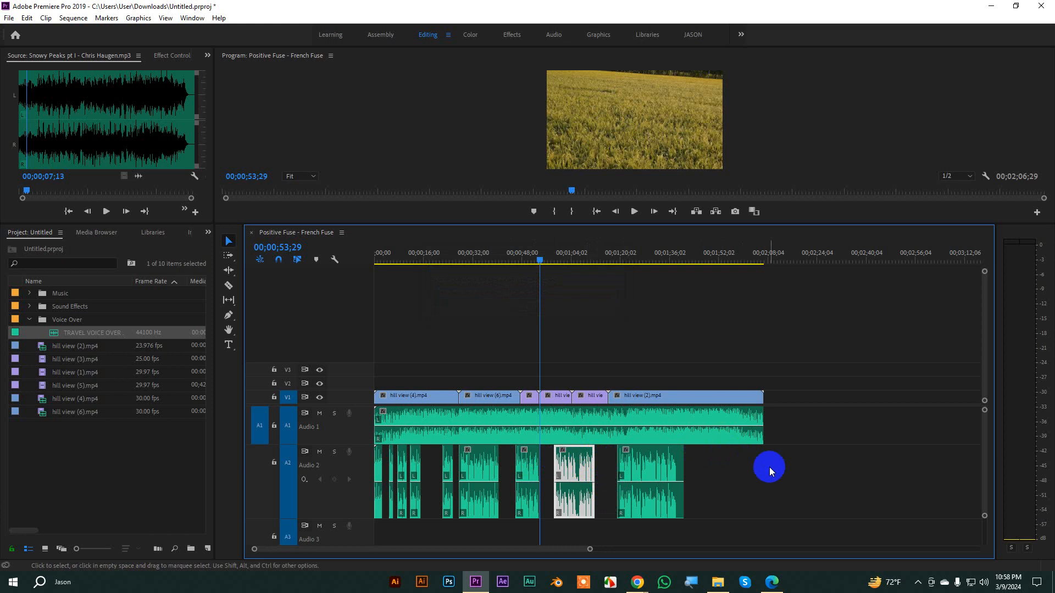
drag(820, 464, 290, 455)
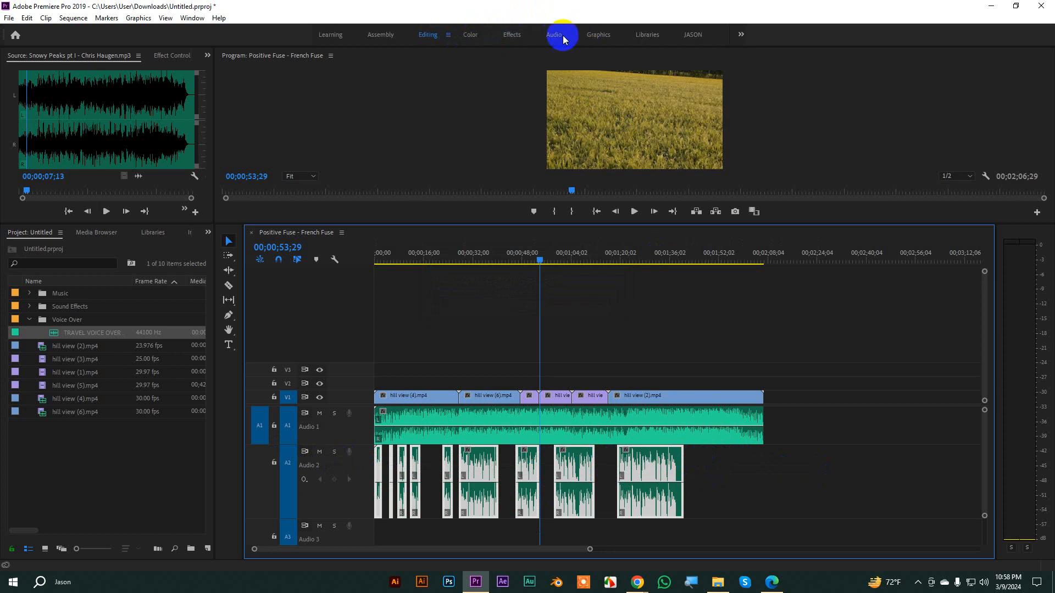
click(549, 35)
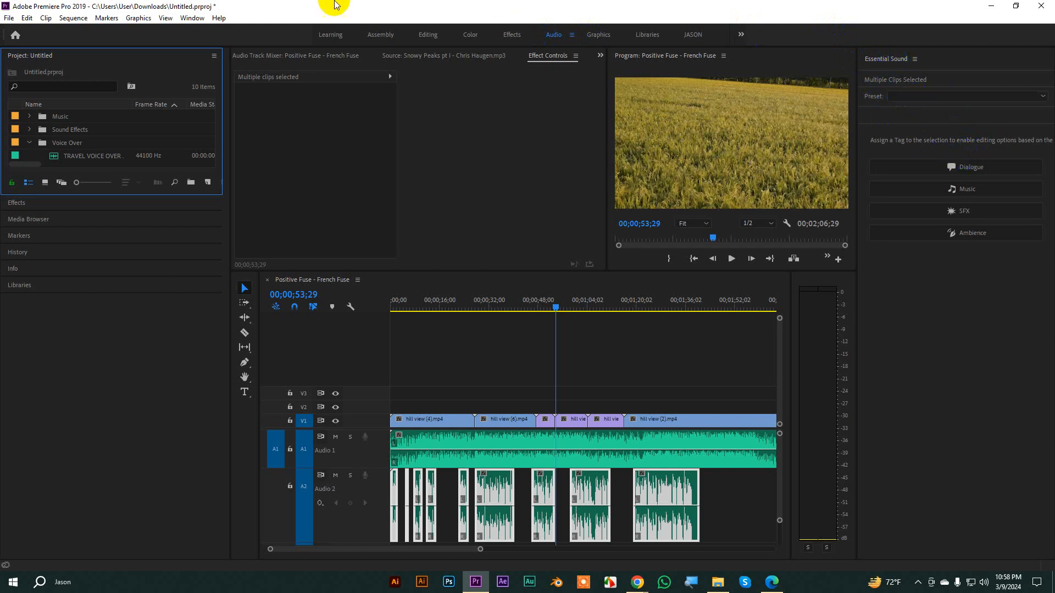
click(193, 17)
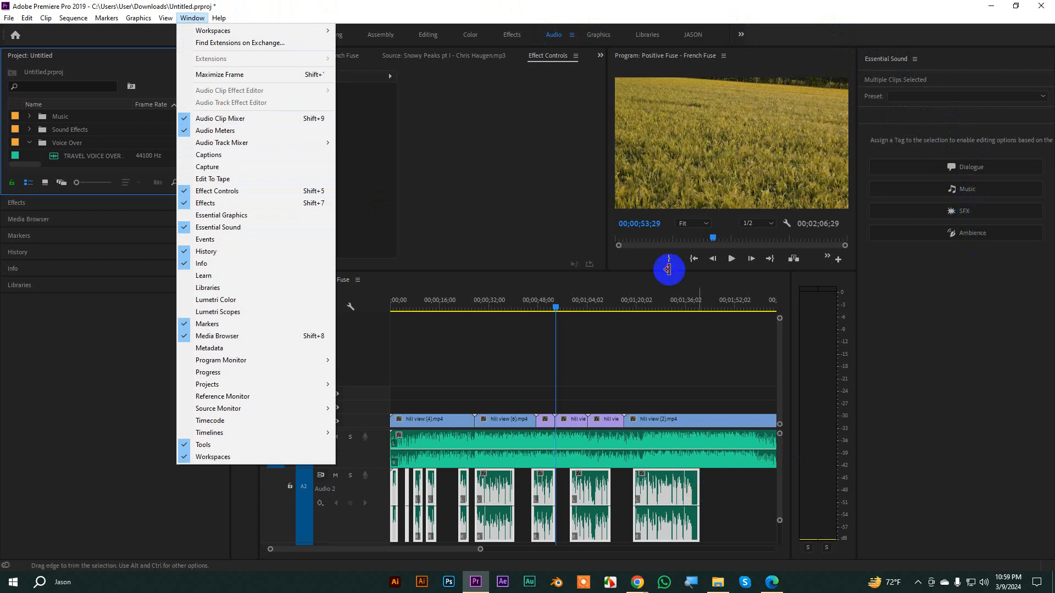
click(553, 8)
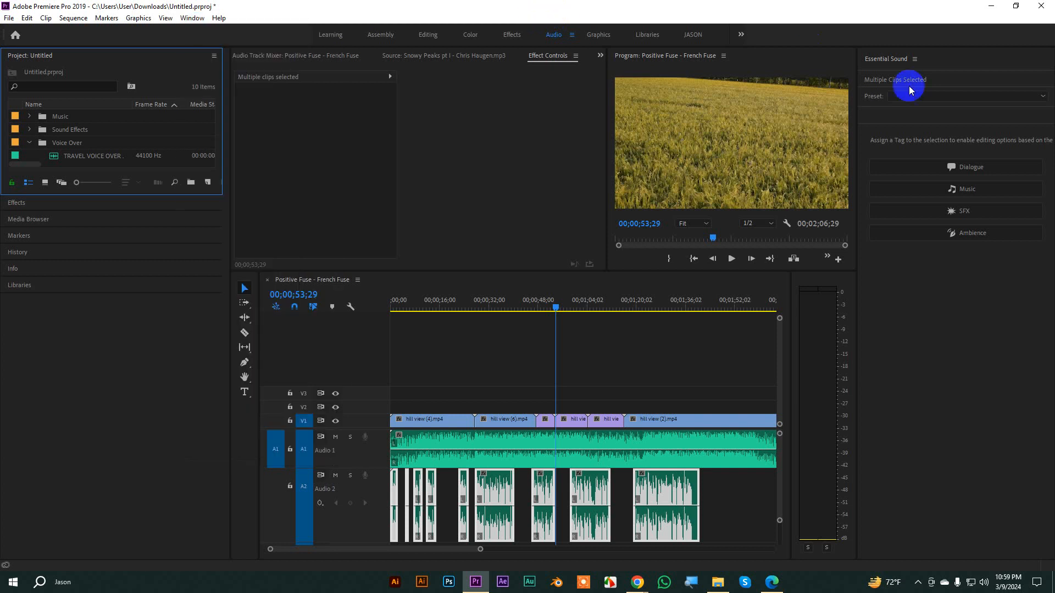
click(957, 167)
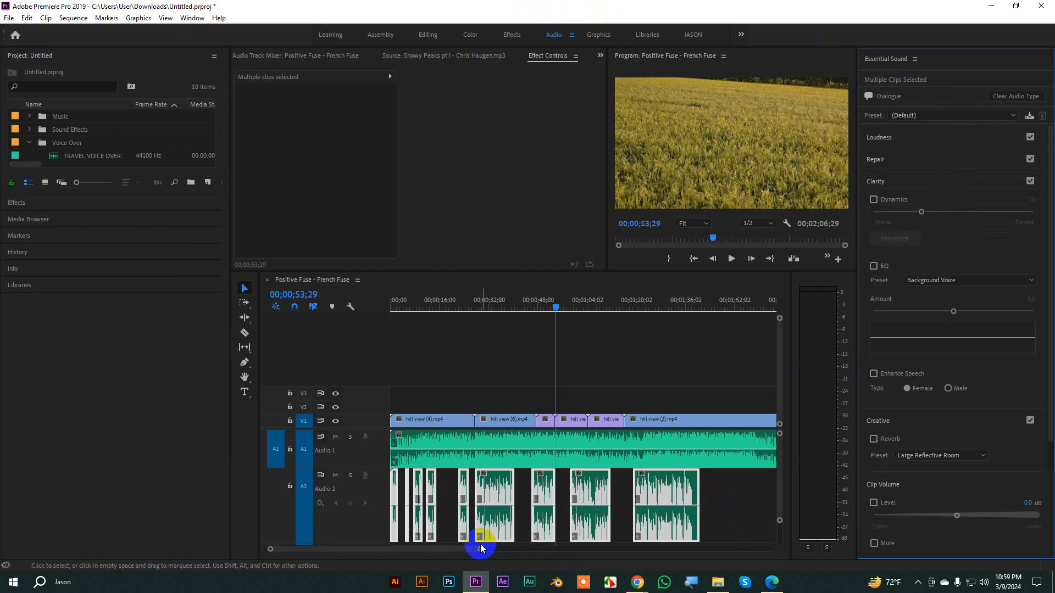
- Tag the Positive Fuse - French Fuse background music clip on A1 as Music in Essential Sound
drag(481, 549, 603, 547)
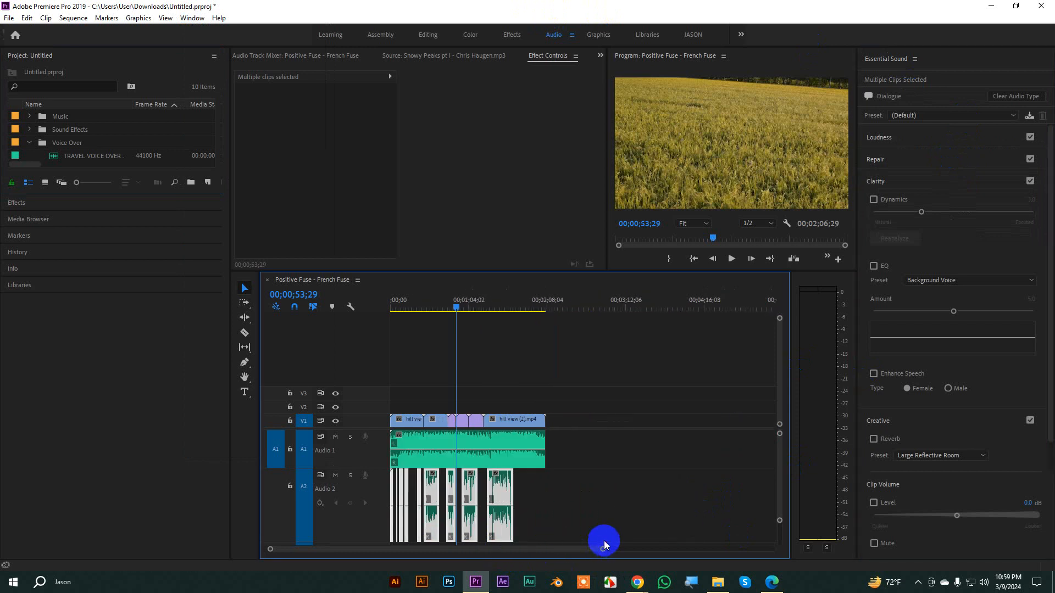
click(517, 446)
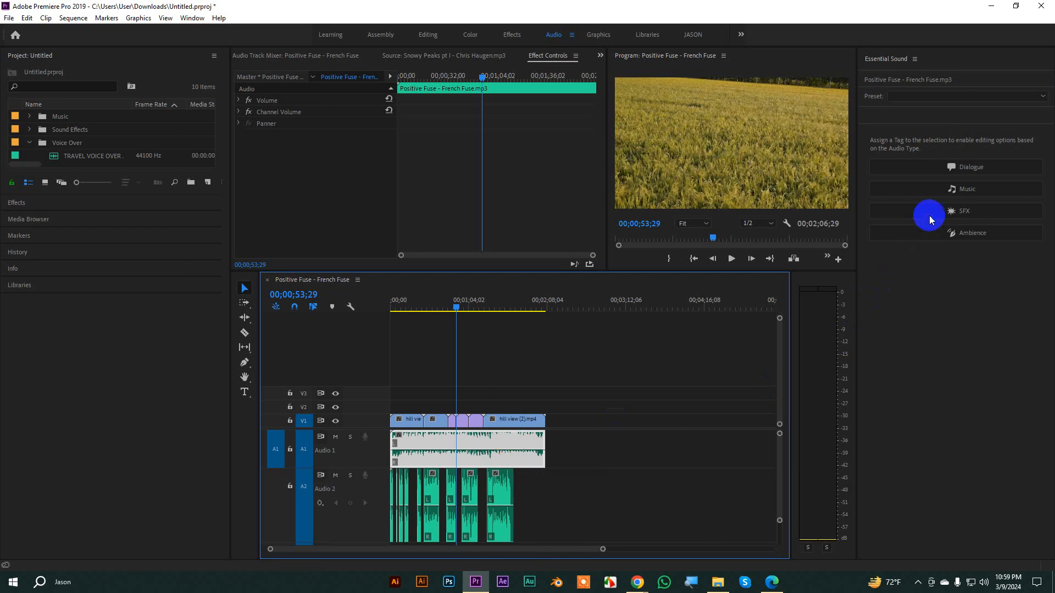
click(962, 192)
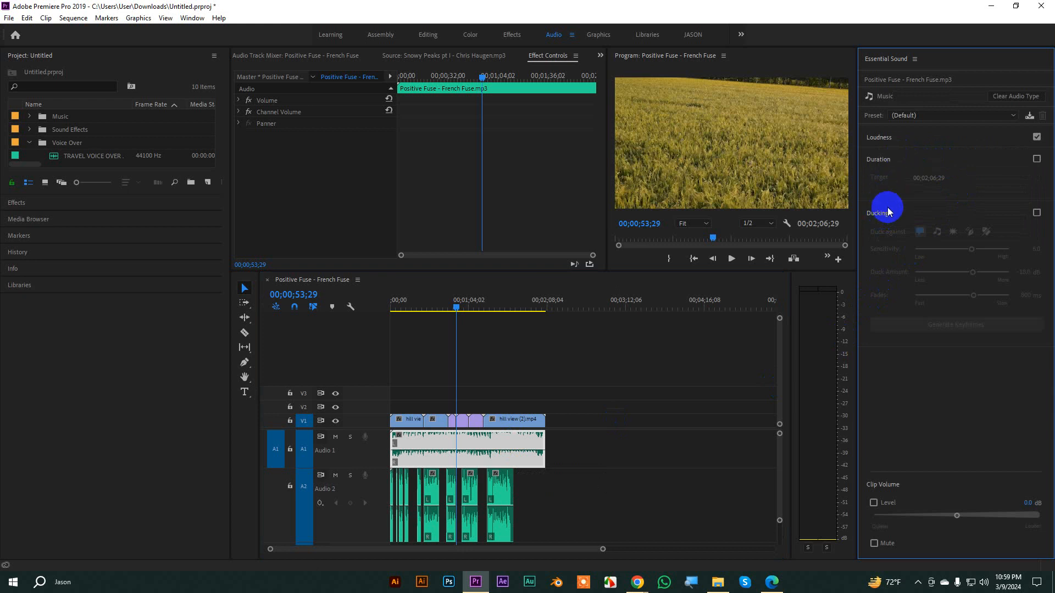
- Enable ducking against dialogue on the music clip and generate its ducking keyframes
click(1037, 214)
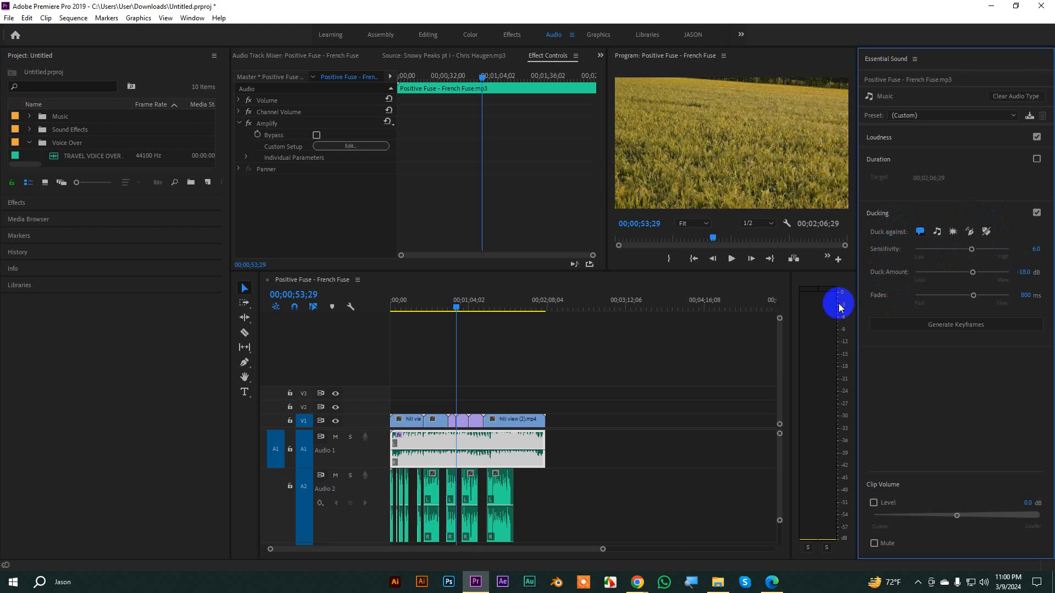
click(484, 465)
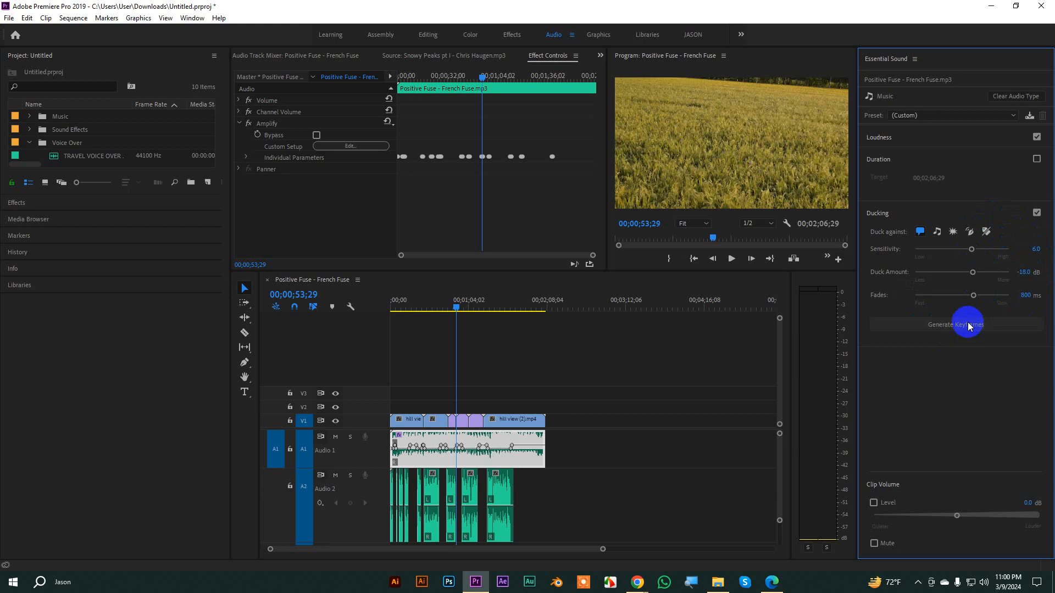
drag(483, 76, 377, 71)
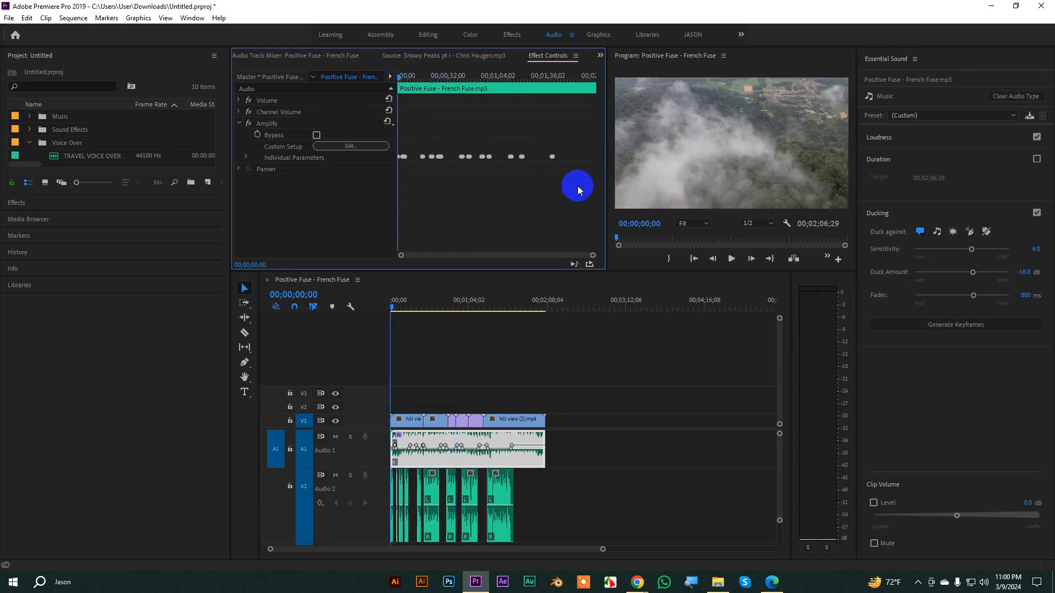
drag(577, 186, 356, 125)
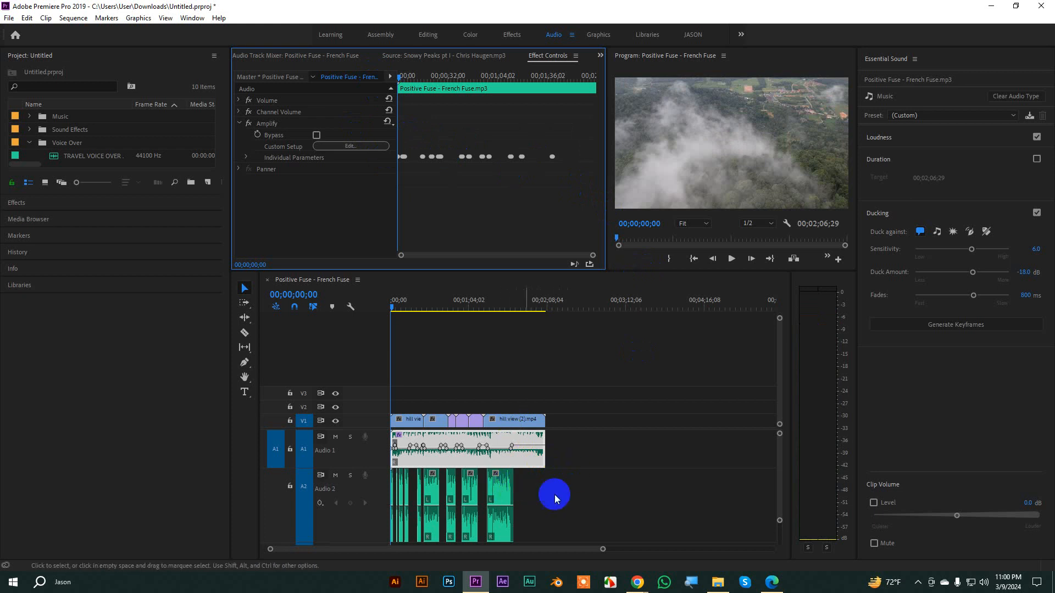
- Return to the Editing workspace and enlarge the Program monitor, keeping the whole sequence in the timeline and the playhead at the start
drag(602, 549, 636, 537)
click(428, 35)
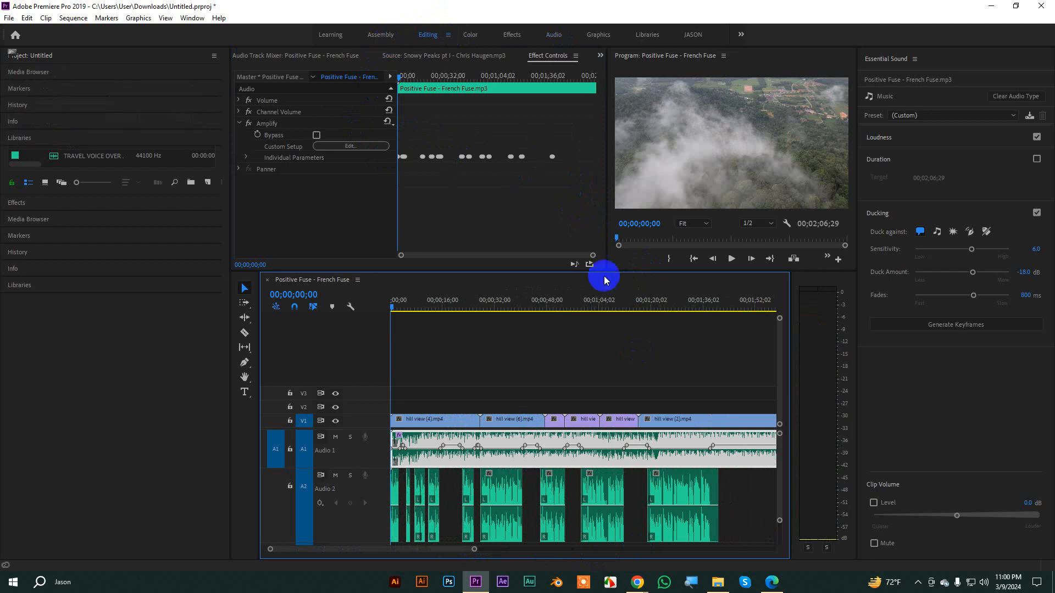
drag(581, 549, 489, 550)
drag(566, 226, 552, 322)
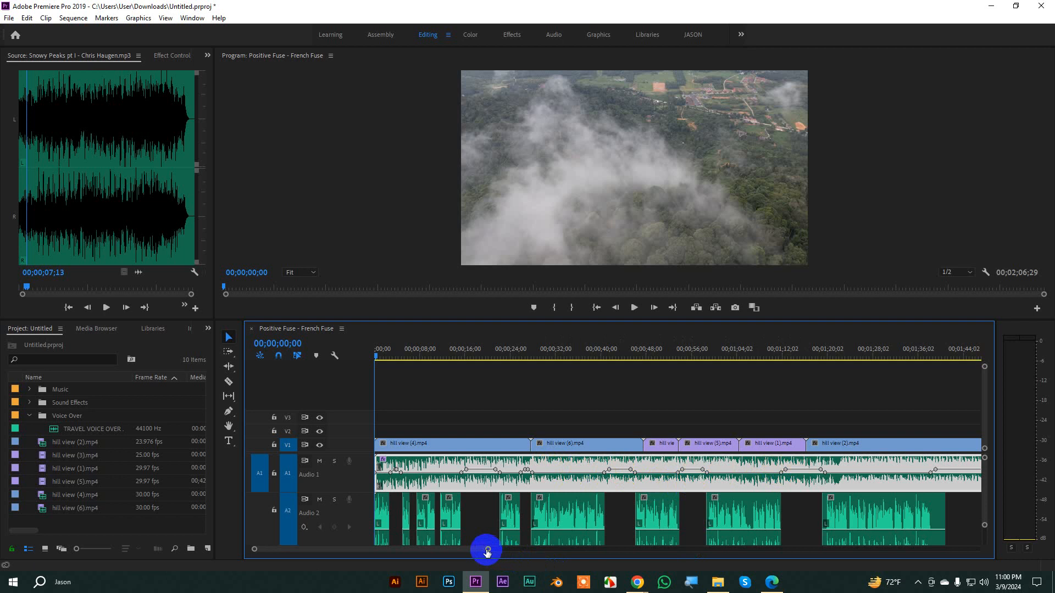
drag(486, 552, 567, 549)
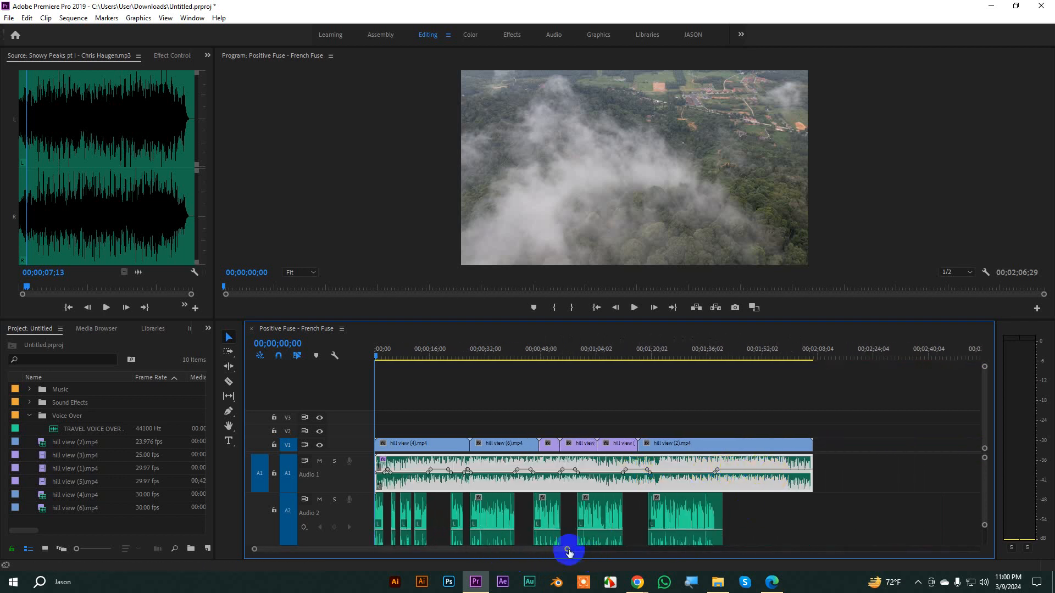
drag(569, 552, 534, 551)
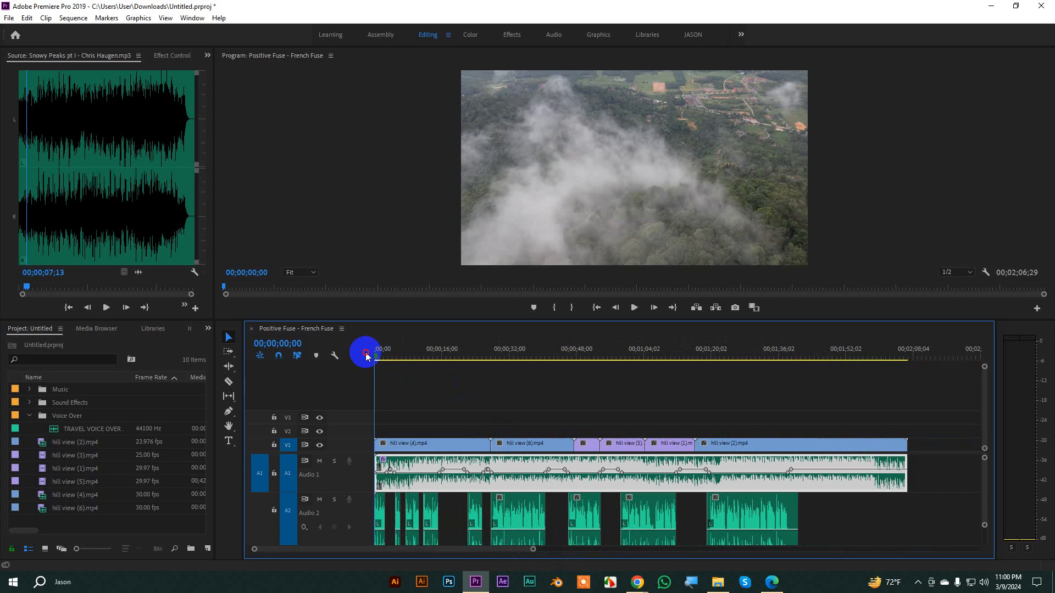
drag(366, 353, 358, 353)
drag(477, 322, 480, 353)
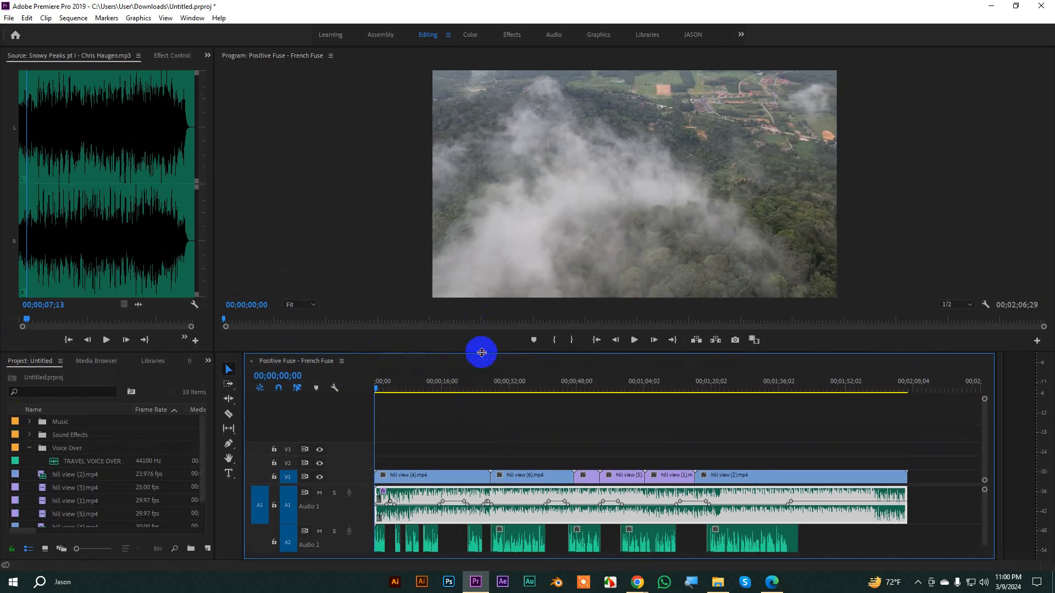
- Play the sequence from the start to about 00;00;31;09 to check how the music ducks under the voice-over
click(873, 240)
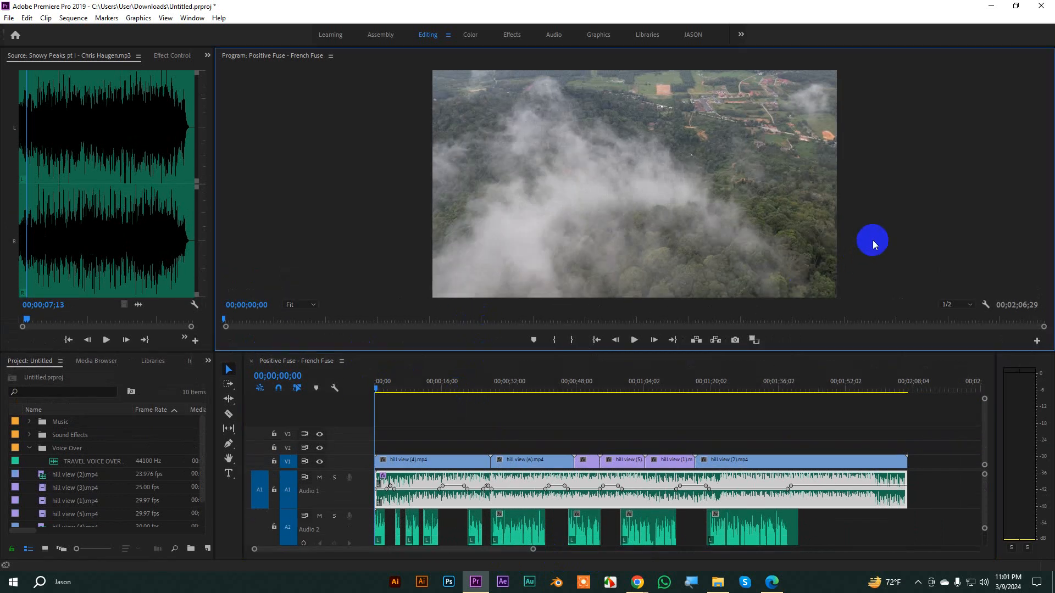
key(space)
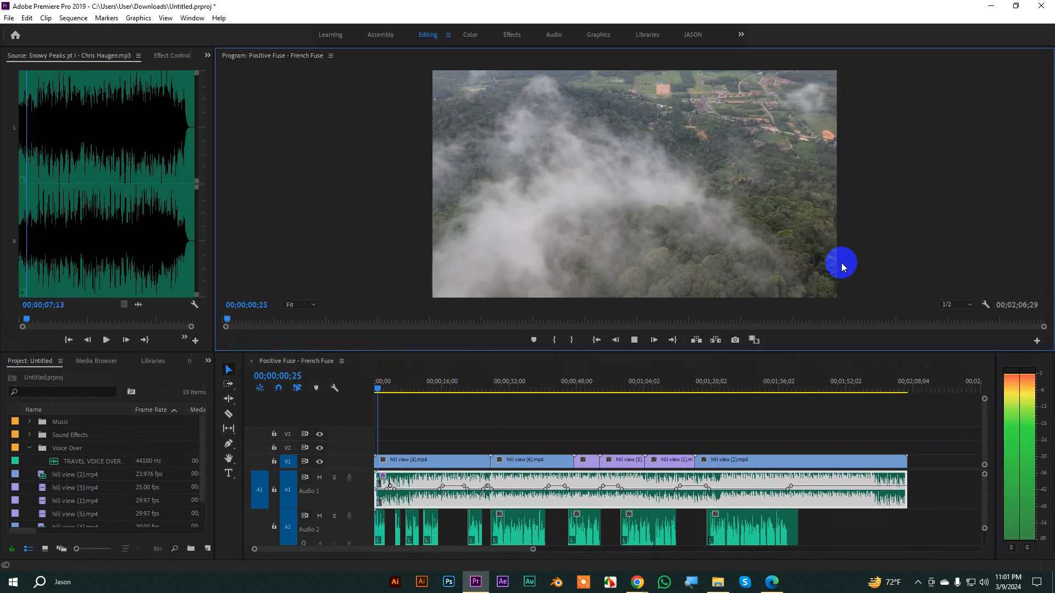
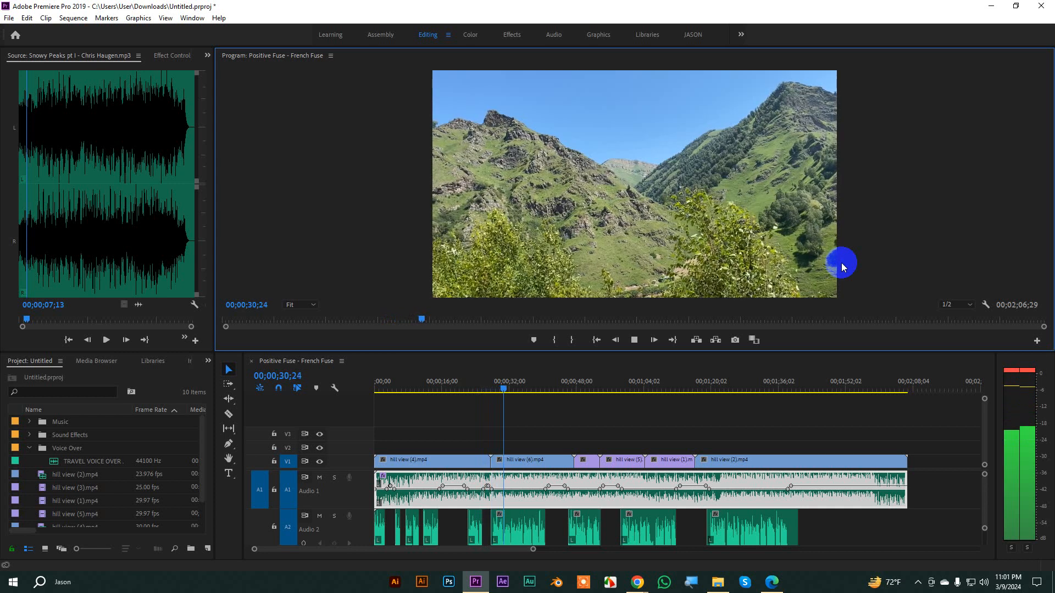
key(space)
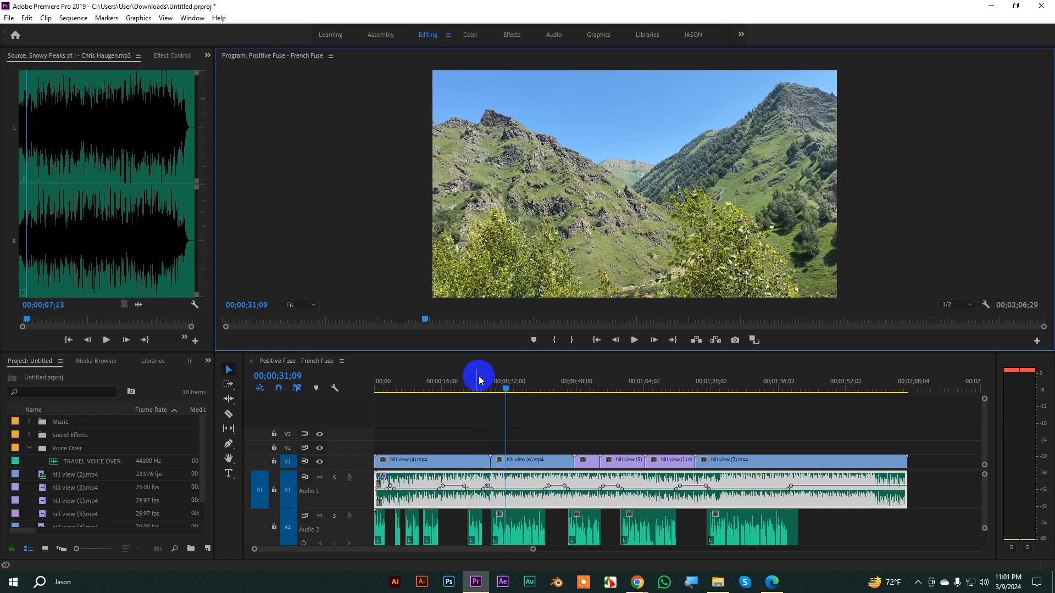
- Move the playhead to 00;00;10;29, undo the generated ducking on the music clip and switch to the Audio workspace
drag(494, 387, 424, 389)
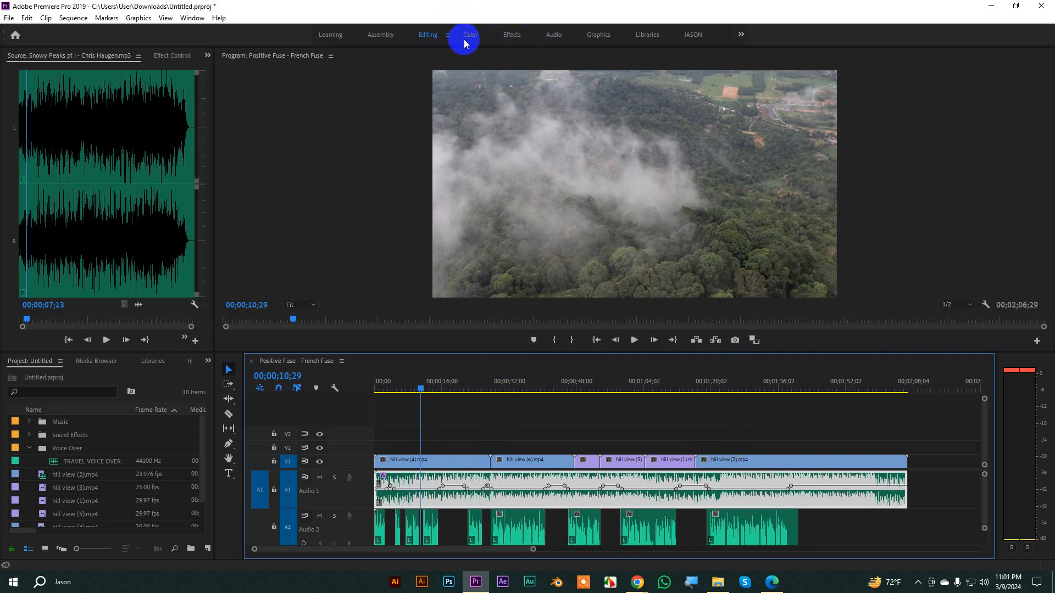
key(ctrl+z)
click(553, 34)
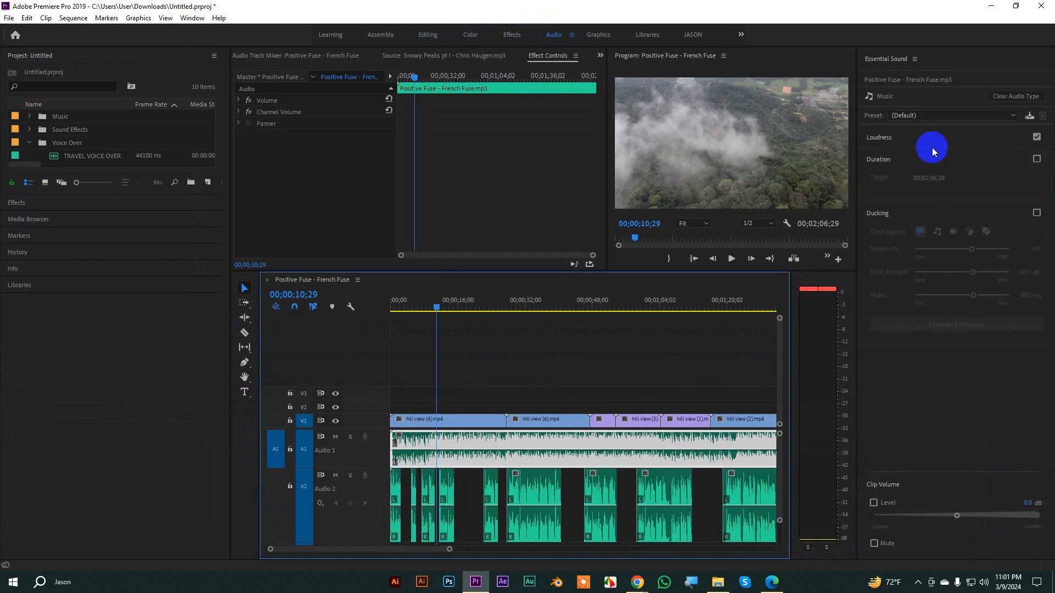
- Enable ducking on the music clip with sensitivity 8 and duck amount -20 dB, and generate its keyframes
click(1036, 213)
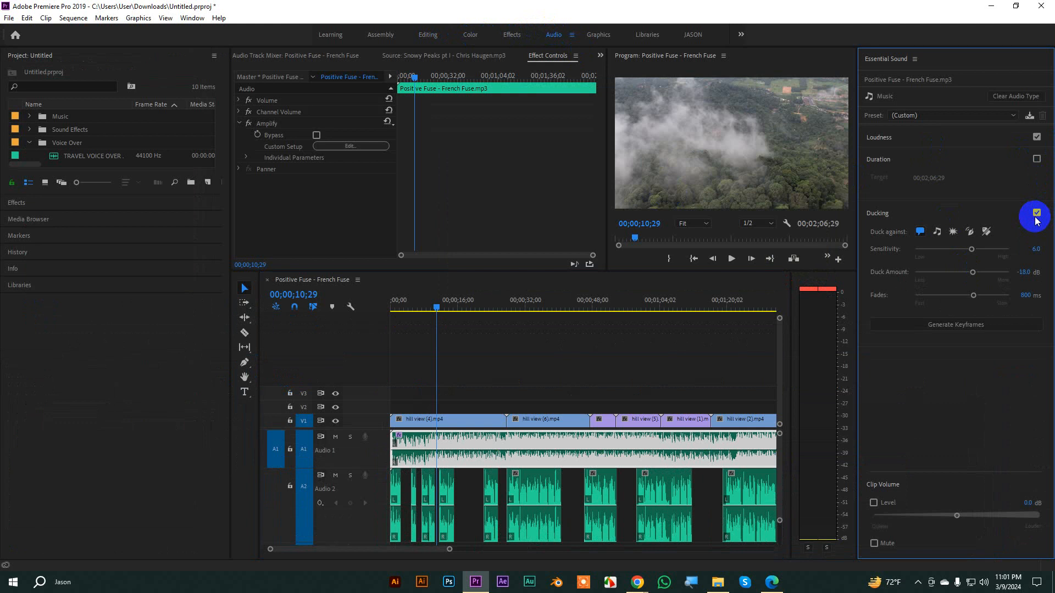
click(1033, 249)
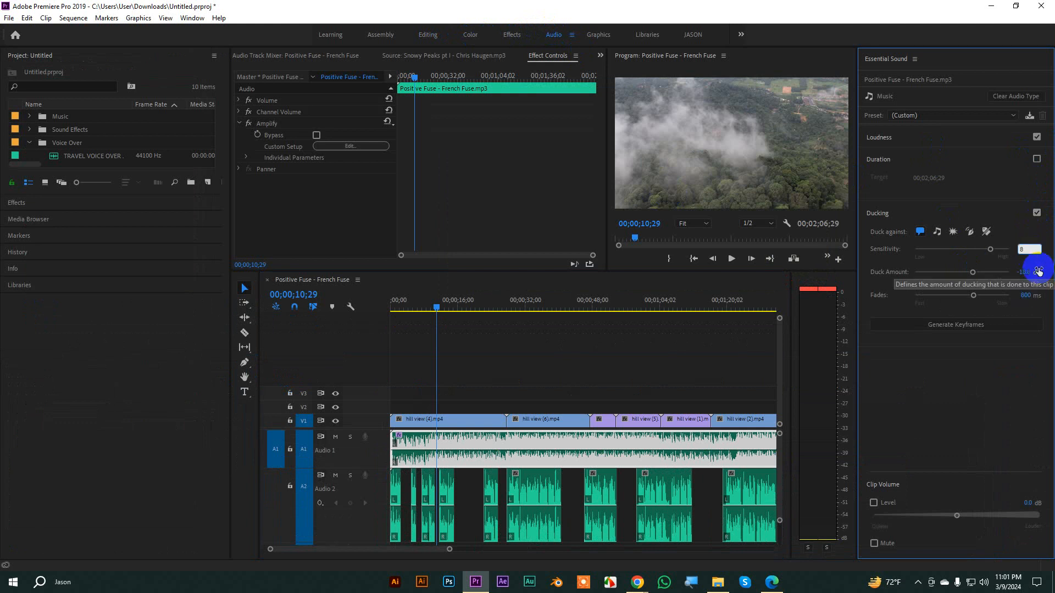
click(1037, 272)
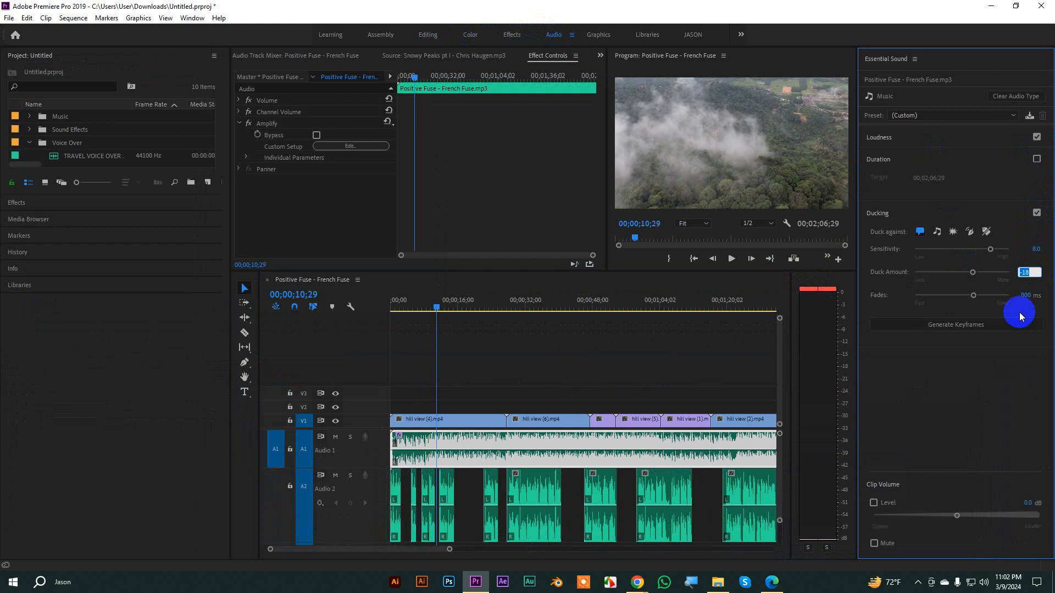
text(-20)
click(945, 326)
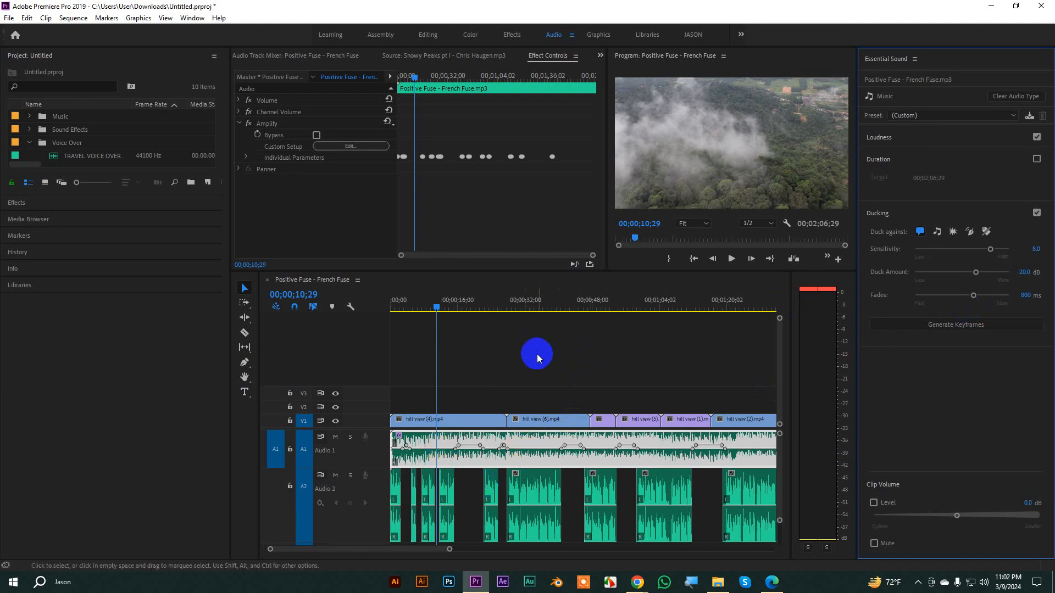
- Discard the generated ducking on the music clip and set its clip volume level to 10 dB
click(541, 374)
click(500, 436)
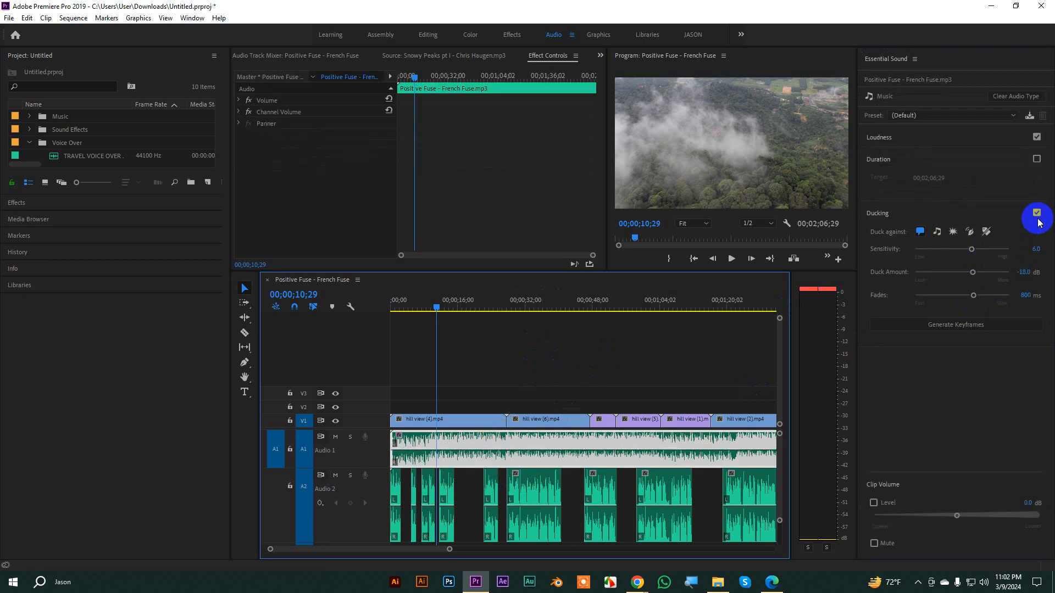
click(1036, 251)
click(1038, 252)
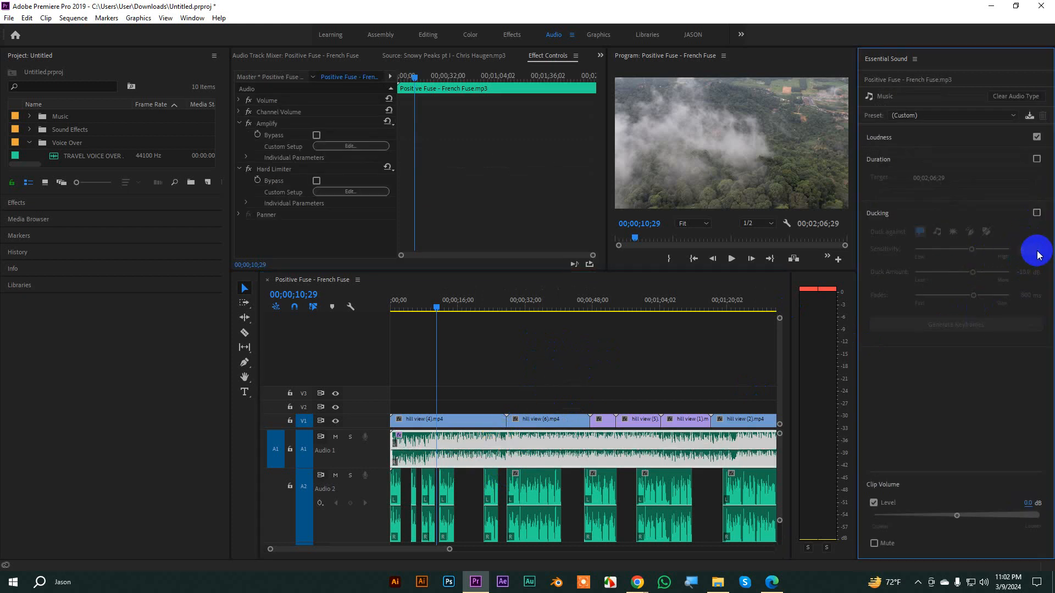
text(10)
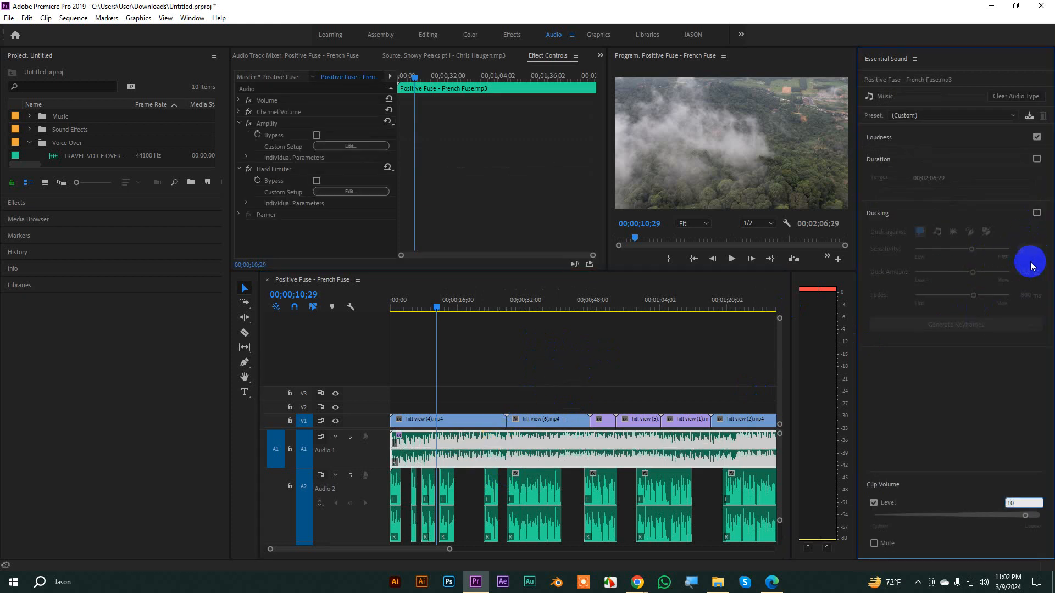
- Enable ducking with sensitivity 10, duck amount -22 dB and 900 ms fades on the music clip, and generate the keyframes
click(1036, 213)
click(1029, 249)
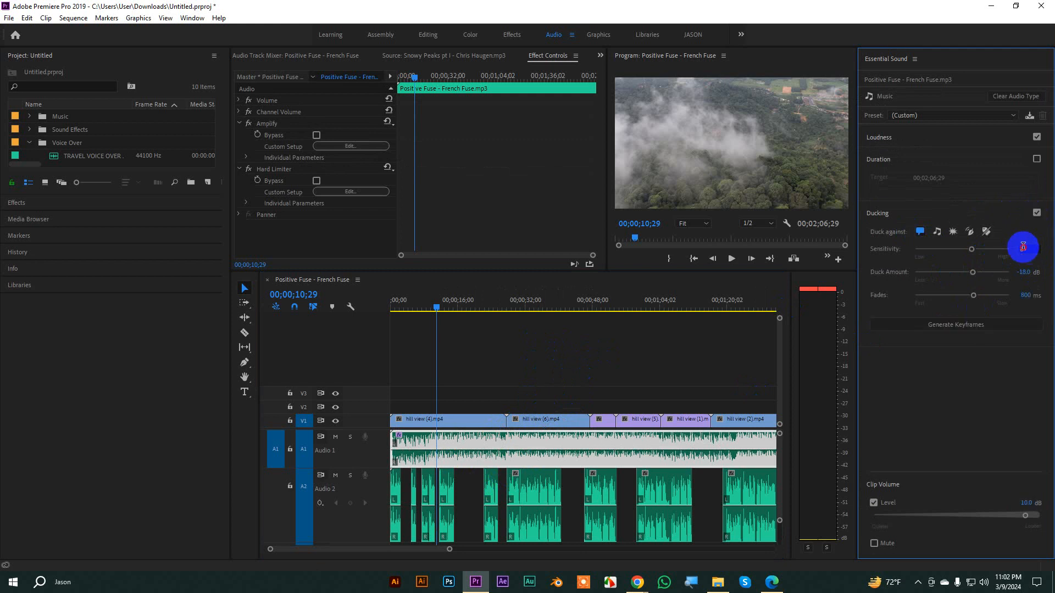
text(10)
key(Return)
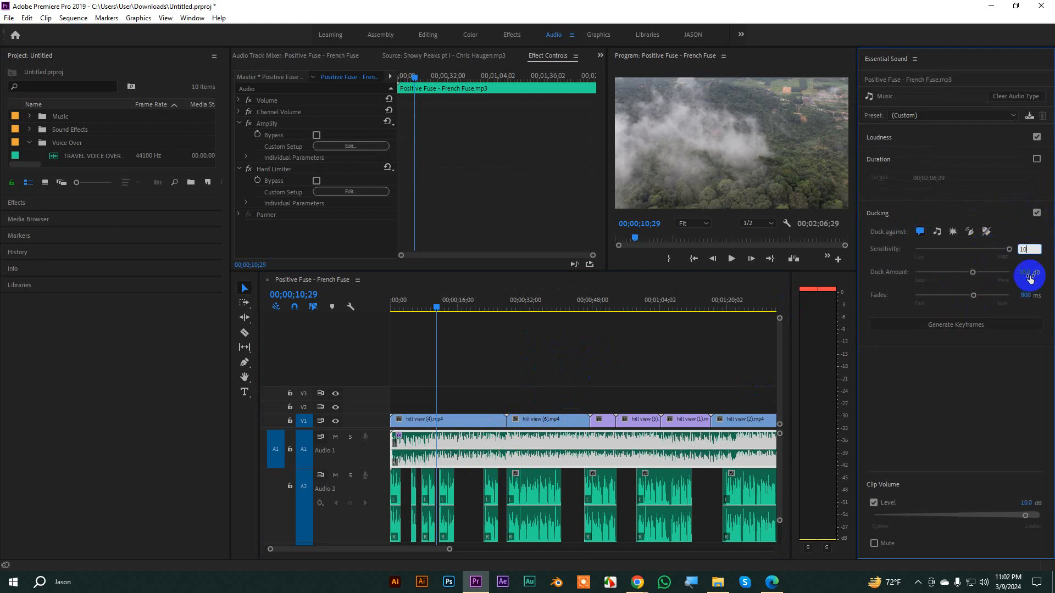
click(1026, 272)
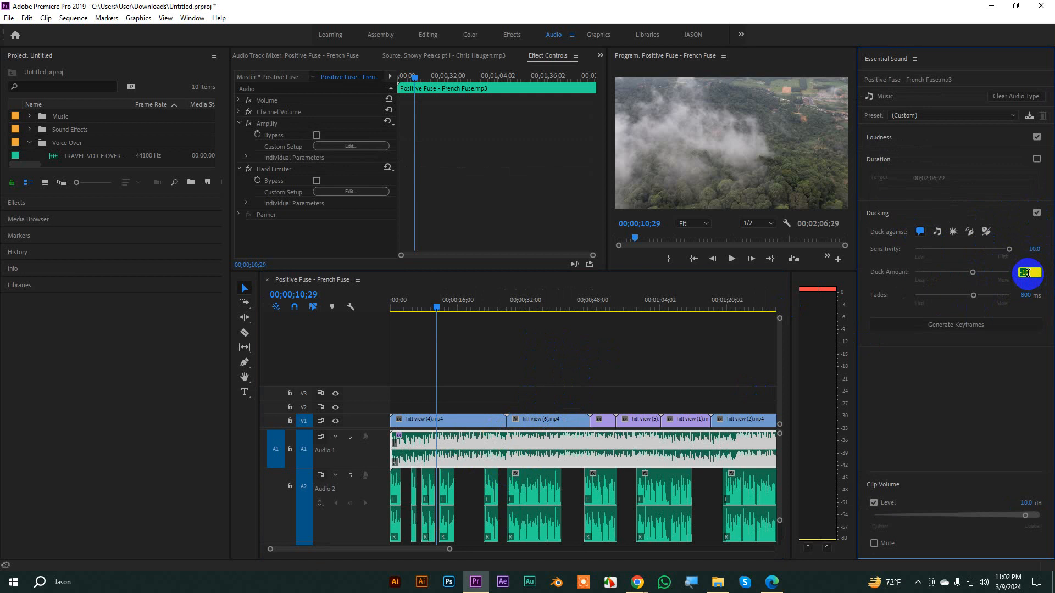
text(-22)
key(Return)
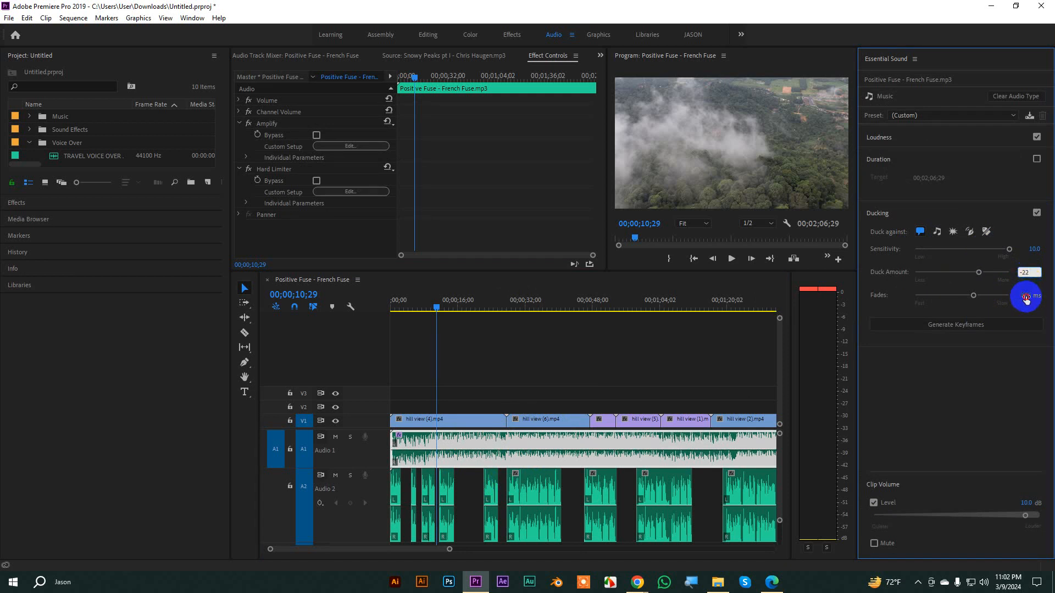
click(1025, 296)
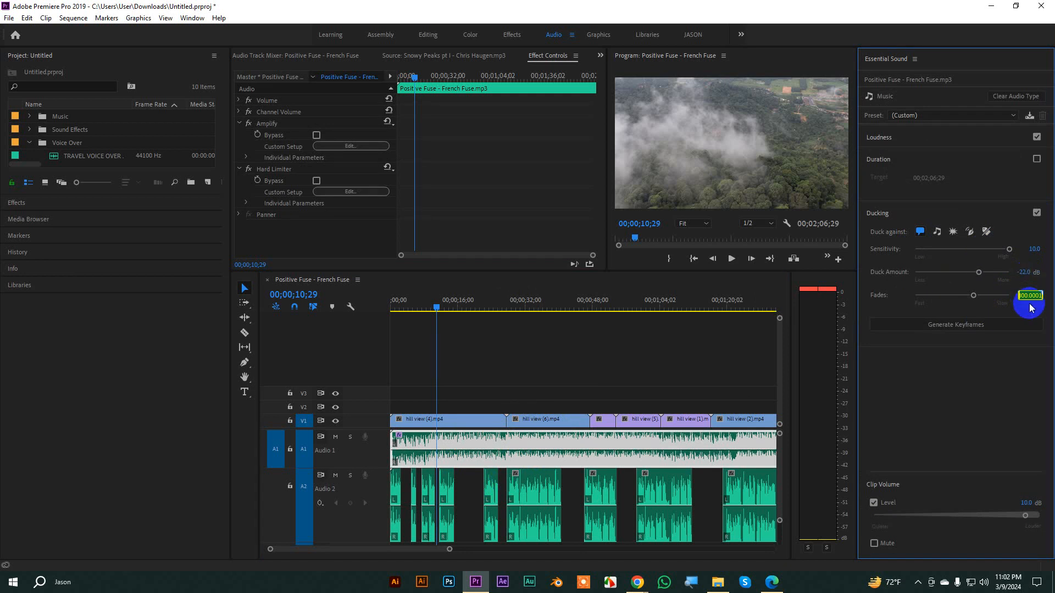
text(900)
key(Return)
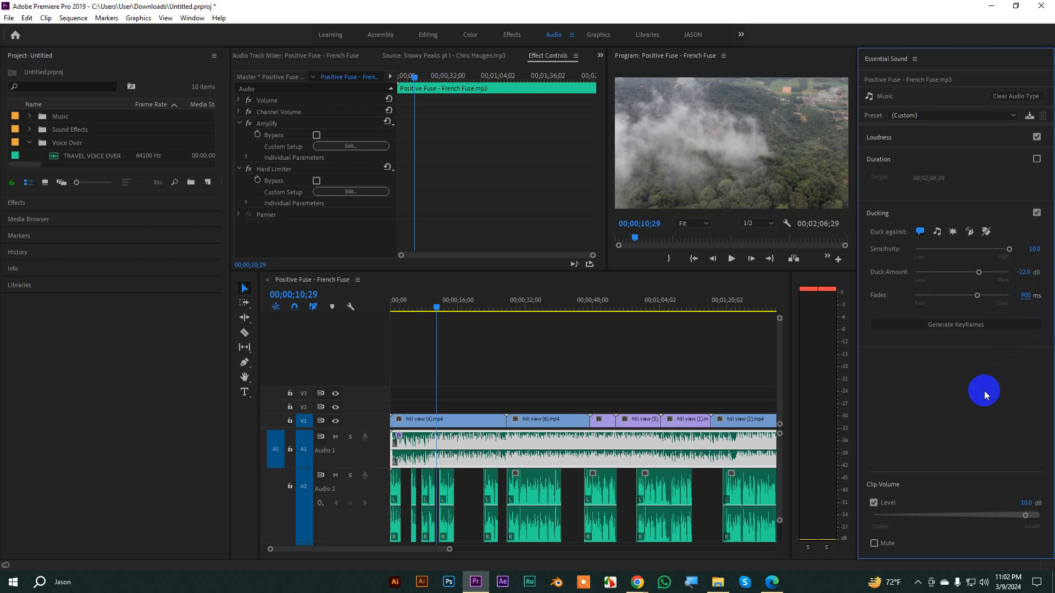
click(926, 324)
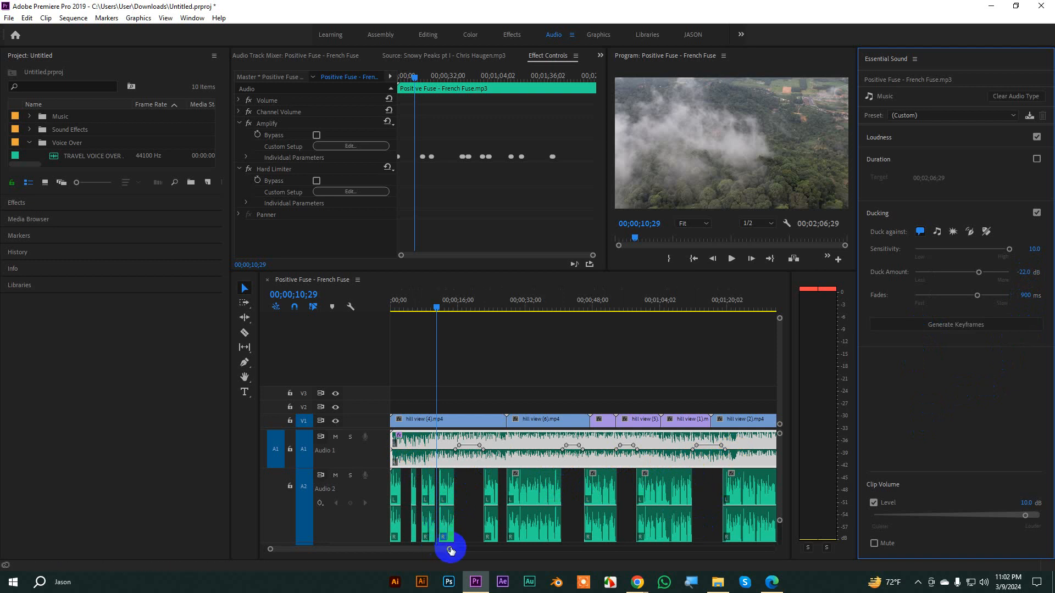
- Set the music clip's ducking fades to 800 ms and regenerate its keyframes
drag(449, 548, 506, 549)
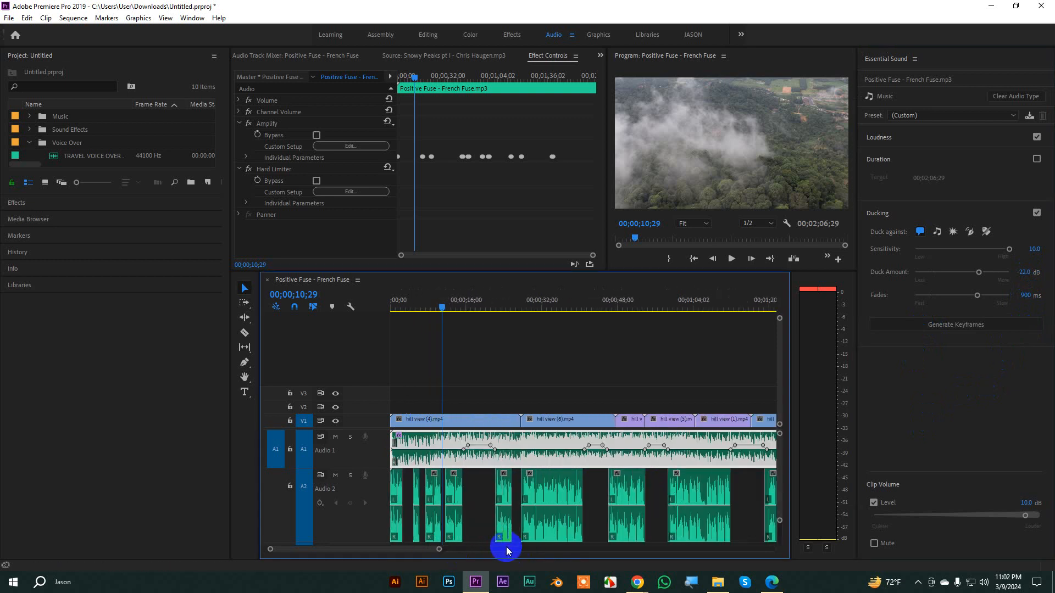
click(1032, 296)
text(800)
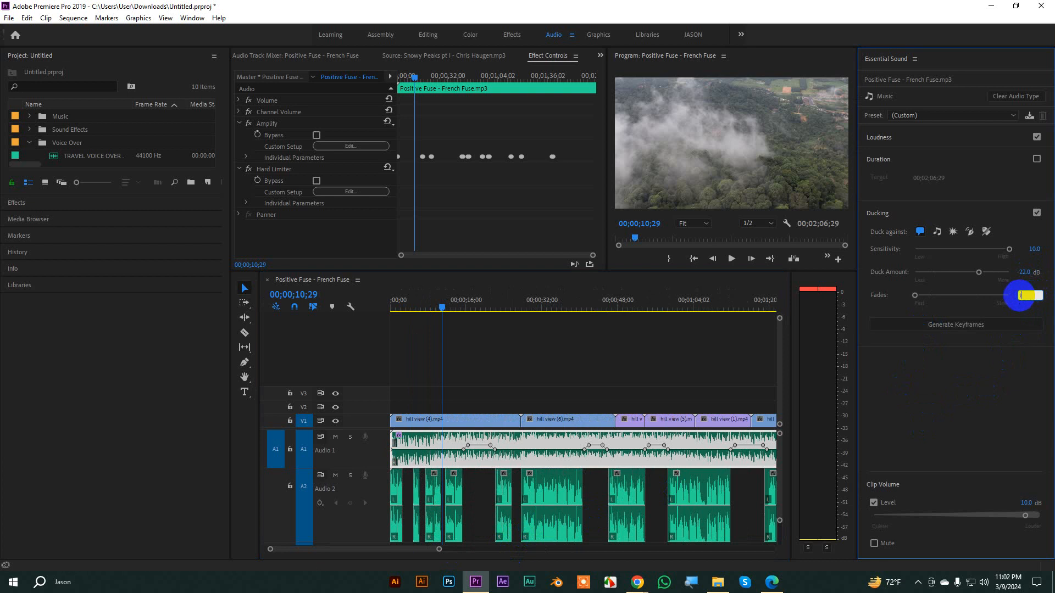
click(980, 330)
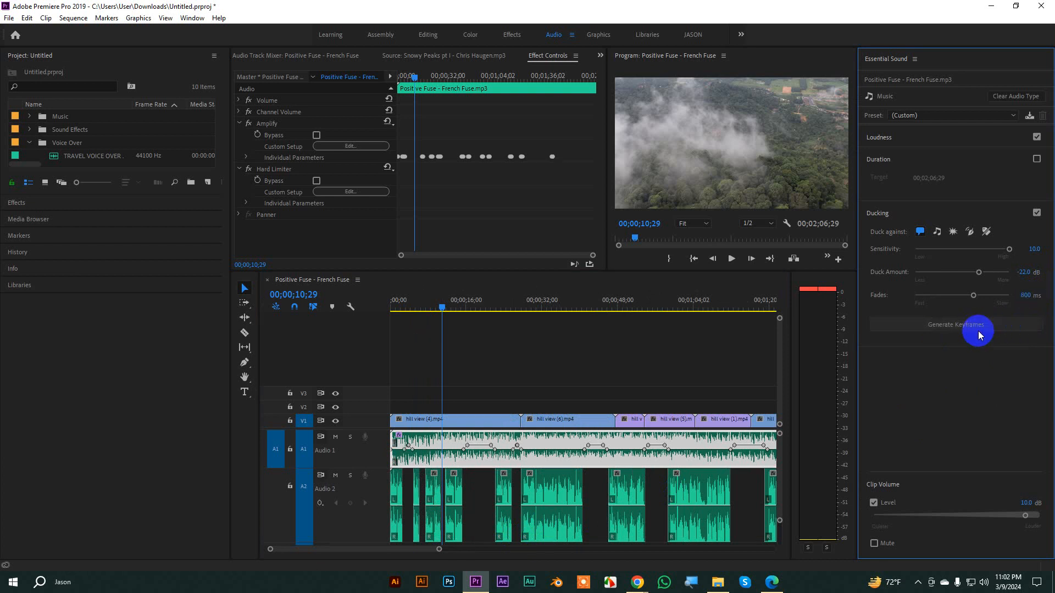
- Raise the music clip's duck amount to -30 dB and regenerate its ducking keyframes
click(1032, 253)
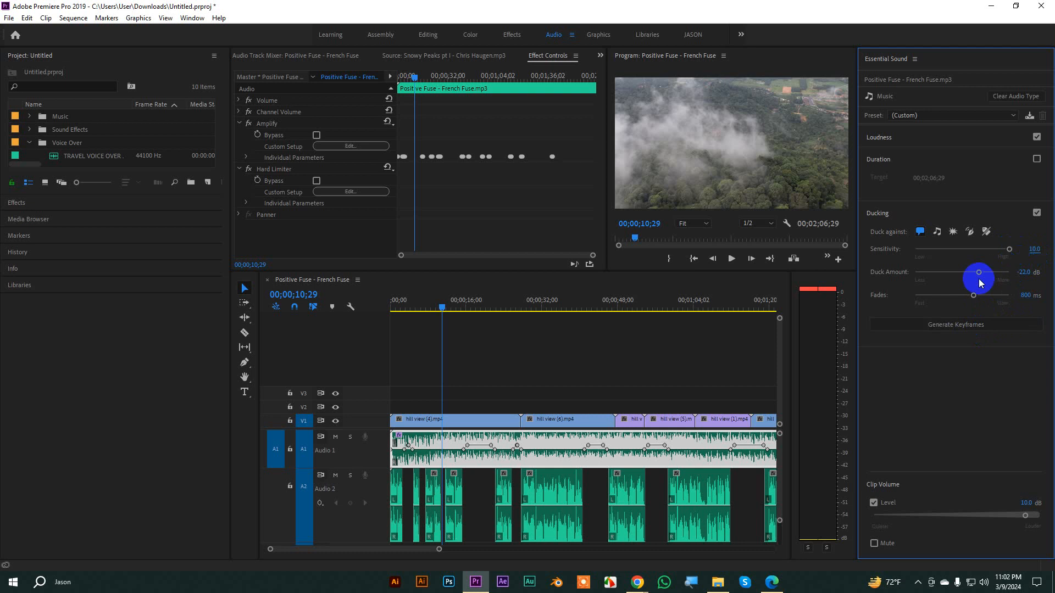
drag(979, 272, 987, 276)
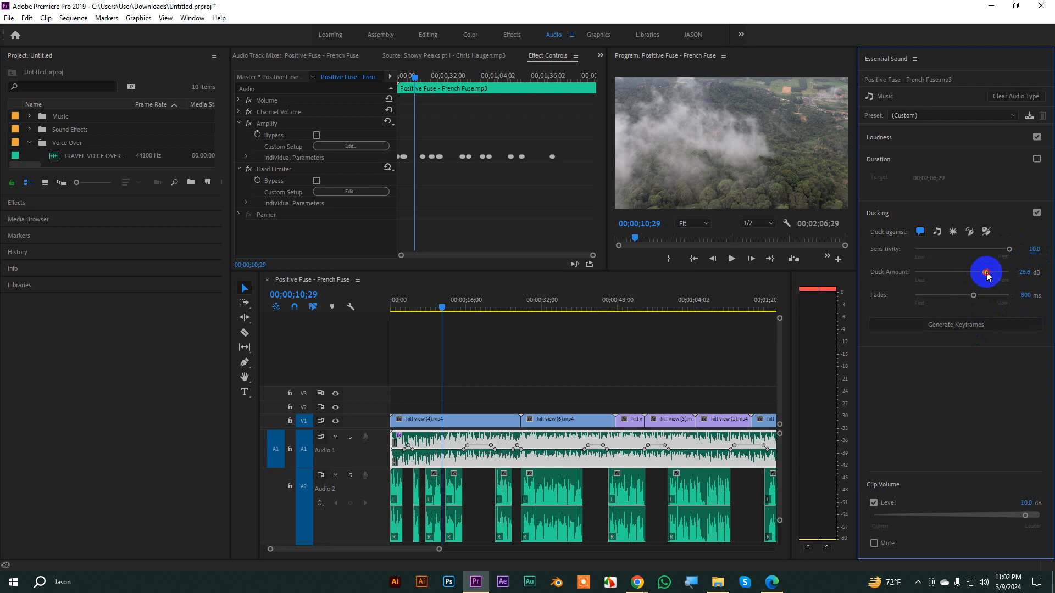
click(952, 327)
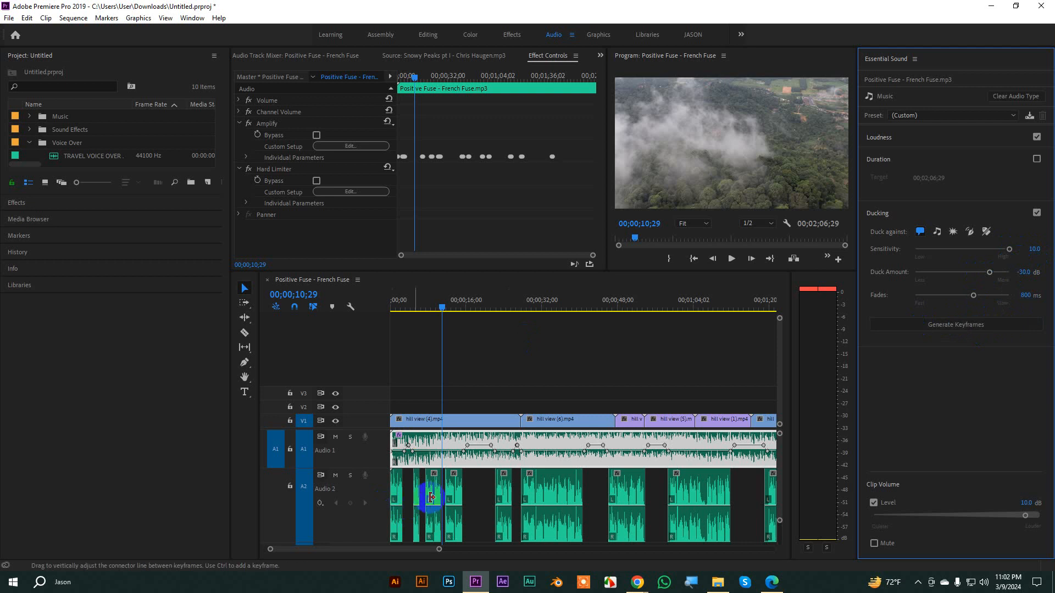
- Shift the voice-over clips after the first one later on A2 to widen the gaps between the opening phrases
drag(444, 556, 536, 555)
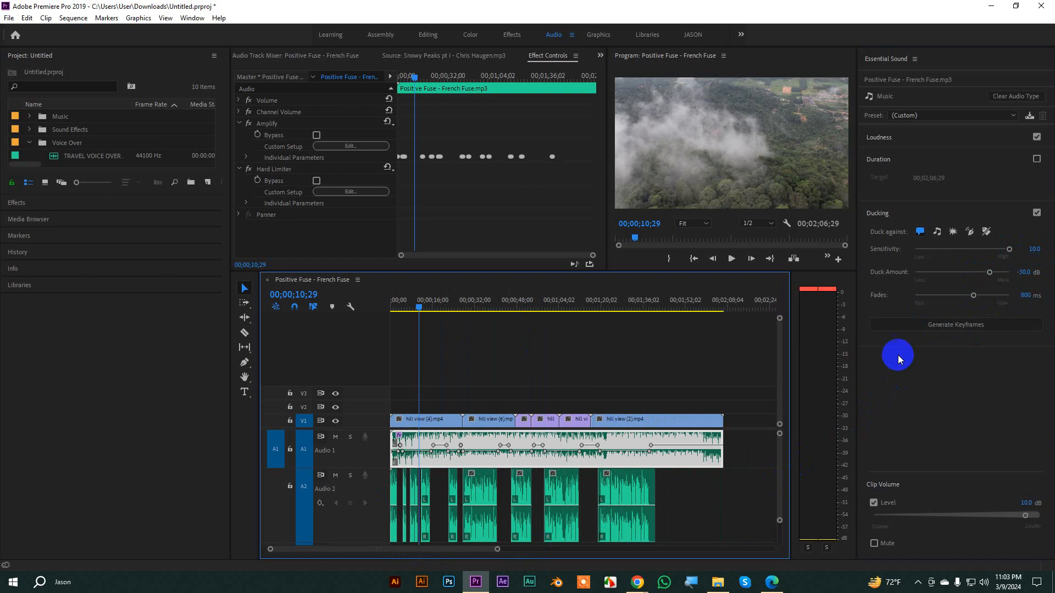
drag(494, 551, 484, 551)
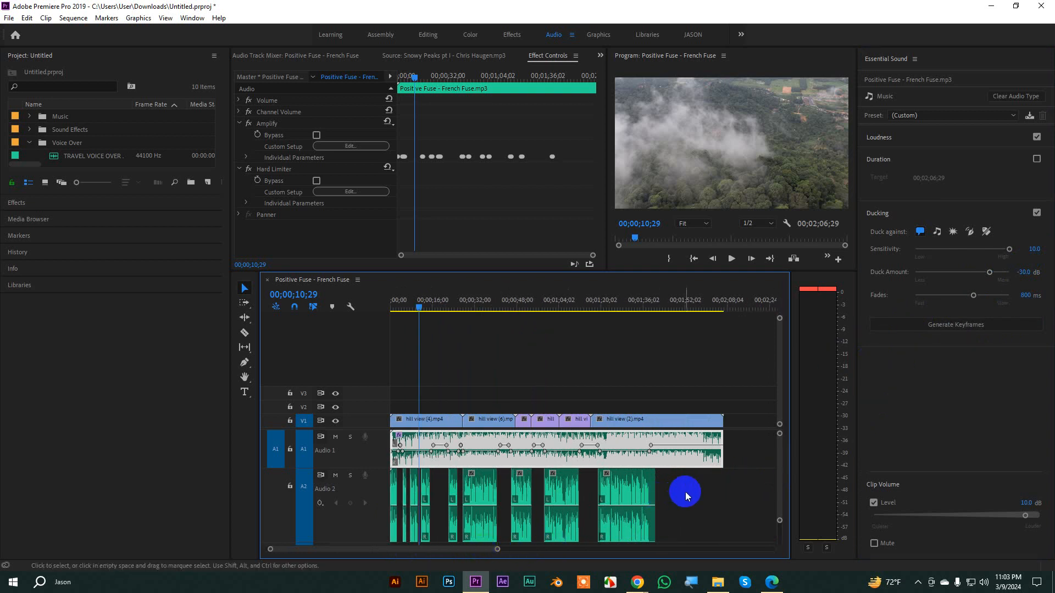
drag(686, 491, 438, 482)
click(440, 482)
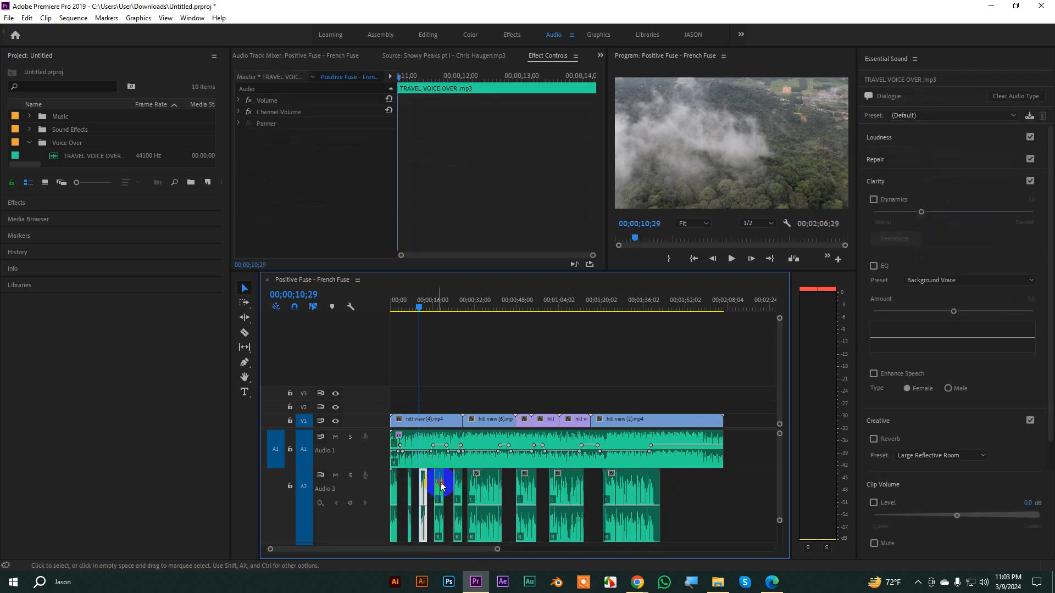
click(677, 494)
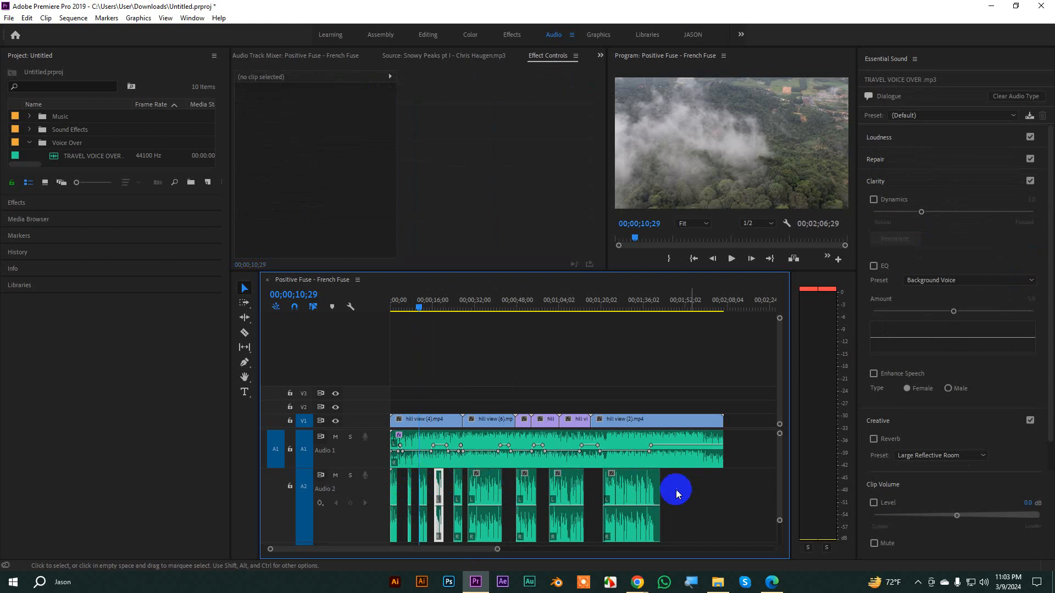
- Move the sixth voice-over clip 5 seconds later on A2, and shift the last three clips later to keep gaps between them
drag(483, 483, 491, 483)
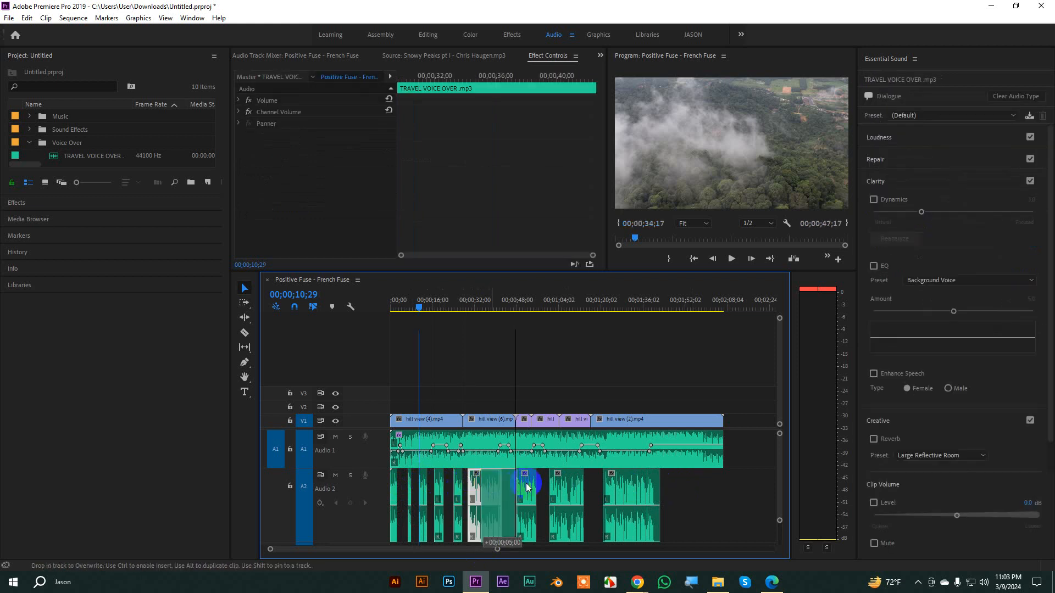
click(532, 483)
shift+click(567, 483)
shift+click(632, 485)
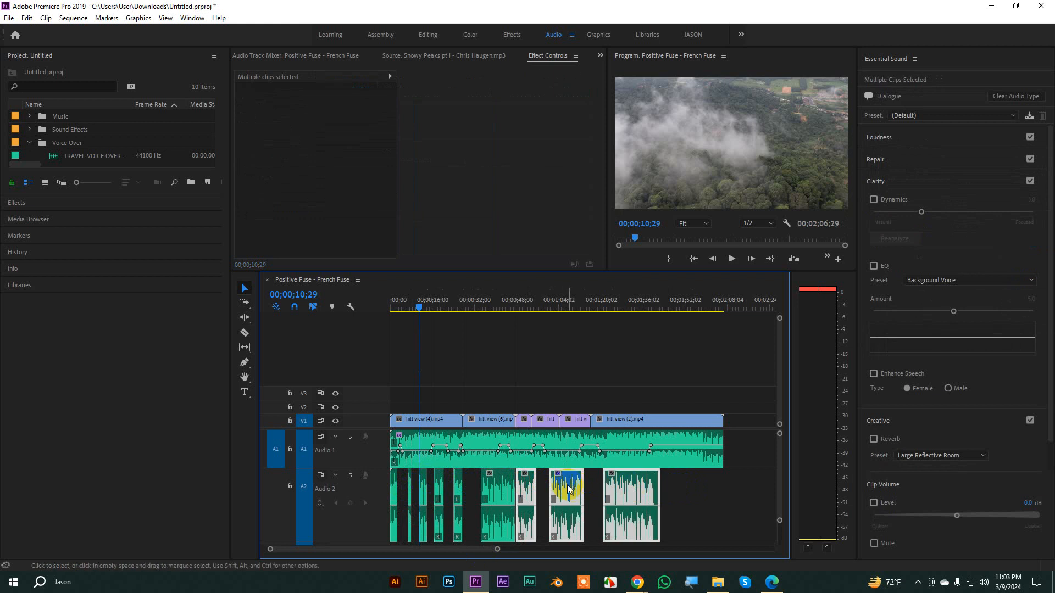
drag(567, 484, 580, 484)
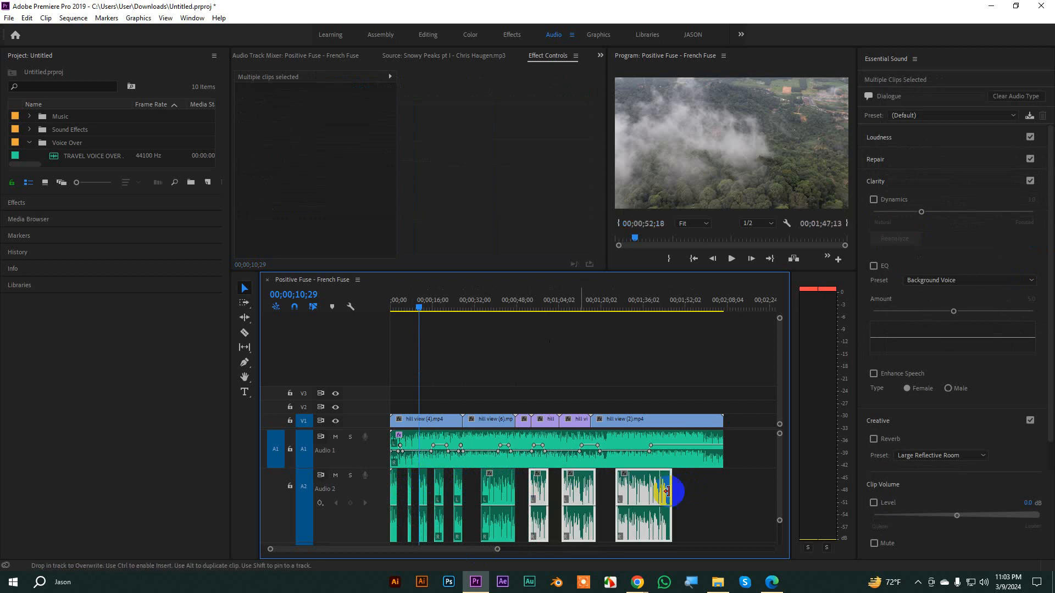
click(716, 490)
- Regenerate the ducking keyframes of the A1 music clip to match the new voice-over positions
click(685, 446)
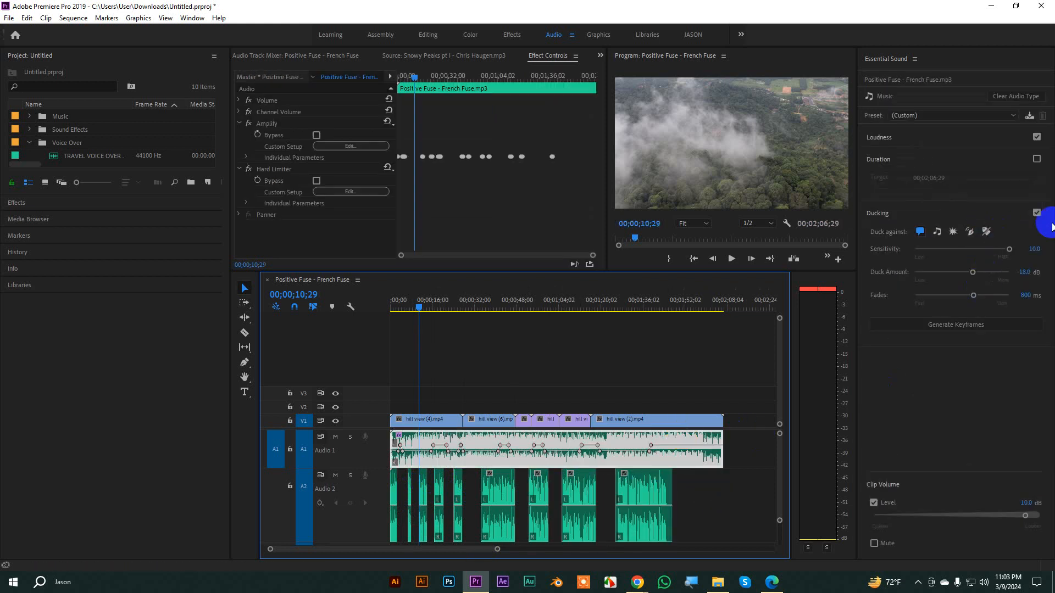
click(957, 325)
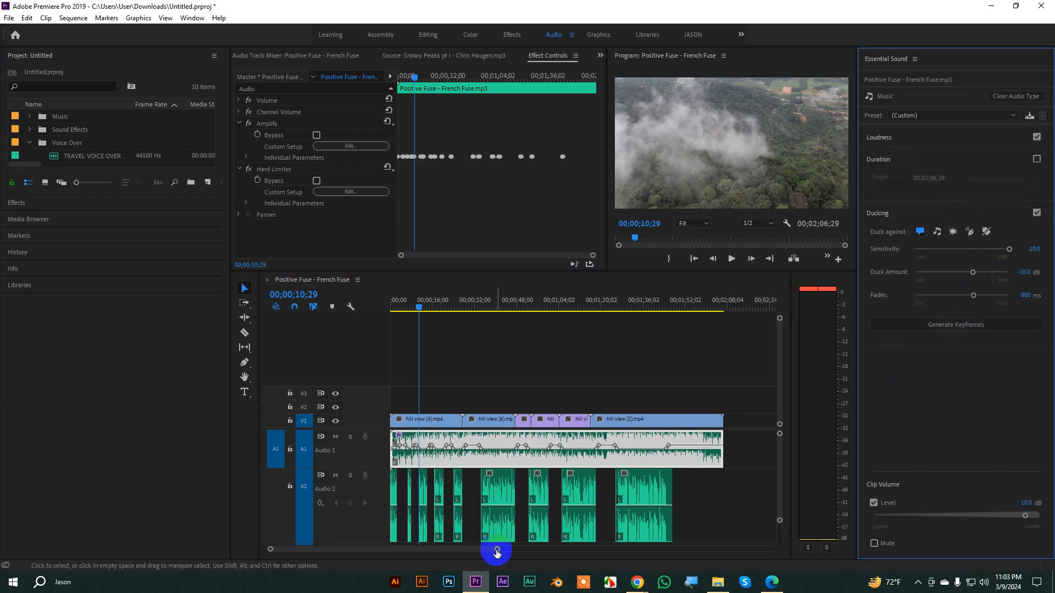
drag(497, 551, 457, 558)
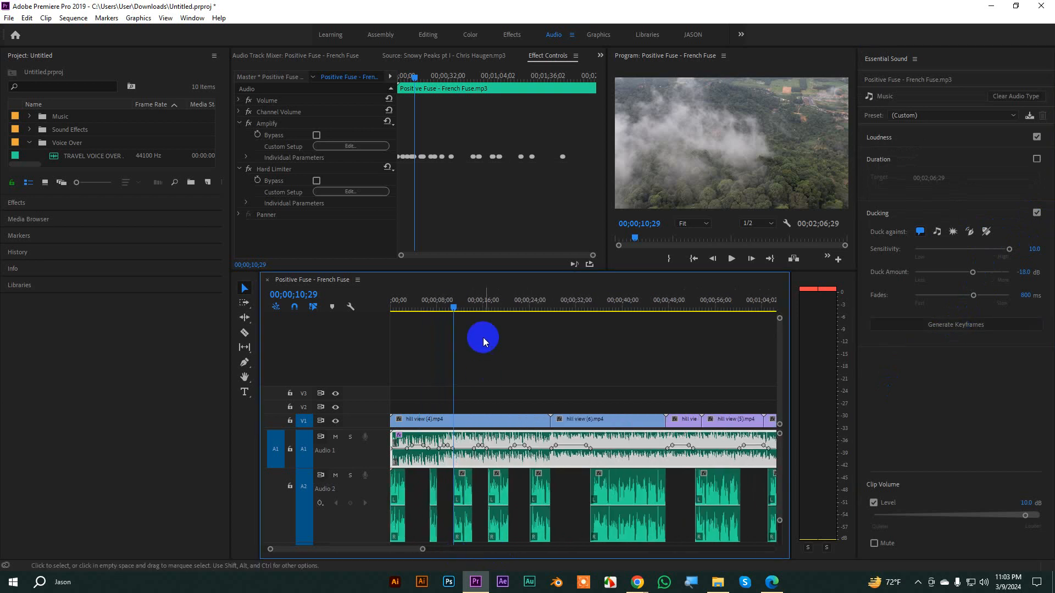
- Play the sequence from the start to check how the music ducks under the repositioned voice-over phrases
click(440, 323)
drag(454, 310, 306, 321)
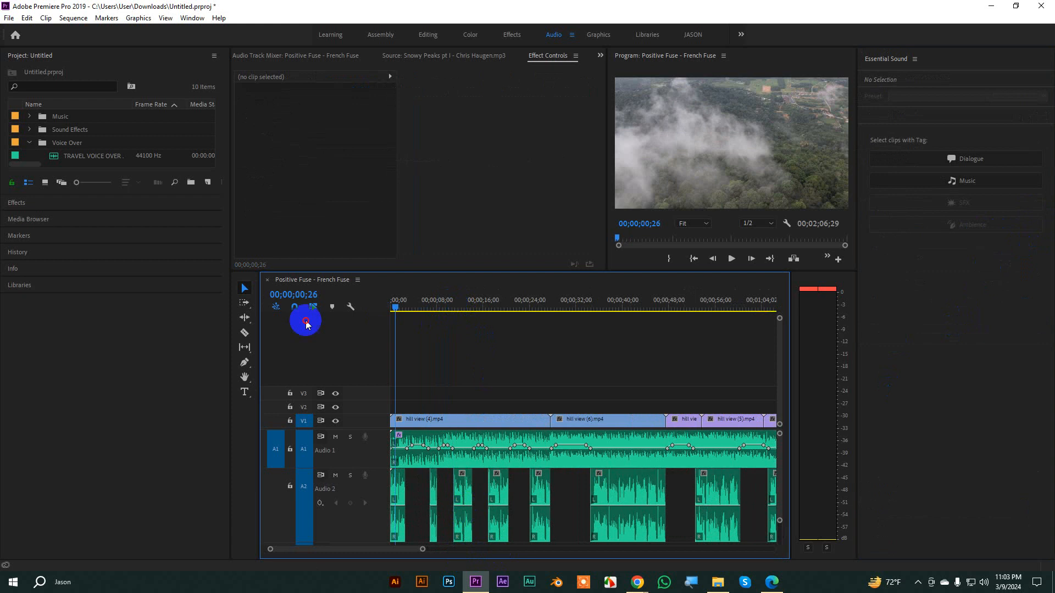
key(space)
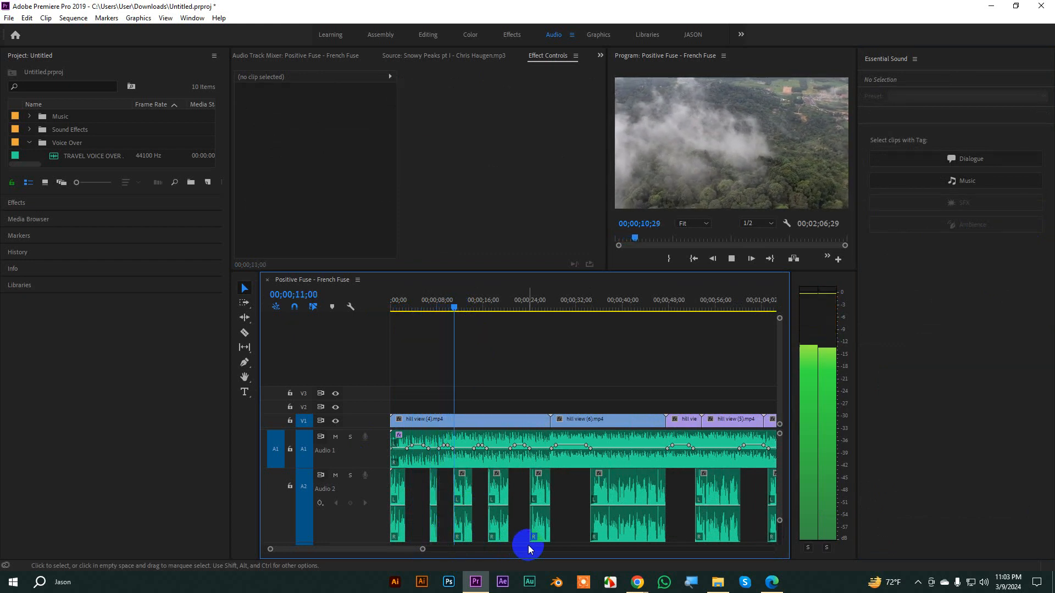
drag(418, 548, 584, 549)
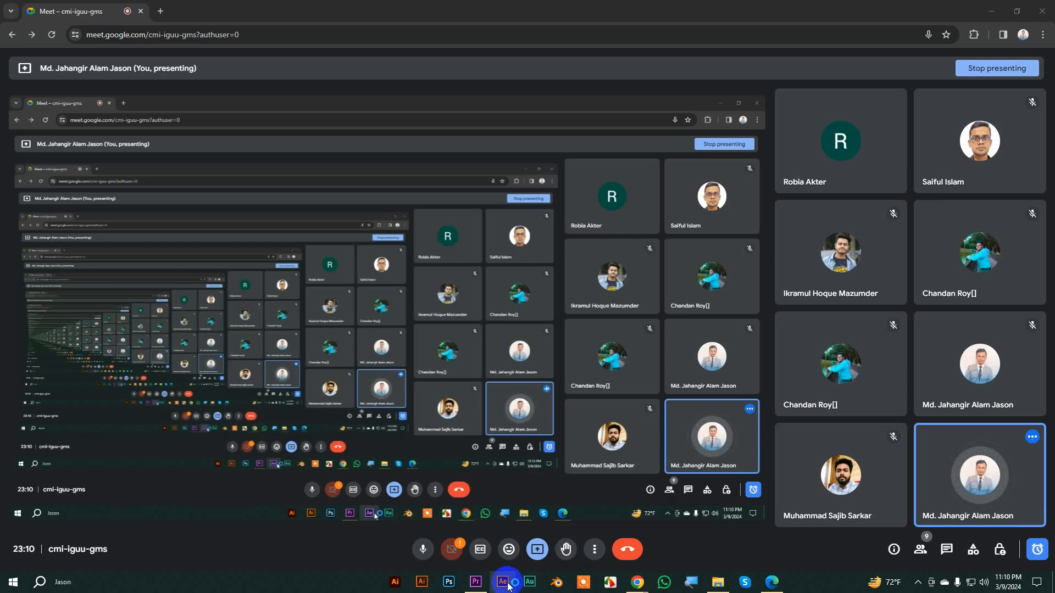
- Switch to Premiere Pro, change to the Editing workspace, collapse the Voice Over bin and bring up the Effects list
click(479, 583)
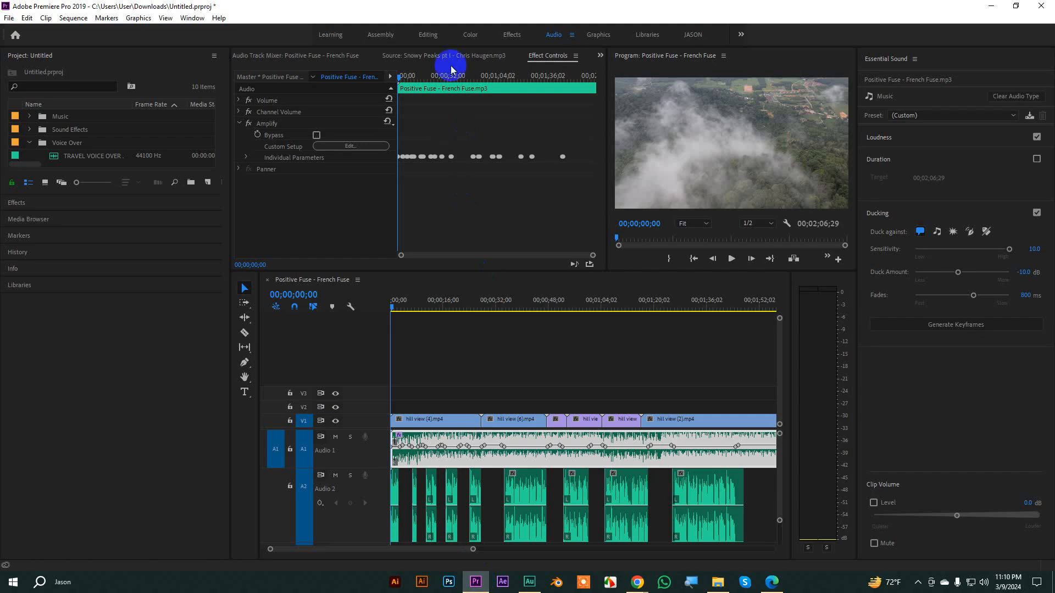
click(428, 35)
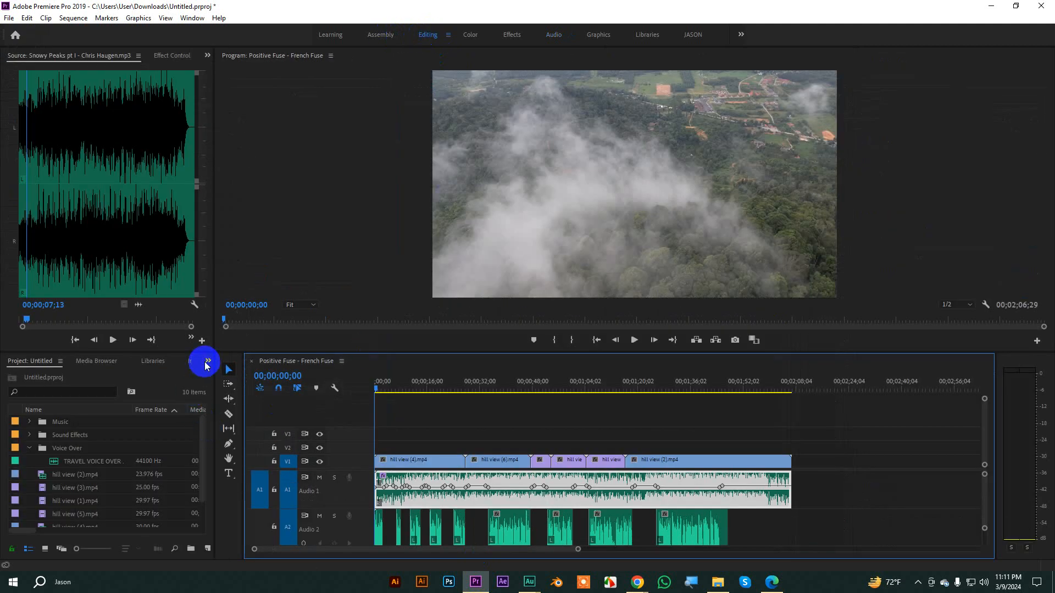
click(208, 361)
click(222, 376)
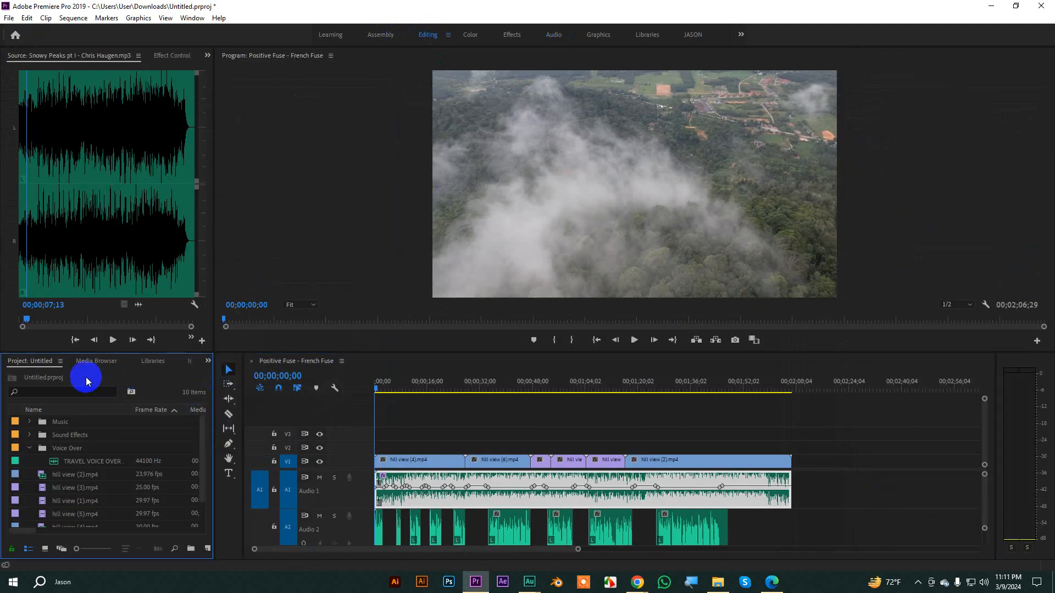
click(29, 448)
click(208, 362)
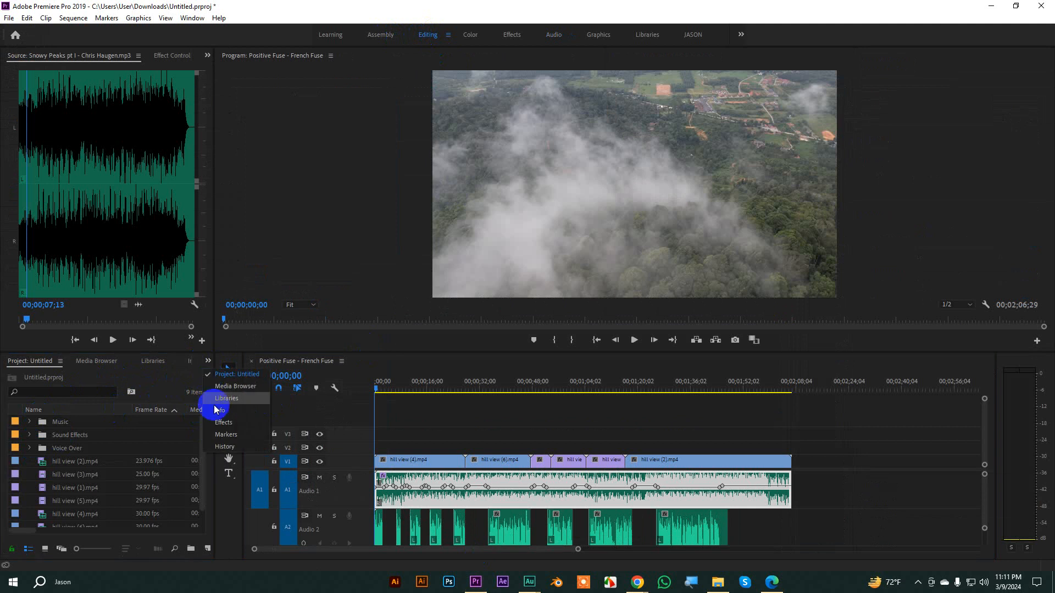
click(219, 424)
- Search the effects for "compr" and then "ampl" to locate the compressor and Amplify audio effects
drag(28, 377, 2, 380)
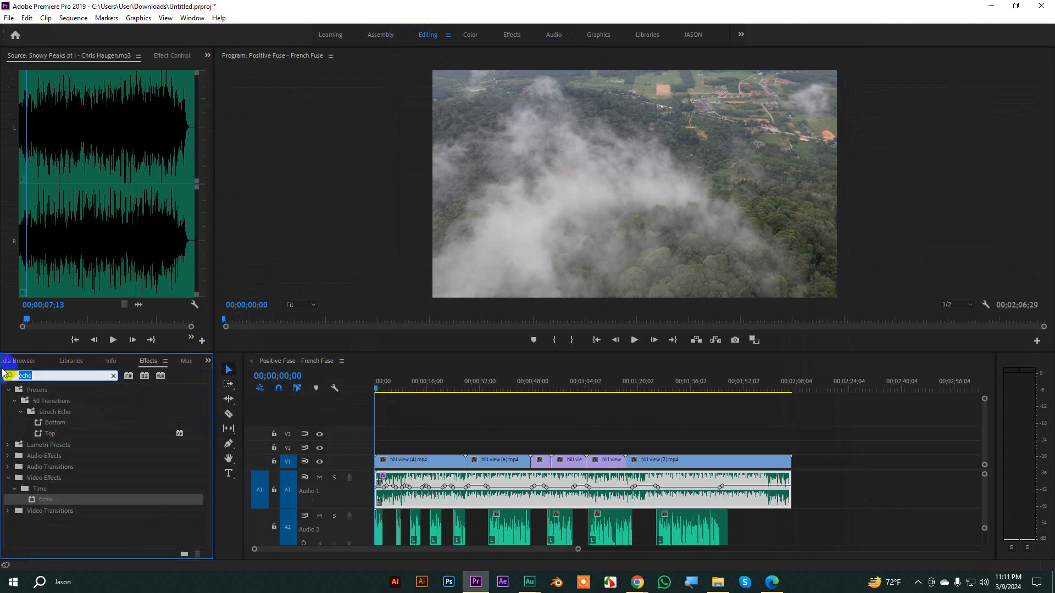
text(compr)
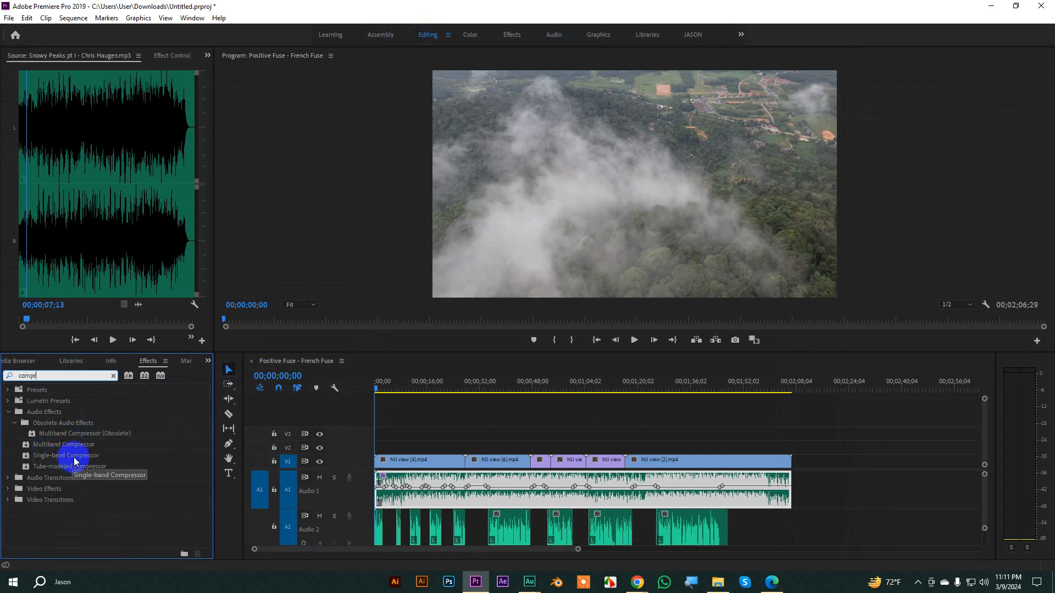
key(BackSpace)
text(apli)
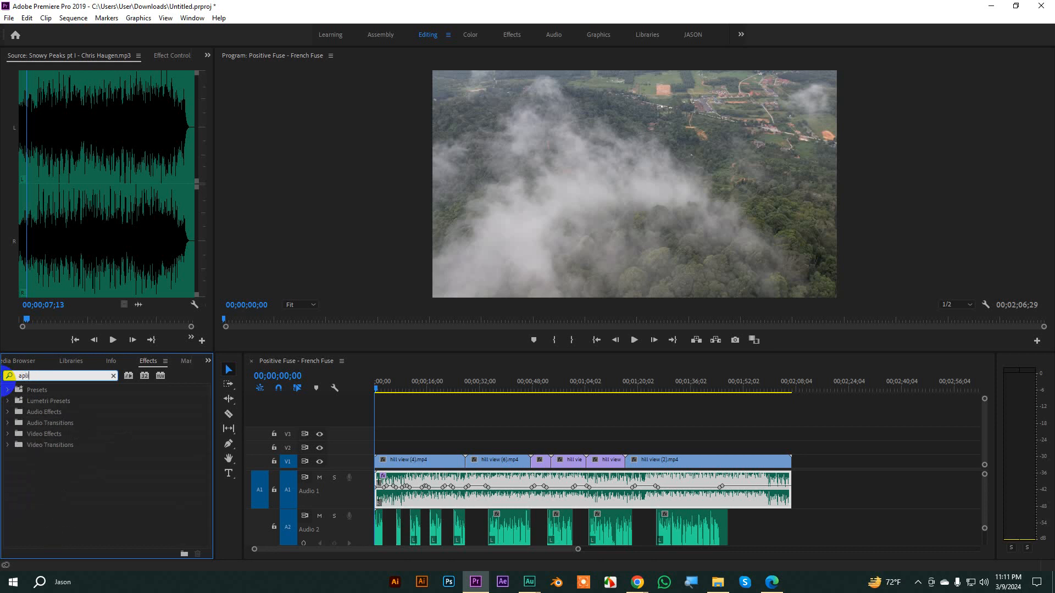
key(BackSpace)
key(BackSpace)
text(mpl)
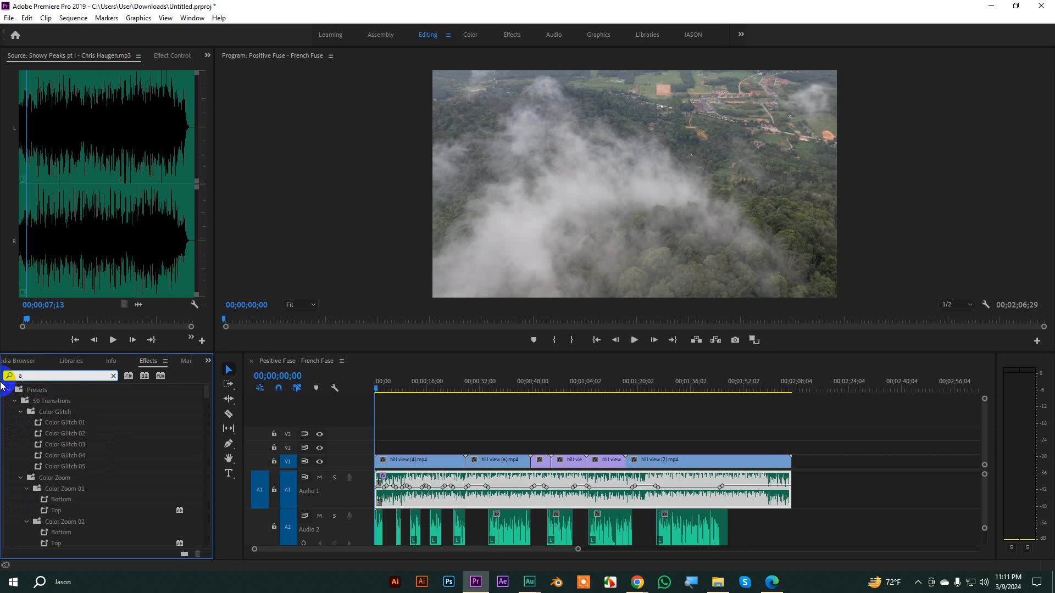
click(44, 423)
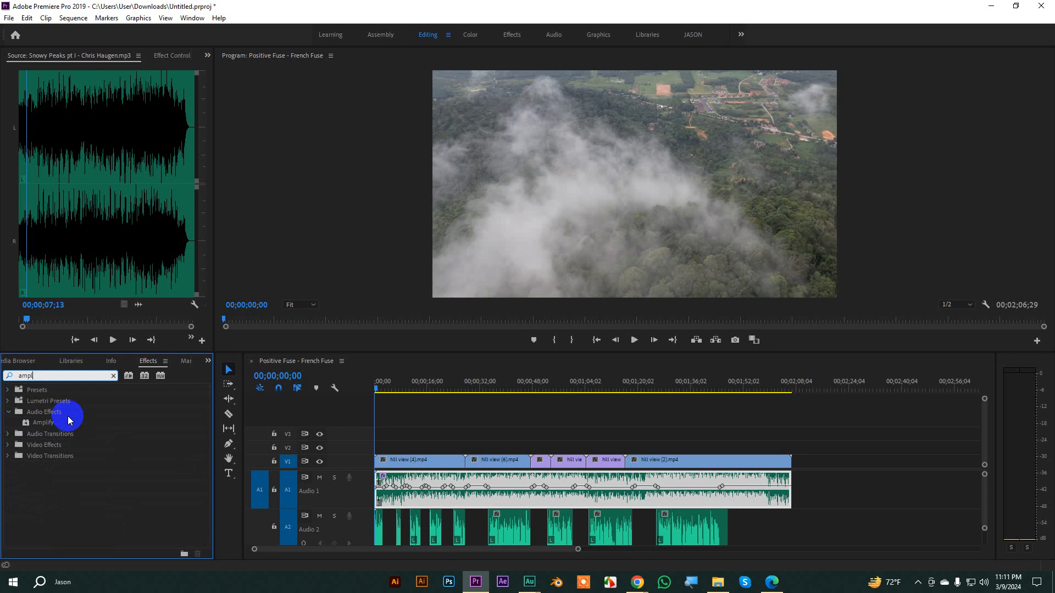
- Switch to Adobe Audition and dismiss its QuickTime support alert
click(529, 581)
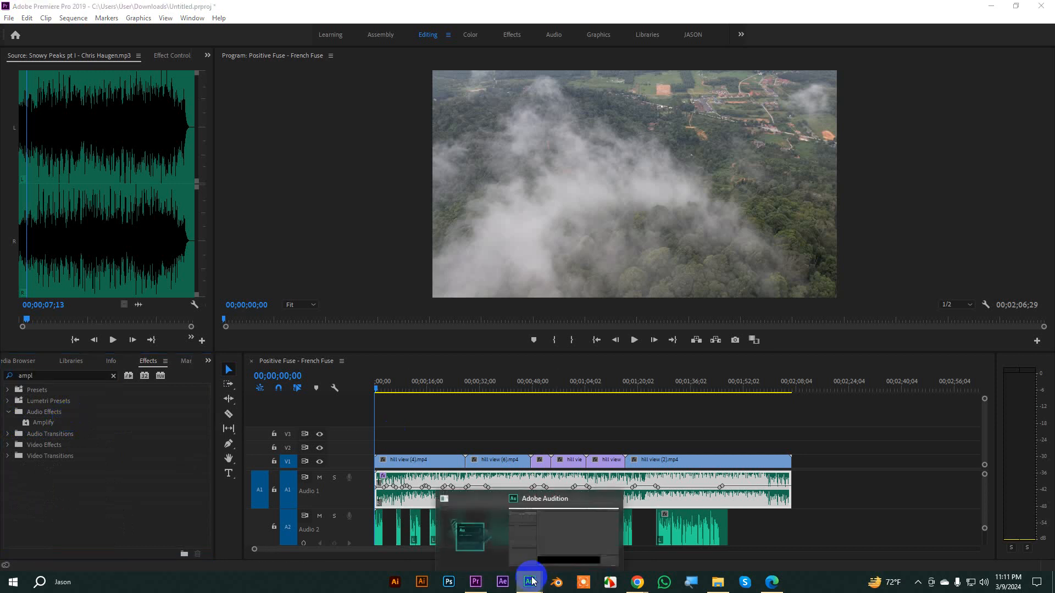
click(545, 542)
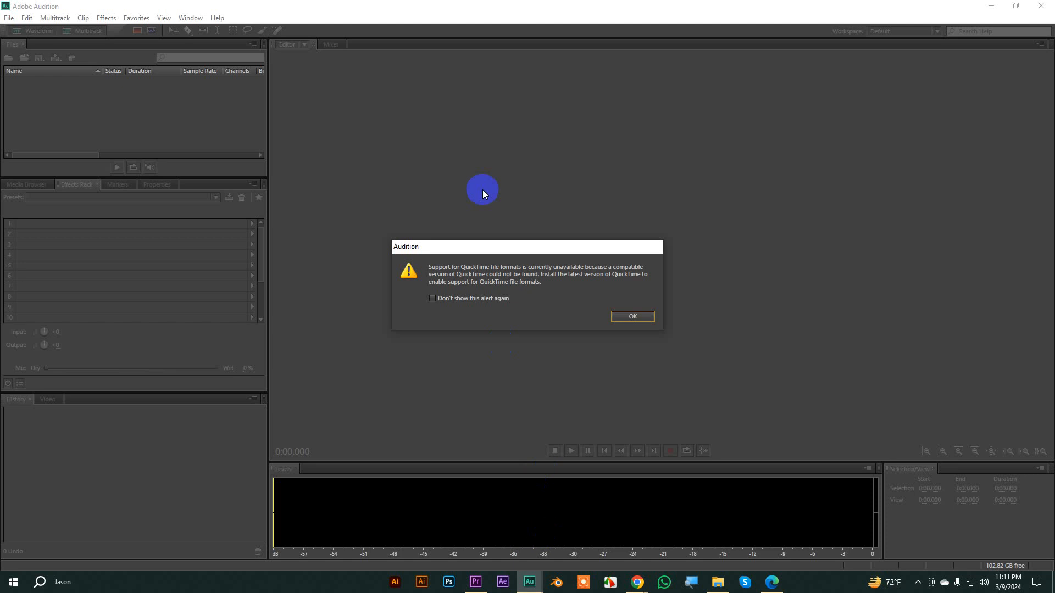
click(624, 317)
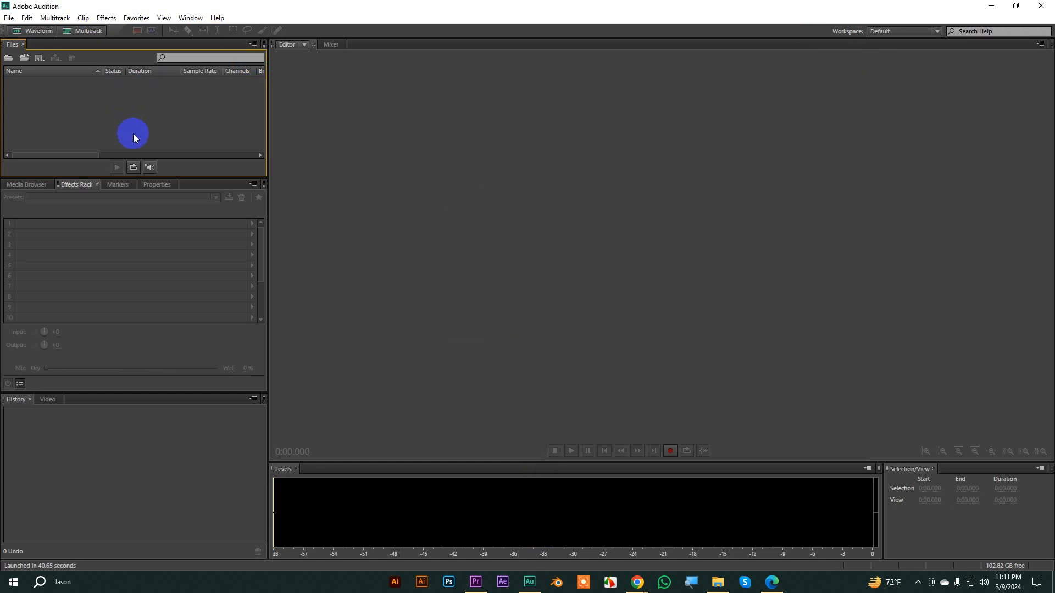
- Create a multitrack session named Untitled Session 1 with no template, 48000 Hz, 32-bit float and a stereo master
click(10, 17)
mouse_move(22, 32)
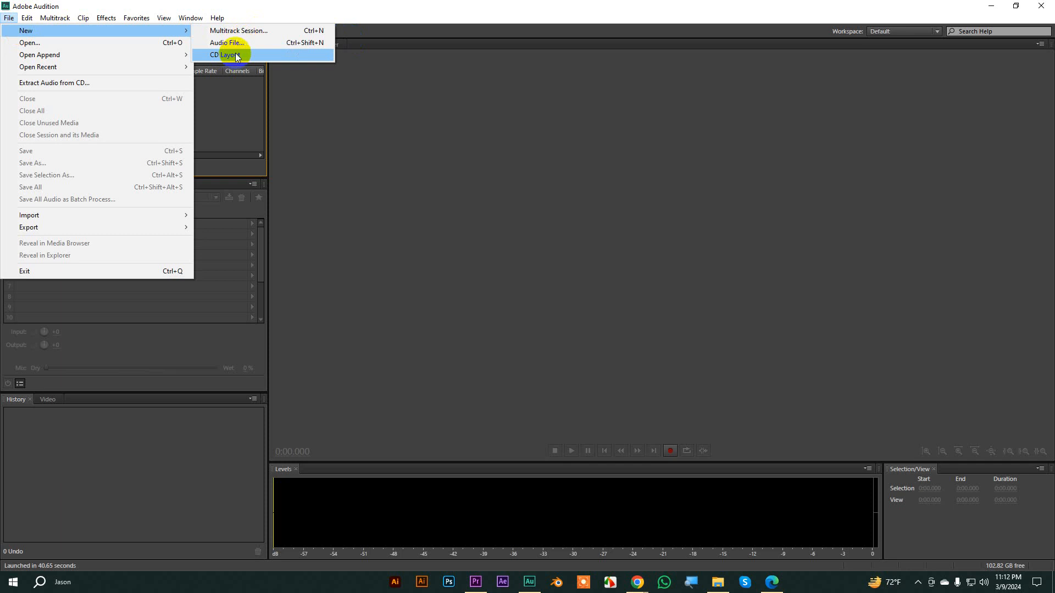
click(259, 31)
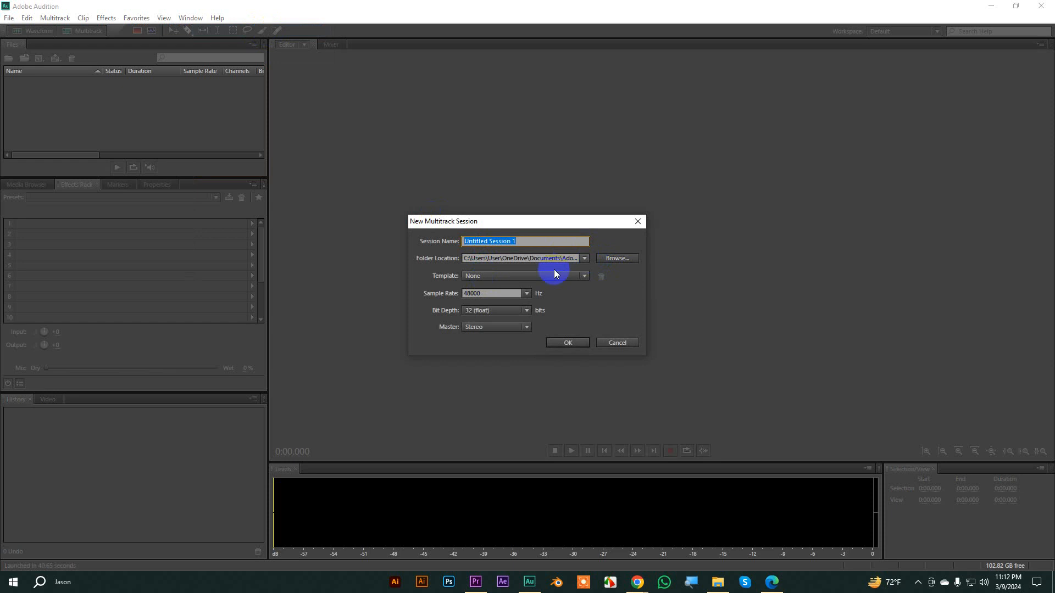
click(499, 276)
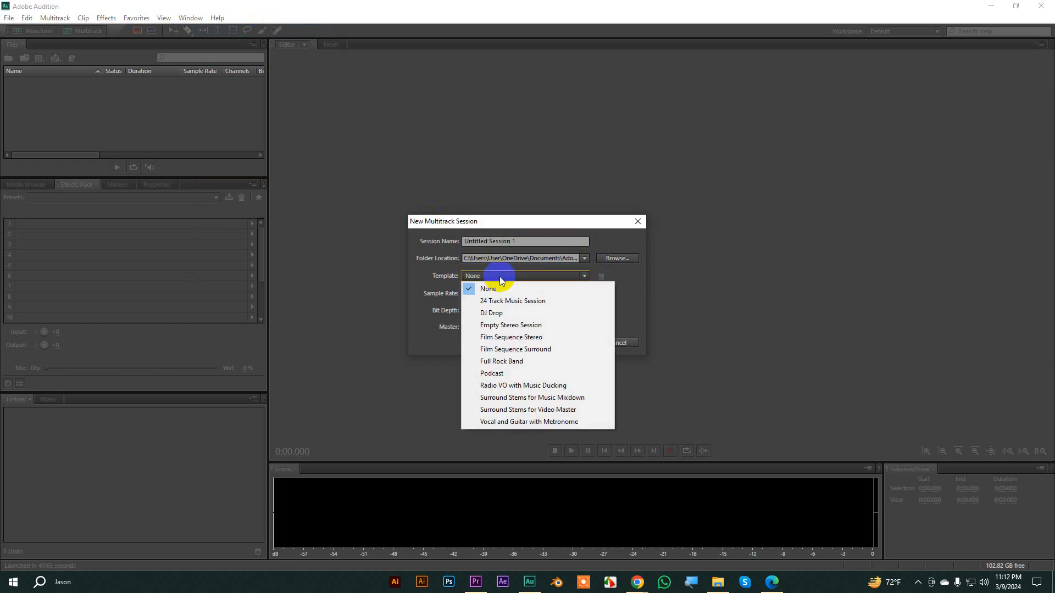
click(631, 280)
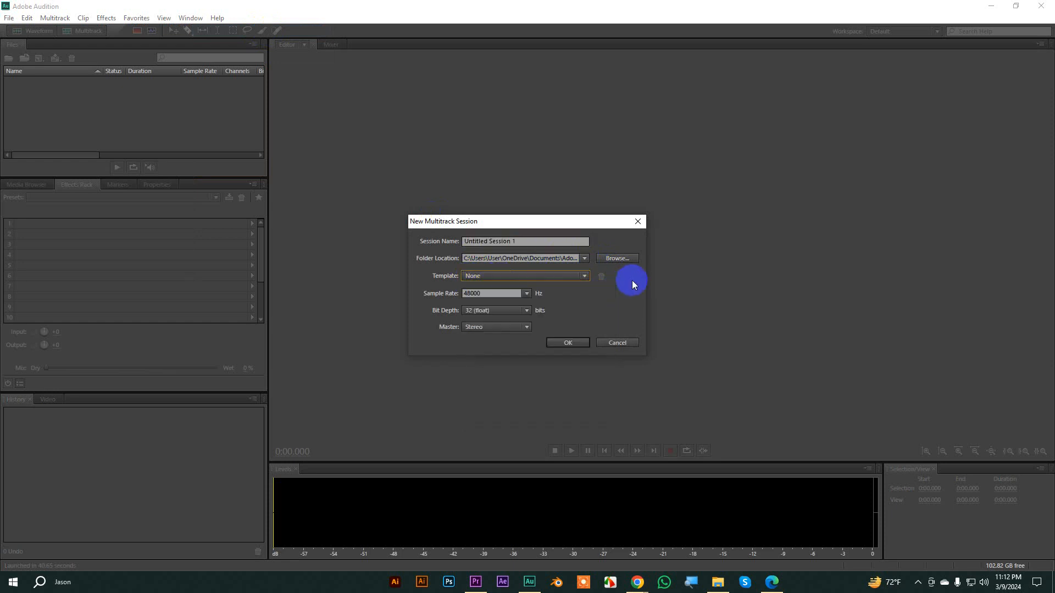
click(561, 343)
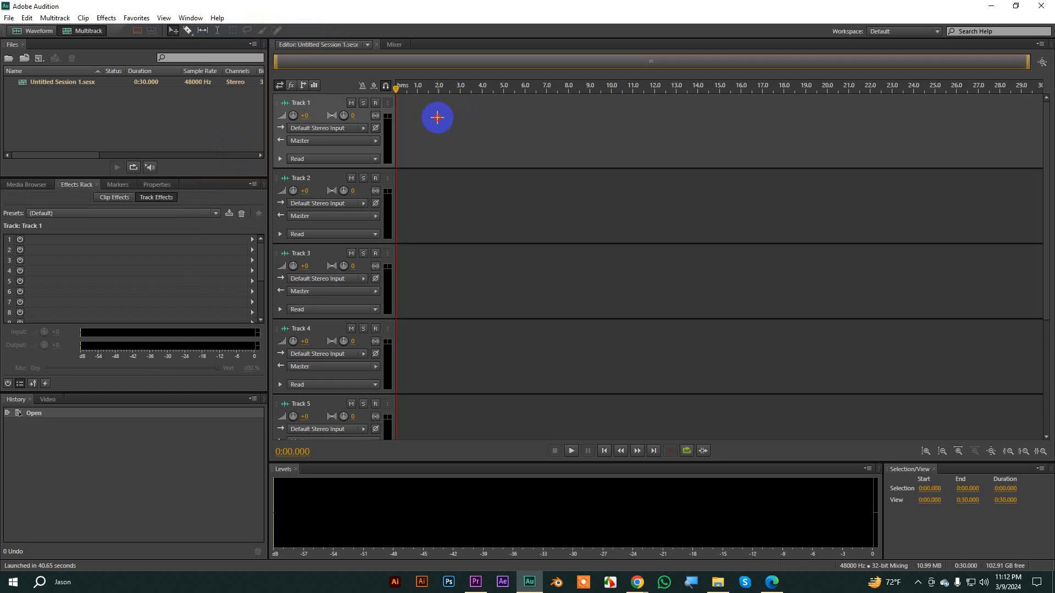
- Look over the first four tracks of the multitrack session and close the session
click(450, 189)
click(459, 271)
click(468, 376)
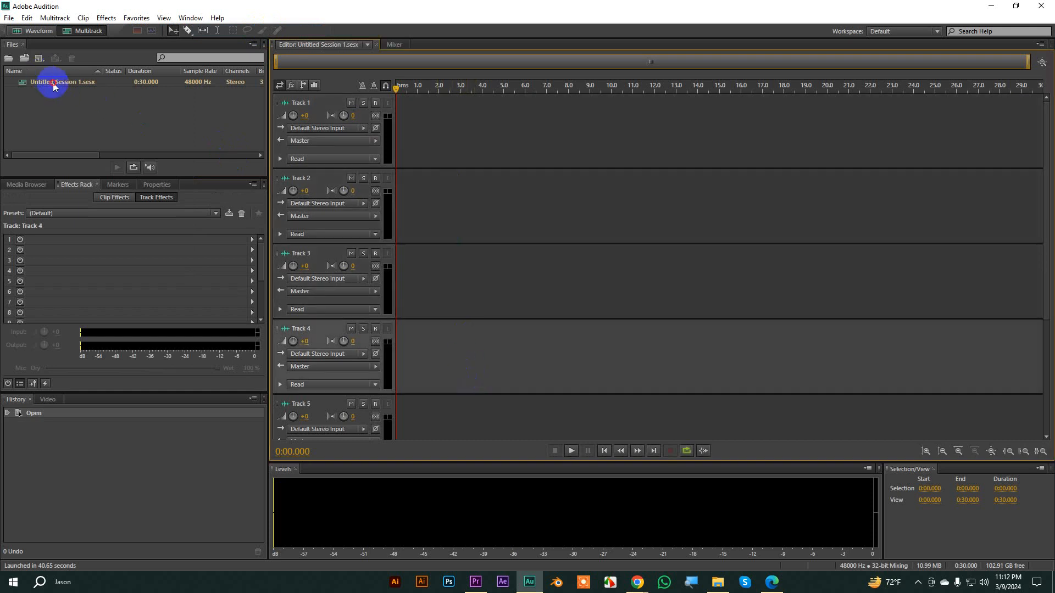
click(71, 57)
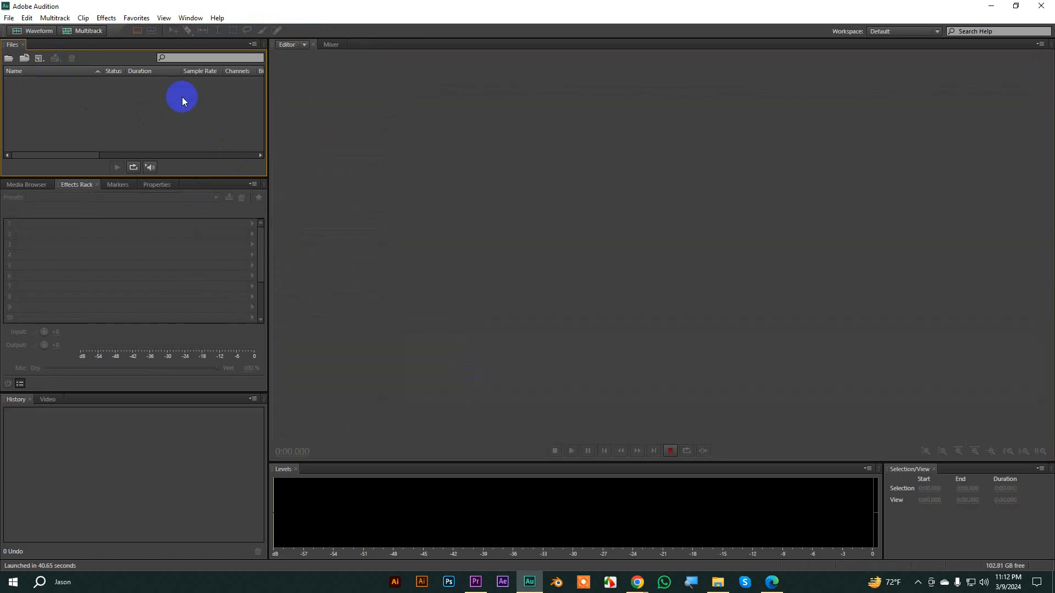
- Create a new audio file named Untitled 1 at 48000 Hz, stereo, 24-bit
click(9, 18)
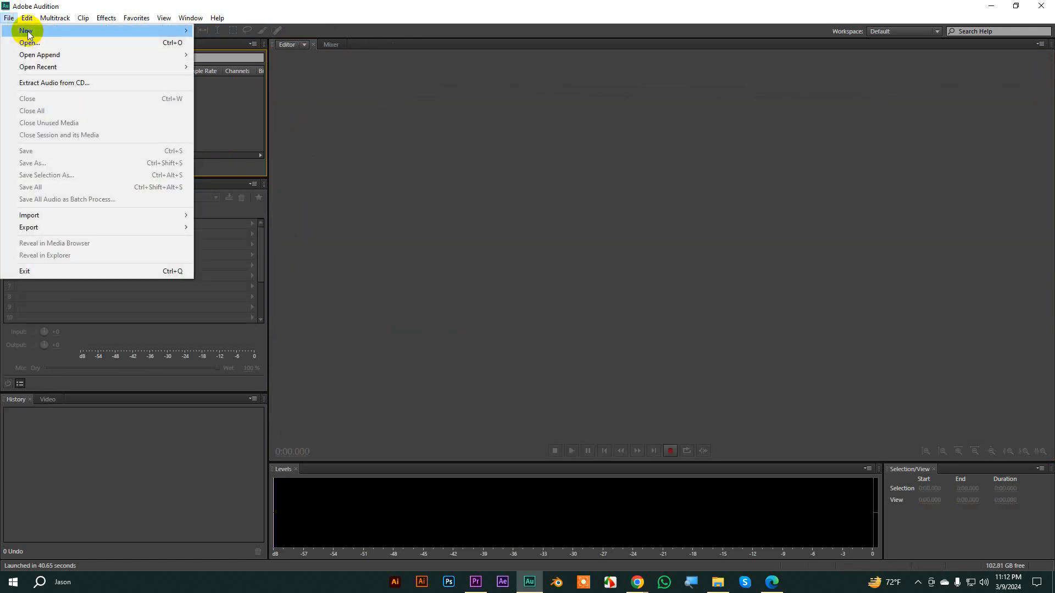
mouse_move(187, 29)
click(219, 41)
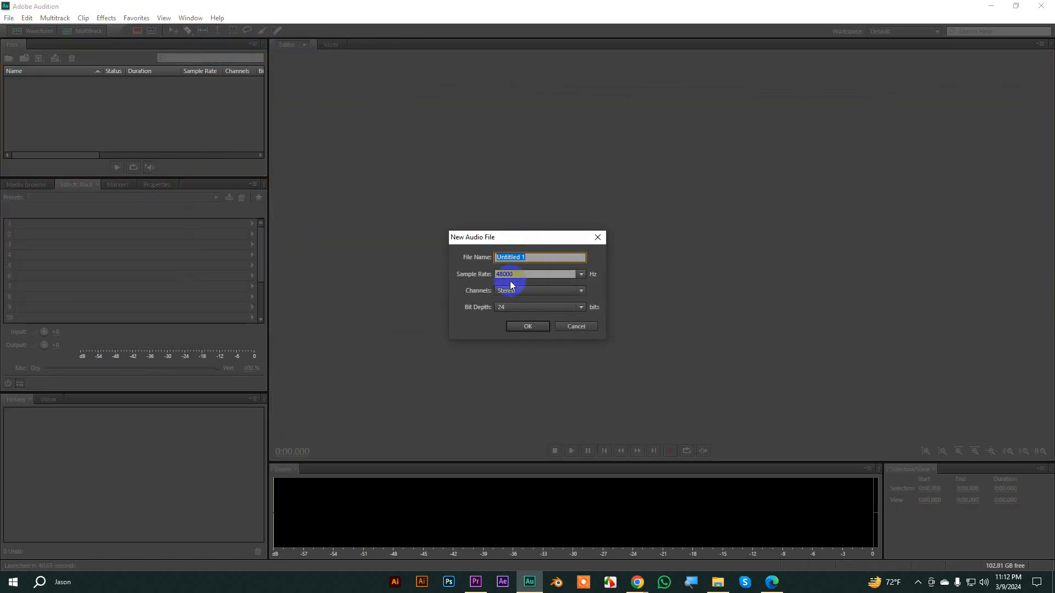
click(517, 325)
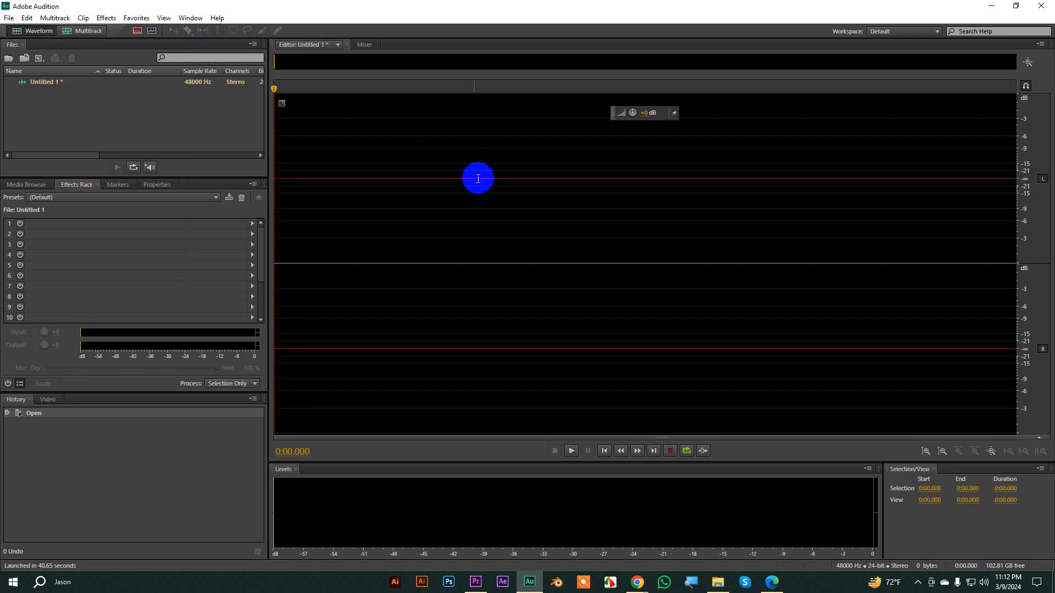
- Import TRAVEL VOICE OVER .mp3 from Course Material's Audio > Voice Over folder and load it in the waveform editor
double_click(104, 104)
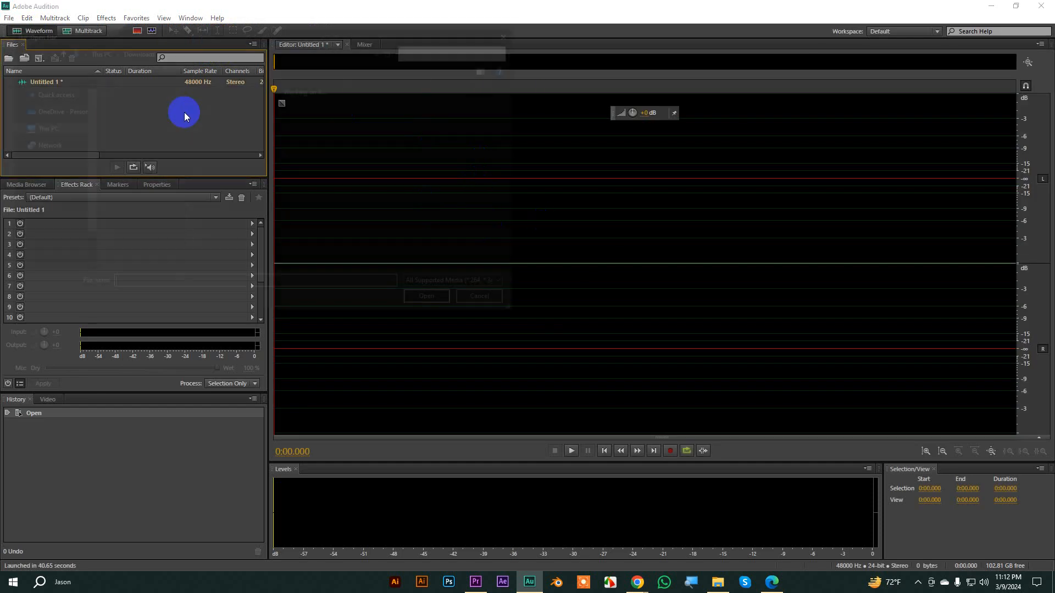
click(495, 310)
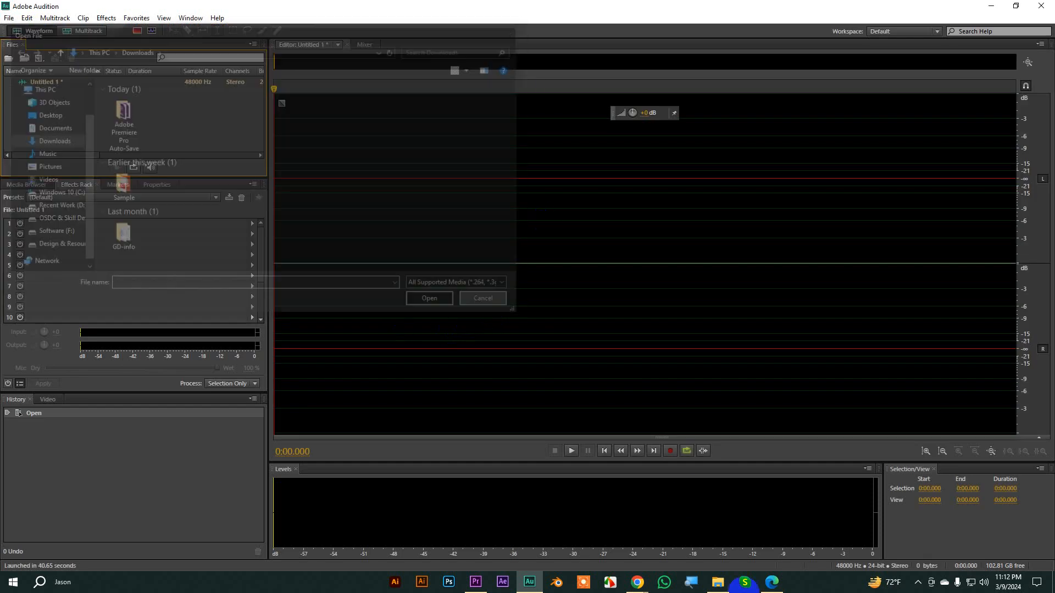
click(716, 581)
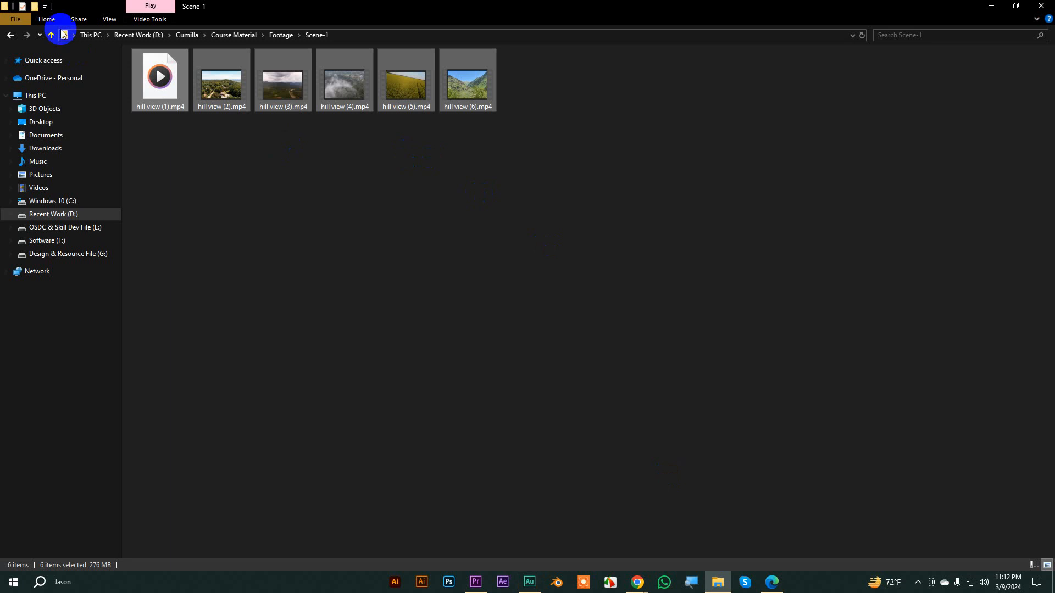
click(10, 36)
click(10, 35)
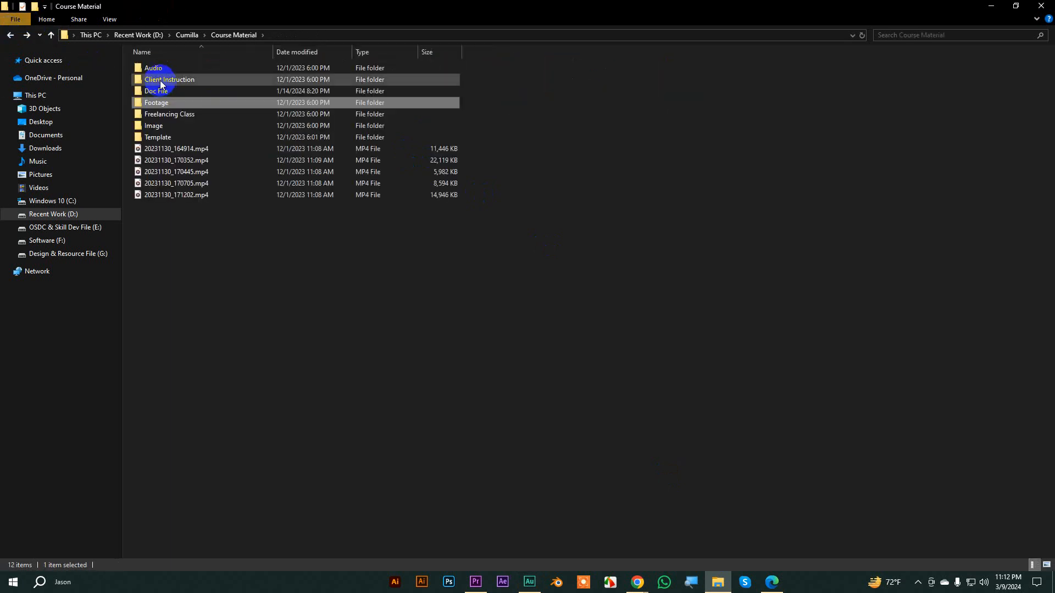
double_click(152, 68)
double_click(159, 91)
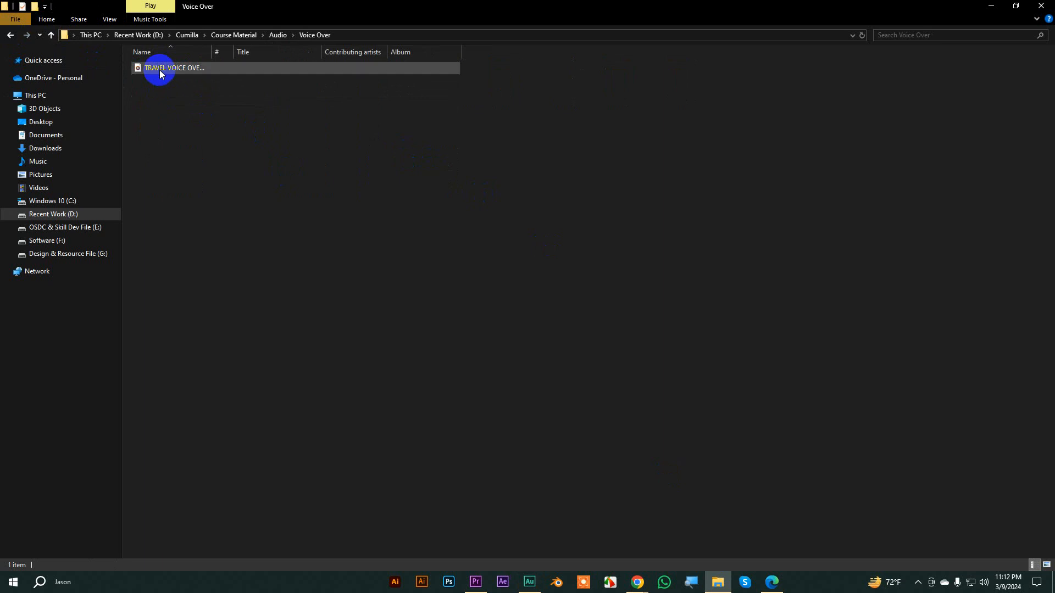
drag(160, 70, 47, 120)
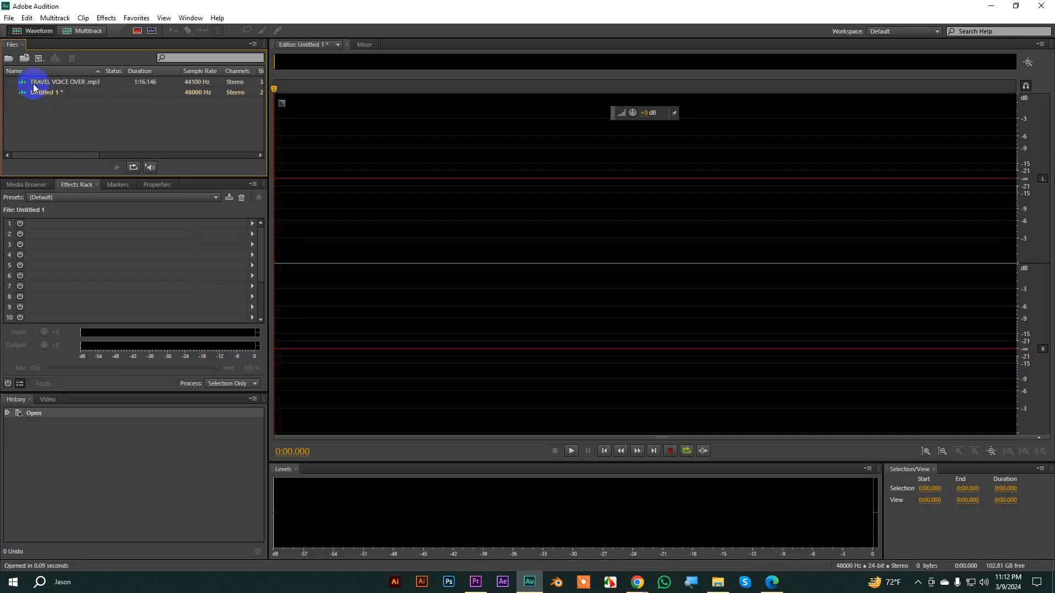
drag(33, 82, 421, 182)
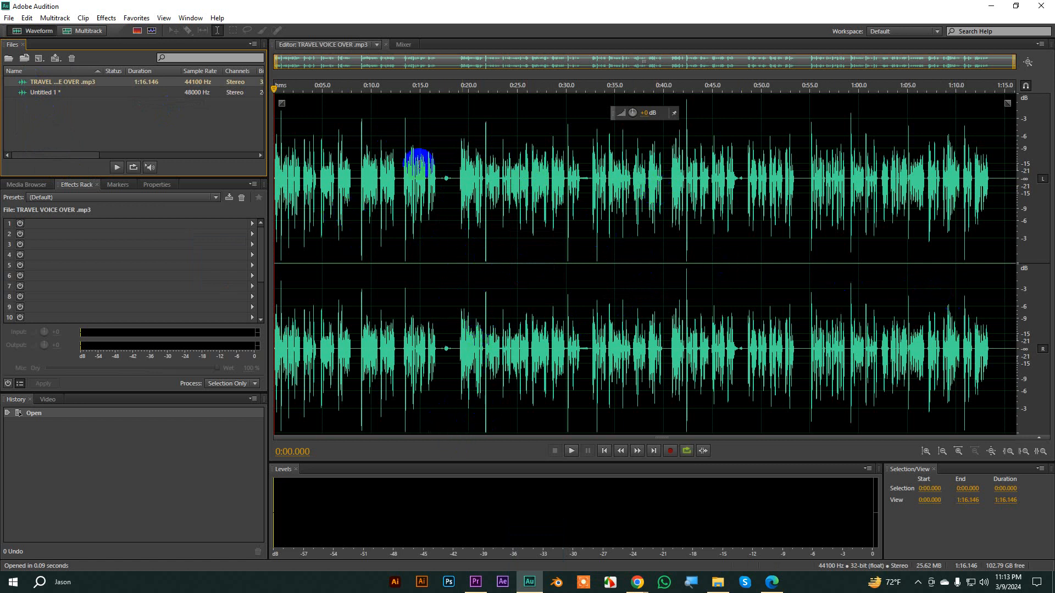
- Highlight the pauses between voice-over phrases one by one, including those near 0:17, 0:40 and 0:48
drag(437, 172, 461, 175)
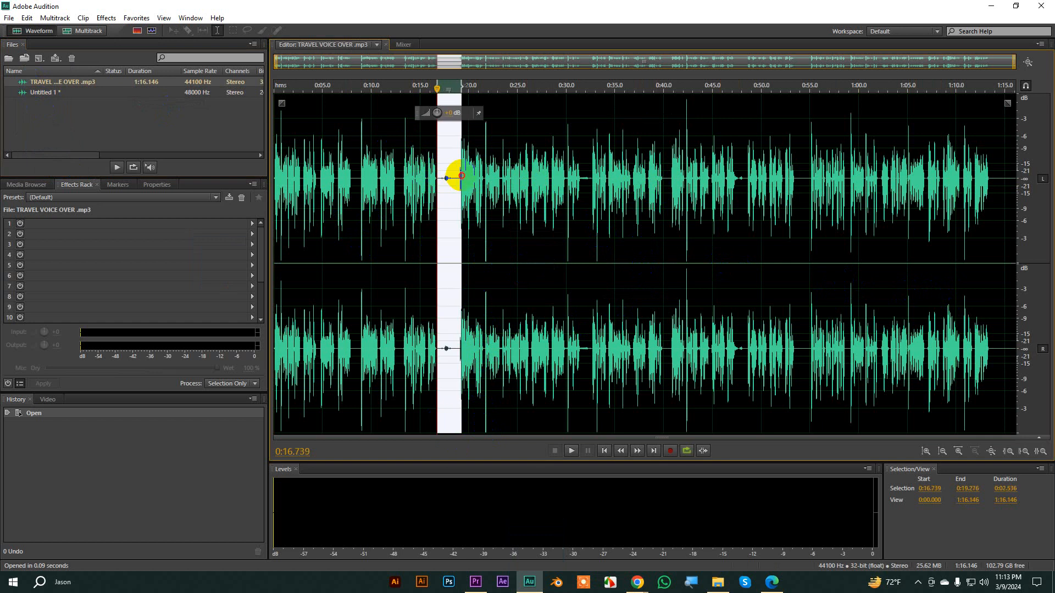
drag(580, 175, 594, 178)
drag(663, 175, 674, 177)
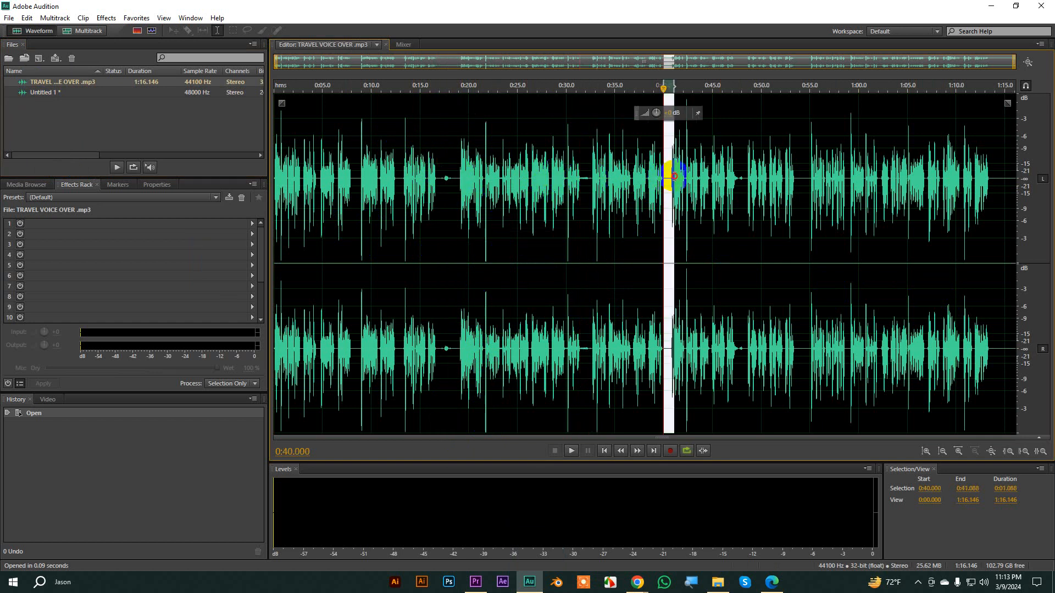
drag(739, 179, 745, 179)
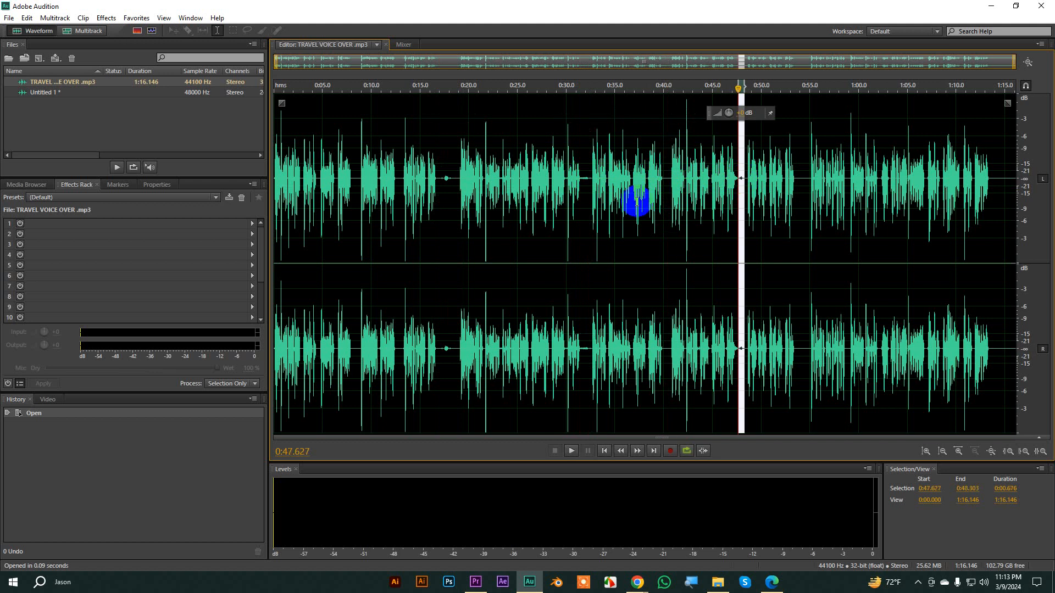
- Play the voice-over from about 0:14.3 to listen to the faint sound in the pause after 0:17
click(438, 178)
scroll(500, 190, up, 3)
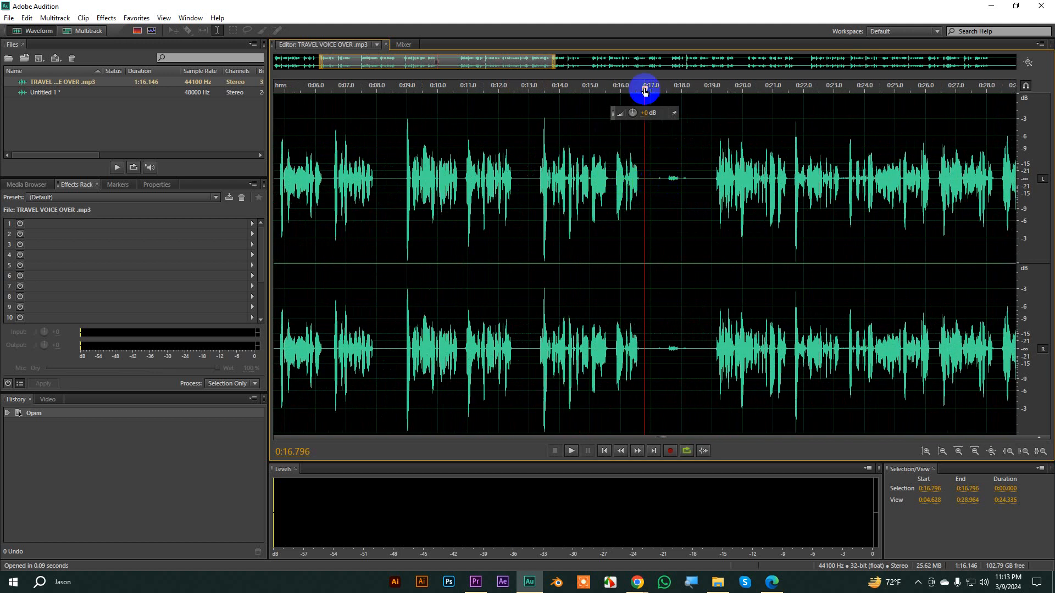
click(570, 88)
key(space)
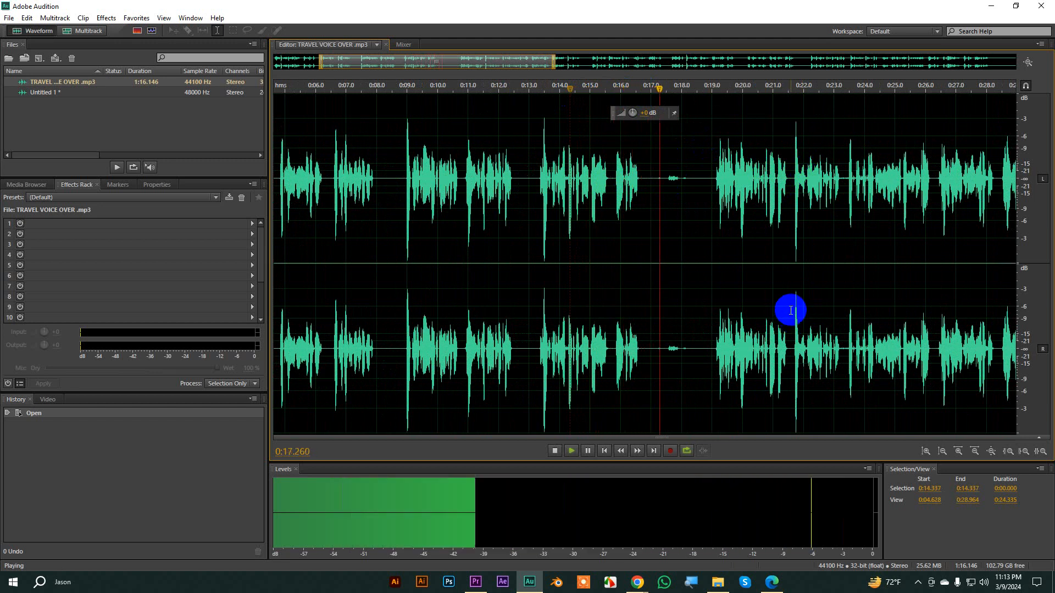
key(space)
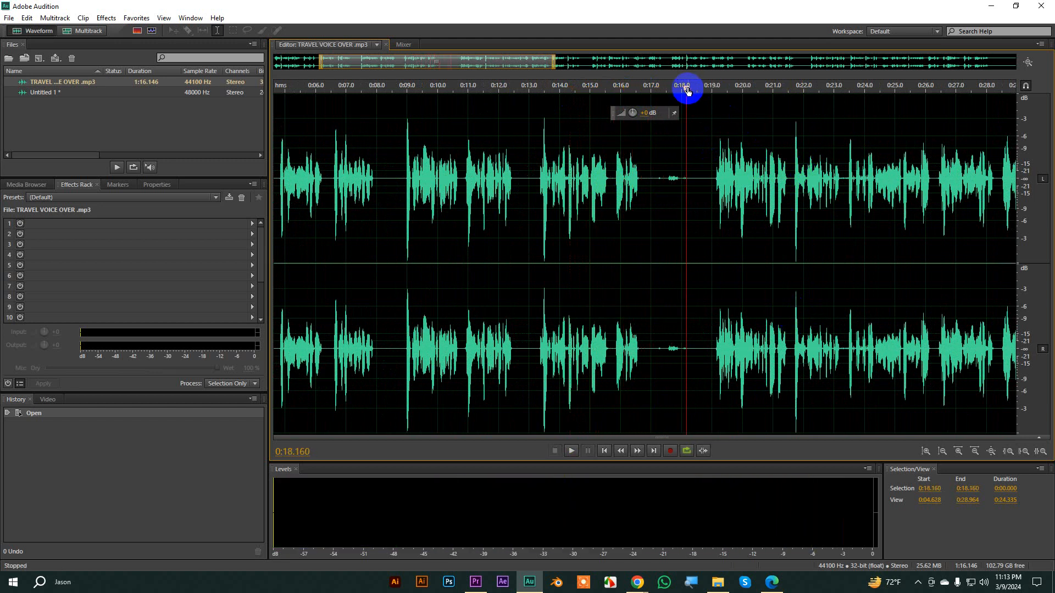
- Play the voice-over from about 0:16.35 to listen to the pause between 0:17 and 0:19
key(space)
click(631, 89)
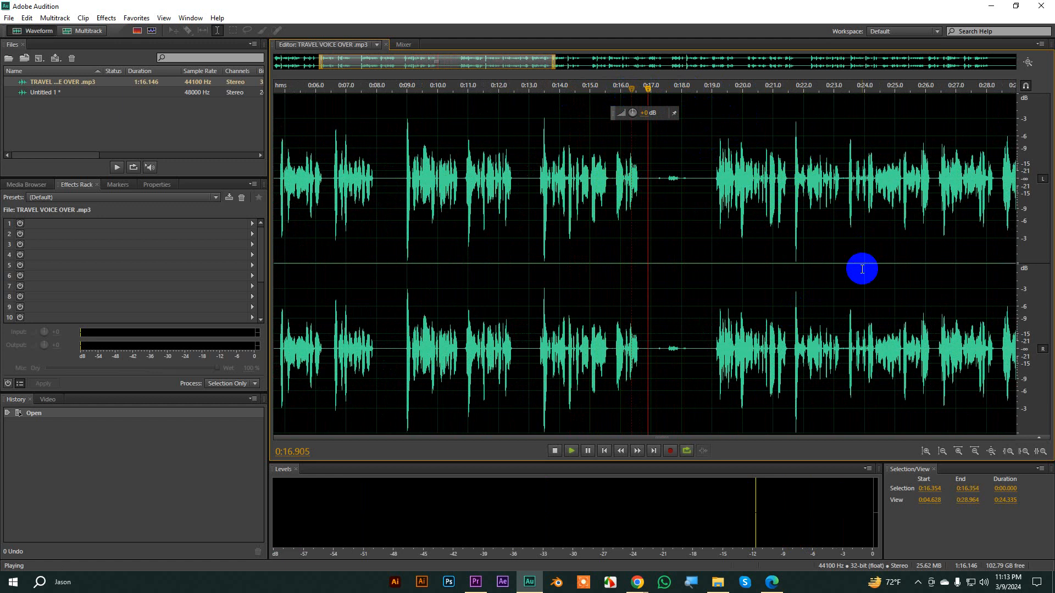
key(space)
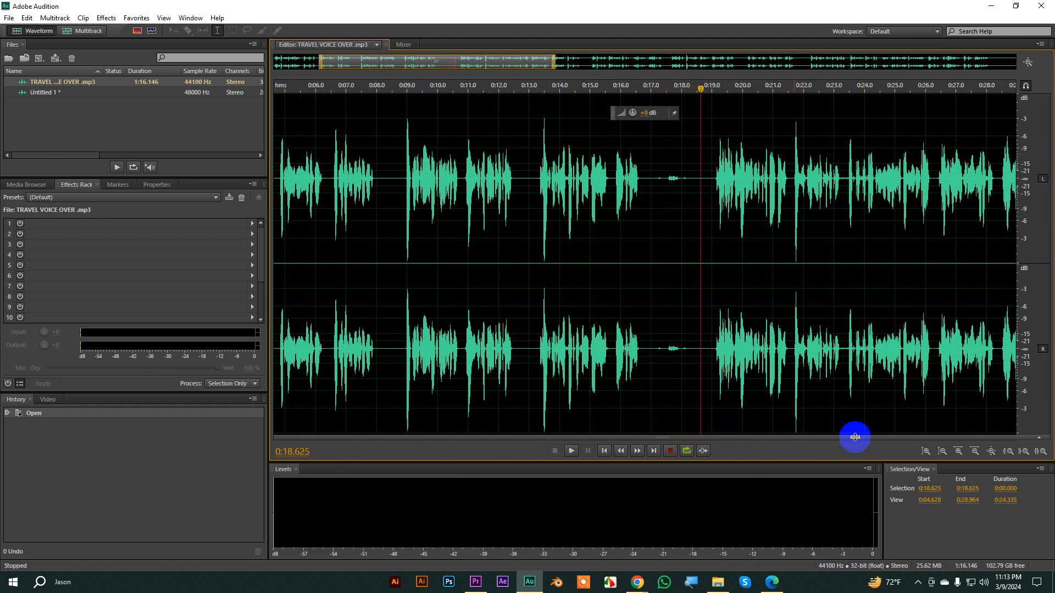
- Play the voice-over from about 0:30.9 to listen to the faint noise in the pause after 0:31
scroll(719, 226, down, 4)
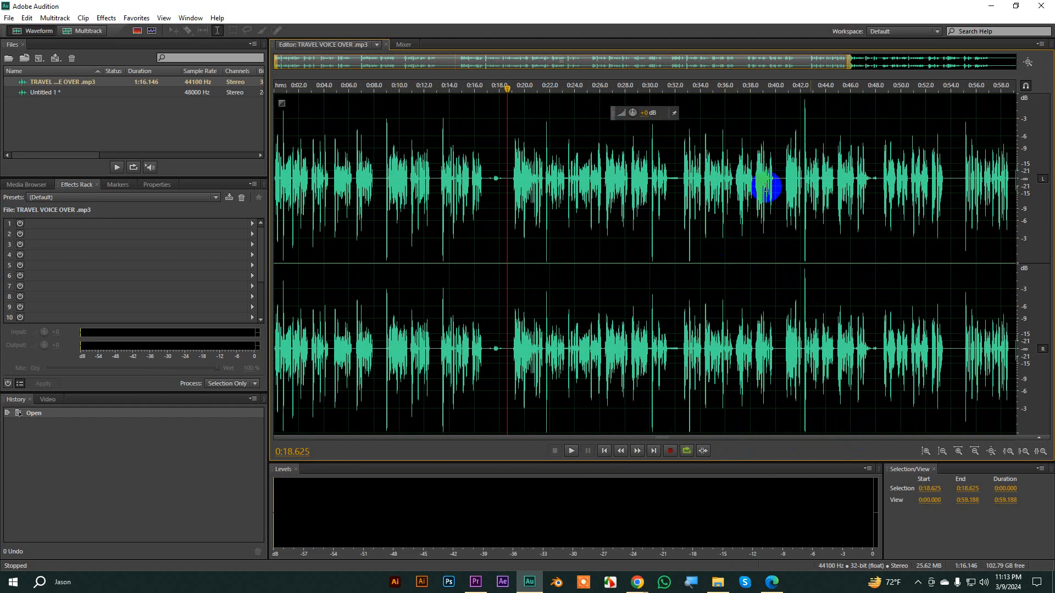
click(667, 180)
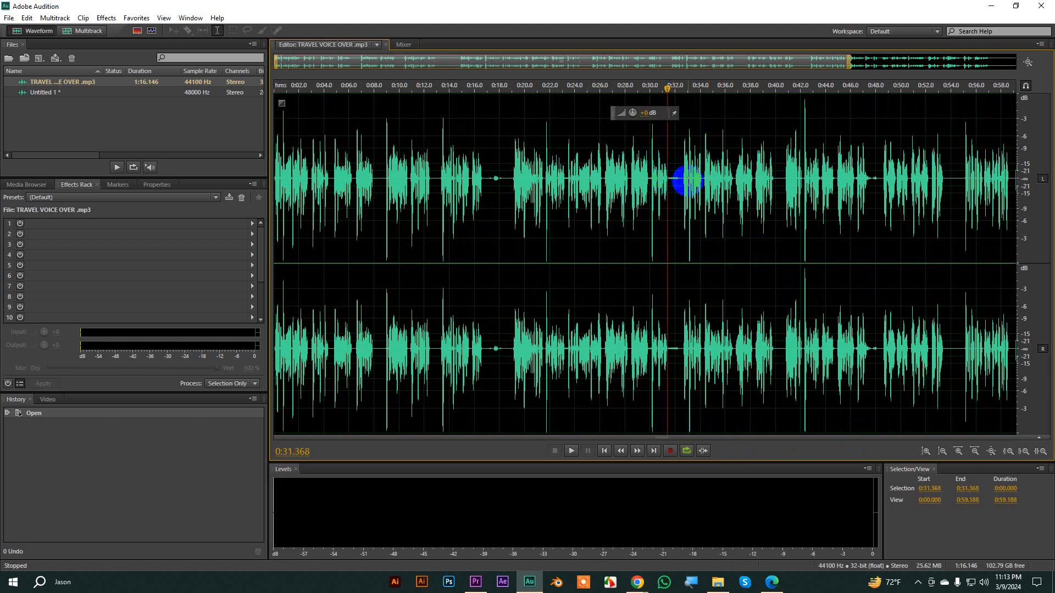
scroll(685, 180, up, 7)
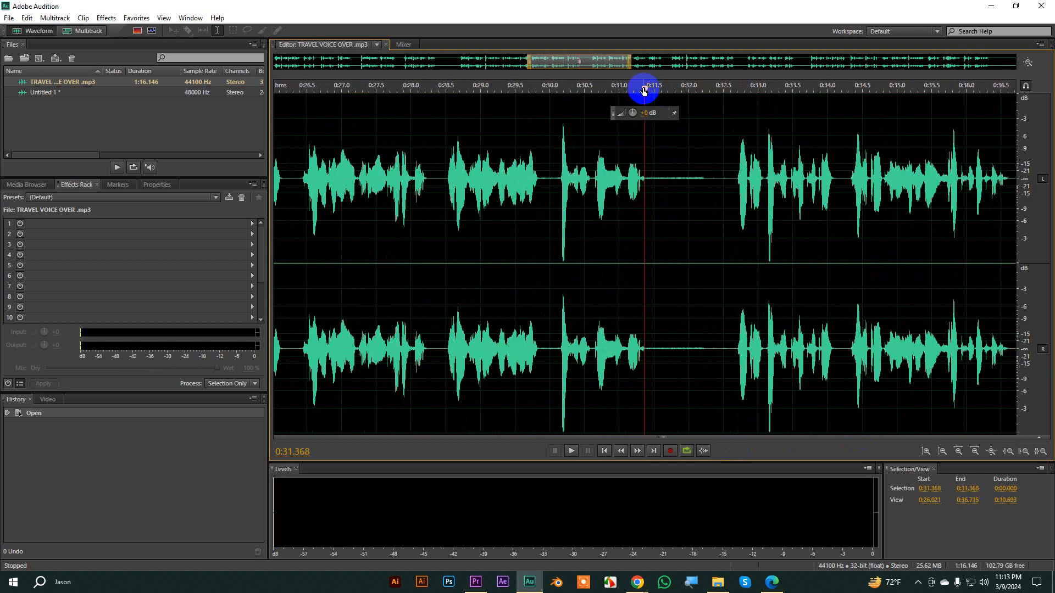
drag(644, 91, 613, 89)
key(space)
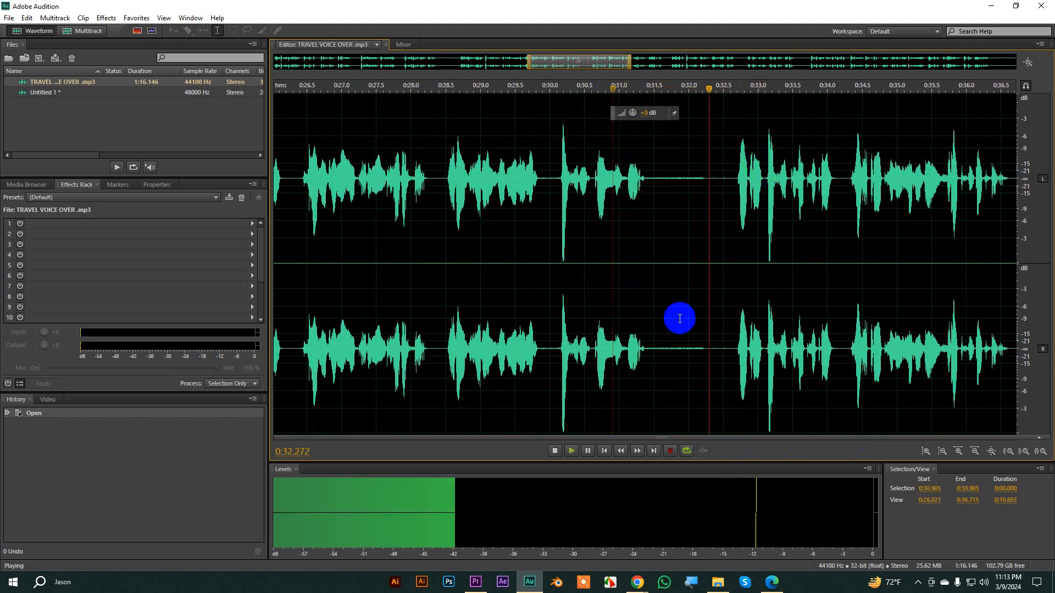
key(space)
- Play the voice-over from about 0:47.3 to listen to the low-level noise in the pause before 0:48.6
scroll(584, 330, down, 6)
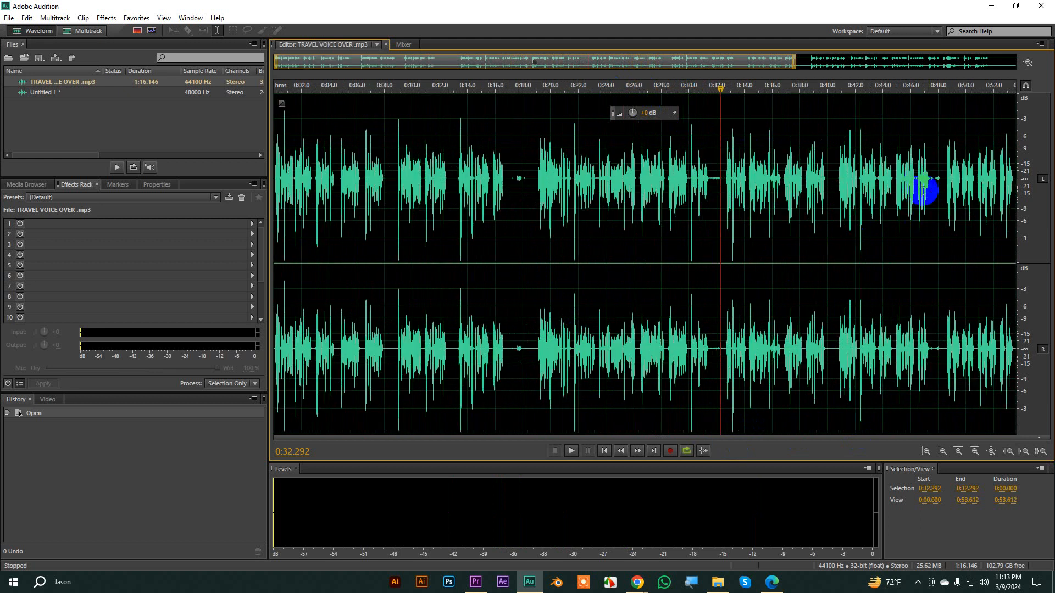
scroll(940, 181, up, 12)
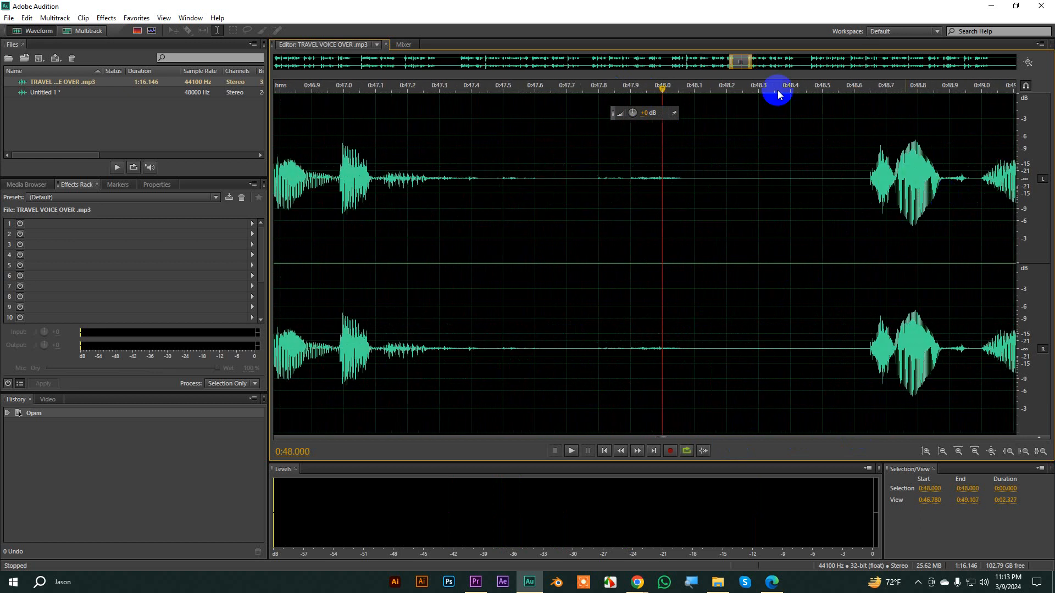
click(658, 87)
click(457, 127)
key(space)
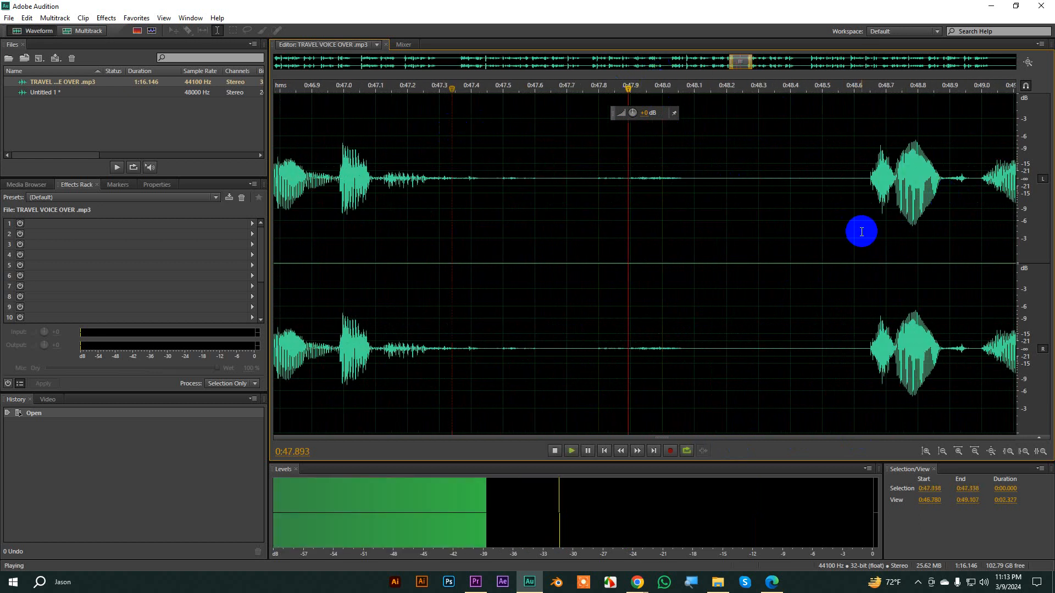
key(space)
- Play short stretches of the phrases after 0:48 to listen for sounds around the spoken words
scroll(757, 249, down, 3)
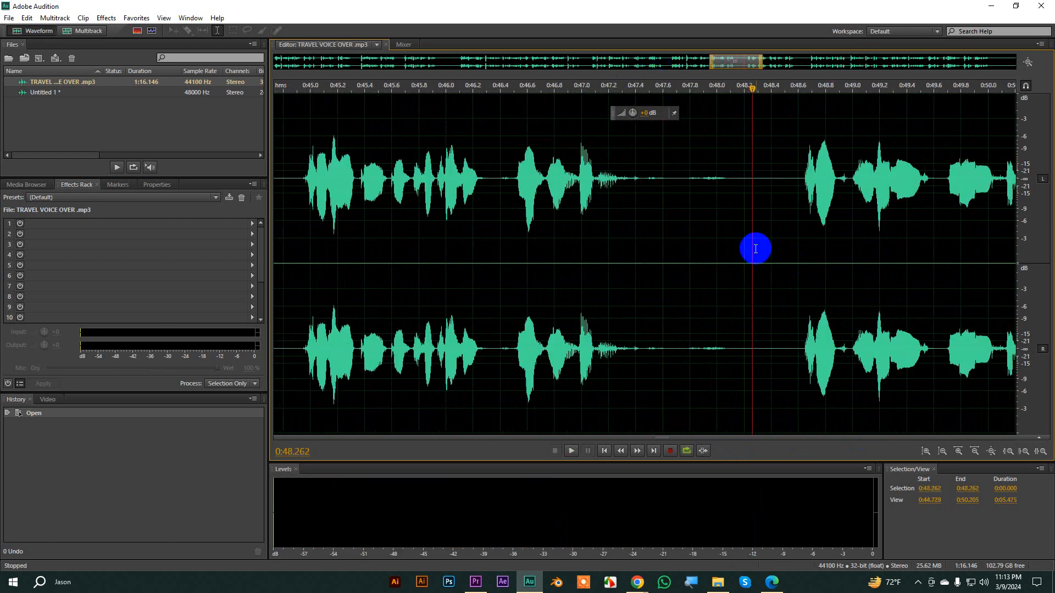
click(840, 175)
key(space)
click(953, 91)
key(space)
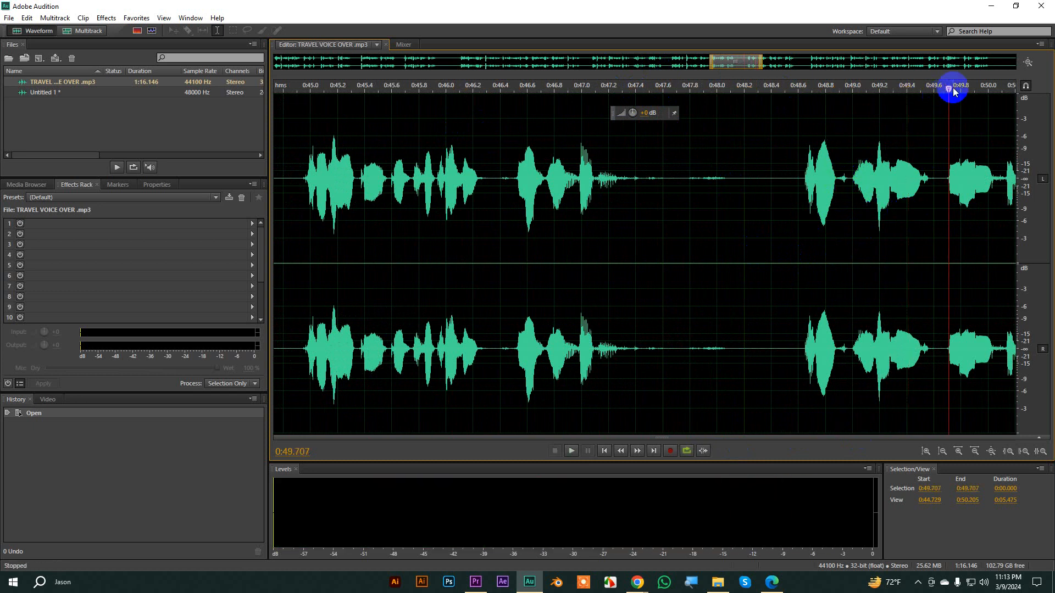
click(775, 118)
key(space)
key(space)
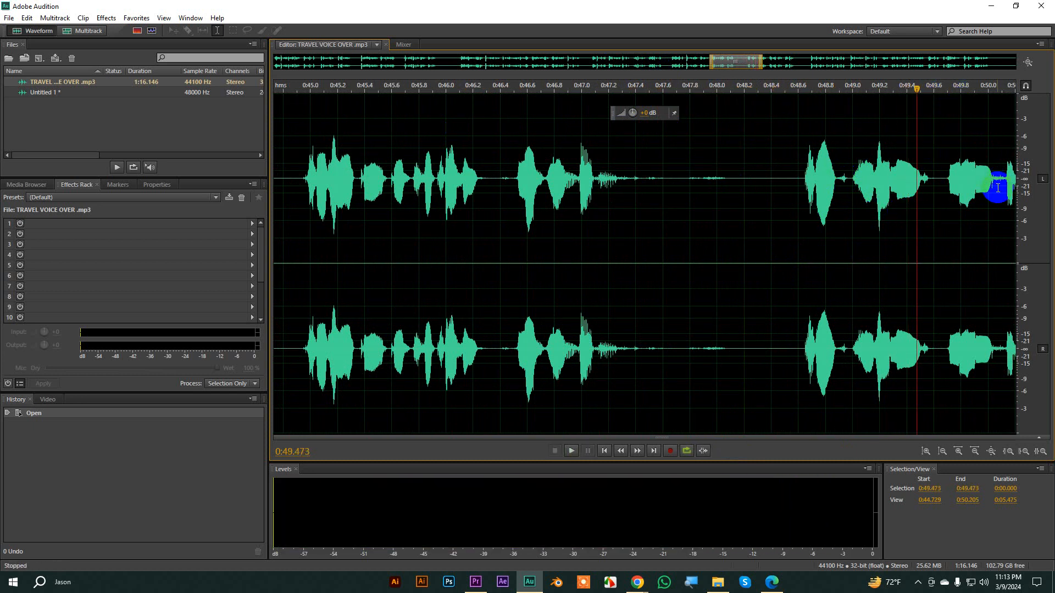
- Play the voice-over from about 0:49.5 past 0:55, and return the playhead to the start
key(space)
scroll(800, 259, down, 3)
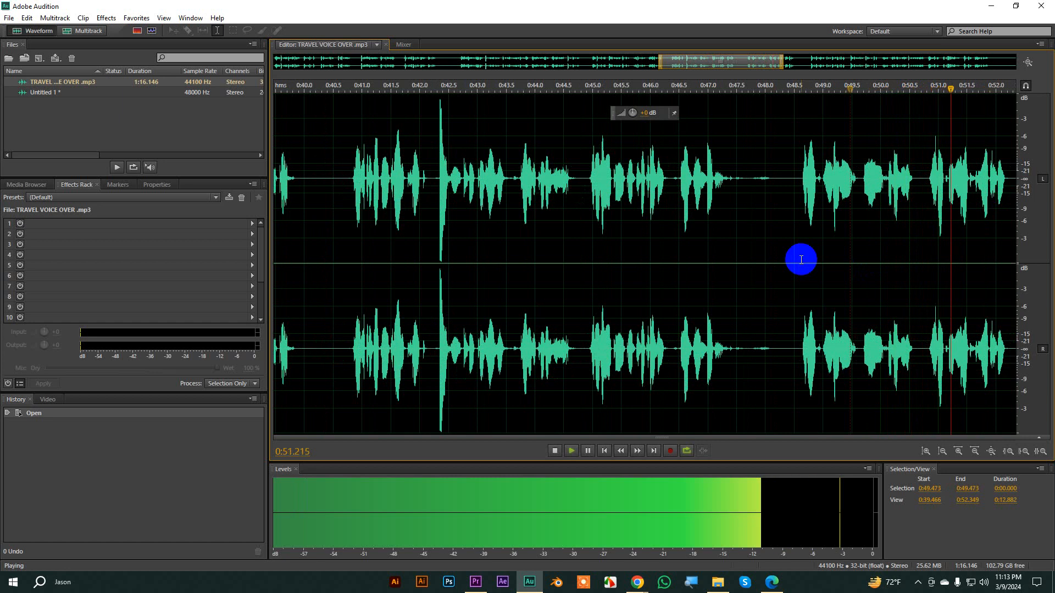
scroll(801, 258, down, 5)
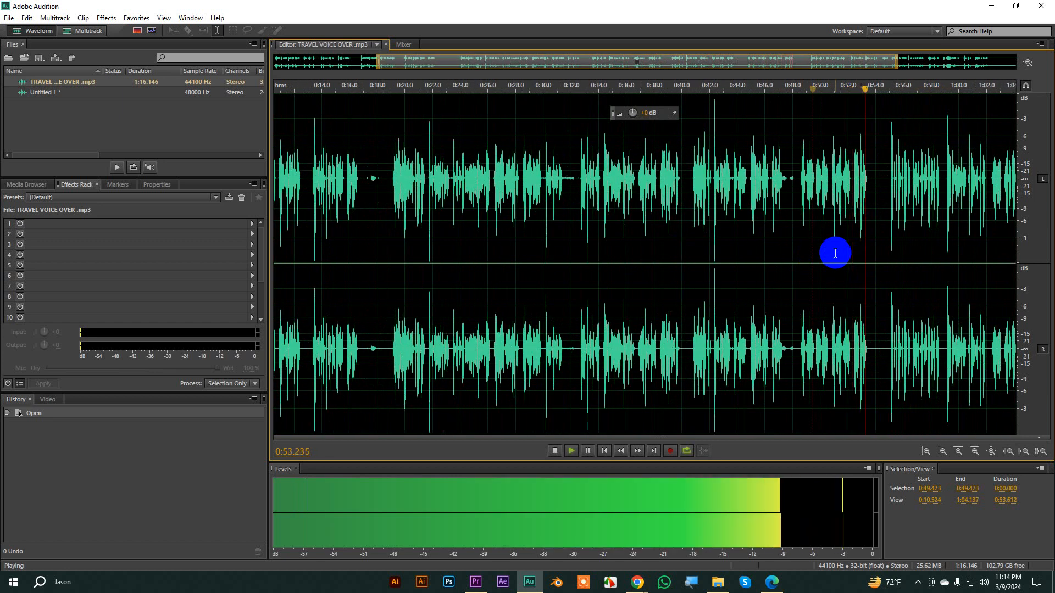
scroll(835, 252, down, 2)
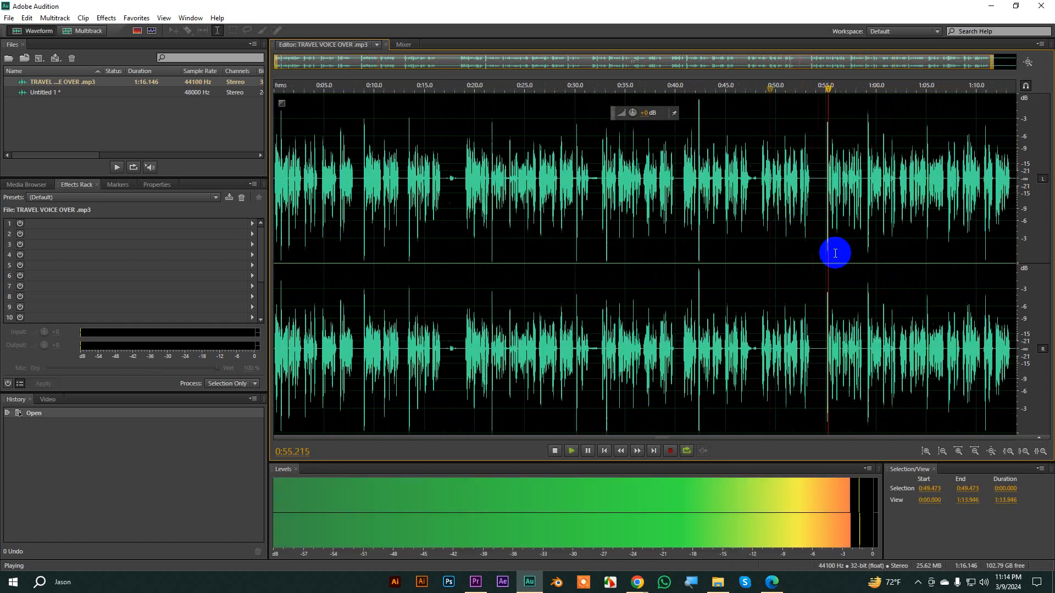
drag(838, 88, 254, 101)
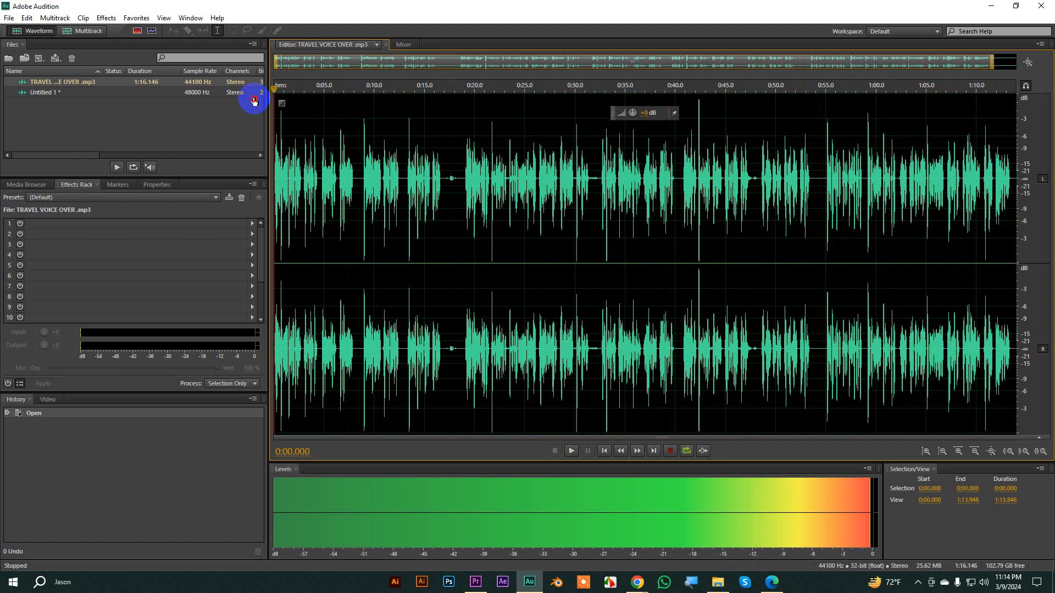
- Select the entire voice-over and capture a noise print from it
click(404, 155)
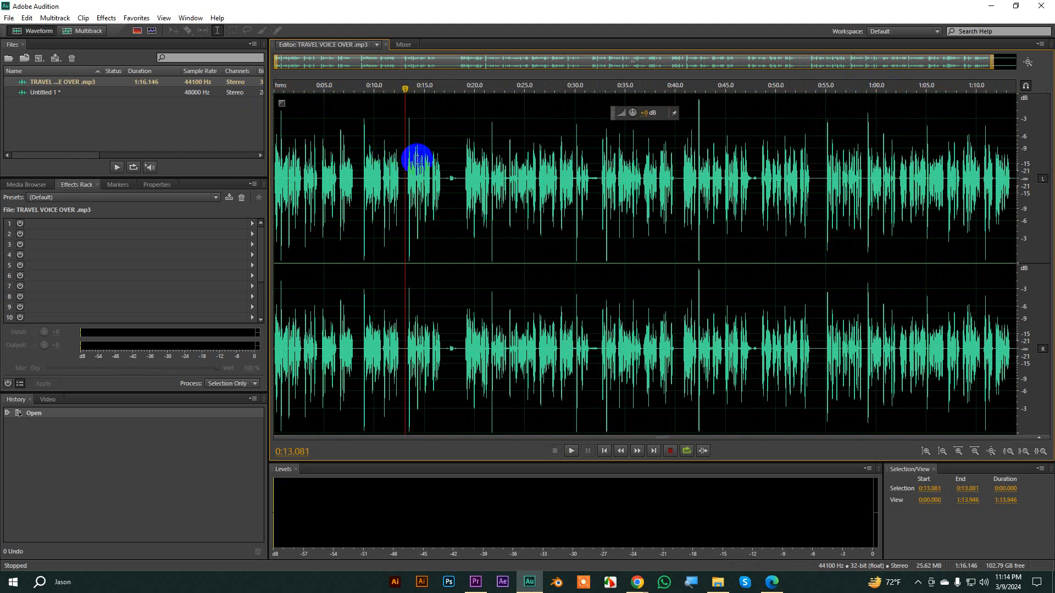
triple_click(520, 180)
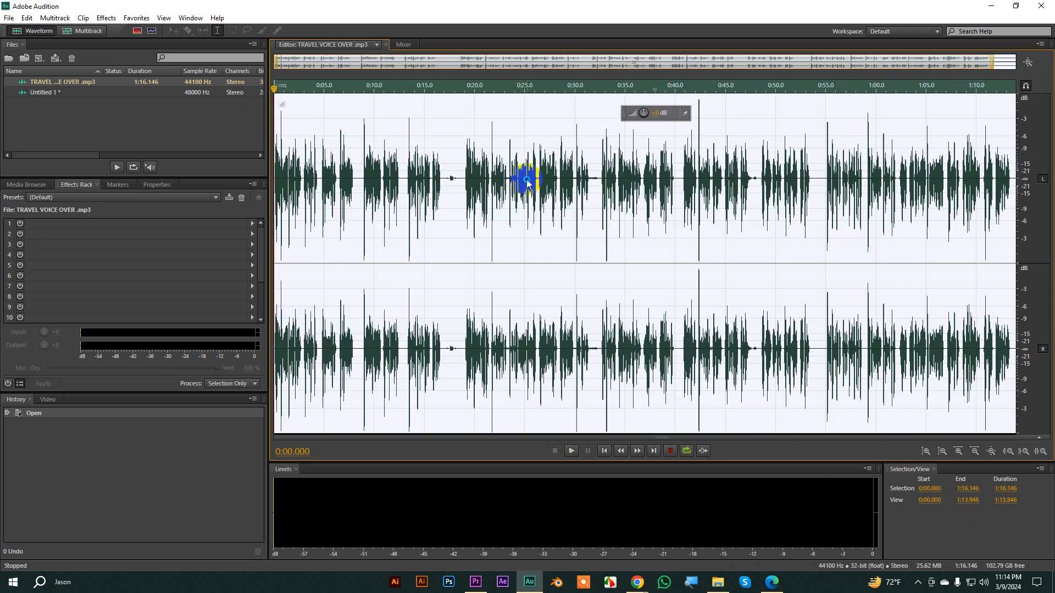
right_click(542, 185)
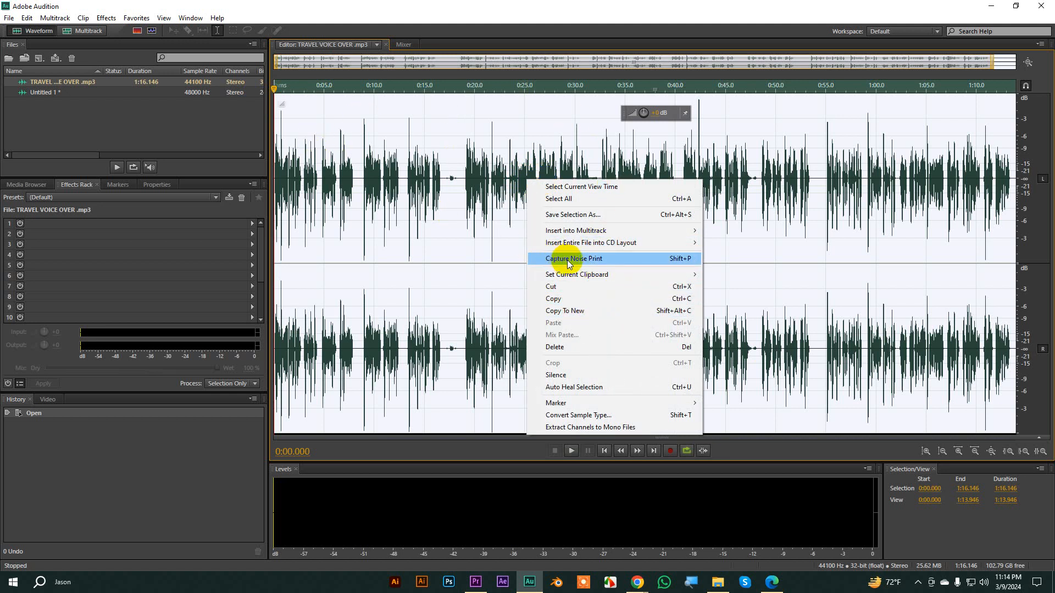
click(107, 20)
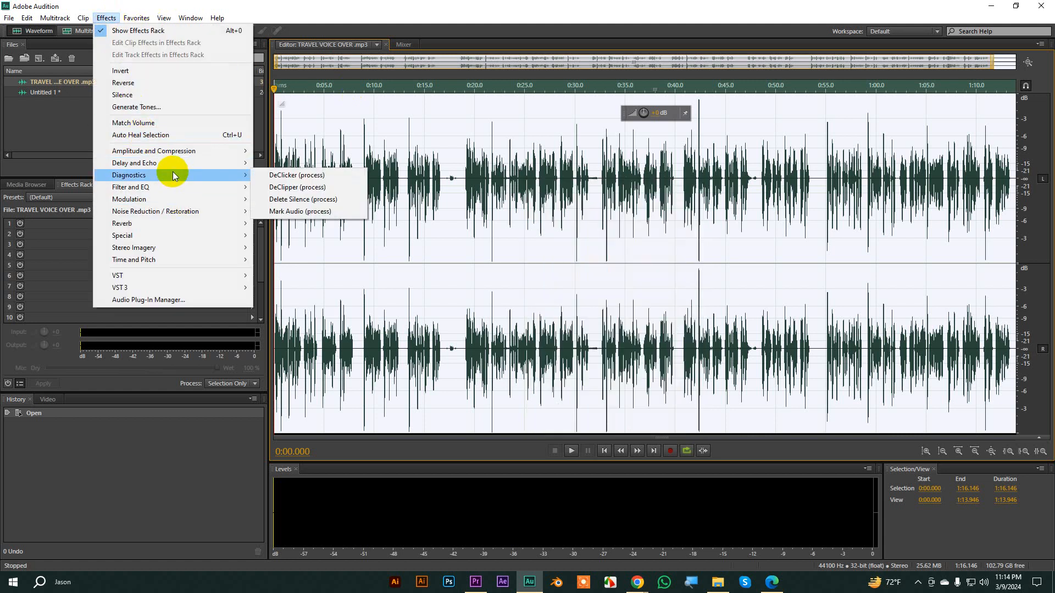
mouse_move(166, 212)
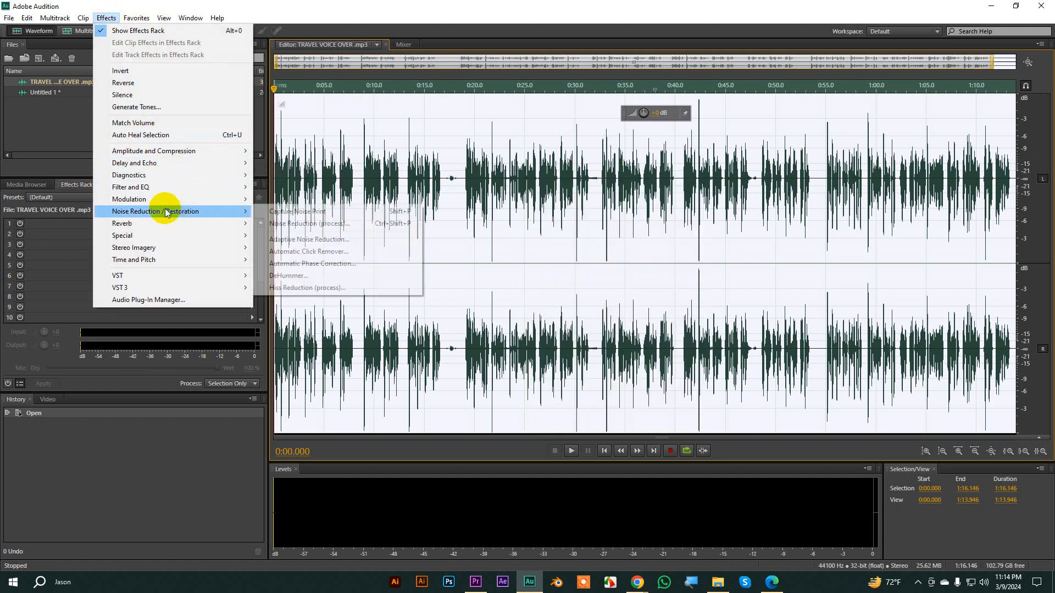
click(320, 218)
click(629, 310)
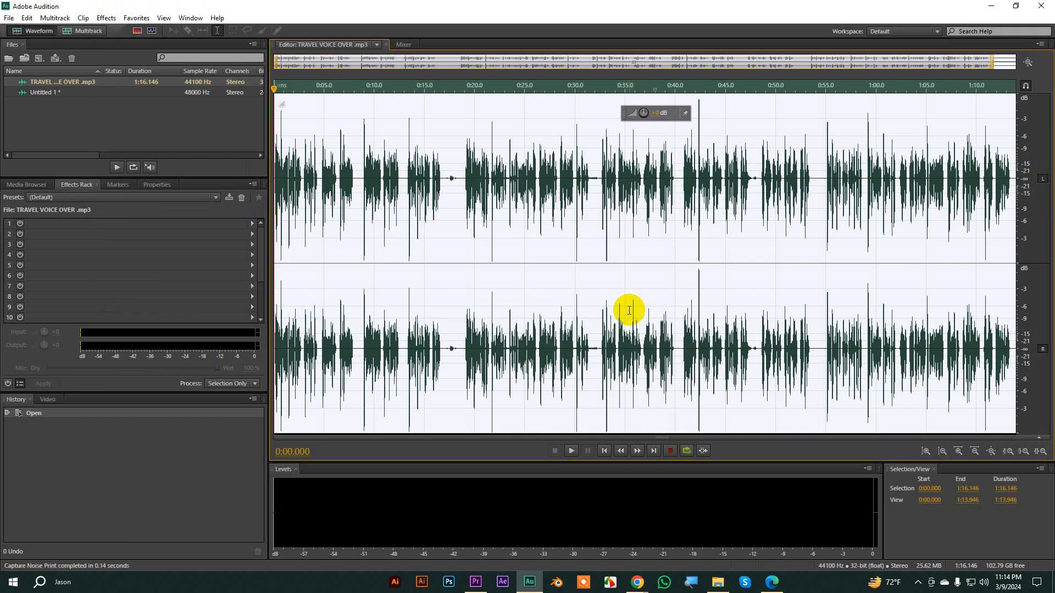
- Open the Noise Reduction process for the fully selected voice-over
click(106, 19)
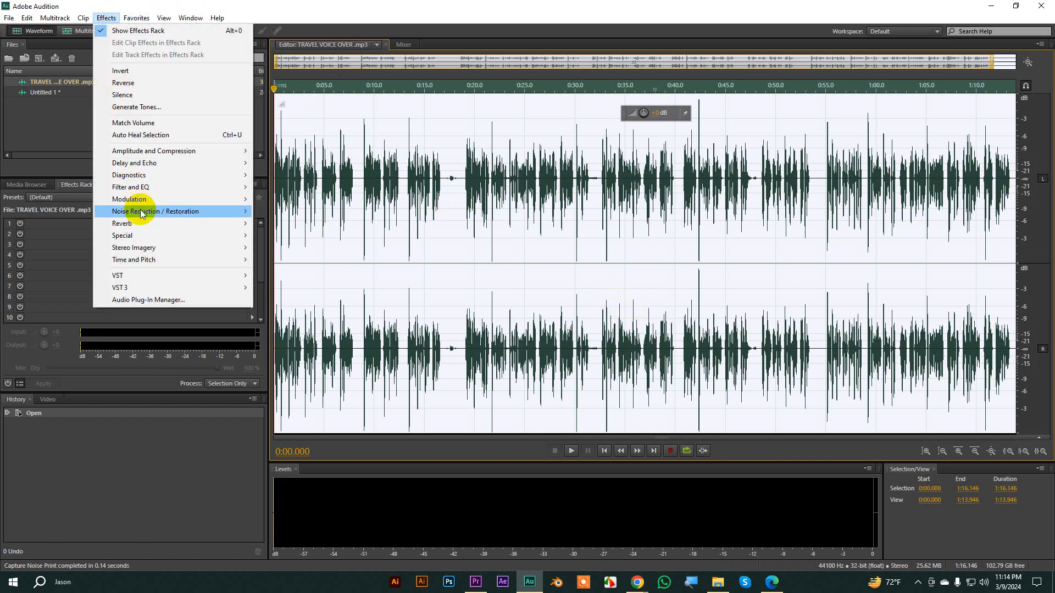
mouse_move(141, 212)
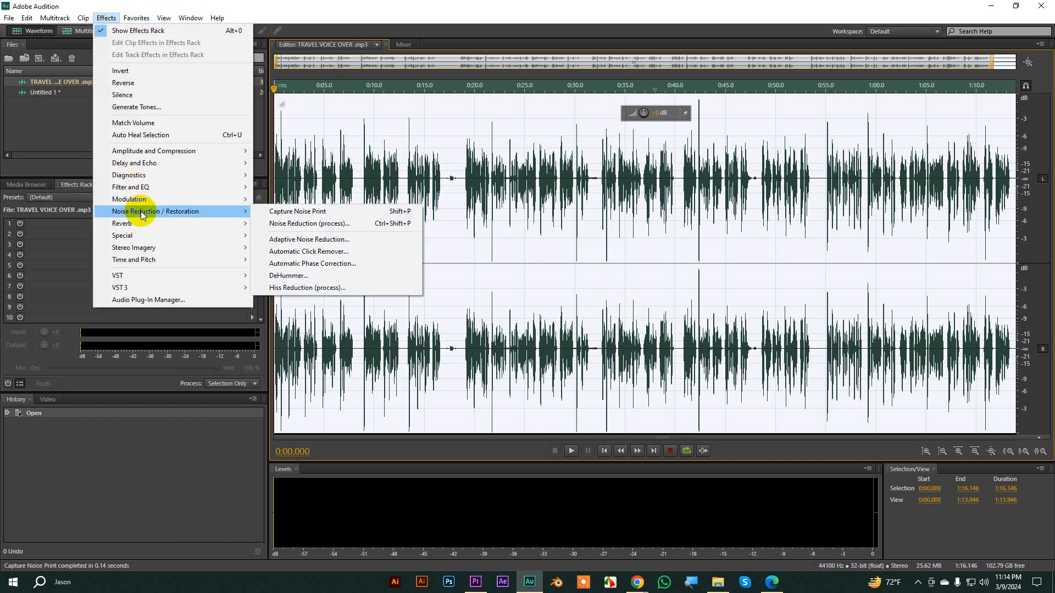
click(295, 225)
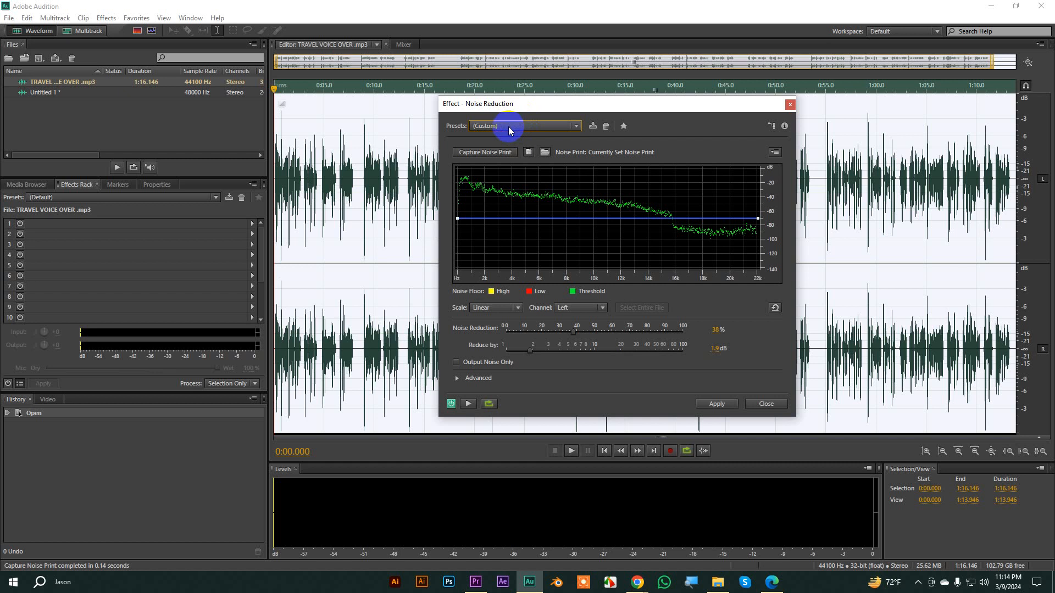
click(493, 127)
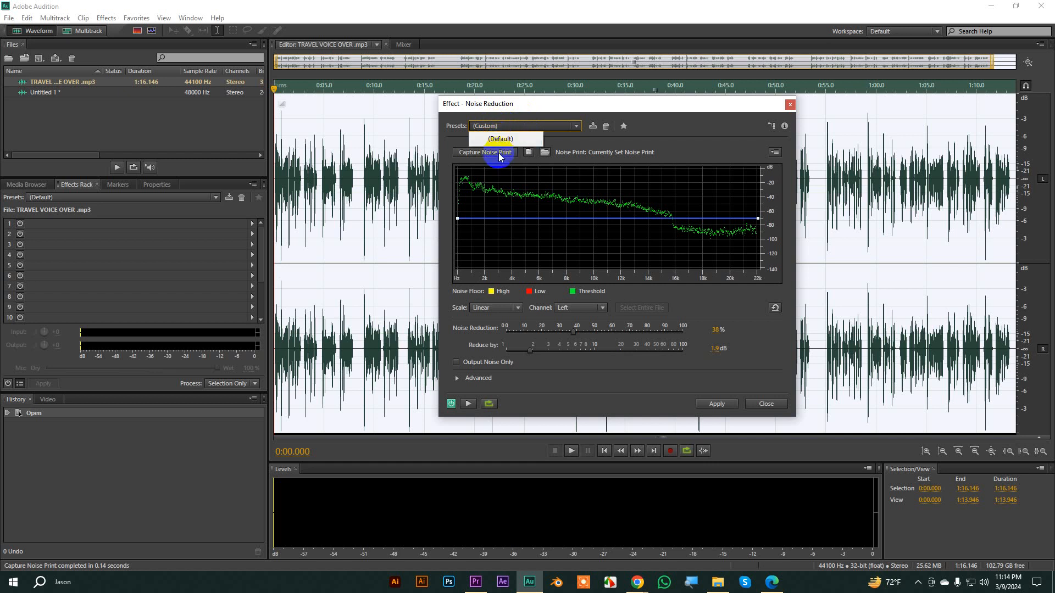
click(660, 137)
click(592, 127)
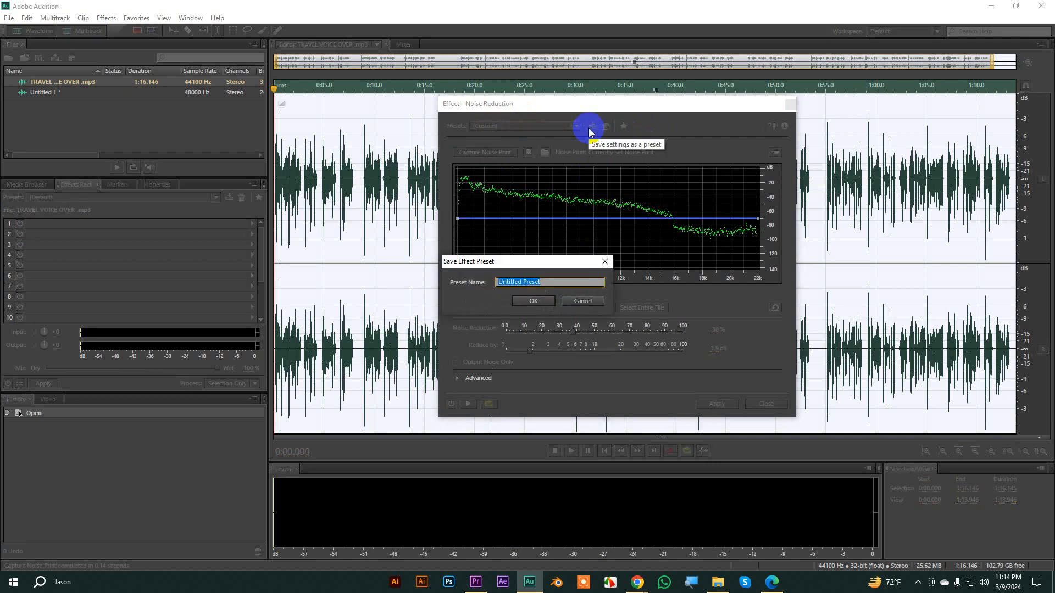
click(583, 301)
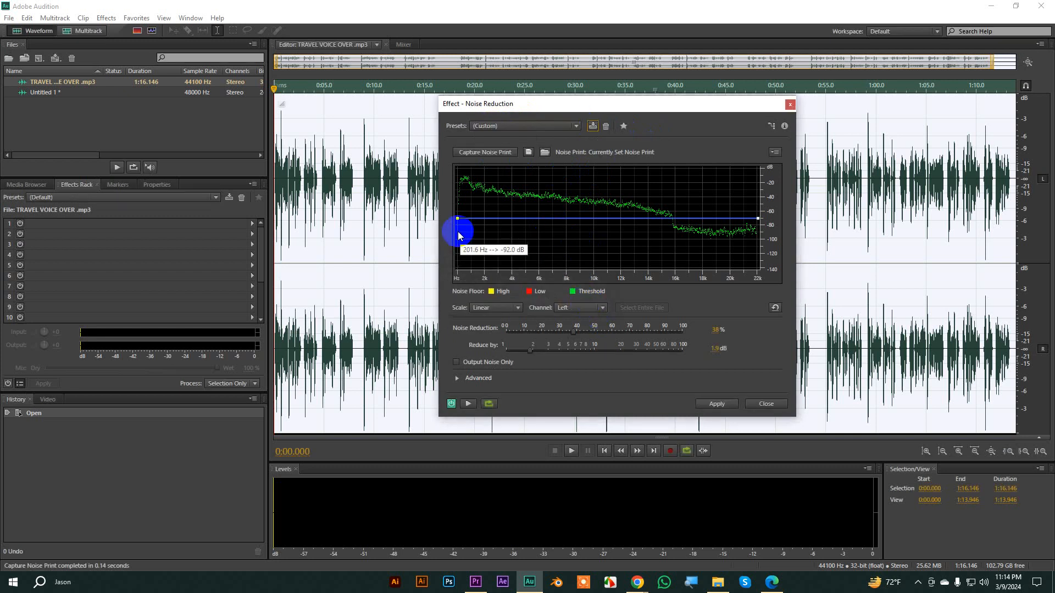
- Reshape the noise reduction curve into a zigzag with a point at about 15036 Hz, -46.4 dB, and apply the effect to the whole voice-over
drag(464, 217, 662, 202)
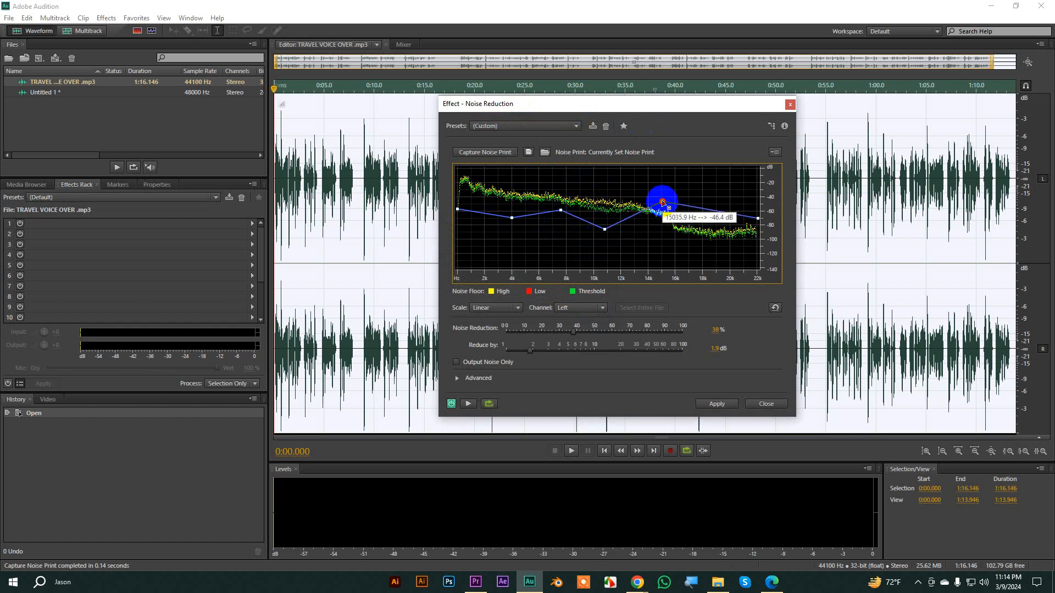
click(724, 160)
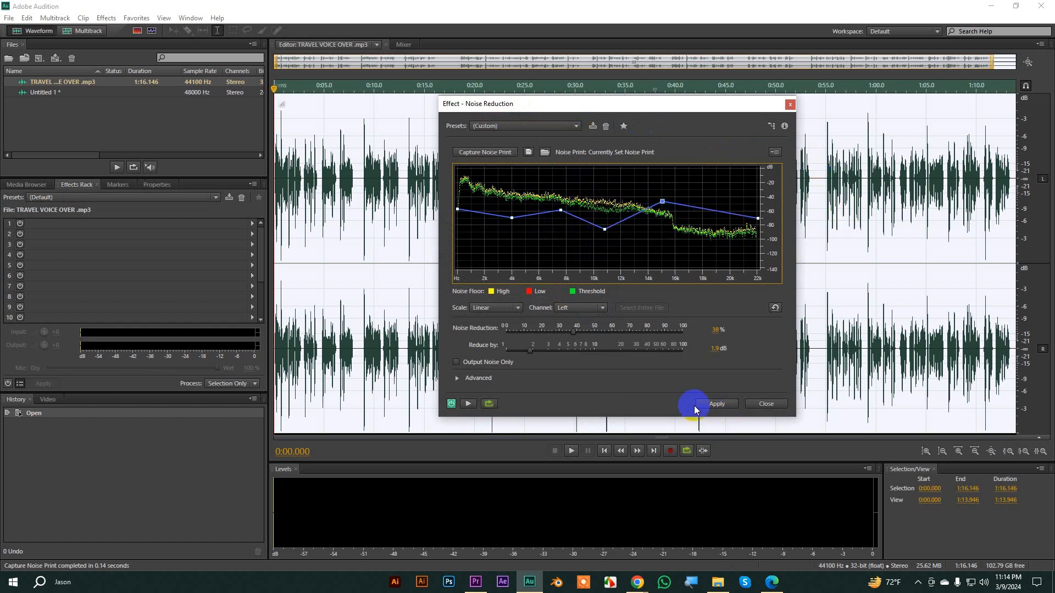
click(716, 405)
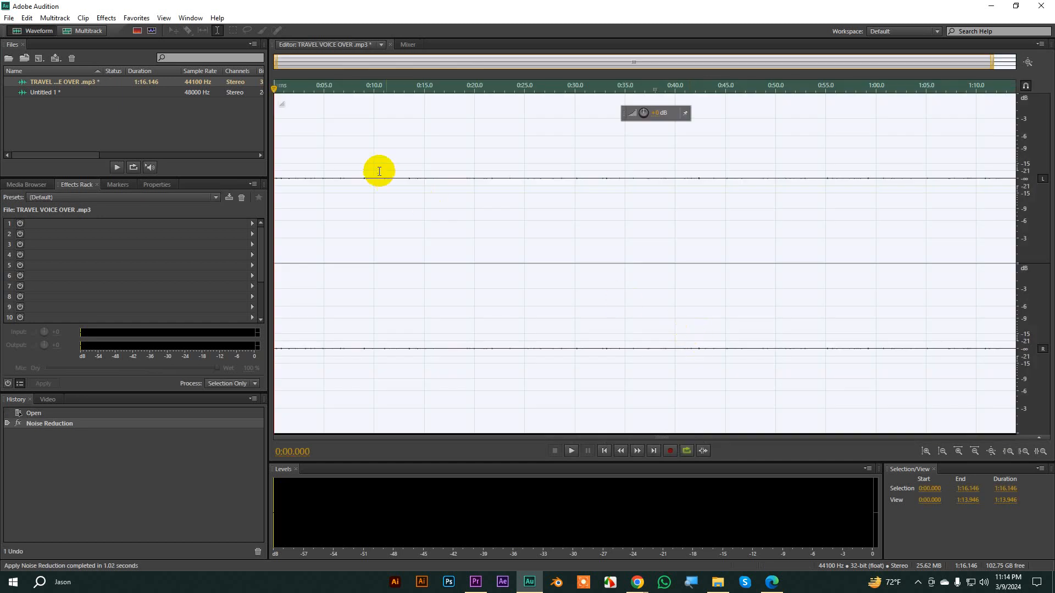
- Play the start of the processed voice-over, and undo the noise reduction
key(space)
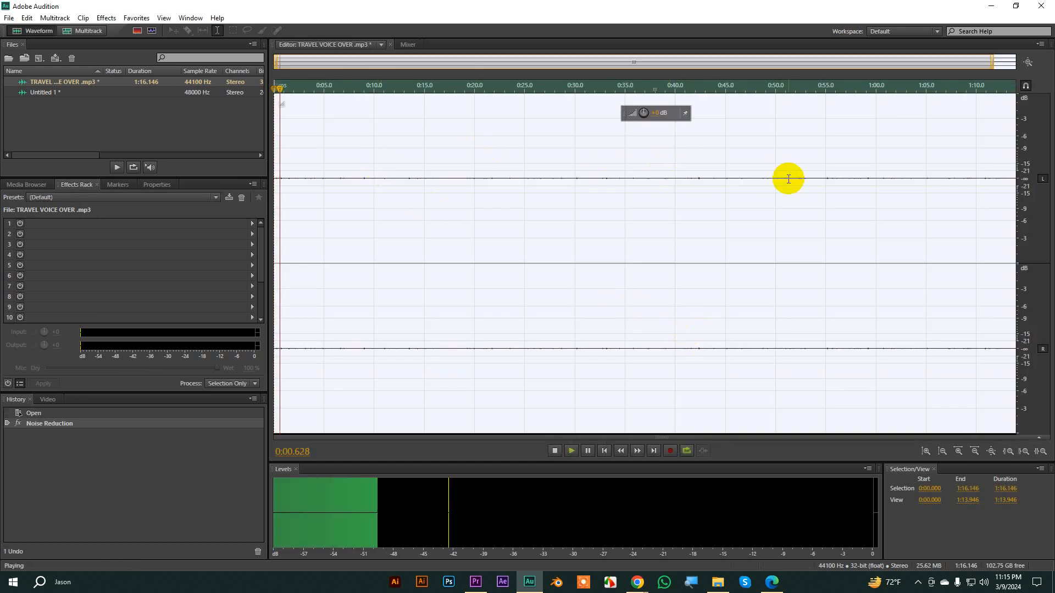
key(space)
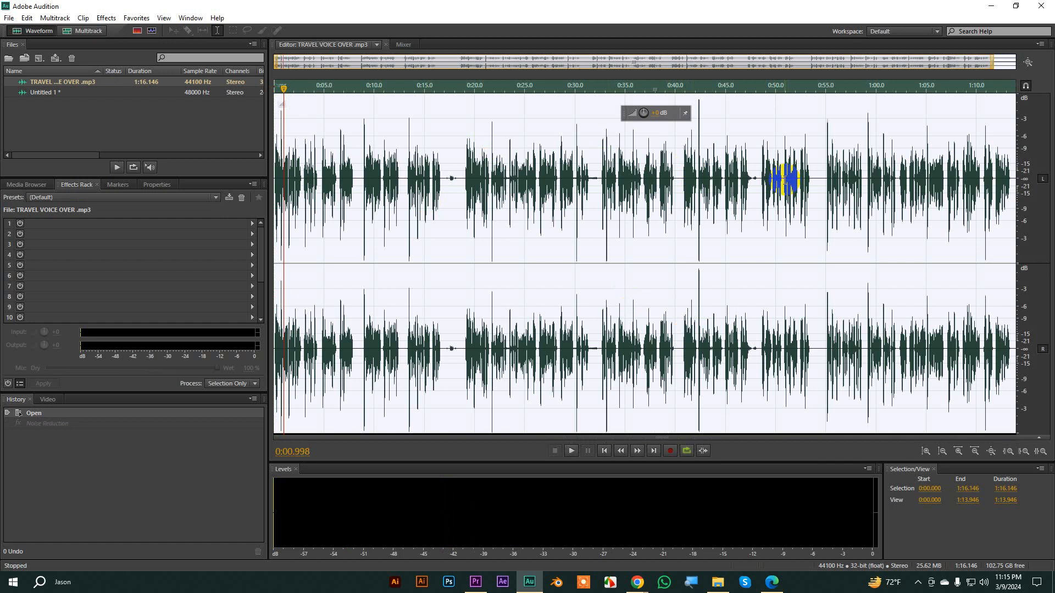
- Select only the pause in the voice-over from about 0:16.75 to 0:19.0
drag(284, 90, 448, 177)
scroll(448, 177, up, 5)
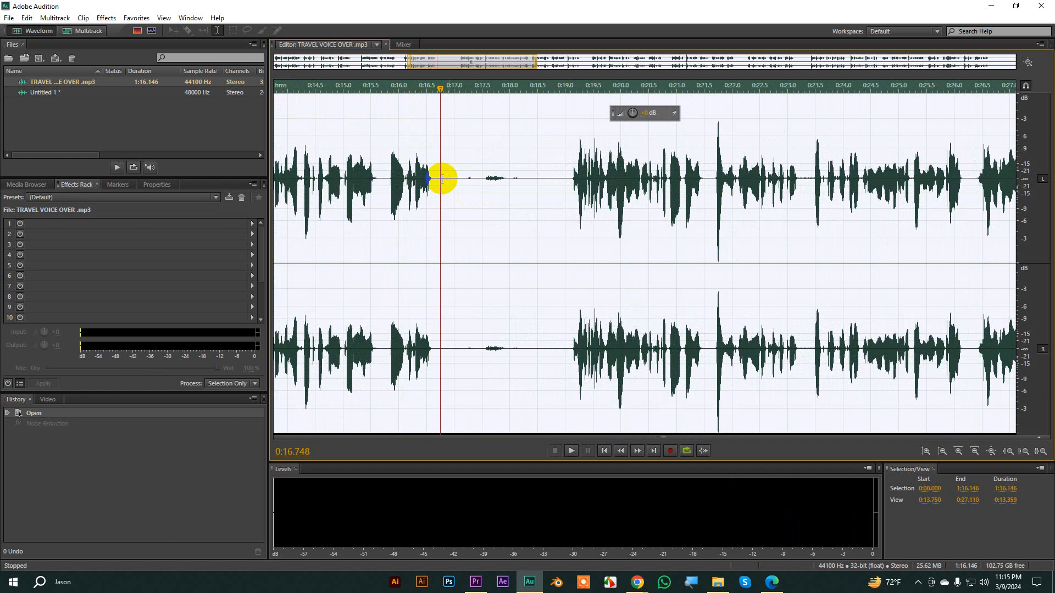
drag(439, 179, 565, 190)
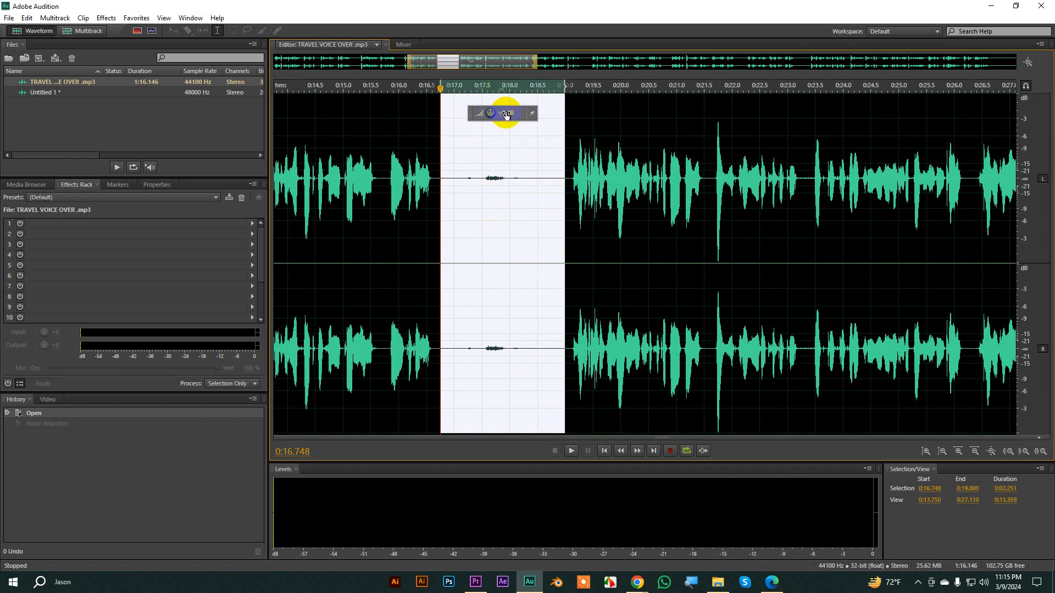
- Turn the volume of the selected pause down to silence and play the voice-over from about 0:13.0
drag(490, 113, 544, 103)
drag(689, 106, 559, 145)
click(635, 200)
scroll(564, 277, down, 2)
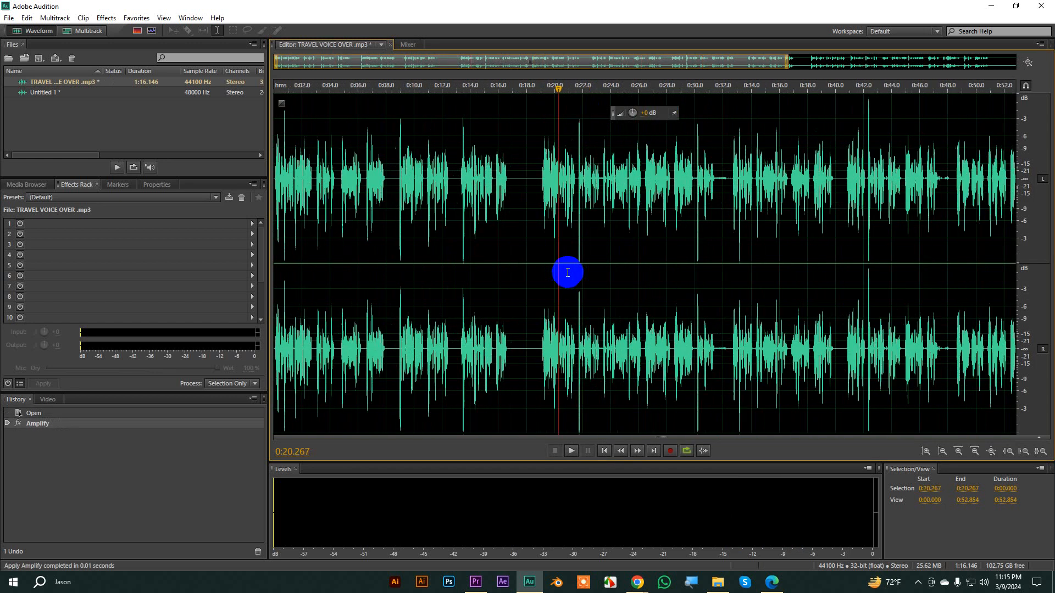
drag(556, 90, 456, 91)
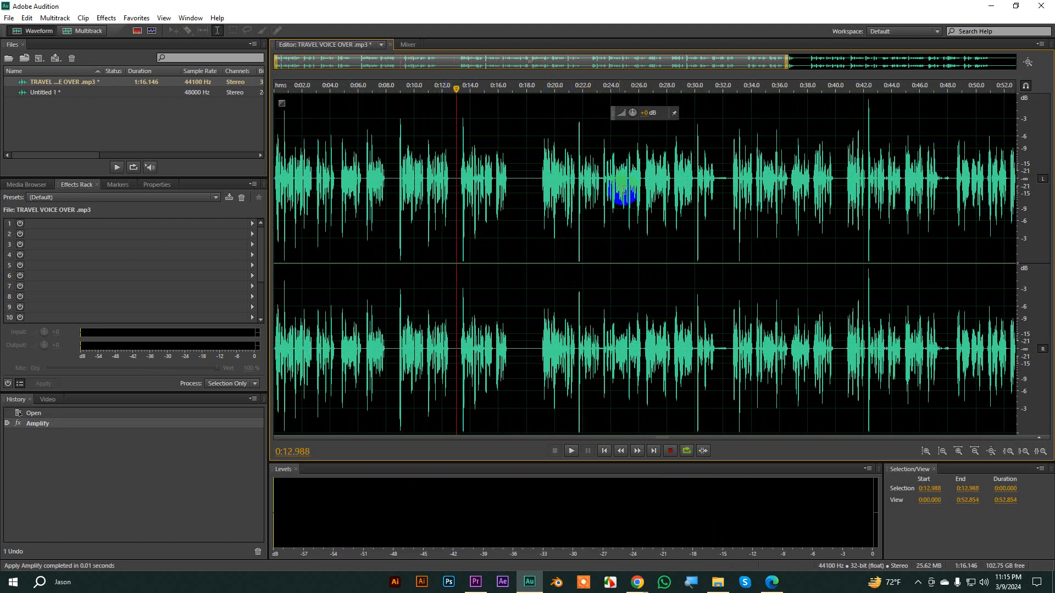
key(space)
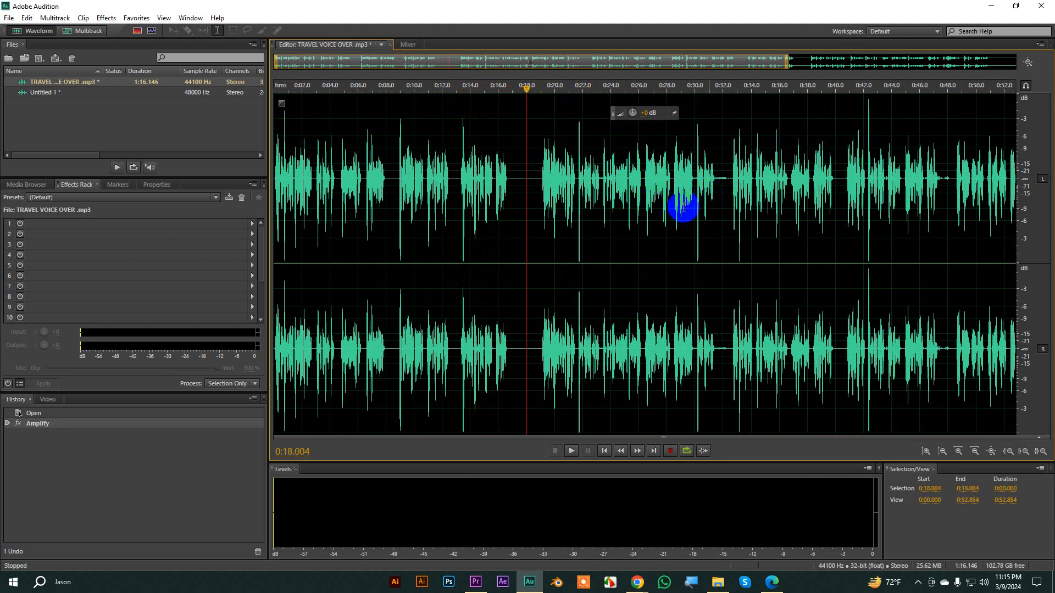
- Copy the short phrase from about 0:15.8 to 0:16.6, just before the silenced pause
scroll(530, 210, up, 2)
scroll(530, 210, down, 1)
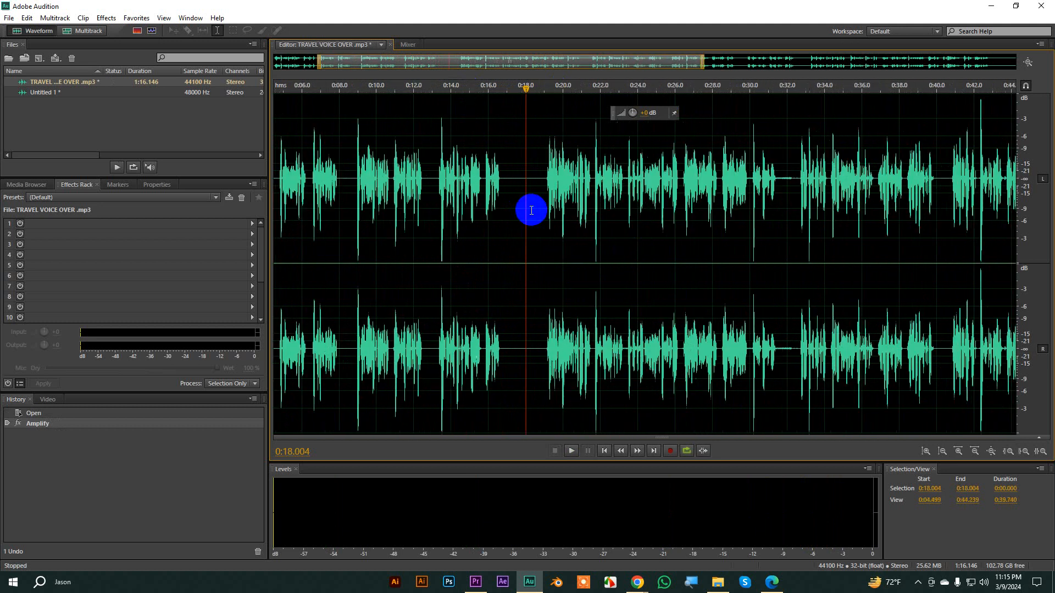
scroll(531, 211, up, 3)
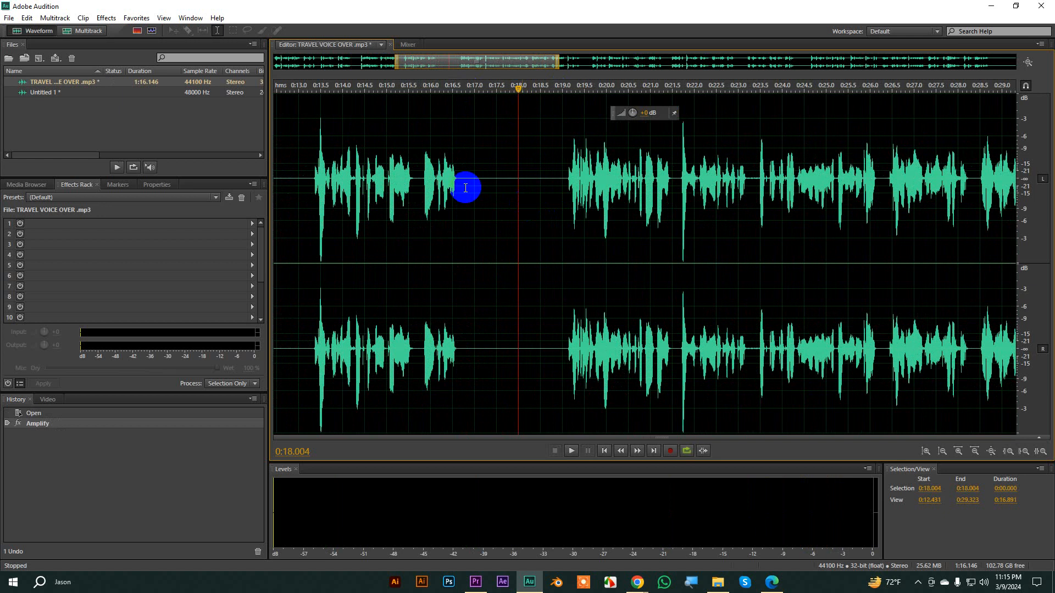
drag(421, 180, 456, 176)
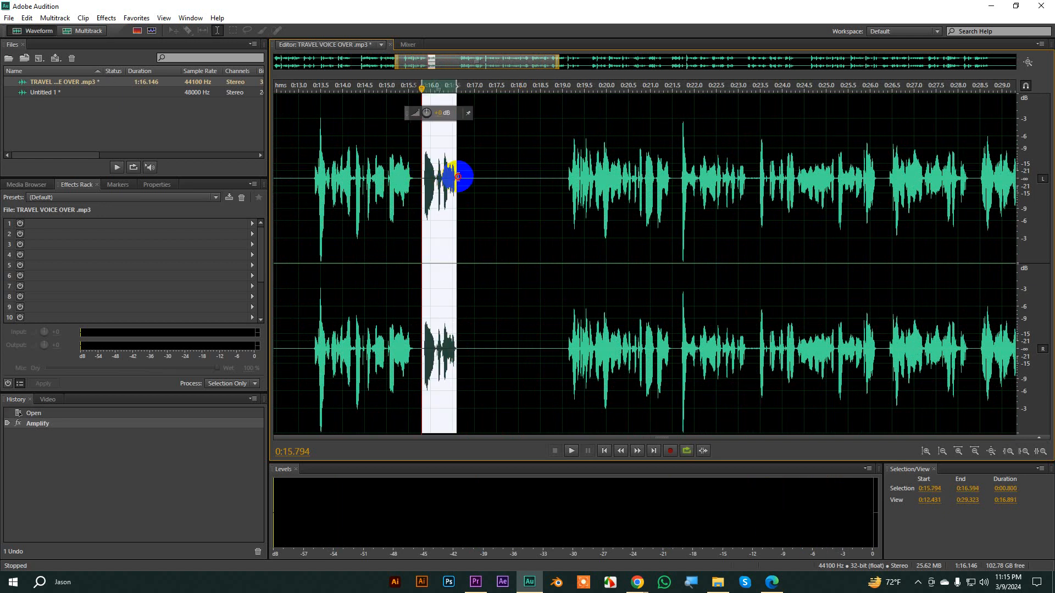
right_click(455, 177)
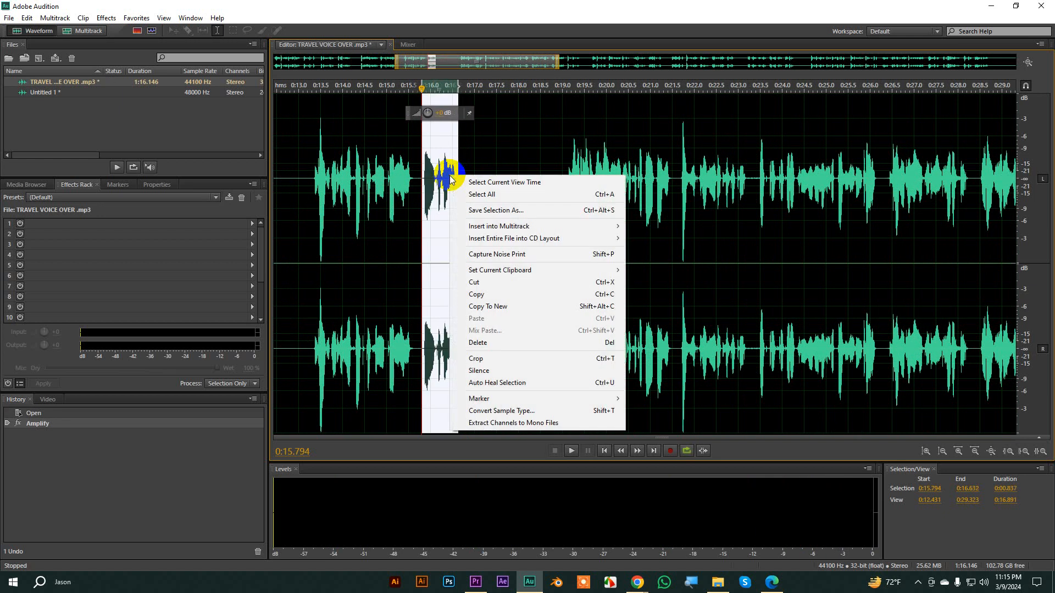
click(481, 298)
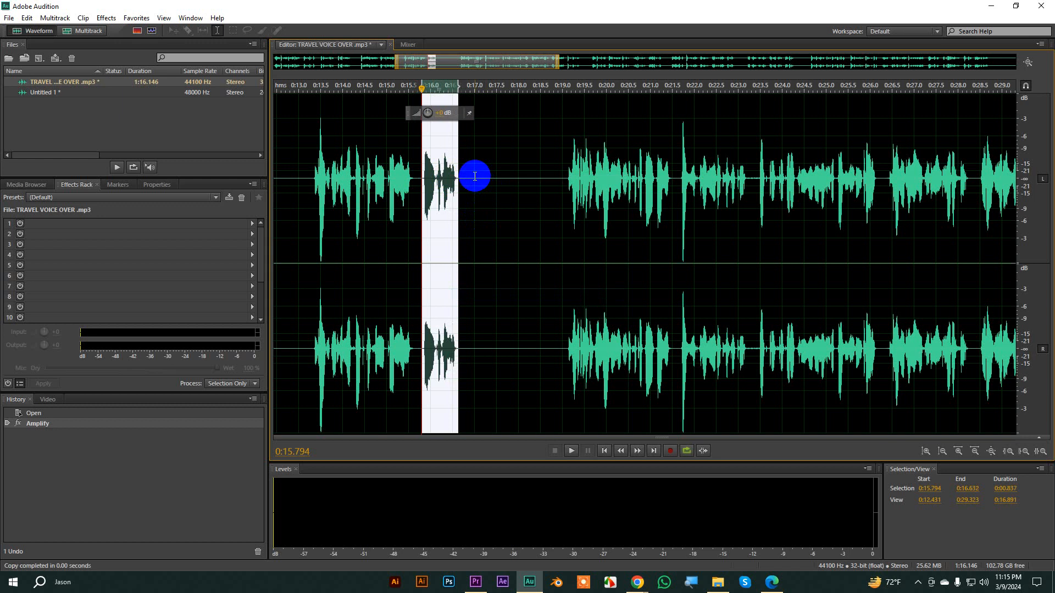
- Paste the copied phrase over the silent section from 0:17.0 to 0:18.5
drag(474, 175, 541, 178)
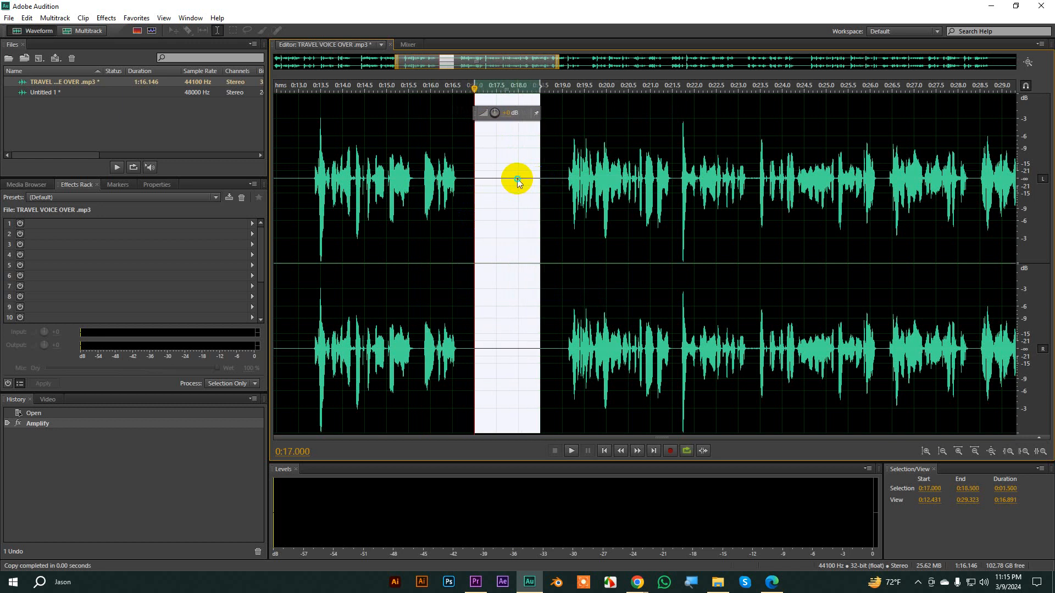
right_click(516, 177)
click(552, 323)
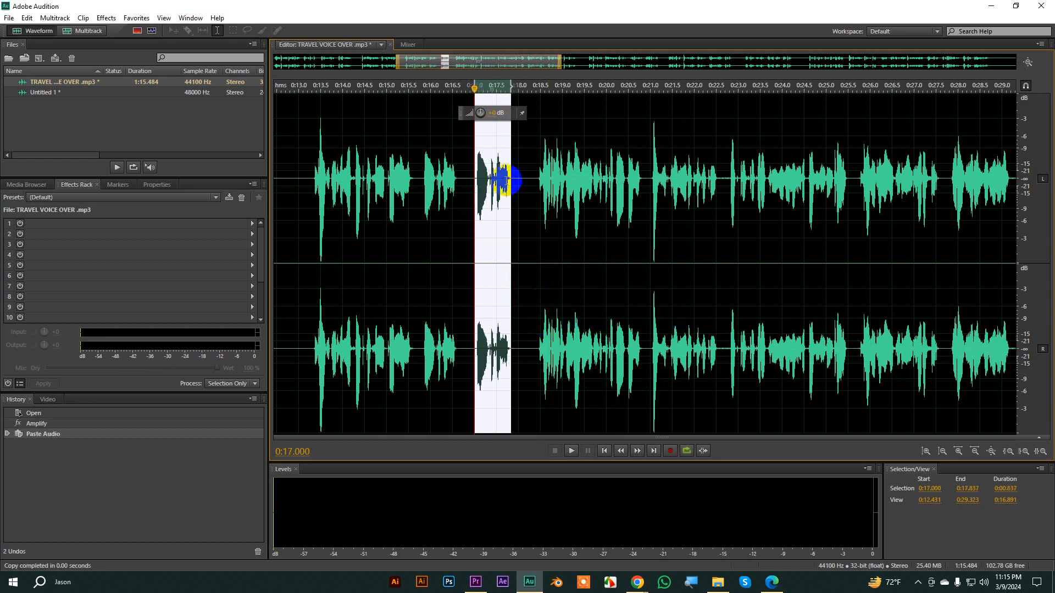
- Play the voice-over from about 0:15.3 through the pasted phrase, and undo the paste
click(567, 154)
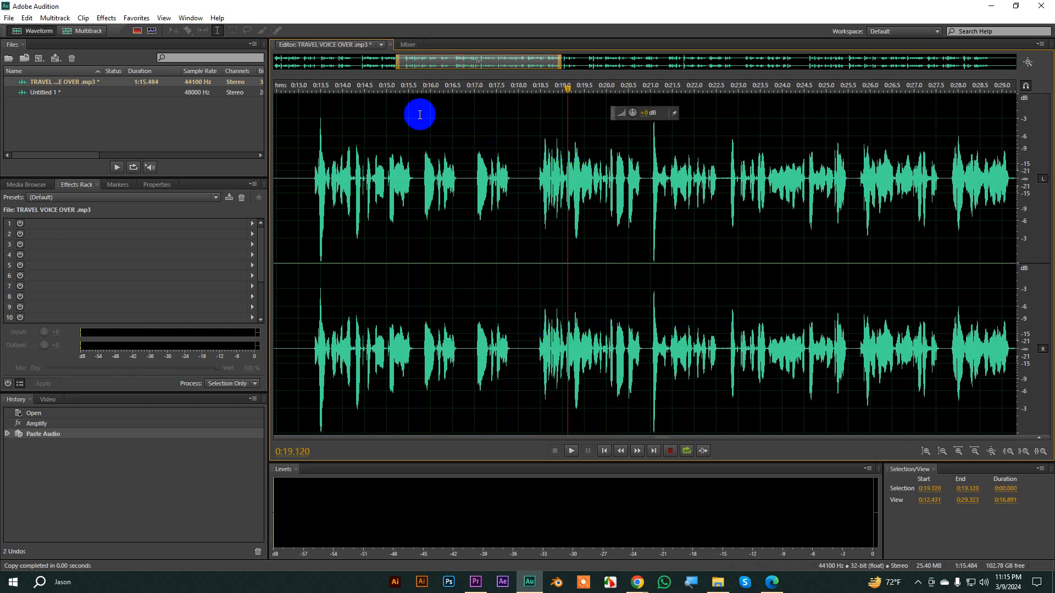
click(400, 90)
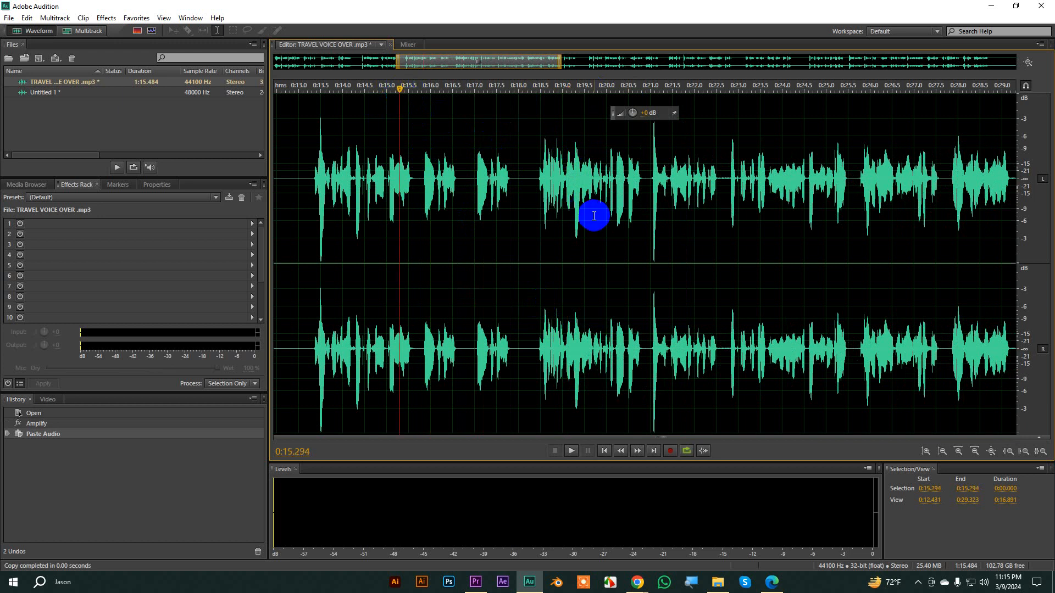
key(space)
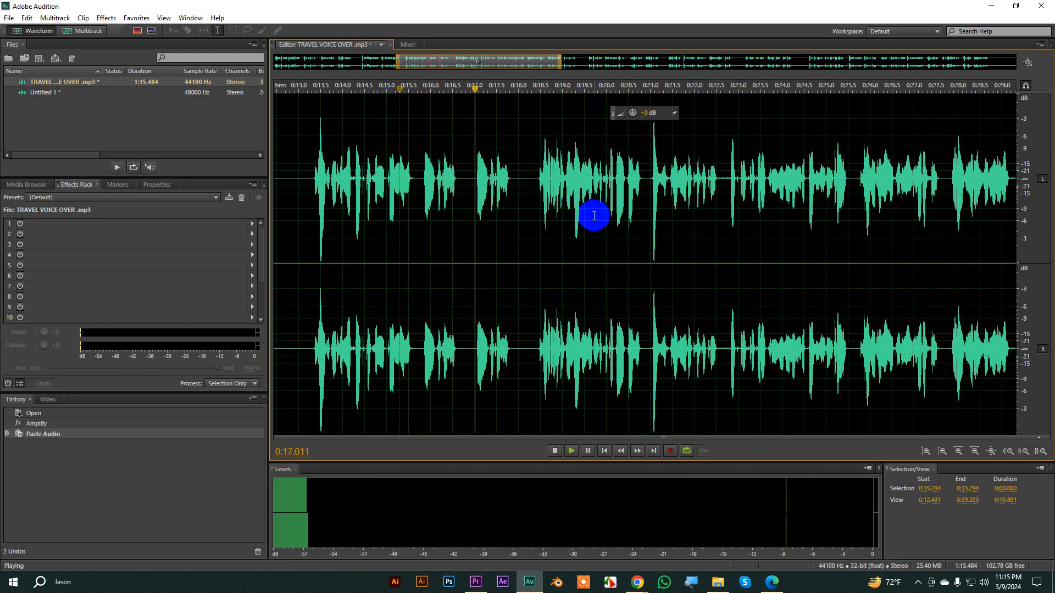
key(space)
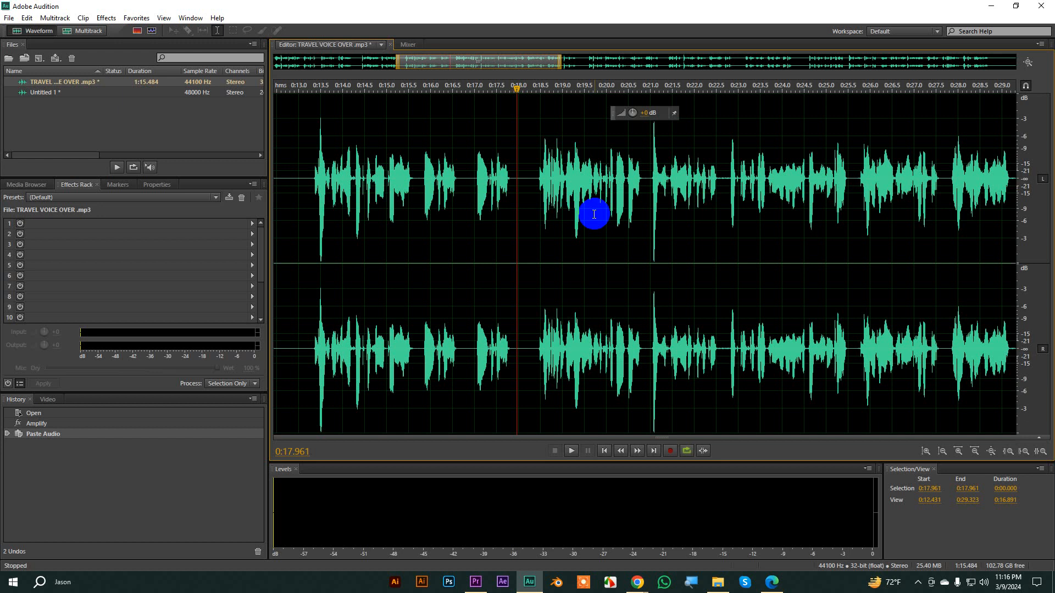
scroll(593, 214, up, 4)
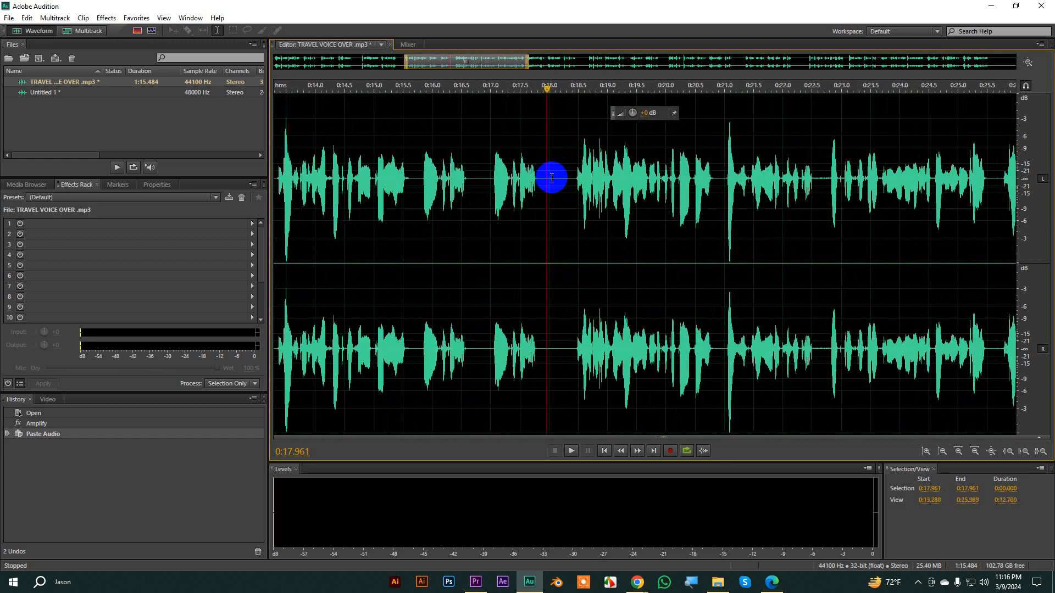
scroll(492, 176, up, 2)
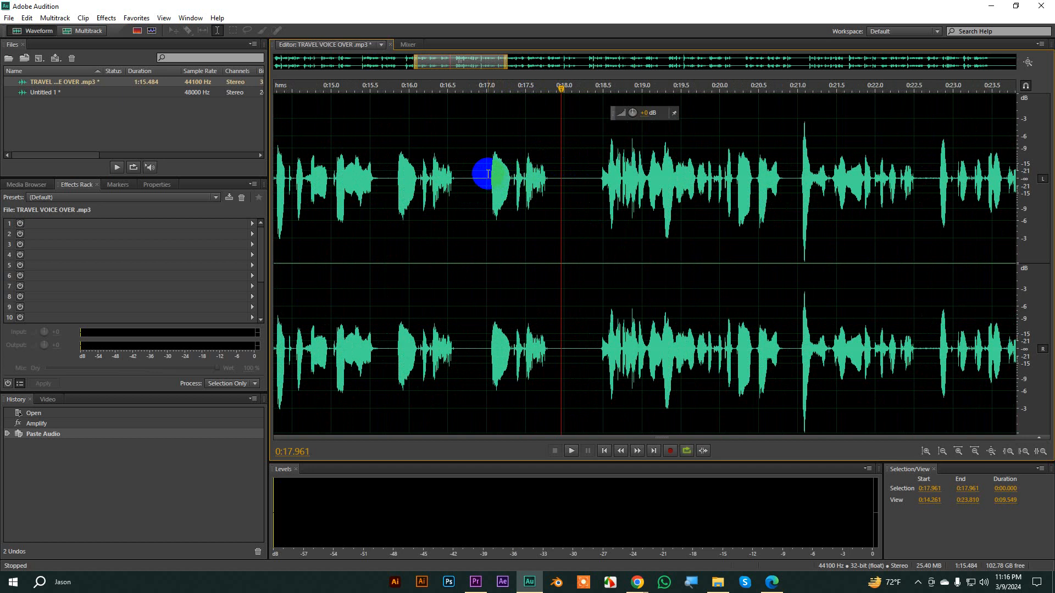
key(ctrl+z)
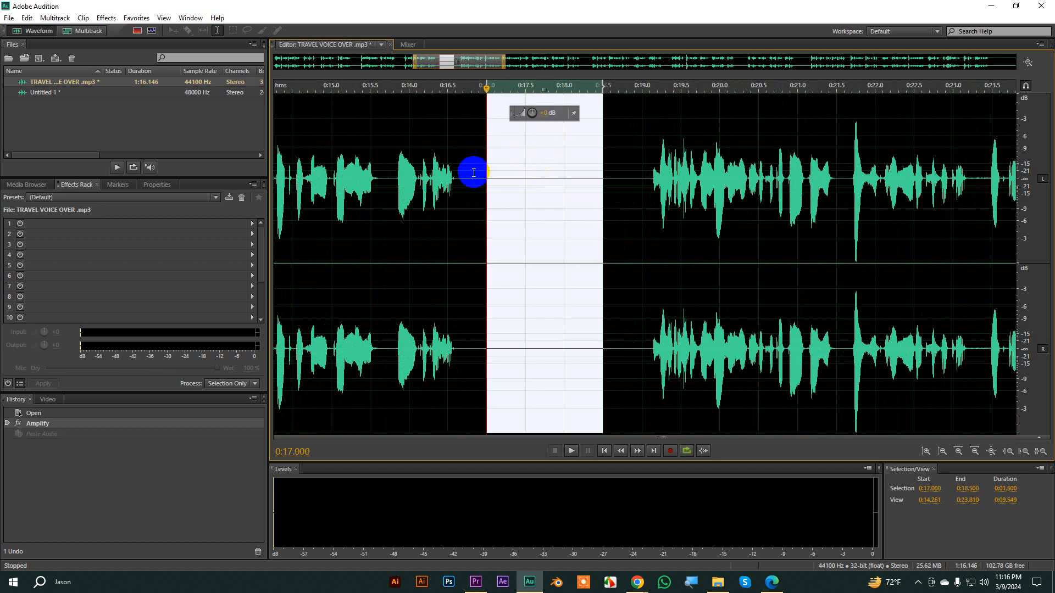
- Paste the copied phrase twice into the silent pause, the second copy at about 0:17.9, and play from about 0:15.7
drag(469, 175, 637, 187)
key(ctrl+v)
key(ctrl+v)
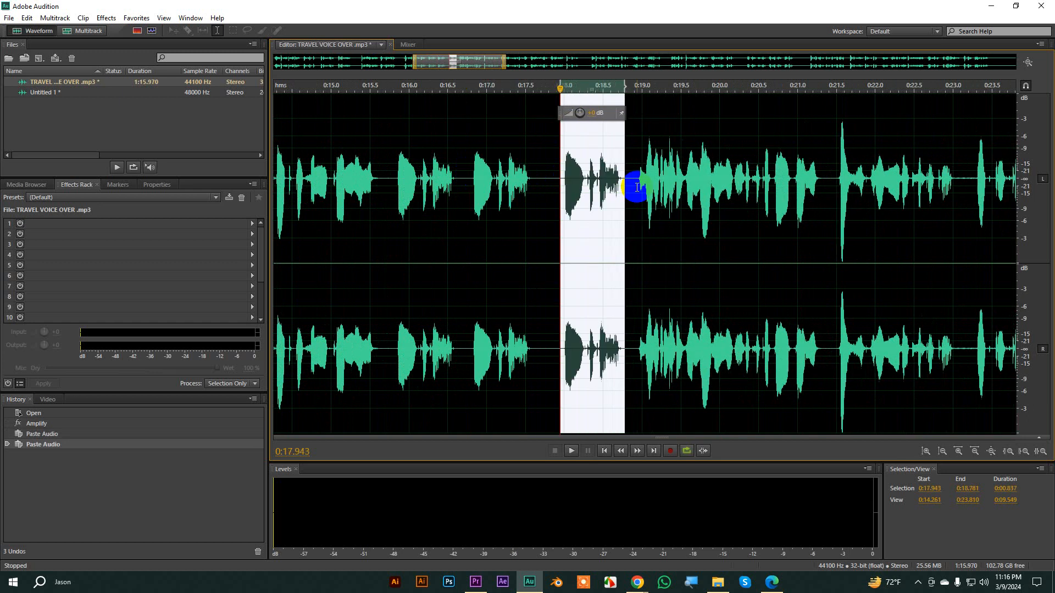
click(385, 154)
key(space)
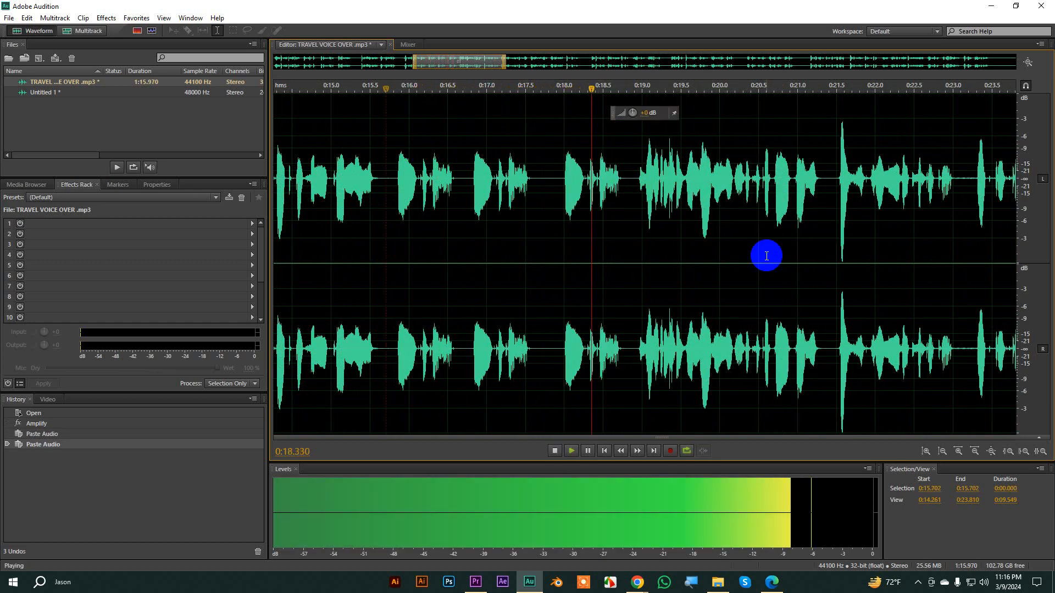
key(space)
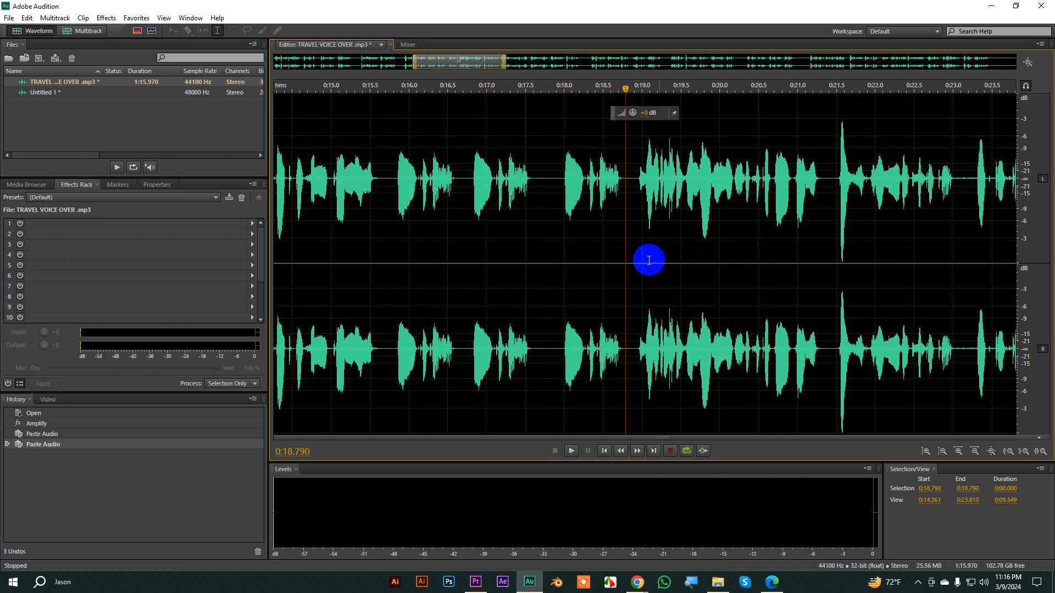
- Lower the volume of the loud peak from 0:21.560 to 0:21.581
scroll(590, 262, down, 2)
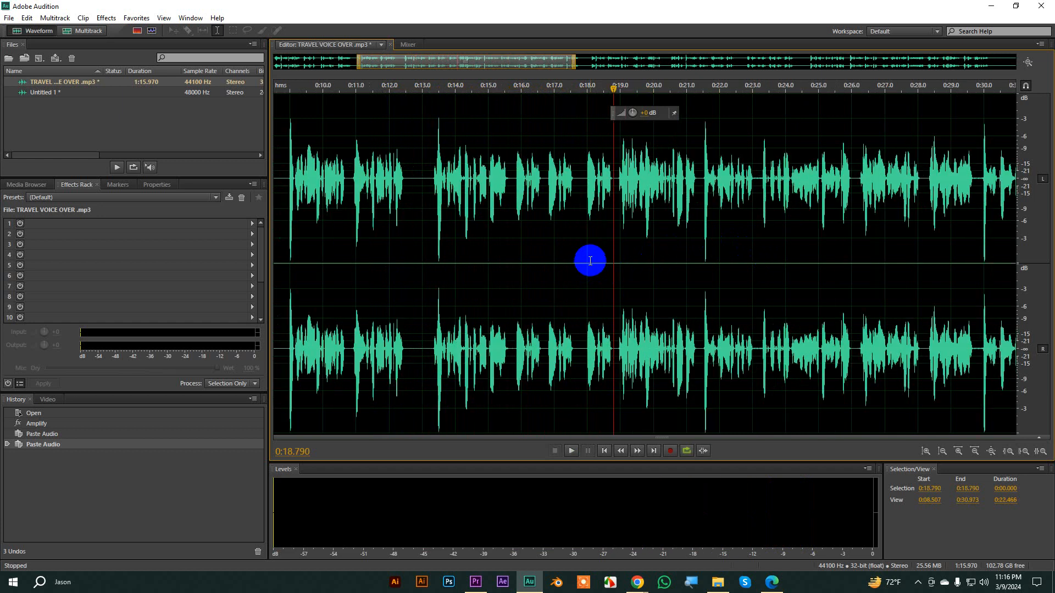
scroll(590, 261, down, 2)
scroll(590, 260, up, 3)
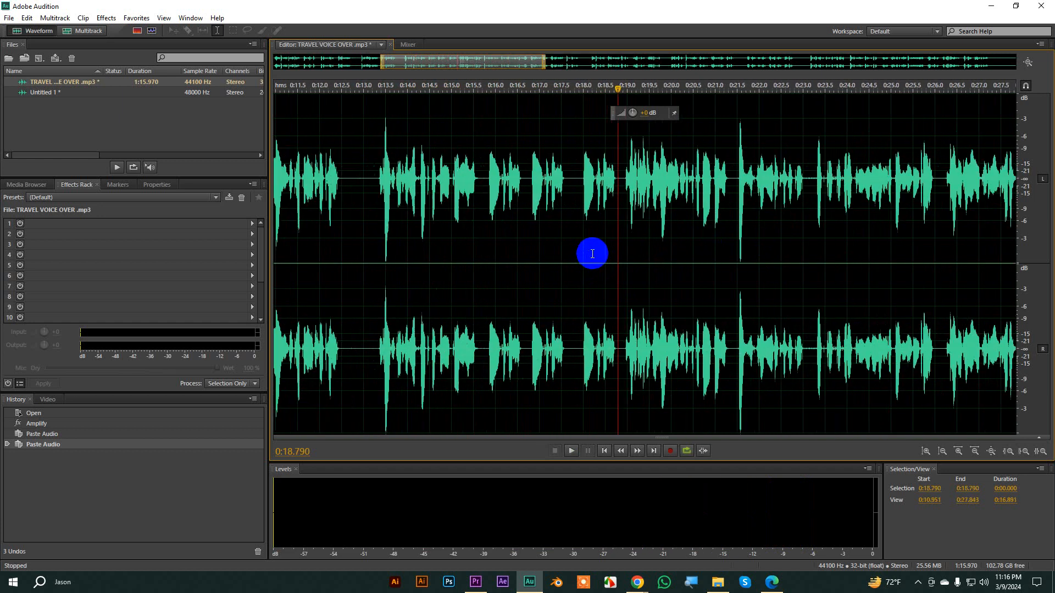
scroll(733, 162, up, 1)
scroll(753, 166, up, 1)
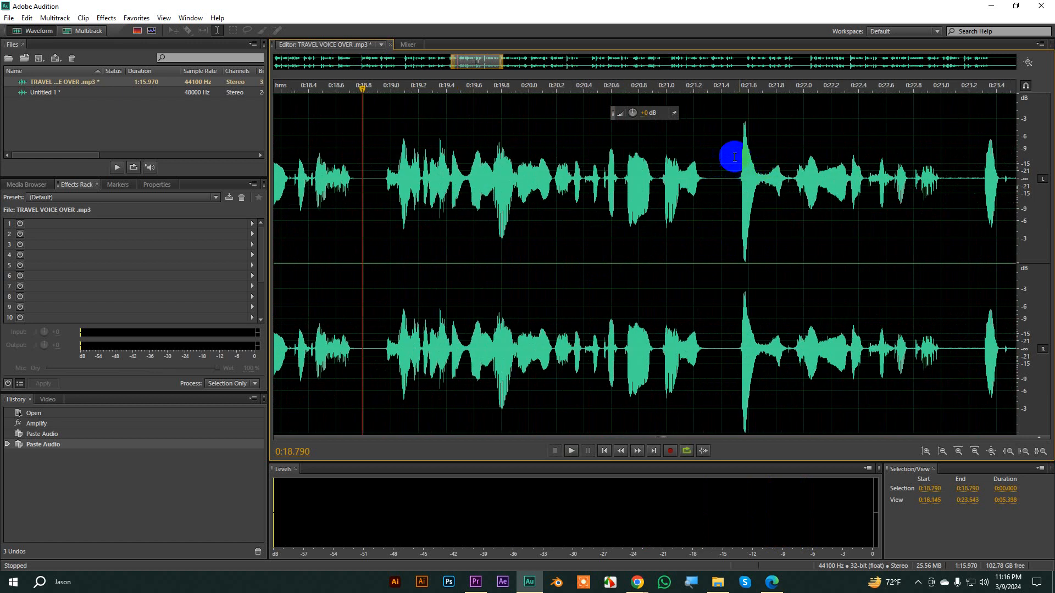
scroll(739, 160, up, 1)
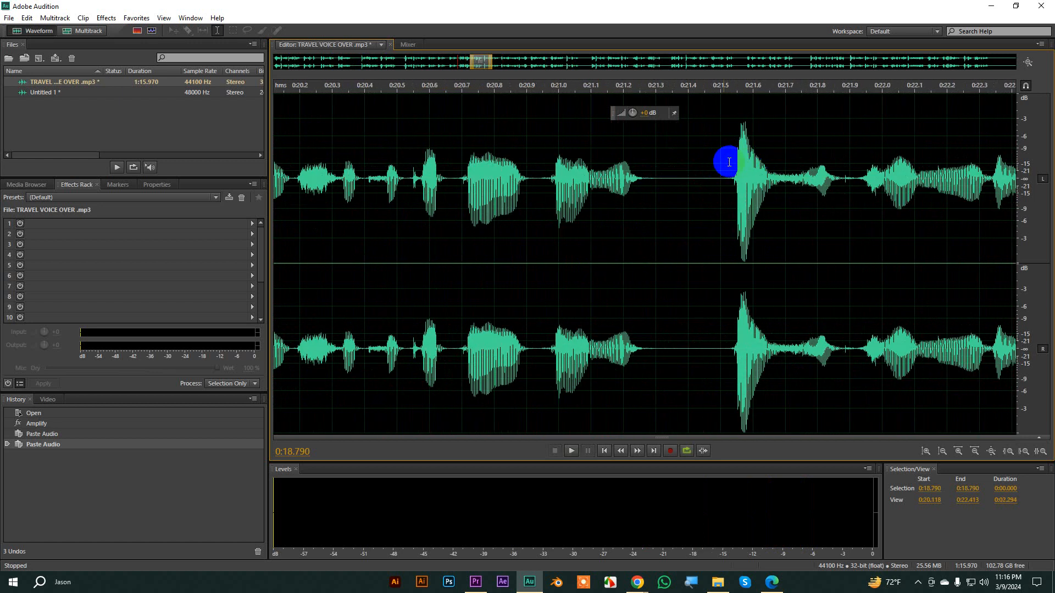
scroll(738, 152, up, 3)
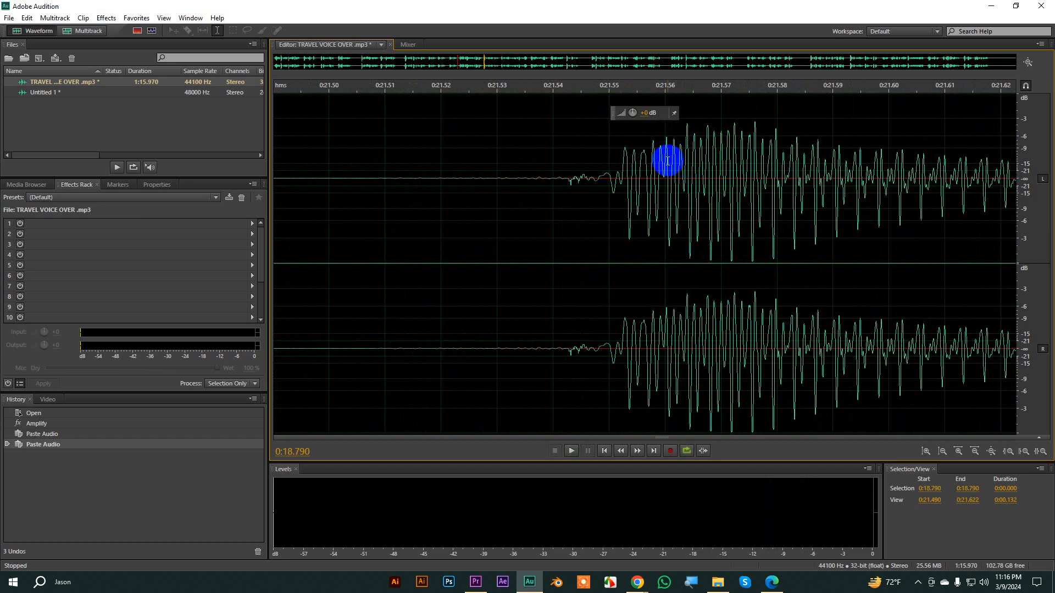
drag(666, 160, 788, 165)
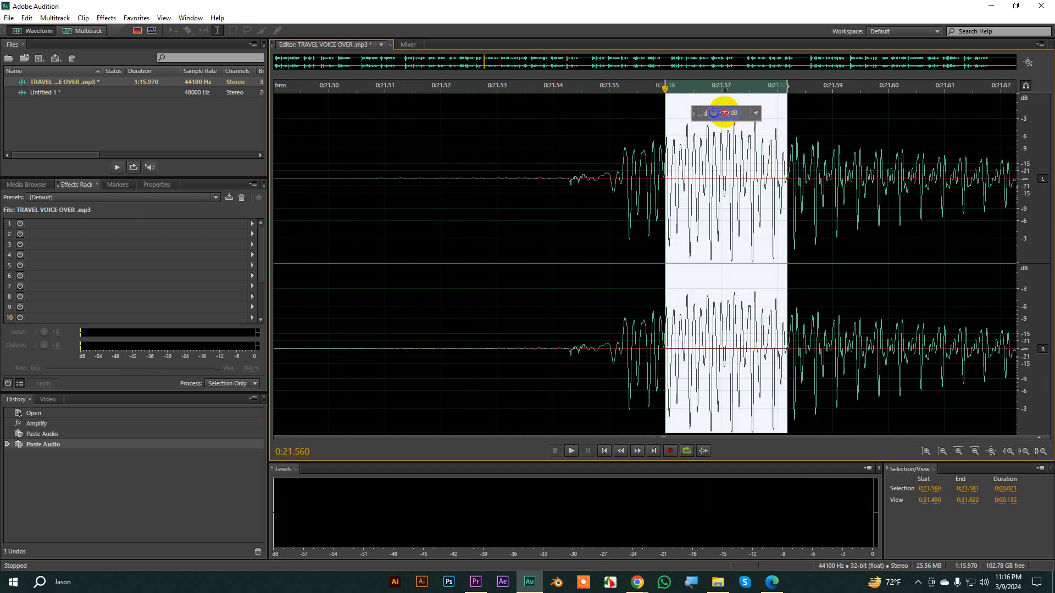
drag(723, 113, 721, 114)
scroll(789, 245, down, 5)
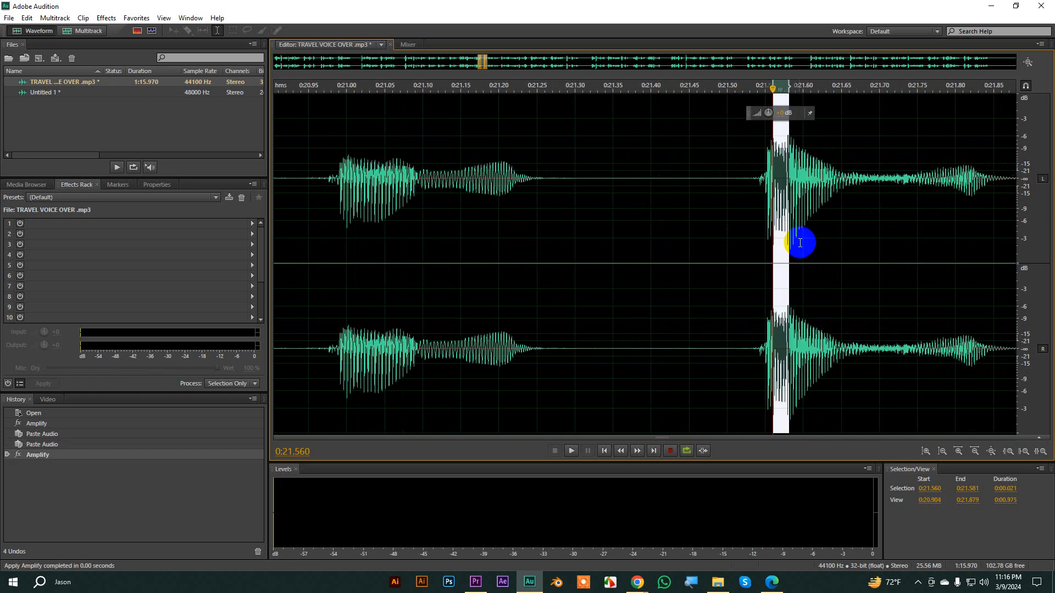
- Undo the last volume reduction on the peak and clear the selection
scroll(843, 224, up, 3)
key(ctrl+z)
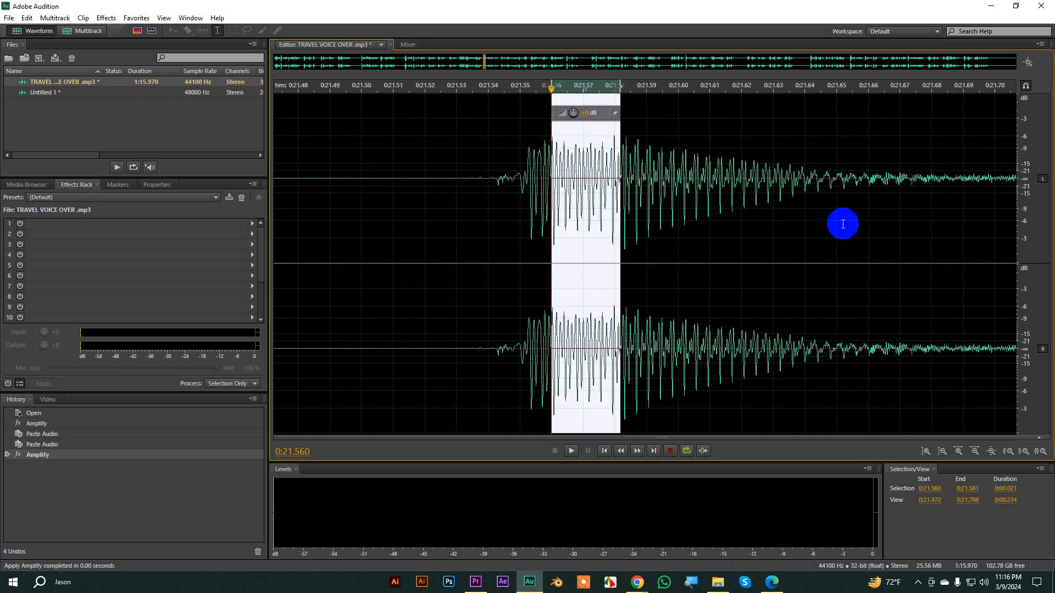
scroll(780, 242, down, 7)
click(797, 220)
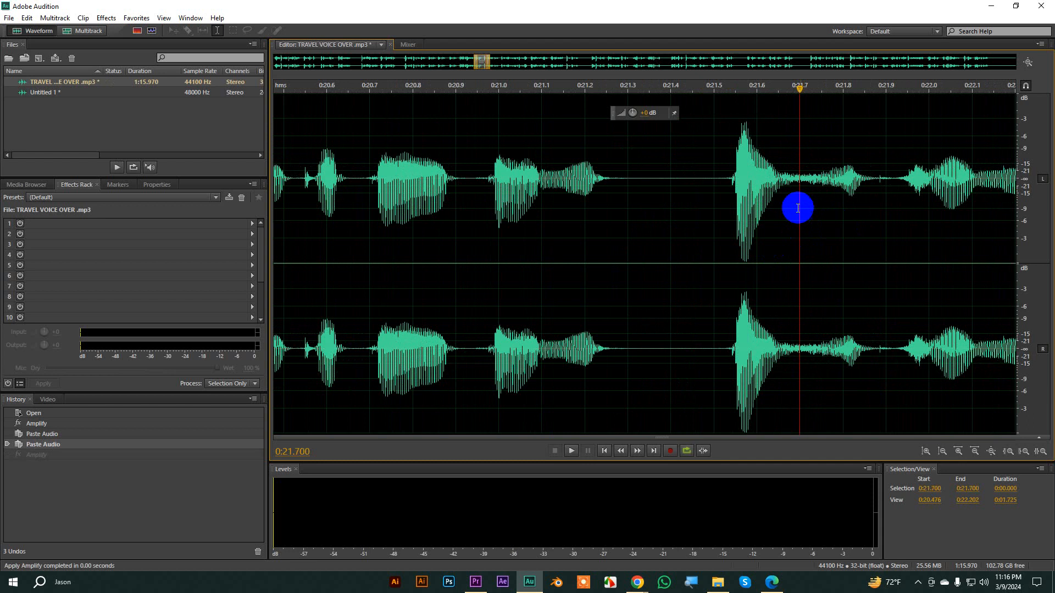
- Reduce the peak from about 0:21.556 to 0:21.588 by about 4.5 dB, and clear the selection
scroll(749, 198, up, 5)
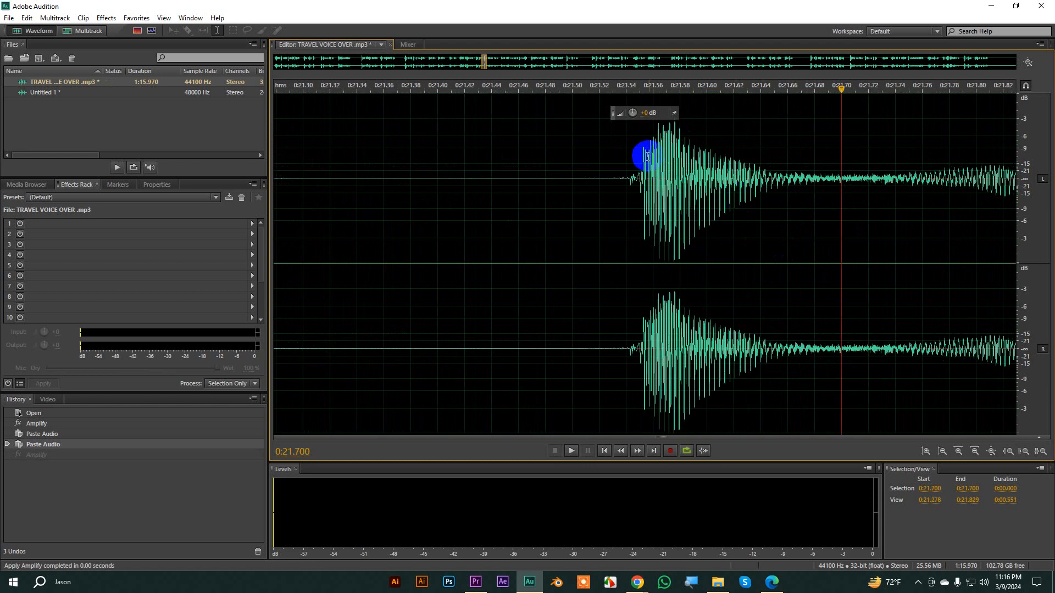
drag(648, 156, 692, 162)
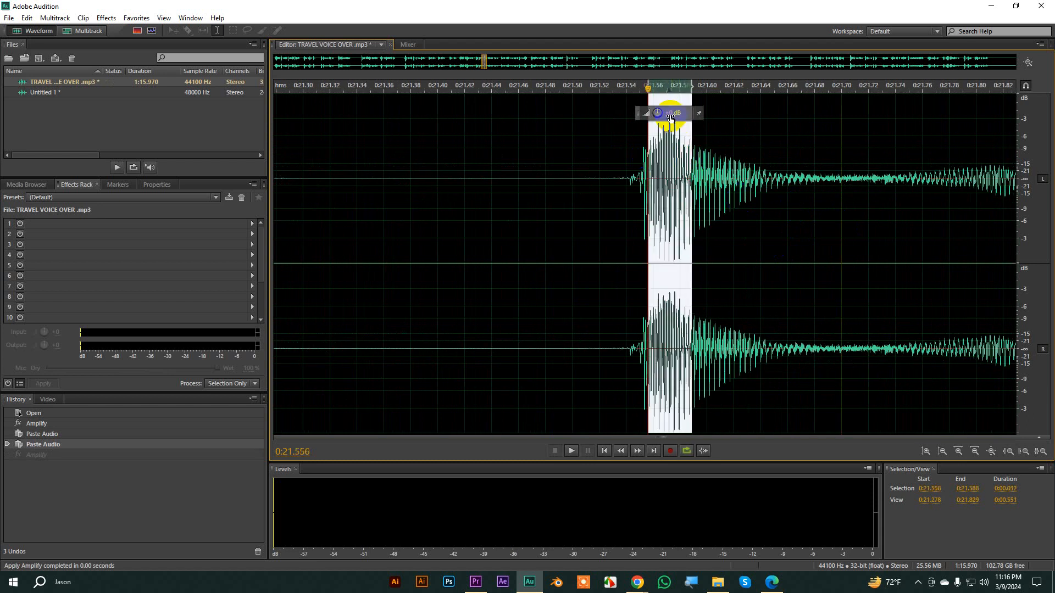
drag(671, 117, 662, 114)
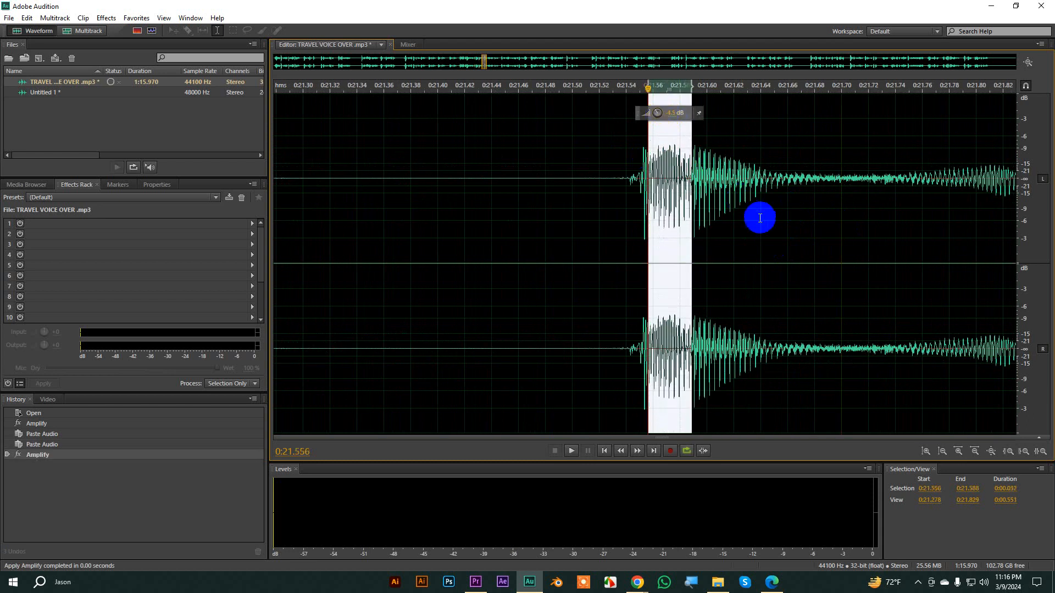
click(763, 235)
scroll(765, 235, down, 8)
scroll(767, 237, up, 3)
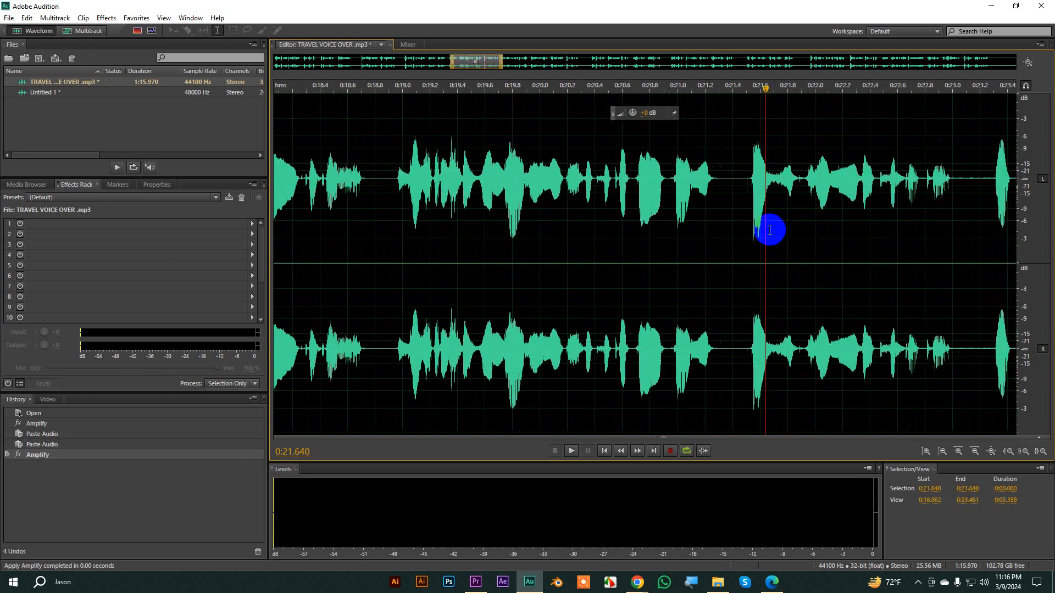
- Lower the volume of the whole loud burst from about 0:21.54 to 0:21.67, and clear the selection
drag(735, 170, 769, 180)
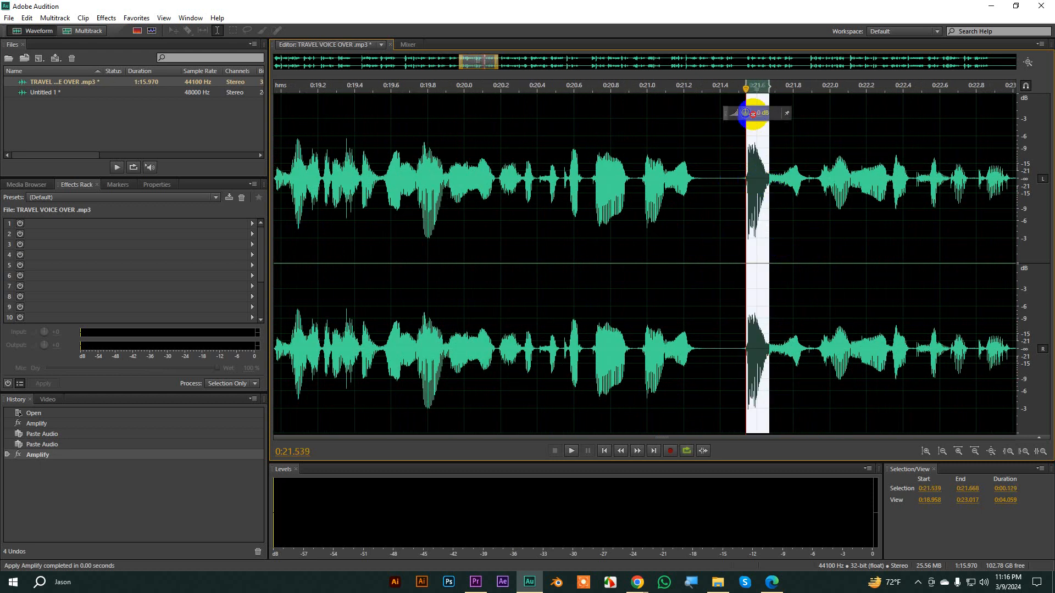
drag(753, 113, 750, 94)
click(734, 172)
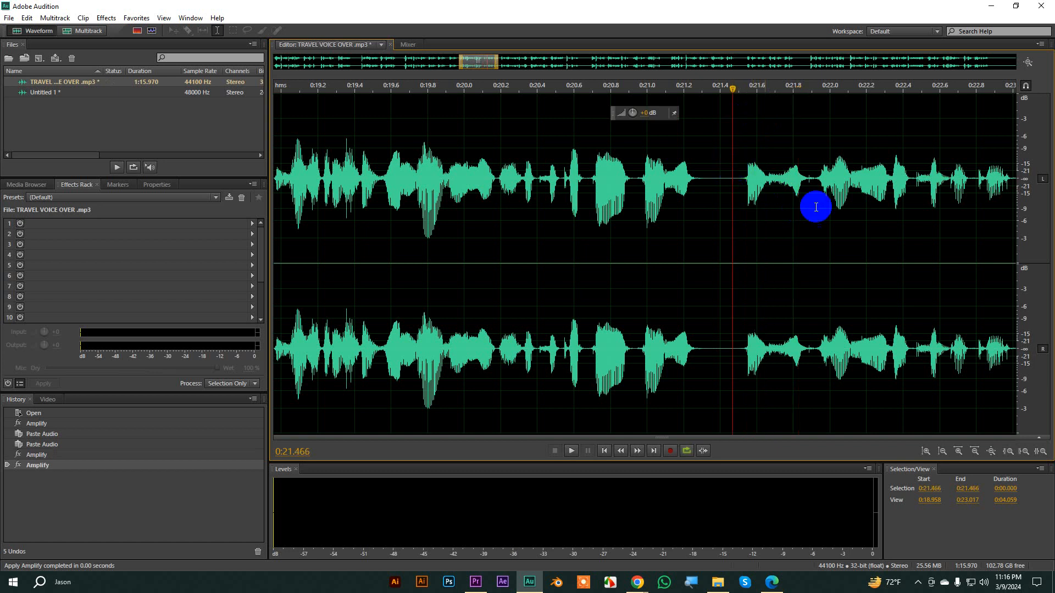
- Play back the voice-over from 0:21.466 to check the leveled burst
key(space)
key(space)
scroll(800, 249, down, 2)
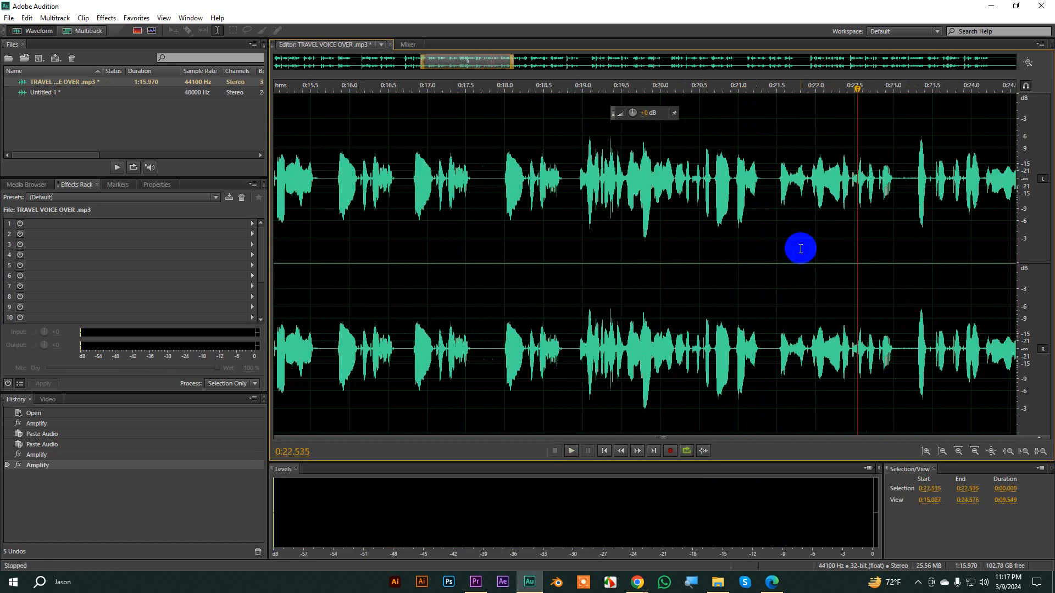
- Lower the volume of the loud peak from 0:13.405 to 0:13.648, and clear the selection
scroll(800, 249, down, 2)
scroll(803, 248, down, 1)
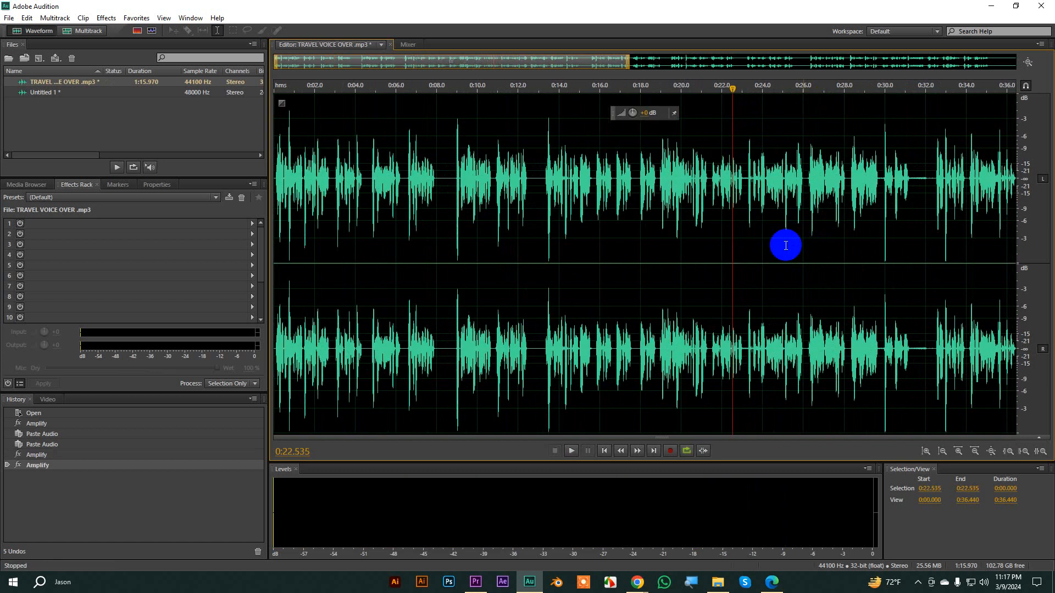
drag(546, 142, 537, 112)
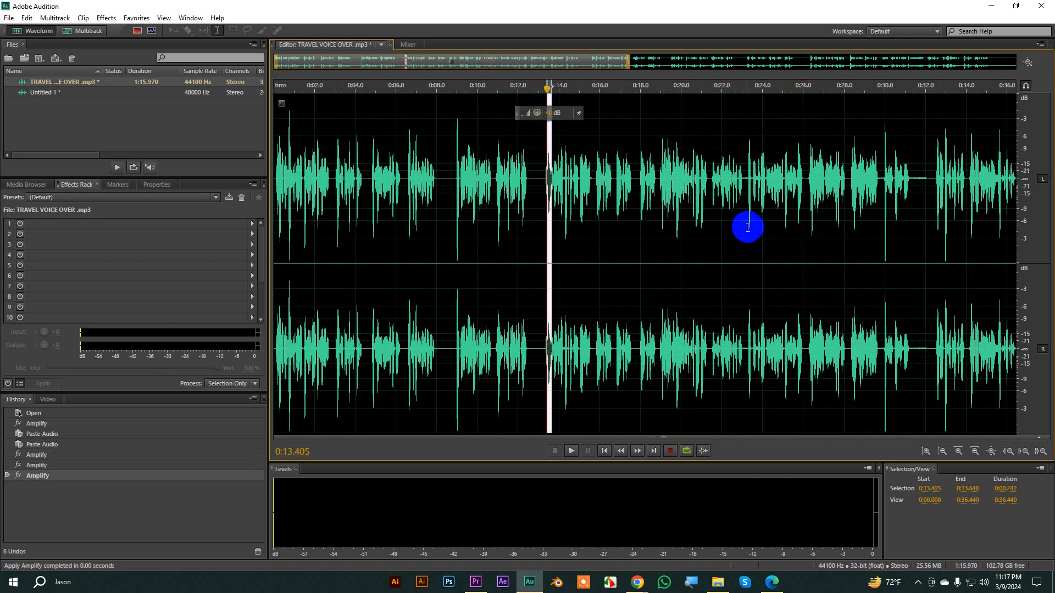
click(748, 226)
- Browse the available effect categories, including Modulation, Filter and EQ, and Reverb
scroll(841, 236, down, 2)
scroll(616, 293, down, 1)
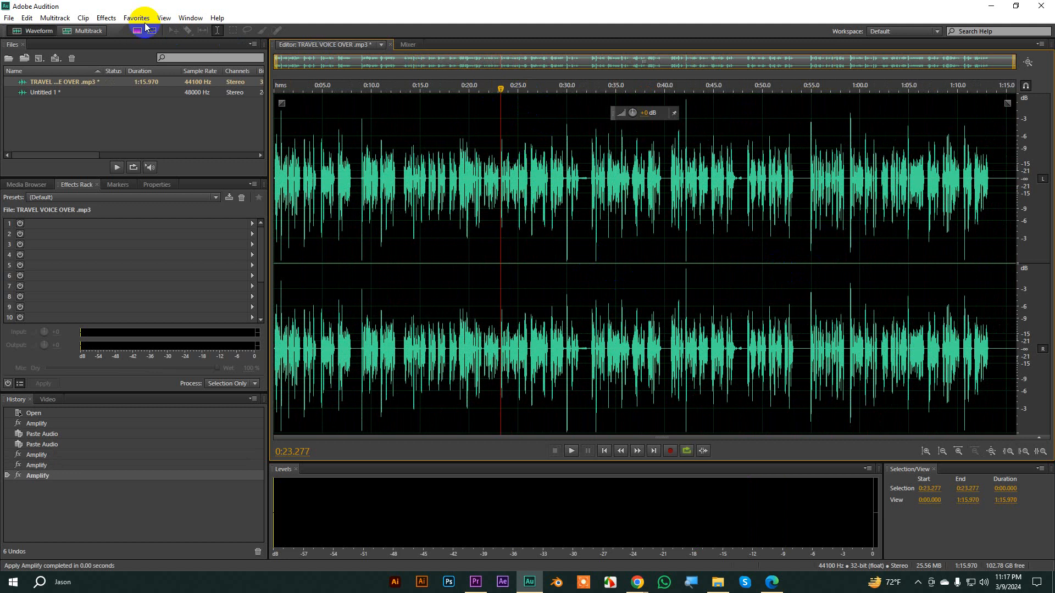
click(101, 19)
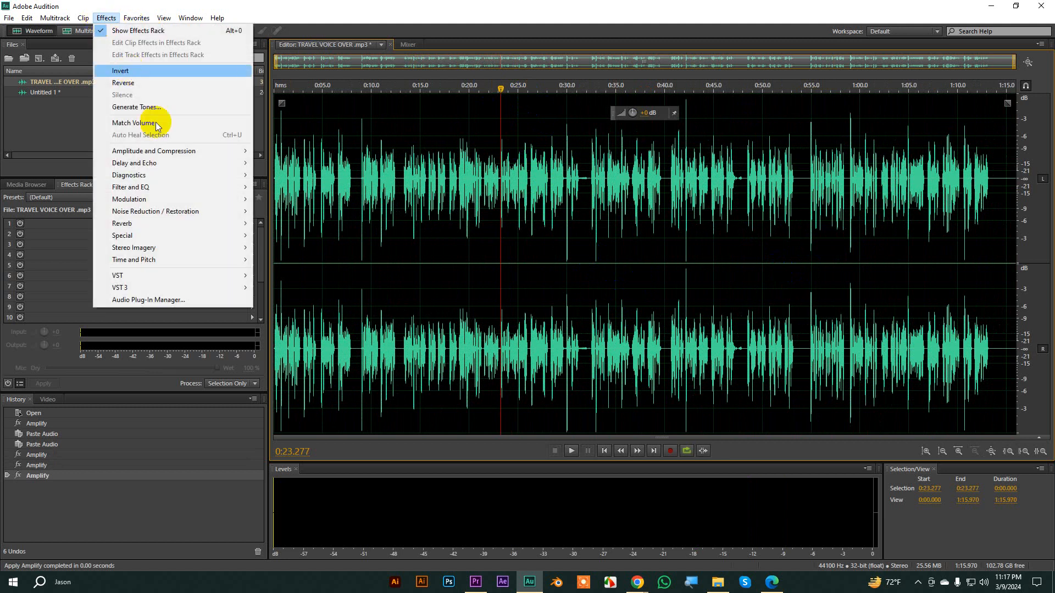
mouse_move(148, 164)
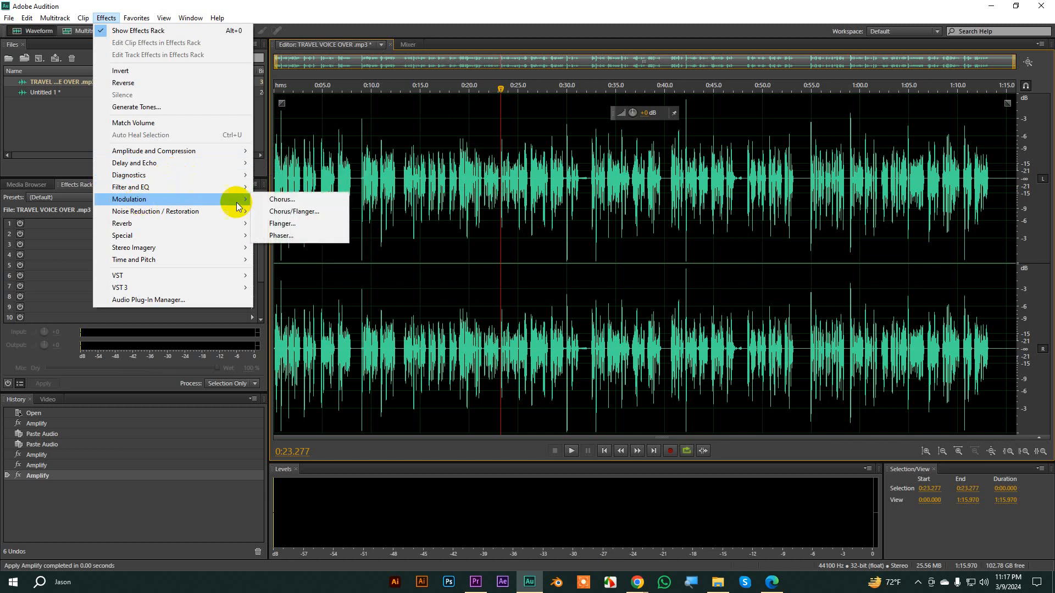
mouse_move(203, 190)
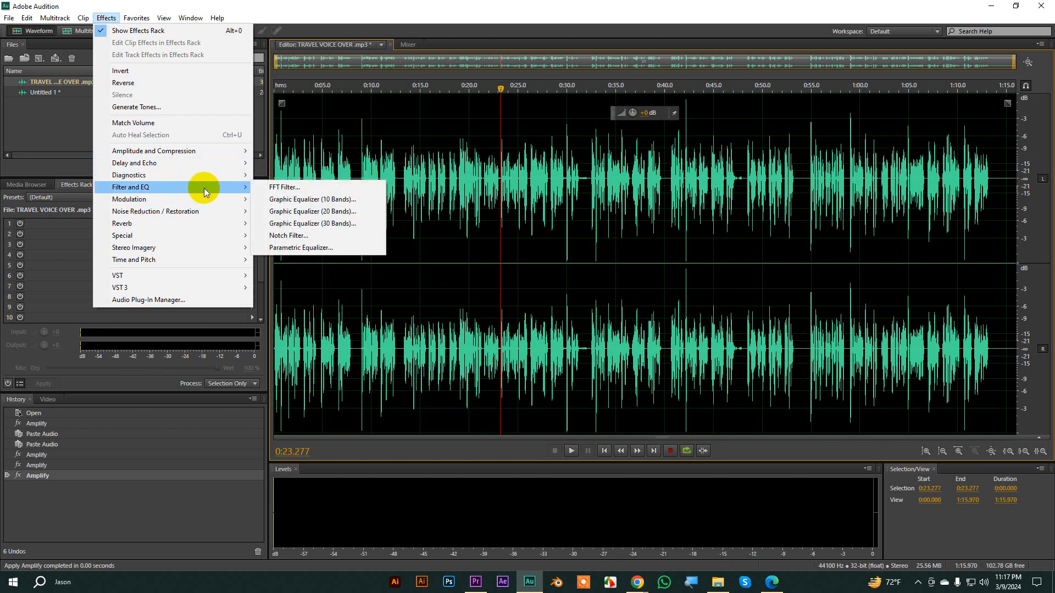
mouse_move(185, 226)
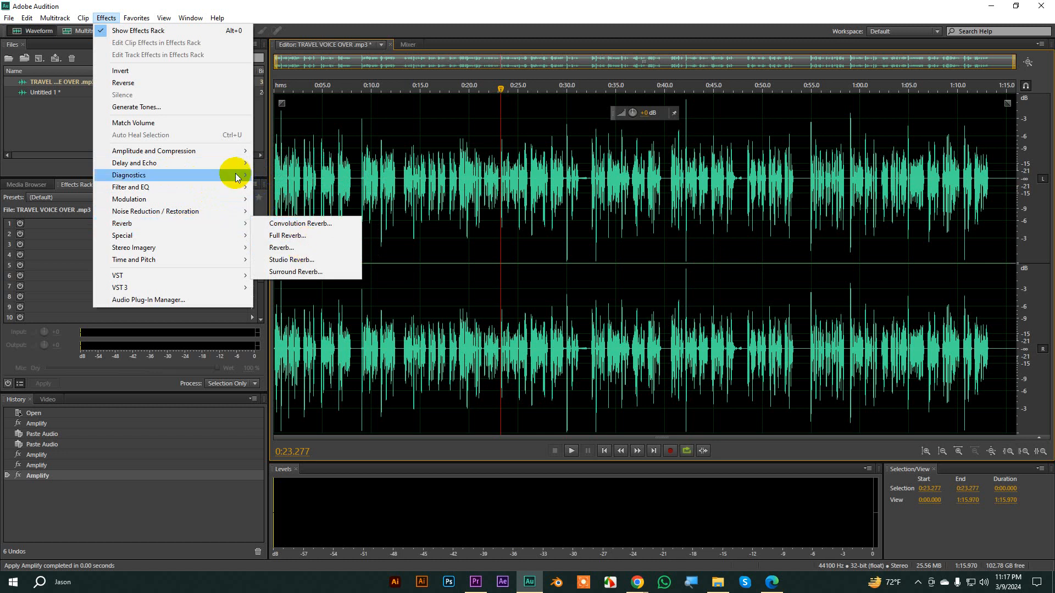
mouse_move(240, 213)
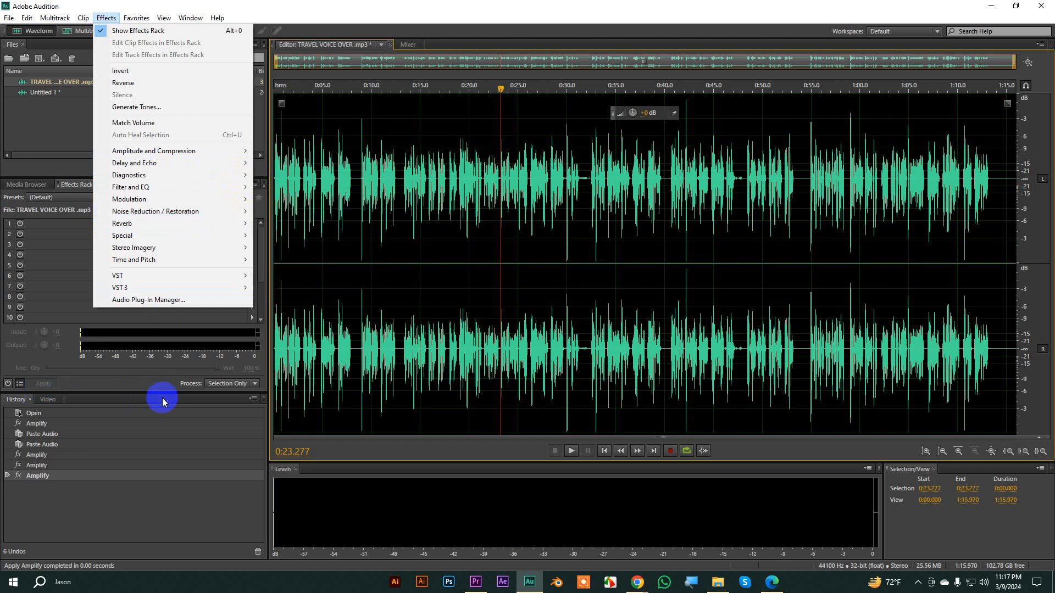
- Look through the edit history, media browser, effects rack, markers and file properties of the voice-over
click(45, 402)
click(15, 401)
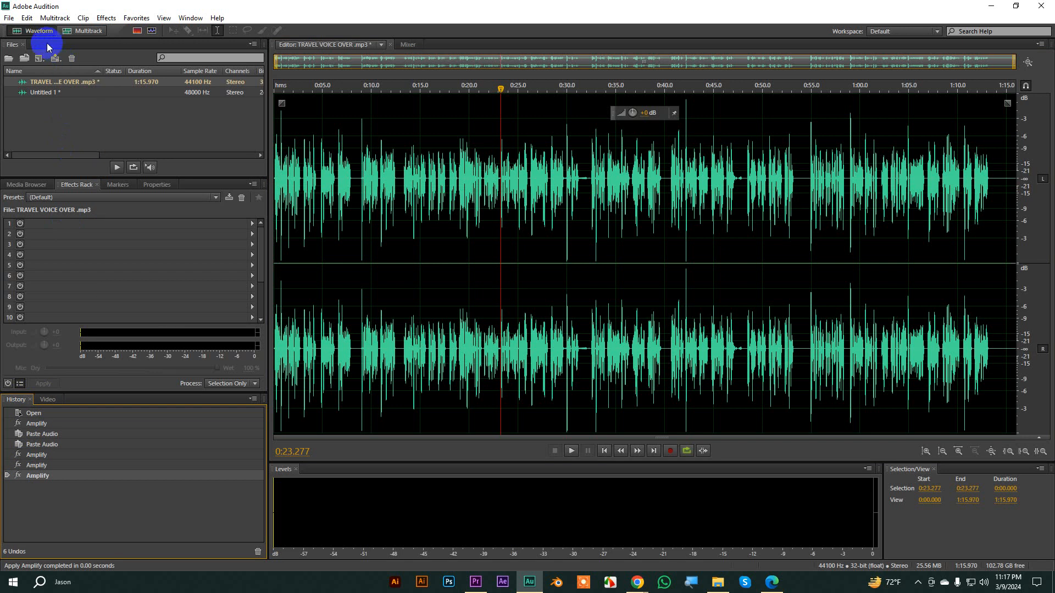
click(23, 185)
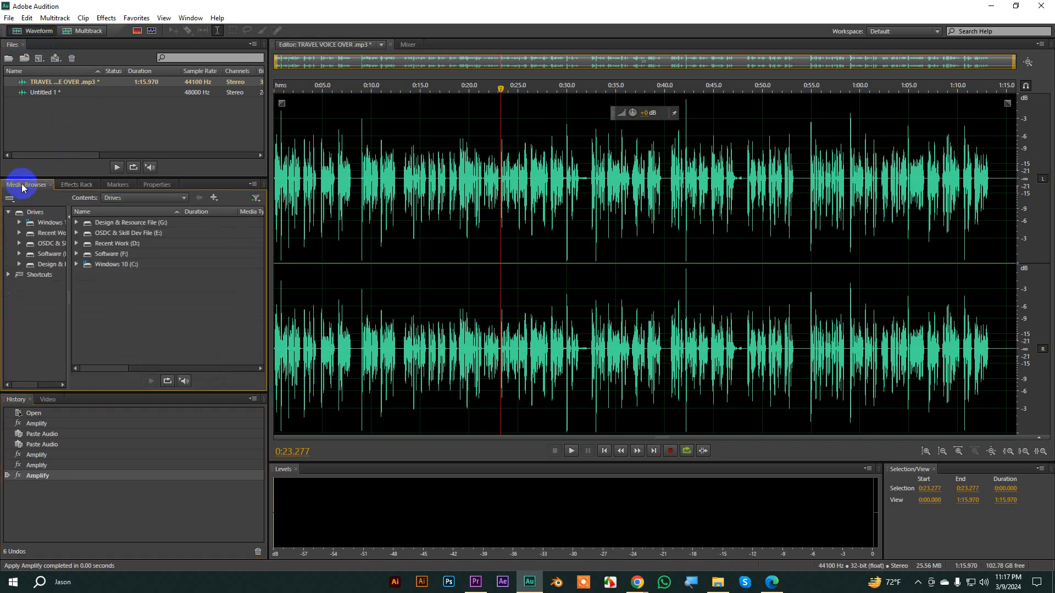
click(68, 185)
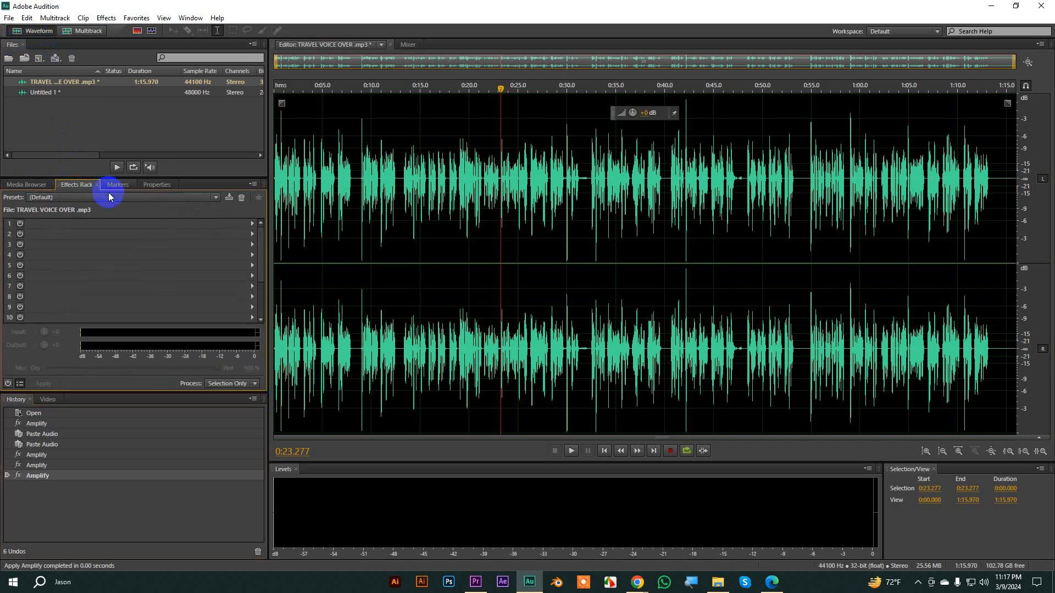
click(253, 224)
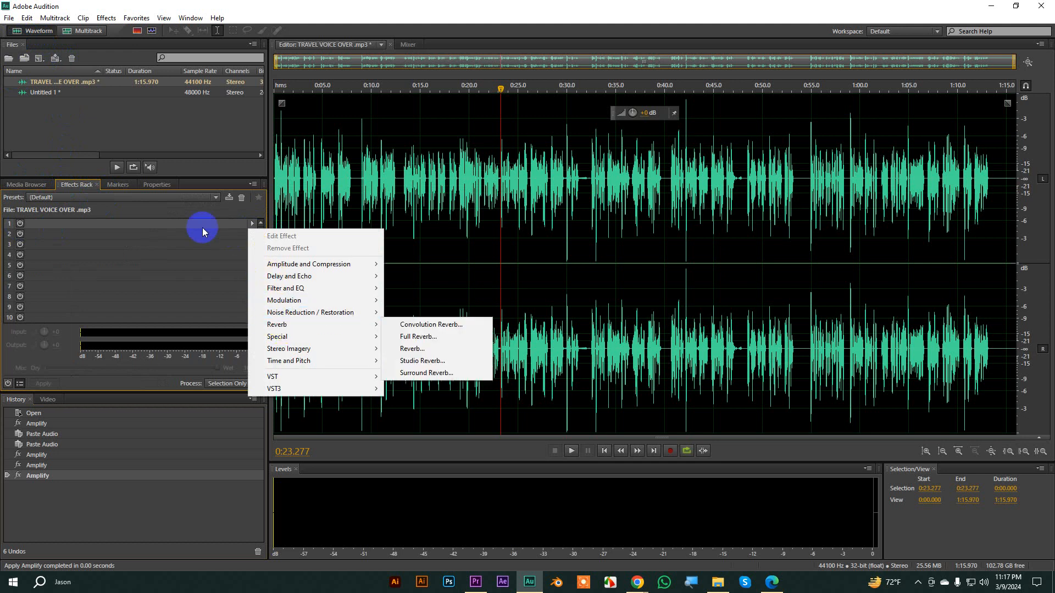
click(118, 184)
click(157, 187)
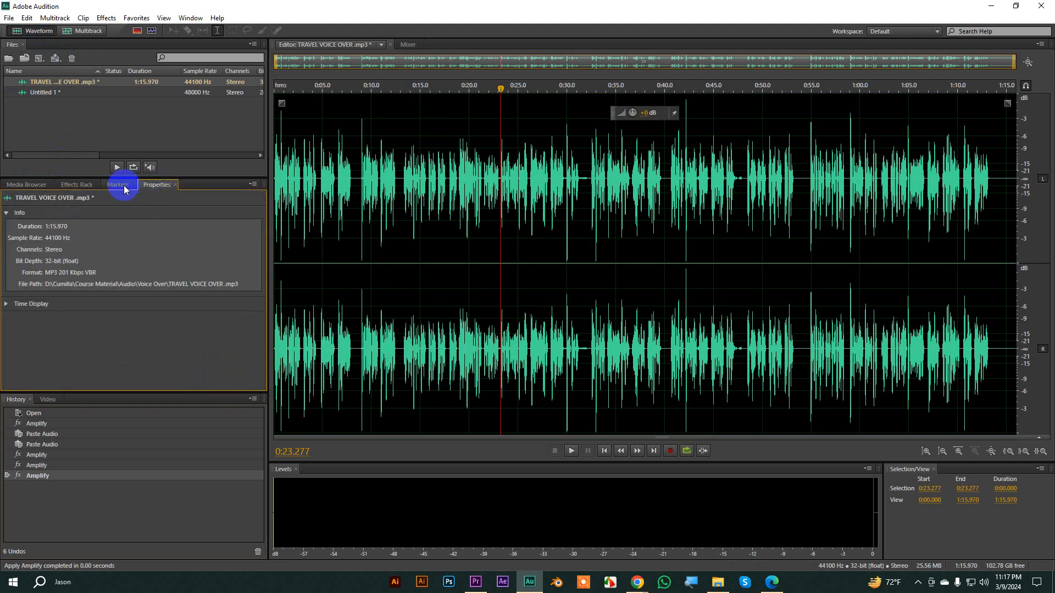
click(118, 184)
click(159, 188)
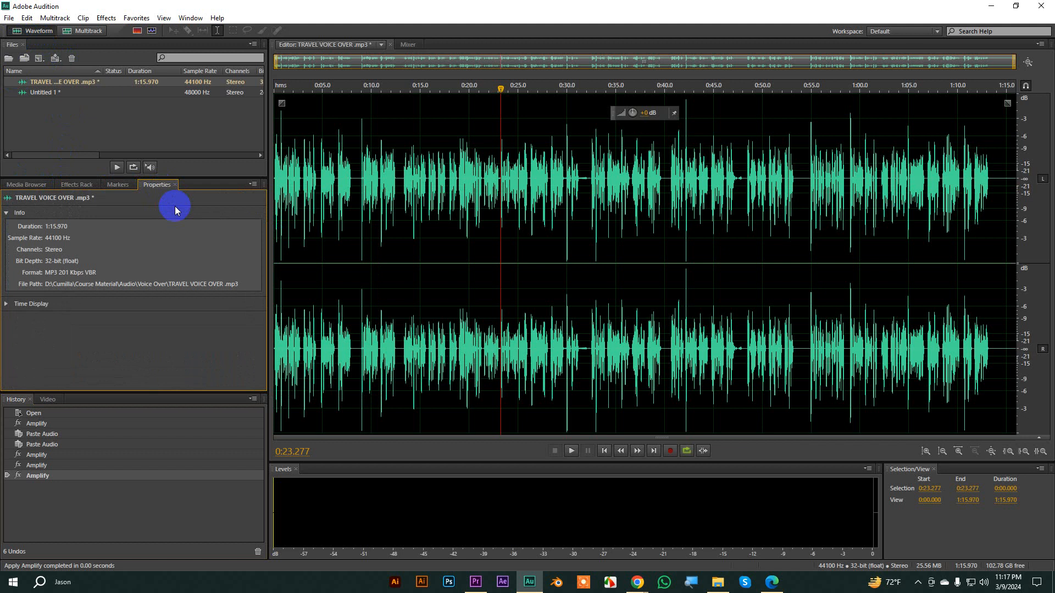
click(22, 187)
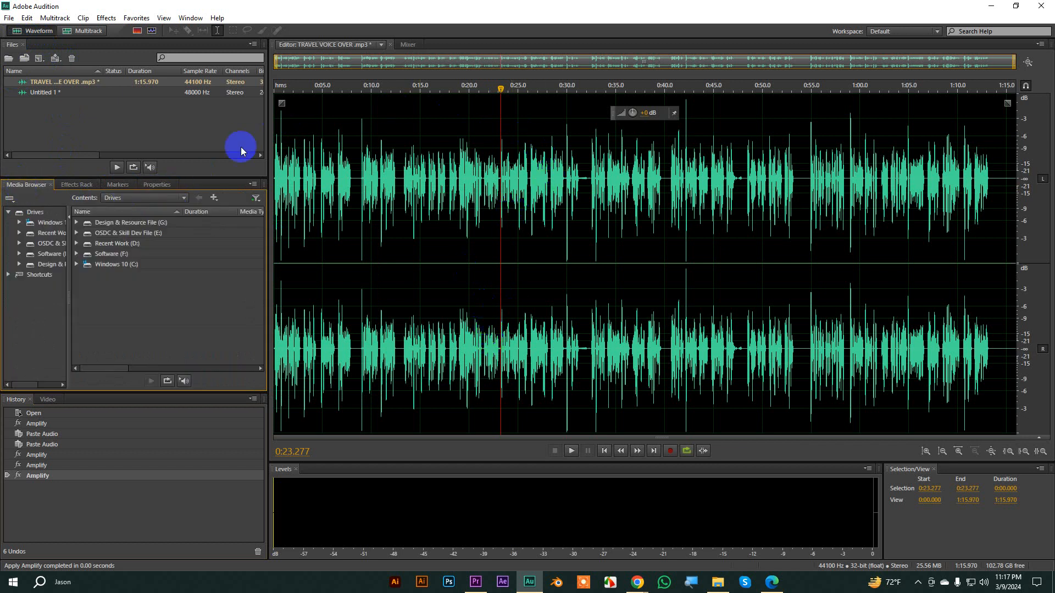
- Review the audio formats available for exporting the voice-over file, and close the export settings without exporting
click(8, 19)
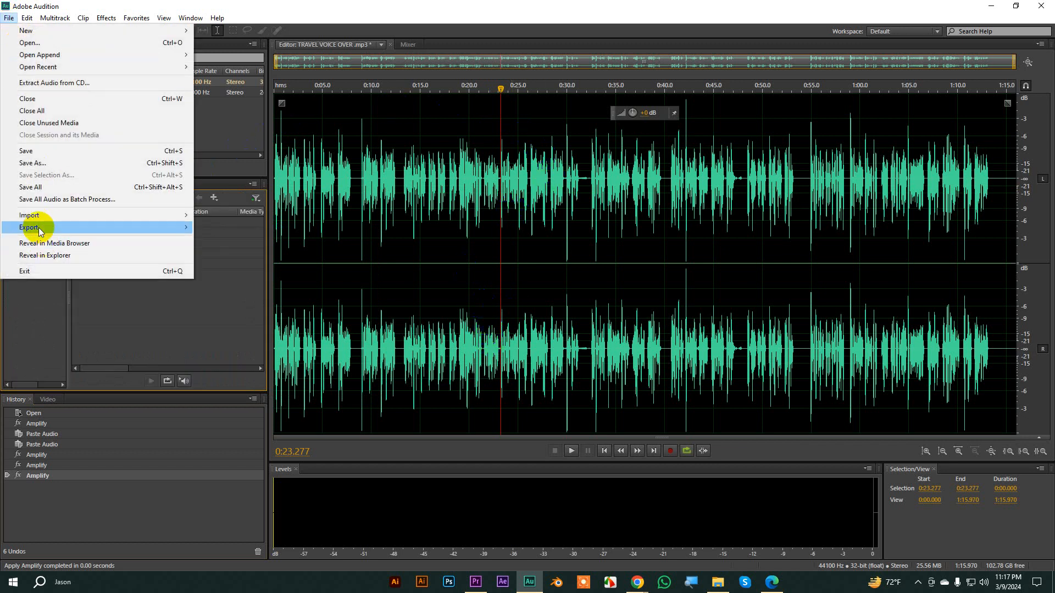
mouse_move(39, 227)
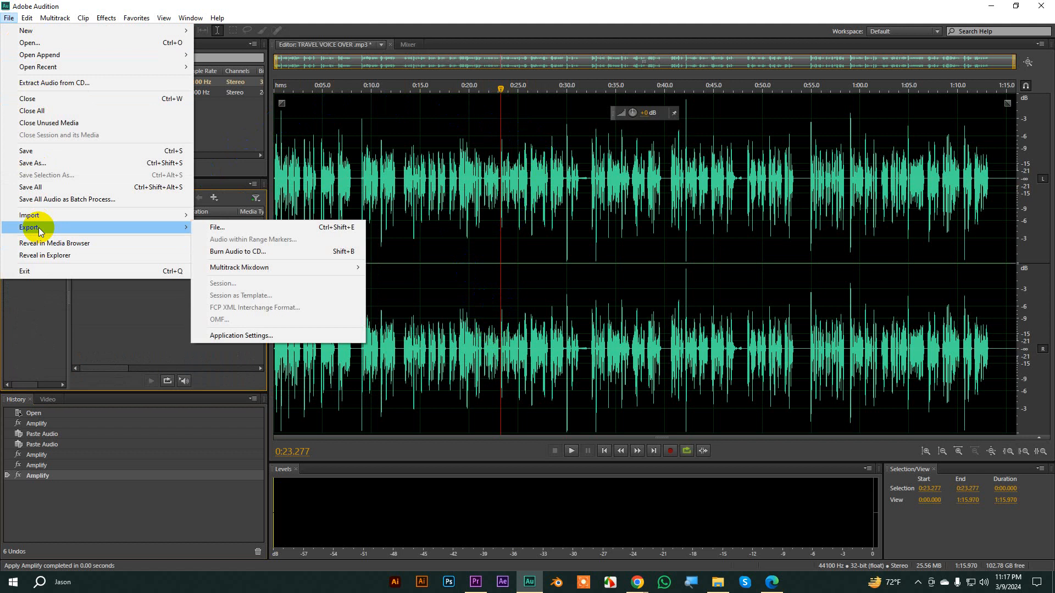
click(242, 226)
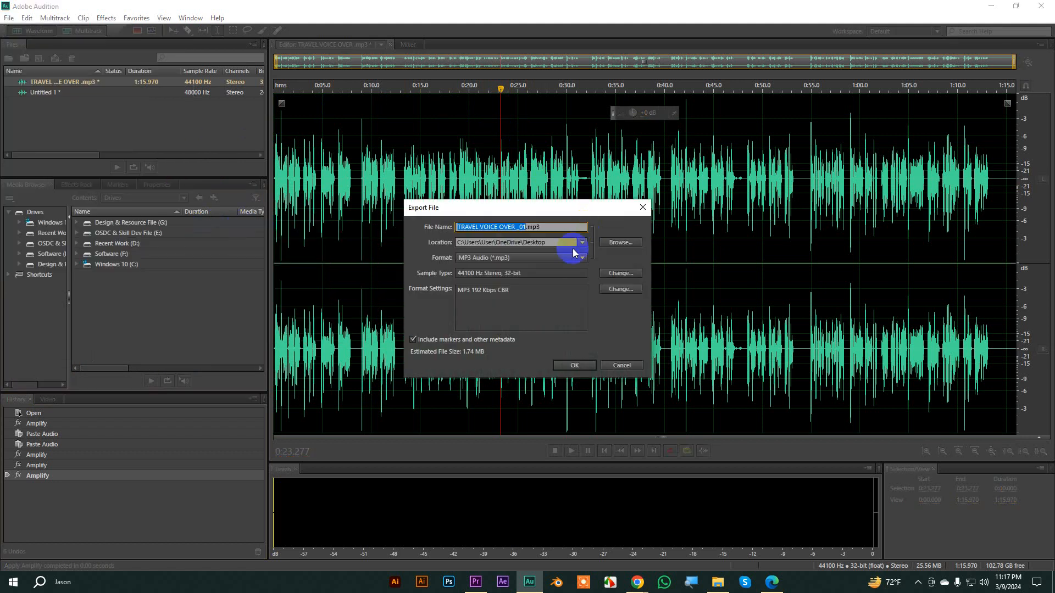
click(496, 264)
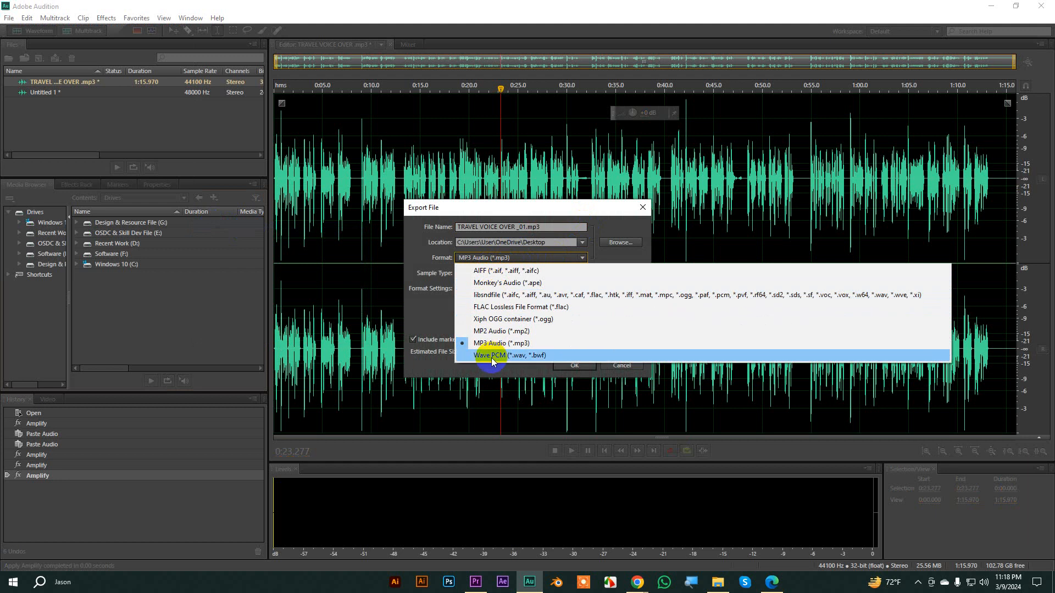
click(616, 365)
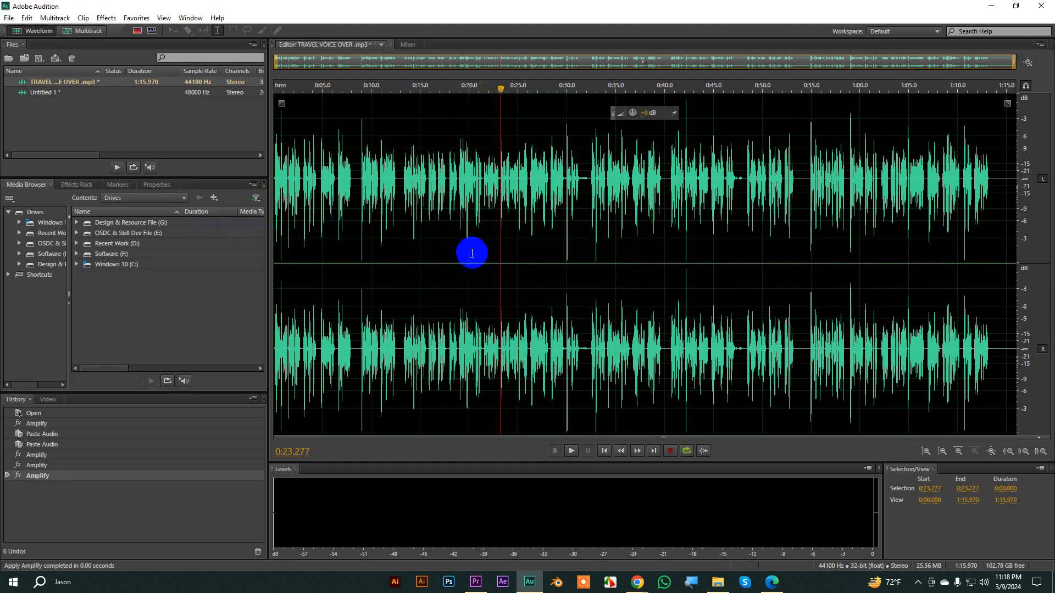
- Switch to Premiere Pro, examine the clip options for the music on Audio 1, and clear the selection
click(476, 581)
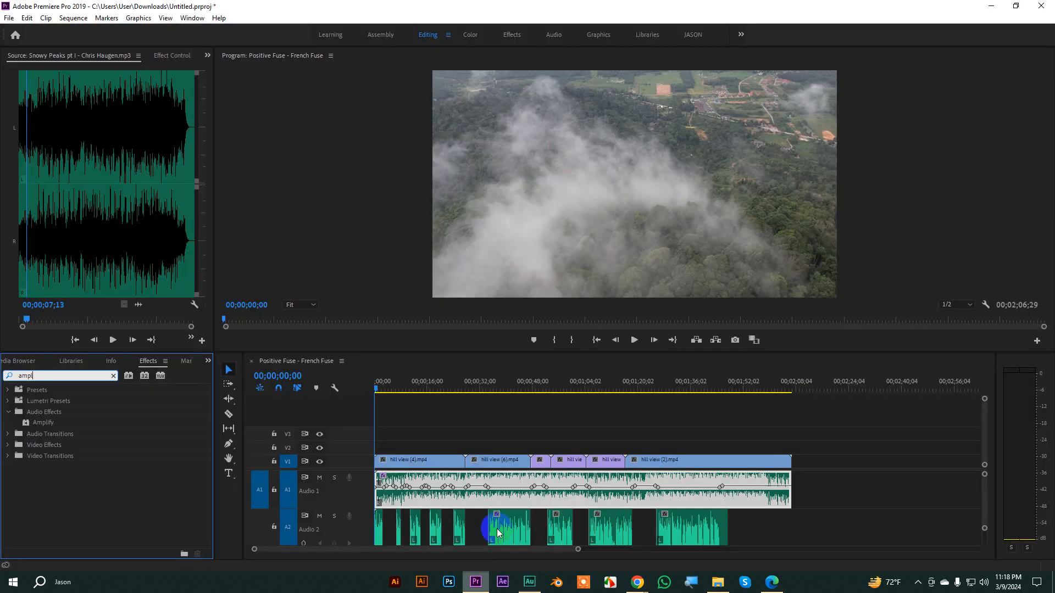
click(686, 436)
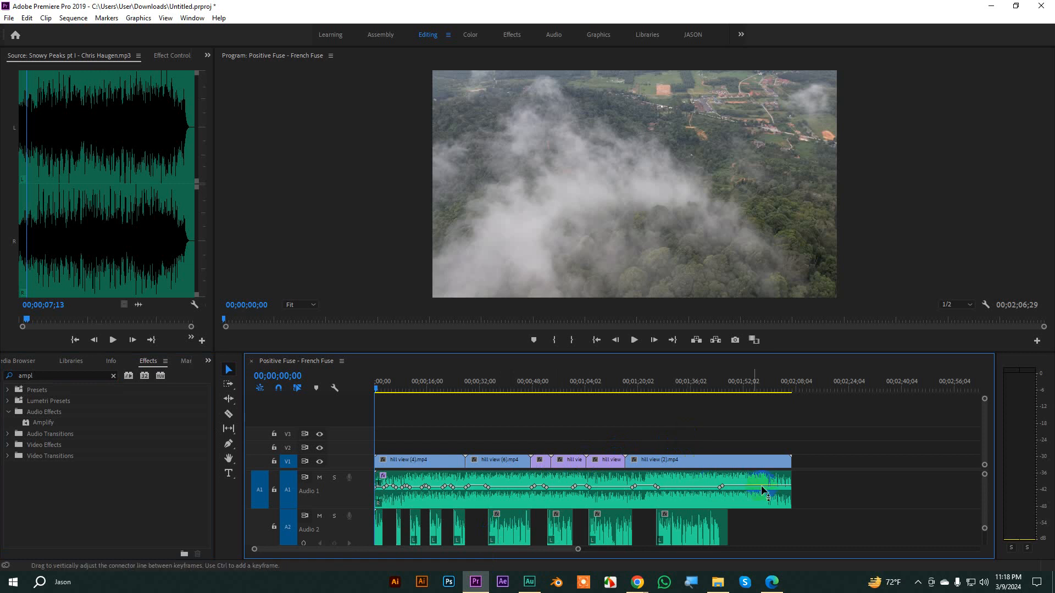
click(759, 480)
right_click(759, 480)
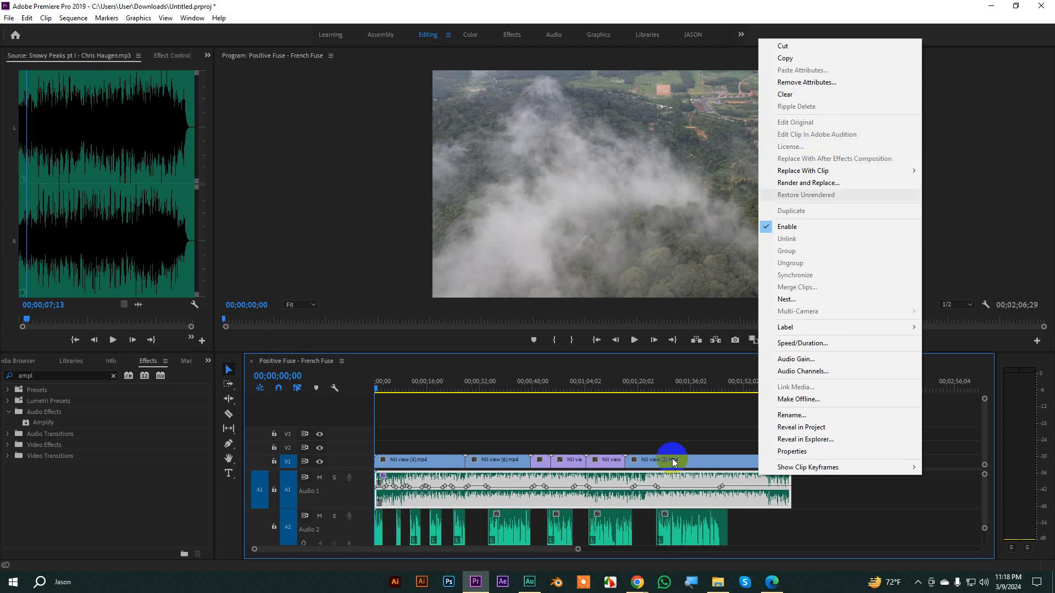
click(529, 582)
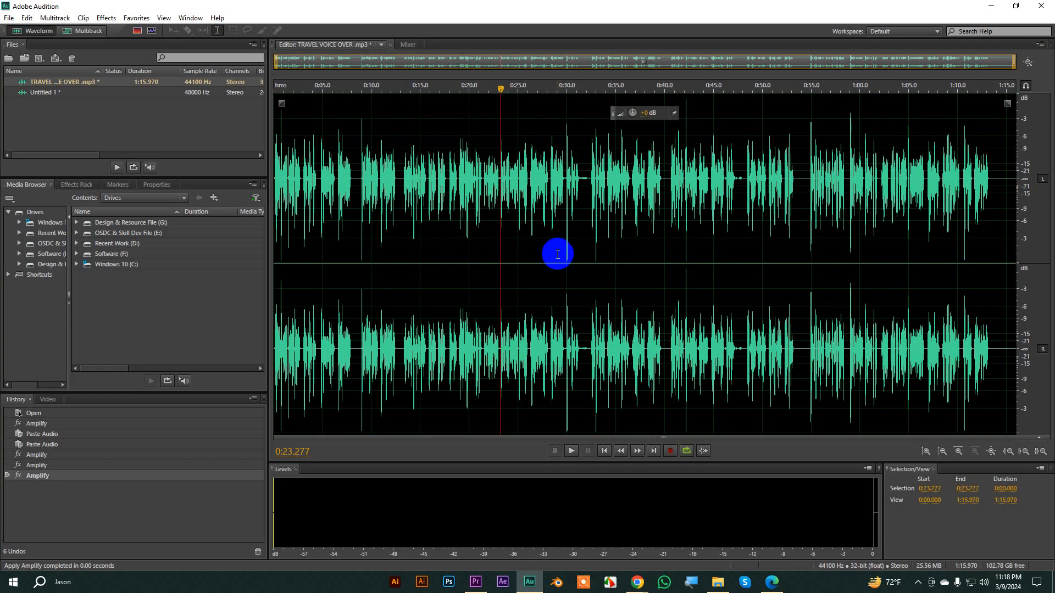
click(476, 580)
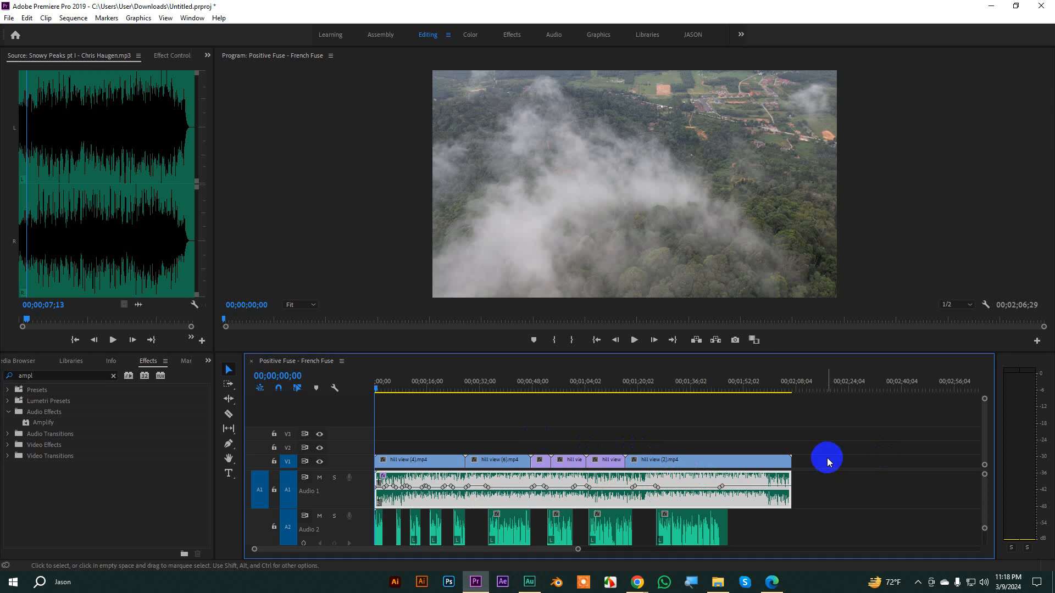
click(786, 443)
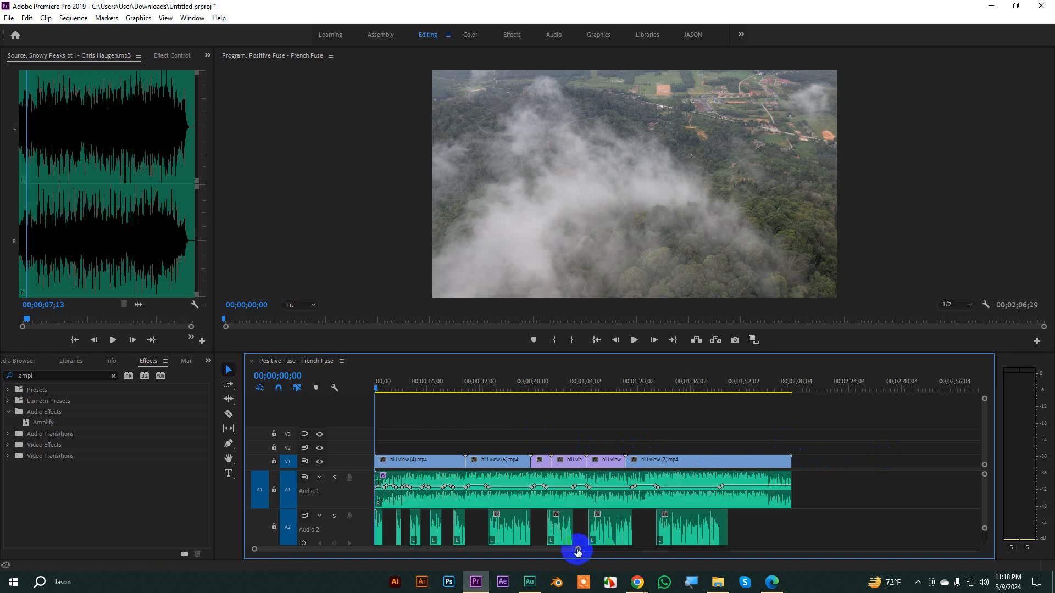
drag(577, 551, 980, 551)
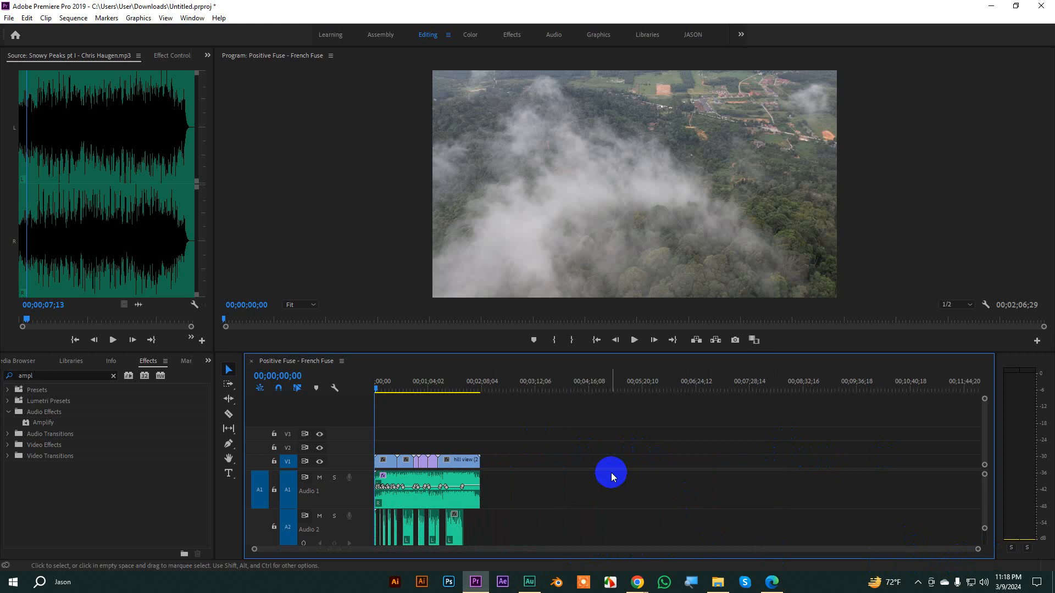
- Switch to the course module PDF in Edge, review the Working with Audio topics of class 16, and return to Premiere Pro
click(776, 581)
scroll(731, 385, up, 20)
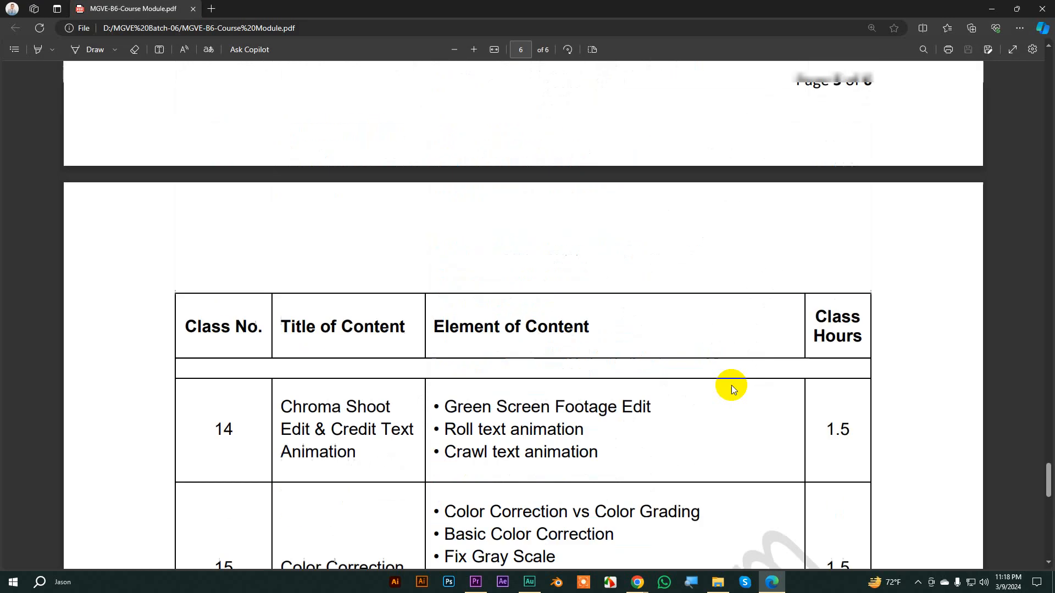
scroll(1042, 308, down, 20)
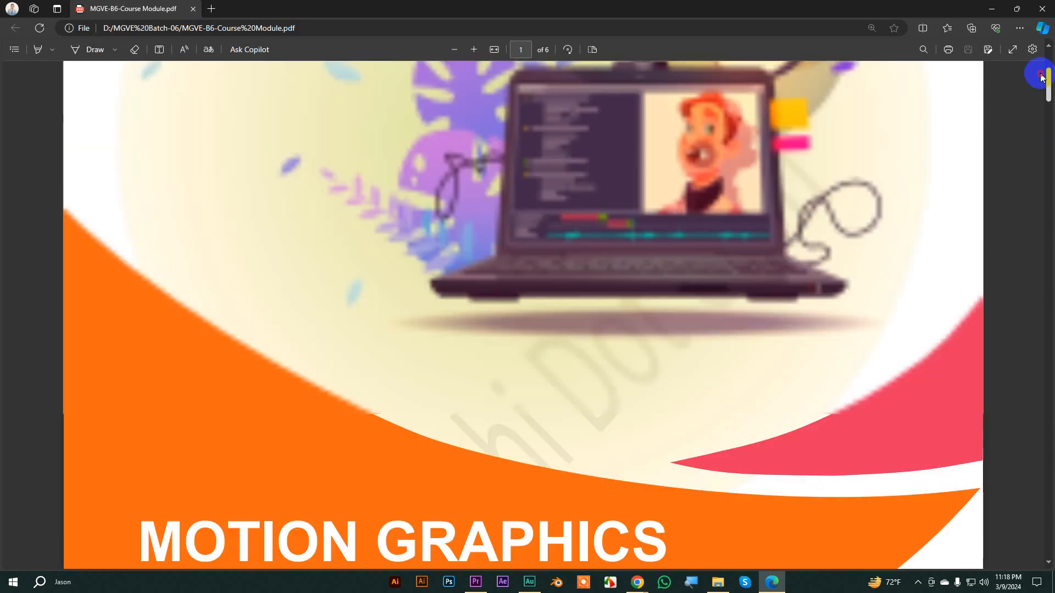
scroll(1047, 563, down, 5)
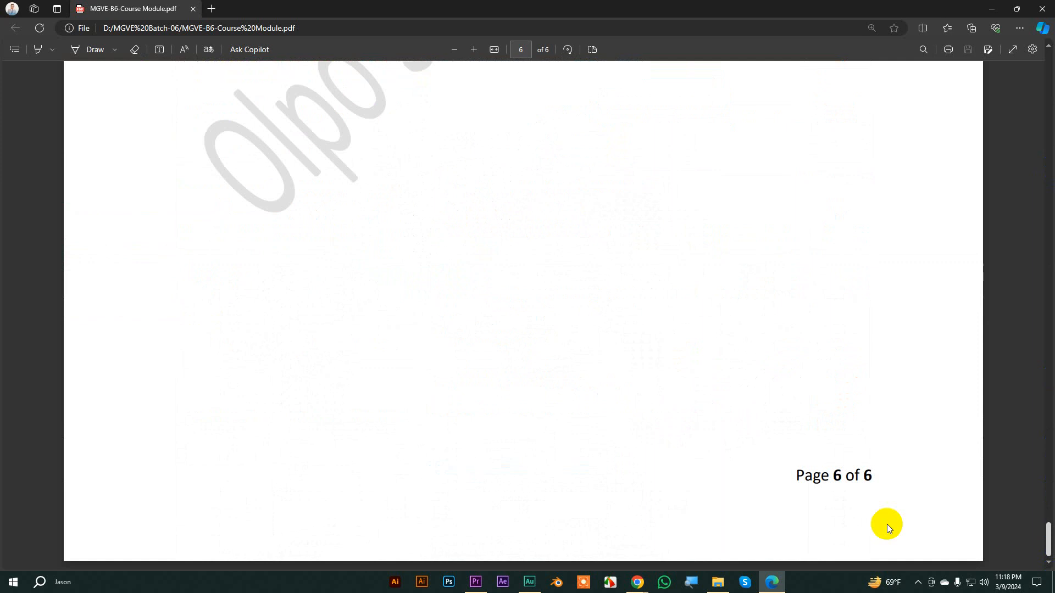
scroll(600, 384, up, 5)
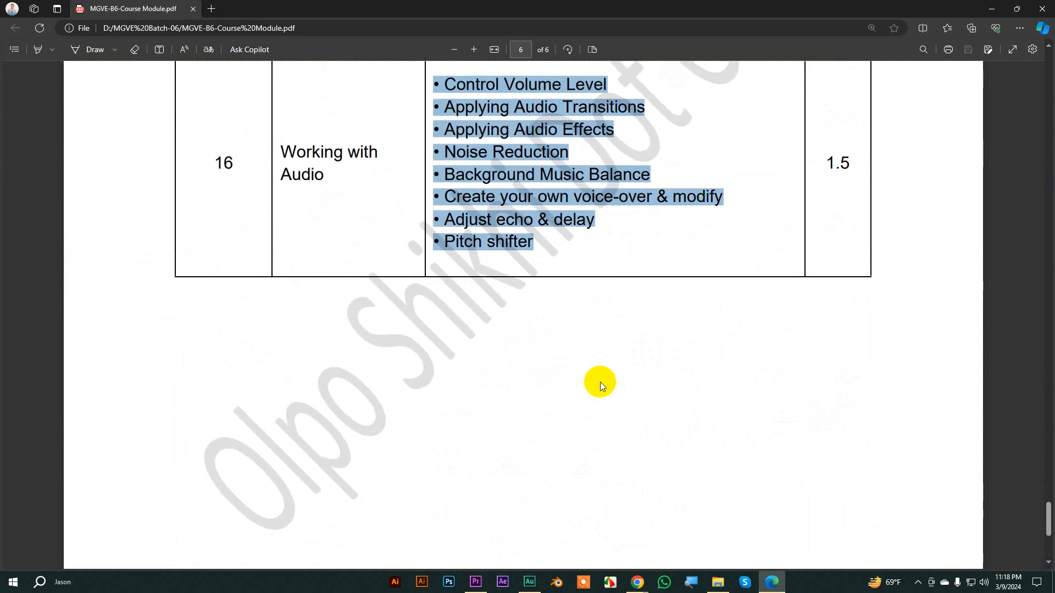
click(993, 7)
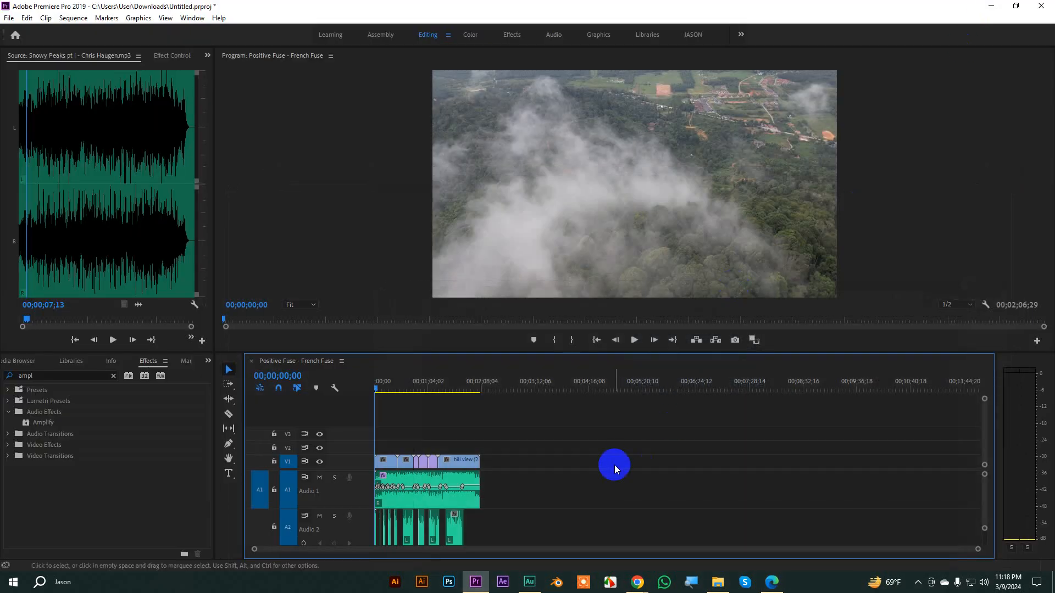